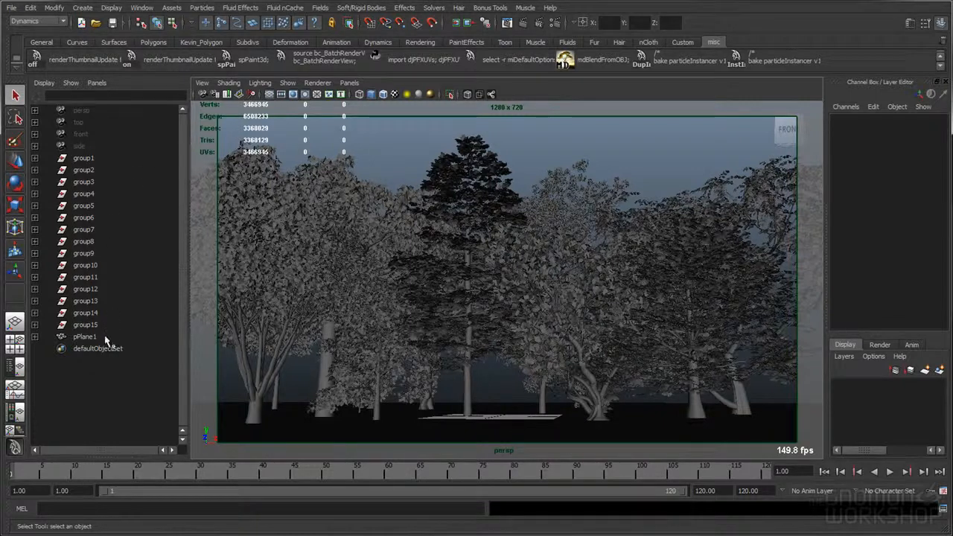
- Select group1, group2 and group3 in turn to see which tree each one holds
{"action": "left_click", "coordinate": [102, 160]}
{"action": "left_click", "coordinate": [102, 169]}
{"action": "left_click", "coordinate": [99, 182]}
{"action": "left_click", "coordinate": [91, 158]}
- Check the Render Stats attributes of the African Sunrise leaf mesh and the Mahogany branch mesh
{"action": "left_click", "coordinate": [289, 137]}
{"action": "left_click", "coordinate": [316, 170]}
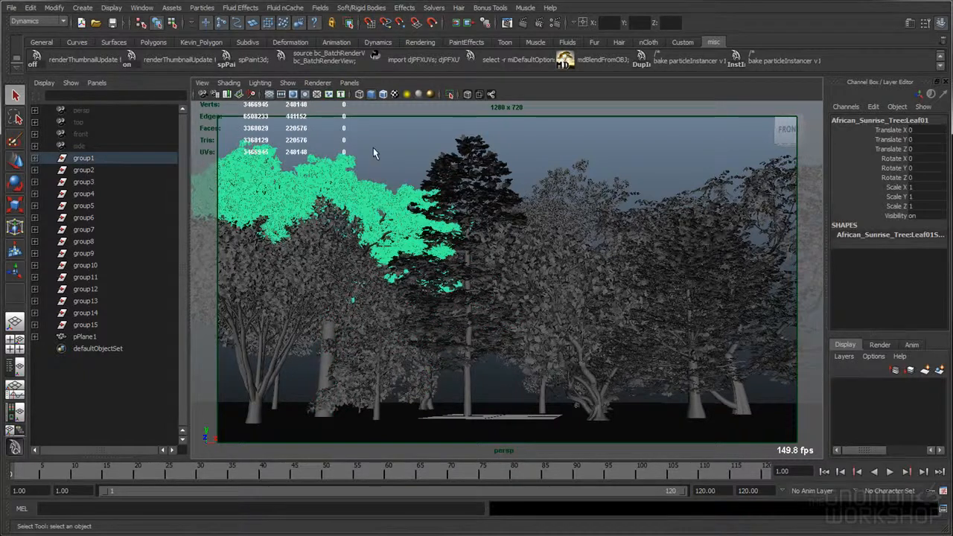
{"action": "key", "text": "ctrl+a"}
{"action": "left_click", "coordinate": [586, 164]}
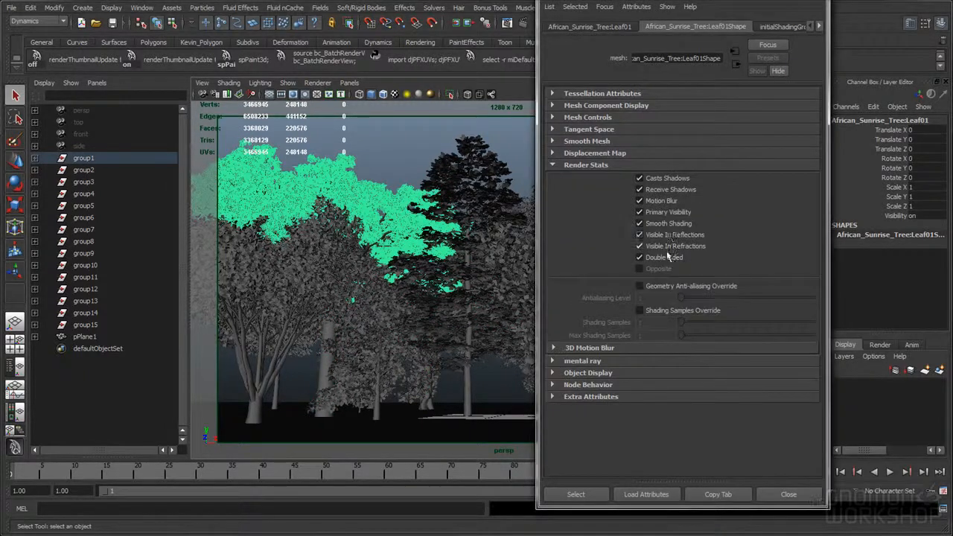
{"action": "left_click", "coordinate": [485, 274]}
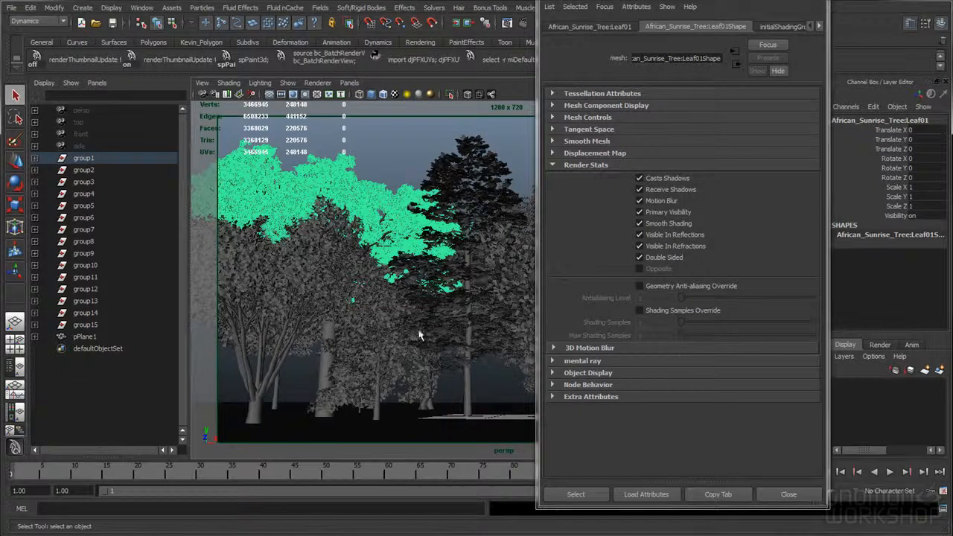
{"action": "left_click", "coordinate": [333, 349]}
{"action": "left_click", "coordinate": [270, 328]}
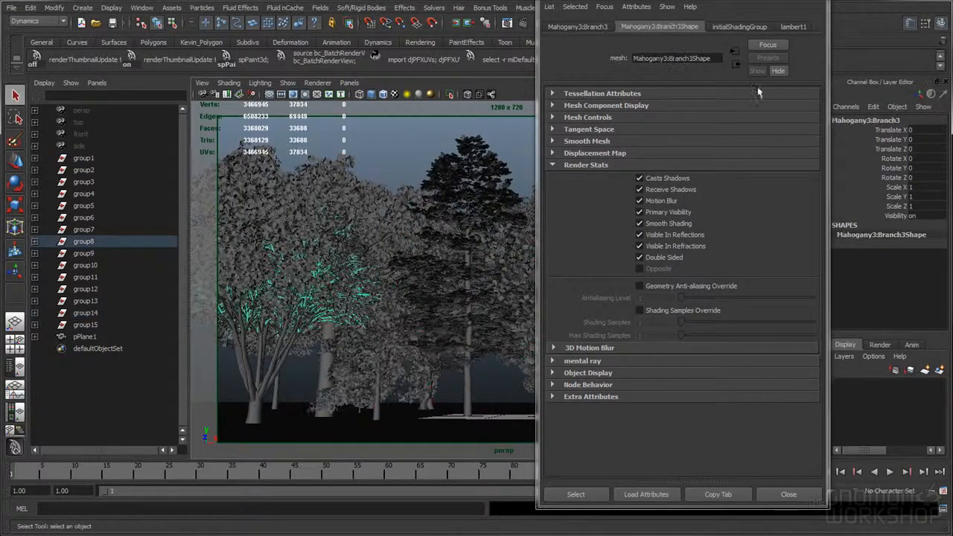
{"action": "left_click", "coordinate": [817, 16]}
{"action": "left_click", "coordinate": [389, 183]}
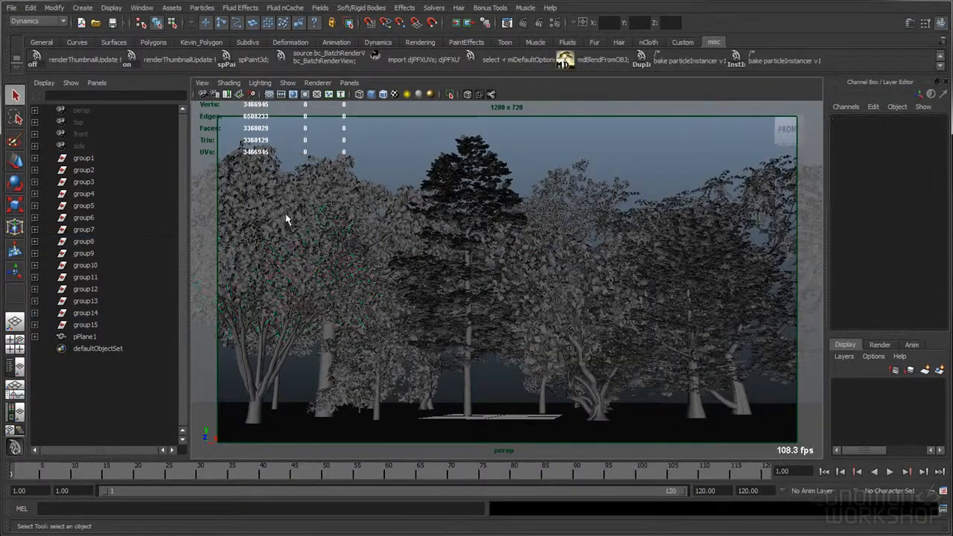
- Rename group1, which holds the African Sunrise trunk, branches and leaves, as African_Sunrise_Tree
{"action": "left_click", "coordinate": [69, 158]}
{"action": "left_click", "coordinate": [34, 158]}
{"action": "double_click", "coordinate": [111, 169]}
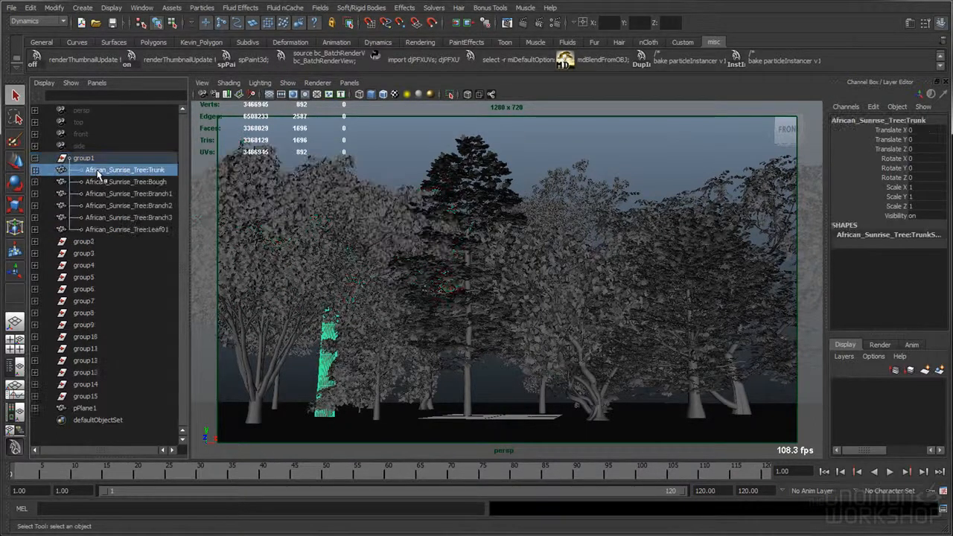
{"action": "left_click", "coordinate": [142, 170]}
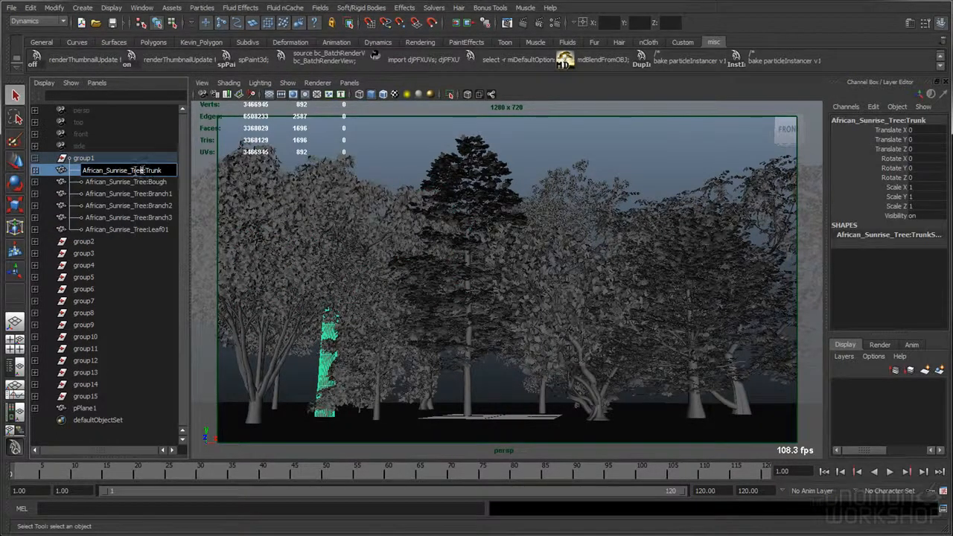
{"action": "left_click", "coordinate": [80, 160]}
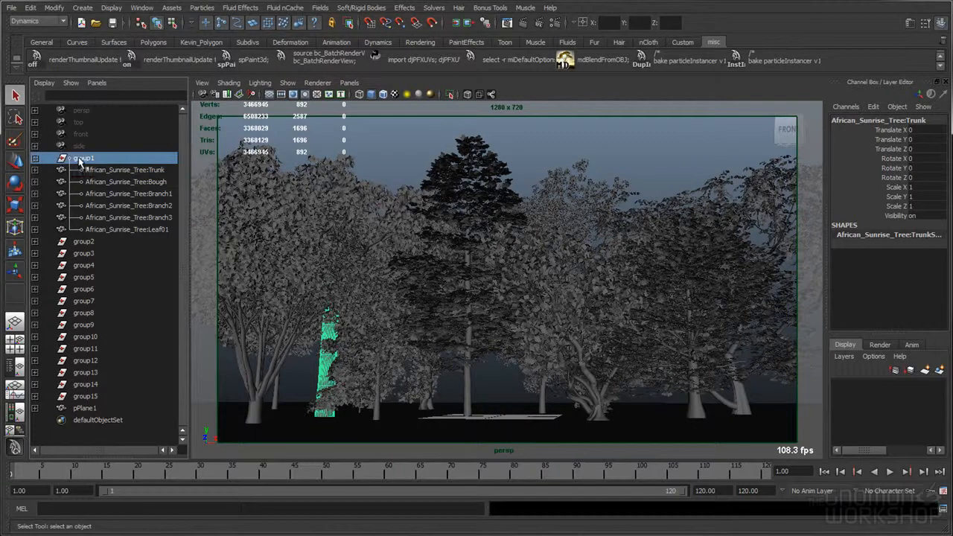
{"action": "double_click", "coordinate": [82, 158]}
{"action": "type", "text": "African_Sunrise_Tree"}
{"action": "key", "text": "Return"}
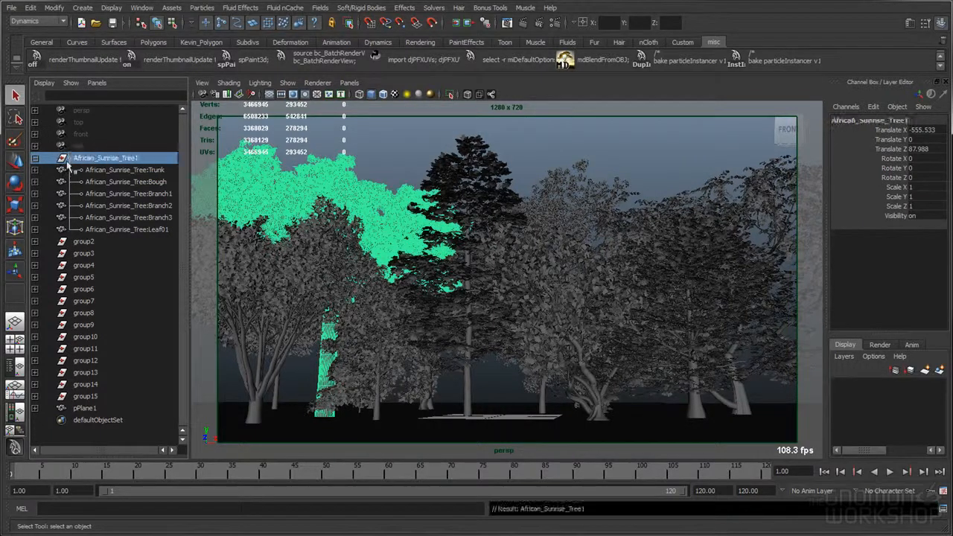
{"action": "left_click", "coordinate": [35, 157]}
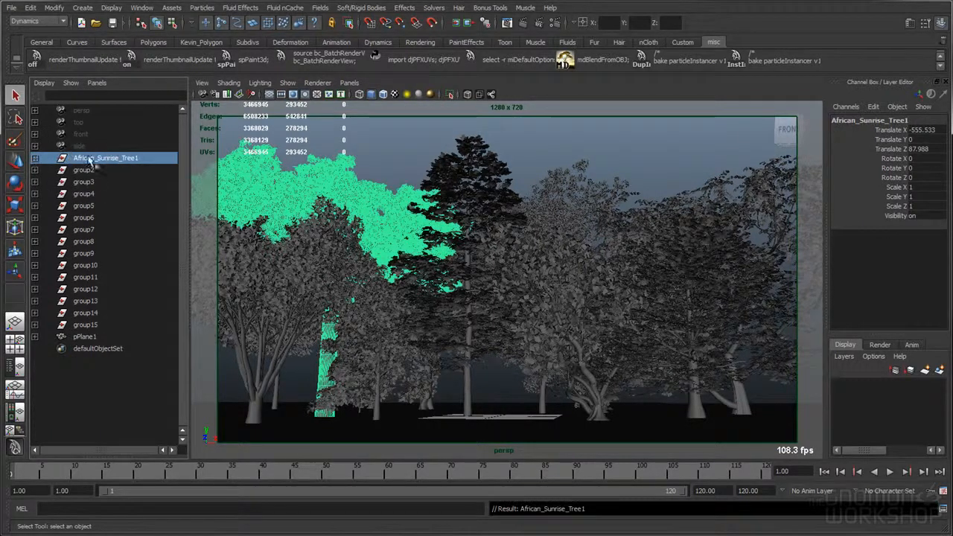
{"action": "left_click", "coordinate": [387, 147]}
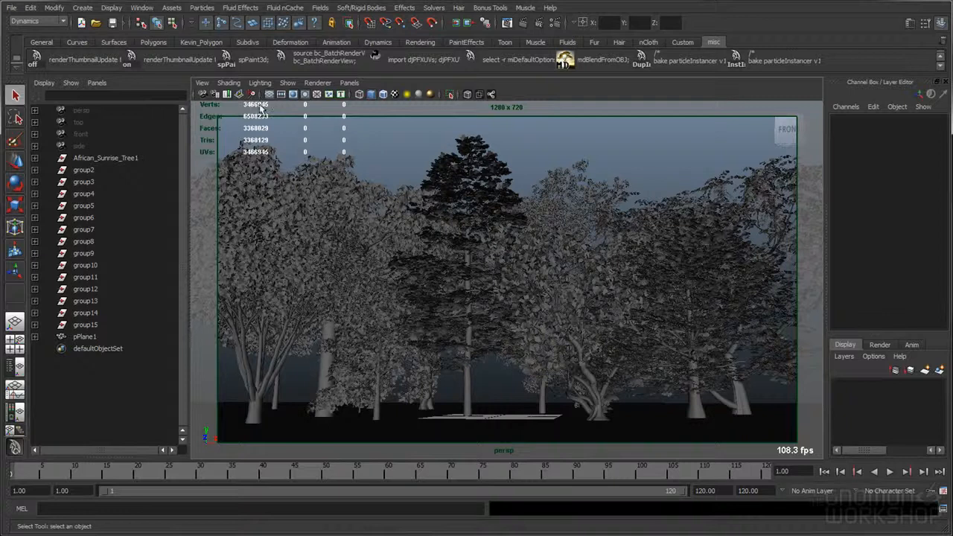
- Examine the scene's existing materials in the Hypershade and close it again
{"action": "left_click", "coordinate": [142, 8]}
{"action": "mouse_move", "coordinate": [149, 35]}
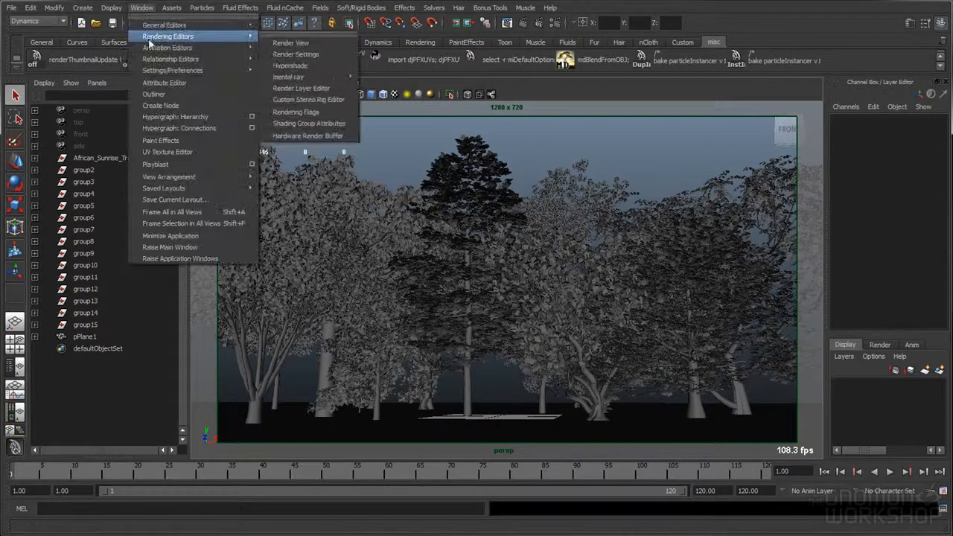
{"action": "left_click", "coordinate": [326, 64]}
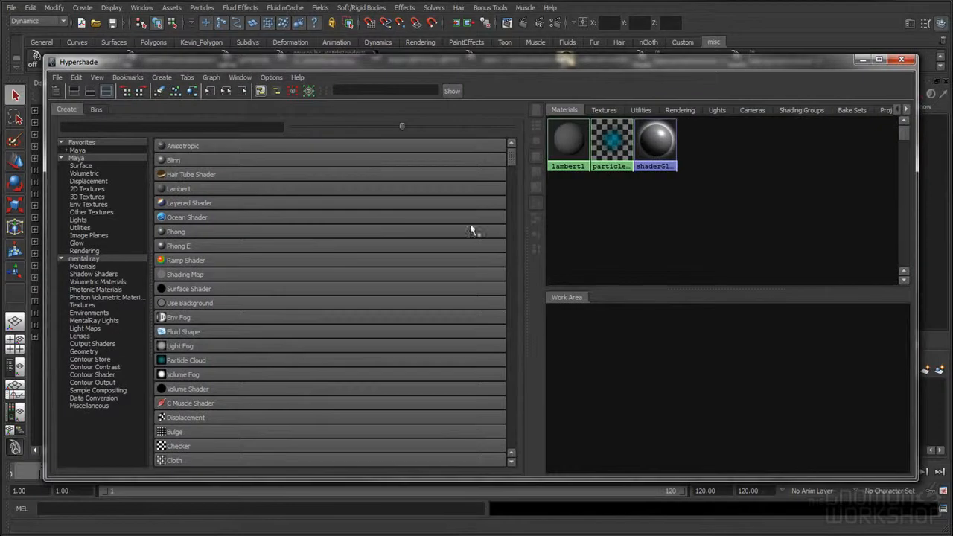
{"action": "left_click_drag", "start_coordinate": [526, 231], "coordinate": [305, 223]}
{"action": "left_click_drag", "start_coordinate": [915, 249], "coordinate": [617, 246]}
{"action": "left_click_drag", "start_coordinate": [450, 65], "coordinate": [500, 58]}
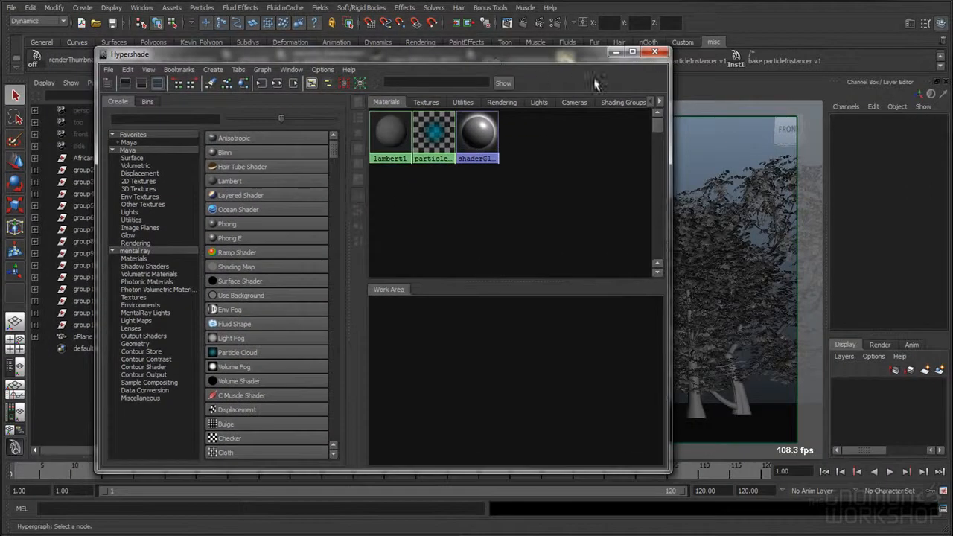
{"action": "left_click", "coordinate": [655, 52]}
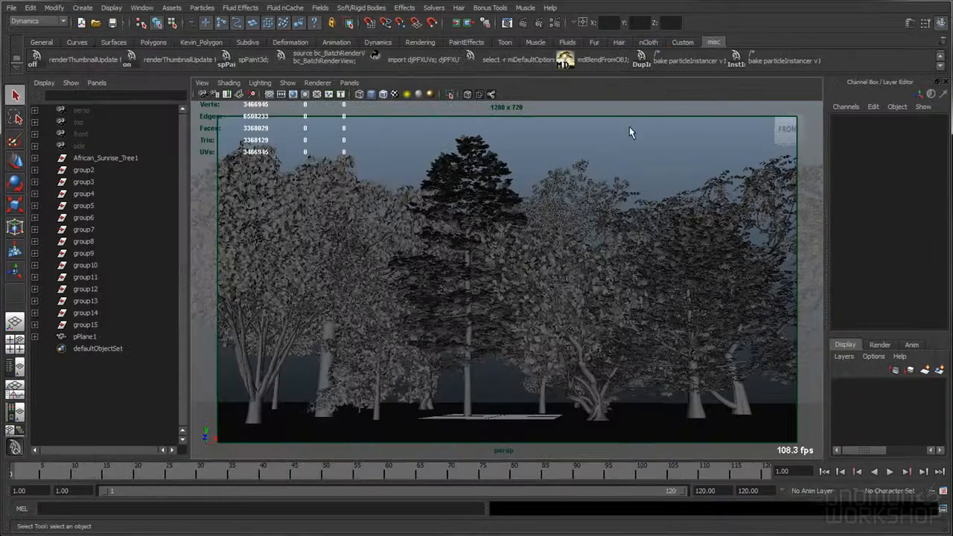
- Review the common render settings, including renderer, file output, frame range and image size
{"action": "left_click", "coordinate": [557, 25]}
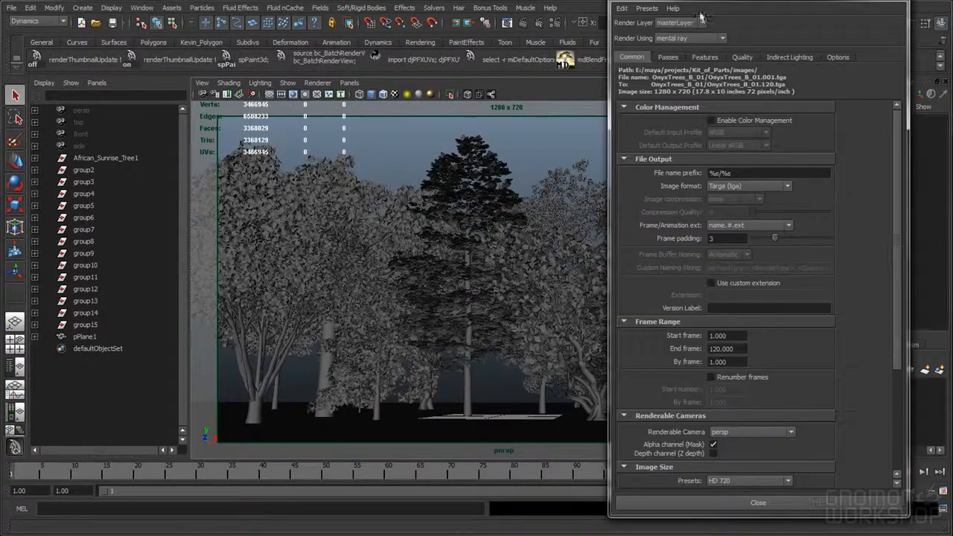
{"action": "left_click_drag", "start_coordinate": [699, 0], "coordinate": [501, 16]}
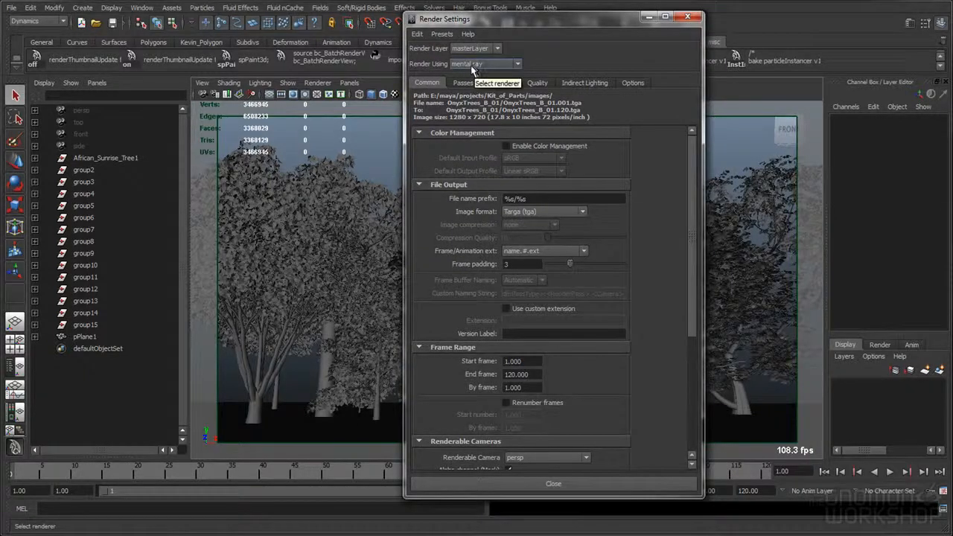
{"action": "left_click_drag", "start_coordinate": [554, 21], "coordinate": [575, 22]}
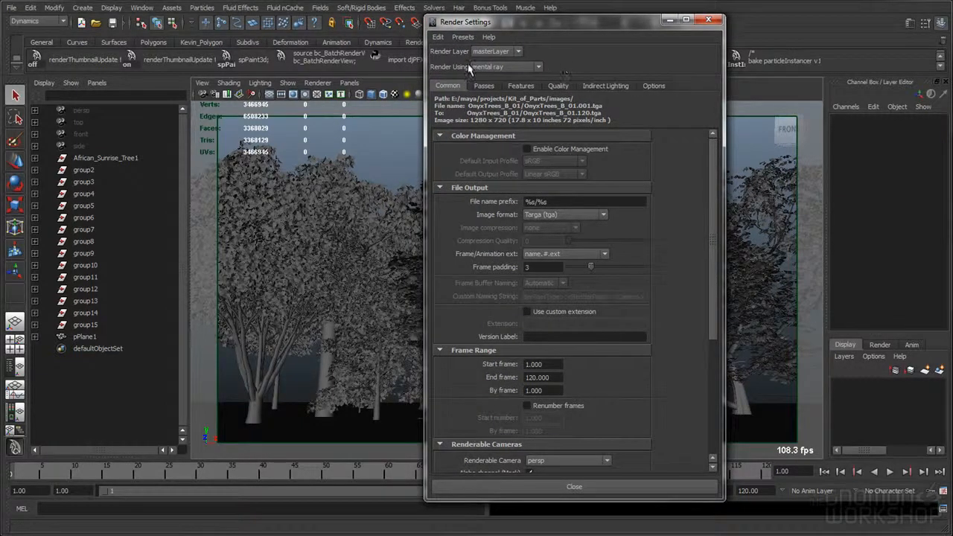
{"action": "scroll", "coordinate": [692, 196], "scroll_direction": "down", "scroll_amount": 4}
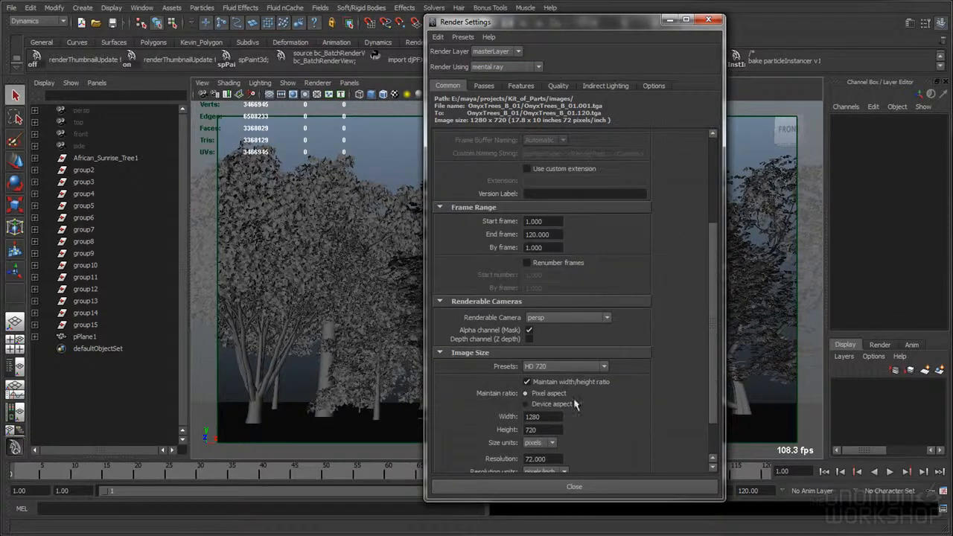
{"action": "scroll", "coordinate": [670, 235], "scroll_direction": "down", "scroll_amount": 2}
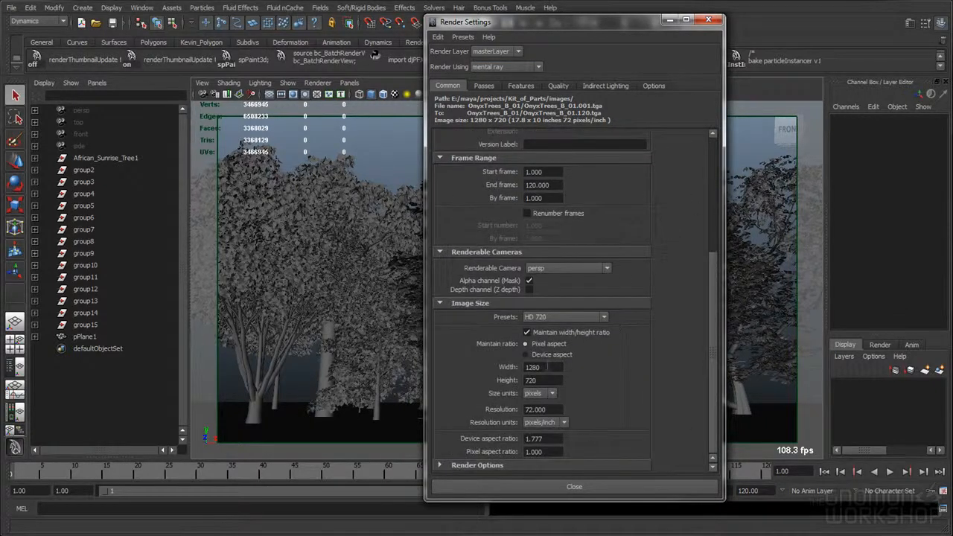
{"action": "scroll", "coordinate": [637, 236], "scroll_direction": "up", "scroll_amount": 4}
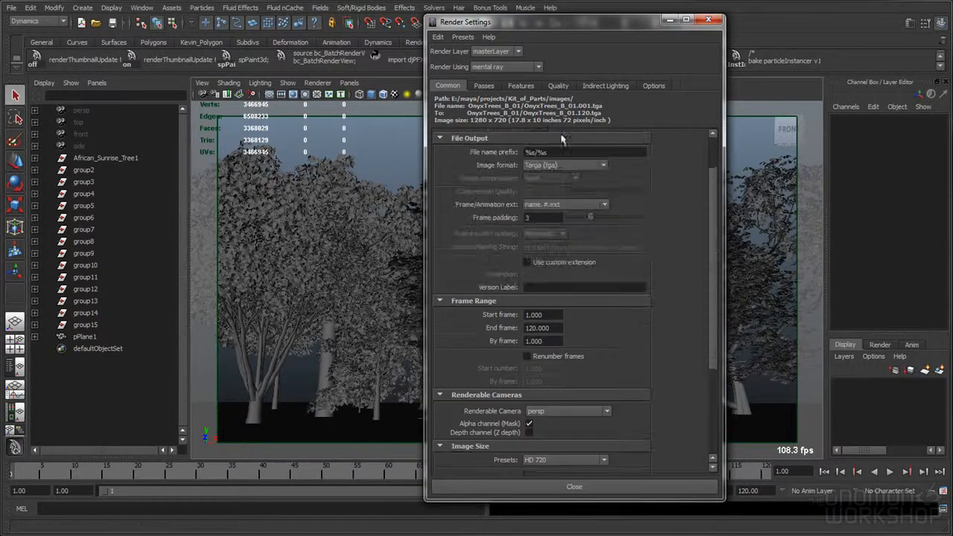
- Check the mental ray sampling levels and the multi-pixel filter options in the quality settings
{"action": "left_click", "coordinate": [557, 86]}
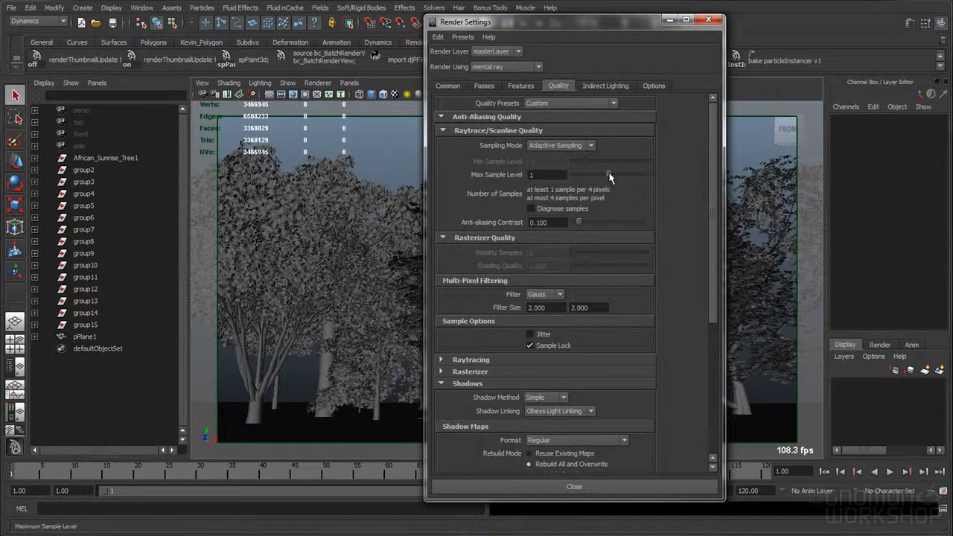
{"action": "mouse_move", "coordinate": [609, 173]}
{"action": "left_mouse_down"}
{"action": "mouse_move", "coordinate": [618, 174]}
{"action": "mouse_move", "coordinate": [610, 175]}
{"action": "left_mouse_up"}
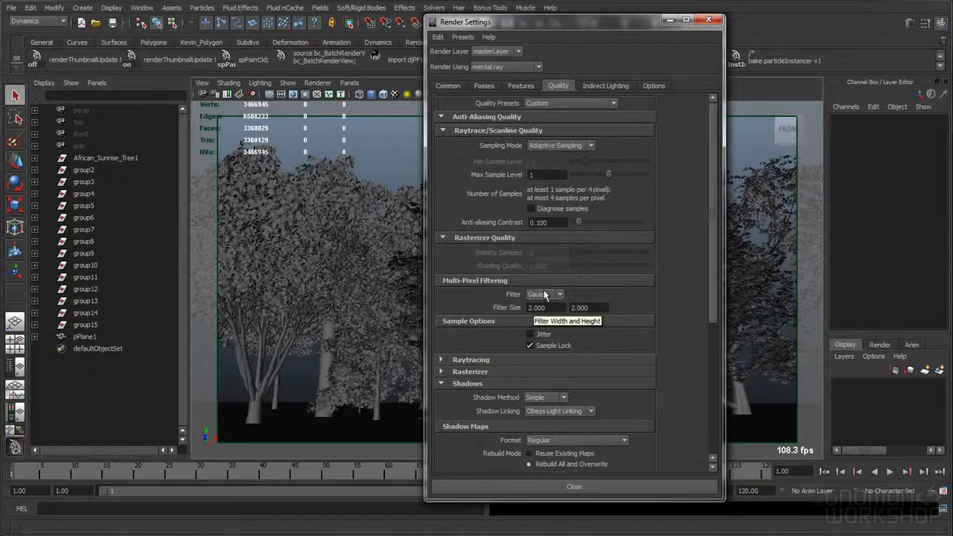
{"action": "left_click", "coordinate": [545, 294]}
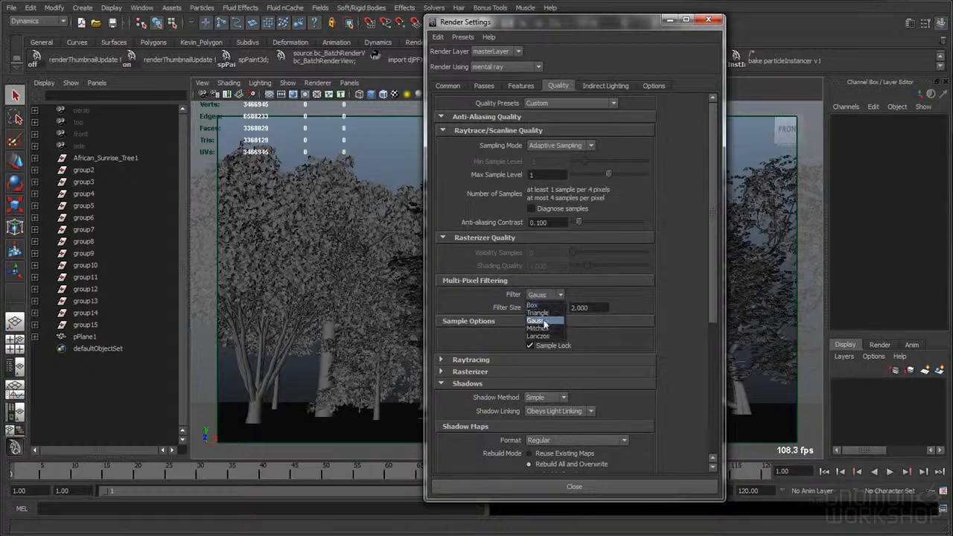
{"action": "left_click", "coordinate": [546, 321]}
- Set the Gauss filter size to 3 by 3
{"action": "double_click", "coordinate": [550, 310]}
{"action": "type", "text": "3"}
{"action": "double_click", "coordinate": [584, 307]}
{"action": "type", "text": "3"}
{"action": "key", "text": "Return"}
- Set the Gauss filter size to 2 by 2
{"action": "left_click", "coordinate": [600, 307]}
{"action": "double_click", "coordinate": [548, 308]}
{"action": "type", "text": "2"}
{"action": "double_click", "coordinate": [599, 308]}
{"action": "type", "text": "2"}
{"action": "left_click", "coordinate": [563, 310]}
{"action": "left_click", "coordinate": [547, 307]}
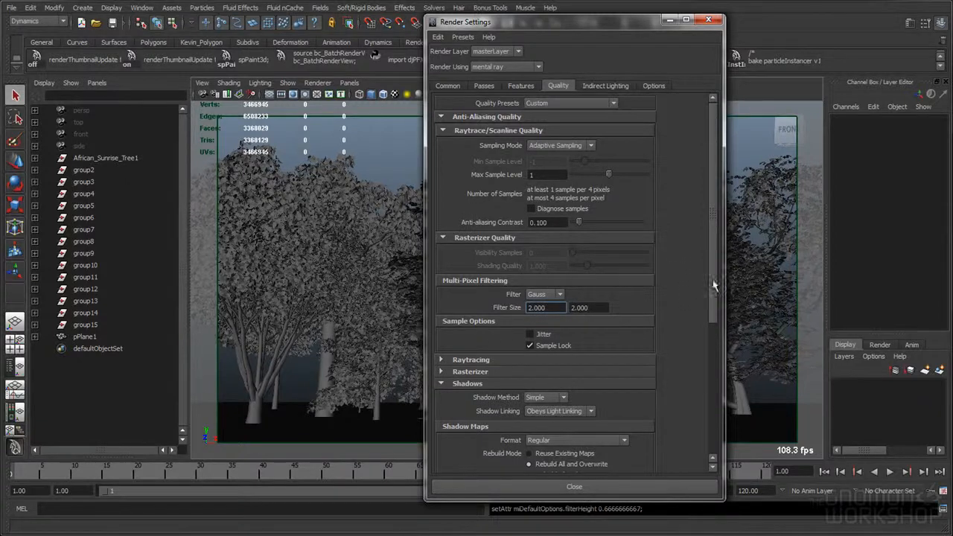
- Try a Gauss filter size of 3 by 3, then change the multi-pixel filter to Mitchell
{"action": "left_click_drag", "start_coordinate": [712, 283], "coordinate": [712, 288]}
{"action": "double_click", "coordinate": [561, 299]}
{"action": "type", "text": "3"}
{"action": "double_click", "coordinate": [597, 300]}
{"action": "type", "text": "3"}
{"action": "left_click", "coordinate": [564, 301]}
{"action": "left_click", "coordinate": [552, 291]}
{"action": "left_click", "coordinate": [549, 321]}
{"action": "left_click_drag", "start_coordinate": [712, 289], "coordinate": [713, 302]}
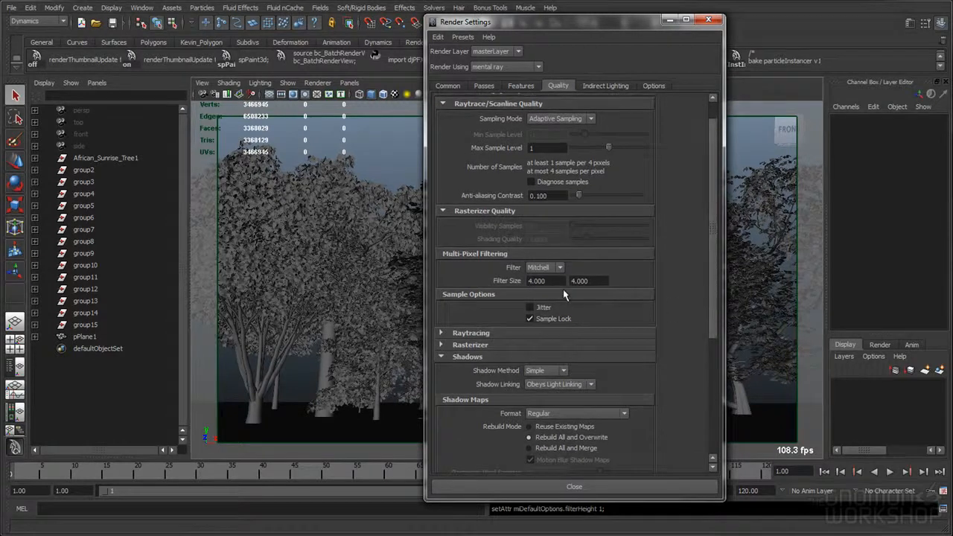
- Change the multi-pixel filter to Gauss with a filter size of 2 by 2
{"action": "left_click", "coordinate": [546, 267]}
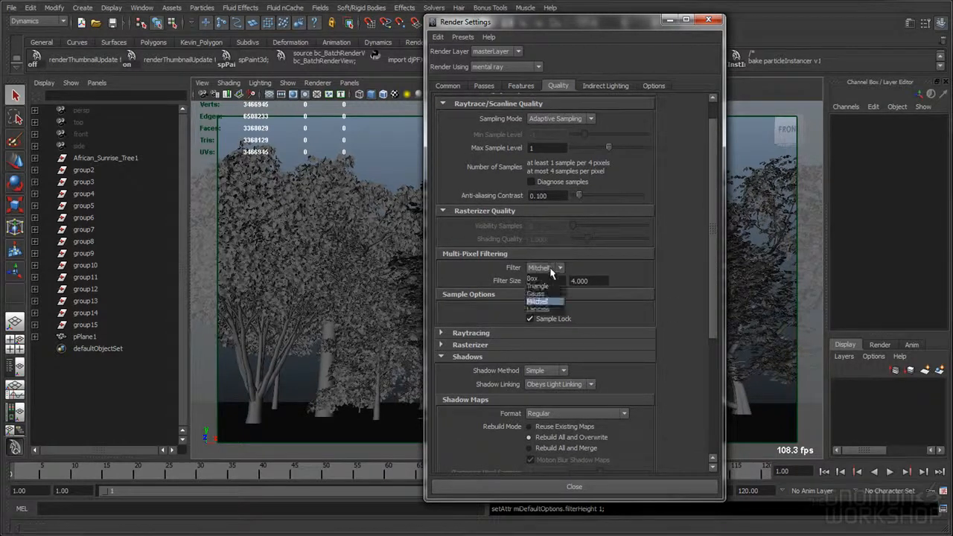
{"action": "left_click", "coordinate": [550, 291]}
{"action": "type", "text": "2"}
{"action": "double_click", "coordinate": [608, 282]}
{"action": "type", "text": "2"}
{"action": "left_click", "coordinate": [542, 281]}
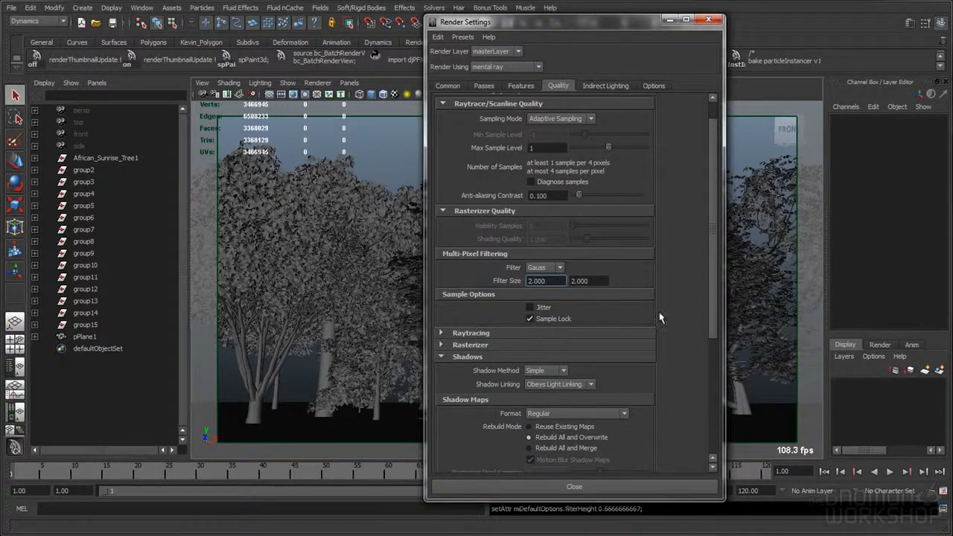
- Lower the raytracing refractions to 1 and the max trace depth to 2
{"action": "left_click", "coordinate": [471, 334]}
{"action": "left_click_drag", "start_coordinate": [711, 292], "coordinate": [712, 311]}
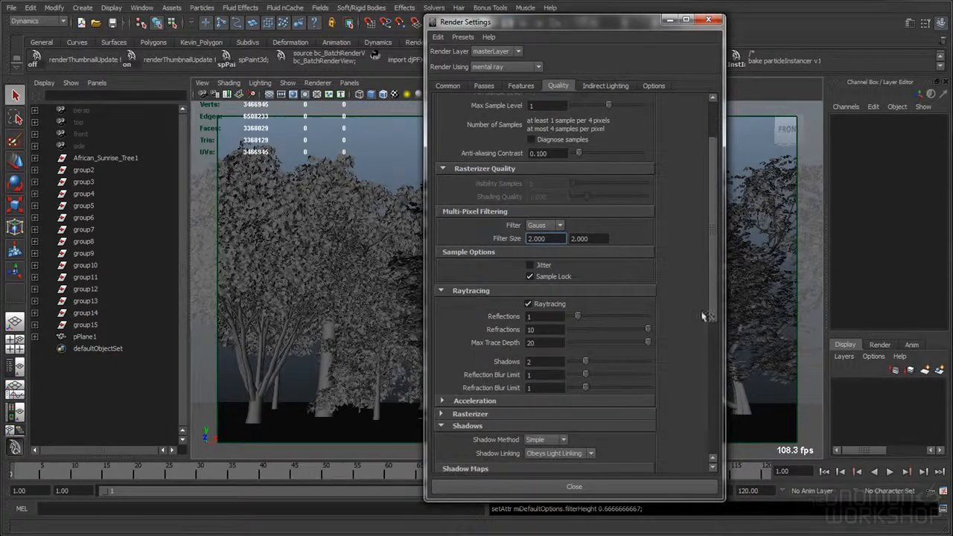
{"action": "left_click", "coordinate": [578, 328]}
{"action": "left_click", "coordinate": [577, 343]}
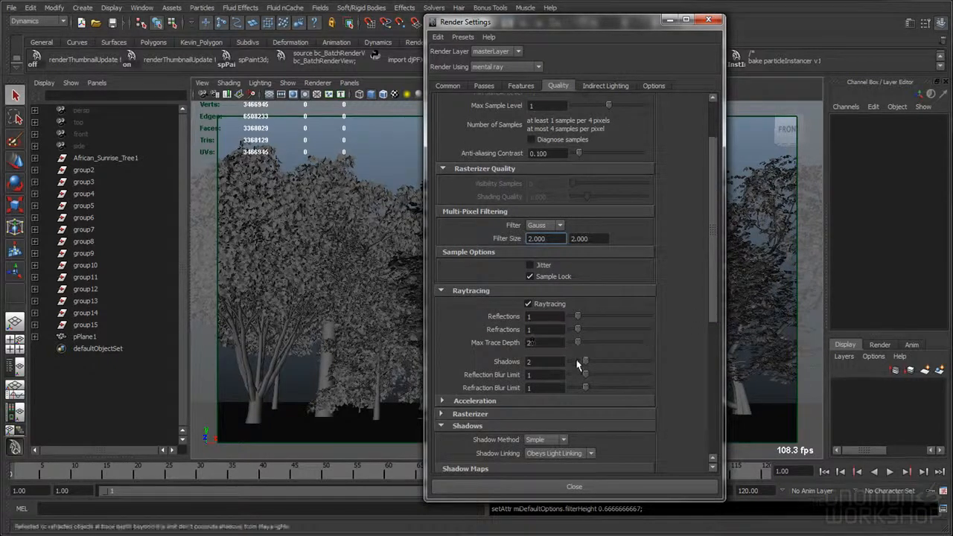
- Set the raytracing refractions to 10 and max trace depth to 20, leaving reflections at 1
{"action": "left_click_drag", "start_coordinate": [578, 329], "coordinate": [681, 330]}
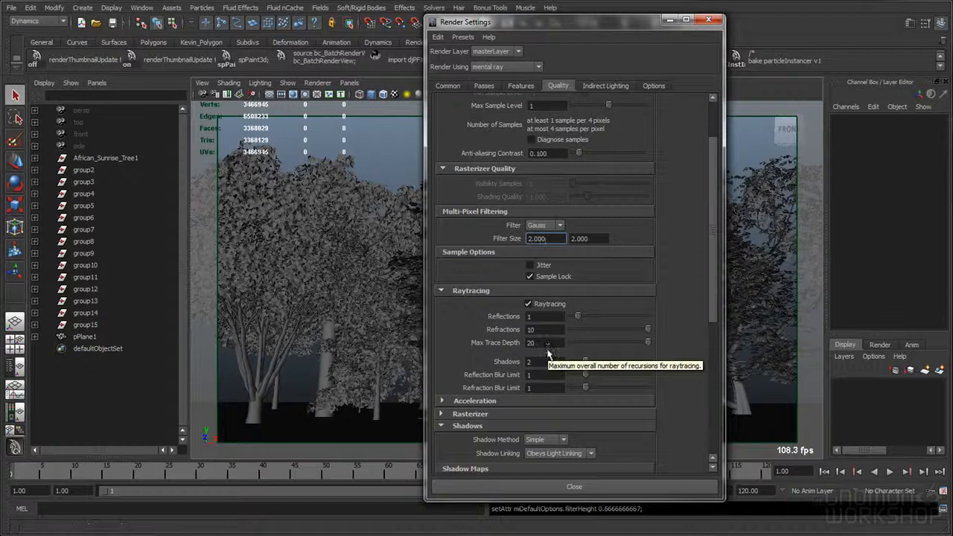
{"action": "left_click", "coordinate": [549, 329]}
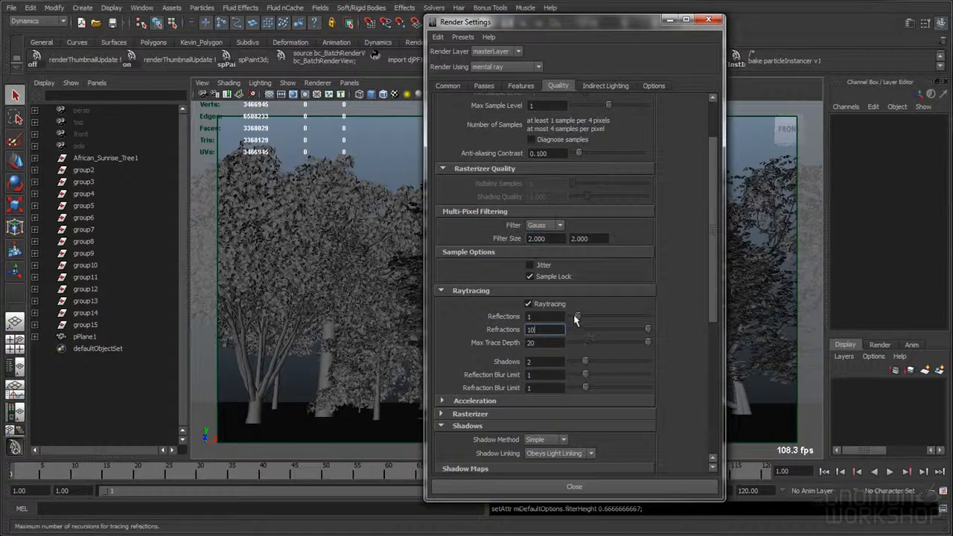
{"action": "mouse_move", "coordinate": [579, 320]}
{"action": "left_mouse_down"}
{"action": "mouse_move", "coordinate": [593, 320]}
{"action": "mouse_move", "coordinate": [579, 321]}
{"action": "left_mouse_up"}
{"action": "left_click_drag", "start_coordinate": [588, 320], "coordinate": [592, 322]}
{"action": "left_click", "coordinate": [555, 317]}
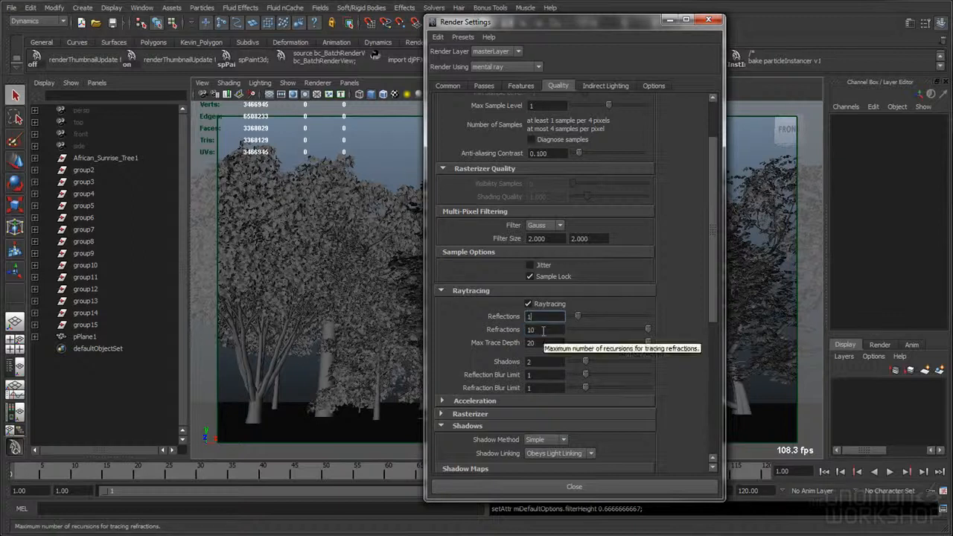
- Create a mental ray Physical Sun and Sky environment for the scene's indirect lighting
{"action": "left_click", "coordinate": [603, 86]}
{"action": "left_click_drag", "start_coordinate": [595, 27], "coordinate": [638, 27]}
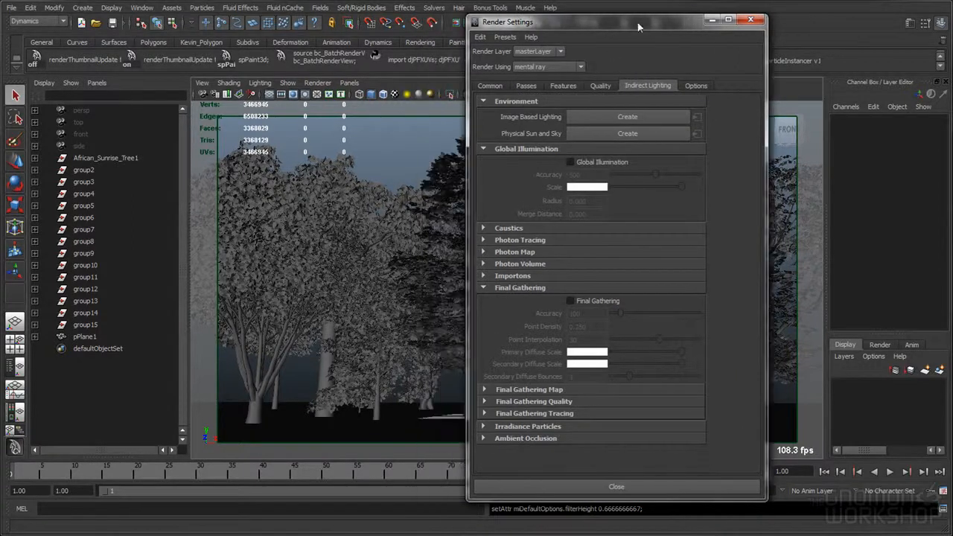
{"action": "left_click", "coordinate": [593, 135]}
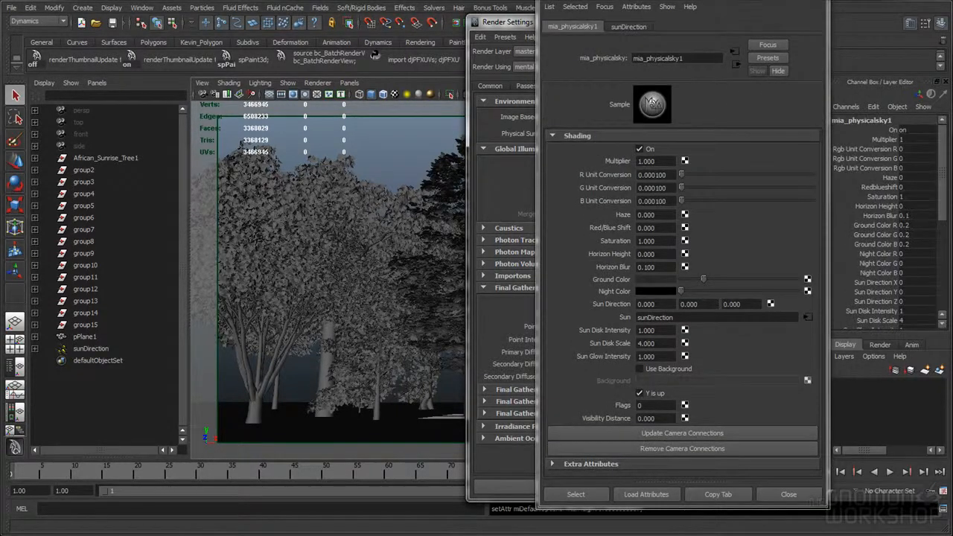
- Close the physical sky attributes and set the Final Gathering accuracy to 50 and point density to 0.1
{"action": "left_click", "coordinate": [811, 0]}
{"action": "left_click_drag", "start_coordinate": [642, 27], "coordinate": [657, 20]}
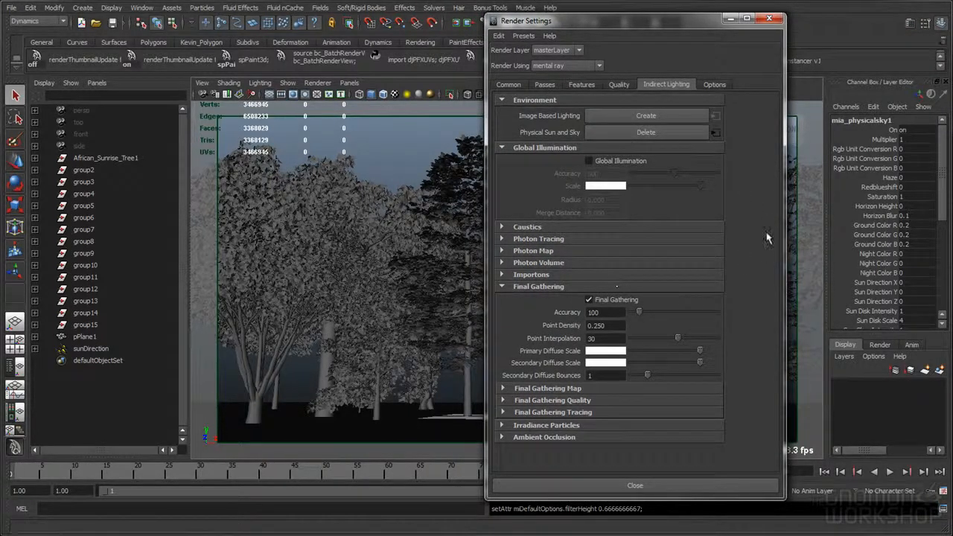
{"action": "left_click", "coordinate": [609, 314]}
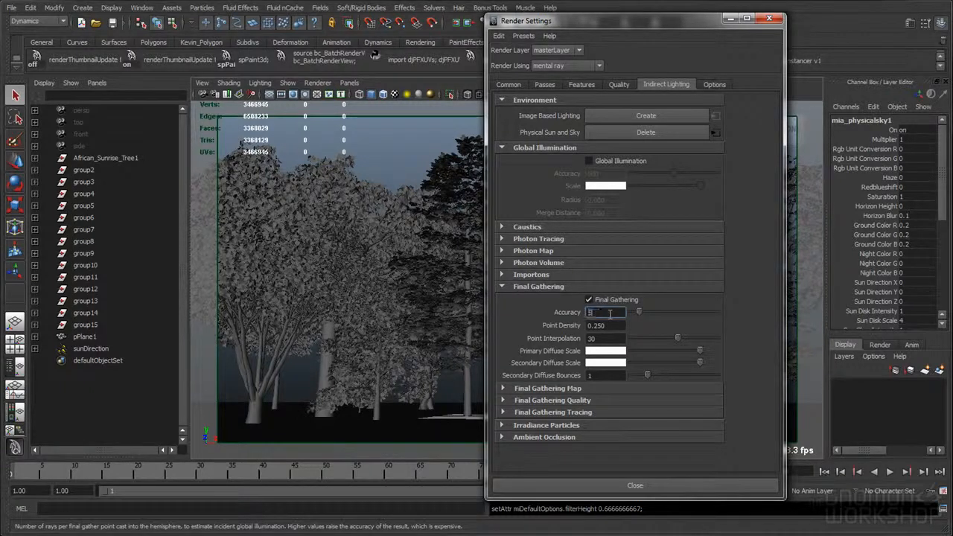
{"action": "key", "text": "Tab"}
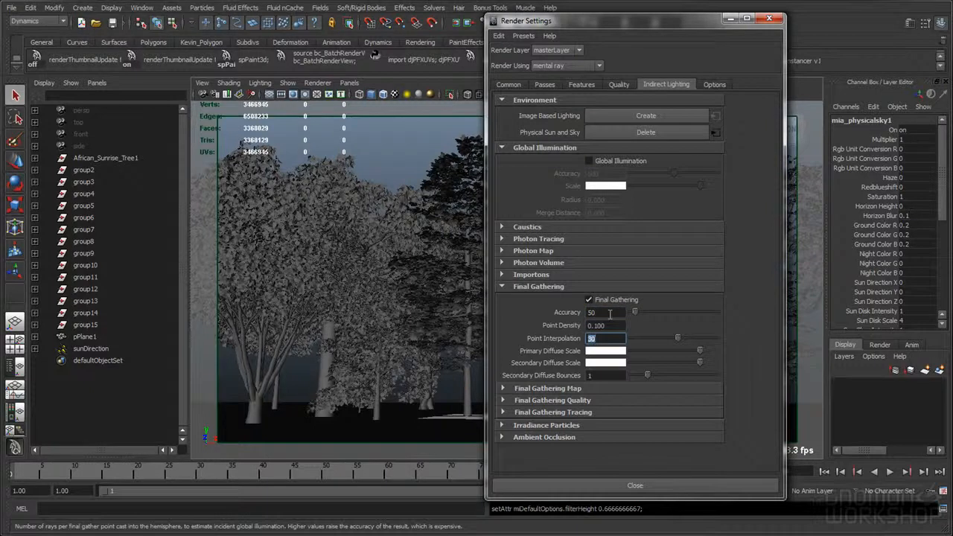
{"action": "key", "text": "Tab"}
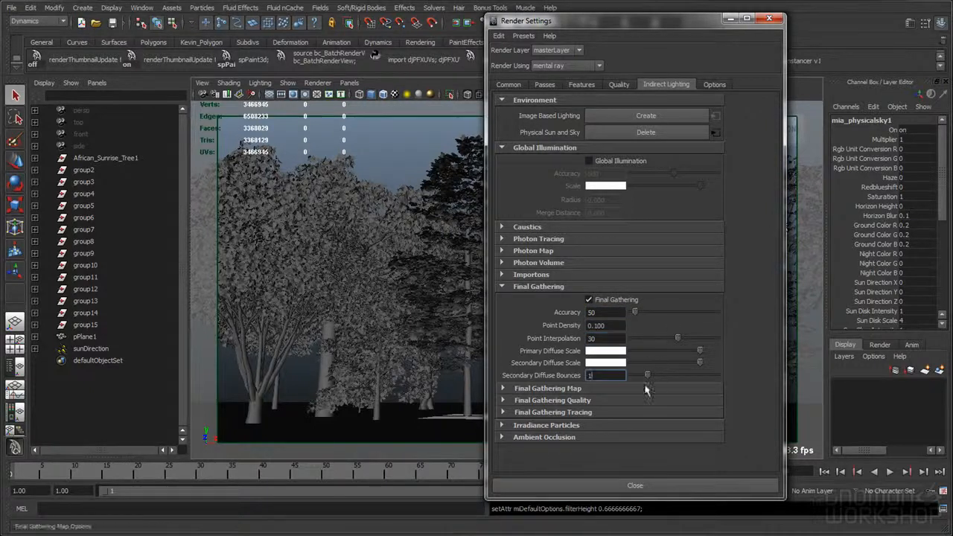
{"action": "mouse_move", "coordinate": [648, 375]}
{"action": "left_mouse_down"}
{"action": "mouse_move", "coordinate": [624, 380]}
{"action": "mouse_move", "coordinate": [648, 378]}
{"action": "left_mouse_up"}
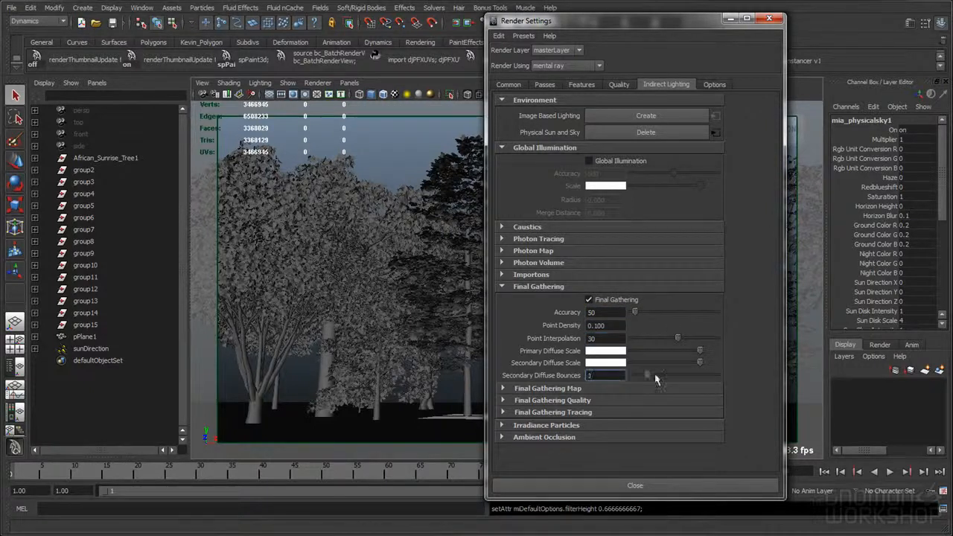
- Set the Final Gathering Quality filter to 1
{"action": "left_click", "coordinate": [553, 401]}
{"action": "left_click", "coordinate": [603, 414]}
{"action": "type", "text": "1"}
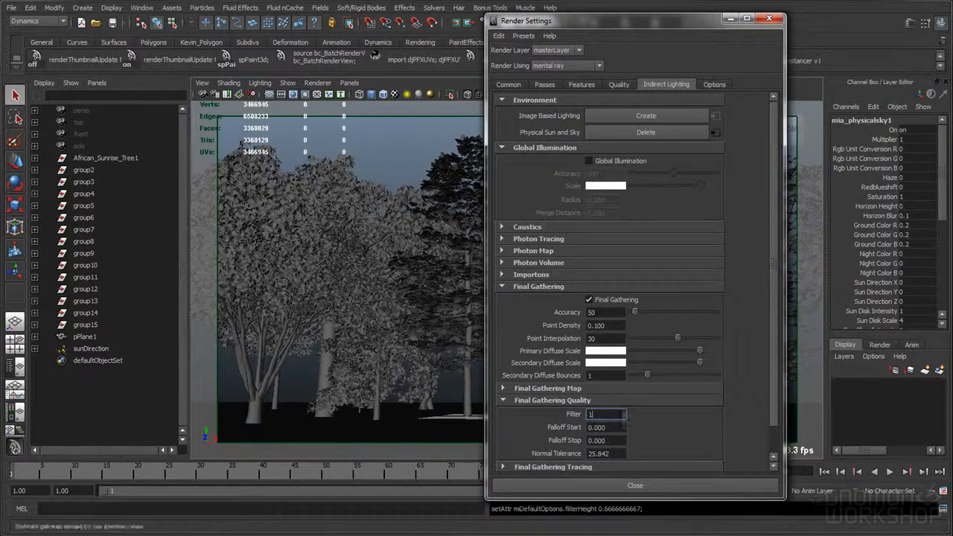
{"action": "left_click", "coordinate": [557, 401]}
- Set the Final Gathering Tracing reflections and refractions to 2 and the max trace depth to 4
{"action": "left_click", "coordinate": [558, 412]}
{"action": "left_click_drag", "start_coordinate": [771, 352], "coordinate": [772, 372]}
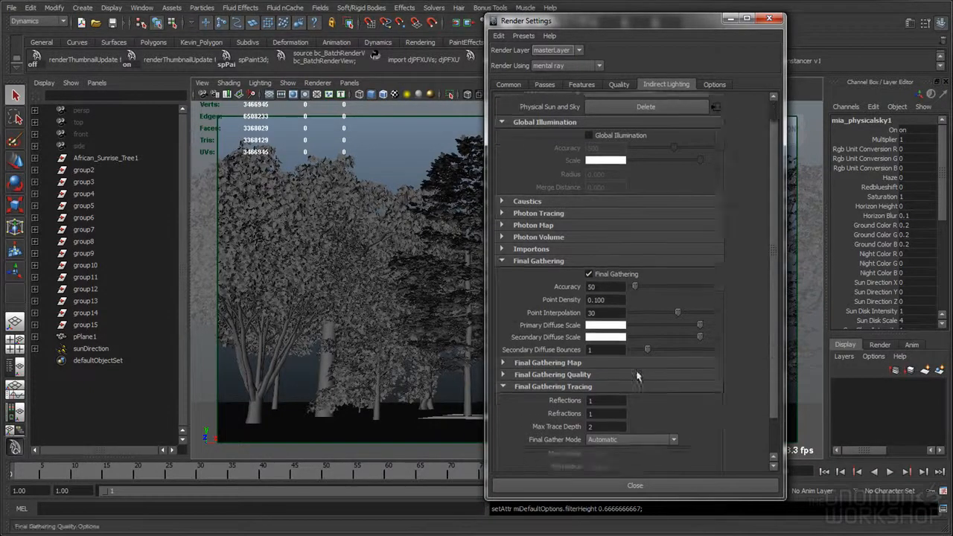
{"action": "double_click", "coordinate": [600, 400]}
{"action": "type", "text": "2"}
{"action": "key", "text": "Tab"}
{"action": "type", "text": "2"}
{"action": "key", "text": "Tab"}
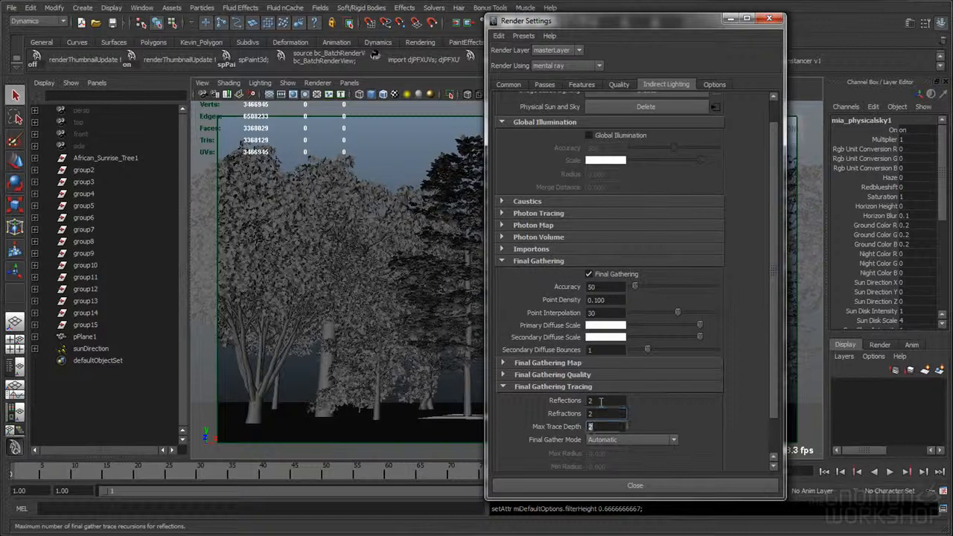
{"action": "type", "text": "4"}
{"action": "left_click", "coordinate": [600, 401]}
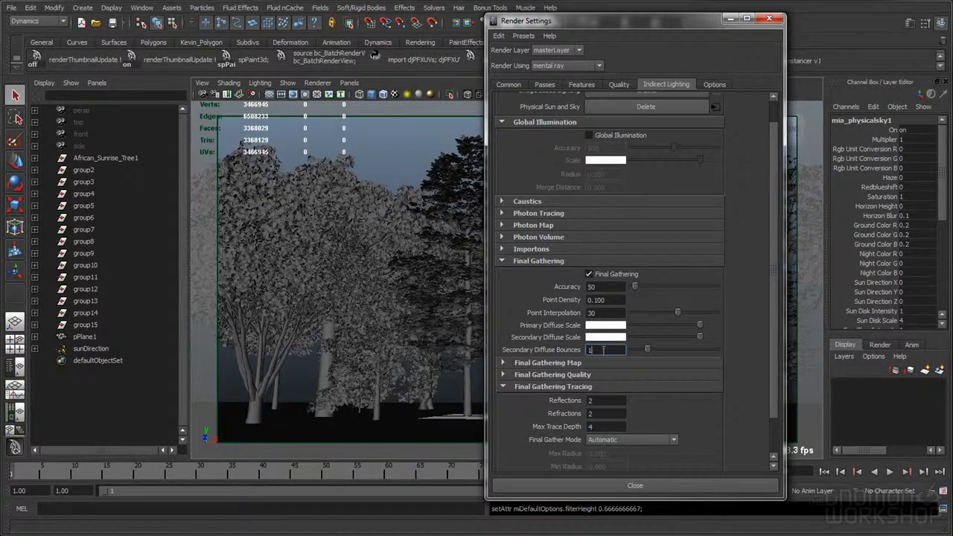
{"action": "left_click", "coordinate": [562, 387]}
- Examine the Final Gathering accuracy, point density and point interpolation settings
{"action": "left_click", "coordinate": [617, 326]}
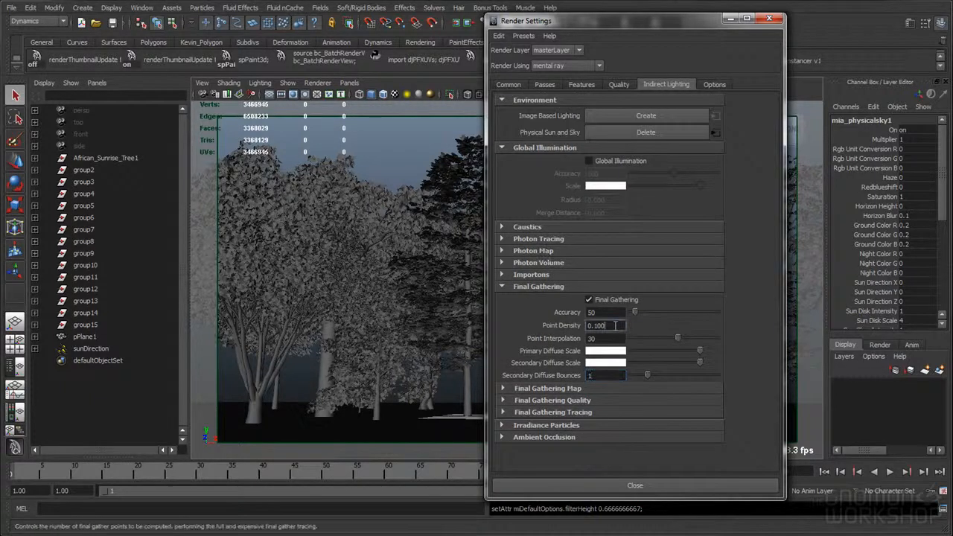
{"action": "left_click_drag", "start_coordinate": [617, 325], "coordinate": [554, 331]}
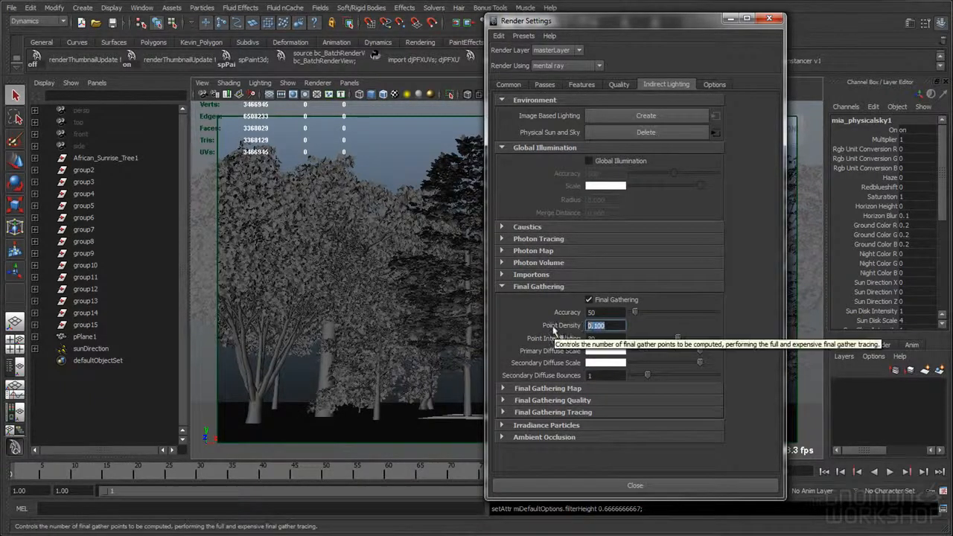
{"action": "left_click", "coordinate": [618, 326]}
{"action": "left_click", "coordinate": [615, 313]}
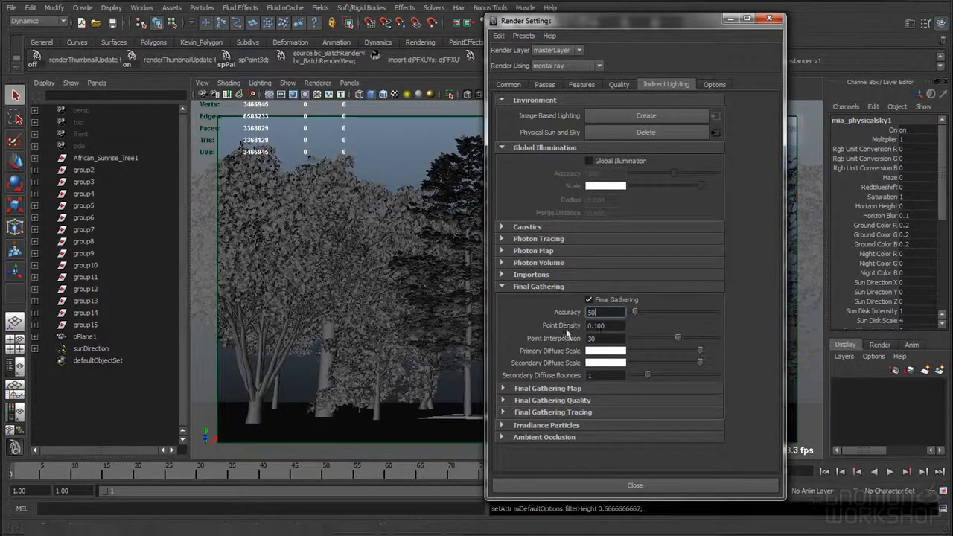
{"action": "left_click", "coordinate": [619, 326]}
{"action": "left_click", "coordinate": [613, 338]}
{"action": "left_click", "coordinate": [611, 328]}
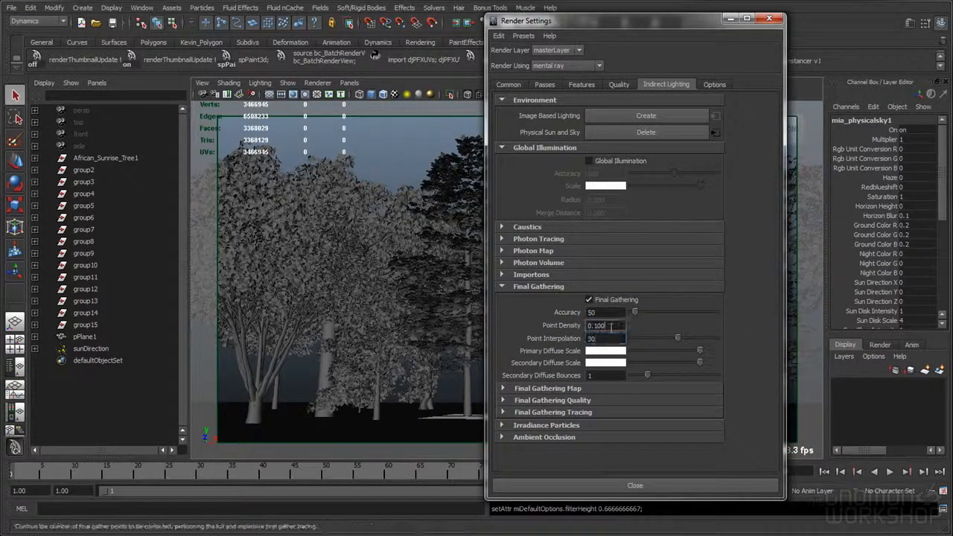
{"action": "left_click_drag", "start_coordinate": [615, 326], "coordinate": [564, 330]}
{"action": "type", "text": "1.1"}
{"action": "left_click", "coordinate": [622, 314]}
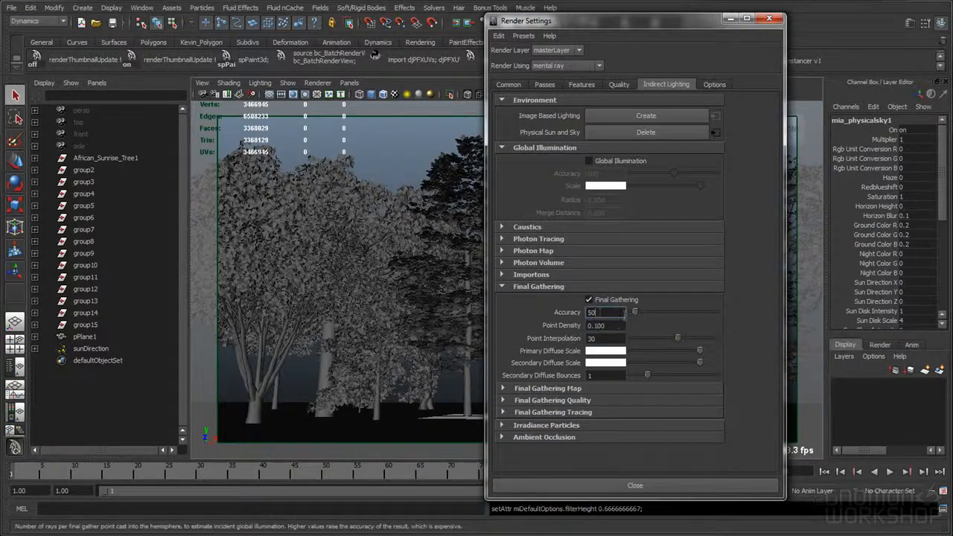
{"action": "left_click", "coordinate": [620, 325]}
{"action": "left_click_drag", "start_coordinate": [619, 325], "coordinate": [578, 332]}
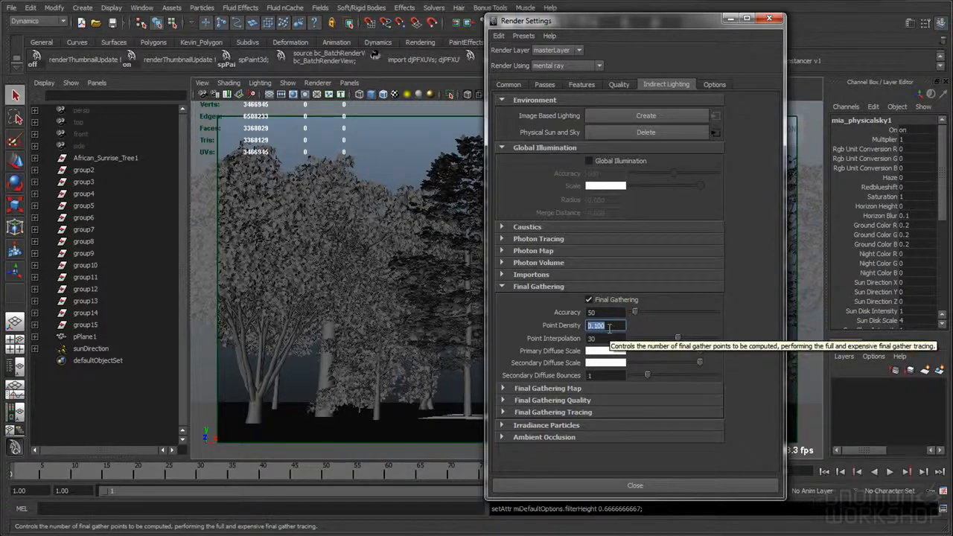
{"action": "left_click", "coordinate": [615, 327]}
{"action": "left_click", "coordinate": [614, 314]}
{"action": "left_click", "coordinate": [617, 326]}
{"action": "left_click", "coordinate": [621, 339]}
{"action": "left_click", "coordinate": [615, 328]}
- Try a Final Gathering accuracy of 150, point density of 0.5 and point interpolation of 10
{"action": "left_click", "coordinate": [615, 314]}
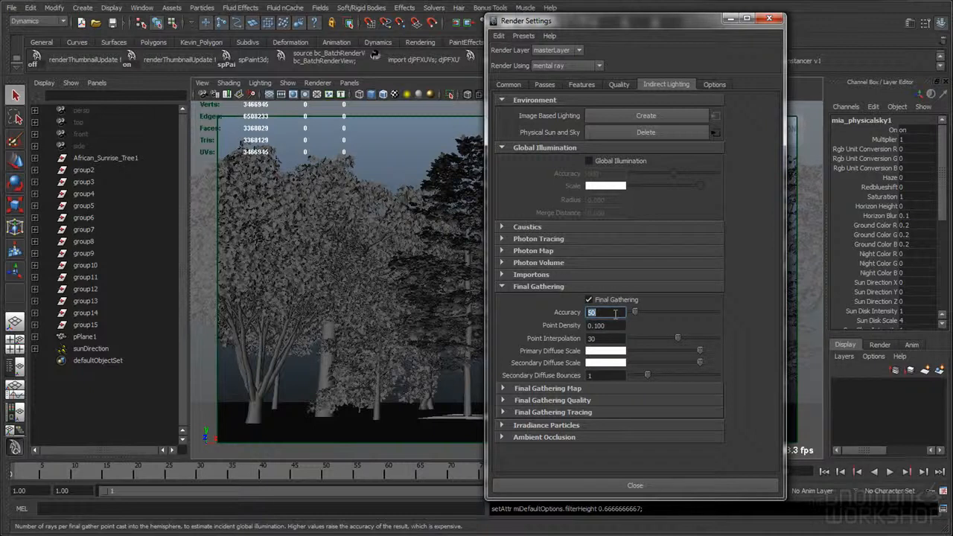
{"action": "type", "text": "150"}
{"action": "key", "text": "Tab"}
{"action": "type", "text": "0.5"}
{"action": "key", "text": "Tab"}
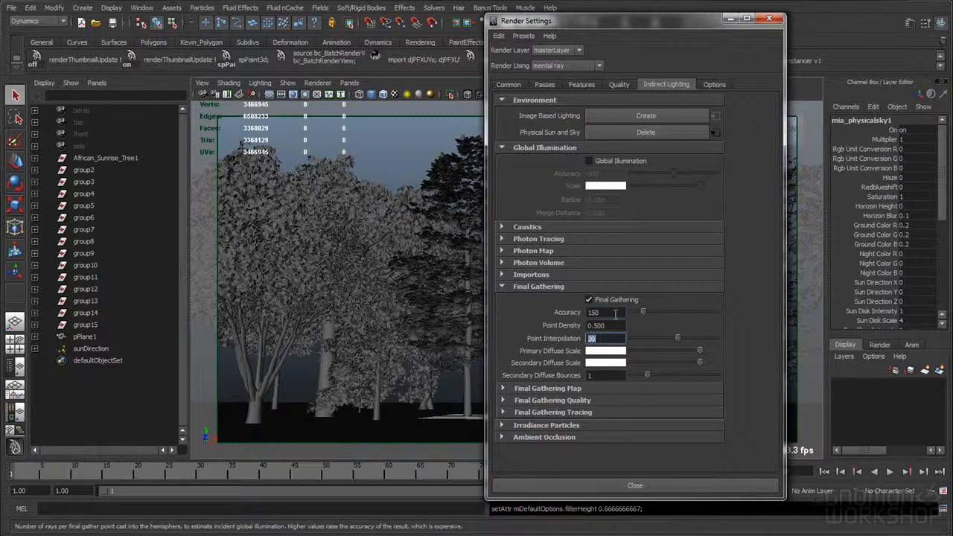
{"action": "type", "text": "10"}
{"action": "key", "text": "Tab"}
- Set the Final Gathering accuracy to 50, point density to 0.1 and point interpolation to 50, and close the render settings
{"action": "type", "text": "50"}
{"action": "key", "text": "Tab"}
{"action": "type", "text": ".1"}
{"action": "key", "text": "Tab"}
{"action": "type", "text": "50"}
{"action": "key", "text": "Tab"}
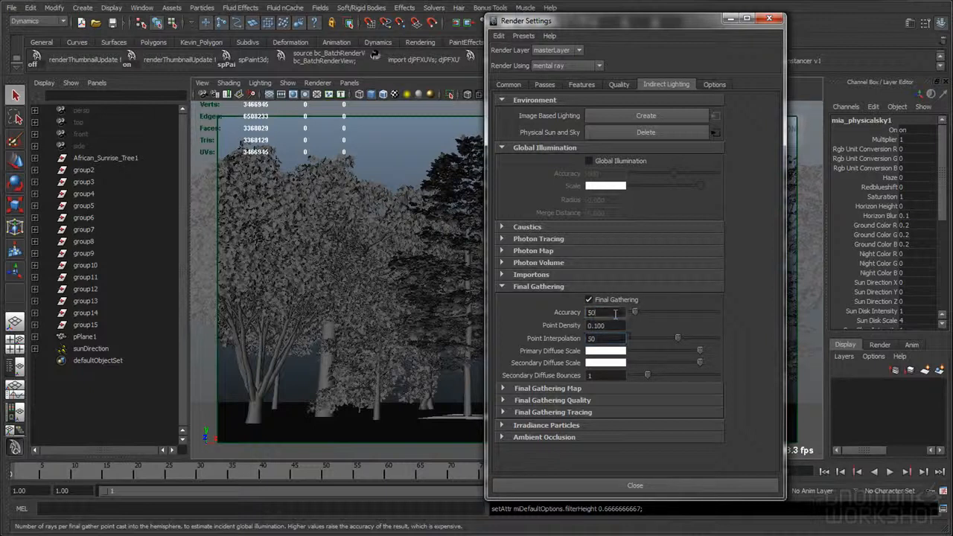
{"action": "left_click", "coordinate": [547, 287]}
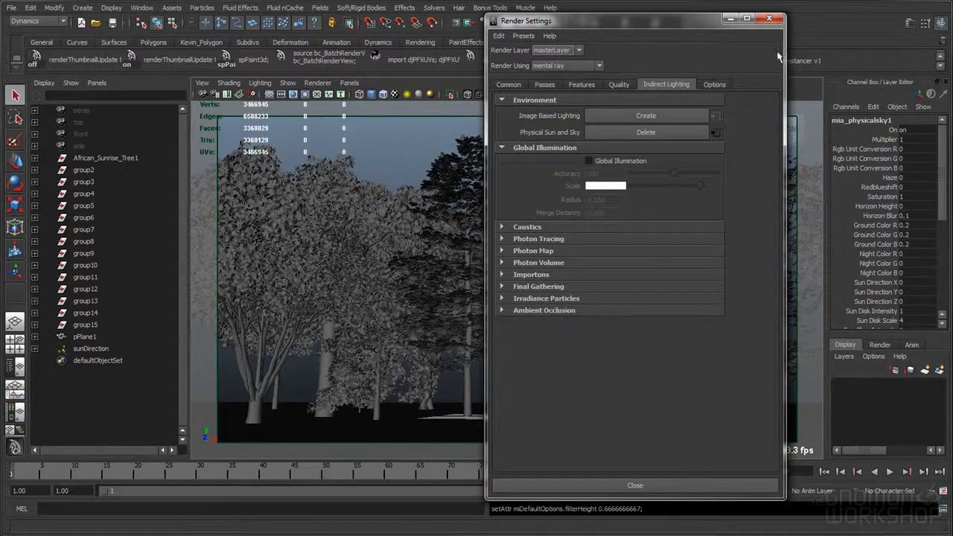
{"action": "left_click", "coordinate": [769, 18]}
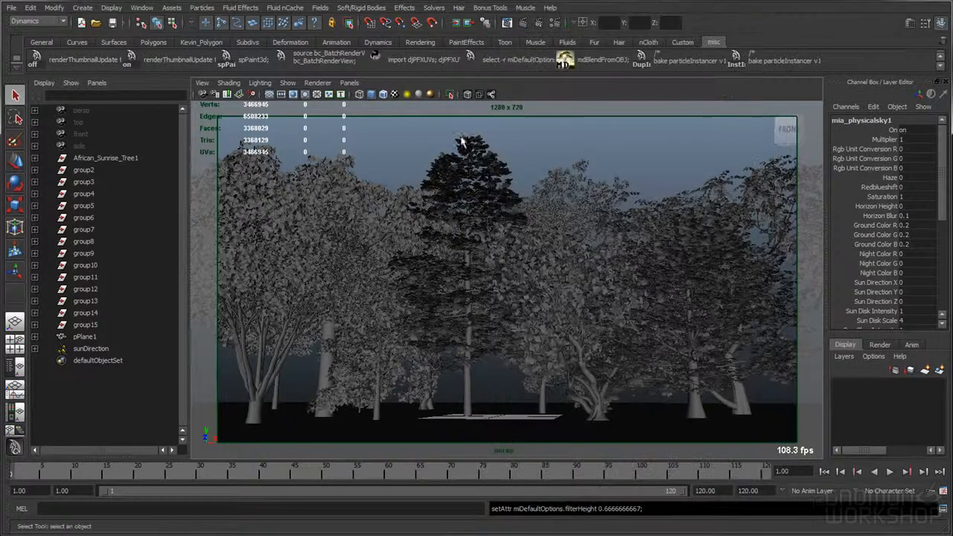
- Show the persp camera's input and output connections in the Hypergraph
{"action": "left_click", "coordinate": [436, 131]}
{"action": "left_click", "coordinate": [93, 112]}
{"action": "left_click", "coordinate": [141, 7]}
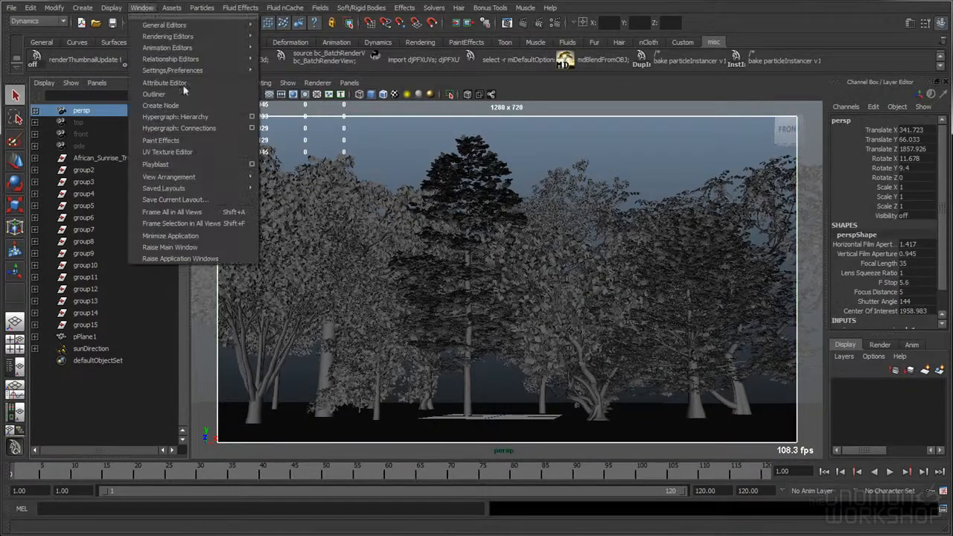
{"action": "left_click", "coordinate": [192, 129]}
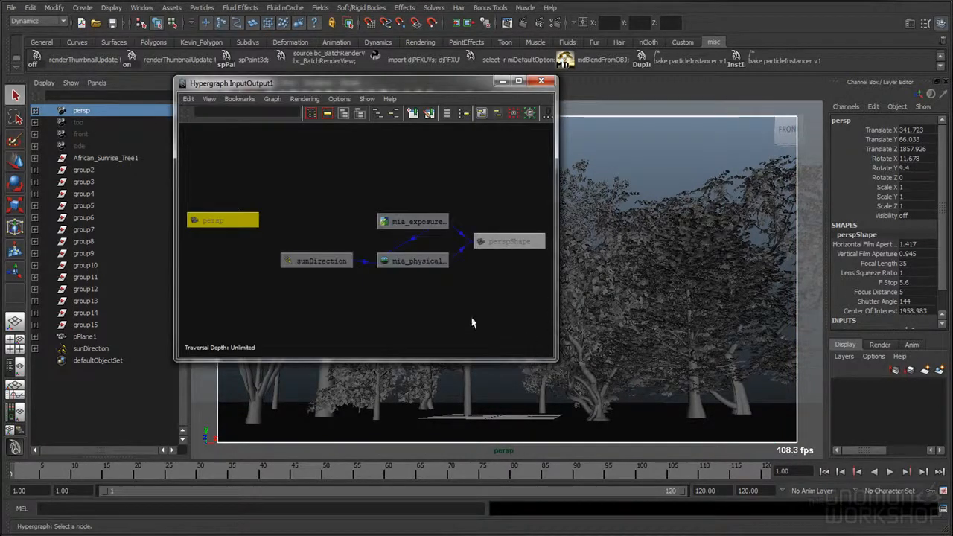
- Examine how the simple exposure, physical sky and sun direction nodes connect to the persp camera shape
{"action": "left_click", "coordinate": [412, 221]}
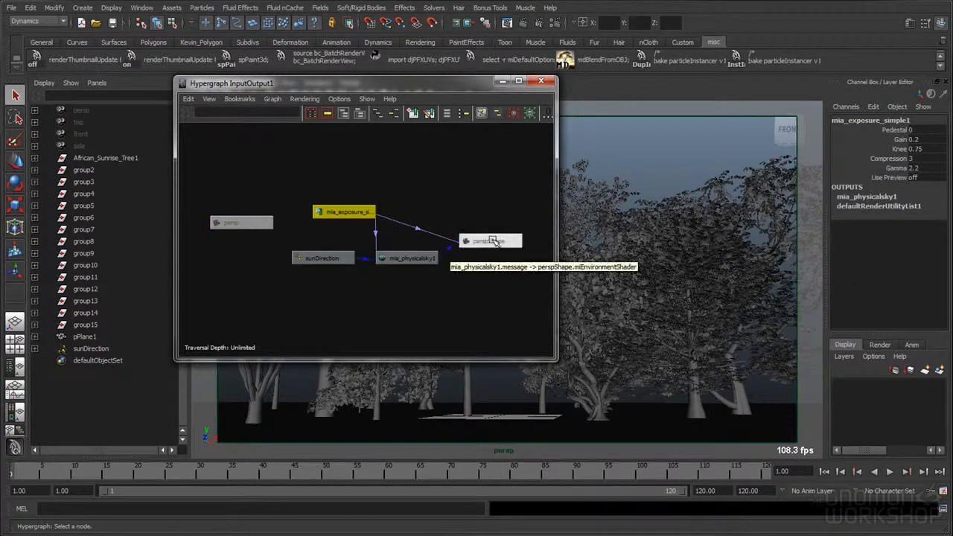
{"action": "left_click", "coordinate": [476, 242]}
{"action": "left_click", "coordinate": [405, 257]}
{"action": "left_click", "coordinate": [312, 263]}
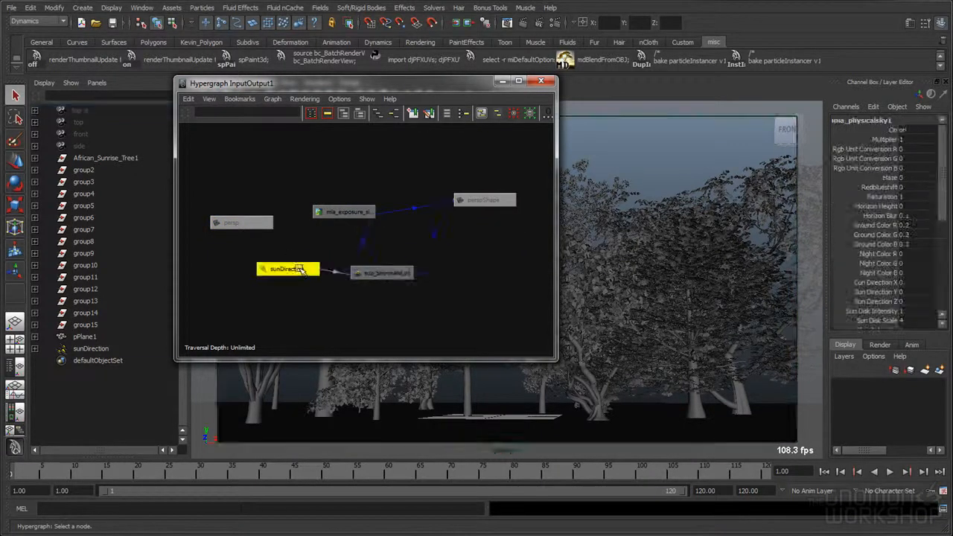
{"action": "left_click", "coordinate": [344, 213]}
{"action": "left_click", "coordinate": [478, 199]}
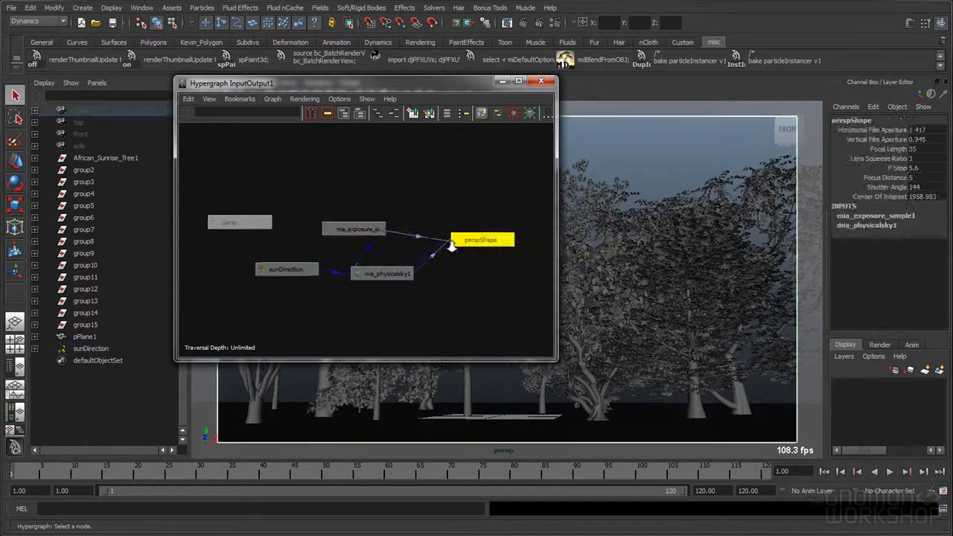
{"action": "left_click", "coordinate": [350, 226]}
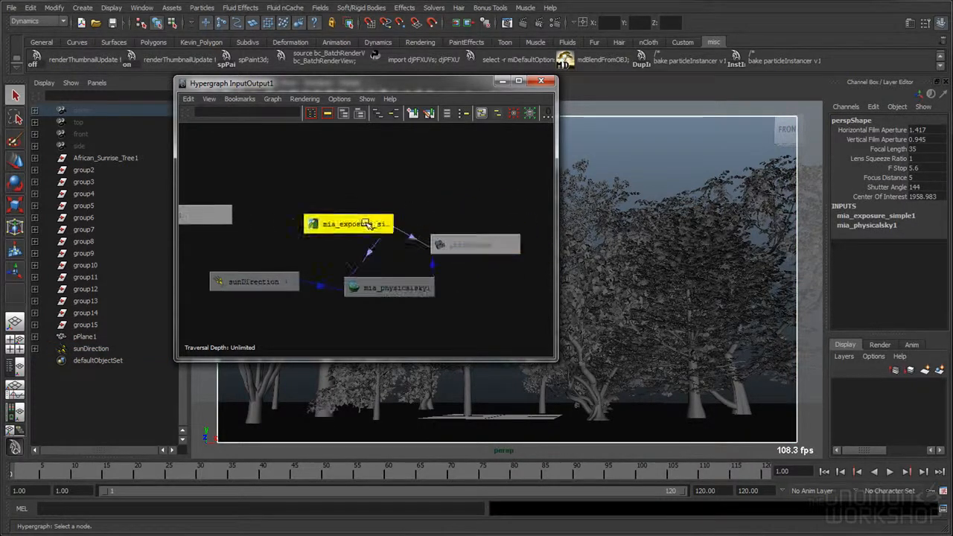
{"action": "left_click", "coordinate": [388, 286]}
{"action": "left_click", "coordinate": [245, 279]}
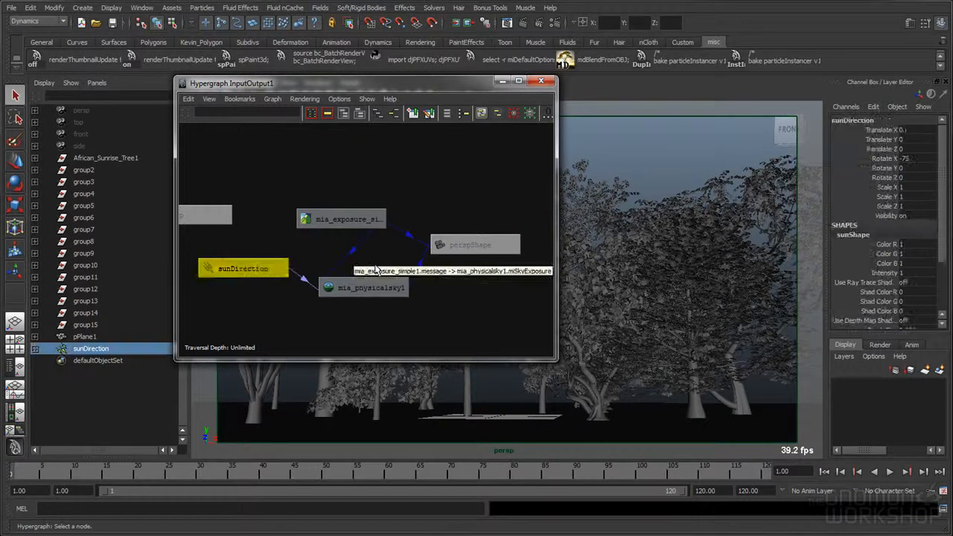
{"action": "left_click", "coordinate": [358, 223]}
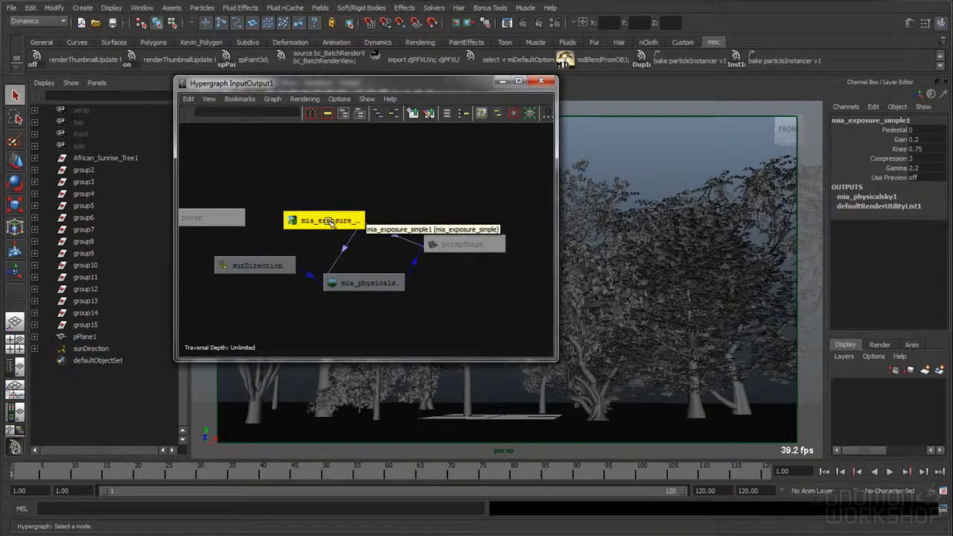
- Create a mia_exposure_photographic mental ray lens node in the Hypershade, then close the Hypershade
{"action": "left_click_drag", "start_coordinate": [398, 84], "coordinate": [243, 83]}
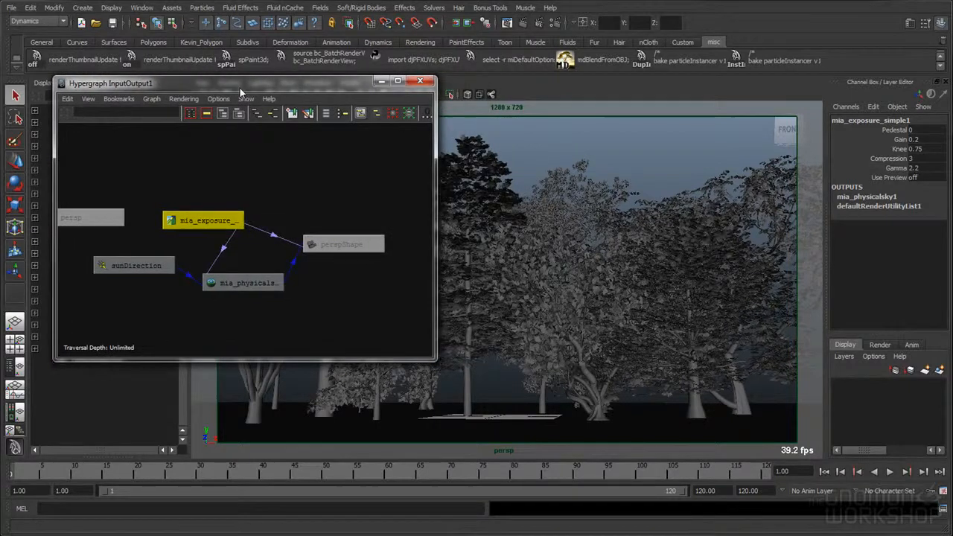
{"action": "left_click", "coordinate": [143, 13]}
{"action": "mouse_move", "coordinate": [186, 34]}
{"action": "left_click", "coordinate": [302, 62]}
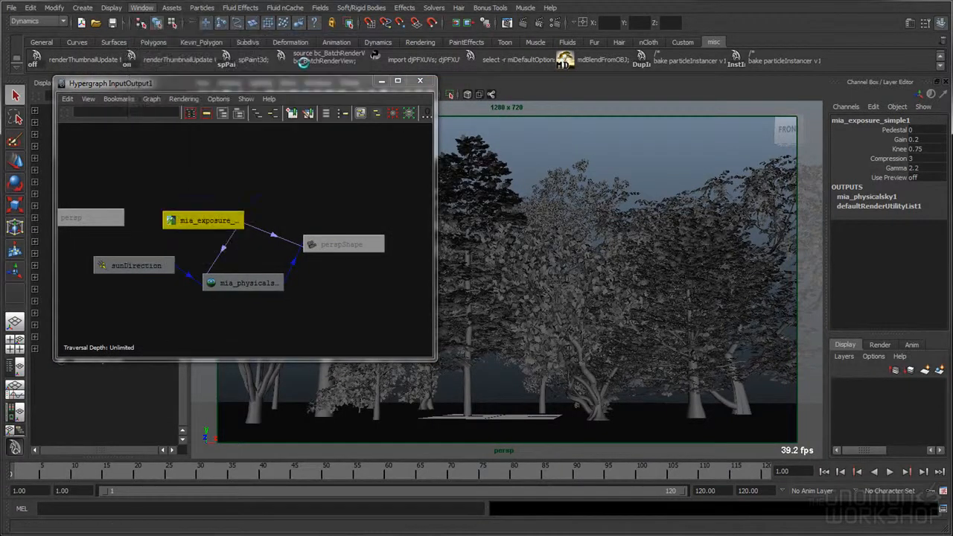
{"action": "left_click", "coordinate": [135, 252]}
{"action": "left_click", "coordinate": [147, 327]}
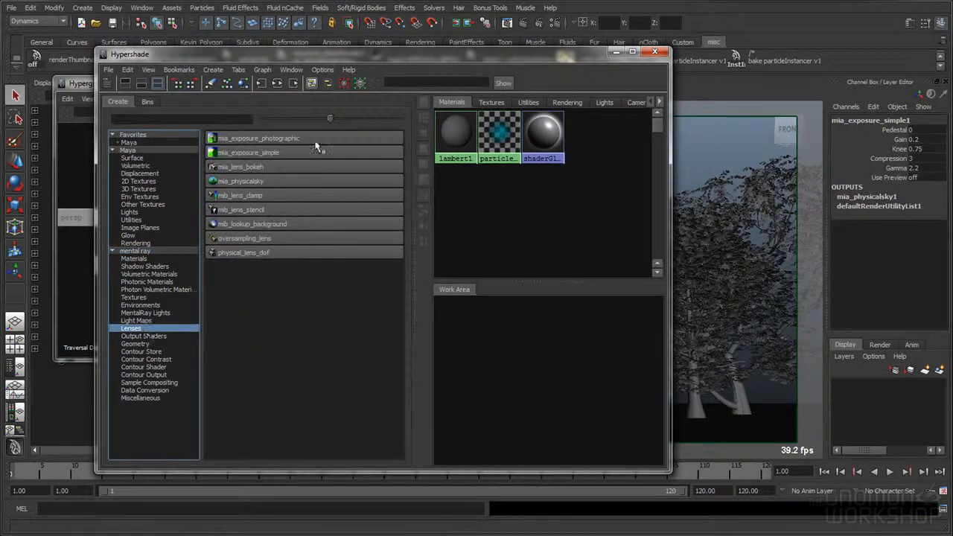
{"action": "left_click", "coordinate": [249, 138]}
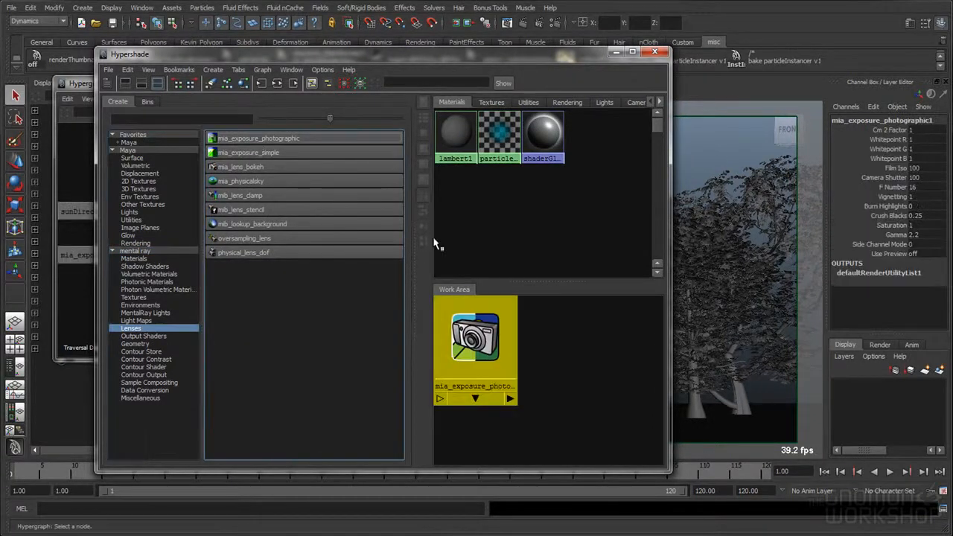
{"action": "left_click", "coordinate": [654, 52]}
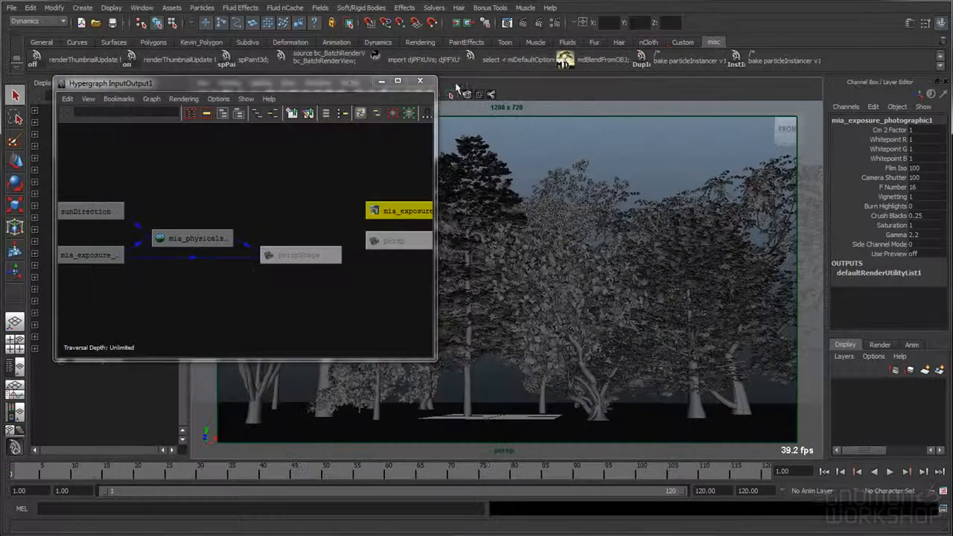
- Rearrange the Hypergraph nodes so the photographic exposure node sits below the simple exposure node, near the camera shape
{"action": "left_click_drag", "start_coordinate": [337, 83], "coordinate": [510, 84]}
{"action": "left_click_drag", "start_coordinate": [566, 211], "coordinate": [375, 283]}
{"action": "scroll", "coordinate": [379, 284], "scroll_direction": "down", "scroll_amount": 1}
{"action": "middle_click_drag", "start_coordinate": [401, 295], "coordinate": [437, 279], "text": "alt"}
{"action": "left_click_drag", "start_coordinate": [415, 273], "coordinate": [320, 279]}
{"action": "left_click_drag", "start_coordinate": [398, 230], "coordinate": [421, 230]}
{"action": "left_click_drag", "start_coordinate": [486, 248], "coordinate": [452, 277]}
{"action": "left_click_drag", "start_coordinate": [435, 227], "coordinate": [459, 226]}
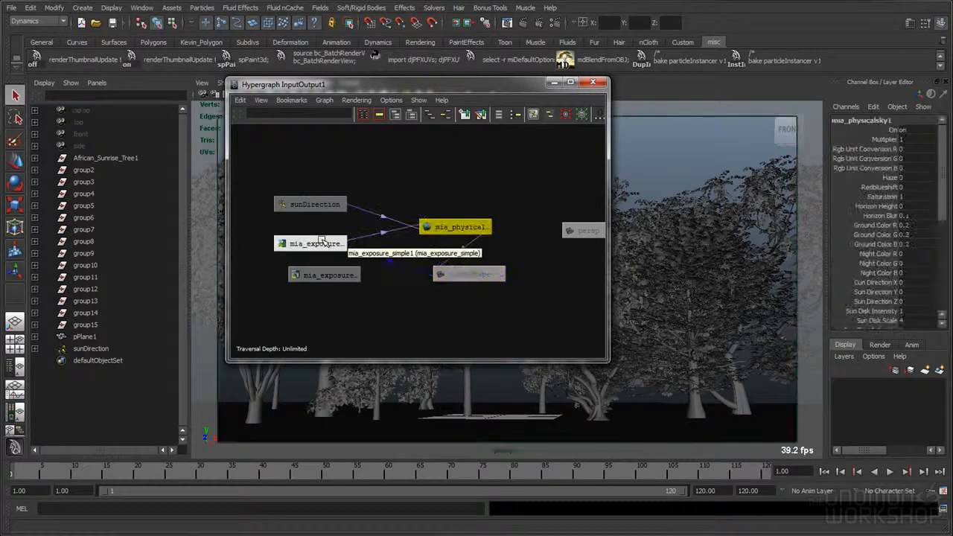
{"action": "scroll", "coordinate": [324, 279], "scroll_direction": "up", "scroll_amount": 1}
{"action": "left_click", "coordinate": [319, 281]}
{"action": "left_click_drag", "start_coordinate": [319, 281], "coordinate": [312, 282]}
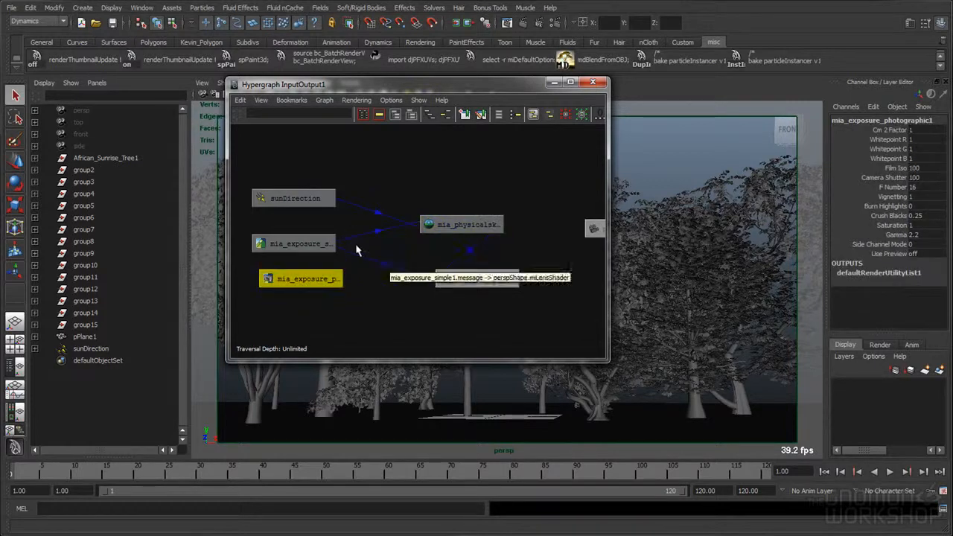
- Disconnect mia_exposure_simple1 from the physical sky and perspShape, and connect mia_exposure_photographic1 to perspShape through the default connection
{"action": "left_click_drag", "start_coordinate": [320, 243], "coordinate": [324, 244]}
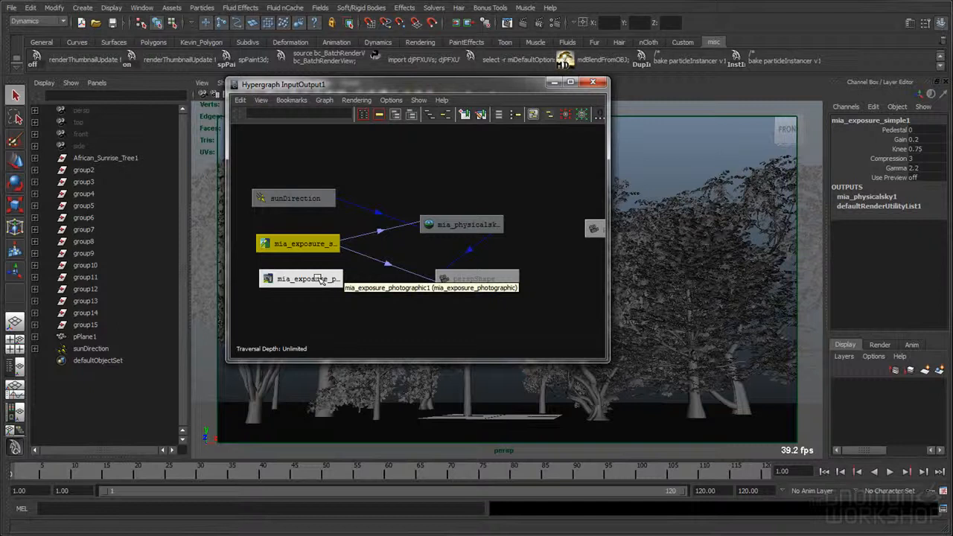
{"action": "left_click", "coordinate": [365, 284]}
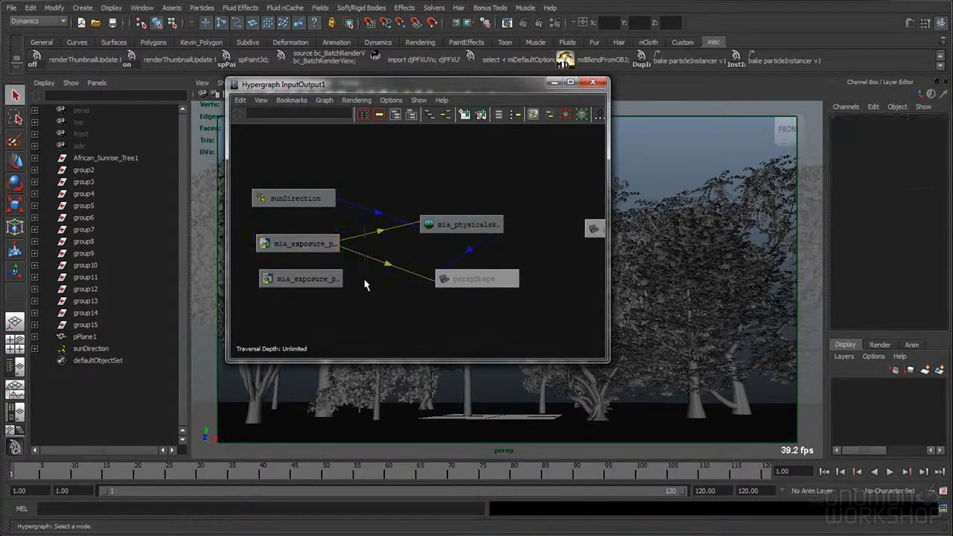
{"action": "key", "text": "Delete"}
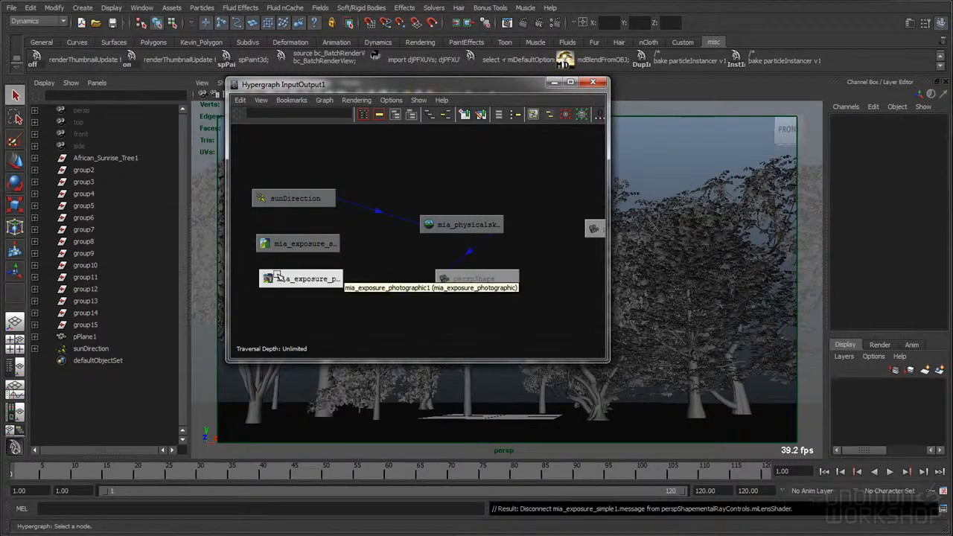
{"action": "middle_click_drag", "start_coordinate": [295, 280], "coordinate": [471, 279]}
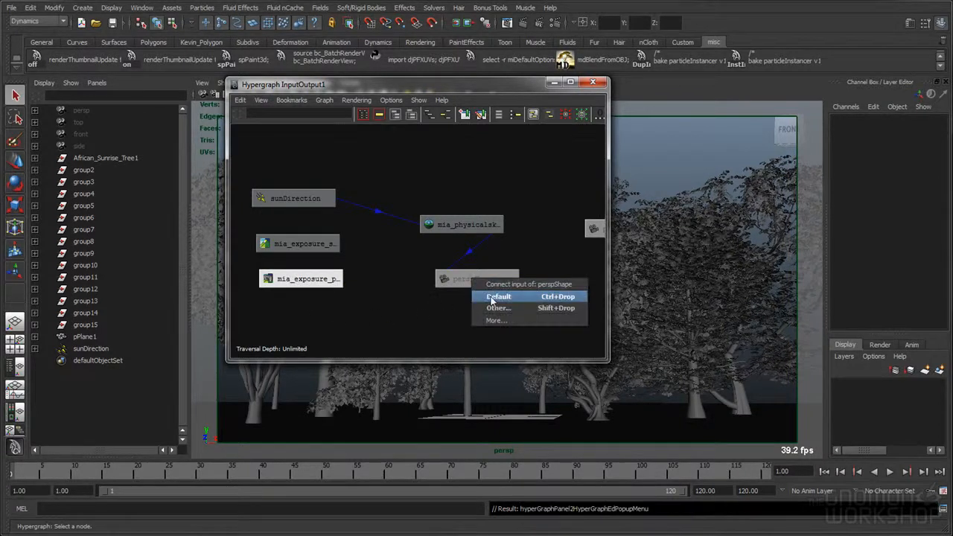
{"action": "left_click", "coordinate": [490, 297]}
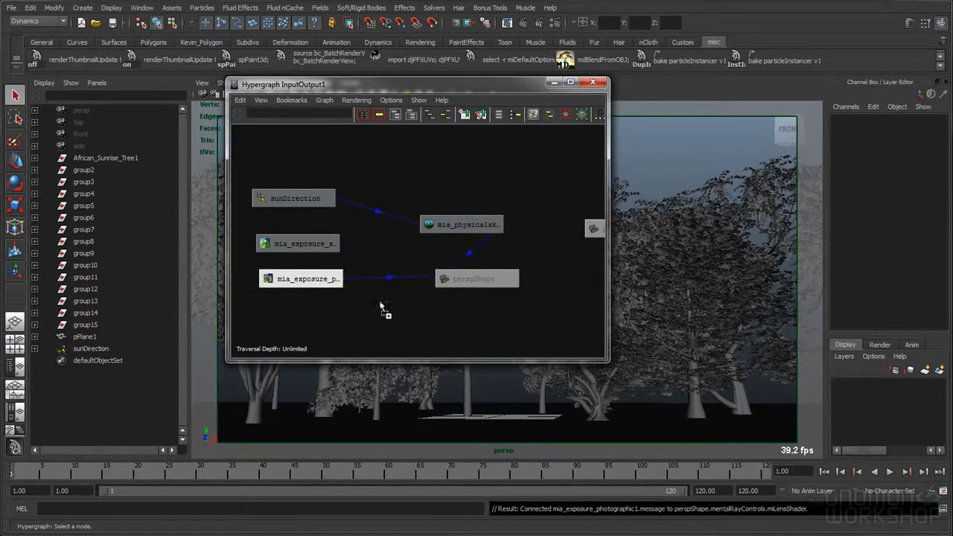
- Connect the message output of mia_exposure_photographic1 to the miSkyExposure input of mia_physicalsky1 using the Connection Editor
{"action": "middle_click_drag", "start_coordinate": [453, 225], "coordinate": [453, 225]}
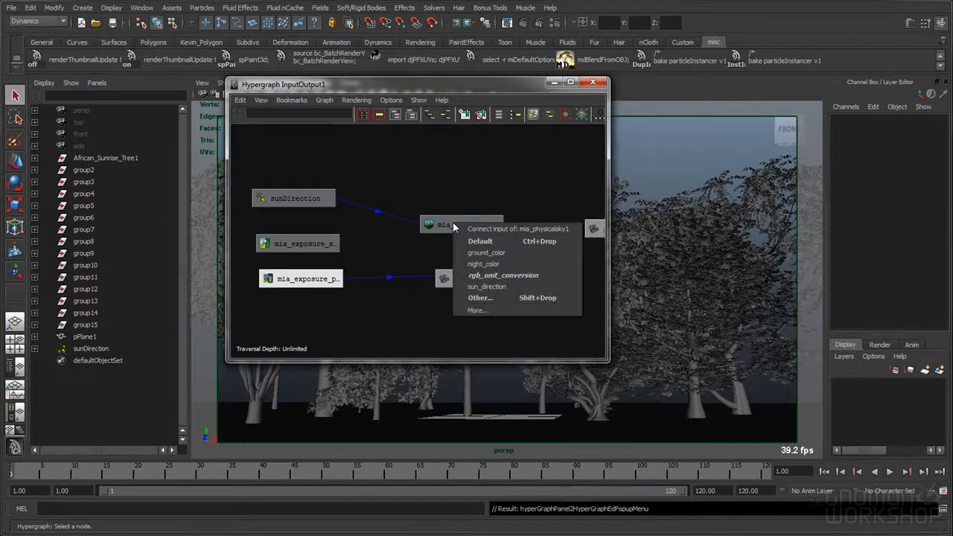
{"action": "left_click", "coordinate": [477, 298]}
{"action": "left_click_drag", "start_coordinate": [299, 34], "coordinate": [439, 43]}
{"action": "left_click", "coordinate": [320, 53]}
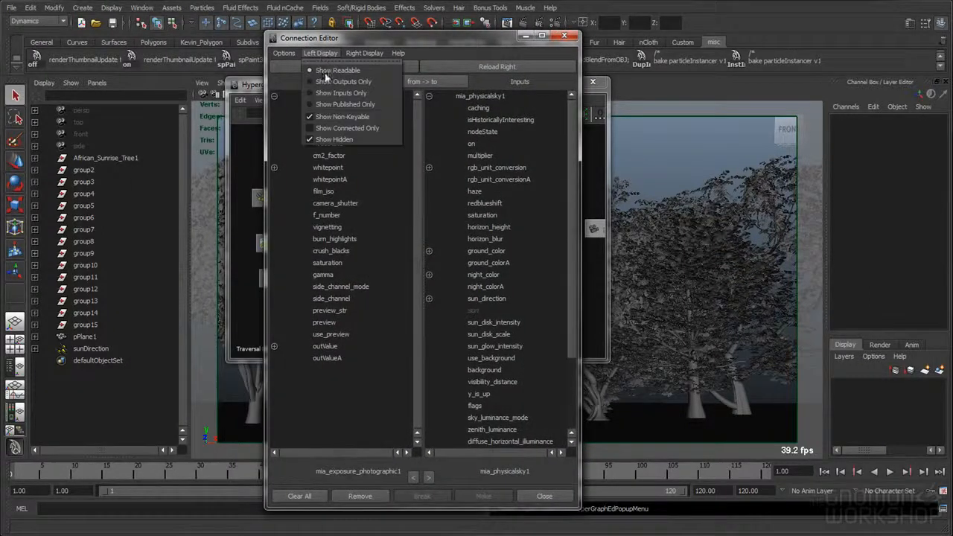
{"action": "mouse_move", "coordinate": [364, 53]}
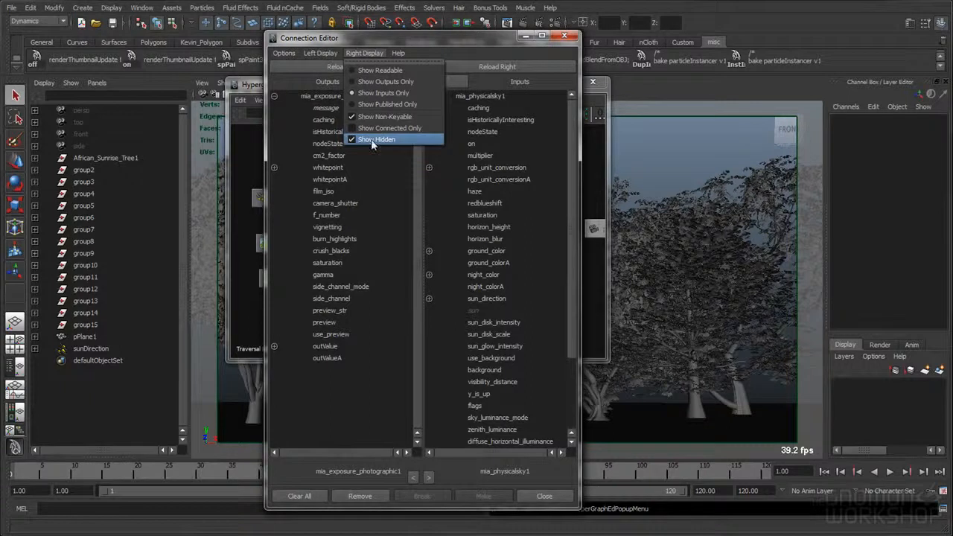
{"action": "left_click", "coordinate": [370, 38]}
{"action": "left_click", "coordinate": [332, 109]}
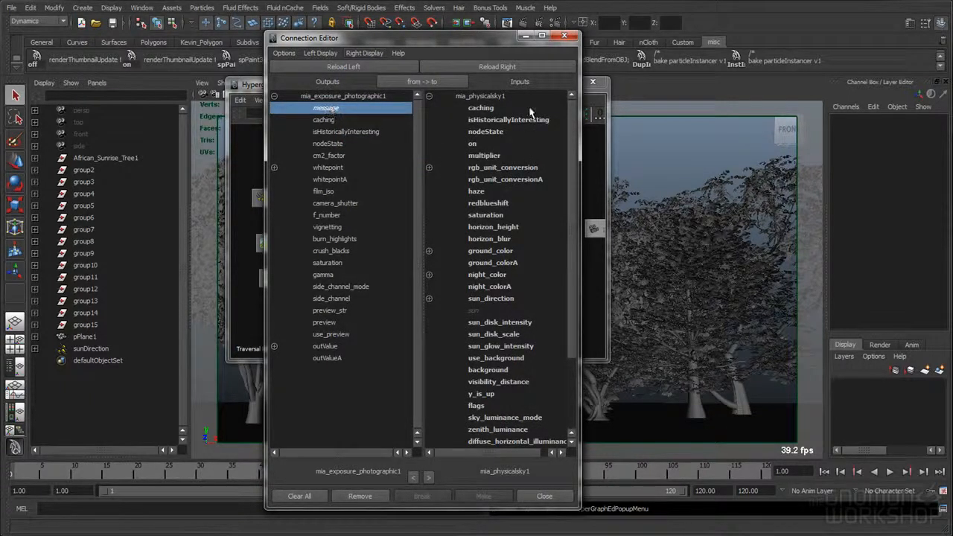
{"action": "left_click_drag", "start_coordinate": [573, 186], "coordinate": [573, 346]}
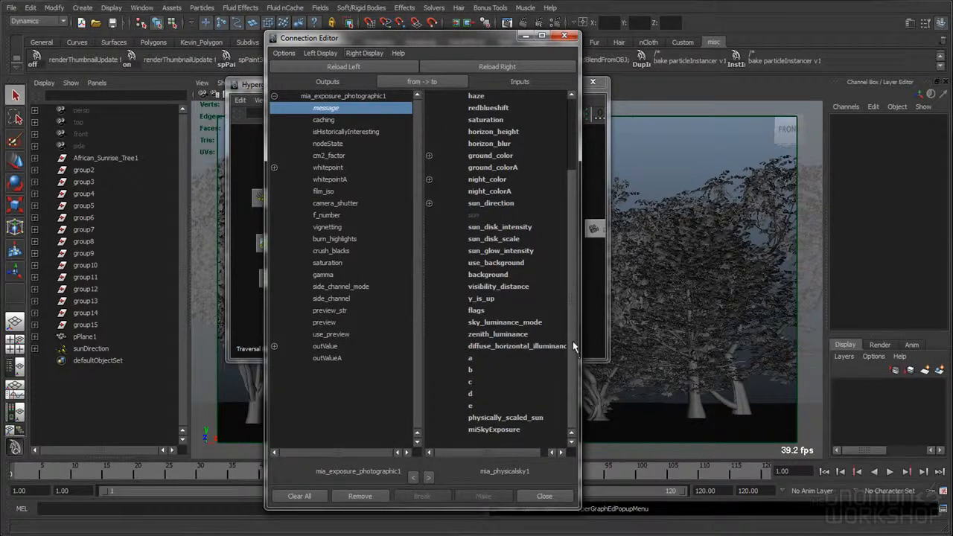
{"action": "left_click", "coordinate": [491, 430]}
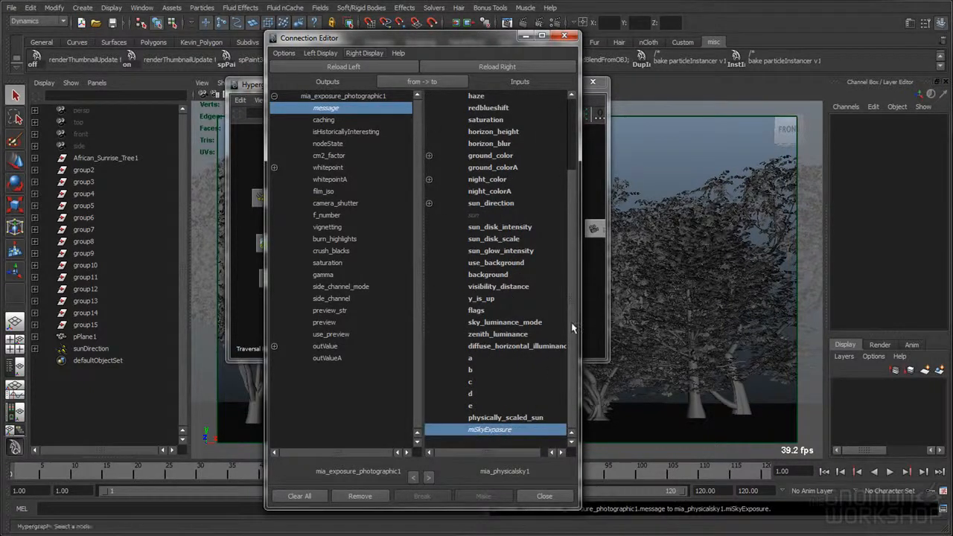
{"action": "left_click_drag", "start_coordinate": [570, 322], "coordinate": [572, 215]}
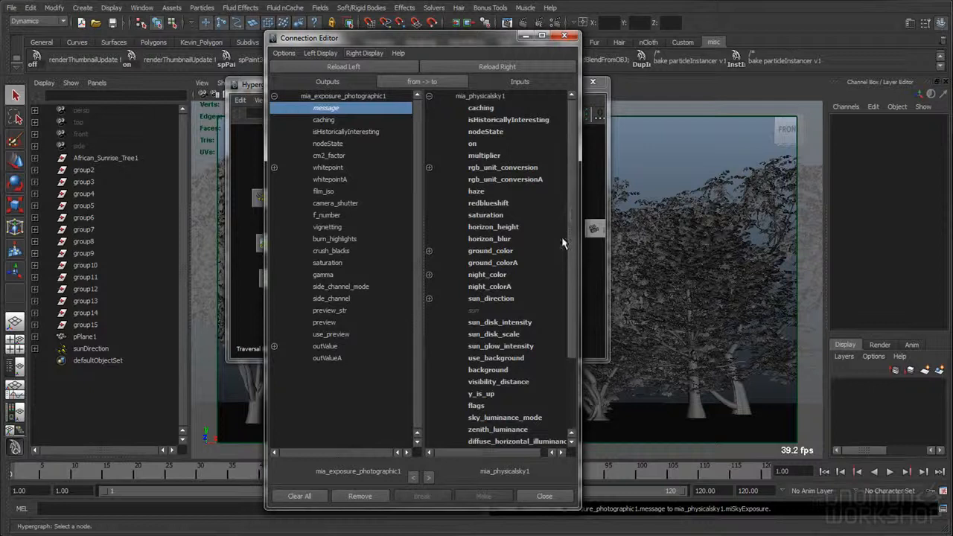
{"action": "left_click", "coordinate": [544, 496]}
- Delete the unused mia_exposure_simple1 node and place the physical sky node between sunDirection and perspShape in the Hypergraph
{"action": "mouse_move", "coordinate": [320, 275]}
{"action": "left_mouse_down"}
{"action": "mouse_move", "coordinate": [363, 274]}
{"action": "mouse_move", "coordinate": [331, 274]}
{"action": "left_mouse_up"}
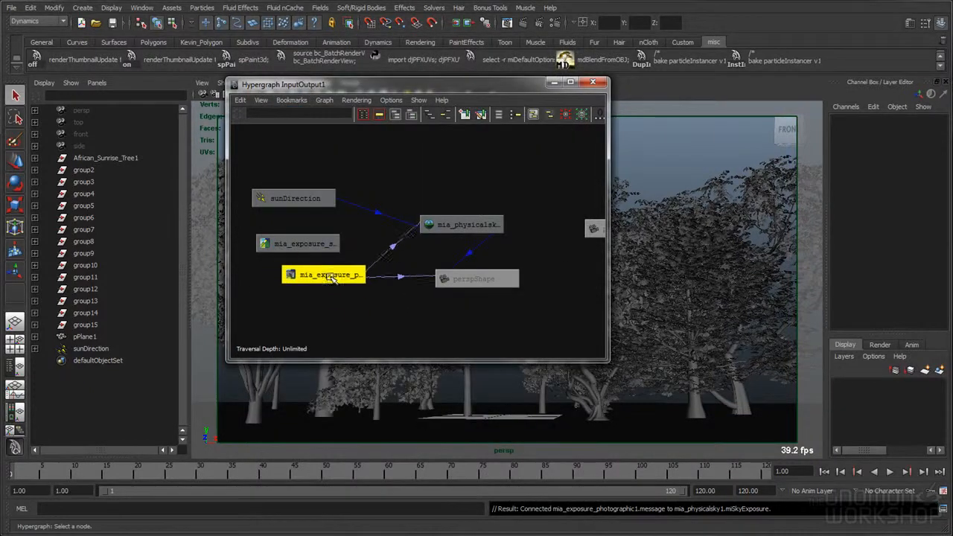
{"action": "left_click", "coordinate": [306, 246]}
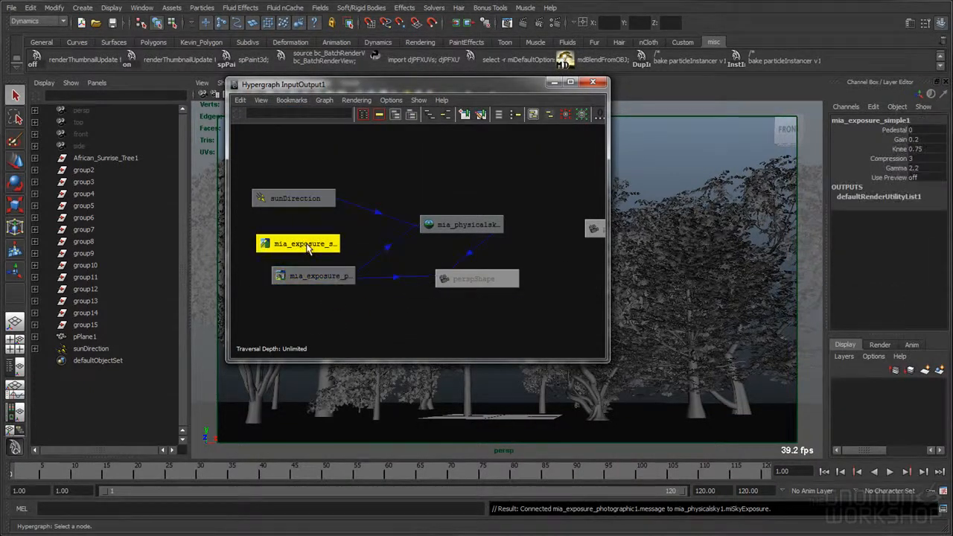
{"action": "left_click_drag", "start_coordinate": [315, 247], "coordinate": [330, 237]}
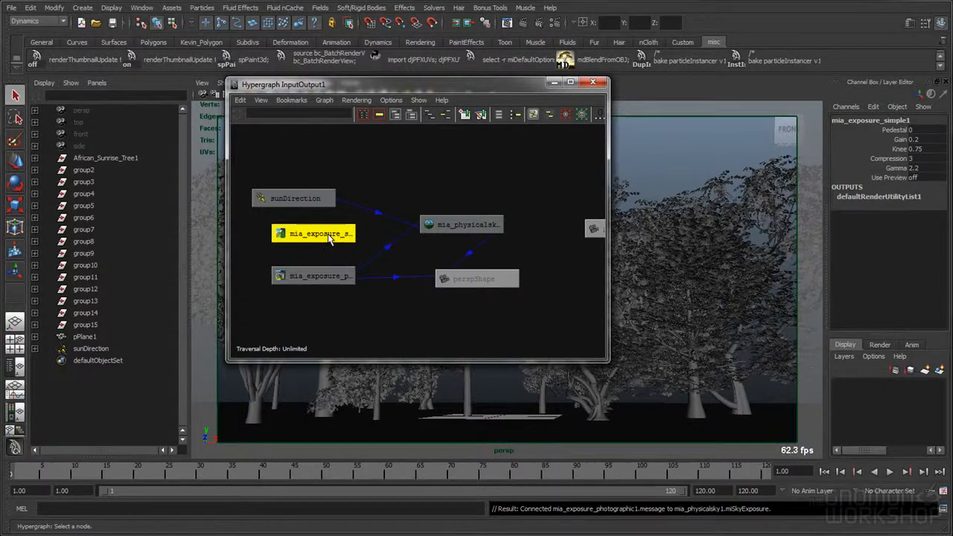
{"action": "key", "text": "Delete"}
{"action": "left_click_drag", "start_coordinate": [405, 223], "coordinate": [418, 272]}
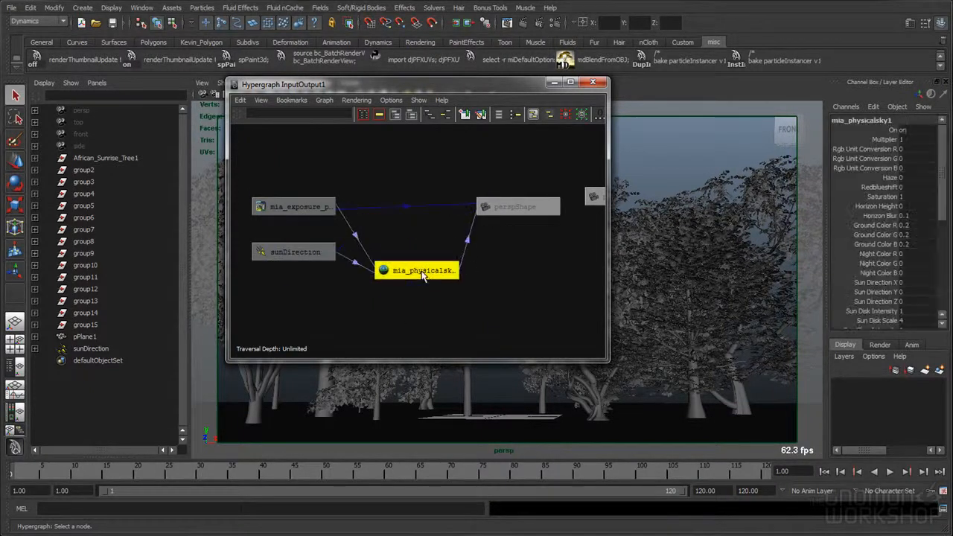
{"action": "left_click_drag", "start_coordinate": [410, 91], "coordinate": [313, 92]}
{"action": "left_click_drag", "start_coordinate": [328, 274], "coordinate": [323, 252]}
- Set the R, G and B Unit Conversion of mia_physicalsky1 to 0.318
{"action": "double_click", "coordinate": [323, 252]}
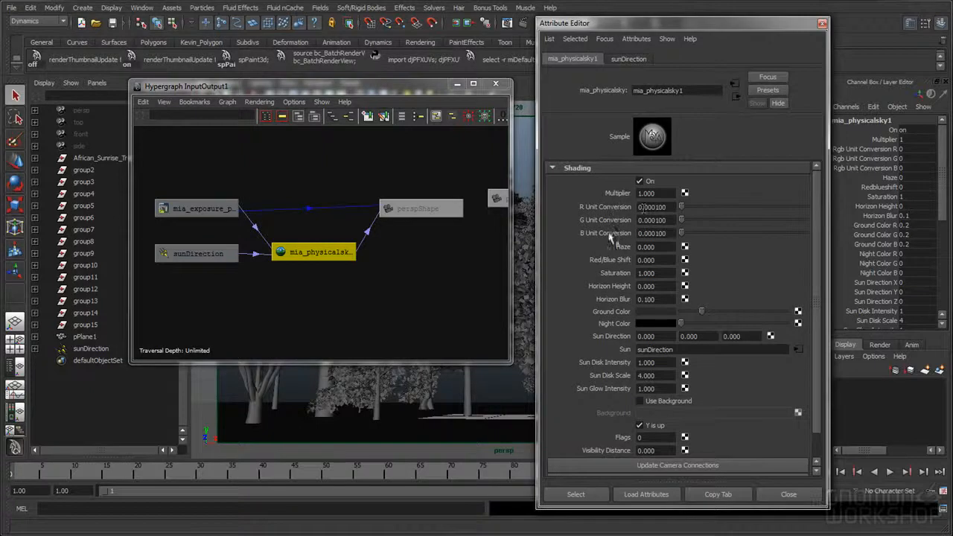
{"action": "double_click", "coordinate": [659, 207]}
{"action": "type", "text": "18"}
{"action": "key", "text": "Tab"}
{"action": "type", "text": ".318"}
{"action": "key", "text": "Tab"}
{"action": "type", "text": "."}
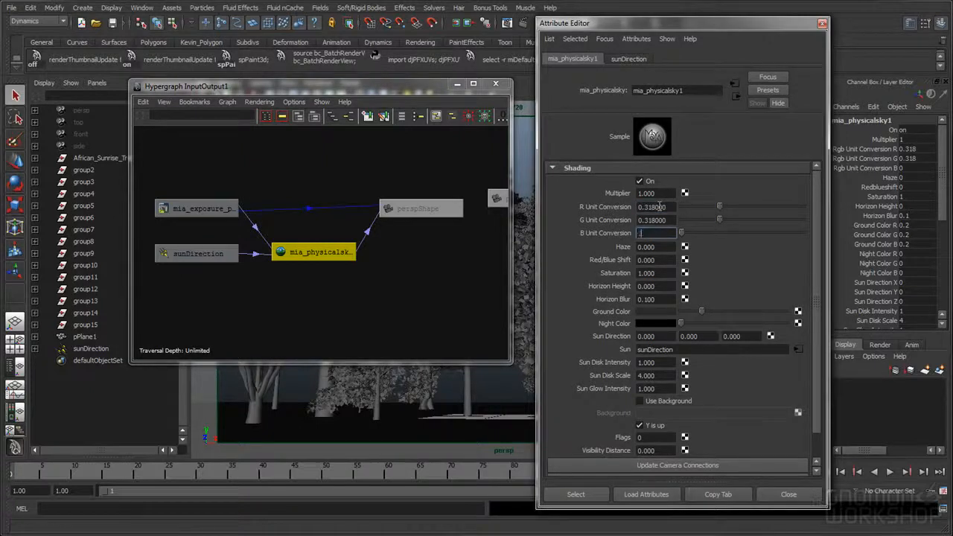
{"action": "type", "text": "318"}
{"action": "key", "text": "Tab"}
{"action": "left_click", "coordinate": [669, 206]}
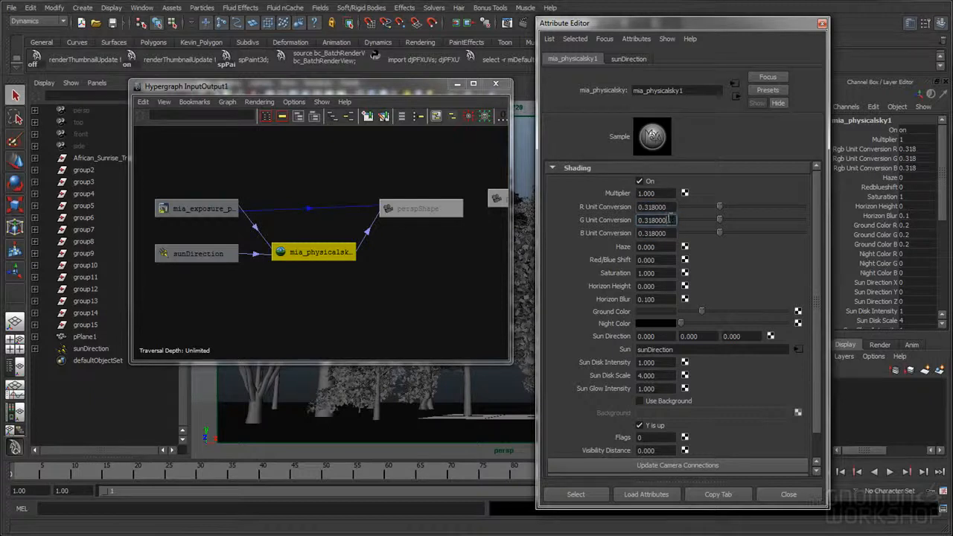
- Rearrange the photographic exposure, physical sky and perspShape nodes closer together in the Hypergraph
{"action": "left_click_drag", "start_coordinate": [320, 252], "coordinate": [327, 233]}
{"action": "left_click_drag", "start_coordinate": [211, 208], "coordinate": [224, 196]}
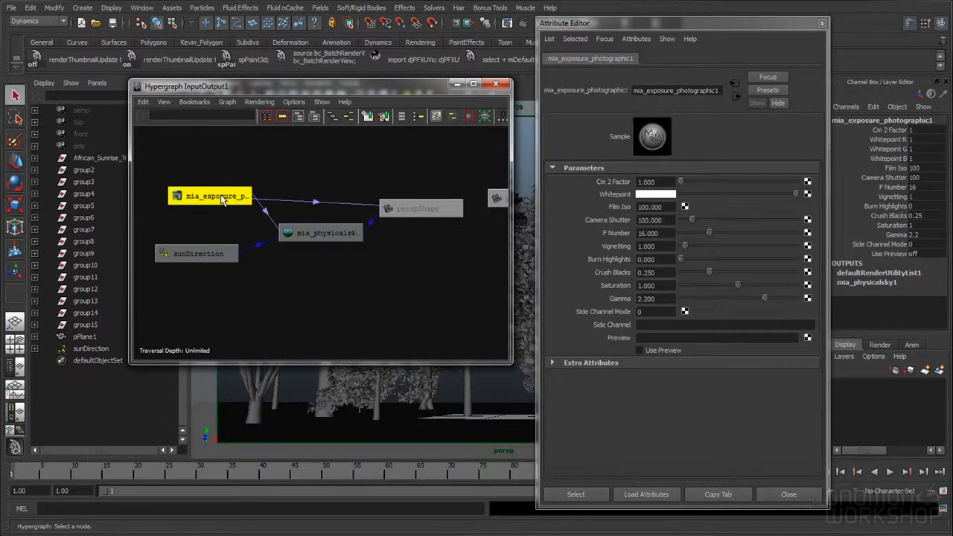
{"action": "left_click_drag", "start_coordinate": [317, 230], "coordinate": [319, 237]}
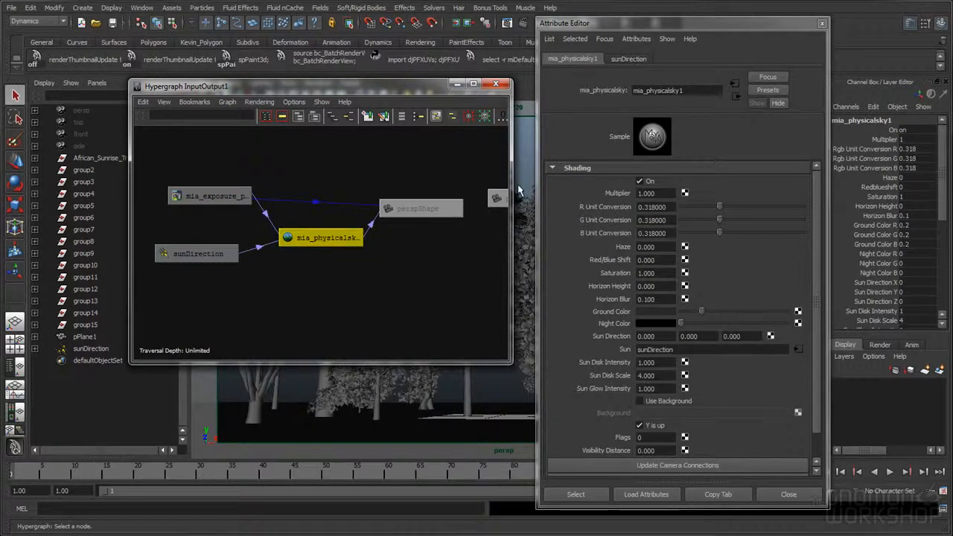
{"action": "left_click_drag", "start_coordinate": [365, 237], "coordinate": [365, 249]}
{"action": "left_click", "coordinate": [413, 208]}
{"action": "left_click", "coordinate": [321, 257]}
- Examine the Film Iso, Camera Shutter and F Number settings of mia_exposure_photographic1
{"action": "left_click", "coordinate": [212, 196]}
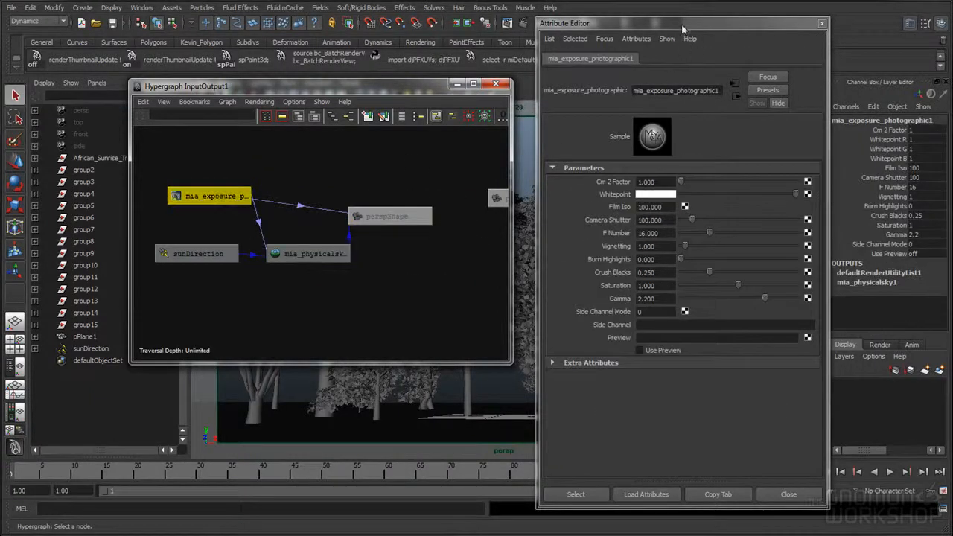
{"action": "left_click_drag", "start_coordinate": [682, 23], "coordinate": [678, 15]}
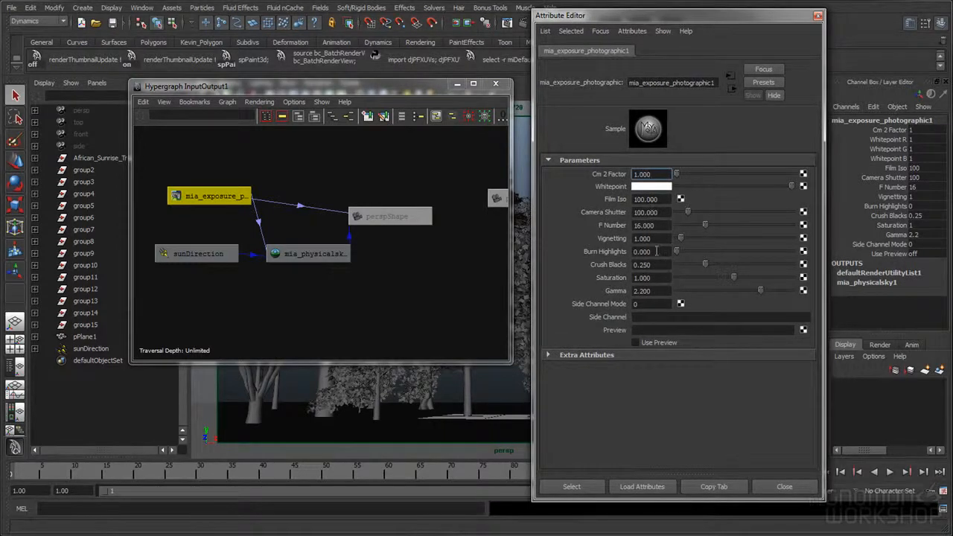
{"action": "left_click", "coordinate": [658, 225]}
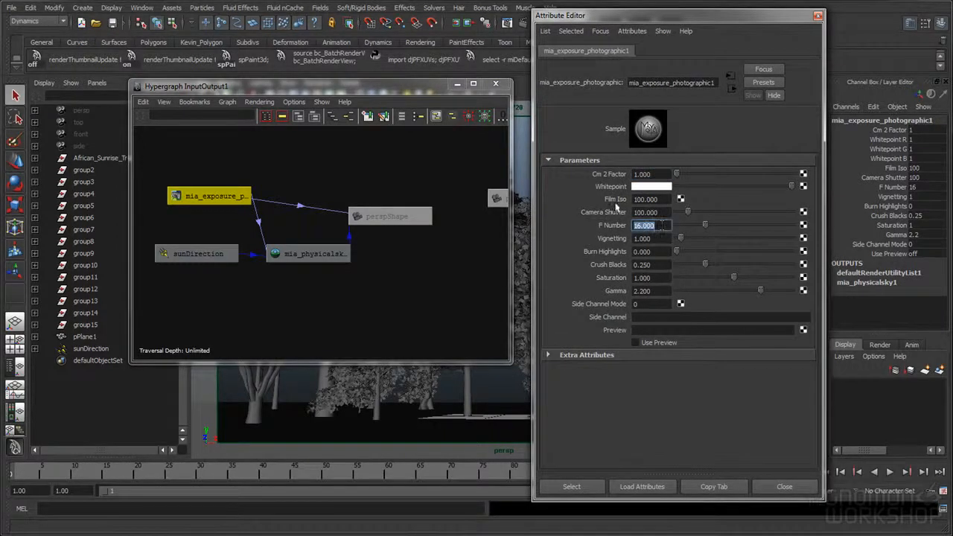
{"action": "left_click", "coordinate": [659, 223]}
{"action": "left_click", "coordinate": [665, 212]}
{"action": "left_click", "coordinate": [664, 199]}
{"action": "left_click", "coordinate": [665, 214]}
{"action": "left_click", "coordinate": [663, 225]}
- Set the F Number of mia_exposure_photographic1 to 9
{"action": "double_click", "coordinate": [661, 224]}
{"action": "double_click", "coordinate": [660, 227]}
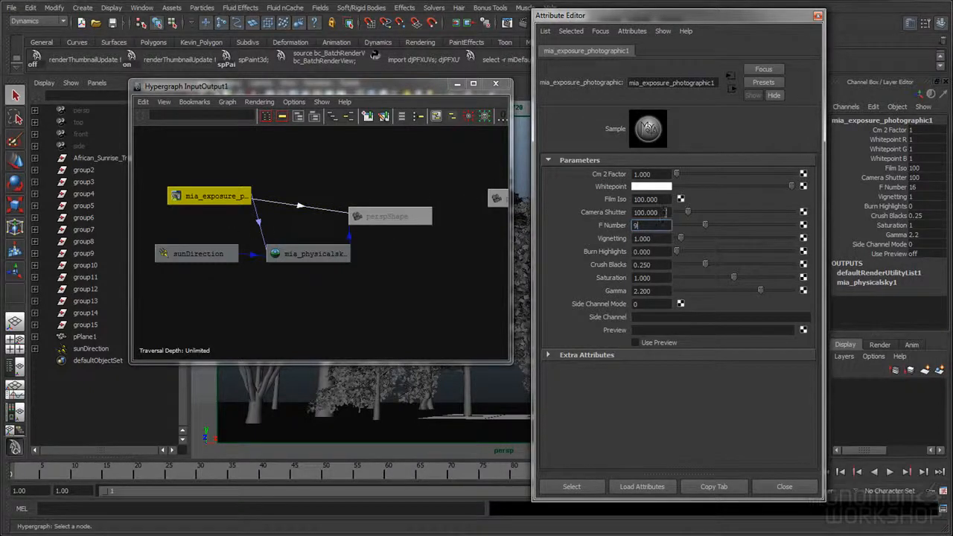
{"action": "key", "text": "Return"}
{"action": "left_click_drag", "start_coordinate": [663, 225], "coordinate": [617, 226]}
{"action": "type", "text": "6"}
{"action": "type", "text": "5"}
{"action": "type", "text": "9"}
{"action": "key", "text": "Return"}
- Raise the photographic exposure's Crush Blacks to about 0.959 and Burn Highlights to about 0.824
{"action": "left_click", "coordinate": [660, 264]}
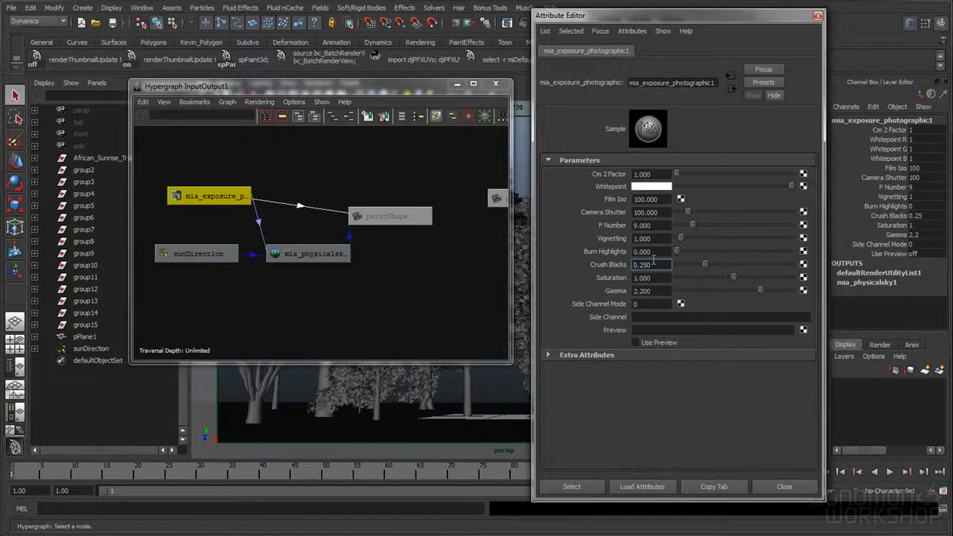
{"action": "left_click_drag", "start_coordinate": [603, 15], "coordinate": [604, 21]}
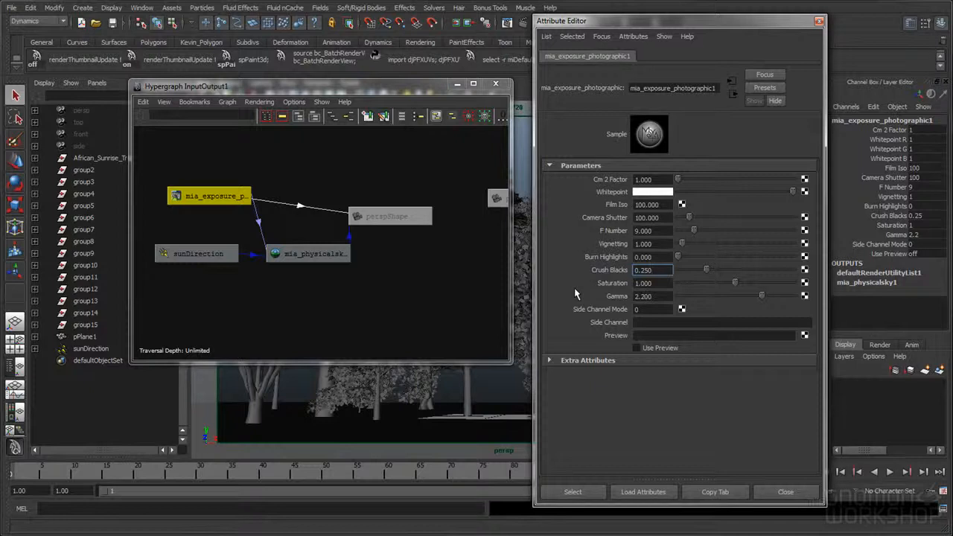
{"action": "left_click", "coordinate": [652, 257]}
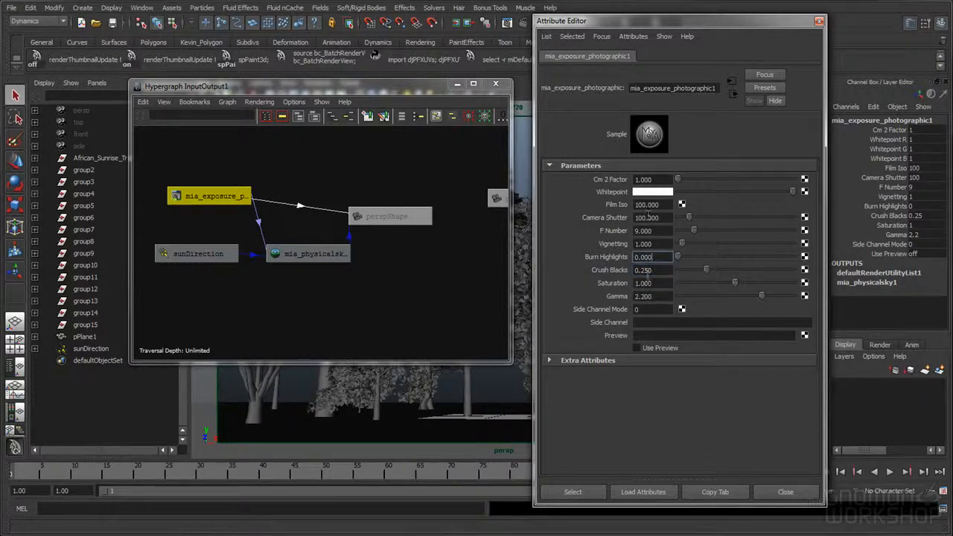
{"action": "left_click_drag", "start_coordinate": [707, 273], "coordinate": [788, 272]}
{"action": "left_click_drag", "start_coordinate": [679, 258], "coordinate": [771, 260]}
- Review the Burn Highlights and Crush Blacks settings, then close the Attribute Editor and the Hypergraph
{"action": "left_click", "coordinate": [655, 270]}
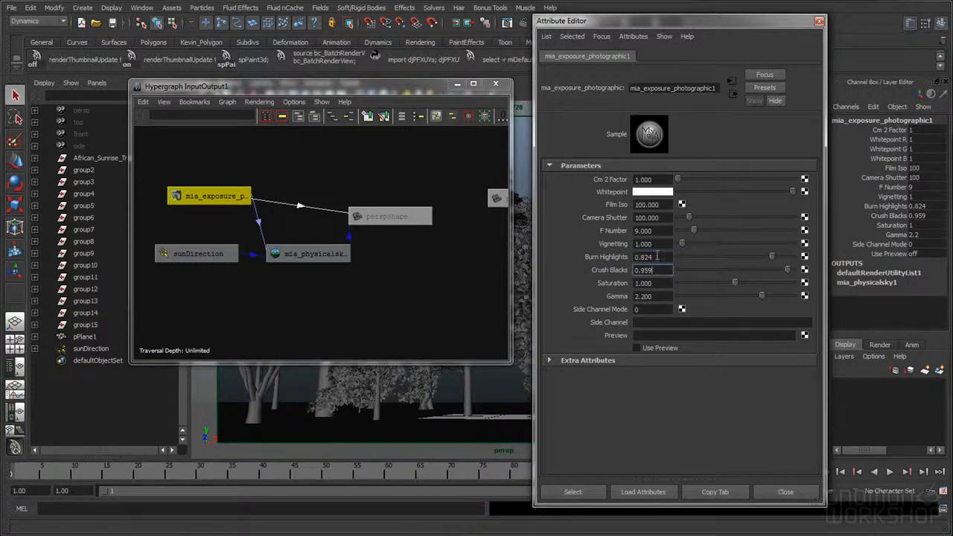
{"action": "left_click", "coordinate": [659, 257]}
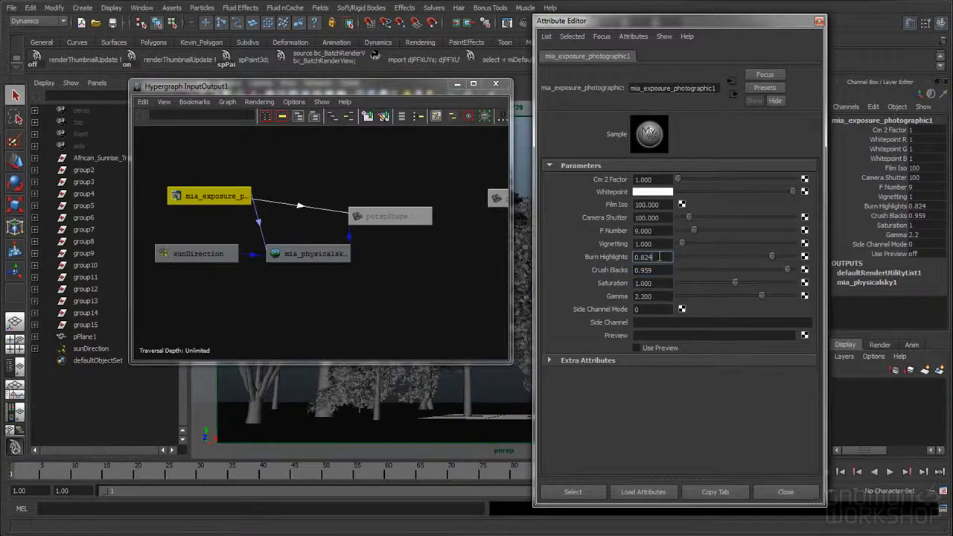
{"action": "left_click", "coordinate": [660, 269]}
{"action": "left_click", "coordinate": [659, 258]}
{"action": "left_click", "coordinate": [659, 269]}
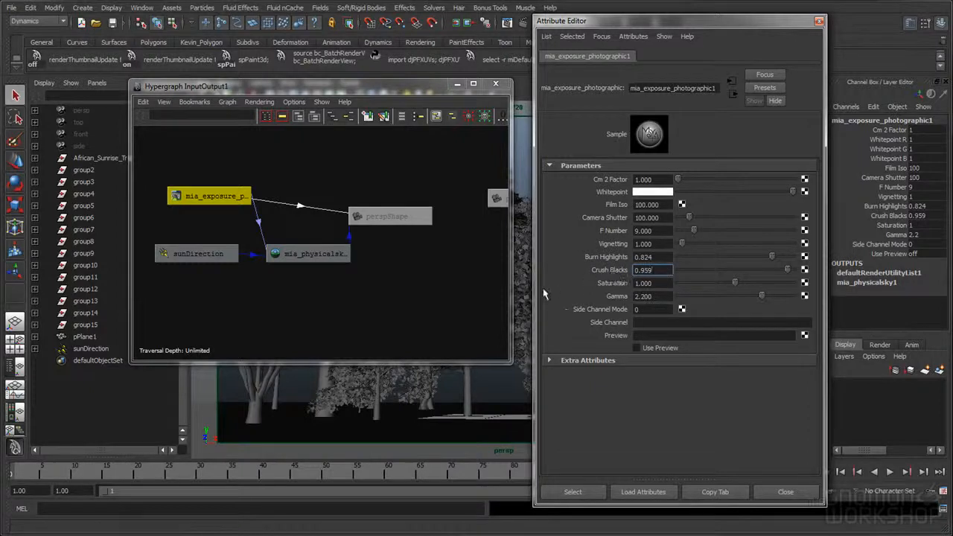
{"action": "left_click", "coordinate": [642, 256]}
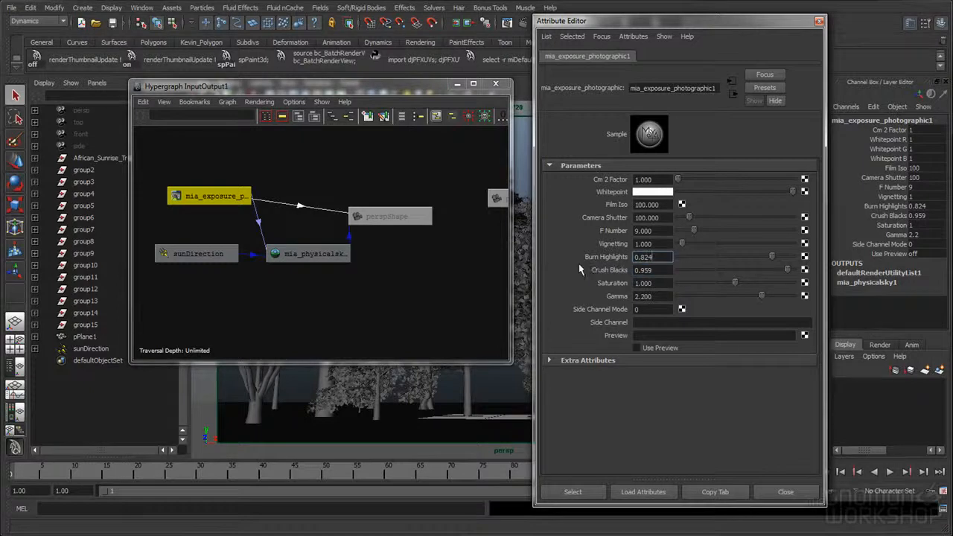
{"action": "left_click_drag", "start_coordinate": [660, 258], "coordinate": [603, 265]}
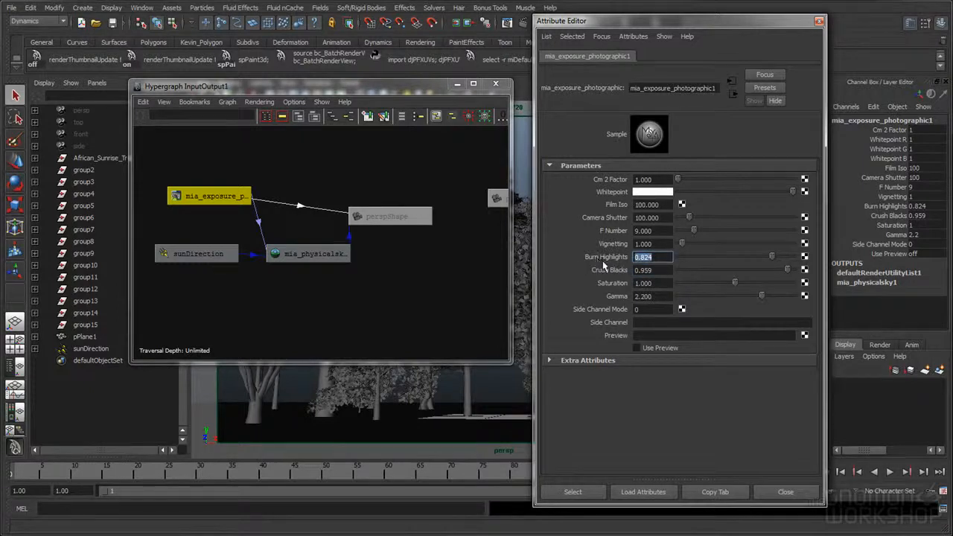
{"action": "left_click_drag", "start_coordinate": [661, 271], "coordinate": [610, 275]}
{"action": "left_click", "coordinate": [664, 270]}
{"action": "left_click", "coordinate": [660, 258]}
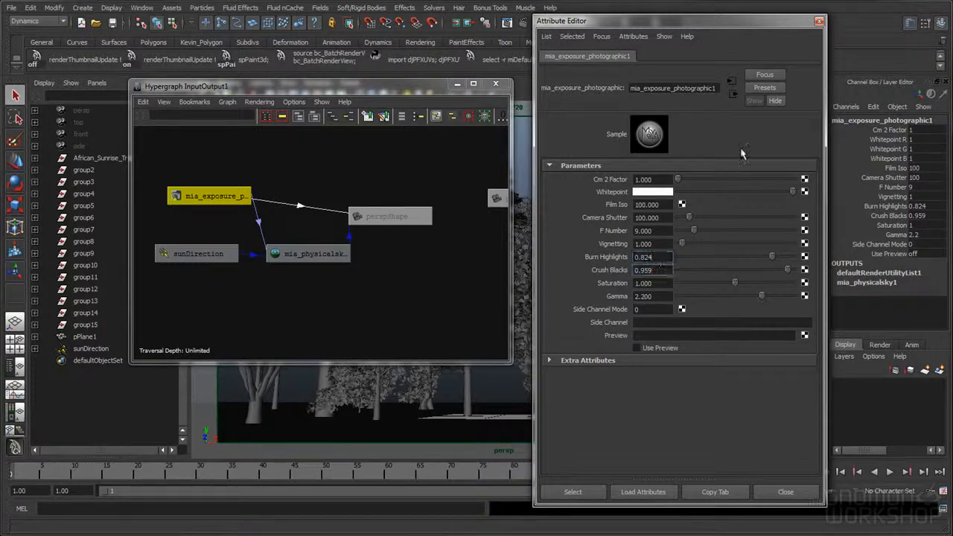
{"action": "left_click", "coordinate": [819, 20]}
{"action": "left_click", "coordinate": [495, 84]}
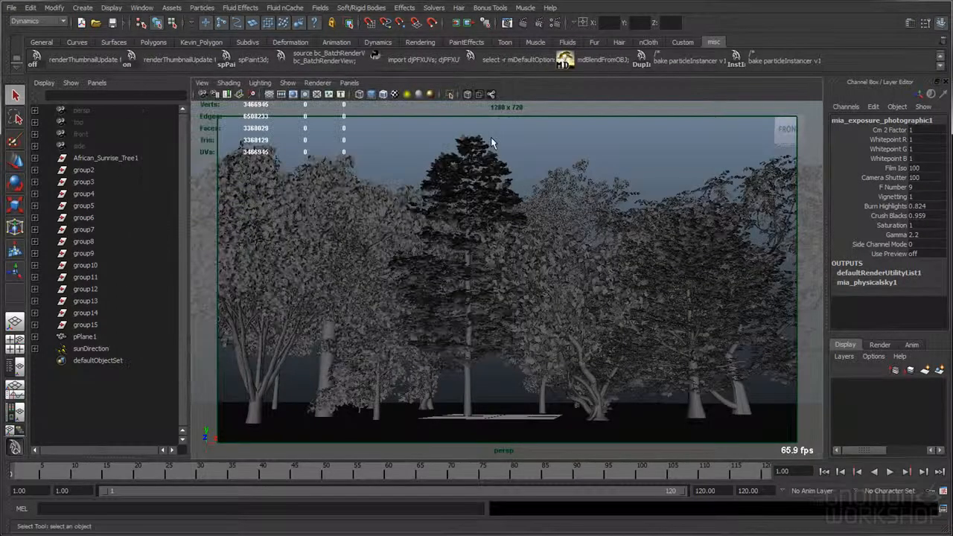
- Raise the sunDirection light to about 131.7 in Translate Y and scale it uniformly to about 48.1
{"action": "left_click", "coordinate": [491, 137]}
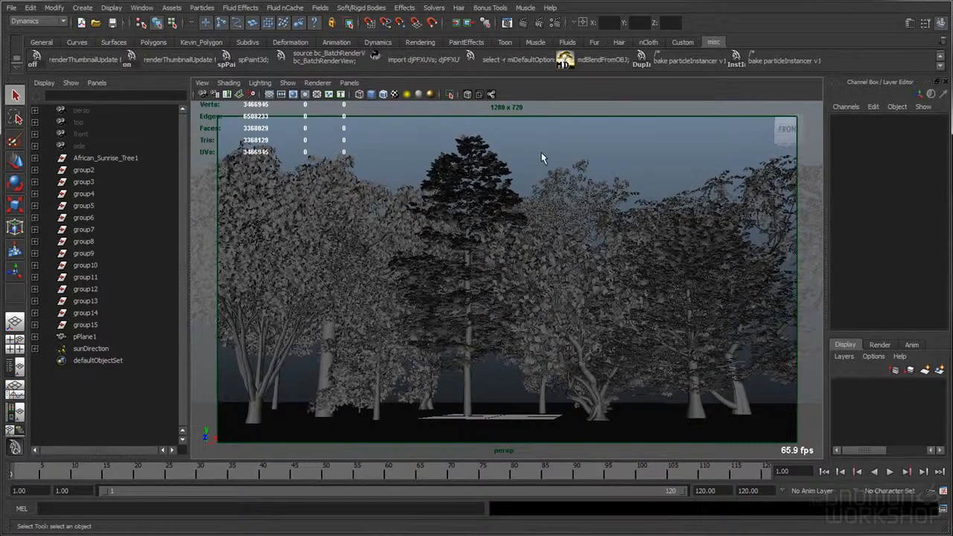
{"action": "left_click", "coordinate": [90, 349]}
{"action": "key", "text": "w"}
{"action": "left_click_drag", "start_coordinate": [495, 380], "coordinate": [496, 339]}
{"action": "key", "text": "e"}
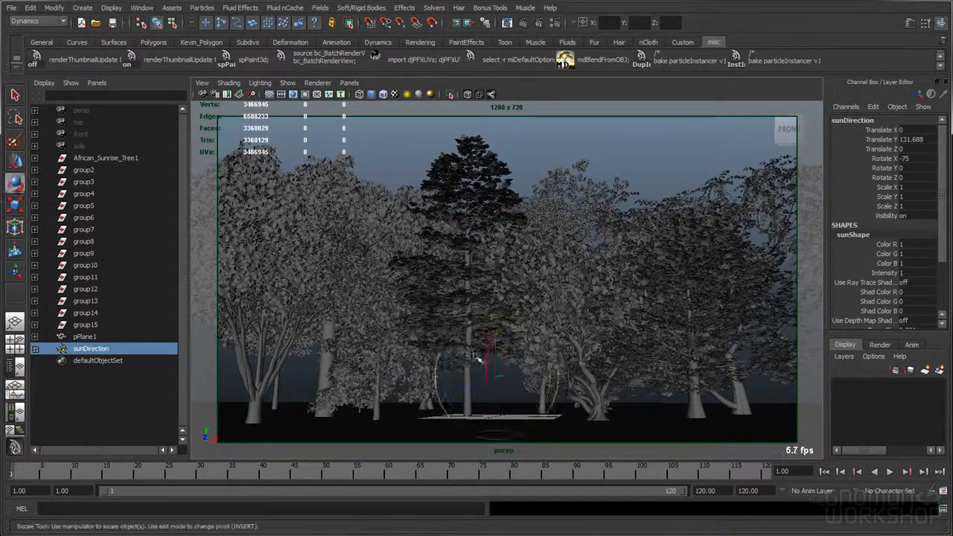
{"action": "key", "text": "r"}
{"action": "middle_click_drag", "start_coordinate": [451, 334], "coordinate": [495, 356]}
- Rotate sunDirection to about -111.2, 29.4, 13.5 in XYZ, move it to about 7, 108.5, -6, and deselect it
{"action": "key", "text": "e"}
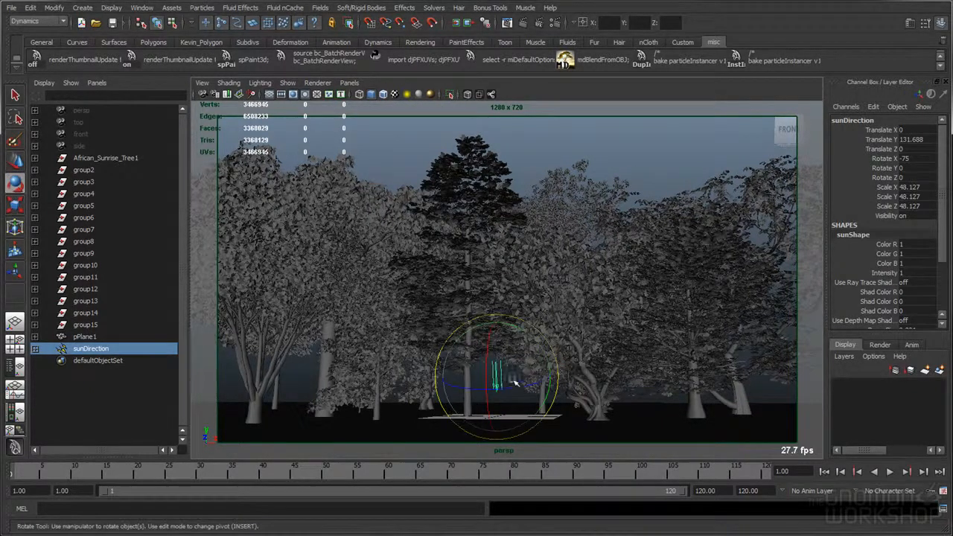
{"action": "key", "text": "w"}
{"action": "mouse_move", "coordinate": [497, 376]}
{"action": "left_mouse_down"}
{"action": "mouse_move", "coordinate": [351, 374]}
{"action": "mouse_move", "coordinate": [388, 192]}
{"action": "mouse_move", "coordinate": [656, 286]}
{"action": "mouse_move", "coordinate": [476, 323]}
{"action": "mouse_move", "coordinate": [638, 317]}
{"action": "mouse_move", "coordinate": [523, 303]}
{"action": "mouse_move", "coordinate": [495, 334]}
{"action": "mouse_move", "coordinate": [499, 383]}
{"action": "mouse_move", "coordinate": [520, 350]}
{"action": "mouse_move", "coordinate": [527, 384]}
{"action": "mouse_move", "coordinate": [498, 385]}
{"action": "mouse_move", "coordinate": [289, 198]}
{"action": "mouse_move", "coordinate": [674, 142]}
{"action": "mouse_move", "coordinate": [697, 350]}
{"action": "mouse_move", "coordinate": [465, 394]}
{"action": "mouse_move", "coordinate": [498, 383]}
{"action": "left_mouse_up"}
{"action": "key", "text": "e"}
{"action": "key", "text": "w"}
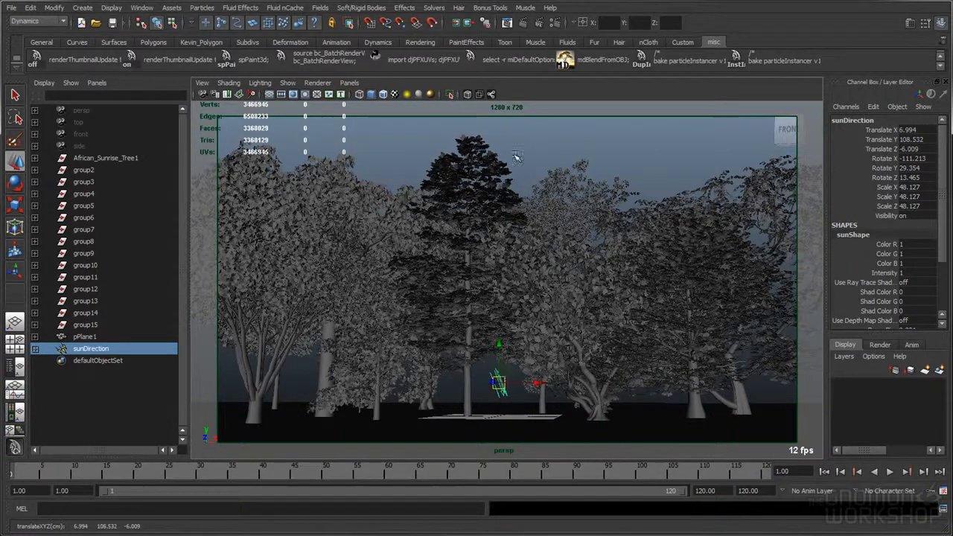
{"action": "left_click", "coordinate": [516, 151]}
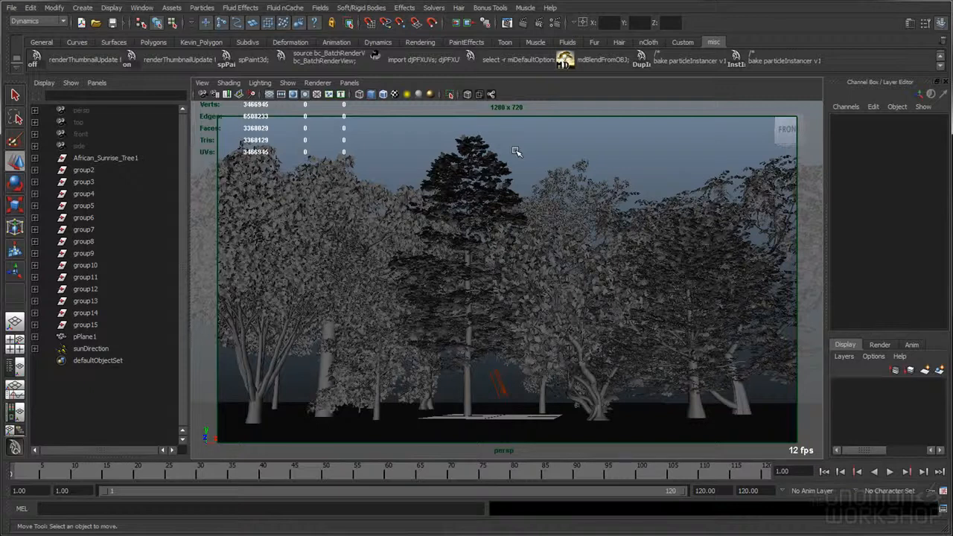
{"action": "key", "text": "q"}
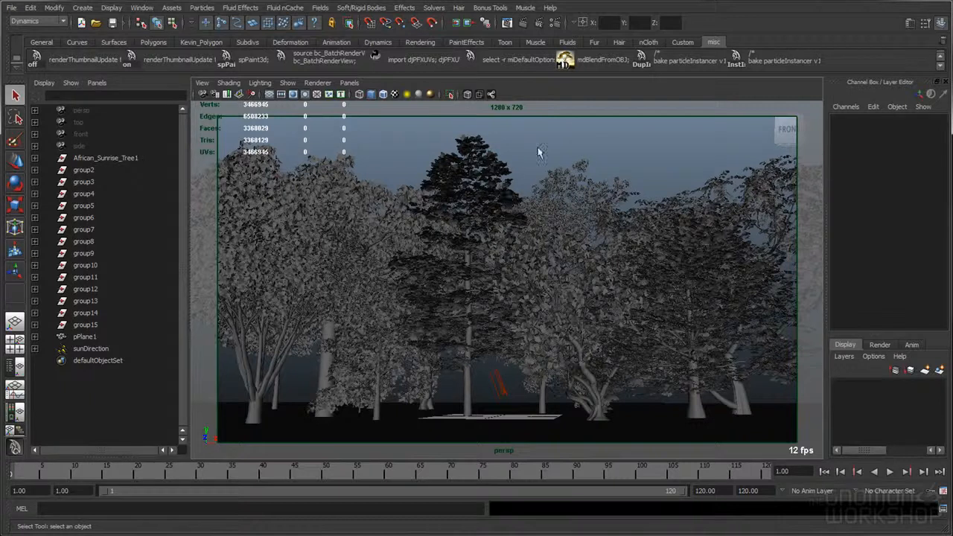
- Review the mental ray sampling, filtering, raytracing and Final Gathering options in the Render Settings, then close them
{"action": "left_click", "coordinate": [555, 25]}
{"action": "left_click", "coordinate": [581, 84]}
{"action": "left_click", "coordinate": [619, 84]}
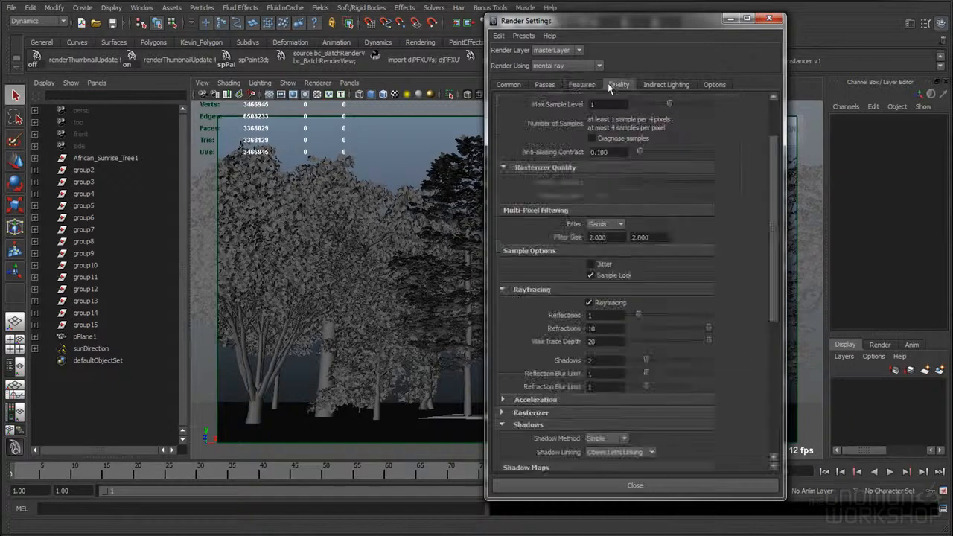
{"action": "scroll", "coordinate": [653, 145], "scroll_direction": "up", "scroll_amount": 3}
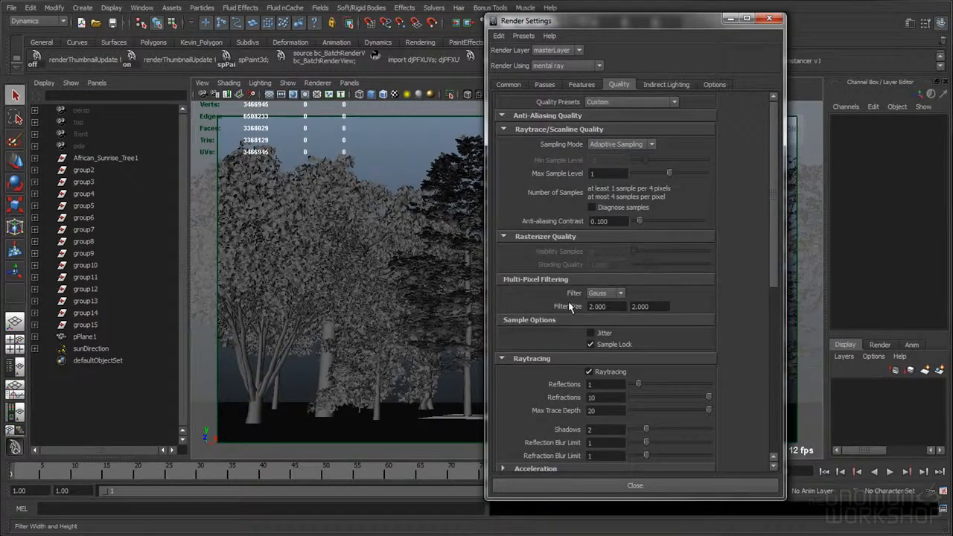
{"action": "scroll", "coordinate": [775, 217], "scroll_direction": "down", "scroll_amount": 3}
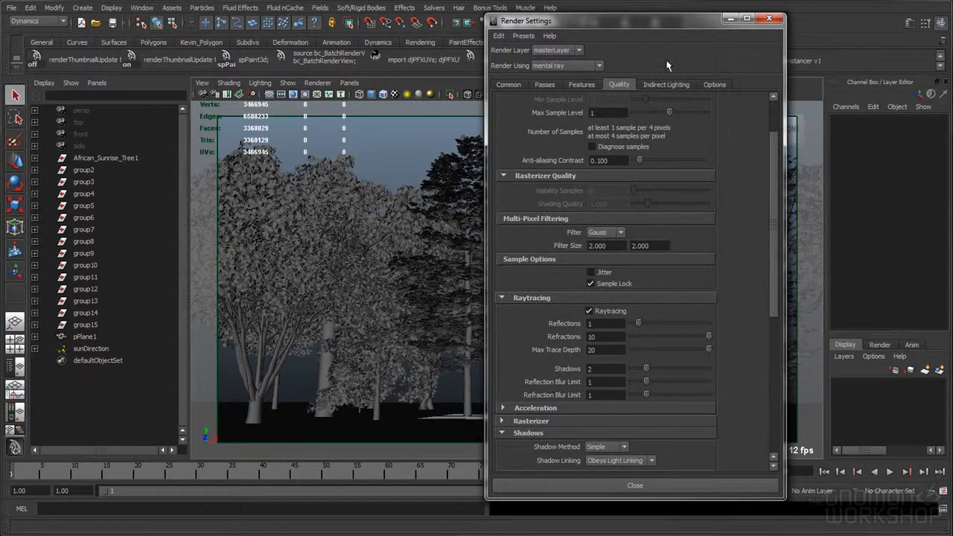
{"action": "left_click", "coordinate": [662, 84]}
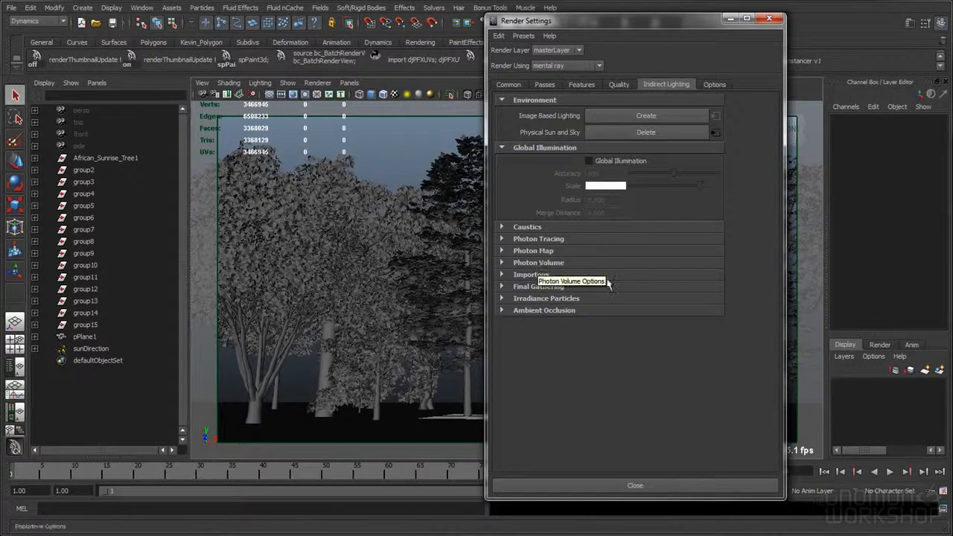
{"action": "left_click", "coordinate": [542, 287]}
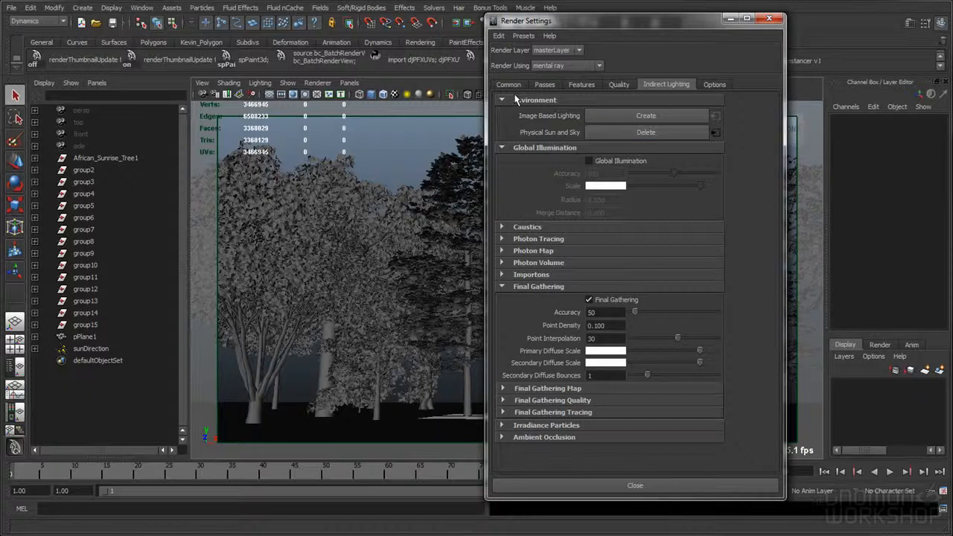
{"action": "left_click", "coordinate": [769, 17]}
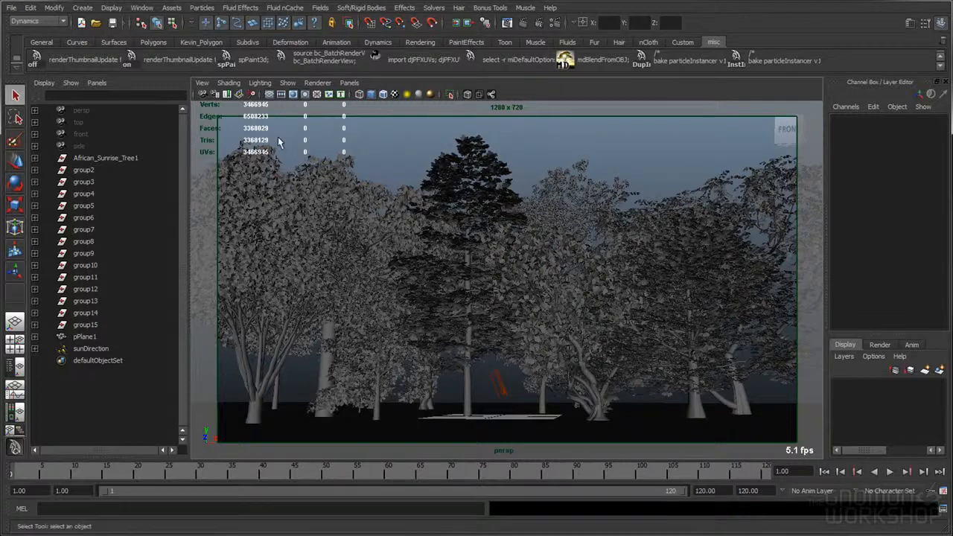
- Create a mental ray mia_material_x in the Hypershade and assign it to all tree groups, African_Sunrise_Tree1 through group15
{"action": "left_click", "coordinate": [142, 7]}
{"action": "left_click", "coordinate": [289, 66]}
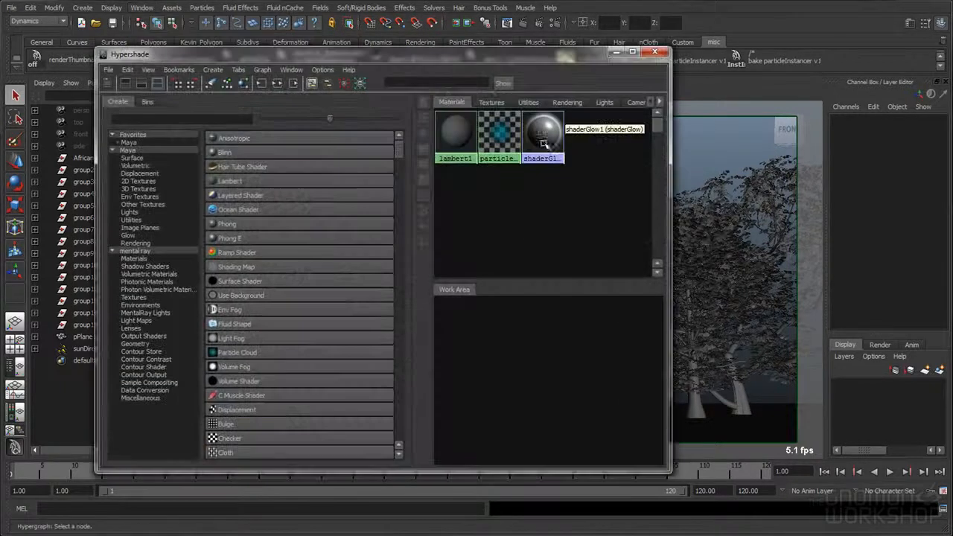
{"action": "left_click_drag", "start_coordinate": [493, 55], "coordinate": [641, 53]}
{"action": "left_click_drag", "start_coordinate": [565, 265], "coordinate": [508, 263]}
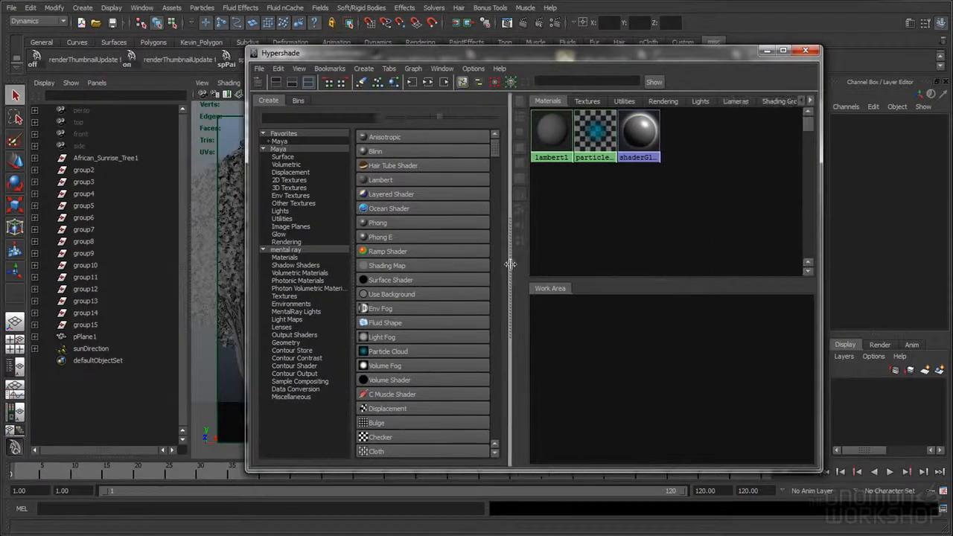
{"action": "left_click", "coordinate": [305, 252]}
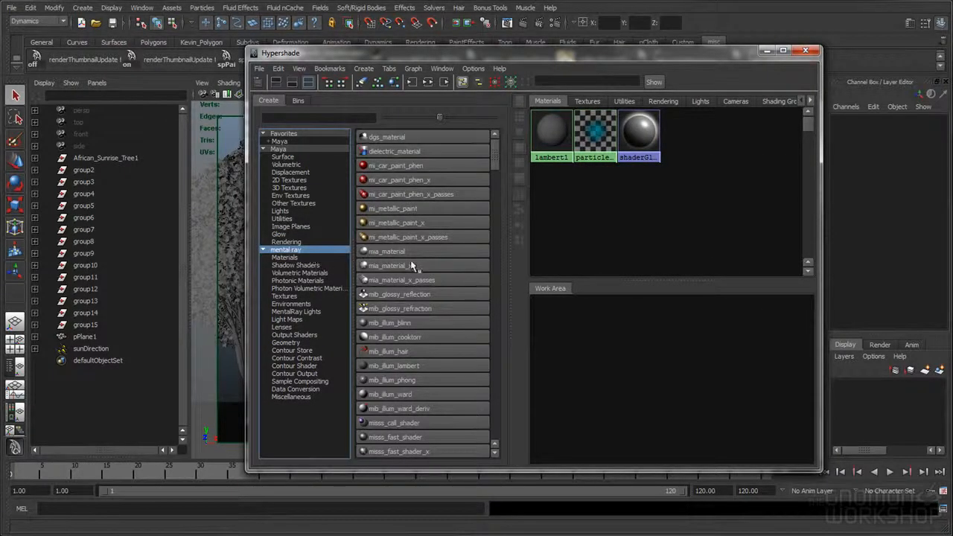
{"action": "left_click", "coordinate": [399, 265]}
{"action": "left_click_drag", "start_coordinate": [570, 344], "coordinate": [670, 363]}
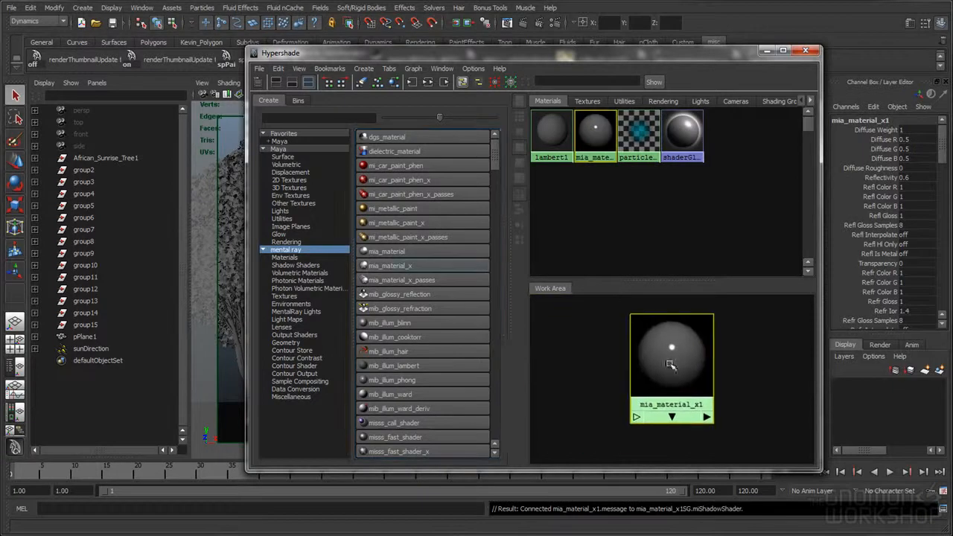
{"action": "left_click_drag", "start_coordinate": [111, 163], "coordinate": [112, 332]}
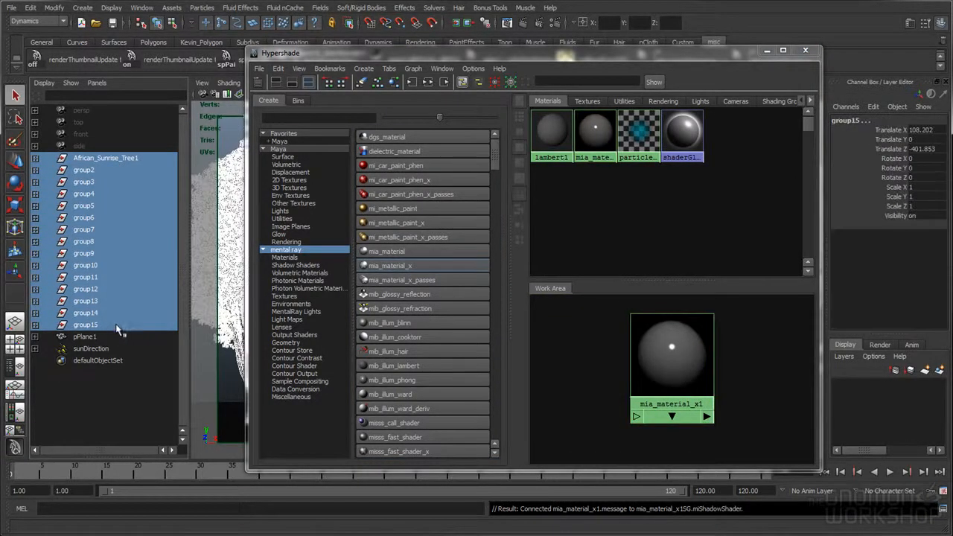
{"action": "right_click_drag", "start_coordinate": [673, 342], "coordinate": [678, 316]}
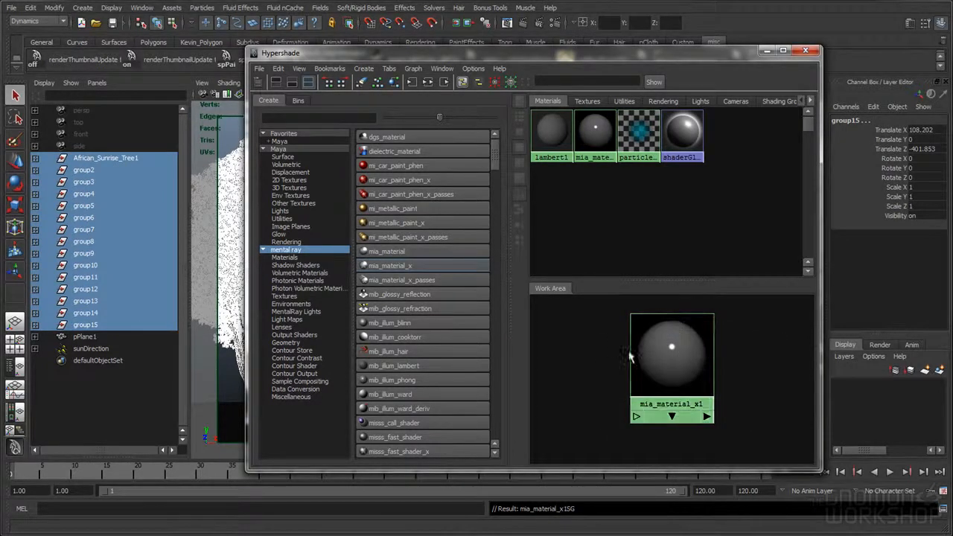
- Enlarge the Hypershade work area and create two more mia_material_x materials
{"action": "middle_click_drag", "start_coordinate": [596, 347], "coordinate": [563, 347], "text": "alt"}
{"action": "right_click_drag", "start_coordinate": [576, 347], "coordinate": [552, 348], "text": "alt"}
{"action": "middle_click_drag", "start_coordinate": [552, 351], "coordinate": [546, 336], "text": "alt"}
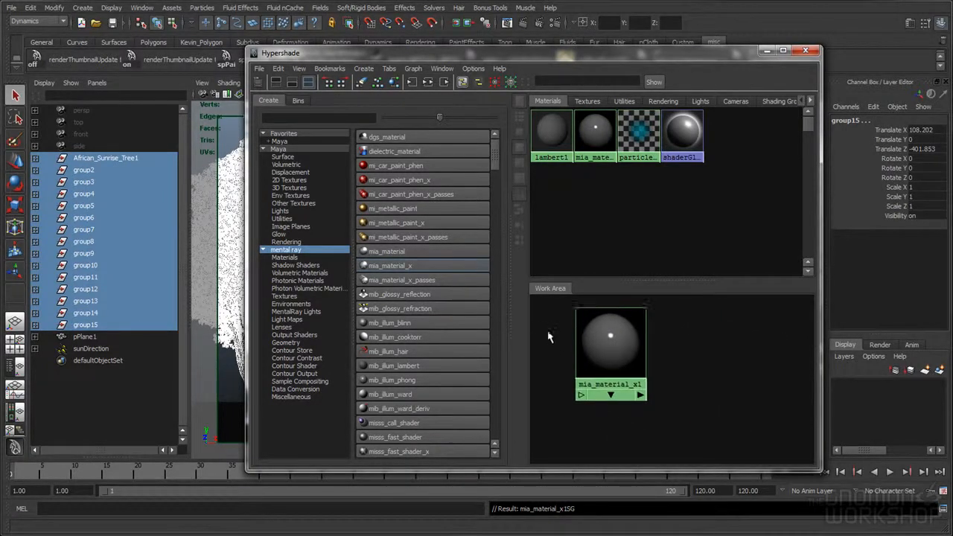
{"action": "right_click_drag", "start_coordinate": [695, 361], "coordinate": [680, 360], "text": "alt"}
{"action": "middle_click_drag", "start_coordinate": [680, 360], "coordinate": [672, 343], "text": "alt"}
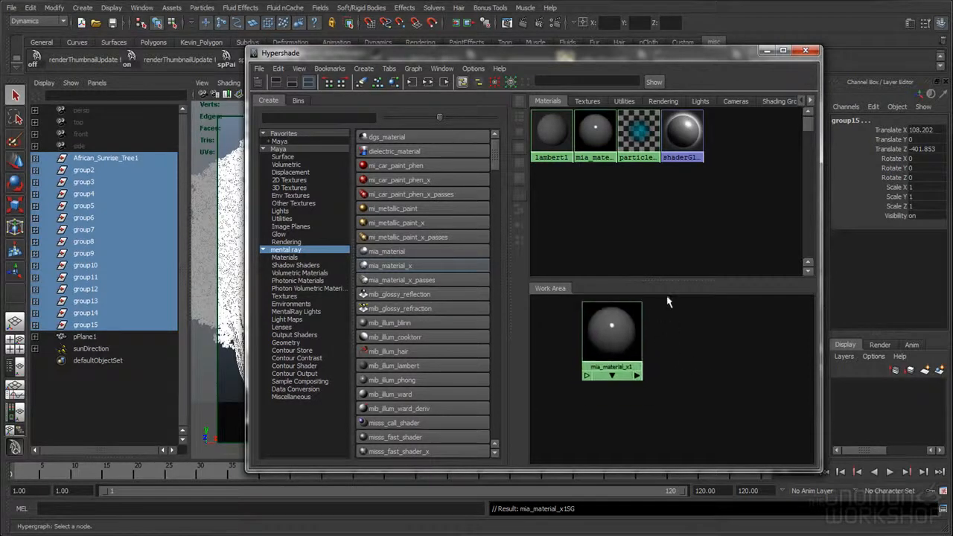
{"action": "left_click_drag", "start_coordinate": [666, 278], "coordinate": [666, 217]}
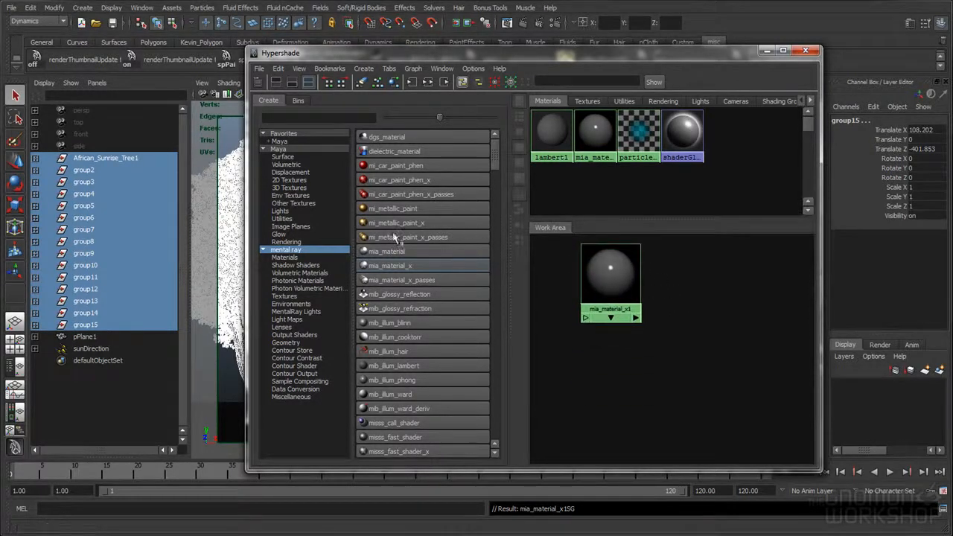
{"action": "left_click", "coordinate": [396, 265]}
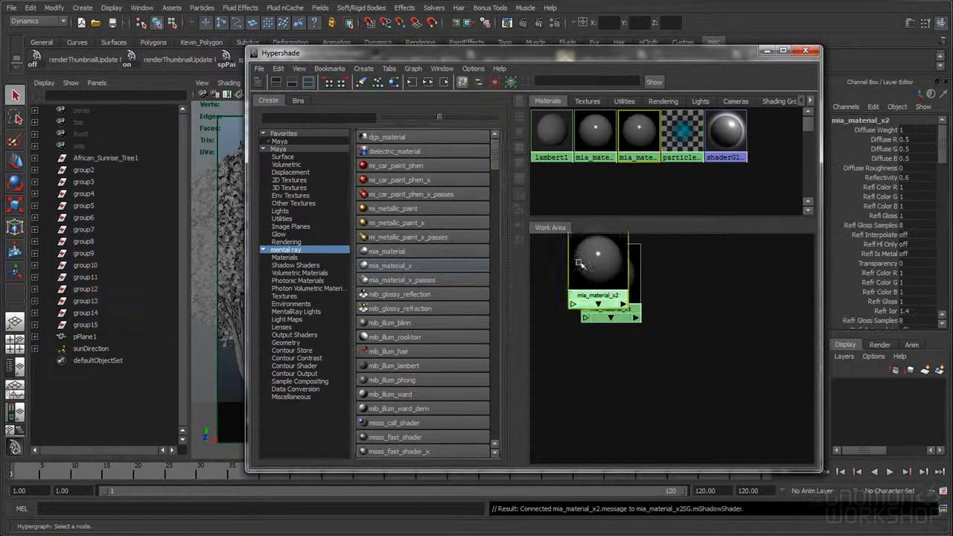
{"action": "left_click", "coordinate": [393, 265]}
- Arrange the three mia_material_x nodes in a vertical column in the work area
{"action": "left_click_drag", "start_coordinate": [620, 334], "coordinate": [642, 385]}
{"action": "right_click_drag", "start_coordinate": [685, 332], "coordinate": [667, 336], "text": "alt"}
{"action": "left_click_drag", "start_coordinate": [626, 396], "coordinate": [621, 433]}
{"action": "middle_click_drag", "start_coordinate": [619, 356], "coordinate": [617, 340], "text": "alt"}
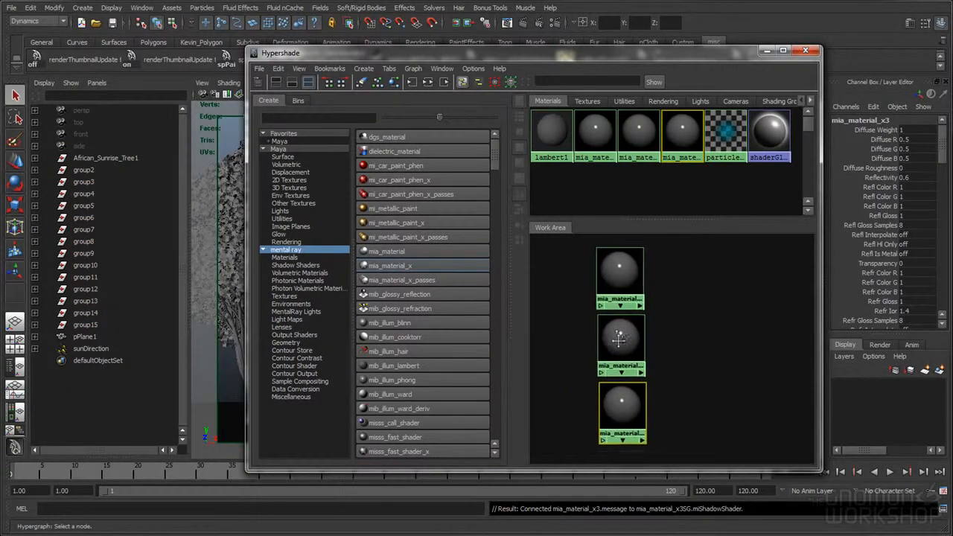
{"action": "right_click_drag", "start_coordinate": [617, 341], "coordinate": [629, 341], "text": "alt"}
{"action": "left_click", "coordinate": [616, 267]}
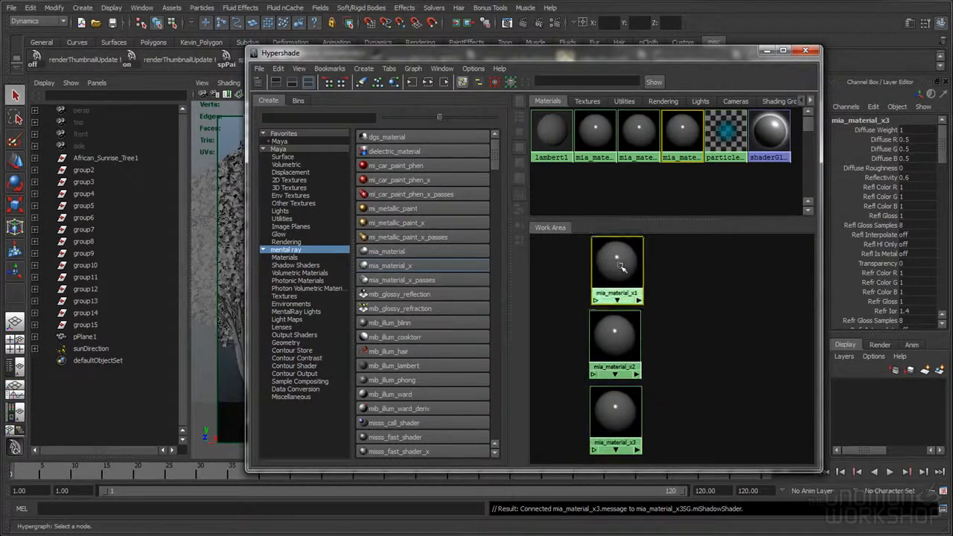
{"action": "left_click", "coordinate": [616, 338]}
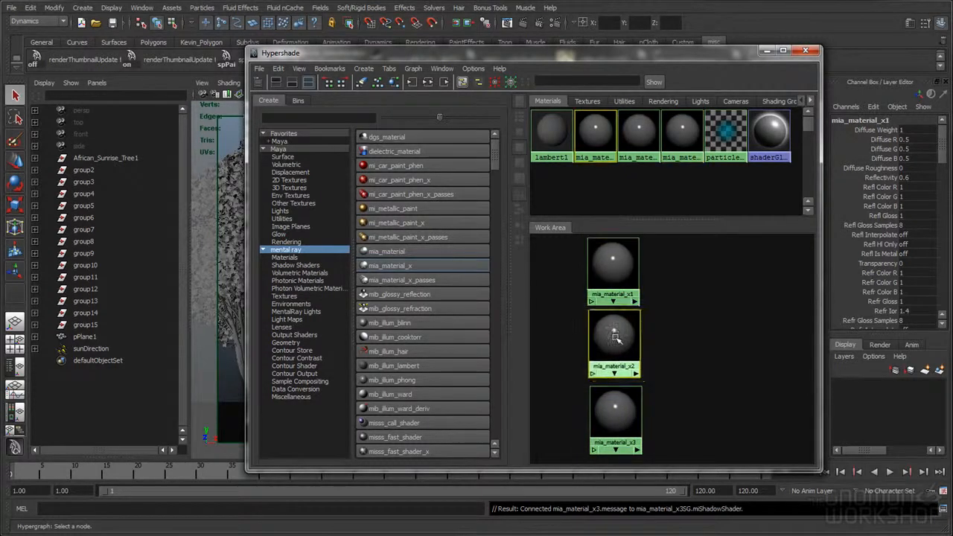
{"action": "mouse_move", "coordinate": [615, 405]}
{"action": "left_mouse_down"}
{"action": "mouse_move", "coordinate": [615, 392]}
{"action": "mouse_move", "coordinate": [614, 402]}
{"action": "left_mouse_up"}
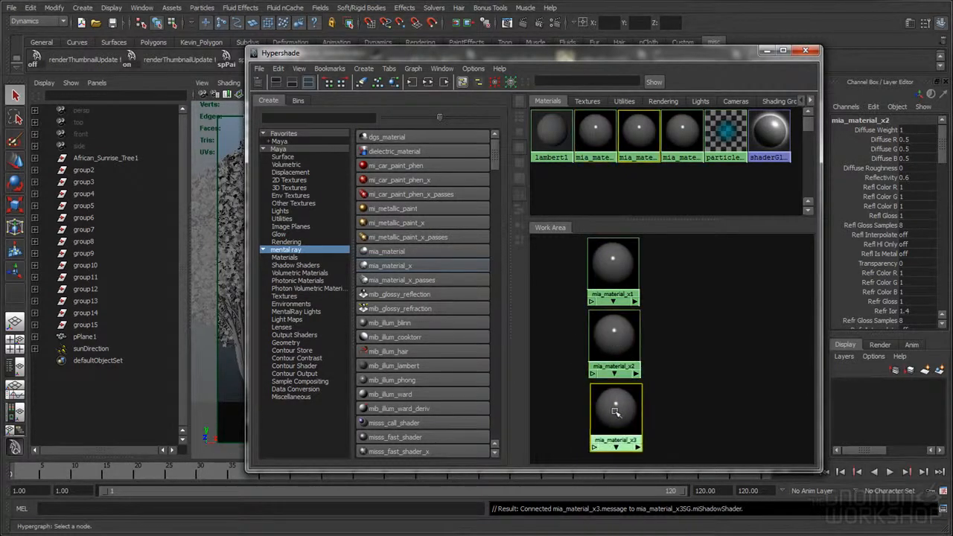
- Rename the three materials, in order down the column, as groundMIA, barkMIA and leavesMIA
{"action": "double_click", "coordinate": [612, 295], "text": "ctrl"}
{"action": "type", "text": "gl"}
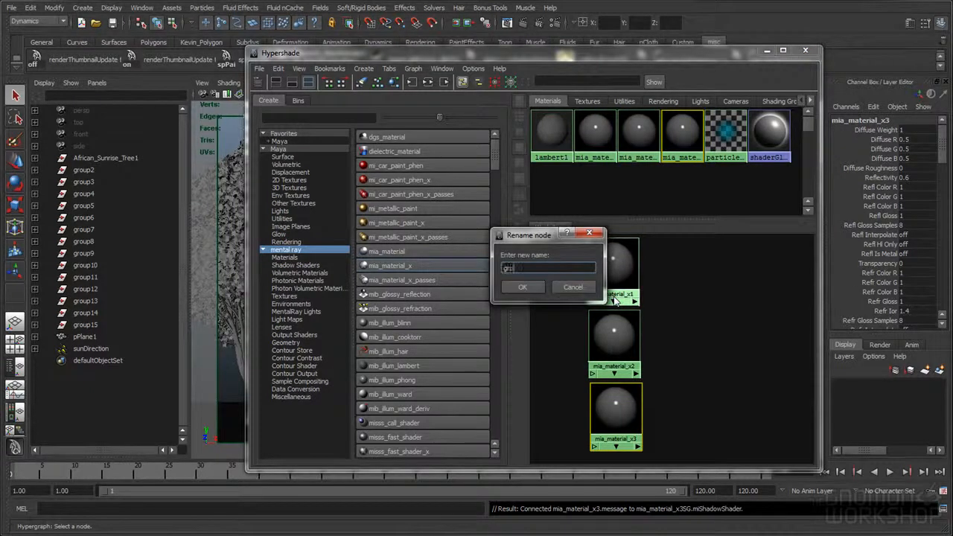
{"action": "key", "text": "Return"}
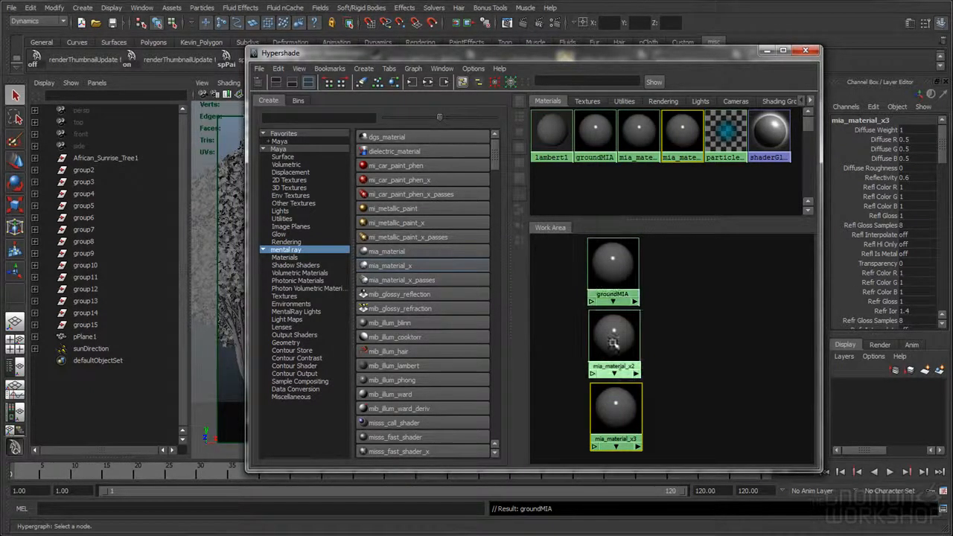
{"action": "double_click", "coordinate": [614, 368], "text": "ctrl"}
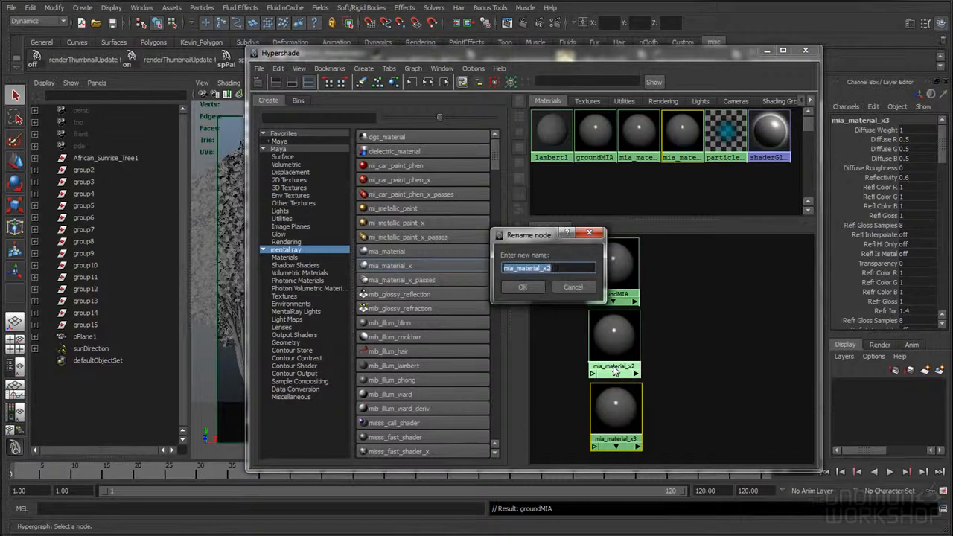
{"action": "type", "text": "barkMIA"}
{"action": "key", "text": "Return"}
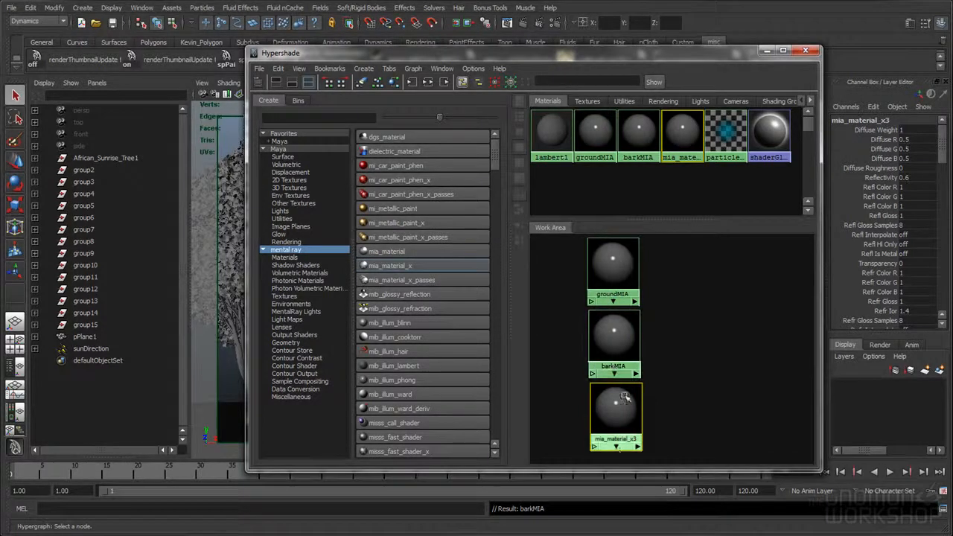
{"action": "double_click", "coordinate": [616, 445], "text": "ctrl"}
{"action": "type", "text": "leavesMIA"}
{"action": "key", "text": "Return"}
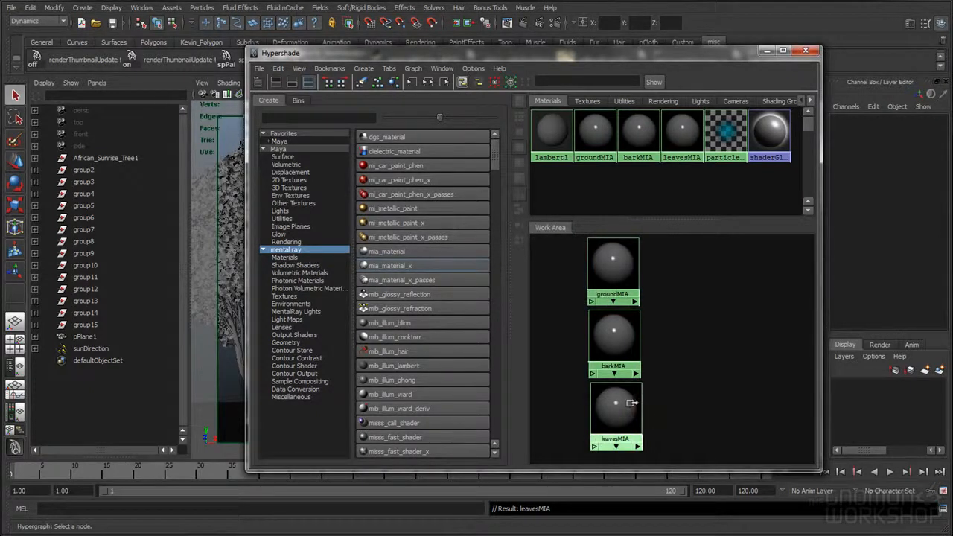
- Assign the groundMIA material to the ground plane pPlane1
{"action": "left_click", "coordinate": [610, 359]}
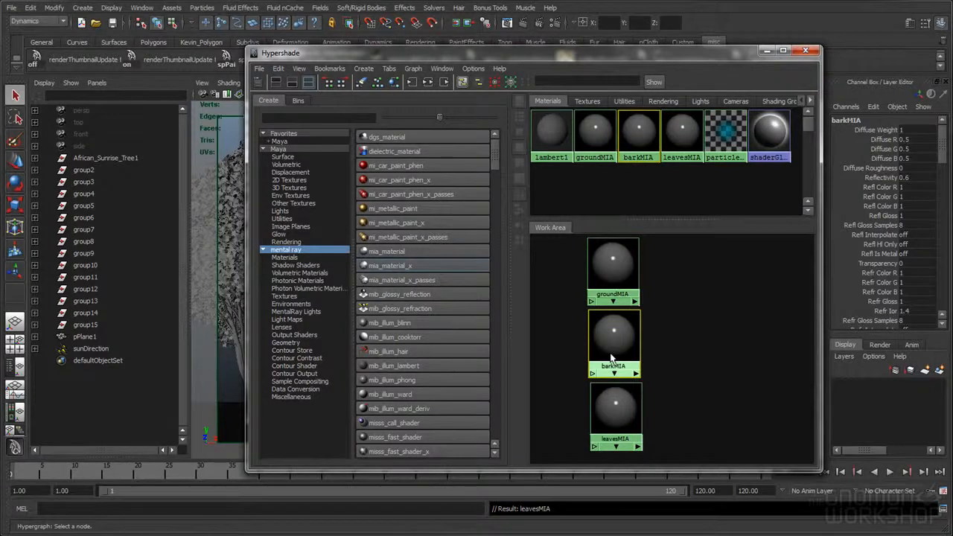
{"action": "left_click", "coordinate": [611, 408]}
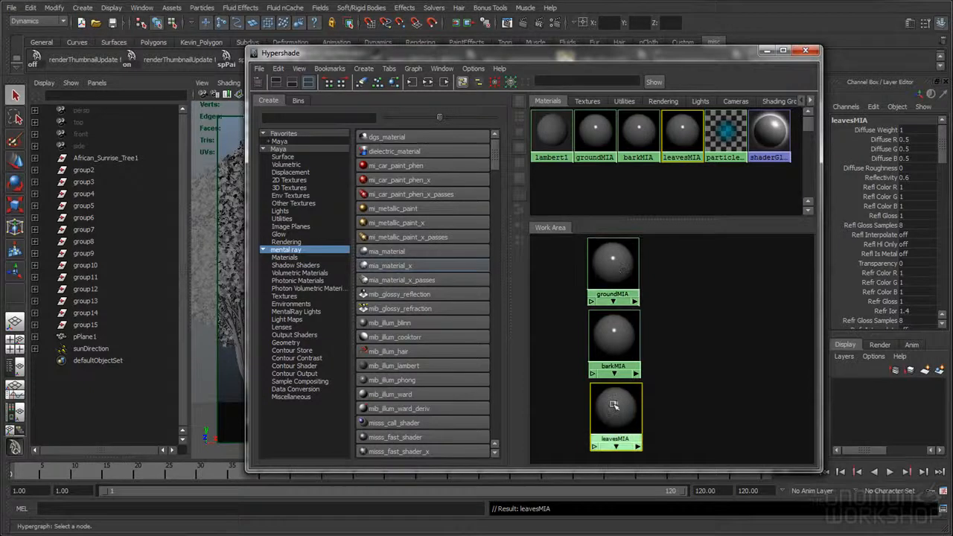
{"action": "left_click_drag", "start_coordinate": [563, 58], "coordinate": [579, 46]}
{"action": "left_click", "coordinate": [106, 336]}
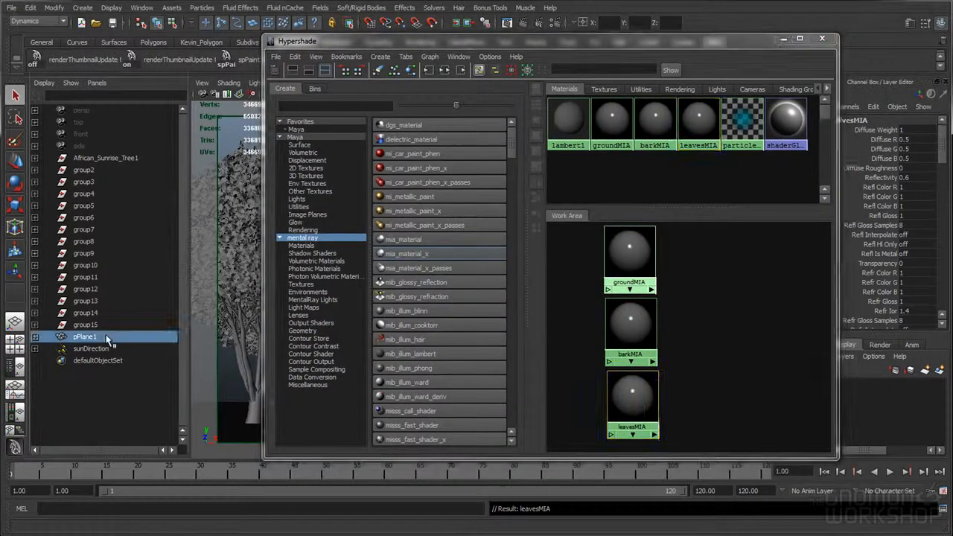
{"action": "right_click_drag", "start_coordinate": [626, 250], "coordinate": [620, 209]}
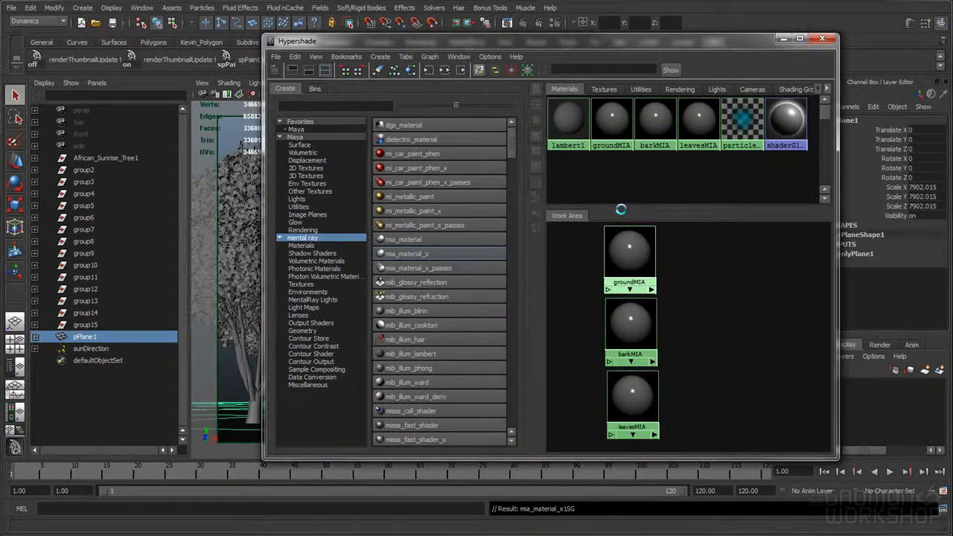
- Expand African_Sunrise_Tree1 and groups group2 to group15 to show their trunk, bough, branch and leaf meshes
{"action": "left_click", "coordinate": [35, 324]}
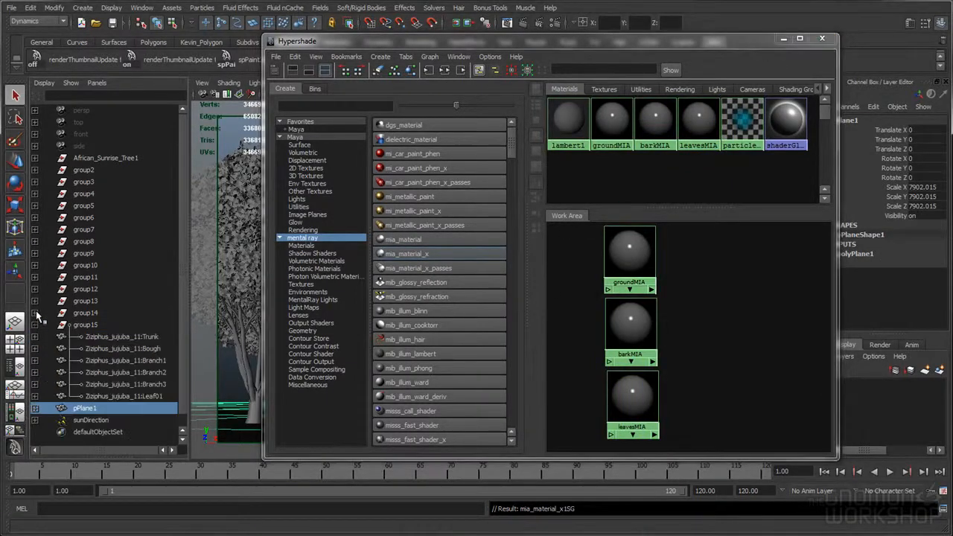
{"action": "left_click", "coordinate": [35, 313]}
{"action": "left_click", "coordinate": [35, 300]}
{"action": "left_click", "coordinate": [35, 289]}
{"action": "left_click", "coordinate": [35, 277]}
{"action": "left_click", "coordinate": [35, 265]}
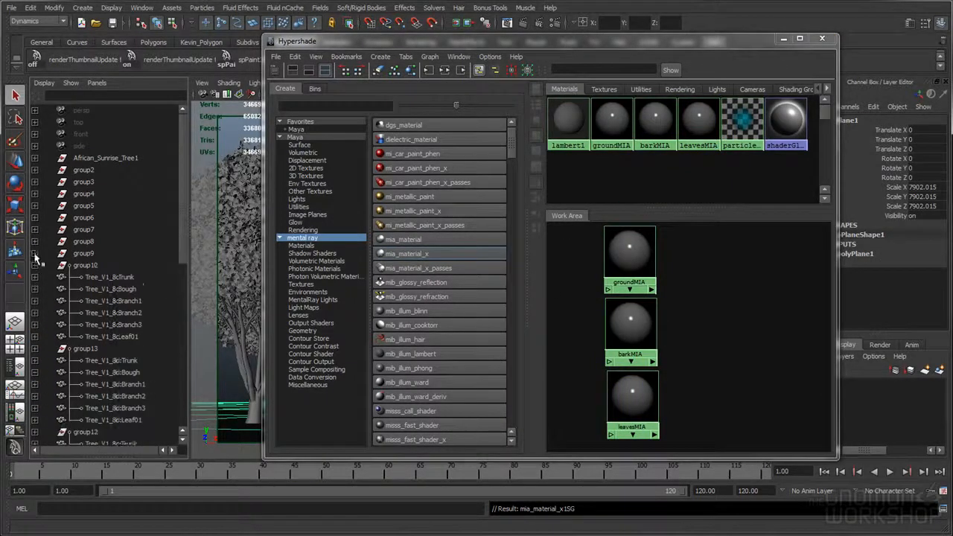
{"action": "left_click", "coordinate": [35, 253]}
{"action": "left_click", "coordinate": [35, 242]}
{"action": "left_click", "coordinate": [35, 229]}
{"action": "left_click", "coordinate": [35, 217]}
{"action": "left_click", "coordinate": [35, 205]}
{"action": "left_click", "coordinate": [35, 194]}
{"action": "left_click", "coordinate": [35, 181]}
{"action": "left_click", "coordinate": [35, 170]}
{"action": "left_click", "coordinate": [35, 158]}
- Select the trunk, bough and branch meshes of African_Sunrise_Tree1 and group2 through group6, leaving out the leaf meshes
{"action": "left_click_drag", "start_coordinate": [125, 170], "coordinate": [131, 217]}
{"action": "left_click_drag", "start_coordinate": [152, 254], "coordinate": [153, 289], "text": "ctrl"}
{"action": "left_click_drag", "start_coordinate": [153, 325], "coordinate": [152, 372], "text": "ctrl"}
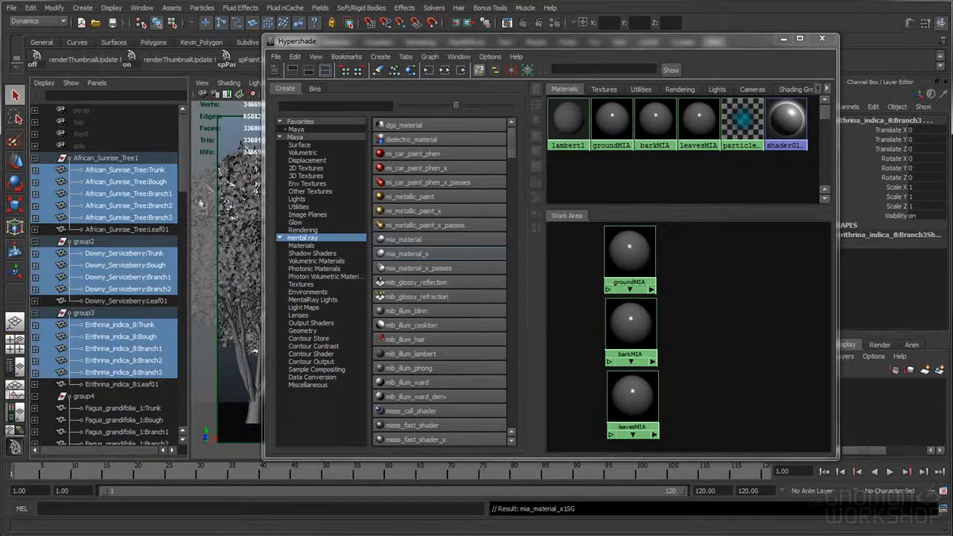
{"action": "scroll", "coordinate": [178, 193], "scroll_direction": "down", "scroll_amount": 7}
{"action": "left_click", "coordinate": [156, 158], "text": "ctrl"}
{"action": "left_click_drag", "start_coordinate": [154, 160], "coordinate": [155, 292], "text": "ctrl"}
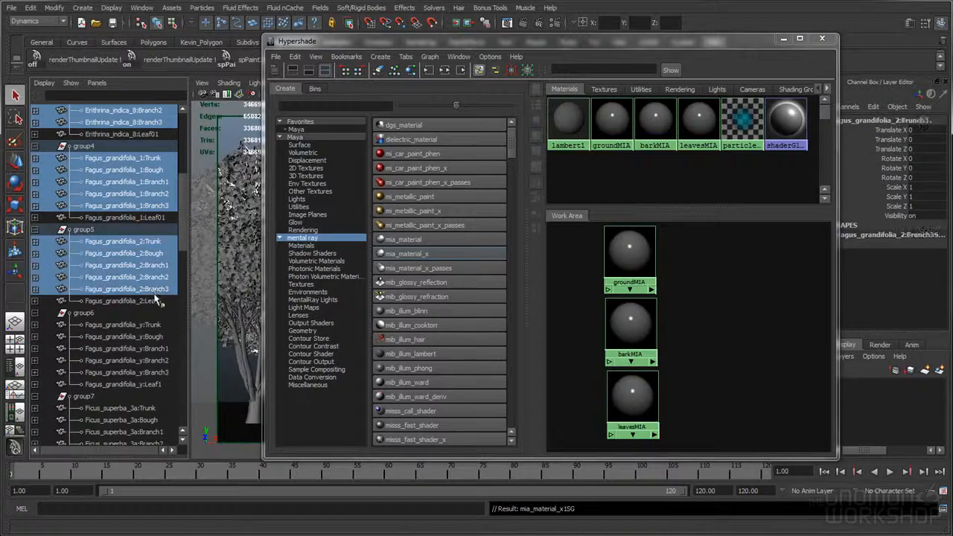
{"action": "left_click", "coordinate": [157, 324], "text": "ctrl"}
{"action": "left_click_drag", "start_coordinate": [158, 336], "coordinate": [159, 372], "text": "ctrl"}
- Add the trunk, bough and branch meshes of group7, group8 and group9 to the selection
{"action": "left_click_drag", "start_coordinate": [184, 228], "coordinate": [182, 278]}
{"action": "left_click", "coordinate": [146, 193], "text": "ctrl"}
{"action": "left_click_drag", "start_coordinate": [147, 205], "coordinate": [146, 242], "text": "ctrl"}
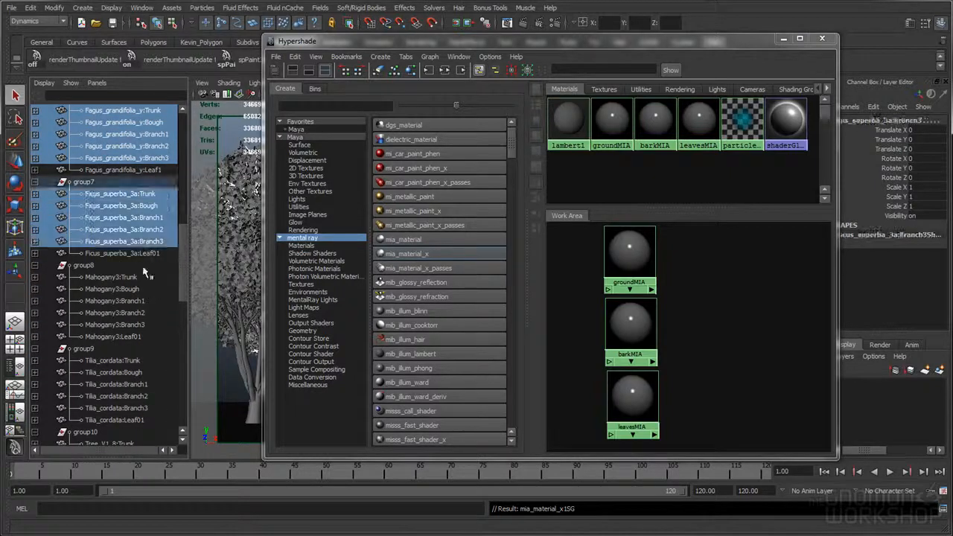
{"action": "left_click", "coordinate": [134, 277], "text": "ctrl"}
{"action": "left_click", "coordinate": [140, 325], "text": "shift"}
{"action": "left_click", "coordinate": [137, 360], "text": "ctrl"}
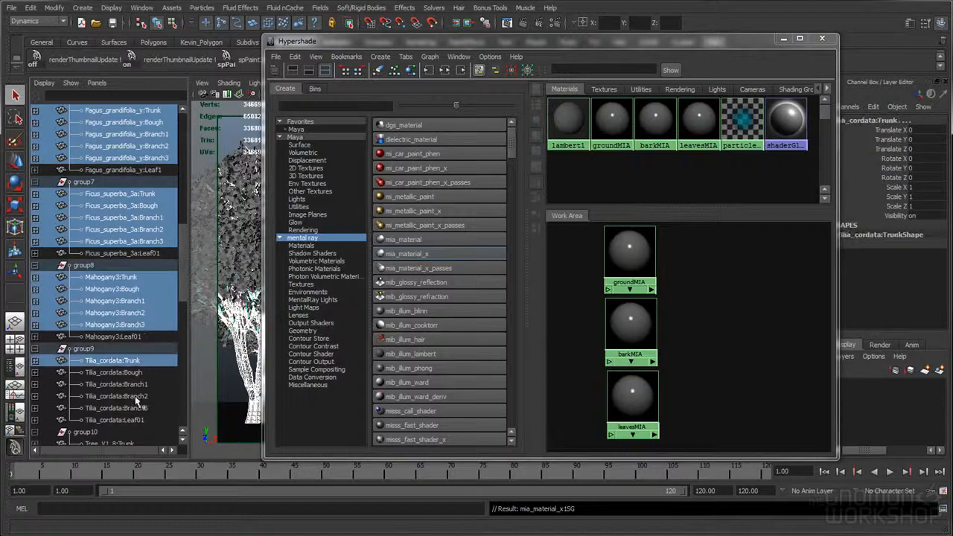
{"action": "left_click", "coordinate": [139, 408], "text": "shift"}
- Add the trunk, bough and branch meshes of group10 and group11 to the selection
{"action": "left_click_drag", "start_coordinate": [183, 272], "coordinate": [183, 321]}
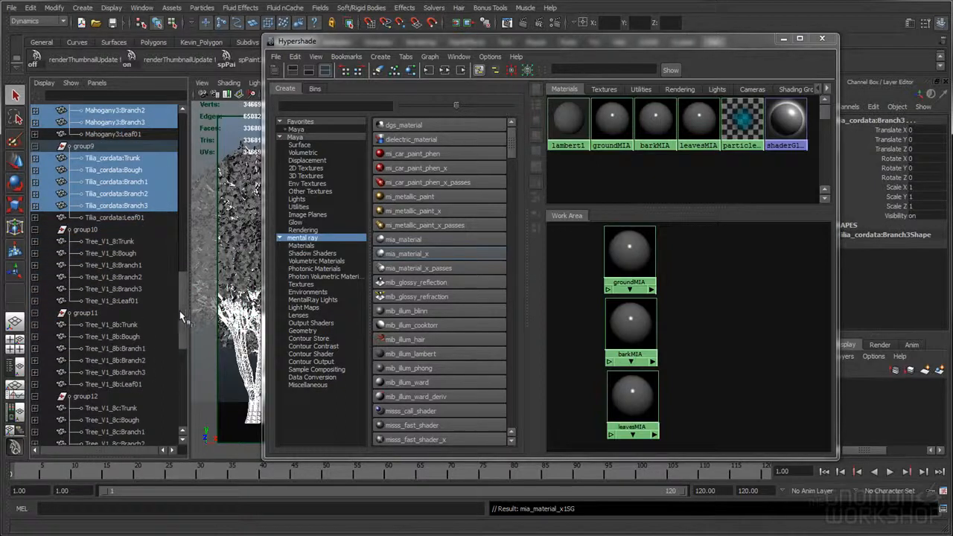
{"action": "left_click", "coordinate": [109, 241], "text": "ctrl"}
{"action": "left_click", "coordinate": [128, 288], "text": "shift"}
{"action": "left_click", "coordinate": [133, 325], "text": "ctrl"}
{"action": "left_click", "coordinate": [138, 372], "text": "shift"}
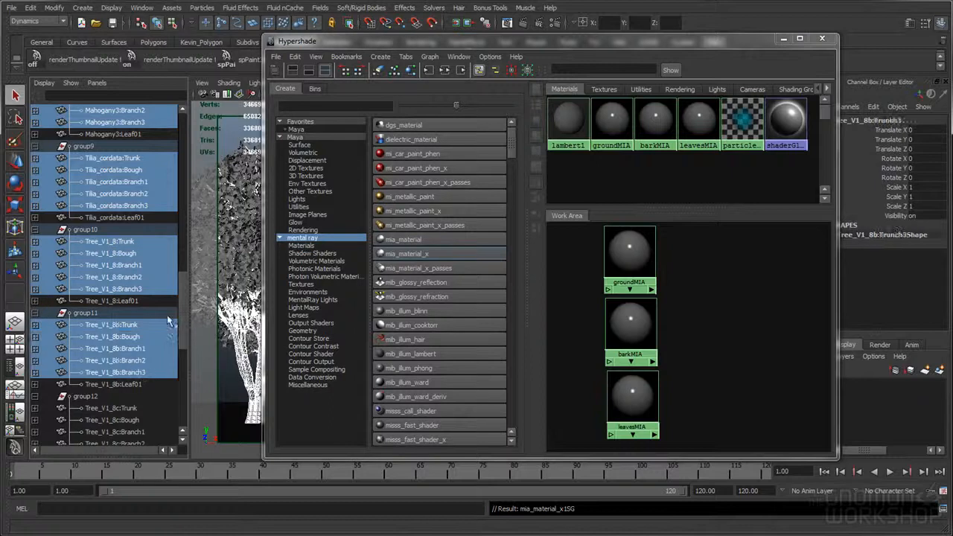
- Add the trunk, bough and branch meshes of group12 through group15, and assign barkMIA to the whole selection
{"action": "left_click_drag", "start_coordinate": [185, 316], "coordinate": [184, 344]}
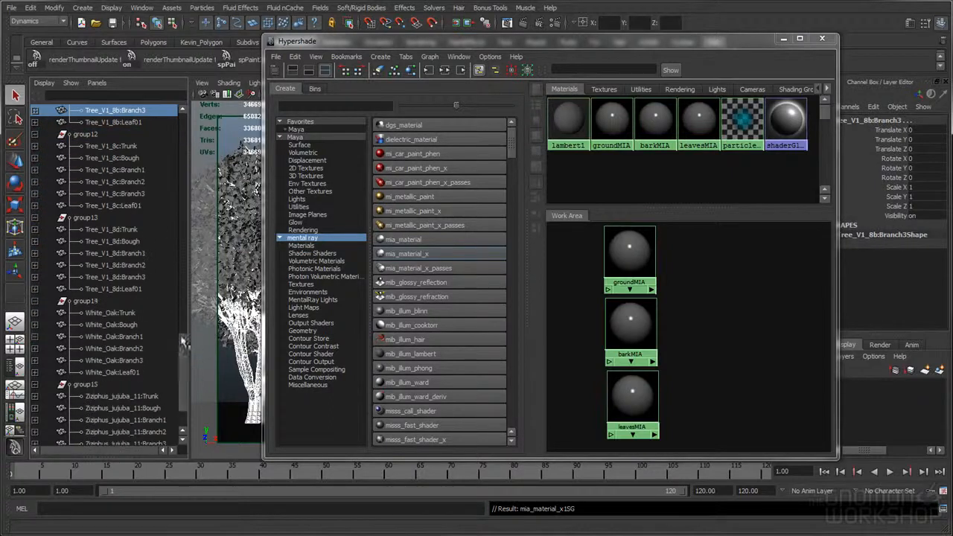
{"action": "left_click", "coordinate": [138, 148], "text": "ctrl"}
{"action": "left_click", "coordinate": [139, 194], "text": "shift"}
{"action": "left_click", "coordinate": [138, 229], "text": "ctrl"}
{"action": "left_click", "coordinate": [137, 276], "text": "shift"}
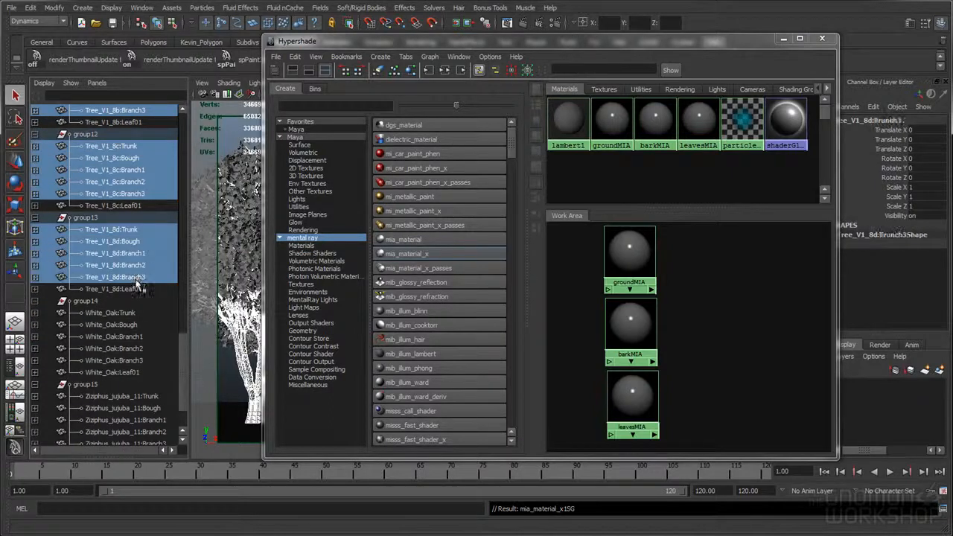
{"action": "left_click", "coordinate": [131, 313], "text": "ctrl"}
{"action": "left_click", "coordinate": [132, 360], "text": "shift"}
{"action": "left_click", "coordinate": [141, 396], "text": "ctrl"}
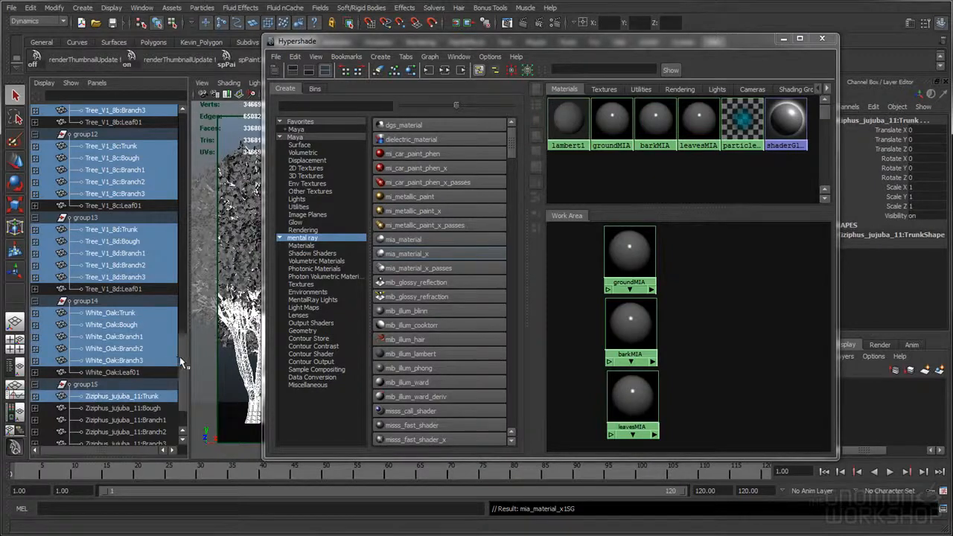
{"action": "scroll", "coordinate": [176, 356], "scroll_direction": "down", "scroll_amount": 2}
{"action": "left_click", "coordinate": [160, 396], "text": "shift"}
{"action": "left_click_drag", "start_coordinate": [184, 397], "coordinate": [180, 157]}
{"action": "right_click_drag", "start_coordinate": [624, 339], "coordinate": [627, 290]}
- Select only the leaf meshes of African_Sunrise_Tree1 and group2 through group7
{"action": "left_click", "coordinate": [159, 230]}
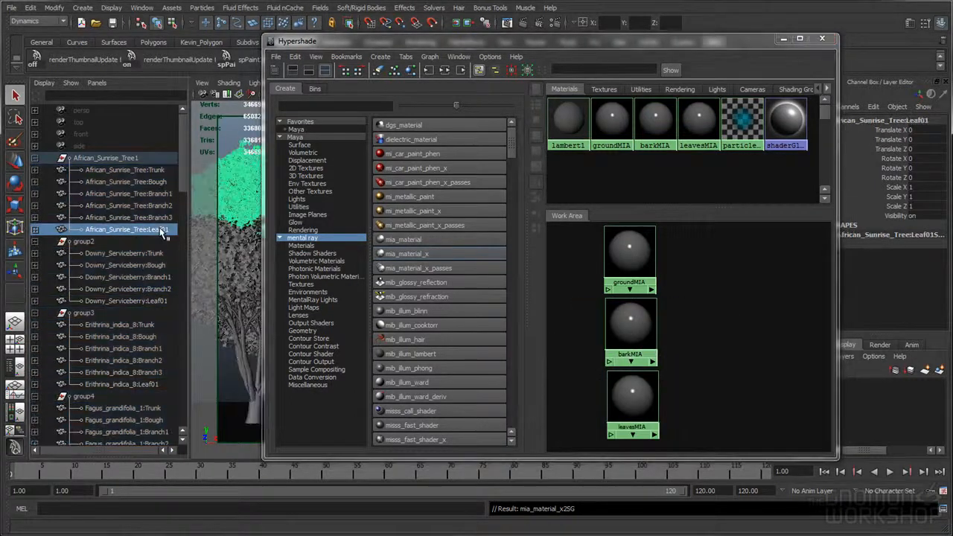
{"action": "left_click", "coordinate": [141, 301], "text": "ctrl"}
{"action": "left_click", "coordinate": [157, 384], "text": "ctrl"}
{"action": "left_click_drag", "start_coordinate": [183, 170], "coordinate": [183, 229]}
{"action": "left_click", "coordinate": [159, 182], "text": "ctrl"}
{"action": "left_click", "coordinate": [159, 265], "text": "ctrl"}
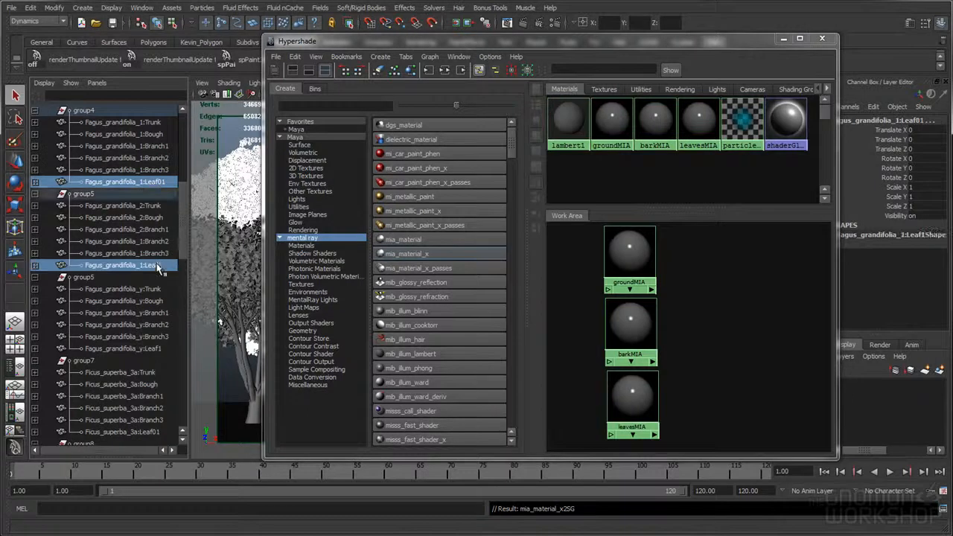
{"action": "left_click", "coordinate": [160, 348], "text": "ctrl"}
{"action": "left_click", "coordinate": [158, 432], "text": "ctrl"}
{"action": "scroll", "coordinate": [186, 231], "scroll_direction": "down", "scroll_amount": 1}
- Add the leaf meshes of group8 through group15 to the selection and assign leavesMIA to all selected leaves
{"action": "left_click_drag", "start_coordinate": [186, 230], "coordinate": [188, 381]}
{"action": "left_click", "coordinate": [143, 206], "text": "ctrl"}
{"action": "left_click", "coordinate": [141, 289], "text": "ctrl"}
{"action": "left_click", "coordinate": [141, 372], "text": "ctrl"}
{"action": "left_click", "coordinate": [137, 230], "text": "ctrl"}
{"action": "left_click", "coordinate": [142, 313], "text": "ctrl"}
{"action": "left_click", "coordinate": [145, 396], "text": "ctrl"}
{"action": "left_click", "coordinate": [142, 312], "text": "ctrl"}
{"action": "left_click", "coordinate": [155, 396], "text": "ctrl"}
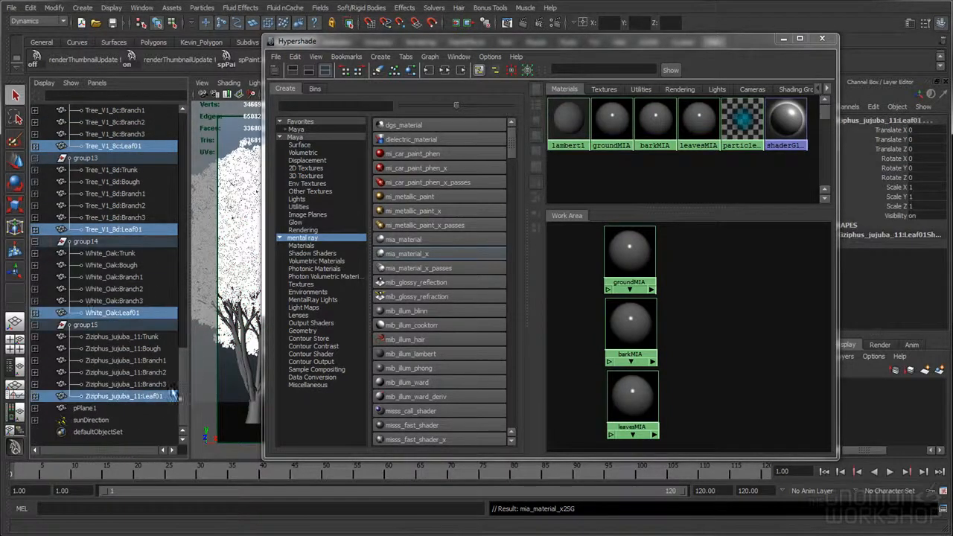
{"action": "right_click_drag", "start_coordinate": [631, 396], "coordinate": [629, 361]}
- Clear the selection and collapse African_Sunrise_Tree1 and groups group2 to group15
{"action": "left_click_drag", "start_coordinate": [186, 394], "coordinate": [183, 125]}
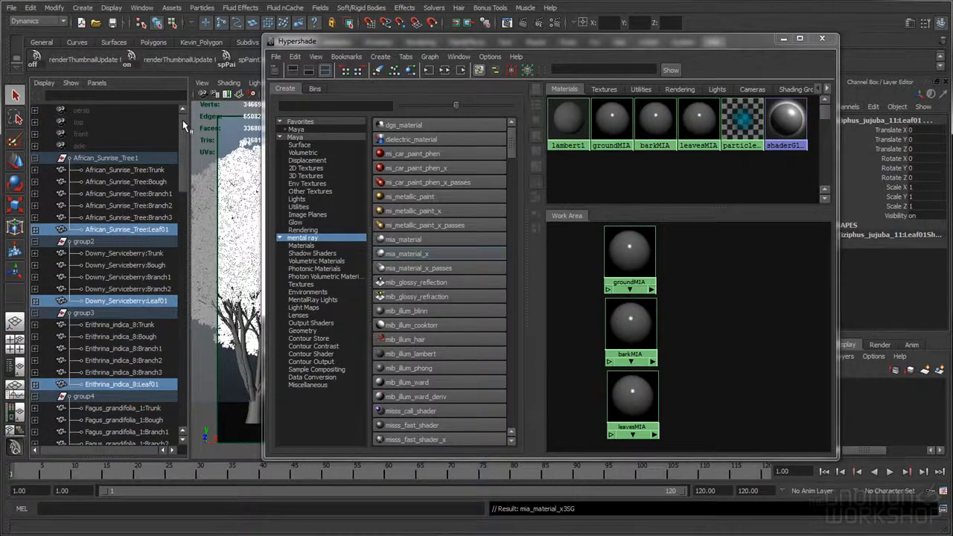
{"action": "left_click", "coordinate": [230, 126]}
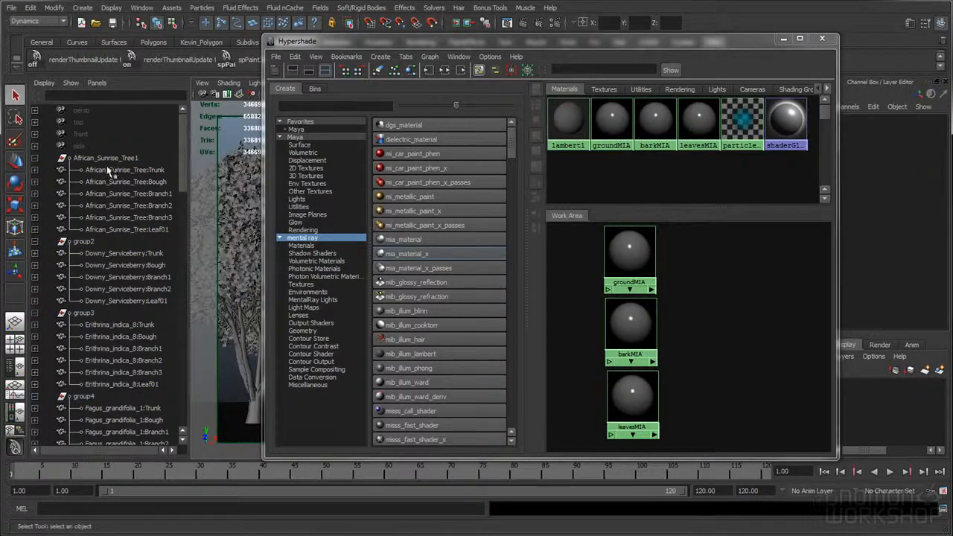
{"action": "left_click", "coordinate": [34, 157]}
{"action": "left_click", "coordinate": [34, 170]}
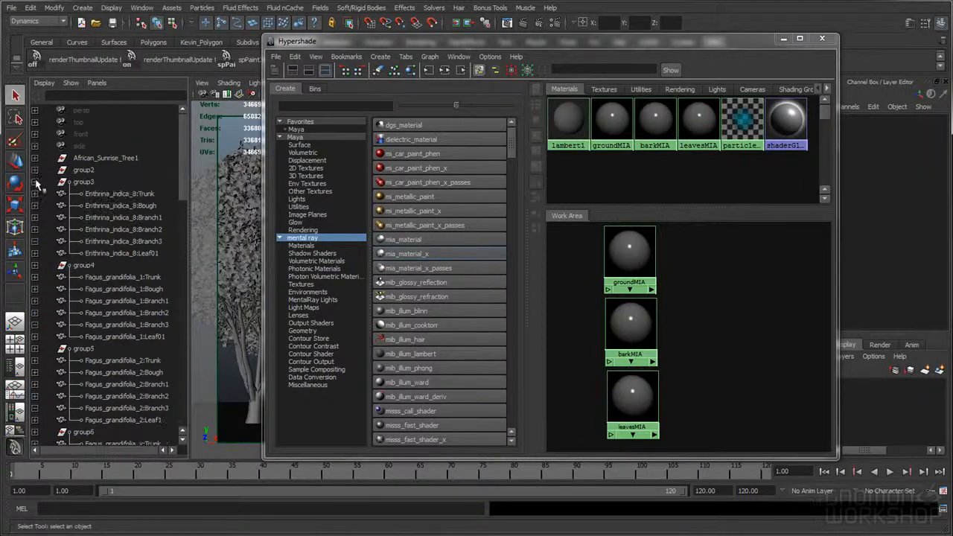
{"action": "left_click", "coordinate": [35, 181]}
{"action": "left_click", "coordinate": [34, 194]}
{"action": "left_click", "coordinate": [34, 205]}
{"action": "left_click", "coordinate": [34, 217]}
{"action": "left_click", "coordinate": [34, 229]}
{"action": "left_click", "coordinate": [34, 241]}
{"action": "left_click", "coordinate": [34, 253]}
{"action": "left_click", "coordinate": [35, 265]}
{"action": "left_click", "coordinate": [34, 277]}
{"action": "left_click", "coordinate": [34, 288]}
{"action": "left_click", "coordinate": [34, 301]}
{"action": "left_click", "coordinate": [34, 312]}
{"action": "left_click", "coordinate": [34, 324]}
{"action": "left_click", "coordinate": [34, 325]}
- Open the groundMIA attributes beside the Hypershade and collapse every section except Diffuse
{"action": "left_click_drag", "start_coordinate": [634, 41], "coordinate": [409, 47]}
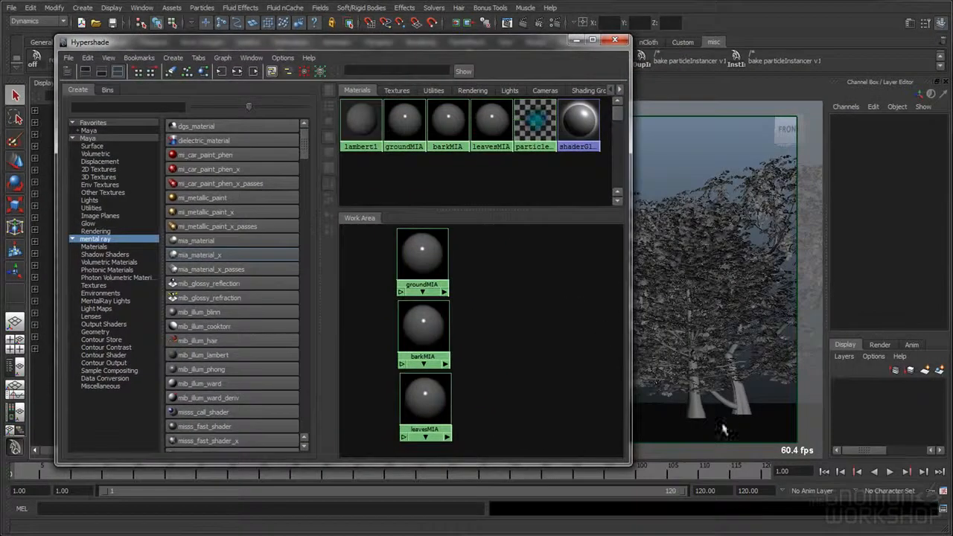
{"action": "double_click", "coordinate": [442, 260]}
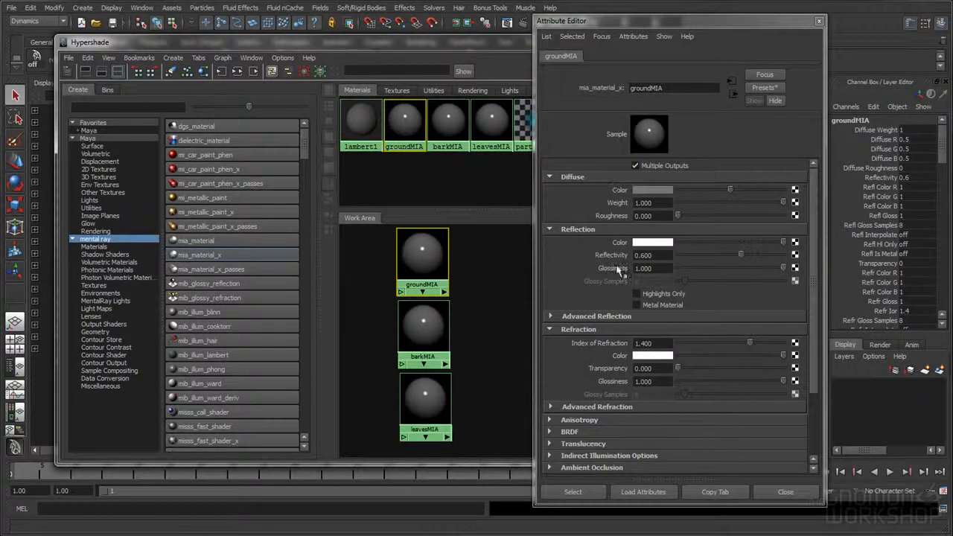
{"action": "left_click", "coordinate": [579, 329]}
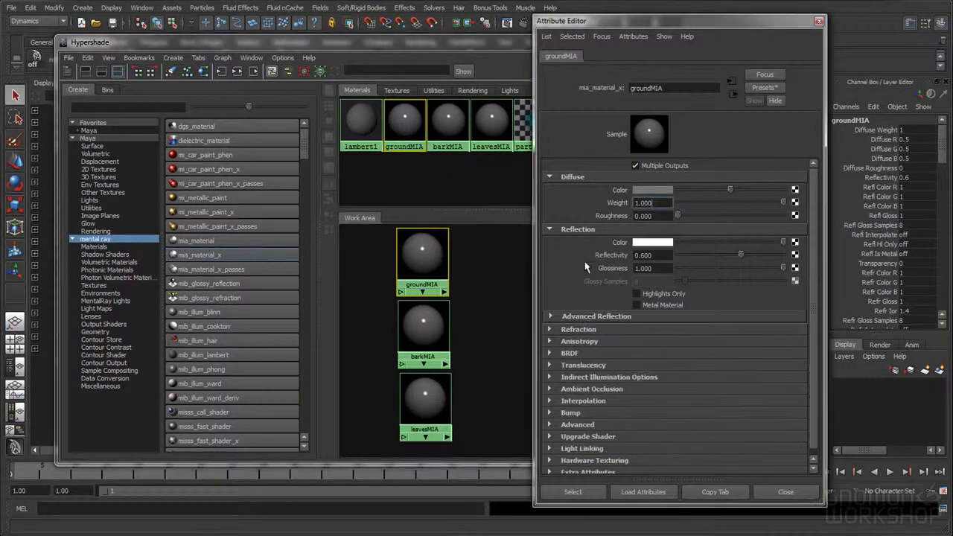
{"action": "left_click", "coordinate": [585, 229]}
{"action": "left_click", "coordinate": [574, 177]}
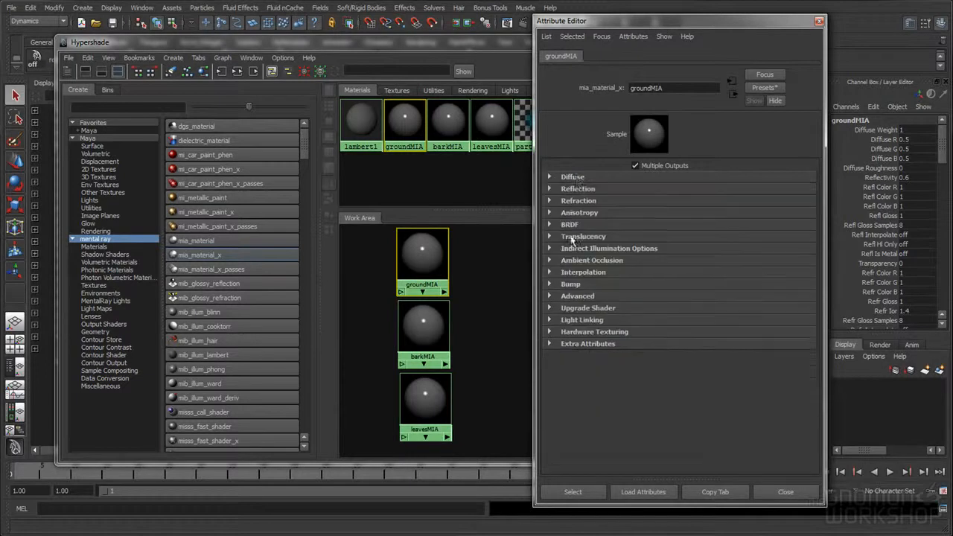
{"action": "left_click", "coordinate": [574, 178]}
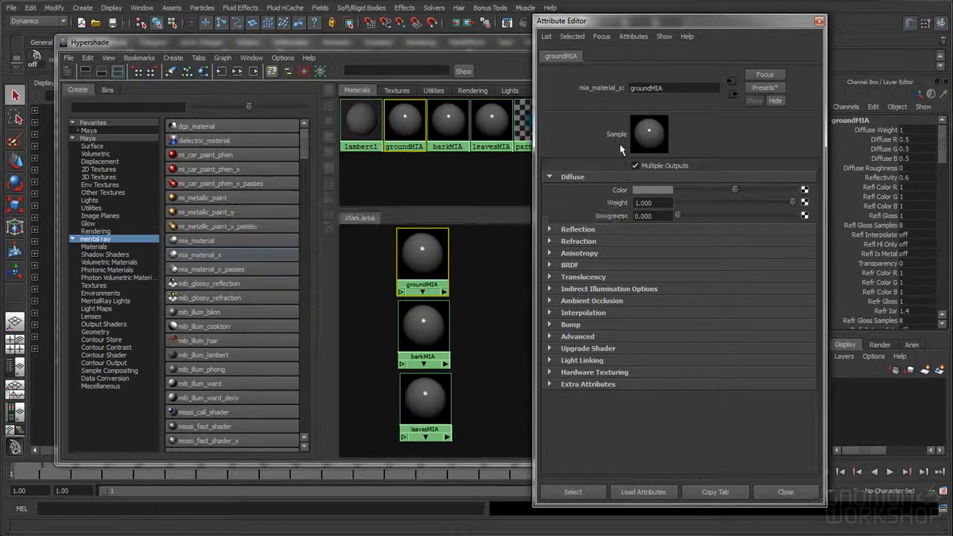
- Connect a new Gamma Correct utility node to groundMIA's diffuse color
{"action": "left_click", "coordinate": [804, 190]}
{"action": "left_click_drag", "start_coordinate": [513, 43], "coordinate": [419, 41]}
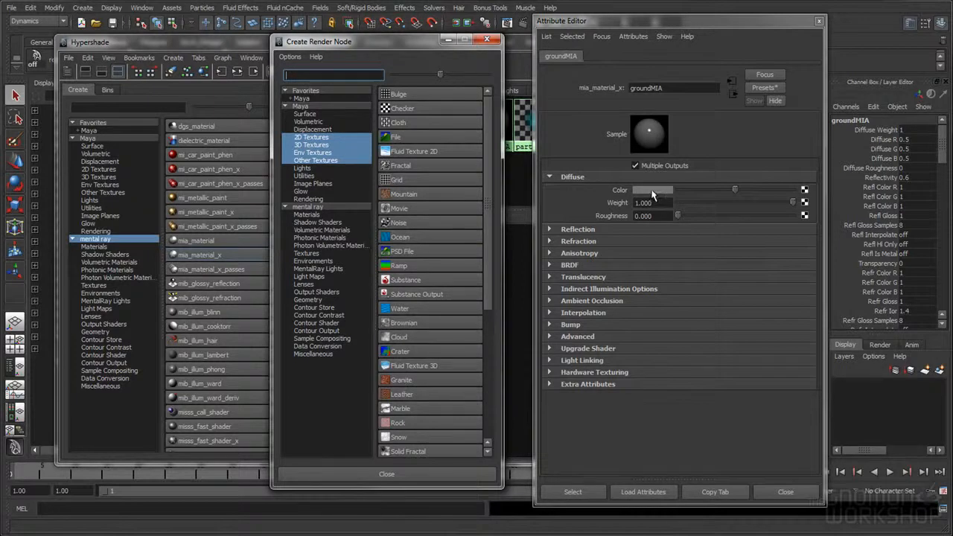
{"action": "left_click", "coordinate": [320, 176]}
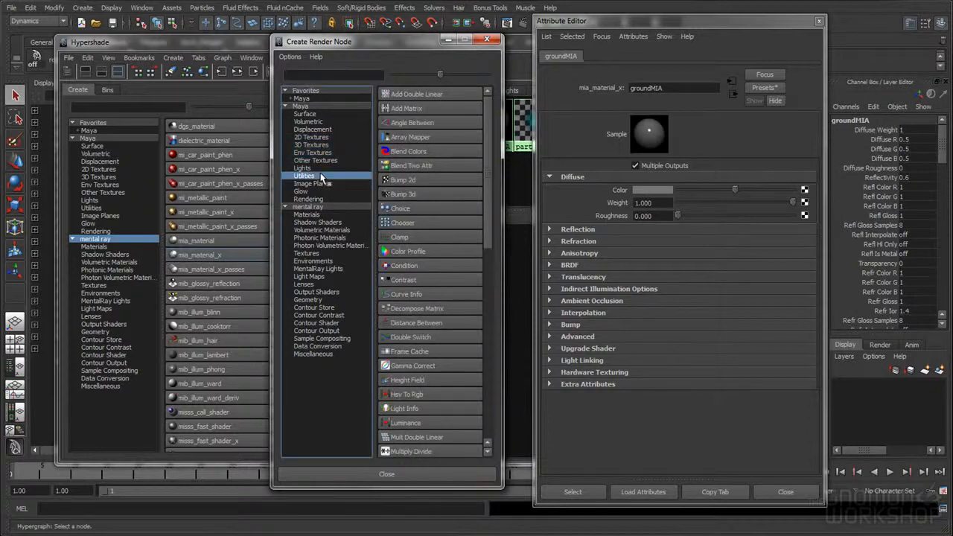
{"action": "left_click", "coordinate": [409, 366]}
- Set all three gamma components of the gammaCorrect1 node to 0.454
{"action": "double_click", "coordinate": [659, 191]}
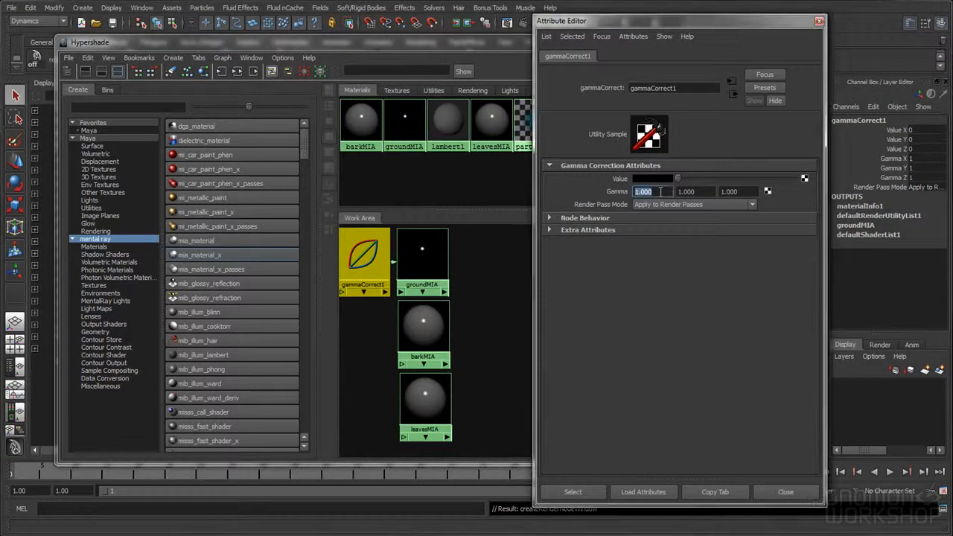
{"action": "type", "text": "0.454"}
{"action": "key", "text": "Tab"}
{"action": "type", "text": "0.454"}
{"action": "key", "text": "Tab"}
{"action": "type", "text": "0.454"}
{"action": "key", "text": "Tab"}
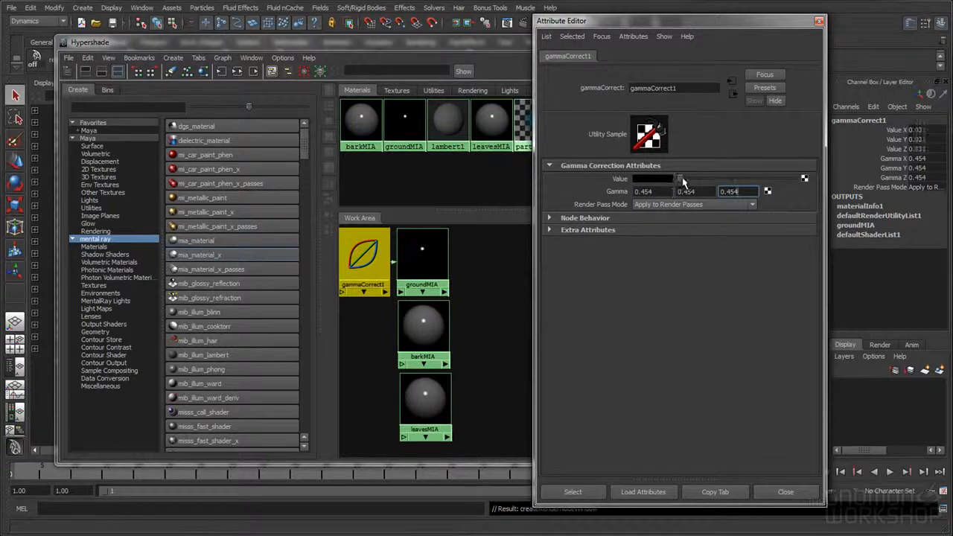
- Set the gammaCorrect1 color value to a dark grey of about 0.352 and close its attributes
{"action": "left_click_drag", "start_coordinate": [680, 181], "coordinate": [734, 183]}
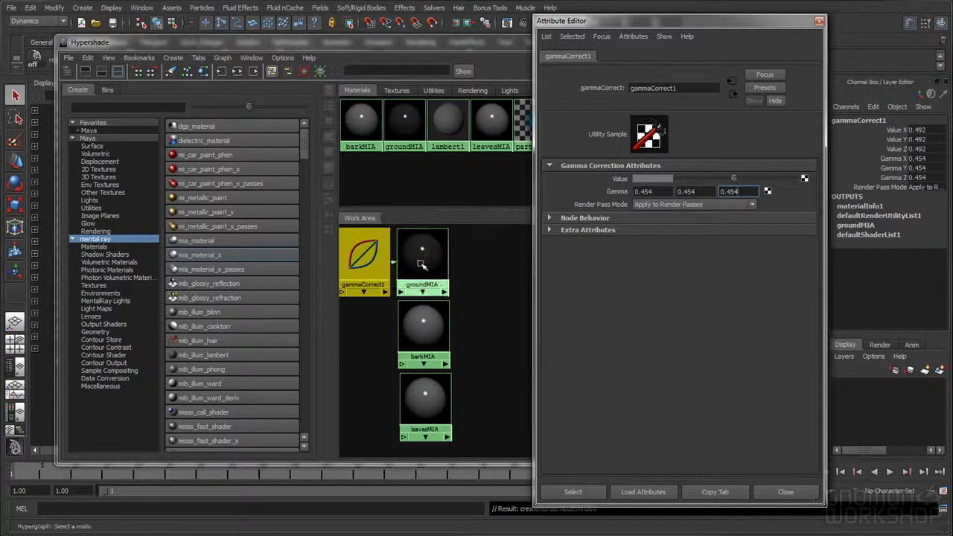
{"action": "left_click", "coordinate": [460, 272]}
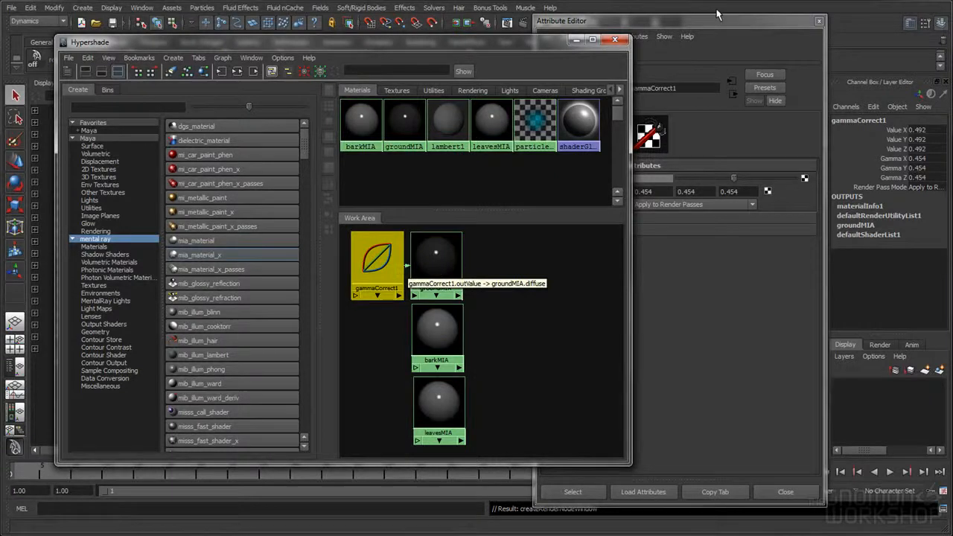
{"action": "left_click", "coordinate": [719, 37]}
{"action": "left_click_drag", "start_coordinate": [734, 181], "coordinate": [719, 182]}
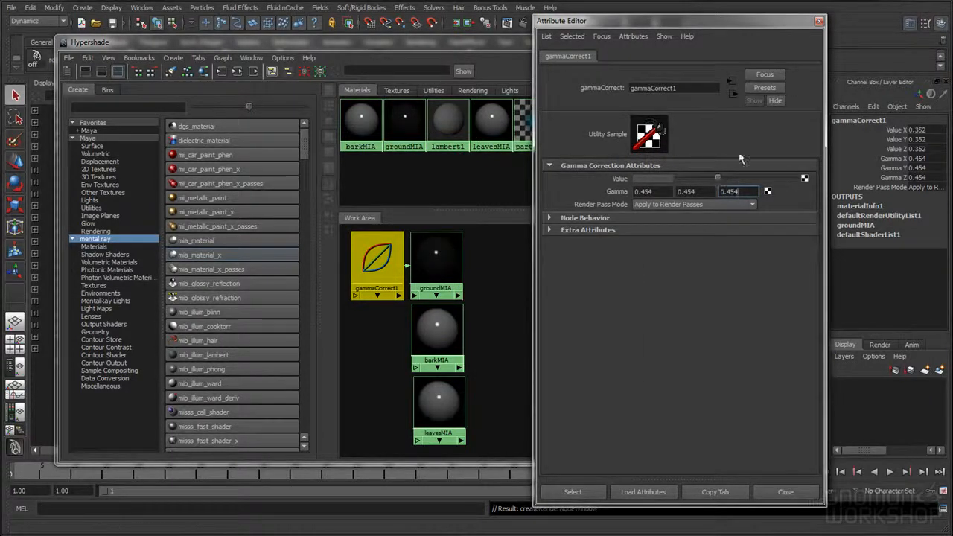
{"action": "left_click", "coordinate": [818, 22]}
- Set groundMIA's reflectivity to 1.0 and its reflection glossiness to 0.2
{"action": "double_click", "coordinate": [456, 273]}
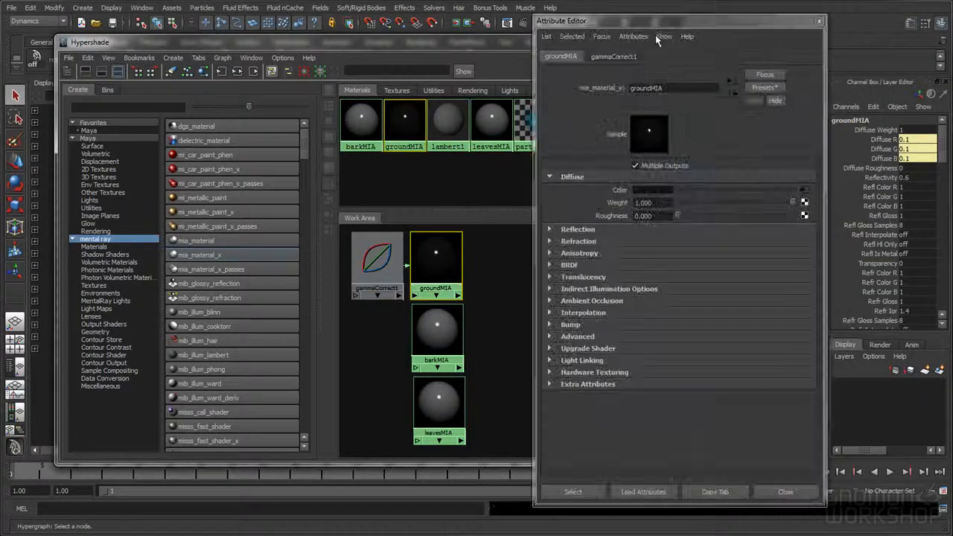
{"action": "left_click_drag", "start_coordinate": [664, 25], "coordinate": [732, 27]}
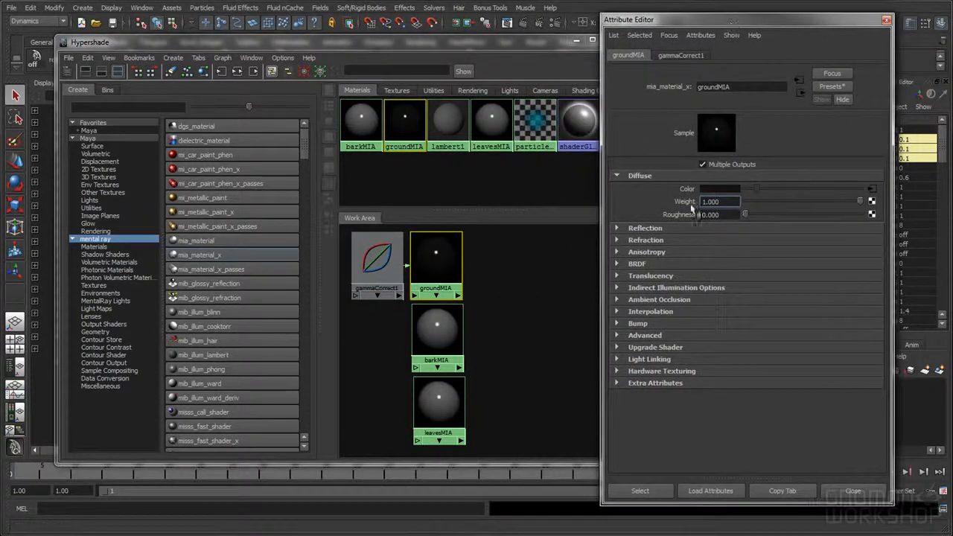
{"action": "left_click", "coordinate": [645, 227]}
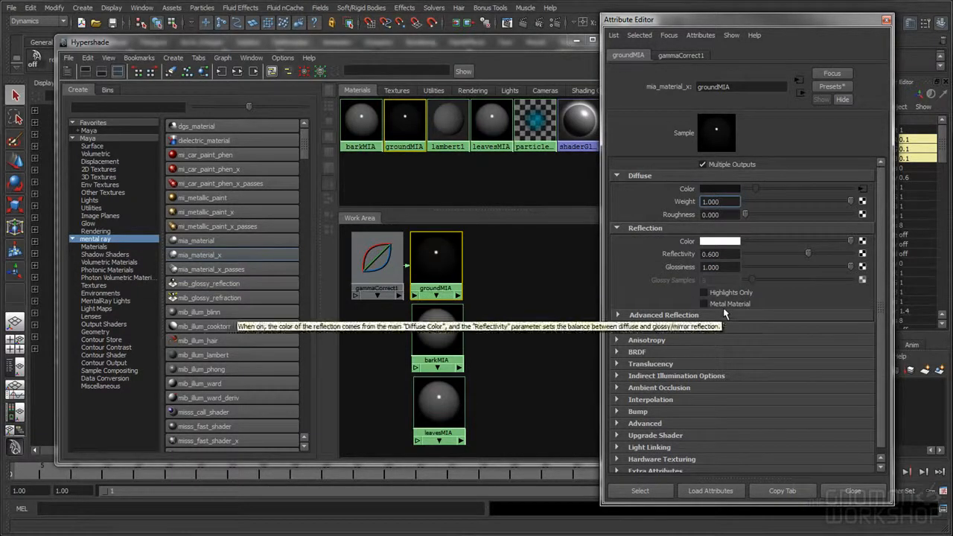
{"action": "left_click_drag", "start_coordinate": [810, 253], "coordinate": [861, 255]}
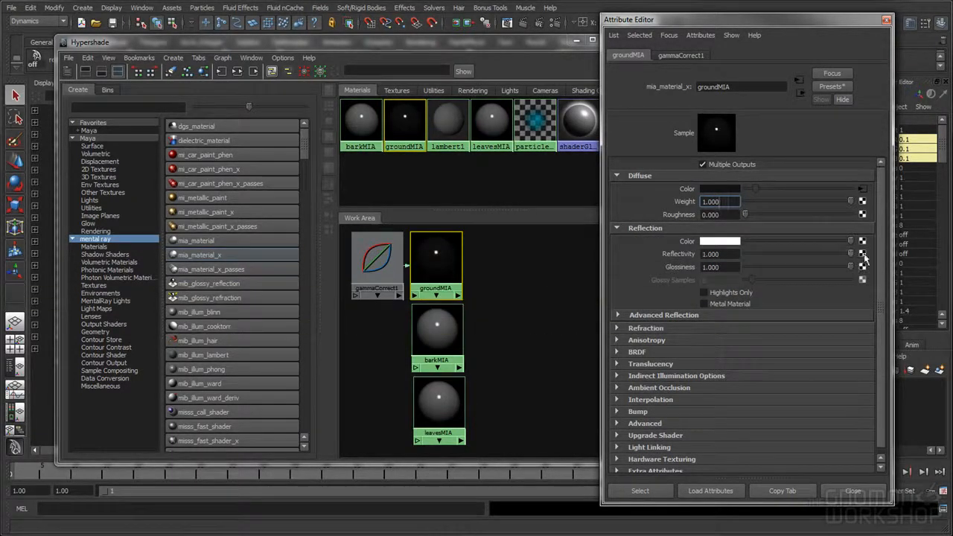
{"action": "left_click", "coordinate": [733, 267]}
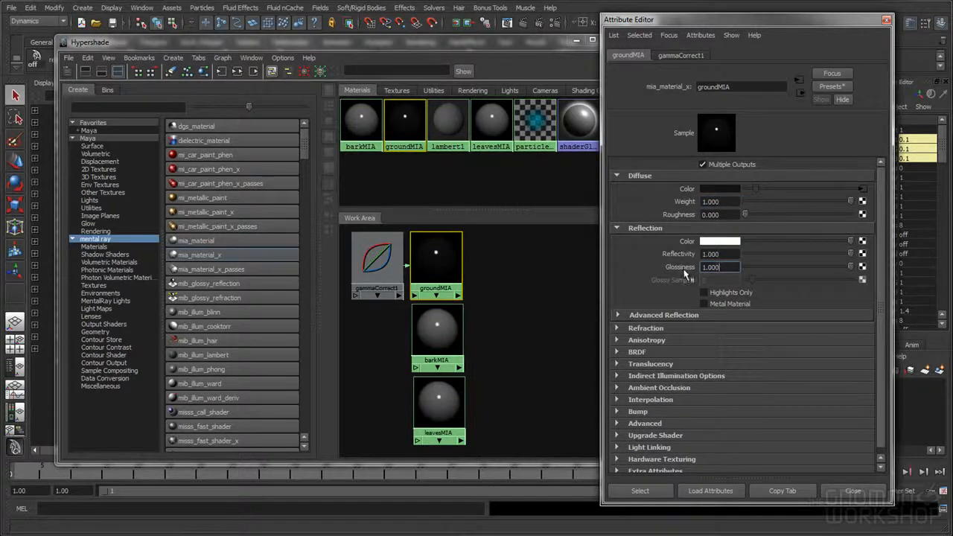
{"action": "double_click", "coordinate": [733, 267]}
{"action": "key", "text": "Return"}
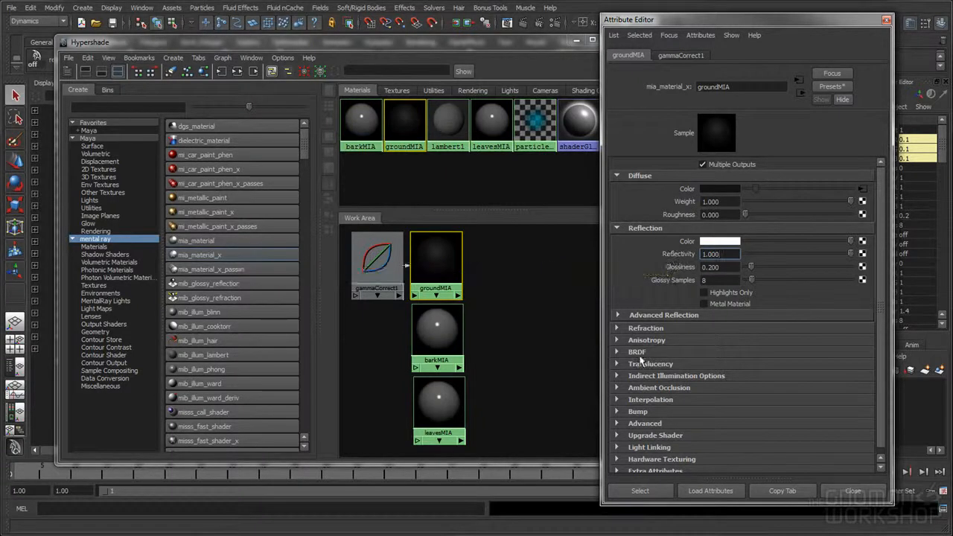
- Set groundMIA's BRDF 0 degree reflection to 0.05 and 90 degree reflection to 0.5
{"action": "left_click", "coordinate": [638, 352]}
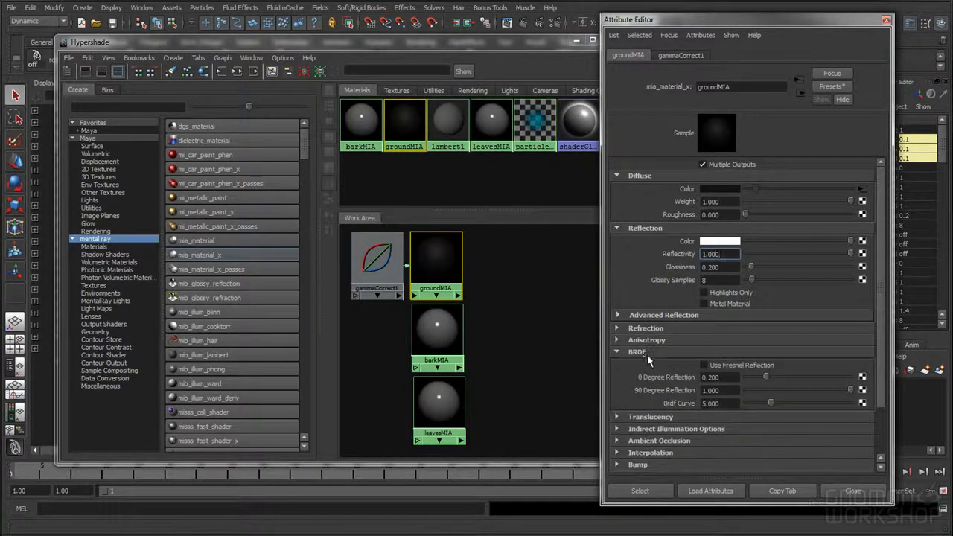
{"action": "left_click", "coordinate": [734, 377]}
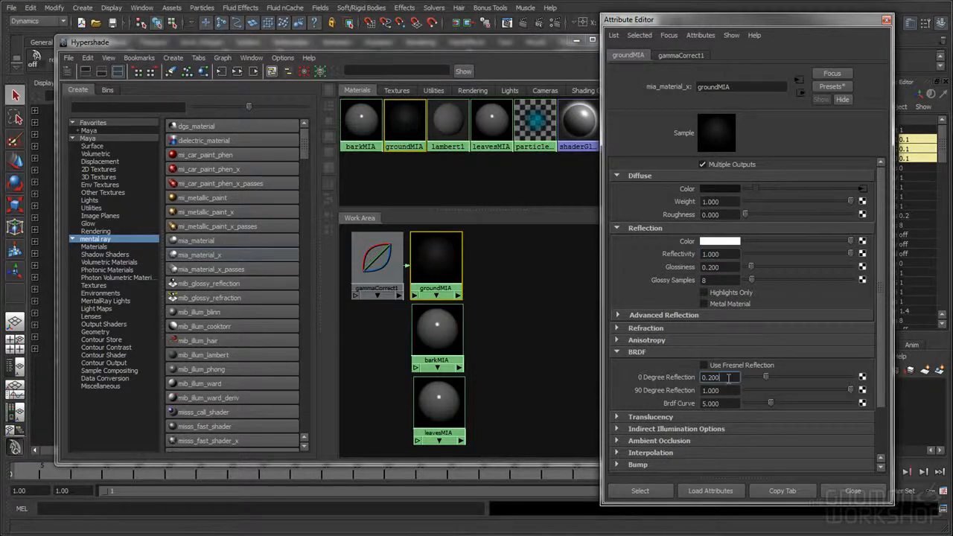
{"action": "left_click_drag", "start_coordinate": [733, 377], "coordinate": [705, 378]}
{"action": "type", "text": ".05"}
{"action": "key", "text": "Return"}
{"action": "double_click", "coordinate": [728, 390]}
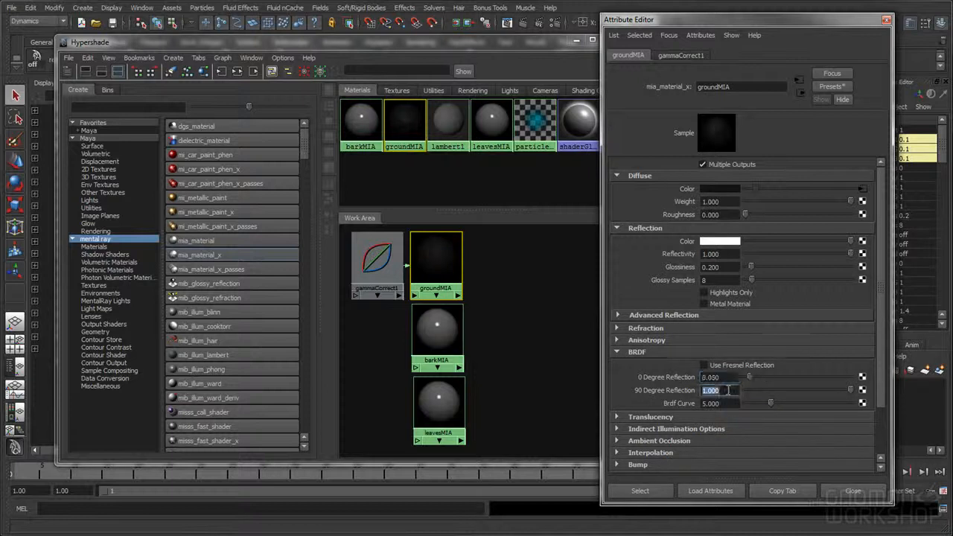
{"action": "left_click", "coordinate": [731, 377]}
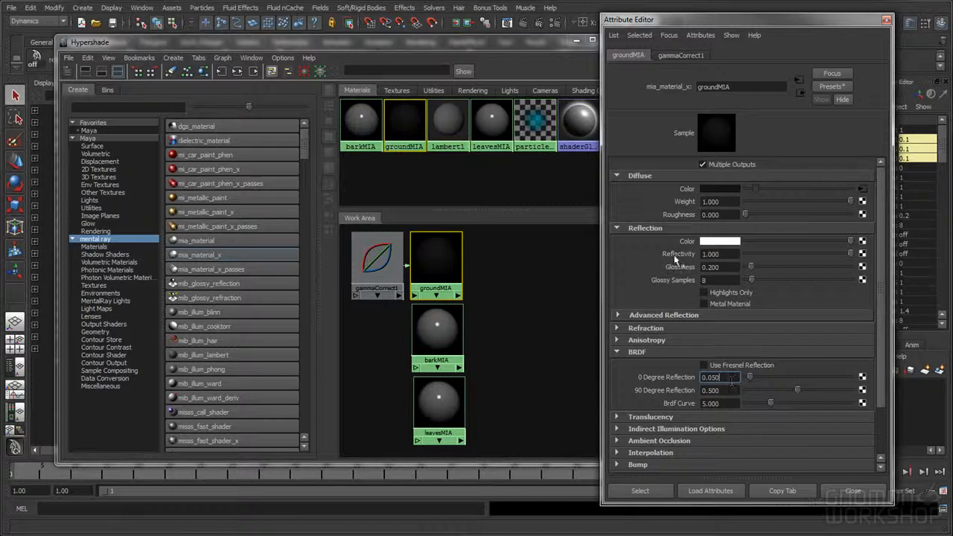
{"action": "left_click", "coordinate": [731, 253]}
{"action": "left_click", "coordinate": [730, 378]}
{"action": "left_click", "coordinate": [712, 266]}
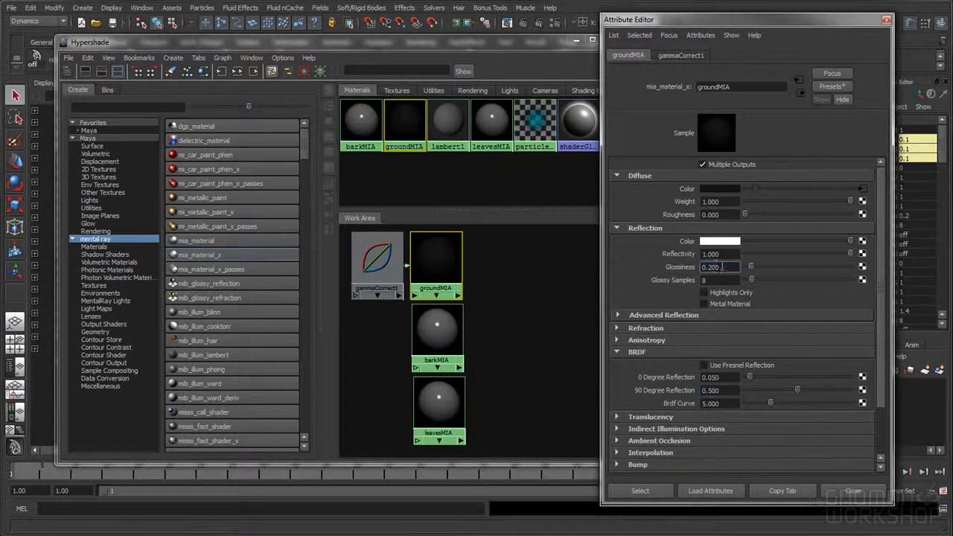
{"action": "left_click", "coordinate": [733, 388]}
{"action": "left_click", "coordinate": [728, 377]}
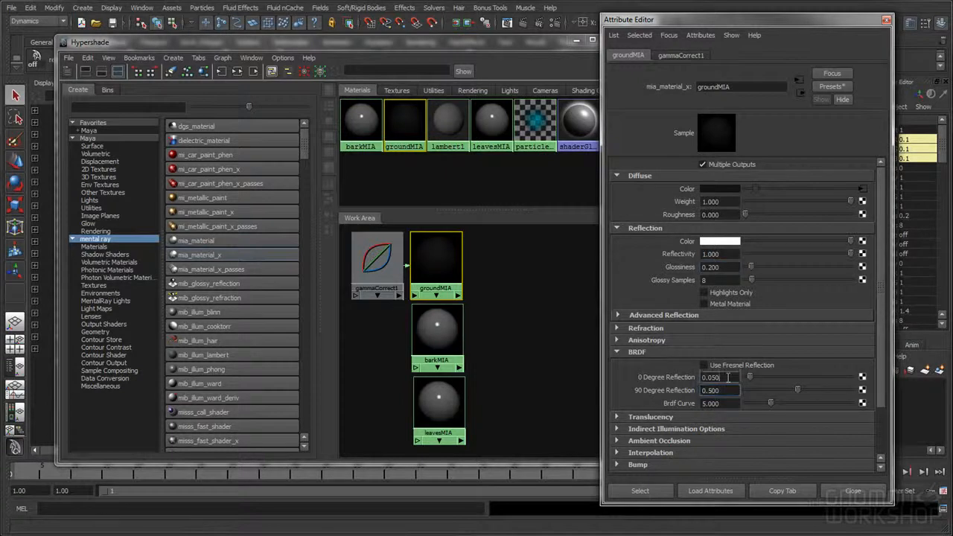
- Enable ambient occlusion on groundMIA and close its attributes
{"action": "left_click", "coordinate": [636, 353]}
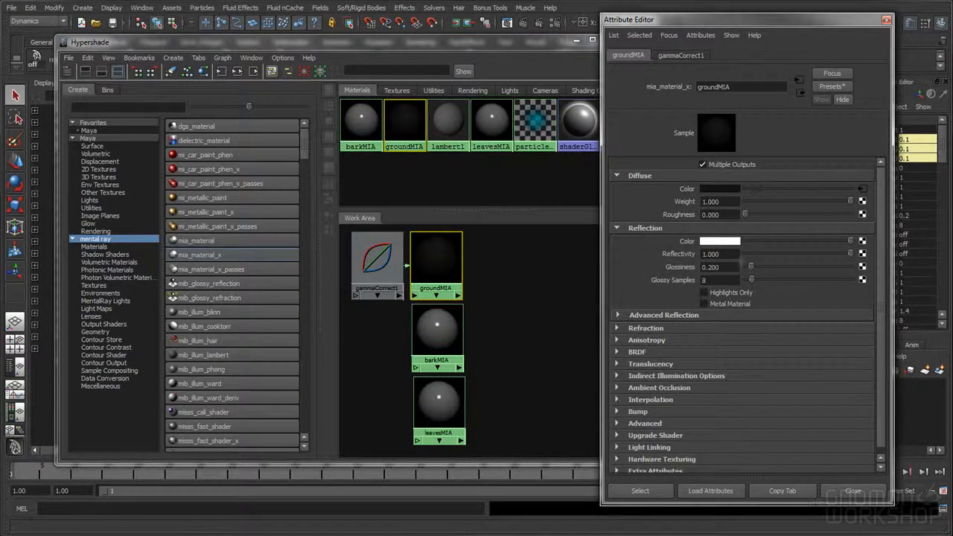
{"action": "left_click", "coordinate": [659, 387]}
{"action": "left_click", "coordinate": [704, 400]}
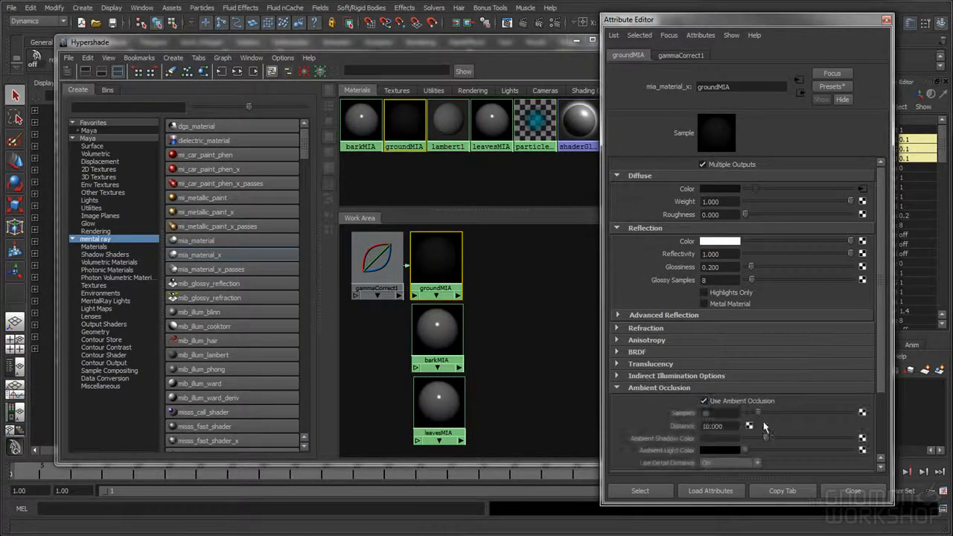
{"action": "scroll", "coordinate": [883, 363], "scroll_direction": "down", "scroll_amount": 1}
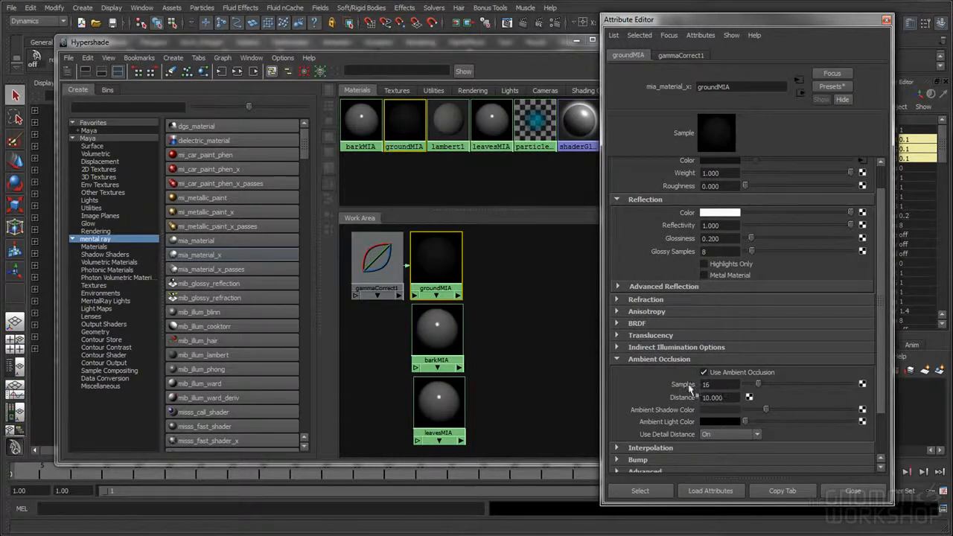
{"action": "left_click", "coordinate": [659, 359]}
{"action": "left_click", "coordinate": [647, 222]}
{"action": "left_click", "coordinate": [640, 176]}
{"action": "left_click", "coordinate": [885, 20]}
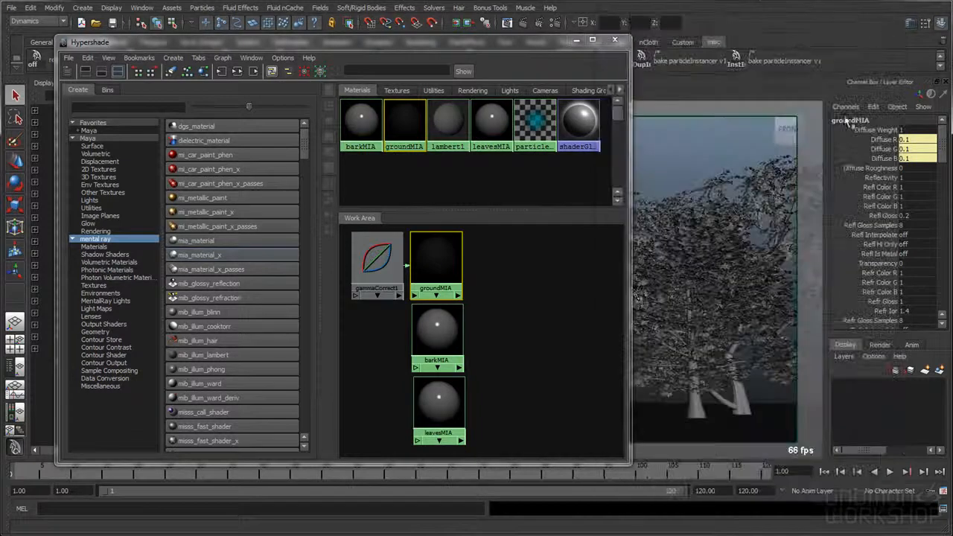
- Connect a new Gamma Correct utility node to barkMIA's diffuse color
{"action": "double_click", "coordinate": [449, 334]}
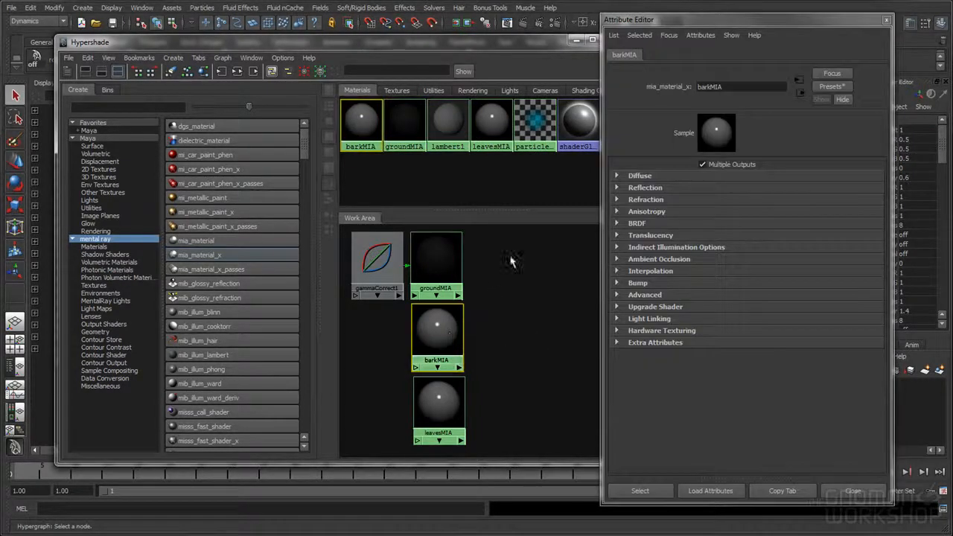
{"action": "left_click", "coordinate": [639, 177]}
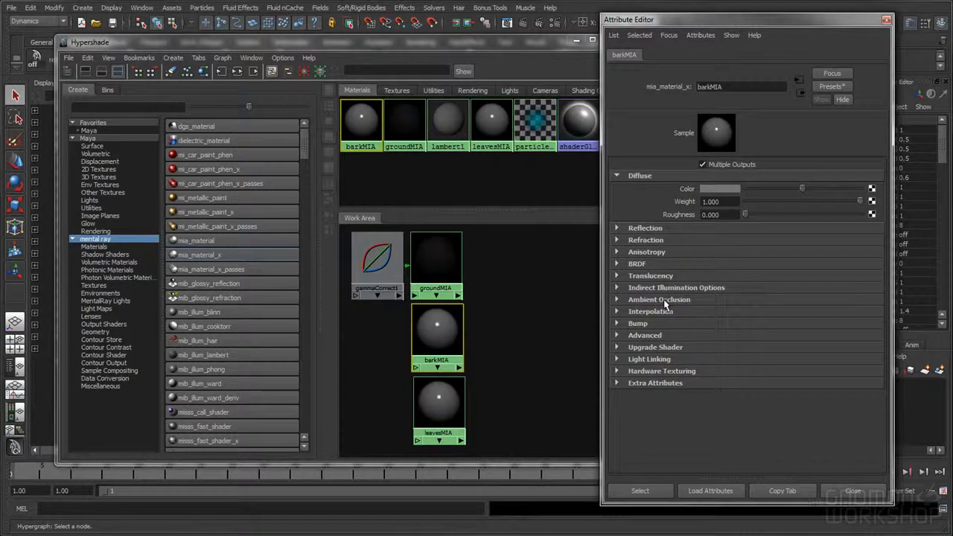
{"action": "left_click", "coordinate": [871, 189]}
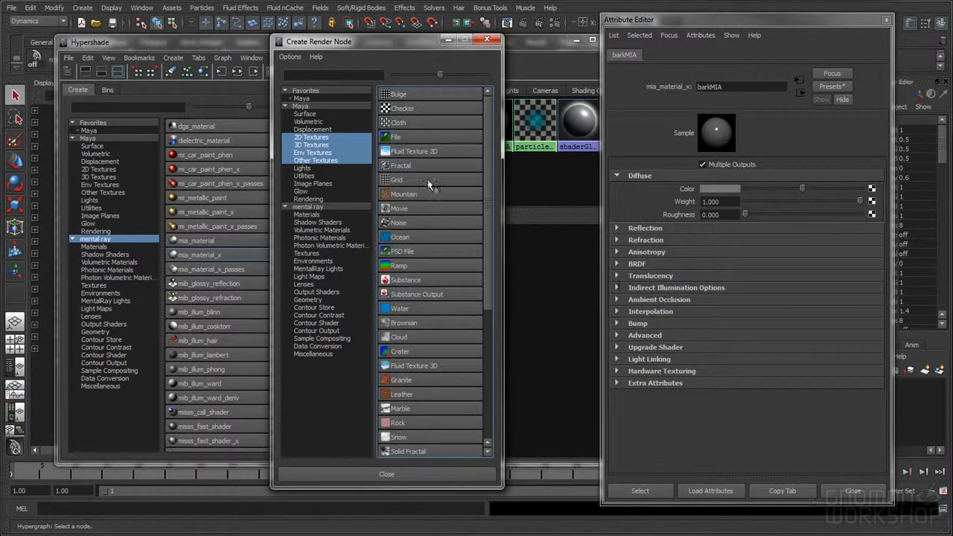
{"action": "left_click", "coordinate": [315, 177]}
{"action": "left_click", "coordinate": [432, 360]}
- Set all three gamma components of the gammaCorrect2 node to 0.454
{"action": "double_click", "coordinate": [725, 190]}
{"action": "type", "text": ".454"}
{"action": "key", "text": "Tab"}
{"action": "type", "text": ".454"}
{"action": "key", "text": "Tab"}
{"action": "type", "text": ".454"}
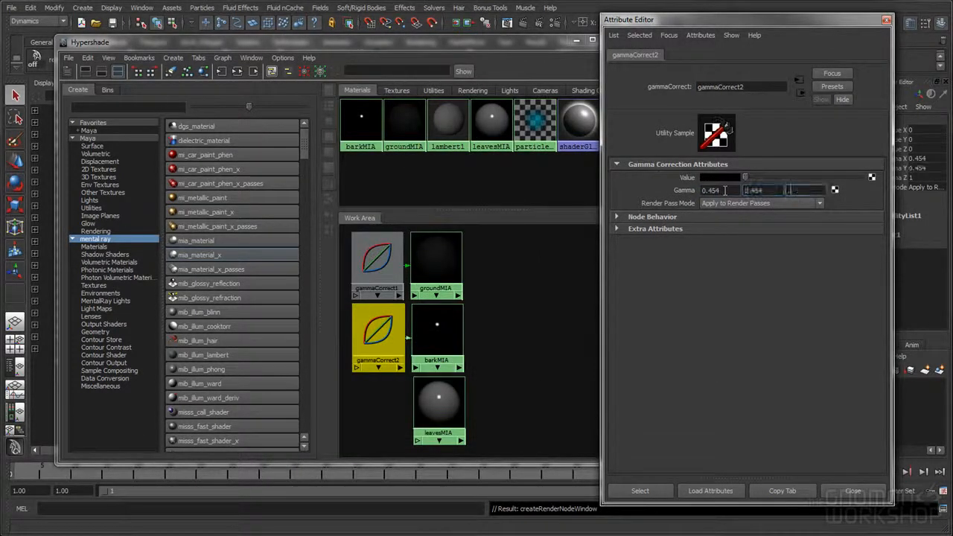
{"action": "key", "text": "Tab"}
{"action": "left_click", "coordinate": [761, 191]}
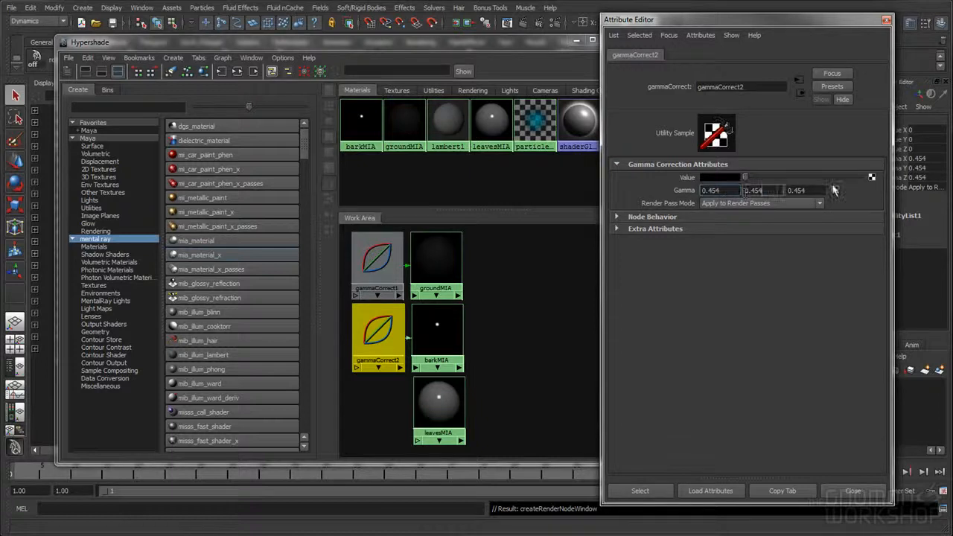
- Connect a new File texture to gammaCorrect2's value and set the texture's effects filter to 0.1
{"action": "left_click", "coordinate": [872, 179]}
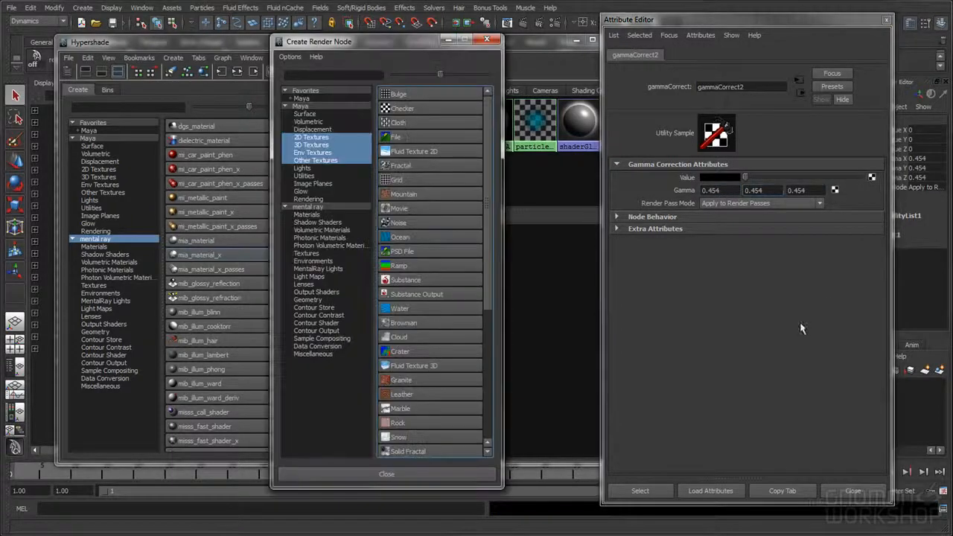
{"action": "left_click", "coordinate": [421, 141]}
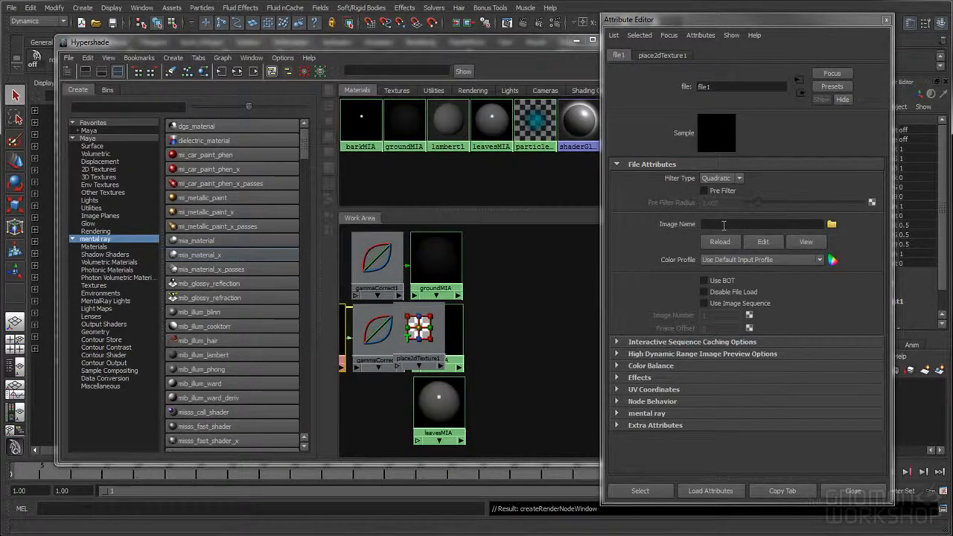
{"action": "left_click", "coordinate": [641, 378]}
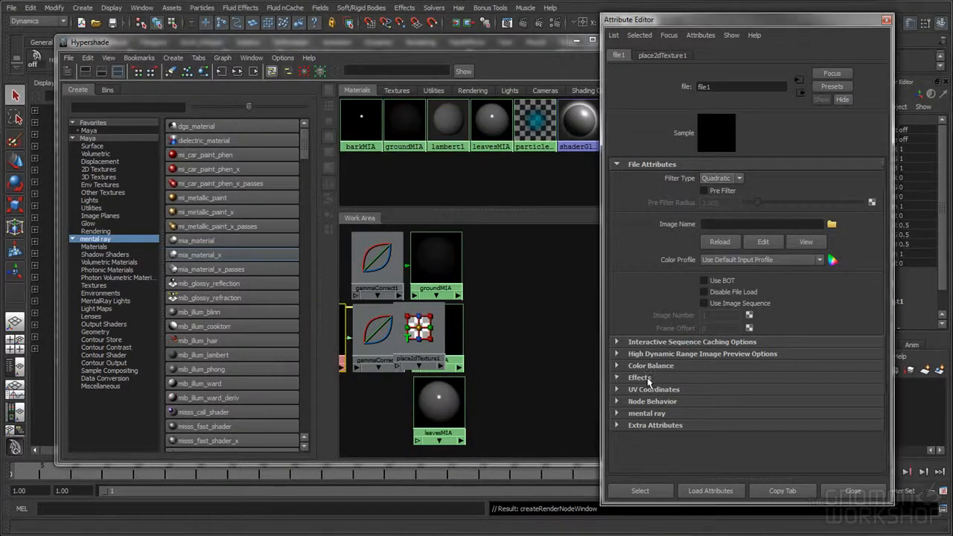
{"action": "scroll", "coordinate": [881, 287], "scroll_direction": "down", "scroll_amount": 1}
{"action": "left_click", "coordinate": [710, 377]}
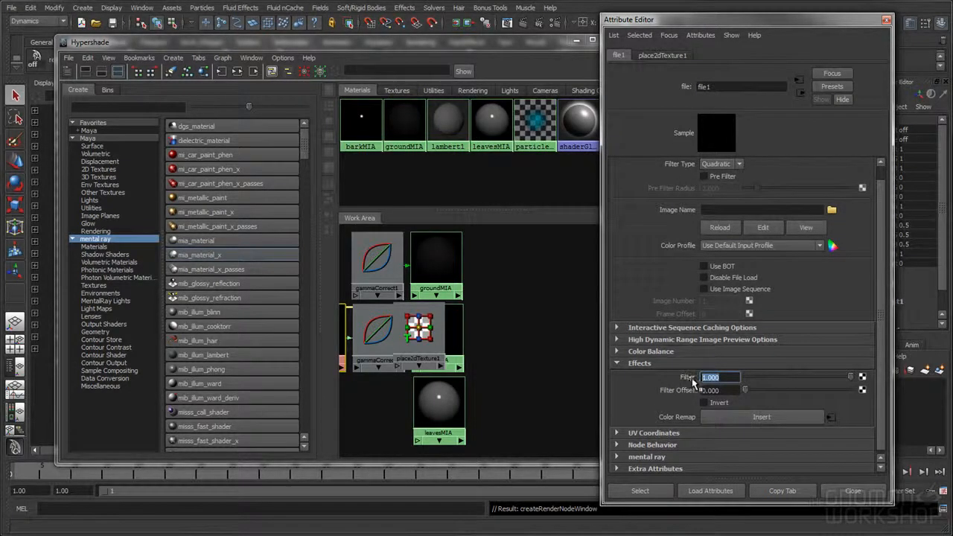
{"action": "type", "text": "0.1"}
{"action": "key", "text": "Return"}
{"action": "left_click_drag", "start_coordinate": [880, 330], "coordinate": [879, 295]}
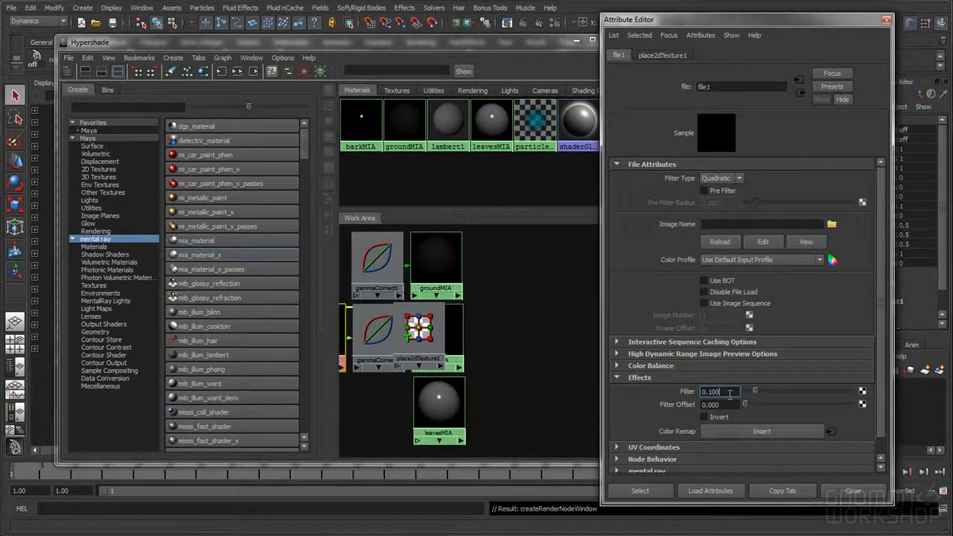
- Load BarkDecidious0143_9_M.jpg from the E: drive's maps\bark folder as the file1 texture image
{"action": "left_click", "coordinate": [830, 224]}
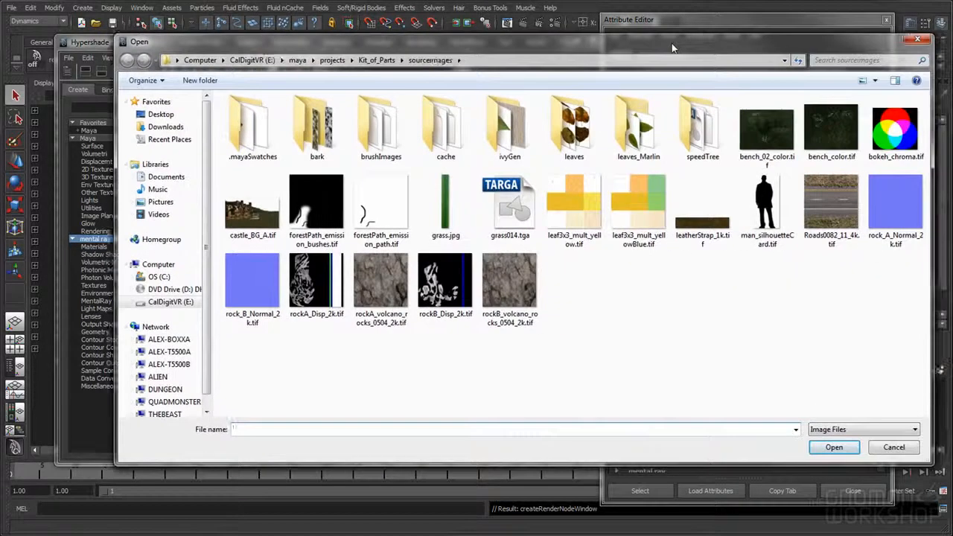
{"action": "left_click", "coordinate": [250, 62]}
{"action": "double_click", "coordinate": [235, 336]}
{"action": "double_click", "coordinate": [250, 153]}
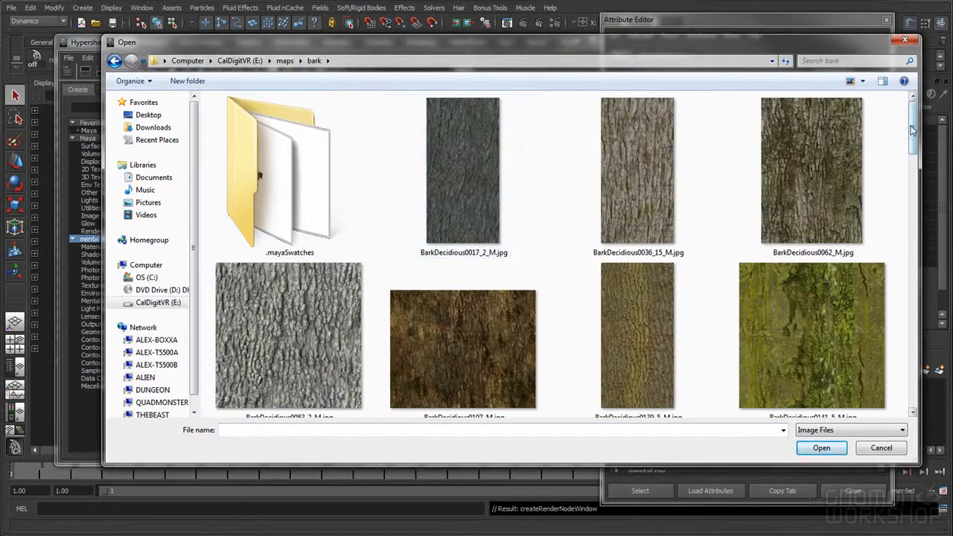
{"action": "scroll", "coordinate": [913, 130], "scroll_direction": "down", "scroll_amount": 6}
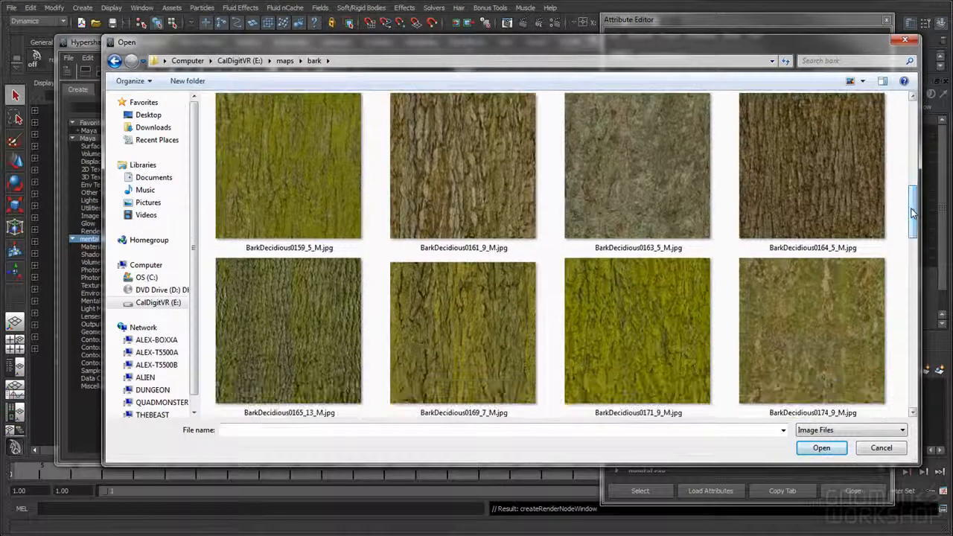
{"action": "scroll", "coordinate": [913, 213], "scroll_direction": "down", "scroll_amount": 5}
{"action": "left_click_drag", "start_coordinate": [914, 267], "coordinate": [914, 176]}
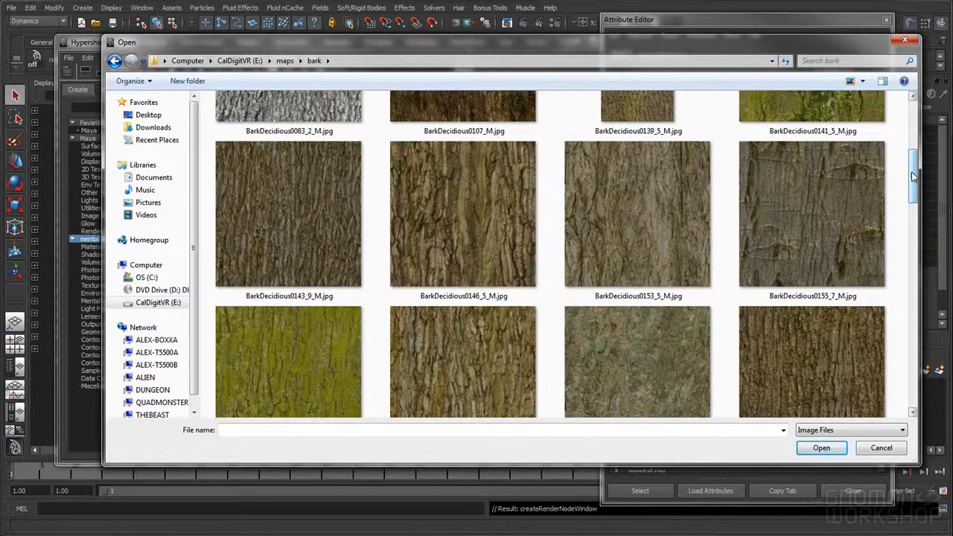
{"action": "mouse_move", "coordinate": [914, 176]}
{"action": "left_mouse_down"}
{"action": "mouse_move", "coordinate": [913, 121]}
{"action": "mouse_move", "coordinate": [917, 170]}
{"action": "left_mouse_up"}
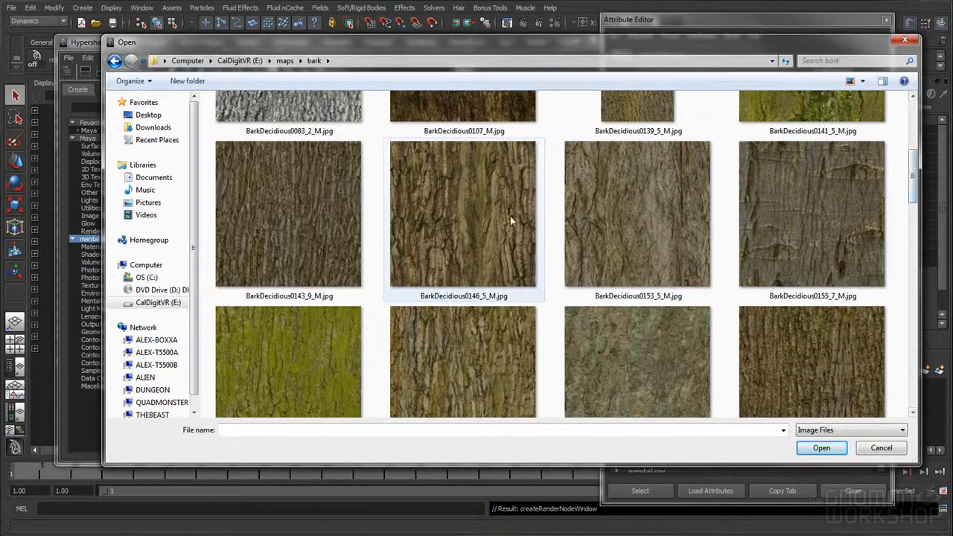
{"action": "mouse_move", "coordinate": [914, 183]}
{"action": "left_mouse_down"}
{"action": "mouse_move", "coordinate": [914, 253]}
{"action": "mouse_move", "coordinate": [909, 169]}
{"action": "left_mouse_up"}
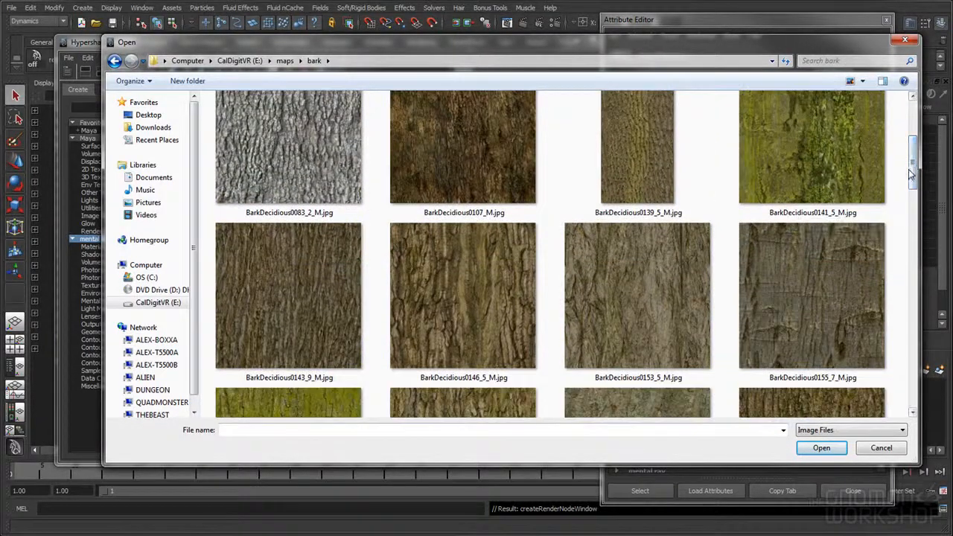
{"action": "left_click", "coordinate": [338, 334]}
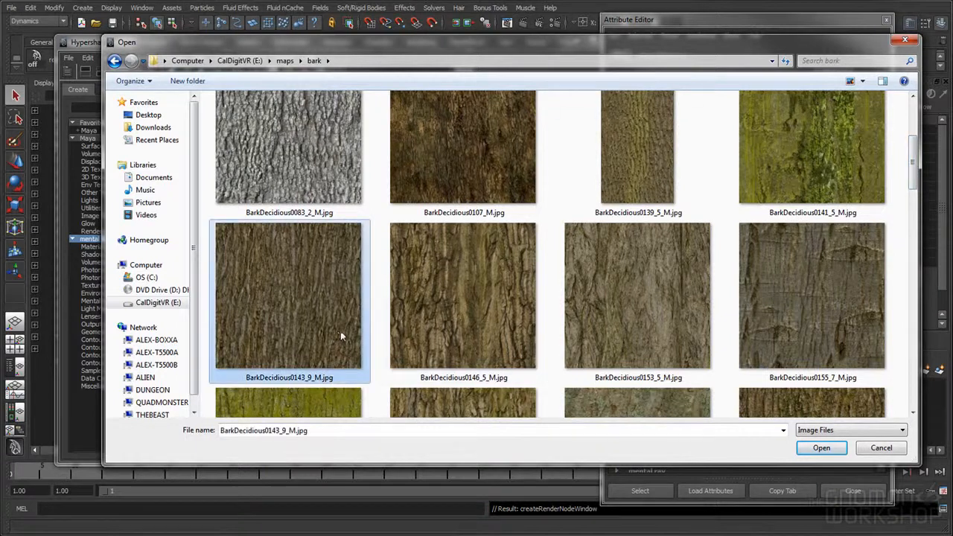
{"action": "double_click", "coordinate": [299, 313]}
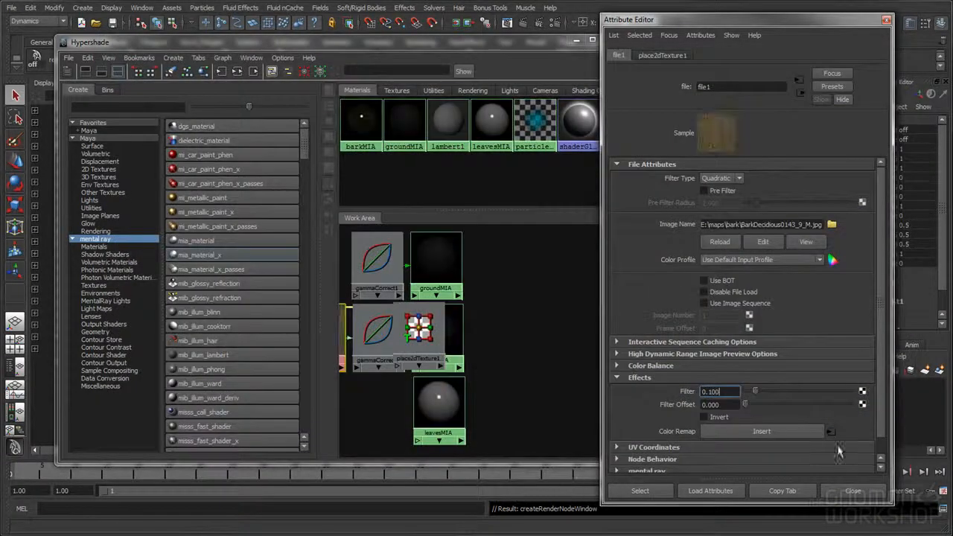
- Close the file1 attributes and place the place2dTexture1 node in front of file1 in the shading network
{"action": "left_click", "coordinate": [852, 490]}
{"action": "key", "text": "a"}
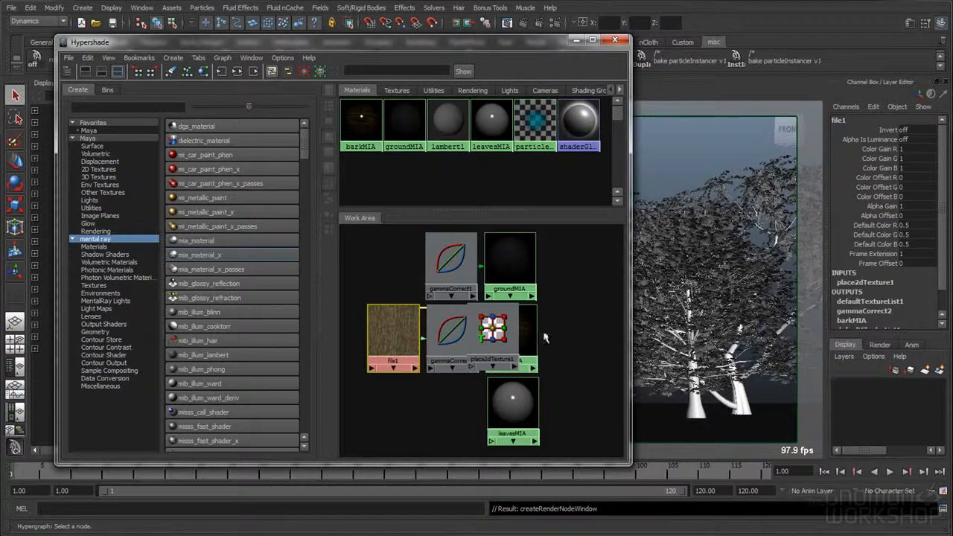
{"action": "left_click_drag", "start_coordinate": [488, 331], "coordinate": [366, 335]}
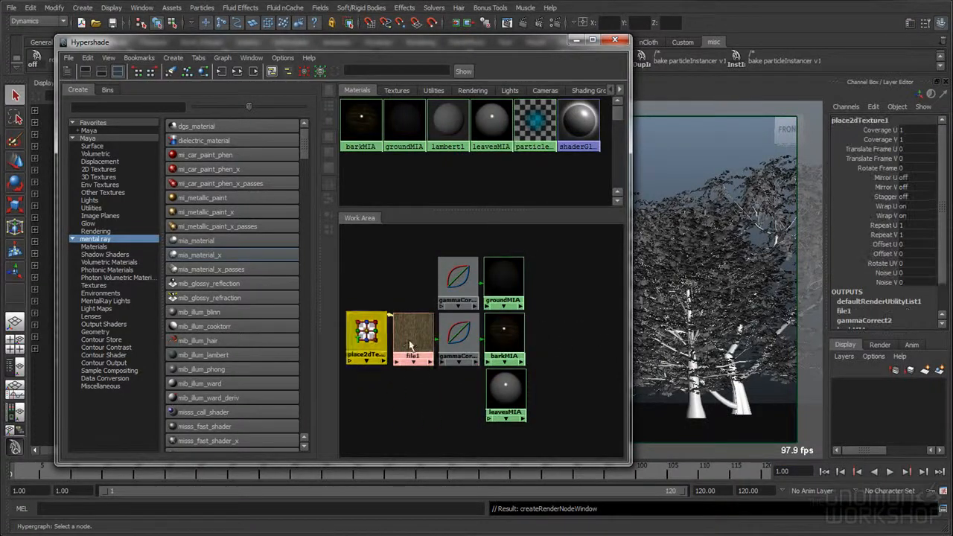
{"action": "middle_click_drag", "start_coordinate": [408, 346], "coordinate": [447, 342], "text": "alt"}
{"action": "left_click", "coordinate": [445, 340]}
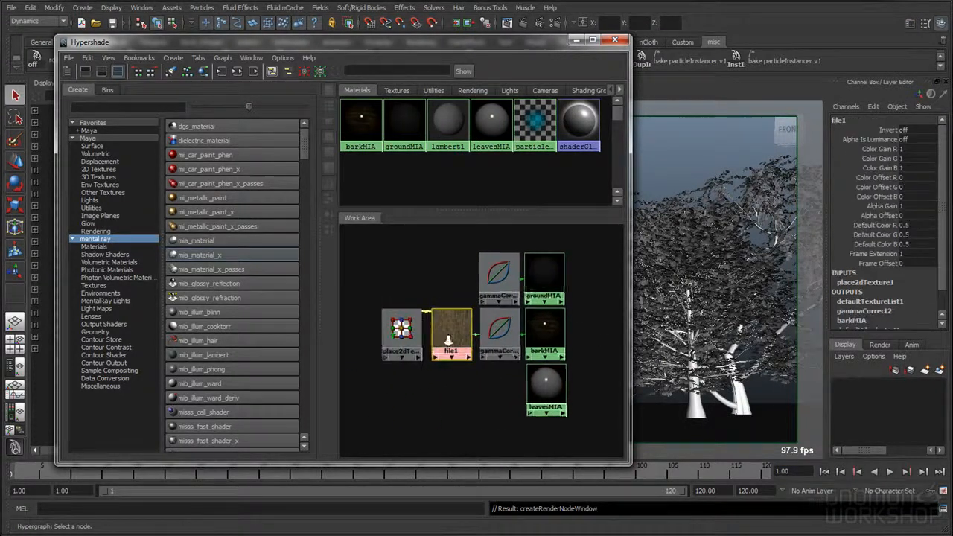
{"action": "right_click_drag", "start_coordinate": [444, 340], "coordinate": [499, 345], "text": "alt"}
{"action": "middle_click_drag", "start_coordinate": [491, 343], "coordinate": [484, 340], "text": "alt"}
{"action": "right_click_drag", "start_coordinate": [484, 340], "coordinate": [472, 334], "text": "alt"}
{"action": "middle_click_drag", "start_coordinate": [471, 335], "coordinate": [478, 337], "text": "alt"}
- Set barkMIA's diffuse roughness to 0.1
{"action": "double_click", "coordinate": [584, 341]}
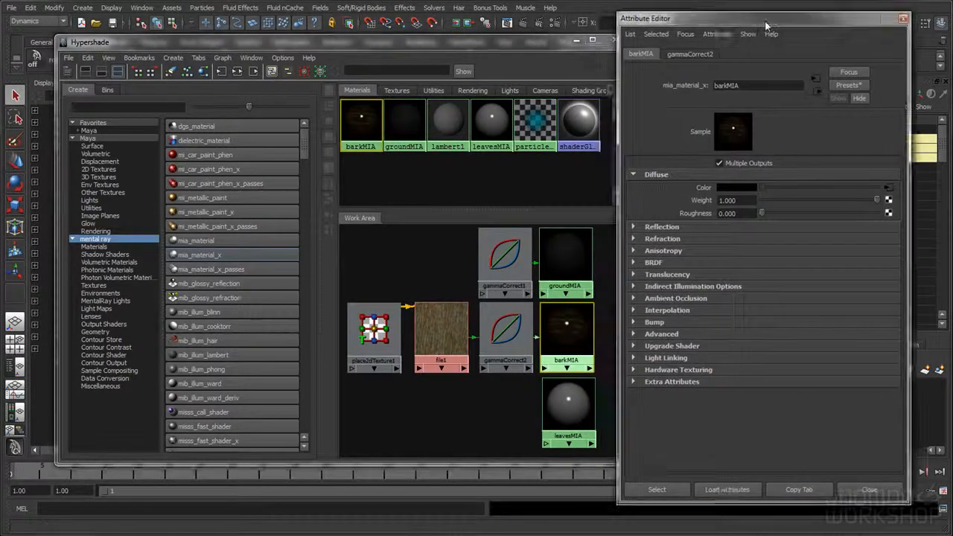
{"action": "left_click", "coordinate": [752, 213]}
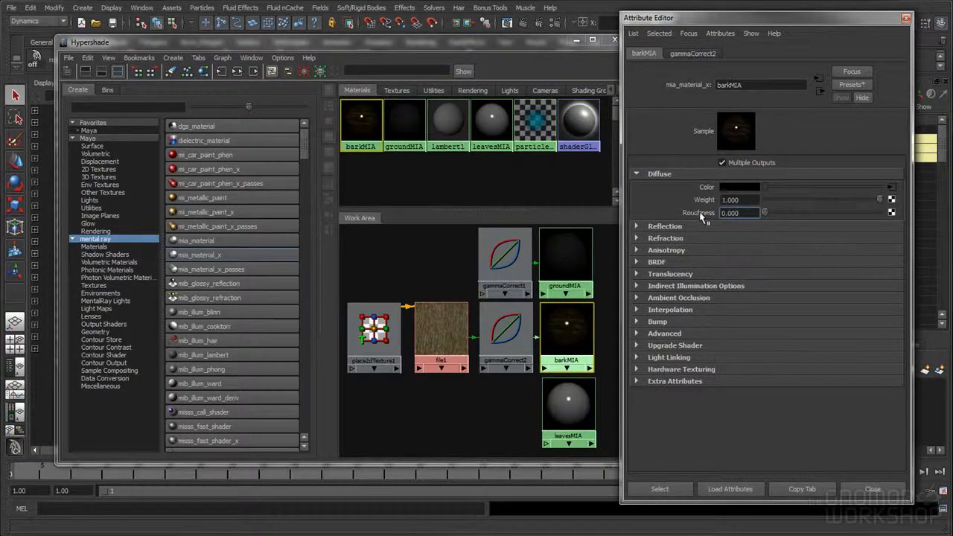
{"action": "double_click", "coordinate": [751, 213]}
{"action": "type", "text": ".1"}
{"action": "left_click", "coordinate": [751, 198]}
{"action": "double_click", "coordinate": [746, 212]}
- Set barkMIA's reflectivity to 1 and its reflection glossiness to 0.2
{"action": "left_click", "coordinate": [664, 227]}
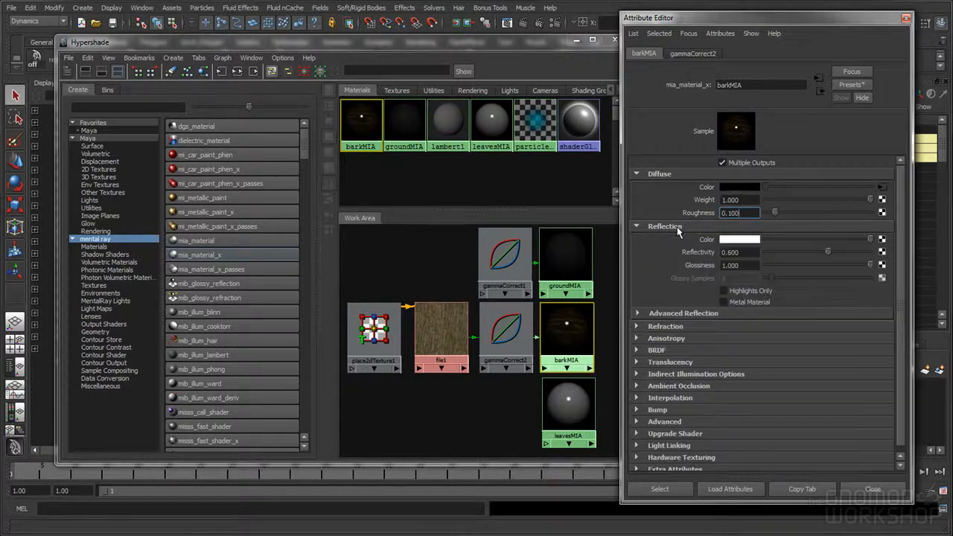
{"action": "double_click", "coordinate": [759, 266]}
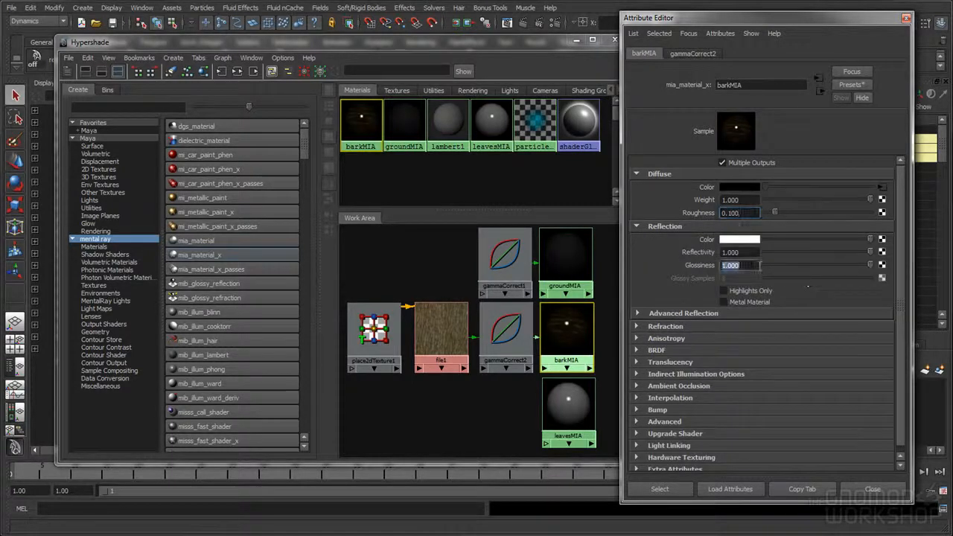
{"action": "type", "text": ".2"}
{"action": "key", "text": "Return"}
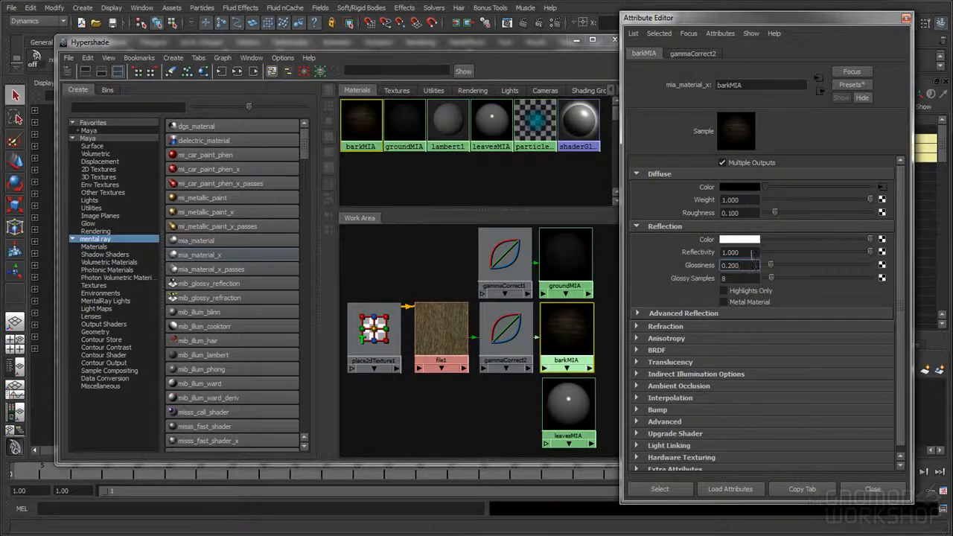
- Try sharper and blurrier reflection glossiness values on barkMIA and return the glossiness to 0.2
{"action": "left_click", "coordinate": [749, 265]}
{"action": "left_click", "coordinate": [752, 252]}
{"action": "left_click", "coordinate": [750, 265]}
{"action": "left_click_drag", "start_coordinate": [770, 265], "coordinate": [840, 267]}
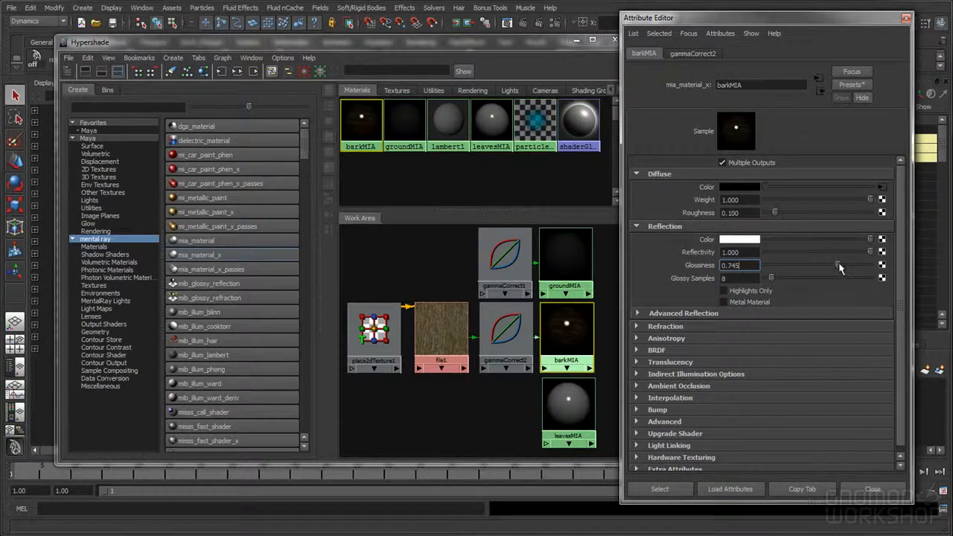
{"action": "left_click_drag", "start_coordinate": [839, 268], "coordinate": [788, 269]}
{"action": "double_click", "coordinate": [755, 265]}
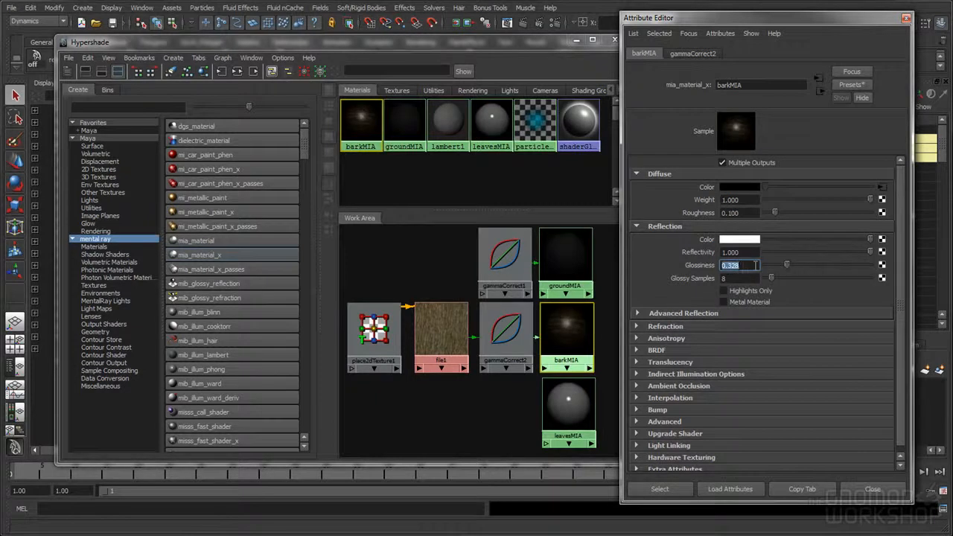
{"action": "type", "text": ".2"}
{"action": "key", "text": "Return"}
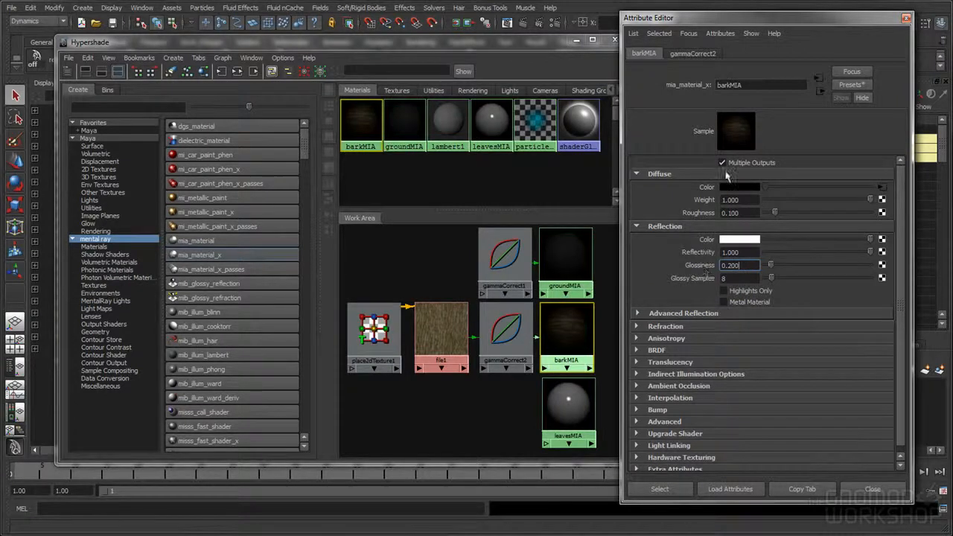
- In barkMIA's BRDF settings, set the 0 degree reflection to 0.05 and the 90 degree reflection to 0.5
{"action": "left_click", "coordinate": [657, 350]}
{"action": "double_click", "coordinate": [748, 377]}
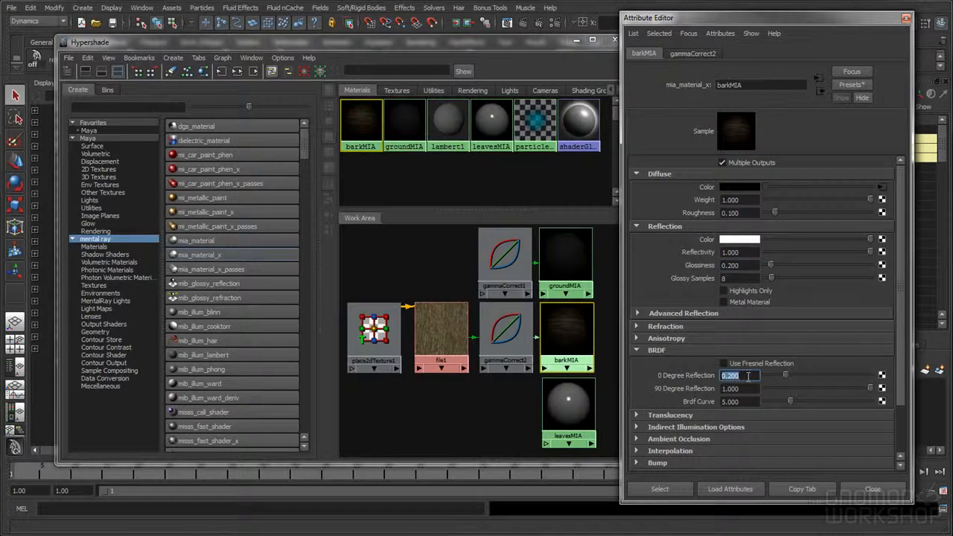
{"action": "type", "text": ".05"}
{"action": "key", "text": "Return"}
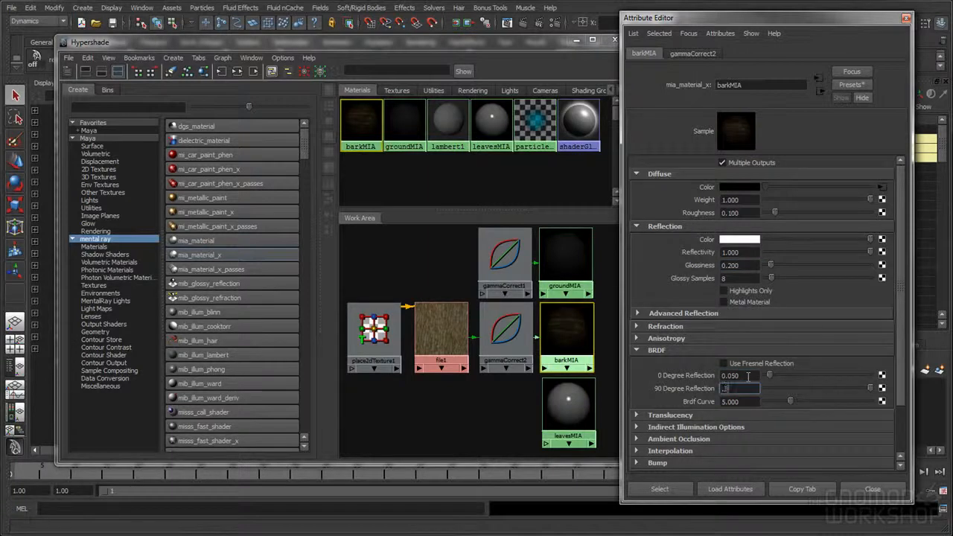
{"action": "left_click", "coordinate": [746, 389]}
{"action": "left_click", "coordinate": [749, 377]}
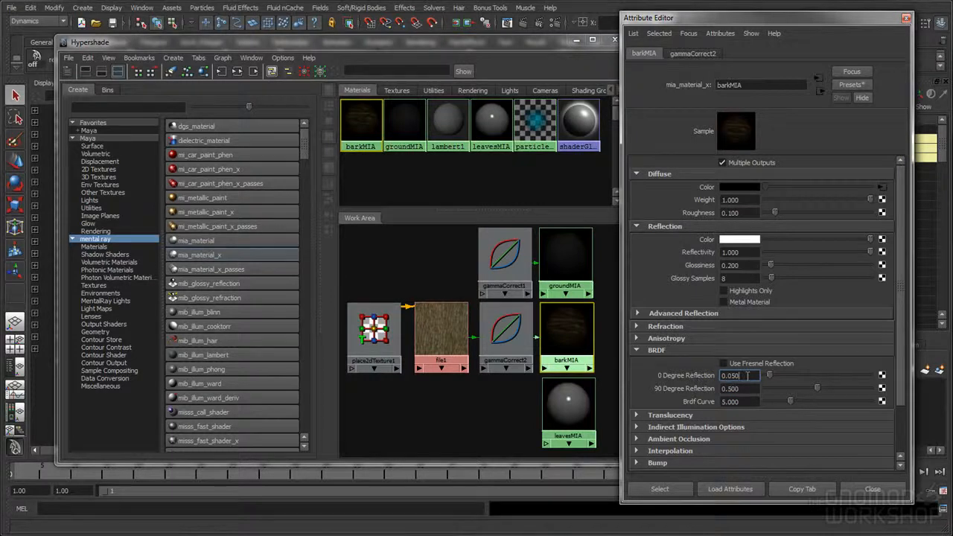
{"action": "left_click", "coordinate": [742, 388]}
{"action": "left_click", "coordinate": [746, 265]}
{"action": "left_click", "coordinate": [748, 376]}
{"action": "left_click", "coordinate": [748, 389]}
- Enable ambient occlusion on barkMIA and collapse its Ambient Occlusion and BRDF sections
{"action": "left_click", "coordinate": [694, 441]}
{"action": "left_click", "coordinate": [724, 451]}
{"action": "mouse_move", "coordinate": [898, 335]}
{"action": "left_mouse_down"}
{"action": "mouse_move", "coordinate": [898, 380]}
{"action": "mouse_move", "coordinate": [899, 324]}
{"action": "mouse_move", "coordinate": [899, 381]}
{"action": "mouse_move", "coordinate": [902, 337]}
{"action": "left_mouse_up"}
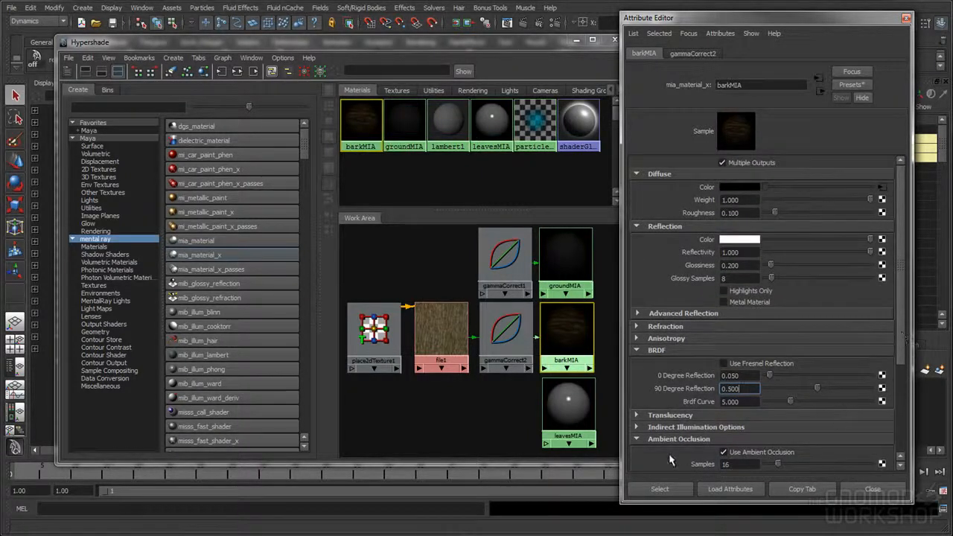
{"action": "left_click", "coordinate": [675, 439]}
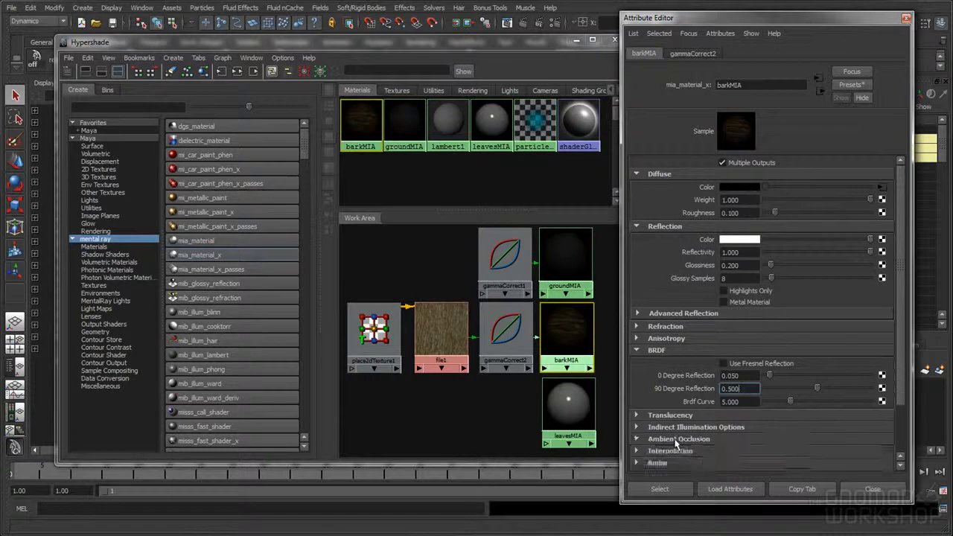
{"action": "left_click", "coordinate": [664, 352]}
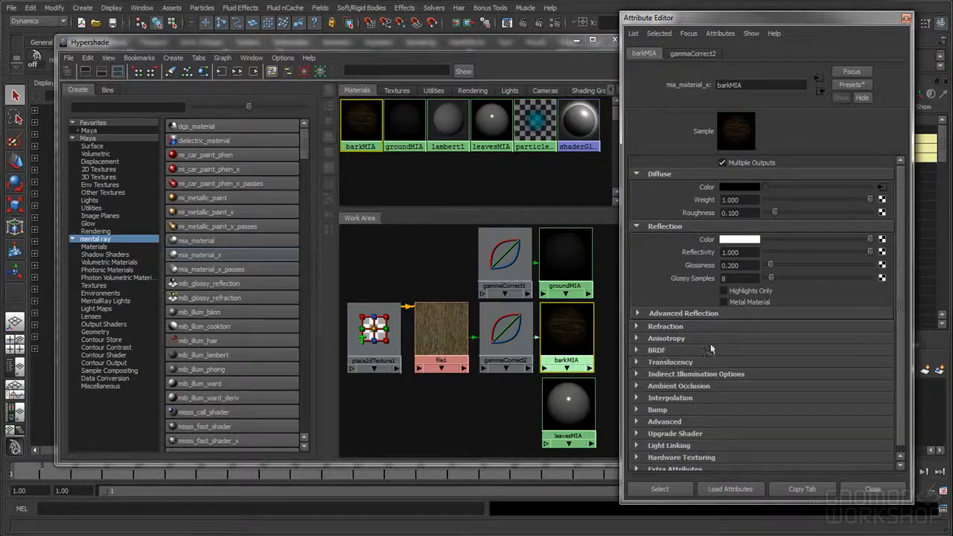
{"action": "left_click", "coordinate": [676, 227]}
{"action": "left_click", "coordinate": [674, 228]}
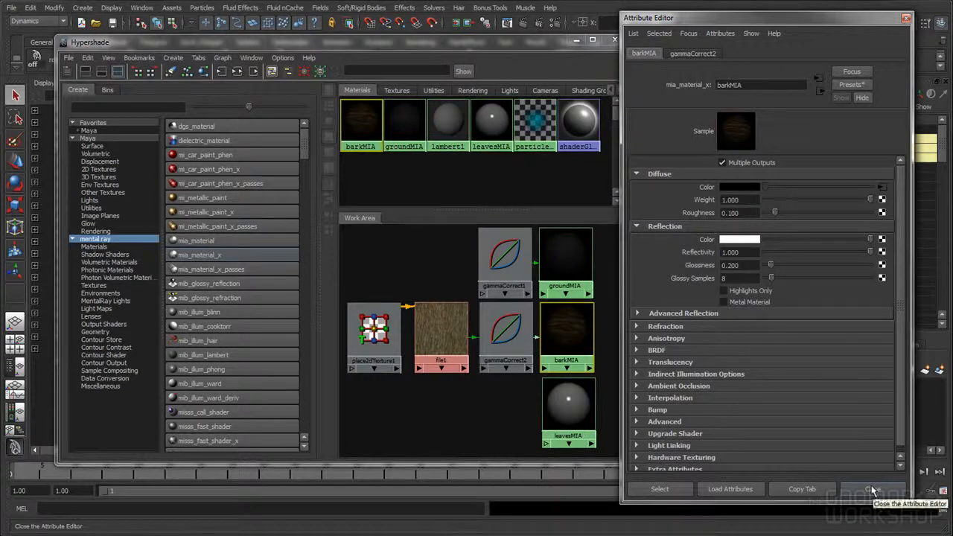
- Enlarge the Hypershade work area and move the leavesMIA node farther below barkMIA
{"action": "left_click", "coordinate": [443, 330]}
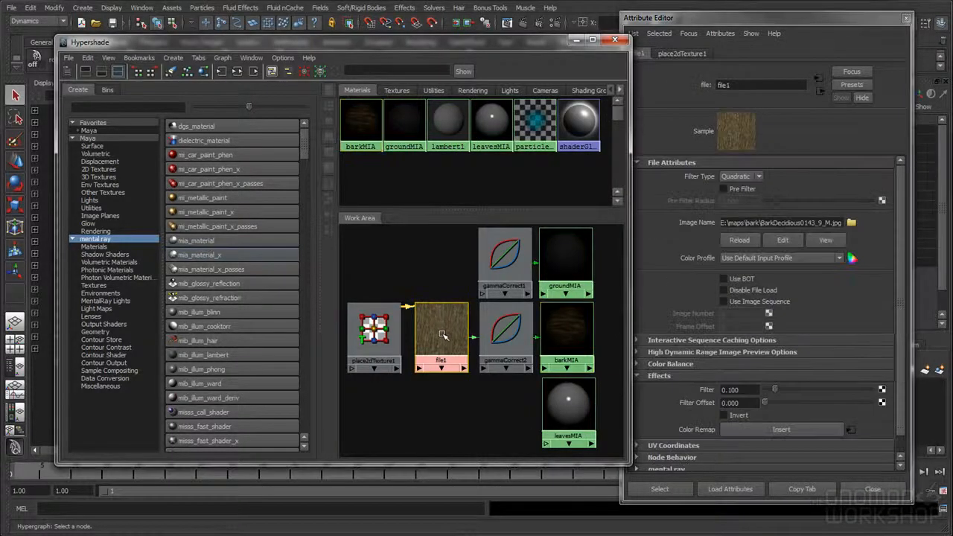
{"action": "left_click", "coordinate": [872, 488]}
{"action": "scroll", "coordinate": [481, 341], "scroll_direction": "down", "scroll_amount": 2}
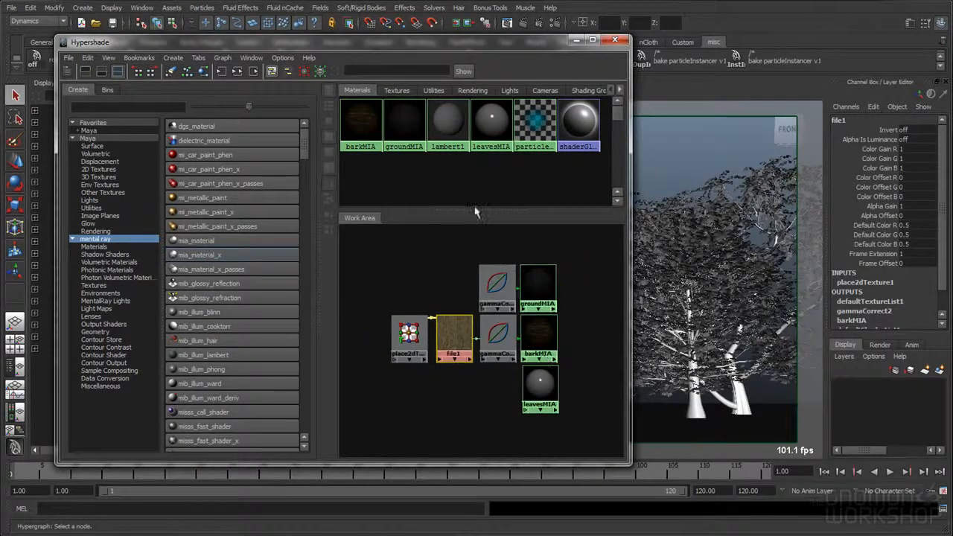
{"action": "left_click_drag", "start_coordinate": [473, 208], "coordinate": [473, 166]}
{"action": "left_click_drag", "start_coordinate": [321, 219], "coordinate": [309, 223]}
{"action": "scroll", "coordinate": [473, 329], "scroll_direction": "up", "scroll_amount": 1}
{"action": "left_click_drag", "start_coordinate": [556, 328], "coordinate": [555, 396]}
{"action": "scroll", "coordinate": [555, 396], "scroll_direction": "down", "scroll_amount": 2}
- Insert a color remap on the file1 bark texture through its effects settings
{"action": "double_click", "coordinate": [448, 302]}
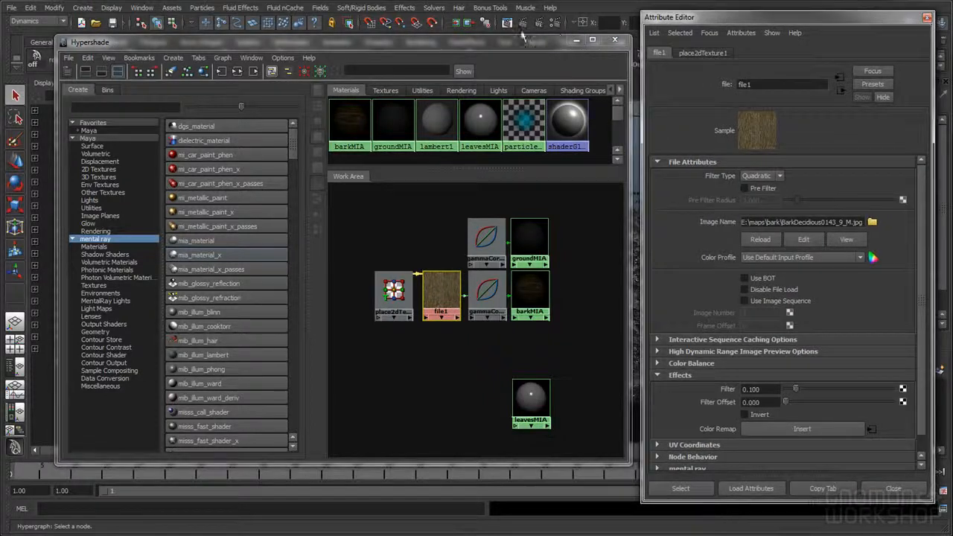
{"action": "left_click_drag", "start_coordinate": [495, 47], "coordinate": [477, 48]}
{"action": "left_click_drag", "start_coordinate": [740, 22], "coordinate": [735, 23]}
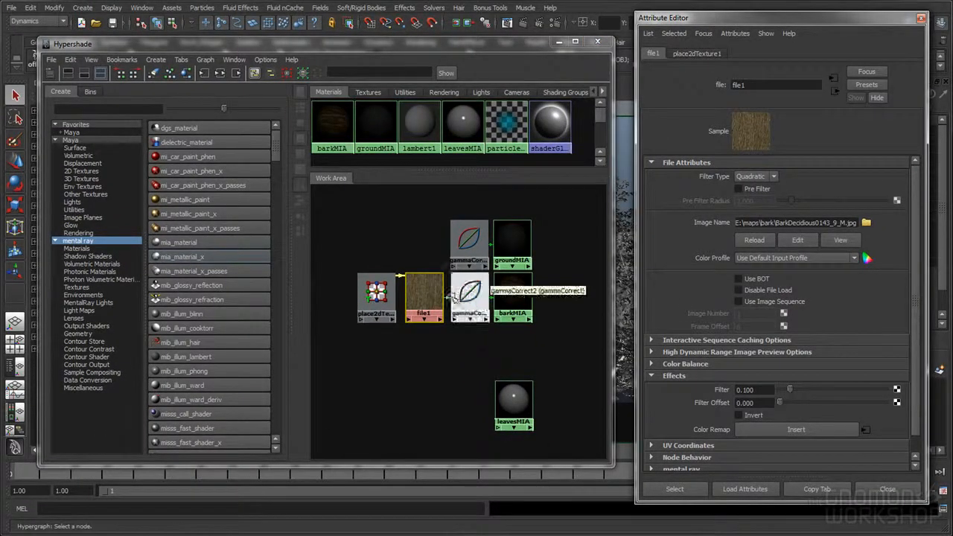
{"action": "scroll", "coordinate": [706, 336], "scroll_direction": "down", "scroll_amount": 1}
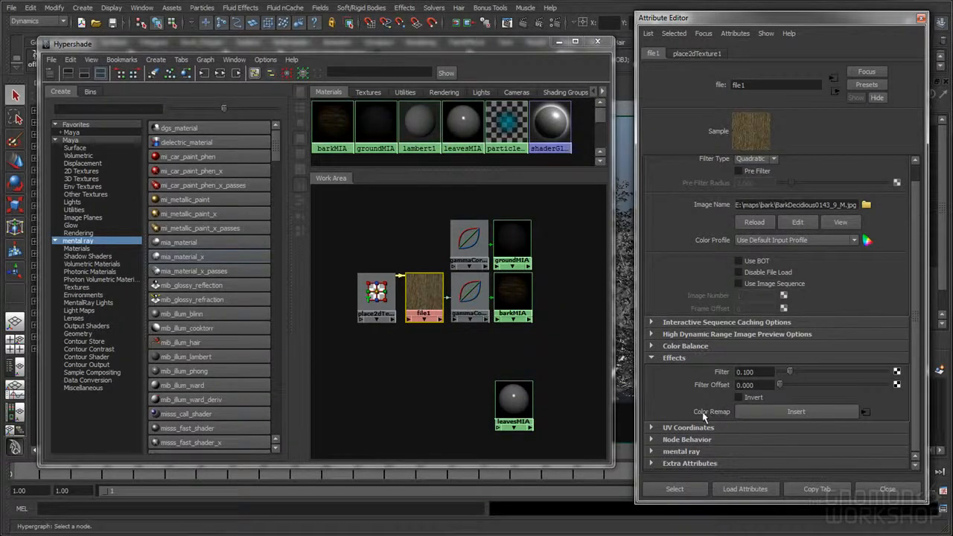
{"action": "left_click", "coordinate": [787, 414]}
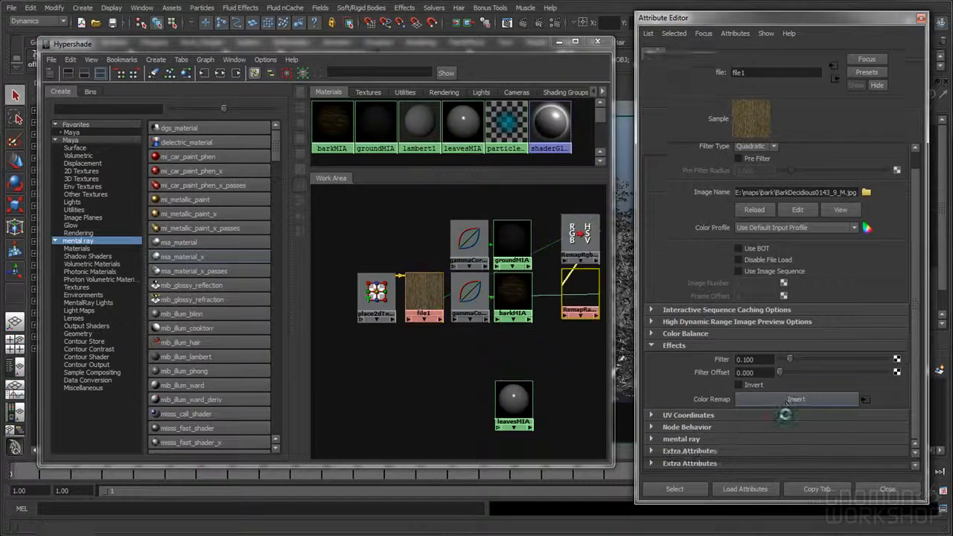
- Arrange the RemapRgbToHsv1 and RemapRamp1 nodes side by side below file1 in the shading network
{"action": "left_click_drag", "start_coordinate": [506, 348], "coordinate": [432, 346]}
{"action": "left_click_drag", "start_coordinate": [583, 298], "coordinate": [492, 355]}
{"action": "scroll", "coordinate": [448, 339], "scroll_direction": "down", "scroll_amount": 1}
{"action": "left_click_drag", "start_coordinate": [344, 252], "coordinate": [378, 300]}
{"action": "left_click", "coordinate": [445, 347]}
{"action": "left_click_drag", "start_coordinate": [444, 347], "coordinate": [419, 351]}
{"action": "left_click_drag", "start_coordinate": [480, 349], "coordinate": [454, 350]}
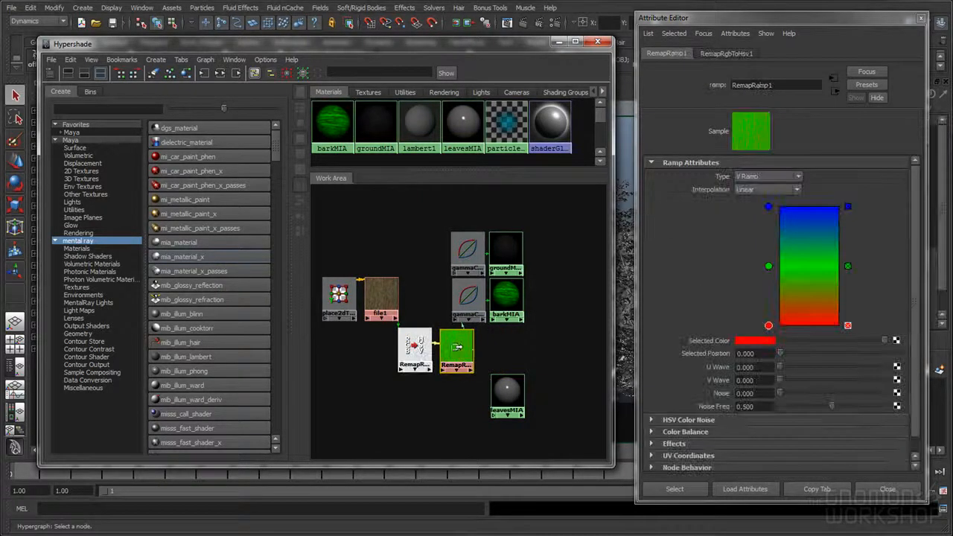
- Move gammaCorrect2 and barkMIA farther from file1 and adjust the spacing of the remap nodes
{"action": "left_click", "coordinate": [476, 297]}
{"action": "left_click_drag", "start_coordinate": [512, 302], "coordinate": [545, 308]}
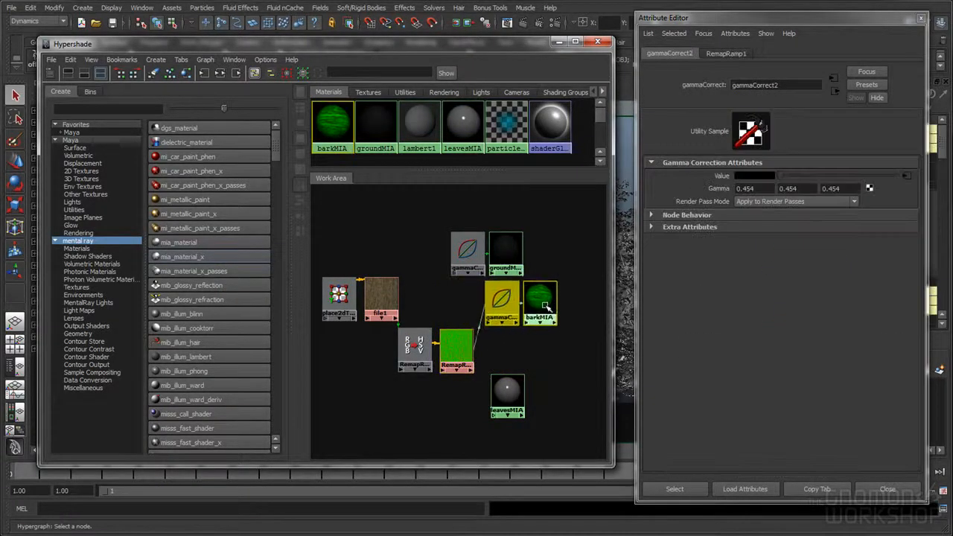
{"action": "left_click", "coordinate": [460, 355]}
{"action": "left_click_drag", "start_coordinate": [459, 352], "coordinate": [464, 350]}
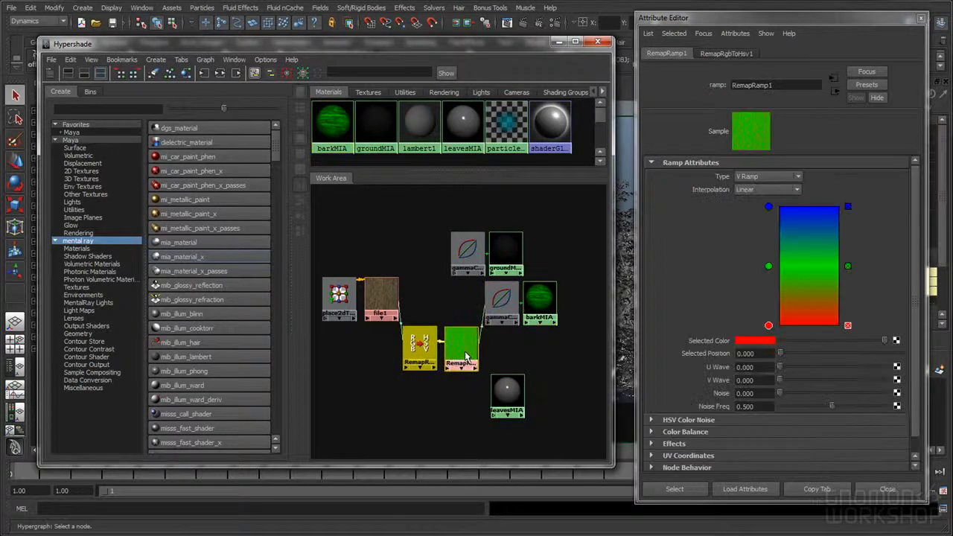
- Turn RemapRamp1 into a black-to-white ramp by making the red entry black, removing the green entry and making the blue entry white
{"action": "left_click", "coordinate": [508, 352]}
{"action": "left_click", "coordinate": [468, 348]}
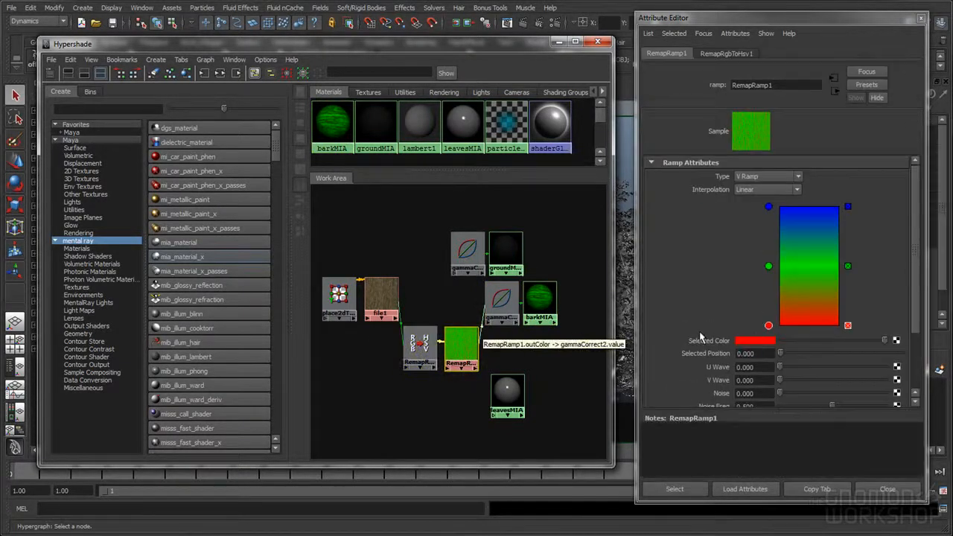
{"action": "left_click", "coordinate": [768, 326]}
{"action": "left_click_drag", "start_coordinate": [824, 341], "coordinate": [715, 345]}
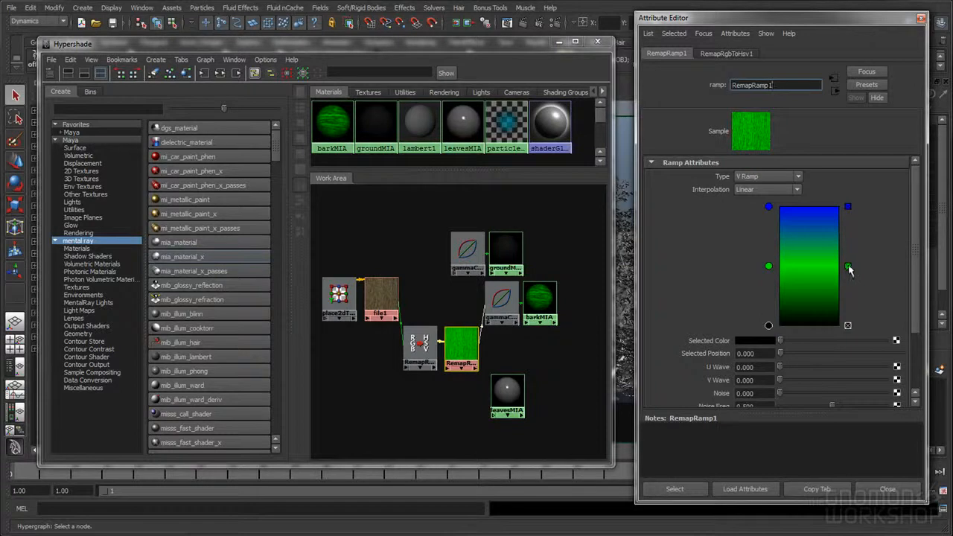
{"action": "left_click", "coordinate": [847, 266]}
{"action": "left_click", "coordinate": [769, 207]}
{"action": "left_click_drag", "start_coordinate": [799, 340], "coordinate": [897, 340]}
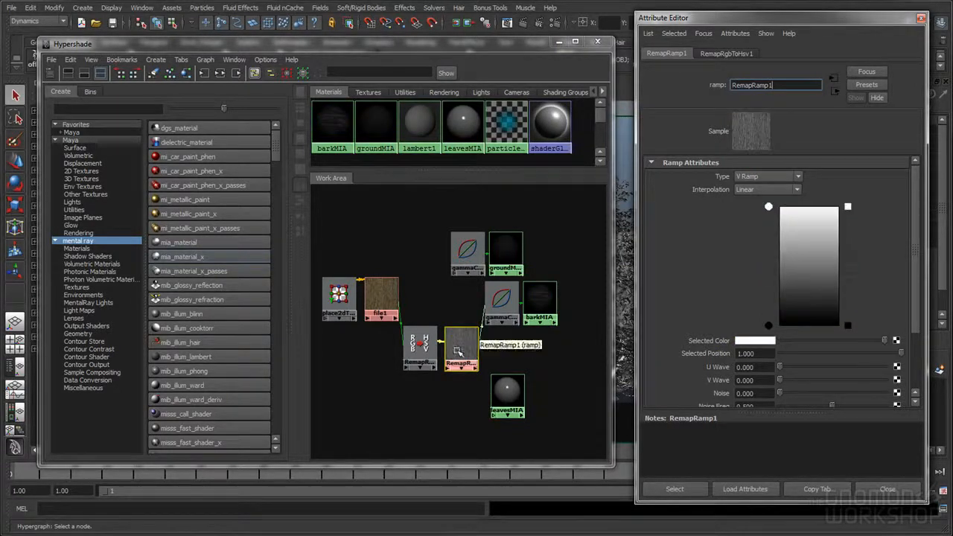
- Delete the RemapRamp1 to gammaCorrect2 connection and connect file1 directly to gammaCorrect2's value
{"action": "scroll", "coordinate": [479, 339], "scroll_direction": "up", "scroll_amount": 2}
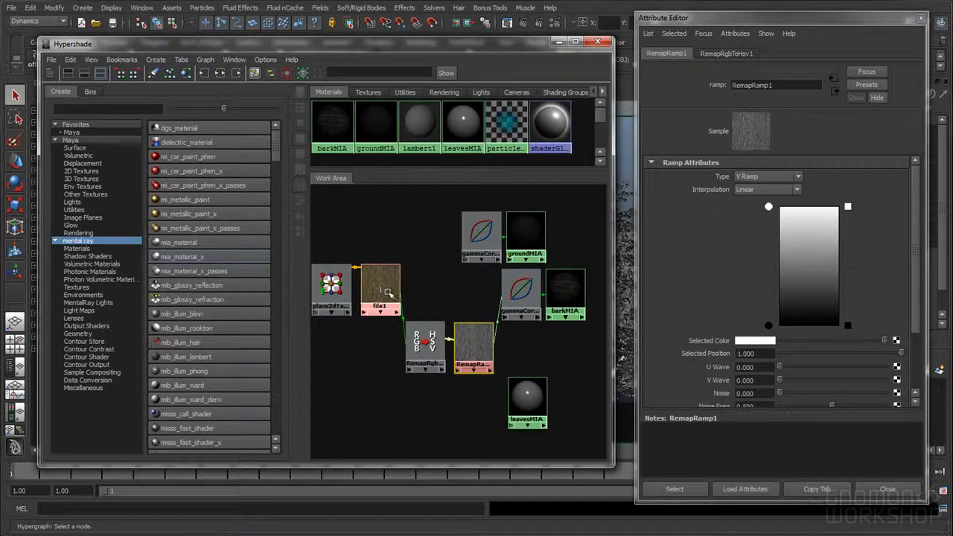
{"action": "left_click", "coordinate": [499, 331]}
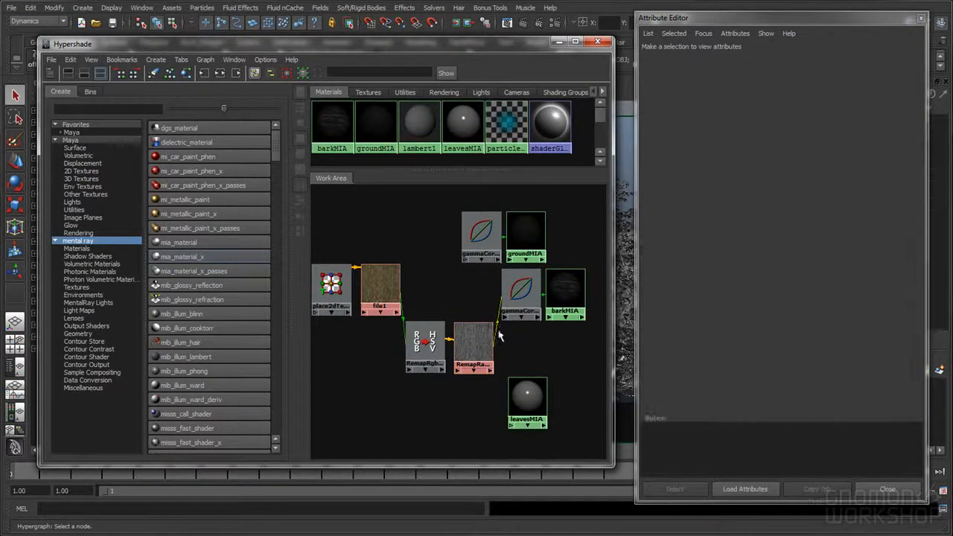
{"action": "key", "text": "Delete"}
{"action": "middle_click_drag", "start_coordinate": [395, 289], "coordinate": [521, 288]}
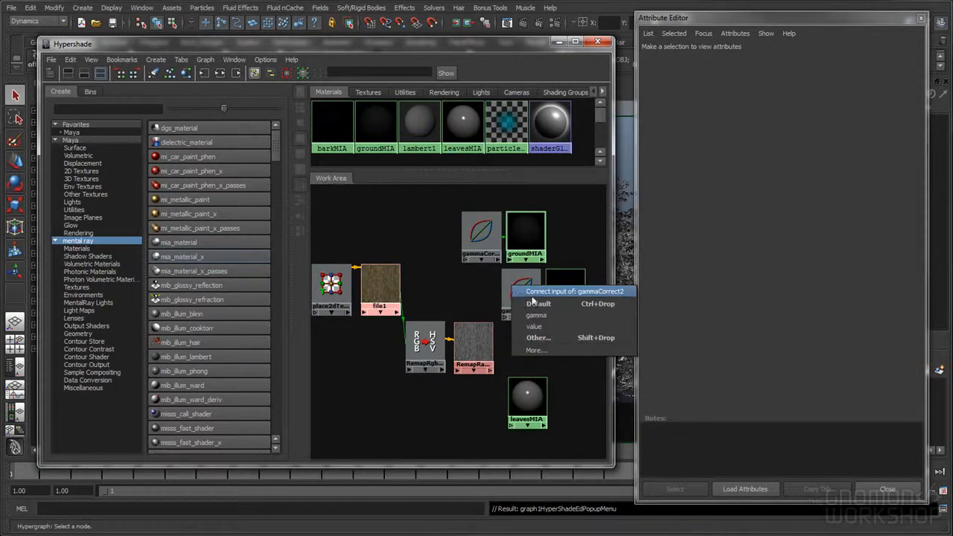
{"action": "left_click", "coordinate": [544, 327]}
{"action": "left_click_drag", "start_coordinate": [379, 283], "coordinate": [379, 287]}
- Tighten RemapRamp1's contrast by moving its white and black entries inward, black to 0.175, and set the interpolation to Smooth
{"action": "left_click", "coordinate": [469, 342]}
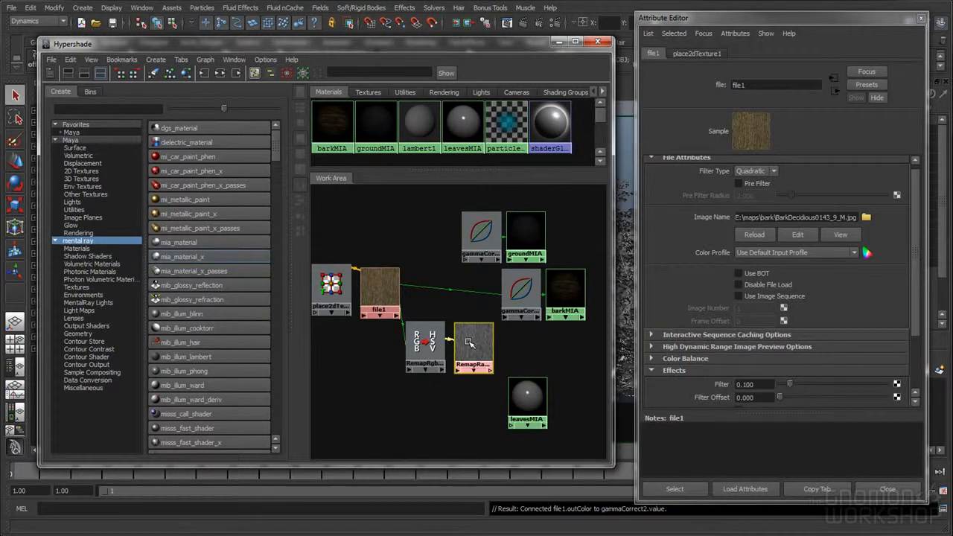
{"action": "left_click_drag", "start_coordinate": [769, 211], "coordinate": [768, 235]}
{"action": "left_click_drag", "start_coordinate": [769, 330], "coordinate": [768, 304]}
{"action": "left_click", "coordinate": [762, 190]}
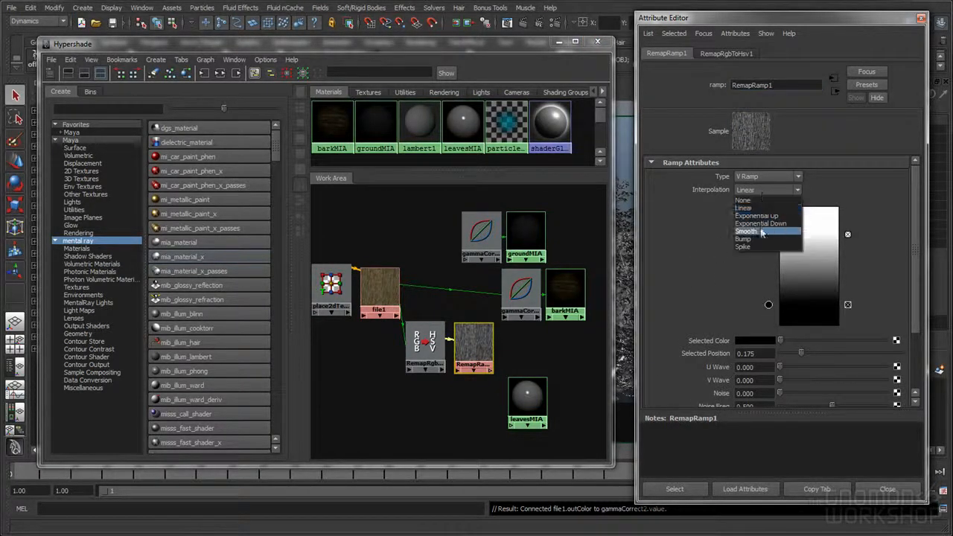
{"action": "left_click", "coordinate": [746, 231]}
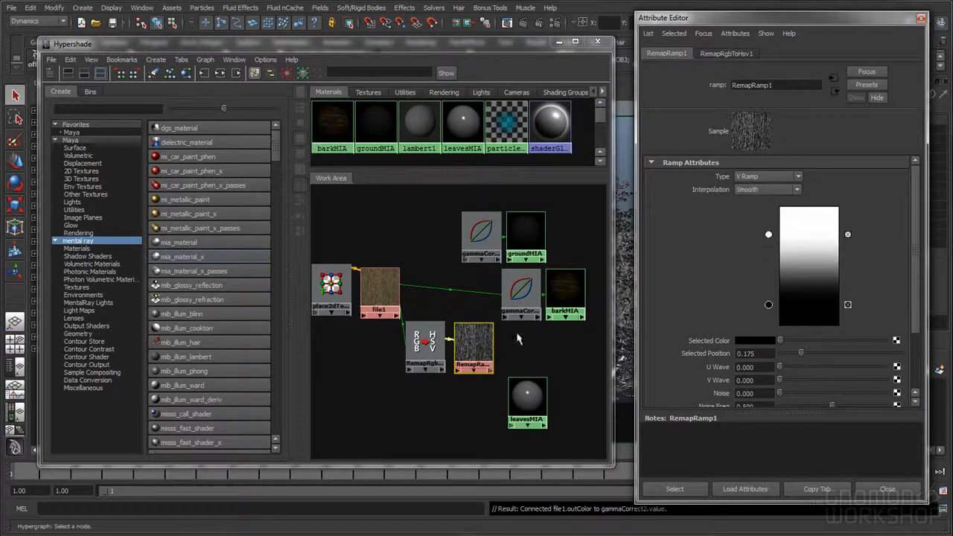
- Frame the RemapRamp1 swatch and test its contrast, settling the white entry at 0.775 and the black entry at about 0.18
{"action": "key", "text": "f"}
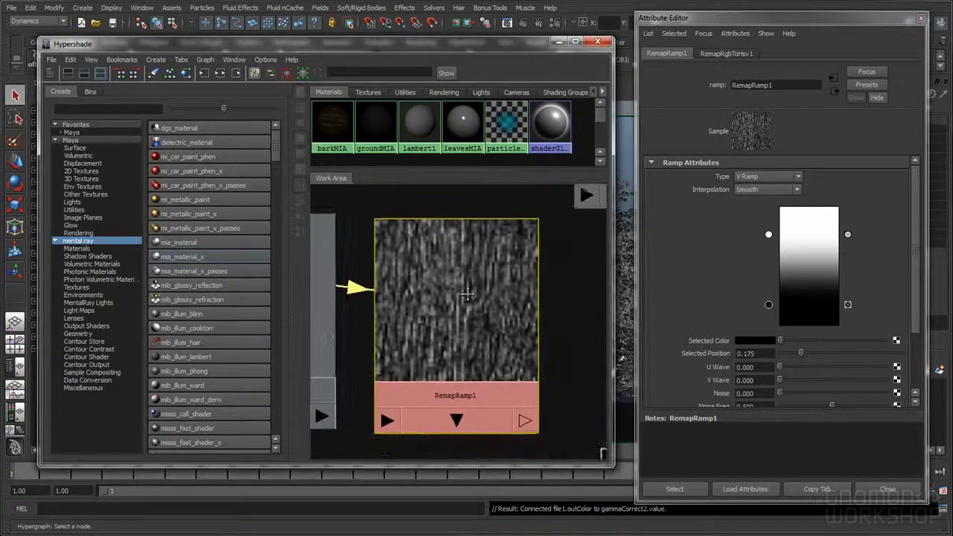
{"action": "left_click_drag", "start_coordinate": [768, 236], "coordinate": [768, 261]}
{"action": "left_click_drag", "start_coordinate": [771, 305], "coordinate": [770, 237]}
{"action": "left_click_drag", "start_coordinate": [768, 278], "coordinate": [769, 305]}
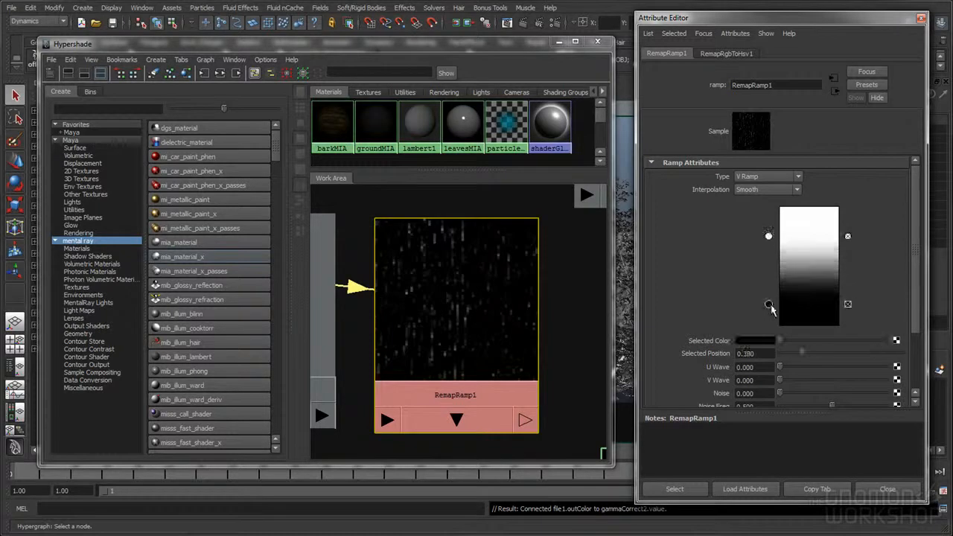
{"action": "left_click", "coordinate": [769, 237]}
{"action": "scroll", "coordinate": [474, 286], "scroll_direction": "down", "scroll_amount": 5}
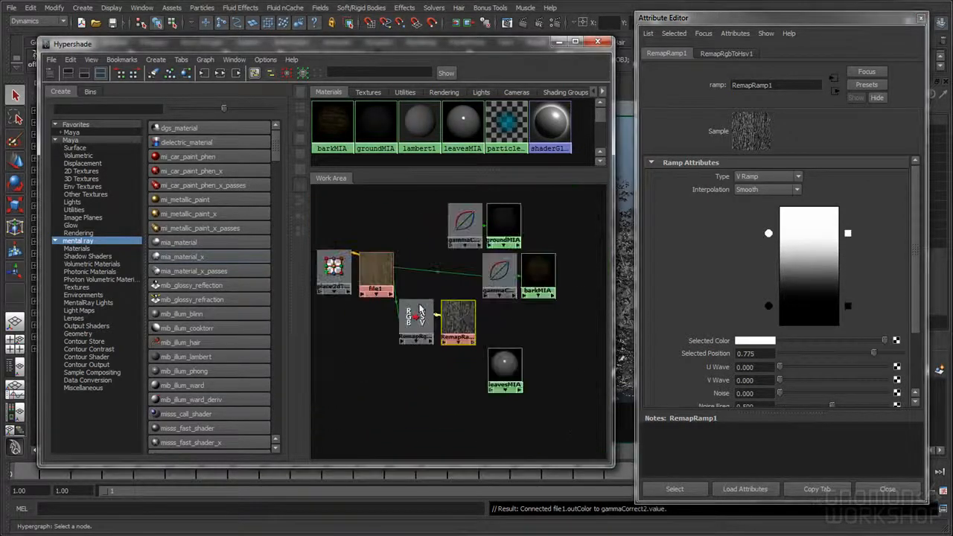
{"action": "scroll", "coordinate": [474, 286], "scroll_direction": "up", "scroll_amount": 3}
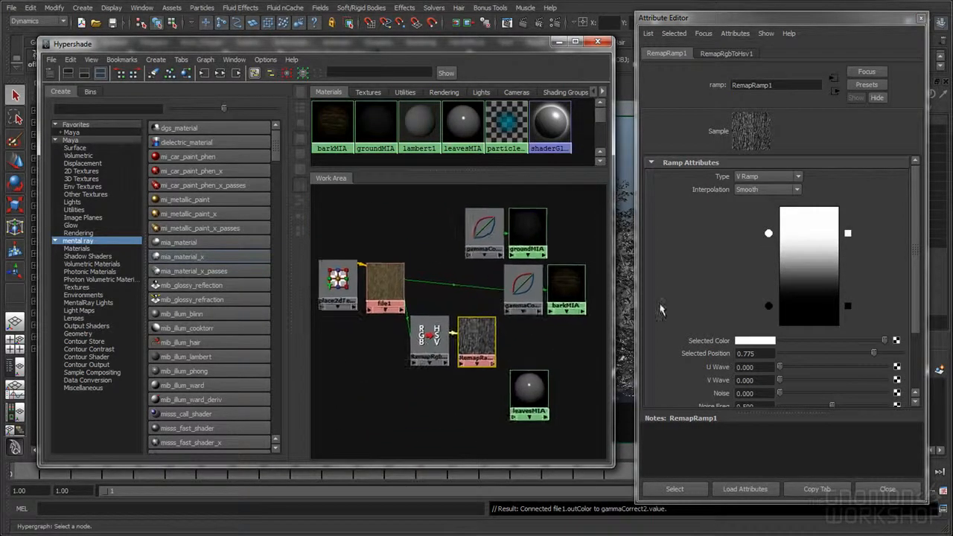
- Lighten RemapRamp1's black entry to dark grey at position 0.265 and move the white entry to 0.750
{"action": "left_click_drag", "start_coordinate": [769, 306], "coordinate": [769, 301]}
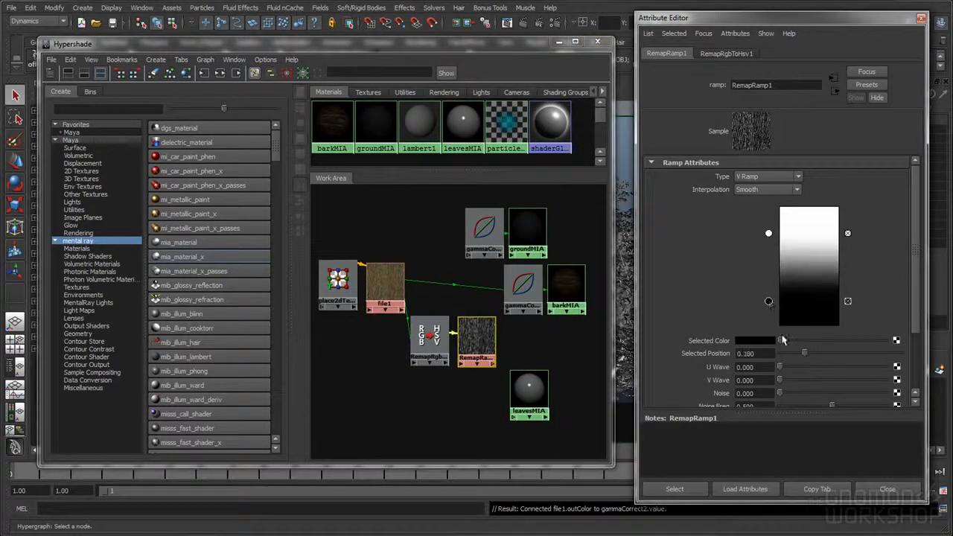
{"action": "left_click_drag", "start_coordinate": [780, 340], "coordinate": [802, 343]}
{"action": "left_click", "coordinate": [769, 234]}
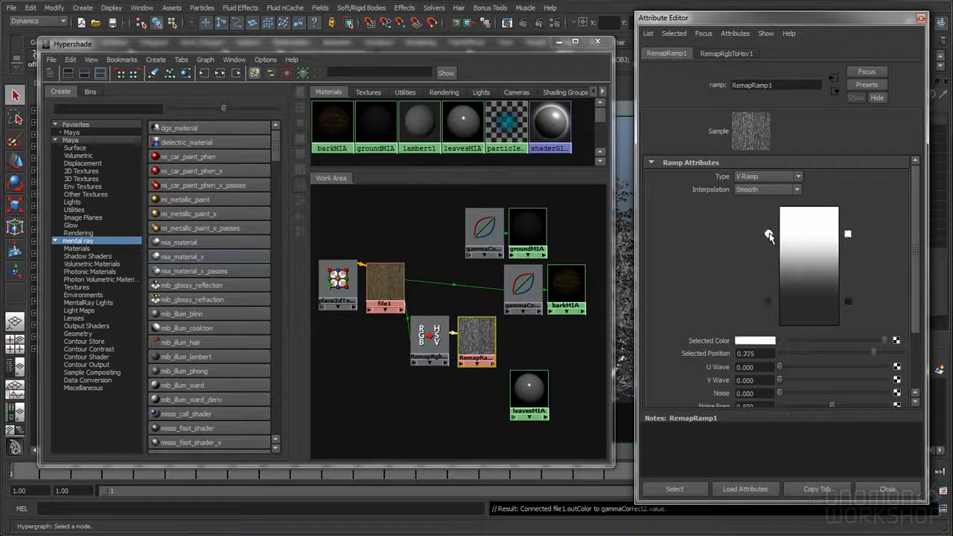
{"action": "left_click_drag", "start_coordinate": [768, 302], "coordinate": [770, 297]}
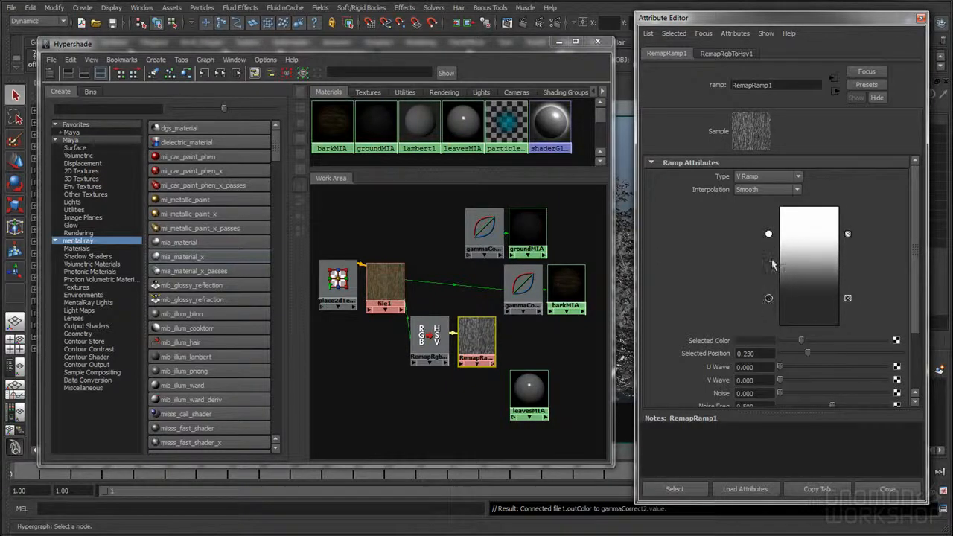
{"action": "left_click", "coordinate": [768, 235]}
{"action": "left_click", "coordinate": [769, 299]}
{"action": "left_click_drag", "start_coordinate": [768, 298], "coordinate": [770, 294]}
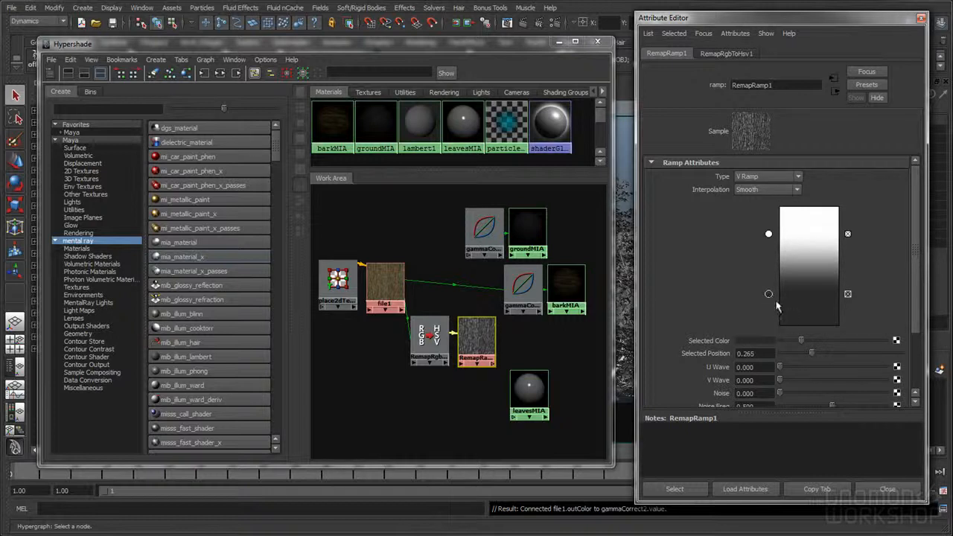
{"action": "mouse_move", "coordinate": [802, 343]}
{"action": "left_mouse_down"}
{"action": "mouse_move", "coordinate": [776, 344]}
{"action": "mouse_move", "coordinate": [803, 344]}
{"action": "left_mouse_up"}
{"action": "left_click", "coordinate": [768, 236]}
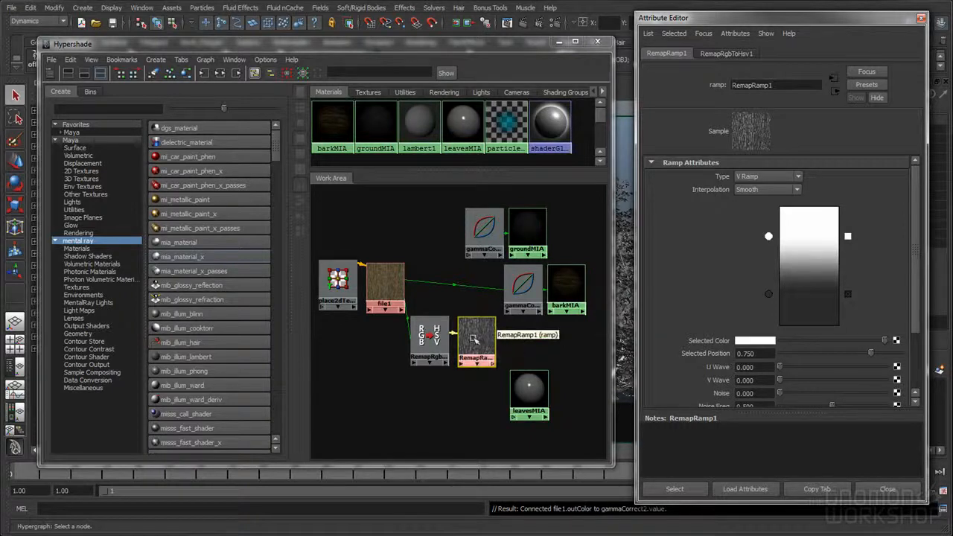
- Connect RemapRamp1 to barkMIA's refl_color and standard_bump inputs
{"action": "left_click", "coordinate": [522, 355]}
{"action": "middle_click_drag", "start_coordinate": [477, 348], "coordinate": [567, 288]}
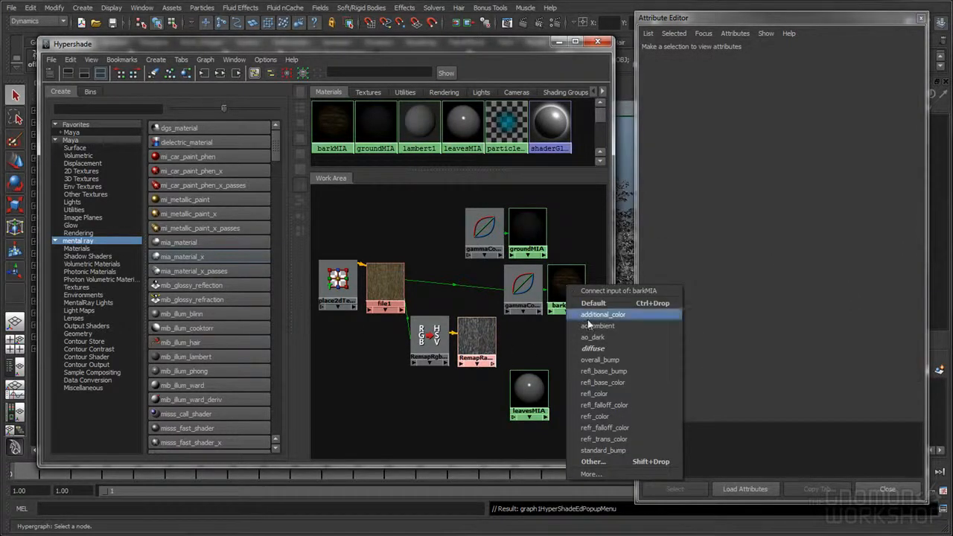
{"action": "left_click", "coordinate": [600, 394]}
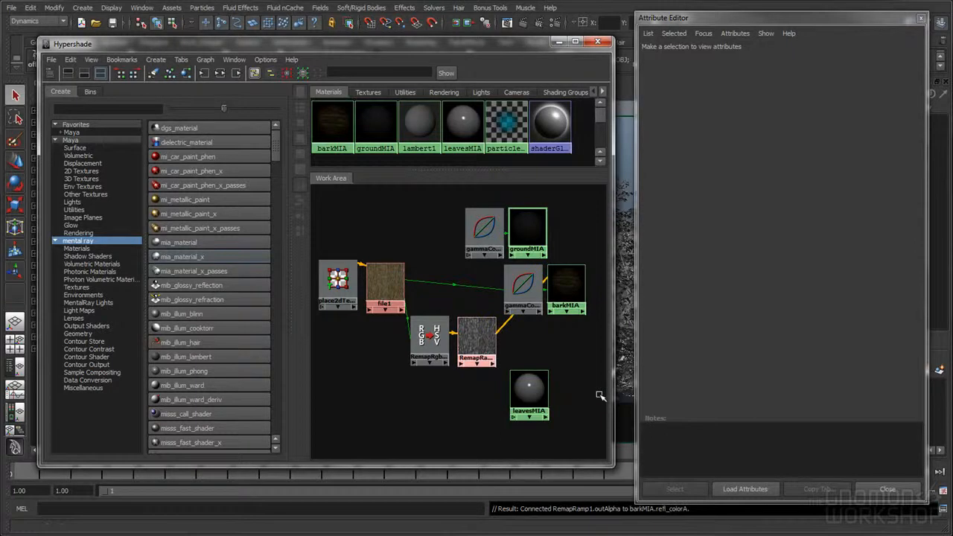
{"action": "middle_click_drag", "start_coordinate": [480, 346], "coordinate": [572, 299]}
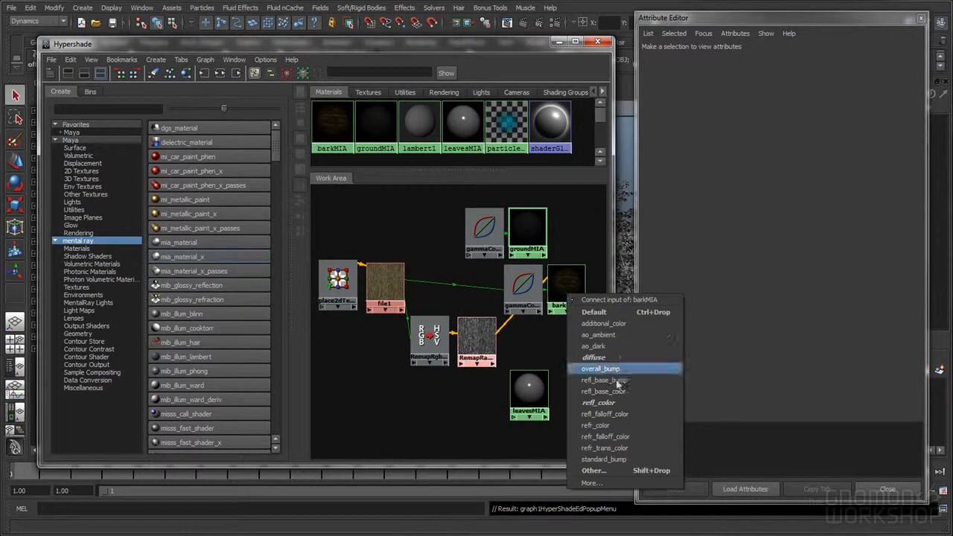
{"action": "left_click", "coordinate": [602, 459]}
- Rearrange the bark network, placing gammaCorrect2 above it and bump2d1 between RemapRamp1 and barkMIA
{"action": "key", "text": "a"}
{"action": "left_click_drag", "start_coordinate": [515, 307], "coordinate": [519, 347]}
{"action": "scroll", "coordinate": [537, 345], "scroll_direction": "down", "scroll_amount": 1}
{"action": "left_click_drag", "start_coordinate": [441, 234], "coordinate": [477, 211]}
{"action": "left_click_drag", "start_coordinate": [512, 374], "coordinate": [476, 413]}
{"action": "scroll", "coordinate": [549, 385], "scroll_direction": "up", "scroll_amount": 4}
{"action": "left_click_drag", "start_coordinate": [514, 290], "coordinate": [467, 254]}
{"action": "left_click", "coordinate": [549, 360]}
{"action": "left_click_drag", "start_coordinate": [529, 344], "coordinate": [524, 322]}
{"action": "left_click", "coordinate": [571, 374]}
{"action": "middle_click_drag", "start_coordinate": [544, 345], "coordinate": [550, 334], "text": "alt"}
{"action": "right_click_drag", "start_coordinate": [551, 334], "coordinate": [548, 337], "text": "alt"}
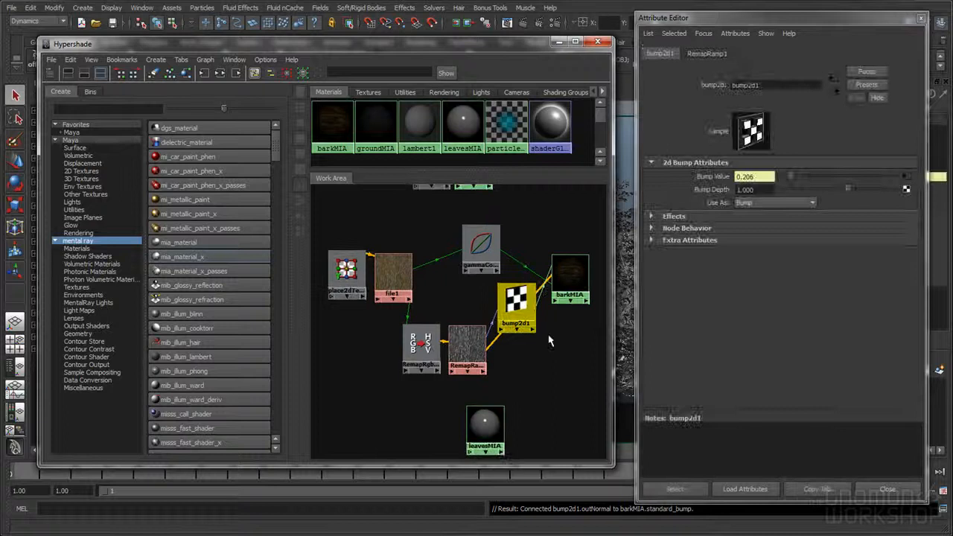
- Set bump2d1's Bump Depth to 0.050
{"action": "left_click", "coordinate": [548, 375]}
{"action": "left_click", "coordinate": [515, 303]}
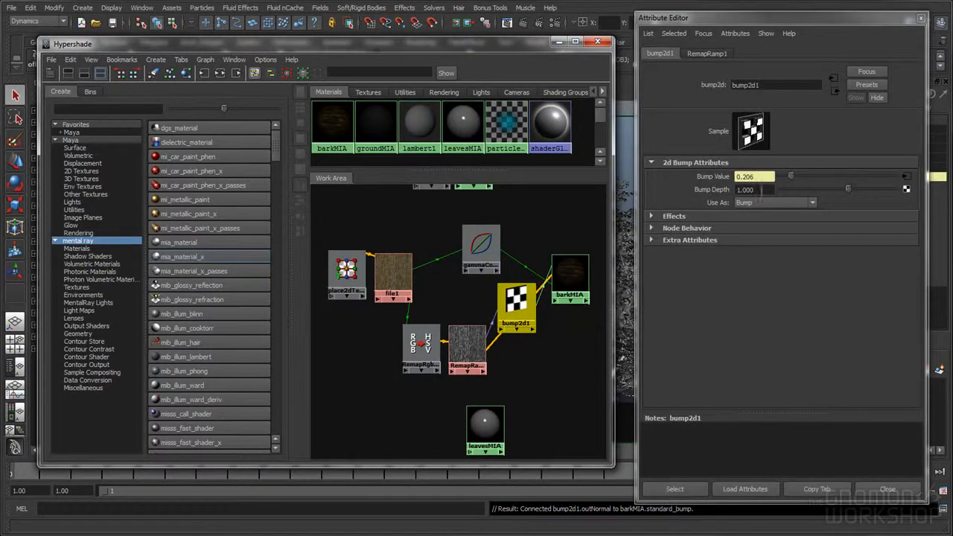
{"action": "left_click", "coordinate": [760, 190]}
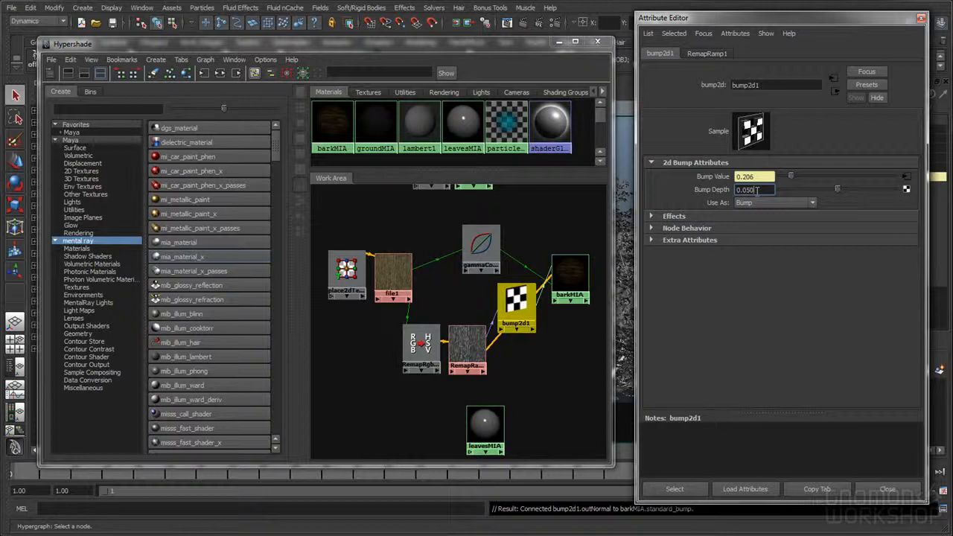
- Review the attributes of gammaCorrect2, RemapRamp1, bump2d1 and file1, including file1's Filter setting
{"action": "left_click", "coordinate": [497, 240]}
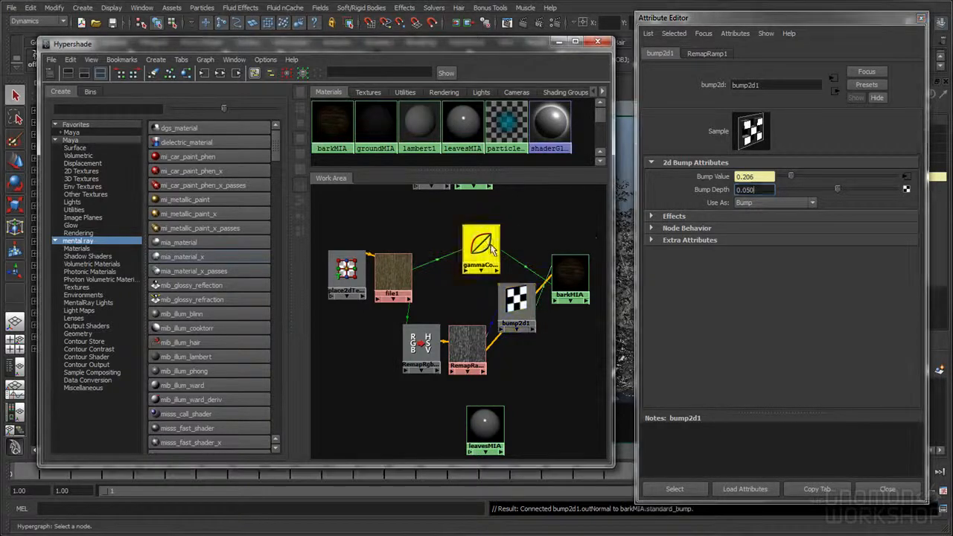
{"action": "left_click", "coordinate": [515, 303]}
{"action": "left_click", "coordinate": [469, 344]}
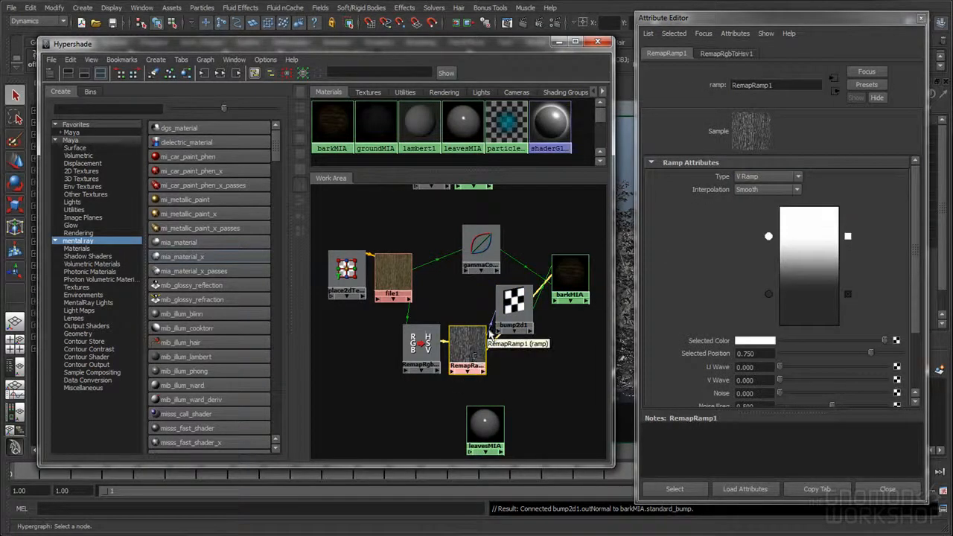
{"action": "left_click", "coordinate": [486, 247]}
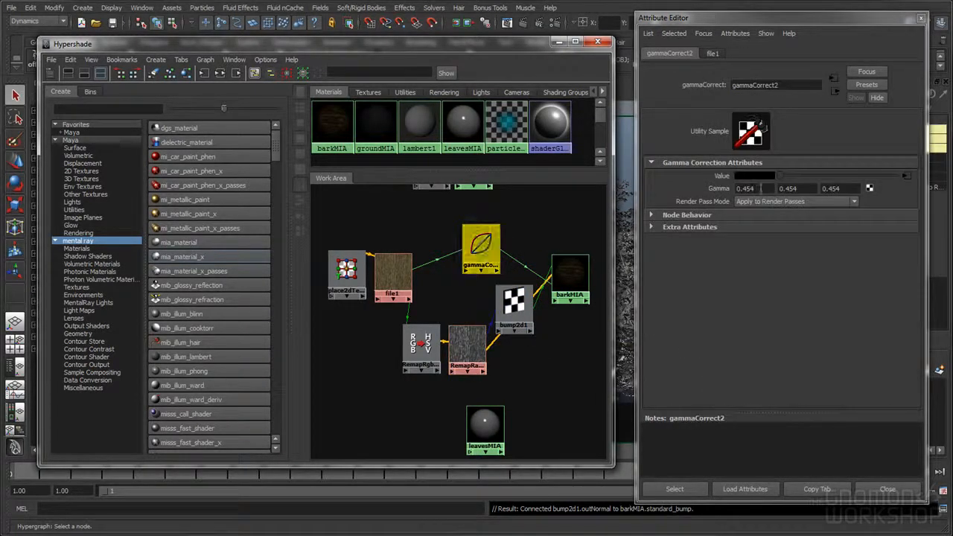
{"action": "left_click", "coordinate": [530, 307]}
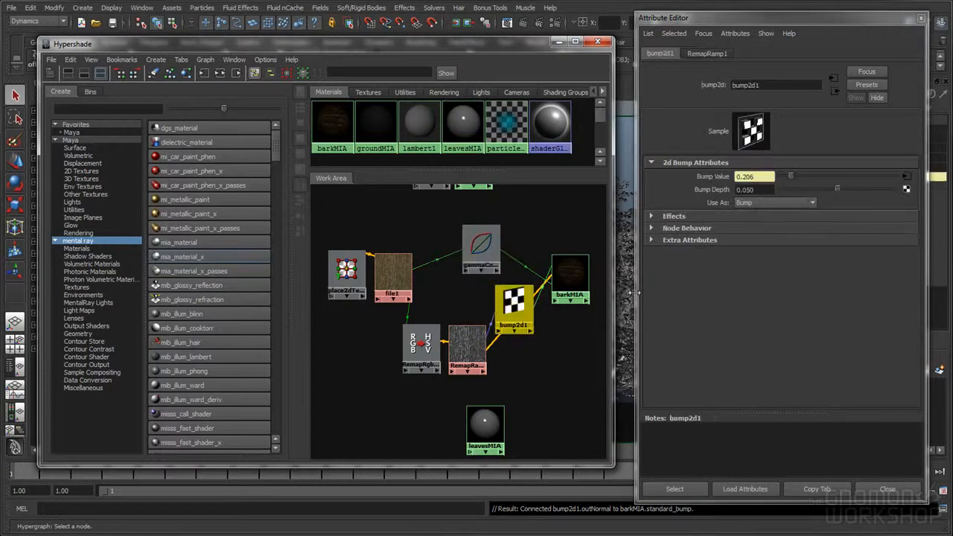
{"action": "left_click", "coordinate": [392, 274]}
{"action": "left_click", "coordinate": [762, 384]}
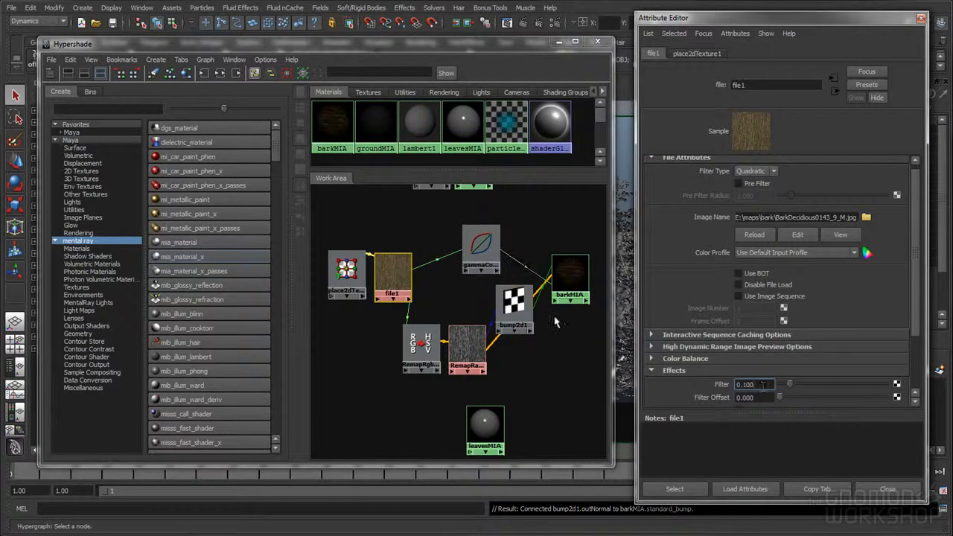
- Review barkMIA's diffuse, reflection and BRDF settings and close the Attribute Editor
{"action": "left_click", "coordinate": [570, 277]}
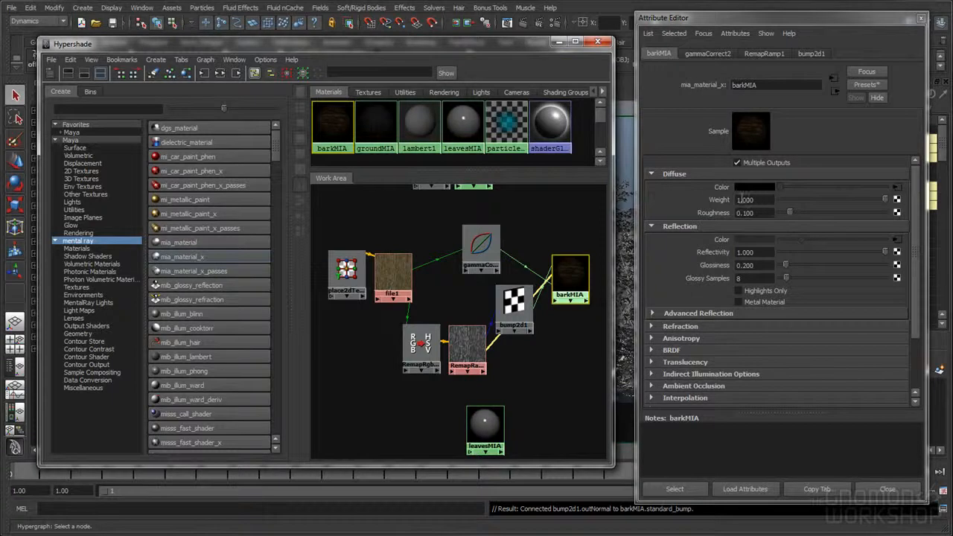
{"action": "left_click", "coordinate": [761, 213]}
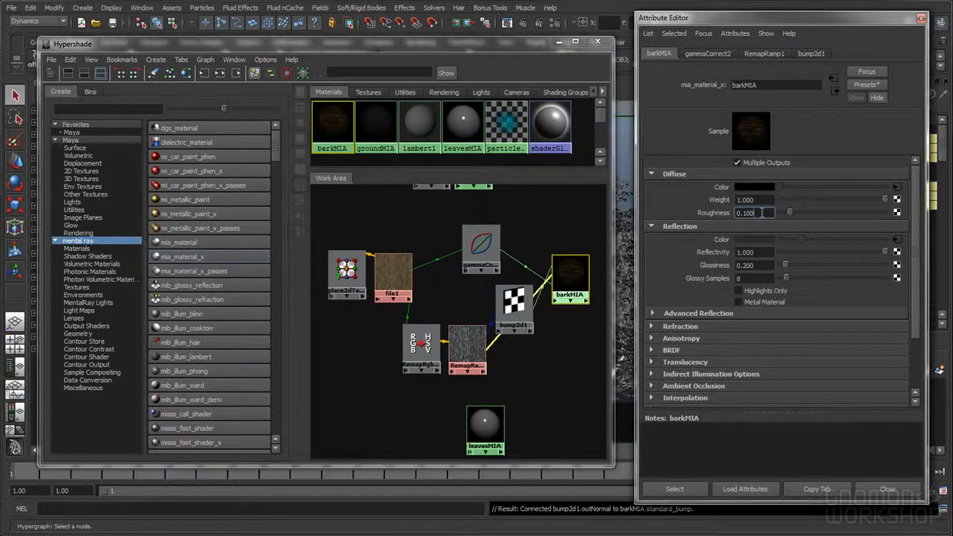
{"action": "left_click", "coordinate": [771, 253]}
{"action": "left_click", "coordinate": [766, 265]}
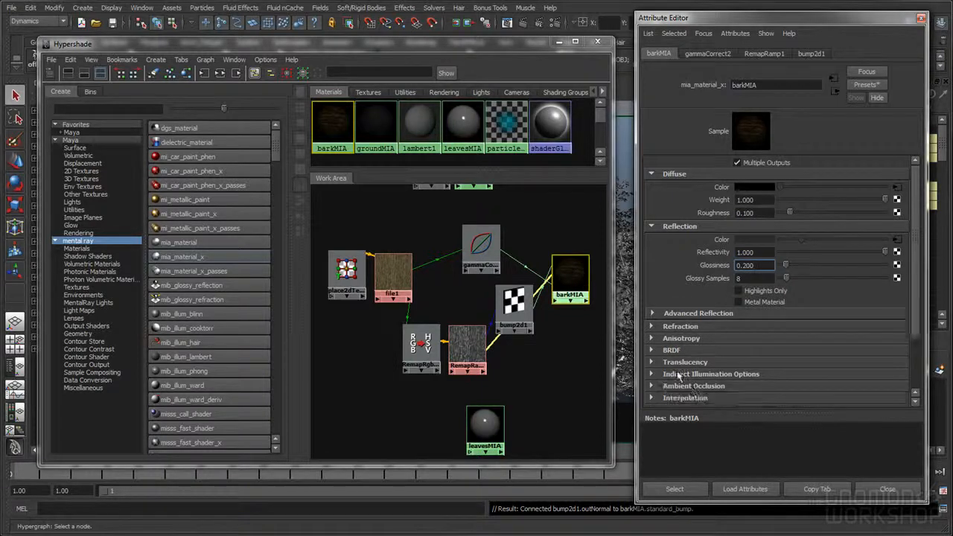
{"action": "left_click", "coordinate": [671, 350]}
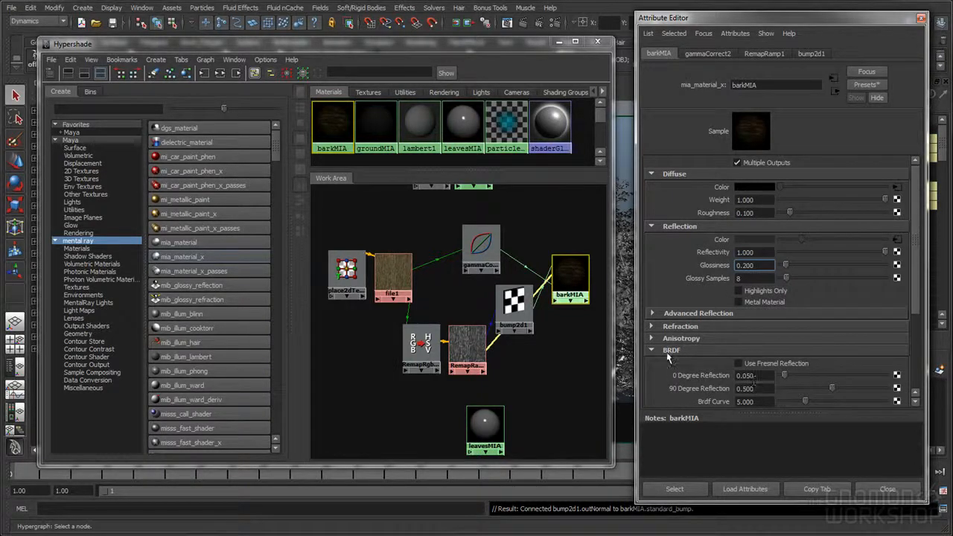
{"action": "left_click", "coordinate": [670, 352]}
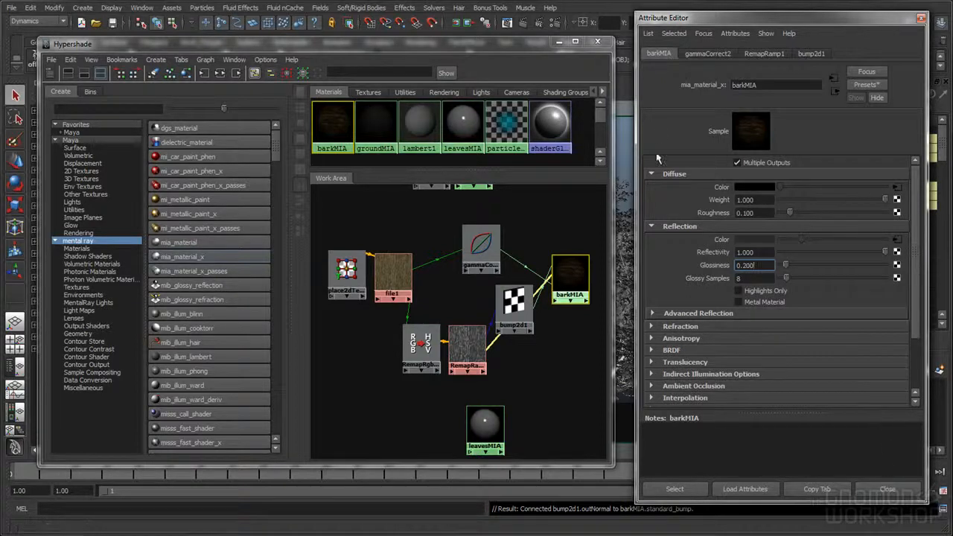
{"action": "left_click", "coordinate": [882, 487]}
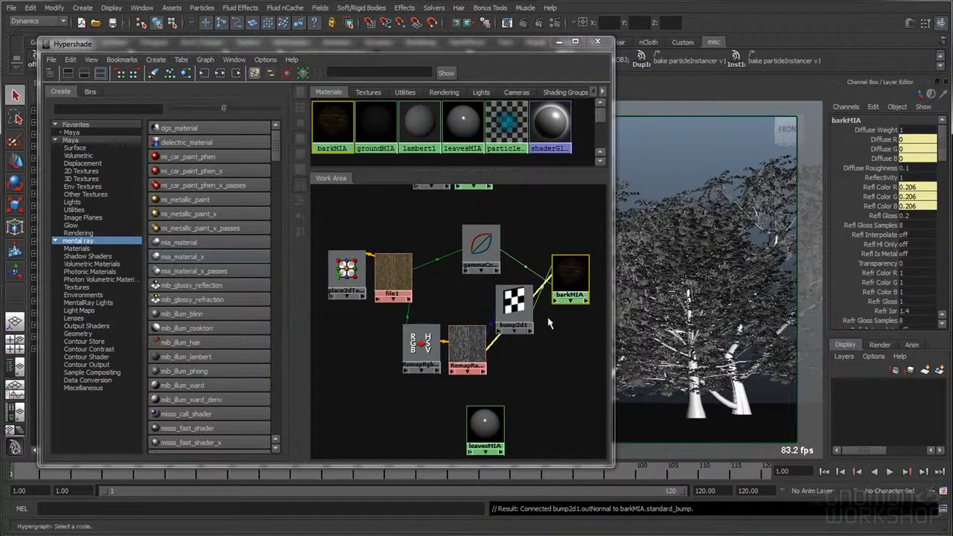
- Select all objects that use barkMIA to check the assignment, and clear the selection
{"action": "scroll", "coordinate": [488, 320], "scroll_direction": "down", "scroll_amount": 2}
{"action": "scroll", "coordinate": [499, 305], "scroll_direction": "up", "scroll_amount": 2}
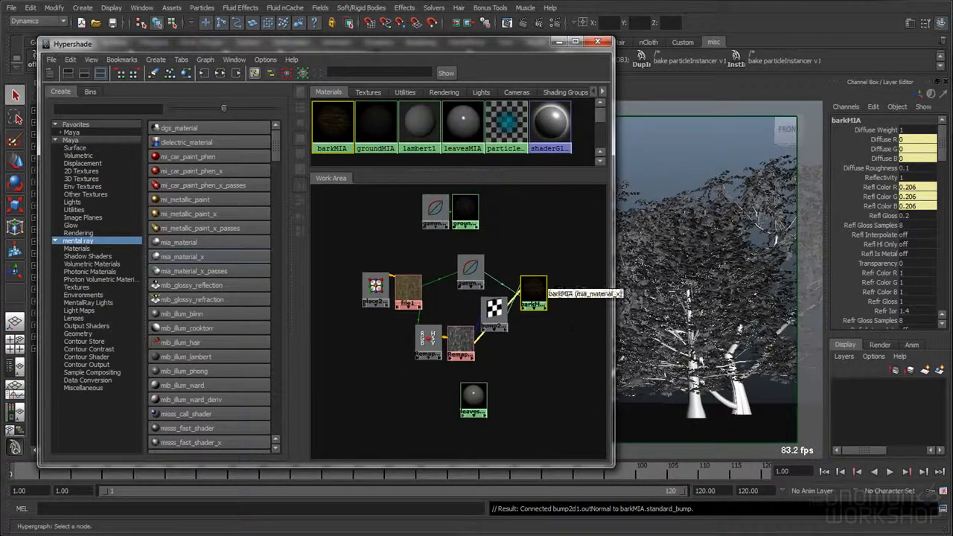
{"action": "scroll", "coordinate": [532, 335], "scroll_direction": "up", "scroll_amount": 2}
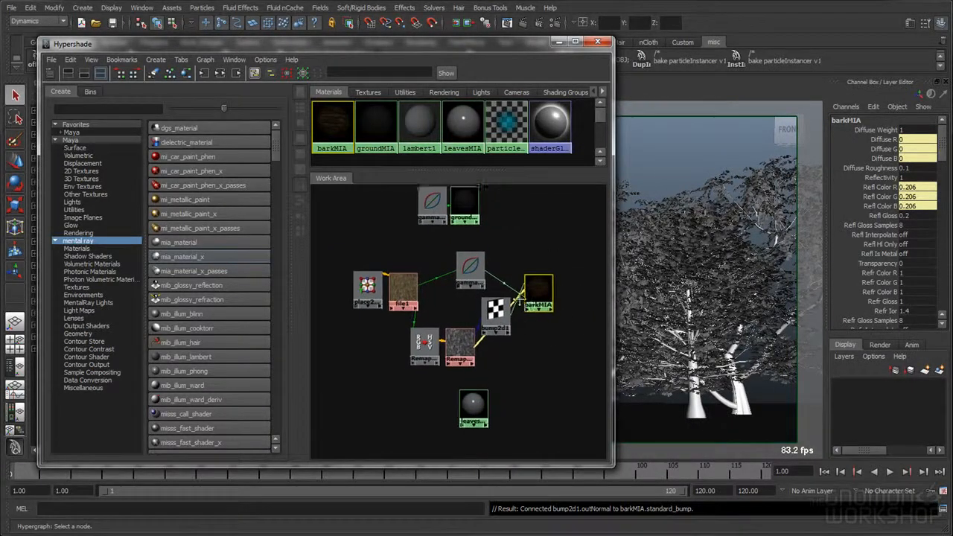
{"action": "right_click", "coordinate": [538, 291]}
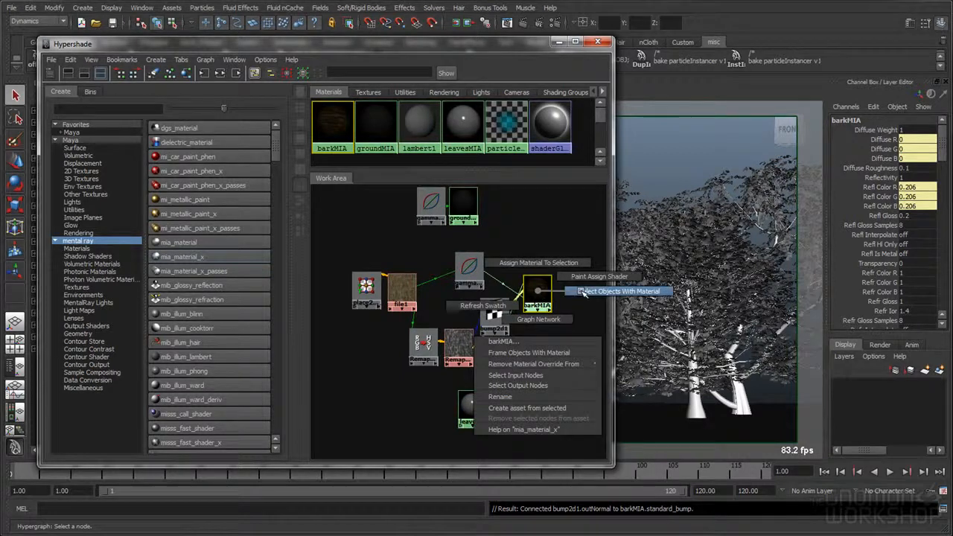
{"action": "left_click", "coordinate": [619, 291]}
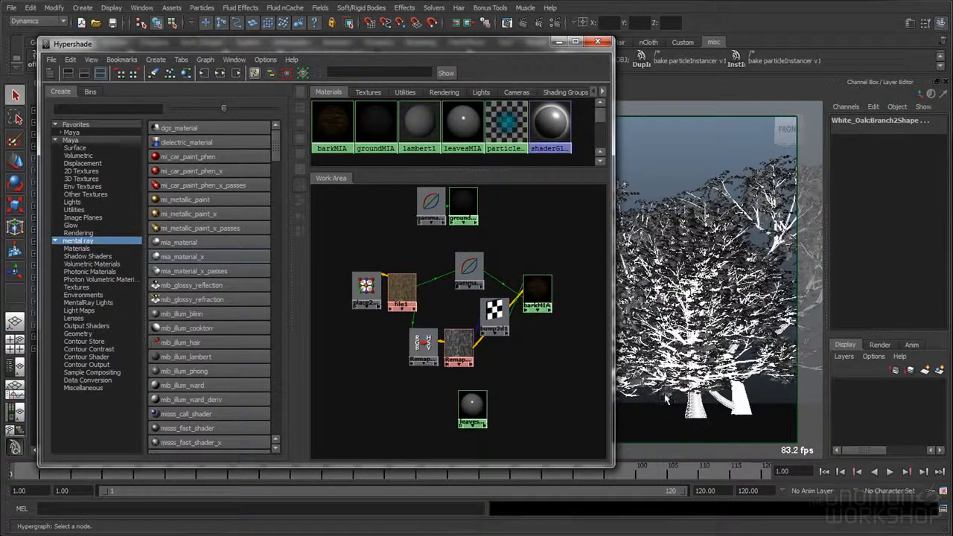
{"action": "left_click", "coordinate": [651, 183]}
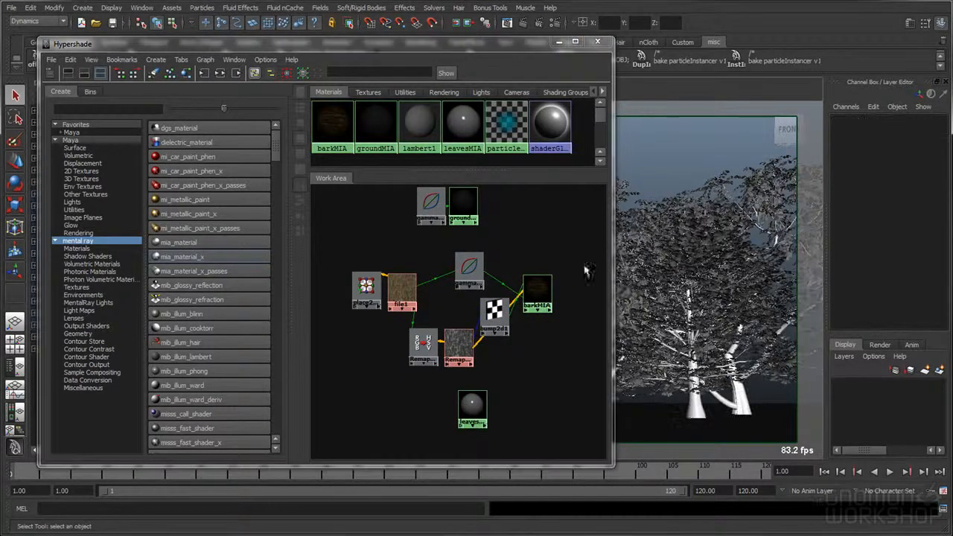
- Select the place2dTexture1 node and move the Hypershade off the viewport to check the trees' textured display
{"action": "right_click_drag", "start_coordinate": [461, 313], "coordinate": [509, 302], "text": "alt"}
{"action": "middle_click_drag", "start_coordinate": [511, 299], "coordinate": [514, 280], "text": "alt"}
{"action": "scroll", "coordinate": [514, 280], "scroll_direction": "up", "scroll_amount": 1}
{"action": "left_click", "coordinate": [338, 253]}
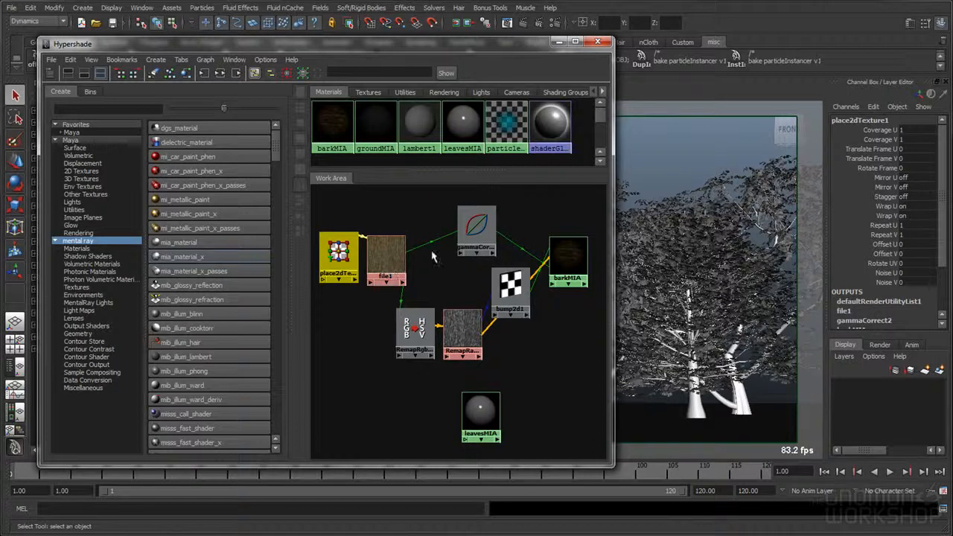
{"action": "scroll", "coordinate": [399, 206], "scroll_direction": "down", "scroll_amount": 1}
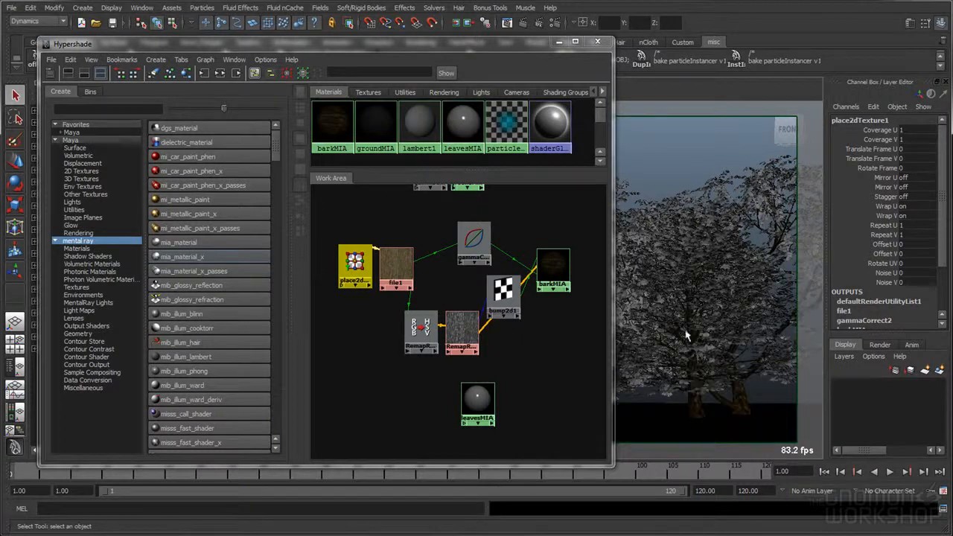
{"action": "left_click_drag", "start_coordinate": [504, 45], "coordinate": [951, 149]}
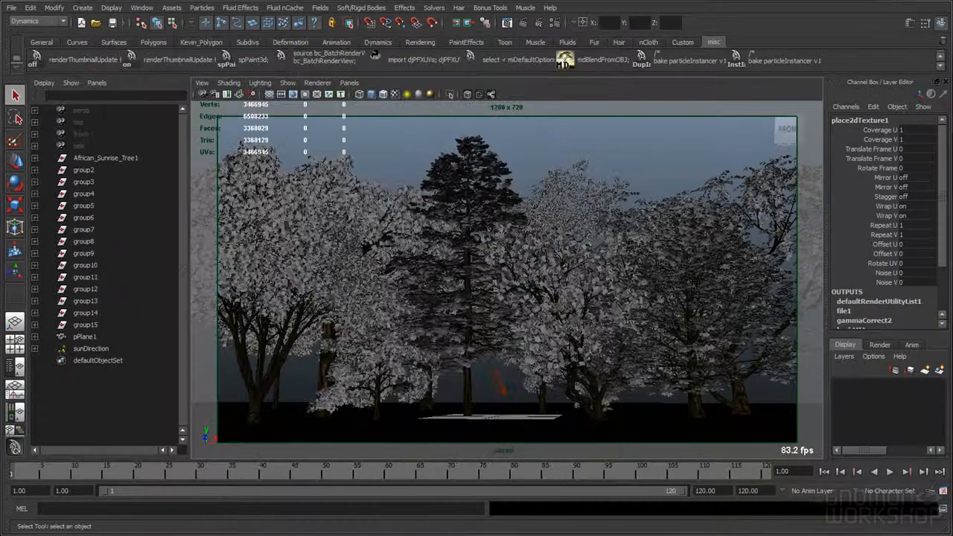
- Create a new perspective camera for the viewport and bring a tree trunk into close view
{"action": "left_click", "coordinate": [349, 82]}
{"action": "mouse_move", "coordinate": [367, 93]}
{"action": "left_click", "coordinate": [455, 108]}
{"action": "left_click_drag", "start_coordinate": [454, 288], "coordinate": [438, 262], "text": "alt"}
{"action": "right_click_drag", "start_coordinate": [438, 261], "coordinate": [475, 267], "text": "alt"}
{"action": "left_click_drag", "start_coordinate": [475, 267], "coordinate": [480, 268], "text": "alt"}
{"action": "mouse_move", "coordinate": [481, 268]}
{"action": "middle_mouse_down", "text": "alt"}
{"action": "mouse_move", "coordinate": [425, 249]}
{"action": "mouse_move", "coordinate": [416, 265]}
{"action": "mouse_move", "coordinate": [480, 257]}
{"action": "middle_mouse_up", "text": "alt"}
{"action": "right_click_drag", "start_coordinate": [480, 257], "coordinate": [466, 250], "text": "alt"}
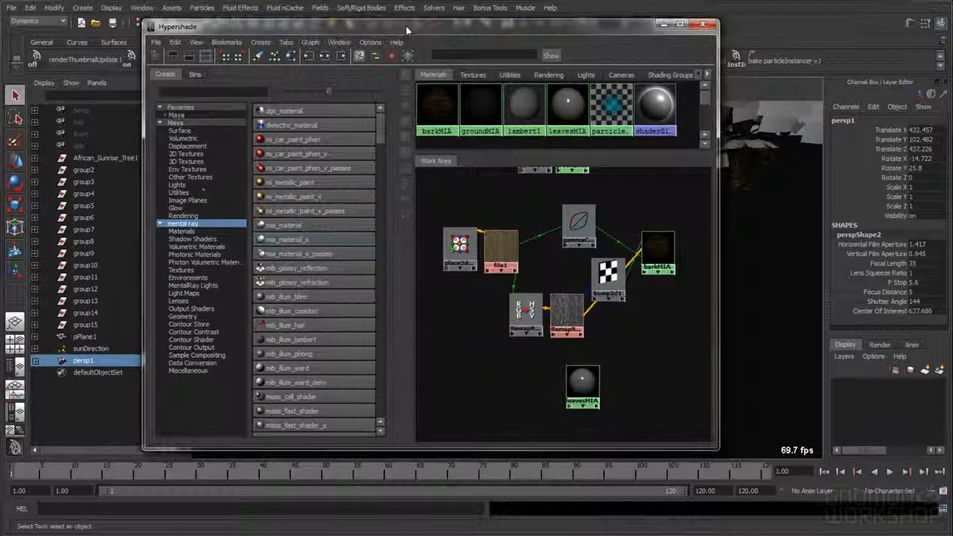
- Create a Blinn material, place it near file1 and connect file1's color output to its color
{"action": "left_click", "coordinate": [183, 123]}
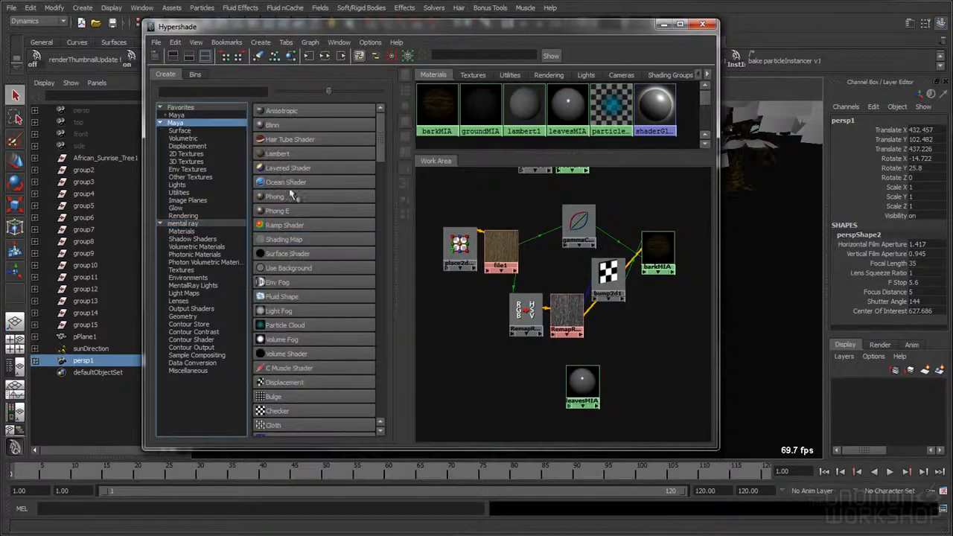
{"action": "left_click", "coordinate": [277, 125]}
{"action": "left_click_drag", "start_coordinate": [674, 344], "coordinate": [469, 333]}
{"action": "middle_click_drag", "start_coordinate": [478, 297], "coordinate": [503, 291], "text": "alt"}
{"action": "scroll", "coordinate": [506, 288], "scroll_direction": "up", "scroll_amount": 1}
{"action": "middle_click_drag", "start_coordinate": [517, 234], "coordinate": [486, 325]}
{"action": "left_click", "coordinate": [508, 364]}
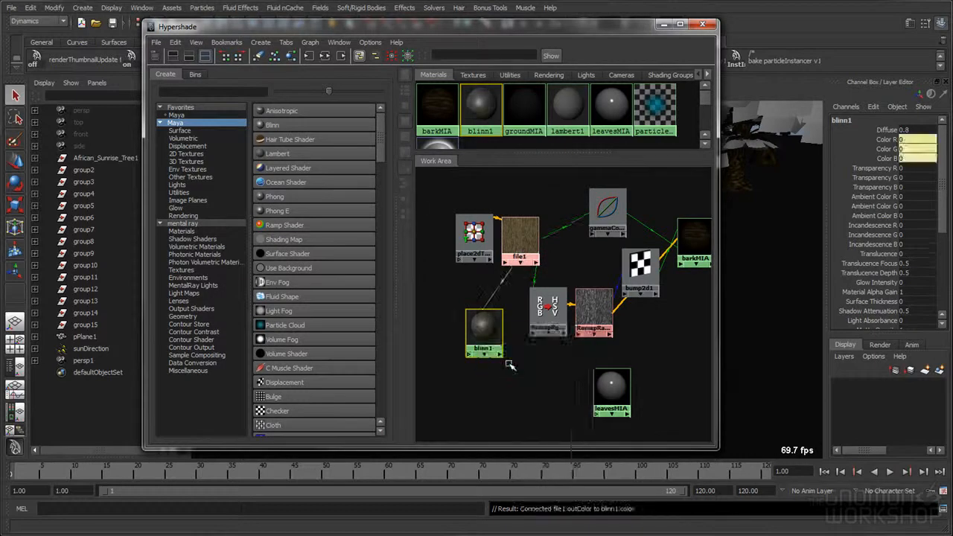
- Select all objects that use barkMIA and assign blinn1 to them
{"action": "scroll", "coordinate": [553, 307], "scroll_direction": "down", "scroll_amount": 1}
{"action": "middle_click_drag", "start_coordinate": [591, 306], "coordinate": [646, 255], "text": "alt"}
{"action": "right_click", "coordinate": [649, 245]}
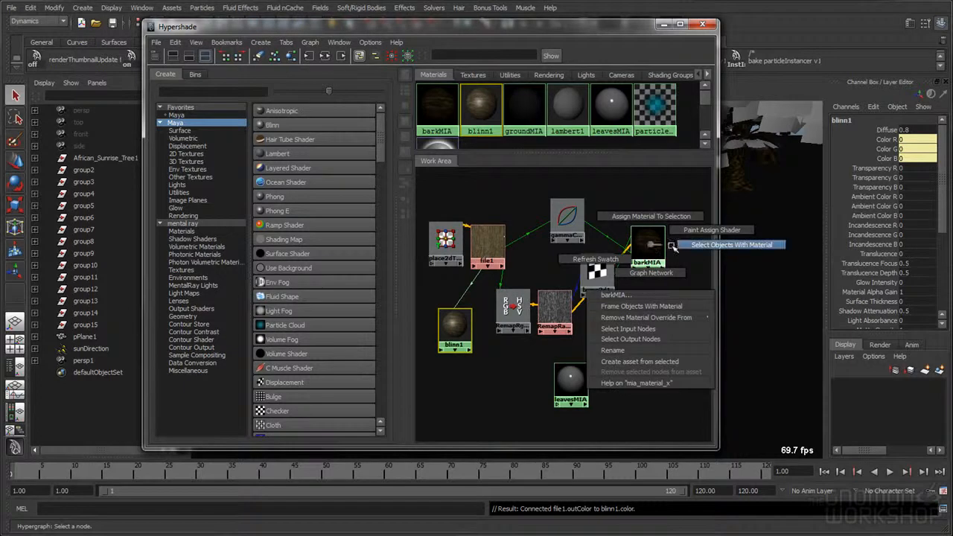
{"action": "left_click", "coordinate": [654, 245]}
{"action": "middle_click_drag", "start_coordinate": [653, 246], "coordinate": [672, 245], "text": "alt"}
{"action": "right_click_drag", "start_coordinate": [471, 327], "coordinate": [470, 288]}
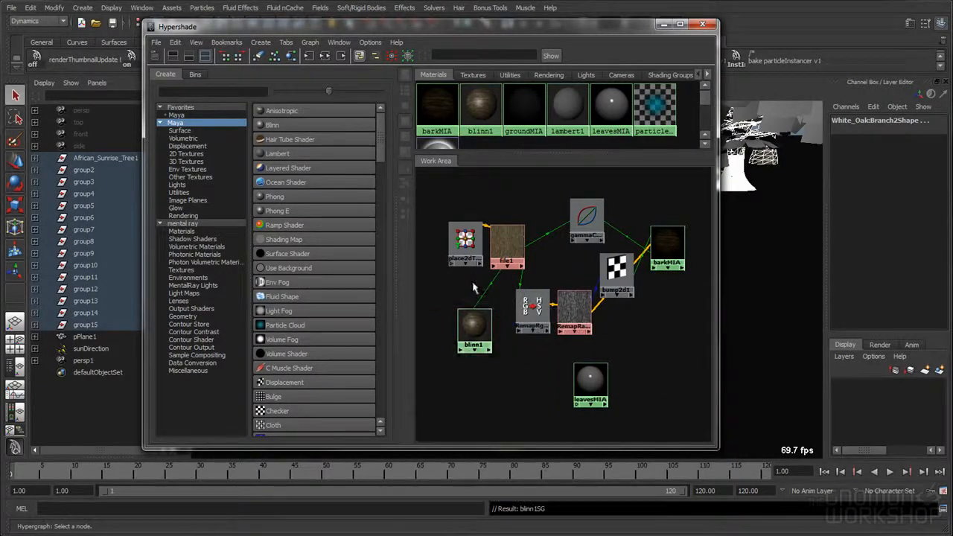
- Move the Hypershade aside and examine the bark texture's scale and direction on several tree trunks
{"action": "left_click_drag", "start_coordinate": [486, 27], "coordinate": [951, 90]}
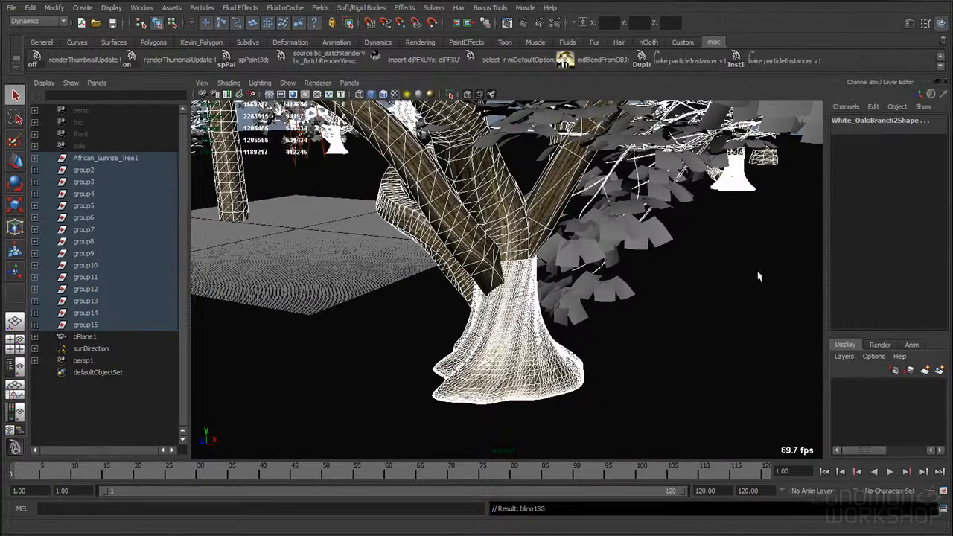
{"action": "left_click_drag", "start_coordinate": [365, 251], "coordinate": [365, 209], "text": "alt"}
{"action": "left_click", "coordinate": [454, 199]}
{"action": "middle_click_drag", "start_coordinate": [454, 201], "coordinate": [376, 305], "text": "alt"}
{"action": "left_click_drag", "start_coordinate": [410, 313], "coordinate": [485, 317], "text": "alt"}
{"action": "middle_click_drag", "start_coordinate": [483, 299], "coordinate": [511, 292], "text": "alt"}
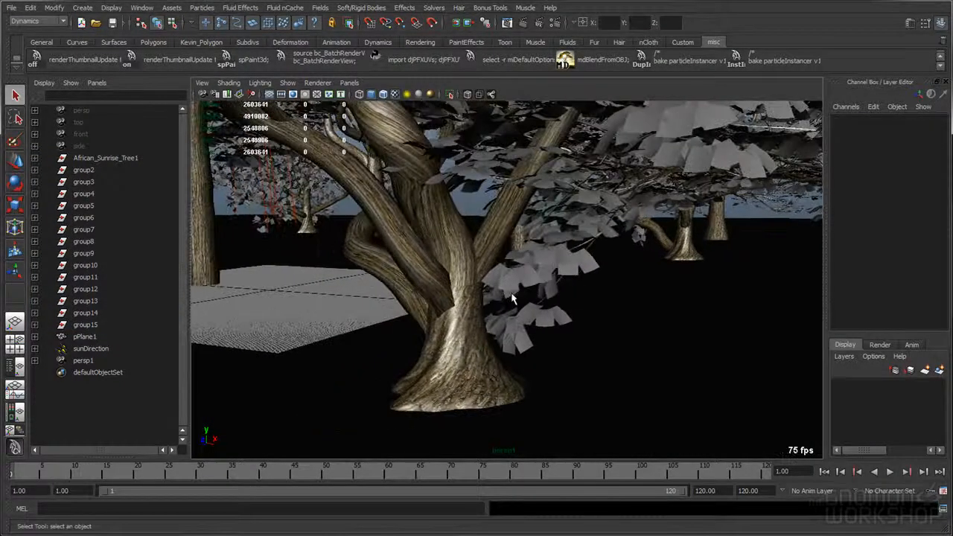
{"action": "left_click_drag", "start_coordinate": [509, 302], "coordinate": [526, 304], "text": "alt"}
{"action": "middle_click_drag", "start_coordinate": [527, 304], "coordinate": [488, 297], "text": "alt"}
{"action": "right_click_drag", "start_coordinate": [474, 297], "coordinate": [386, 271], "text": "alt"}
{"action": "middle_click_drag", "start_coordinate": [386, 271], "coordinate": [527, 276], "text": "alt"}
{"action": "left_click_drag", "start_coordinate": [527, 276], "coordinate": [448, 299], "text": "alt"}
{"action": "right_click_drag", "start_coordinate": [449, 299], "coordinate": [628, 295], "text": "alt"}
{"action": "middle_click_drag", "start_coordinate": [477, 277], "coordinate": [519, 311], "text": "alt"}
{"action": "right_click_drag", "start_coordinate": [518, 311], "coordinate": [581, 314], "text": "alt"}
{"action": "middle_click_drag", "start_coordinate": [554, 300], "coordinate": [571, 292], "text": "alt"}
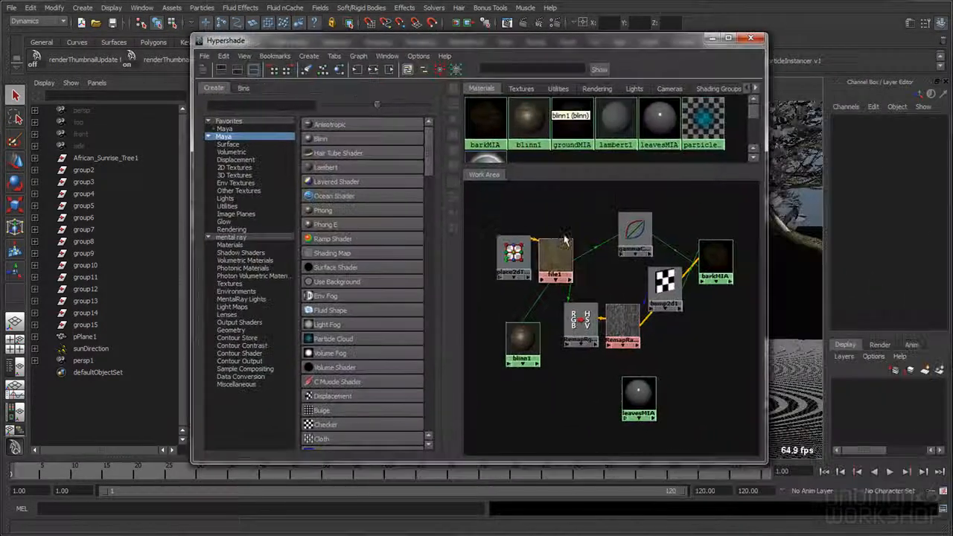
- Open place2dTexture1's placement attributes and move the Hypershade off the viewport to keep a trunk in view
{"action": "left_click", "coordinate": [513, 257]}
{"action": "double_click", "coordinate": [513, 257]}
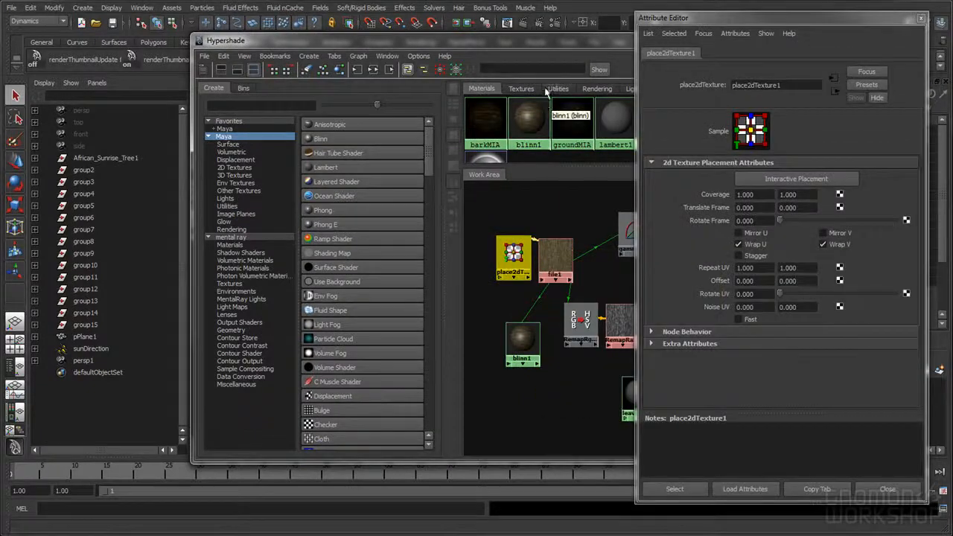
{"action": "left_click_drag", "start_coordinate": [549, 43], "coordinate": [951, 141]}
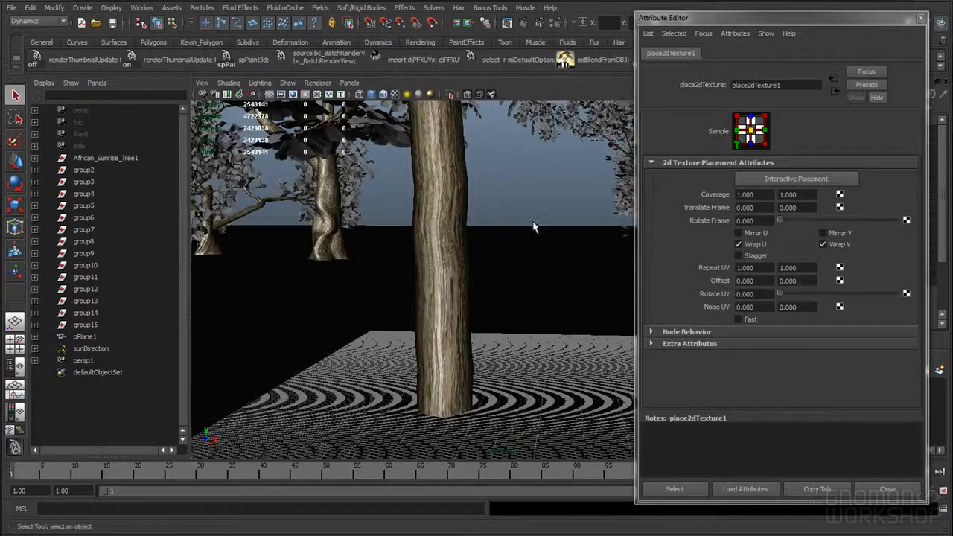
- Try a vertical Repeat UV of 2 and then 10 on the bark texture's place2dTexture1 node
{"action": "middle_click_drag", "start_coordinate": [481, 264], "coordinate": [459, 278], "text": "alt"}
{"action": "left_click_drag", "start_coordinate": [777, 267], "coordinate": [799, 268]}
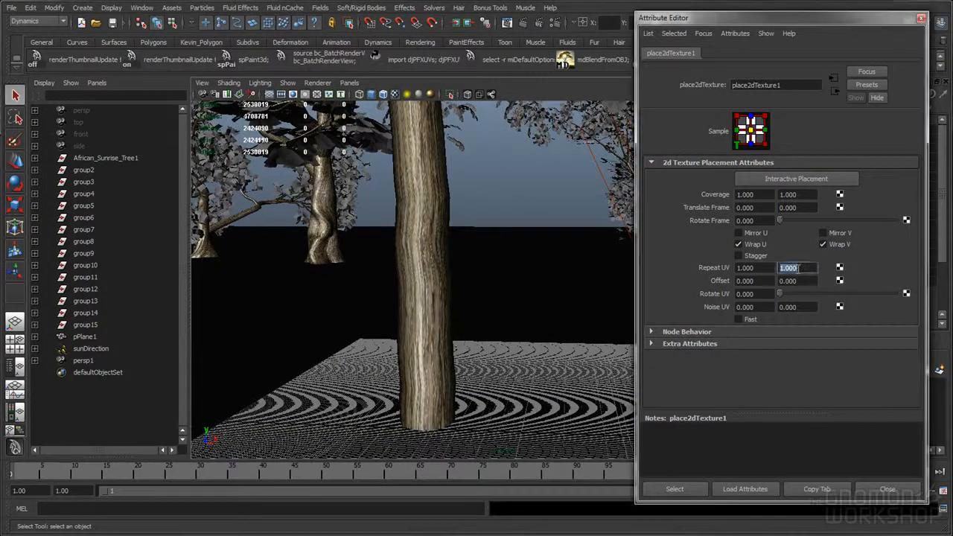
{"action": "type", "text": "2"}
{"action": "key", "text": "Return"}
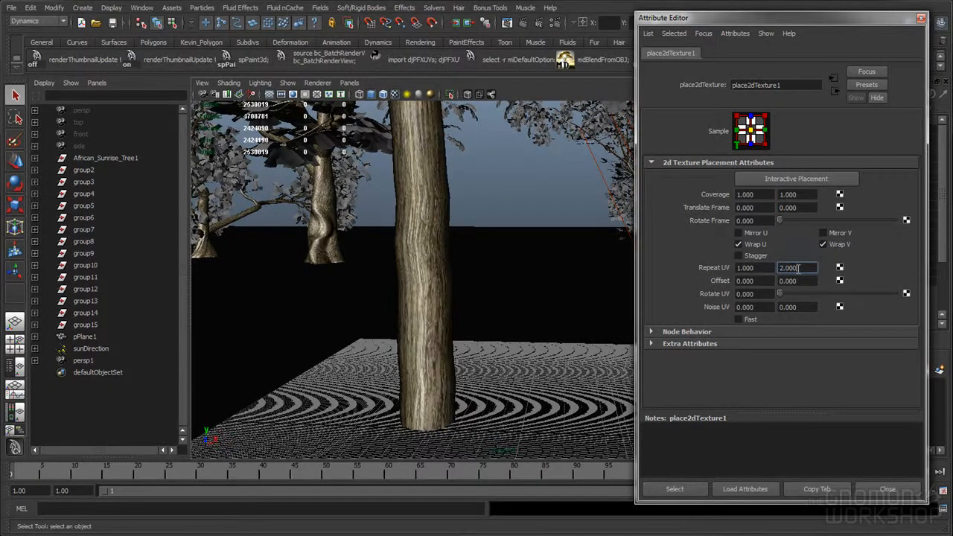
{"action": "type", "text": "10"}
{"action": "key", "text": "Return"}
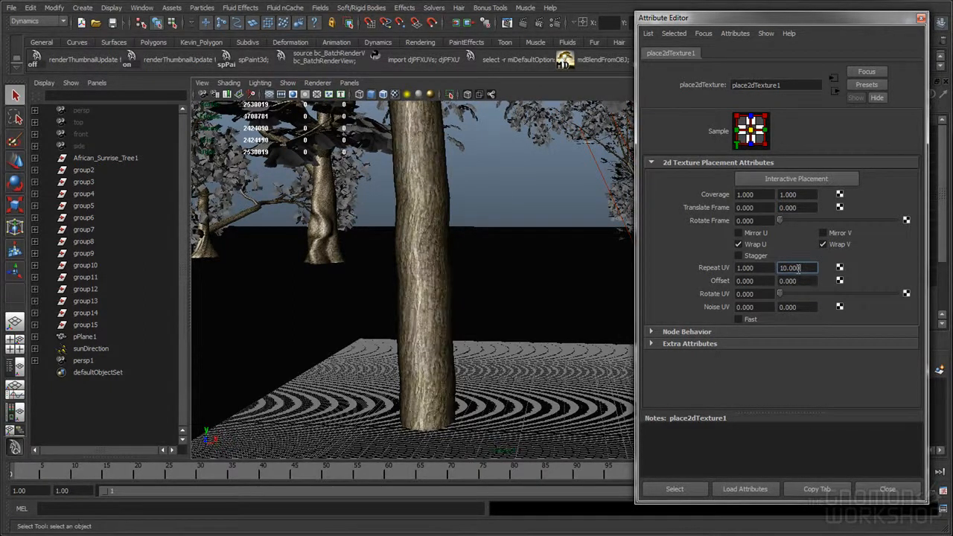
- Examine the bark texture's scale and stretching up close on the straight trunk
{"action": "left_click_drag", "start_coordinate": [409, 300], "coordinate": [457, 283], "text": "alt"}
{"action": "right_click_drag", "start_coordinate": [457, 283], "coordinate": [609, 291], "text": "alt"}
{"action": "middle_click_drag", "start_coordinate": [503, 294], "coordinate": [549, 300], "text": "alt"}
{"action": "right_click_drag", "start_coordinate": [549, 300], "coordinate": [589, 295], "text": "alt"}
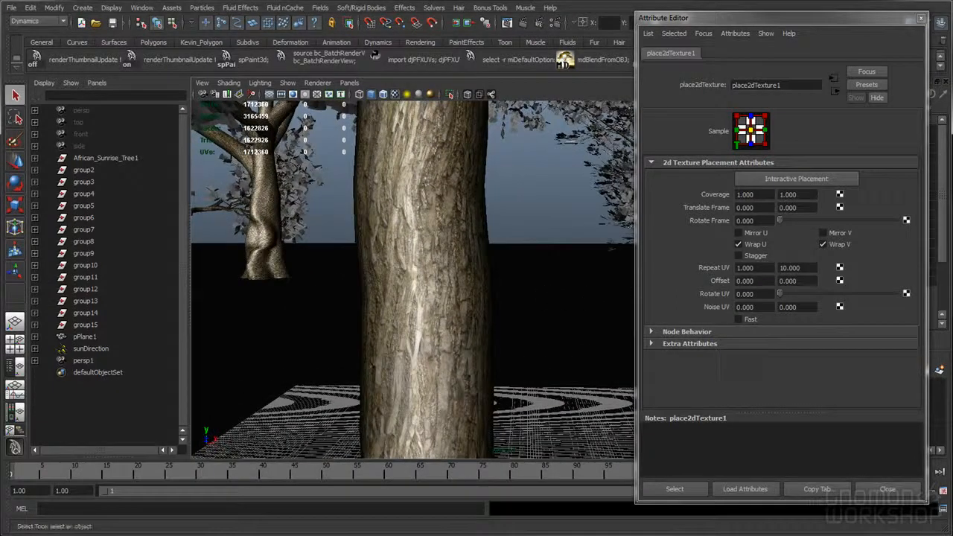
{"action": "right_click_drag", "start_coordinate": [518, 299], "coordinate": [439, 290], "text": "alt"}
{"action": "middle_click_drag", "start_coordinate": [567, 282], "coordinate": [513, 279], "text": "alt"}
{"action": "right_click_drag", "start_coordinate": [513, 279], "coordinate": [698, 282], "text": "alt"}
{"action": "middle_click_drag", "start_coordinate": [324, 264], "coordinate": [453, 263], "text": "alt"}
{"action": "right_click_drag", "start_coordinate": [453, 263], "coordinate": [543, 272], "text": "alt"}
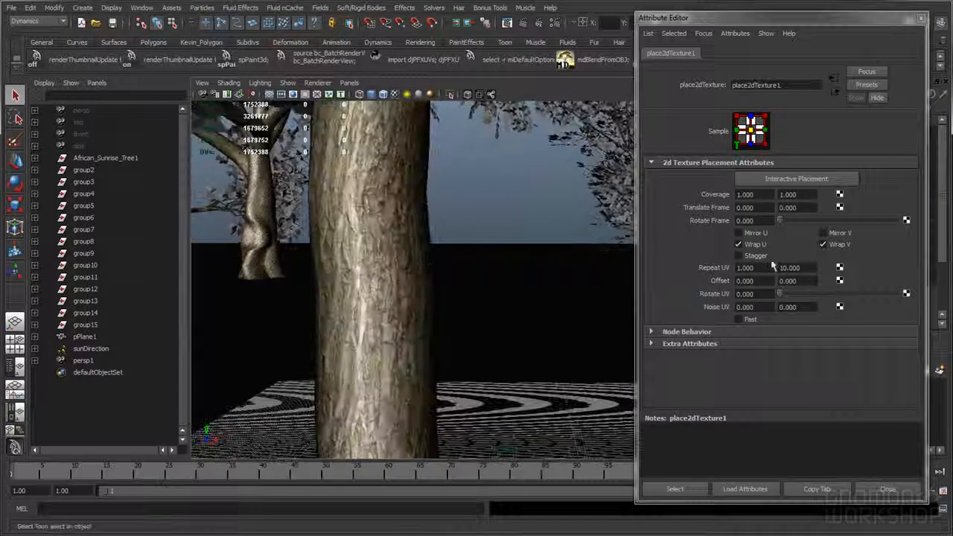
- Try a horizontal Repeat UV of 2 on the bark texture, inspect the trunk, and return it to 1
{"action": "double_click", "coordinate": [765, 267]}
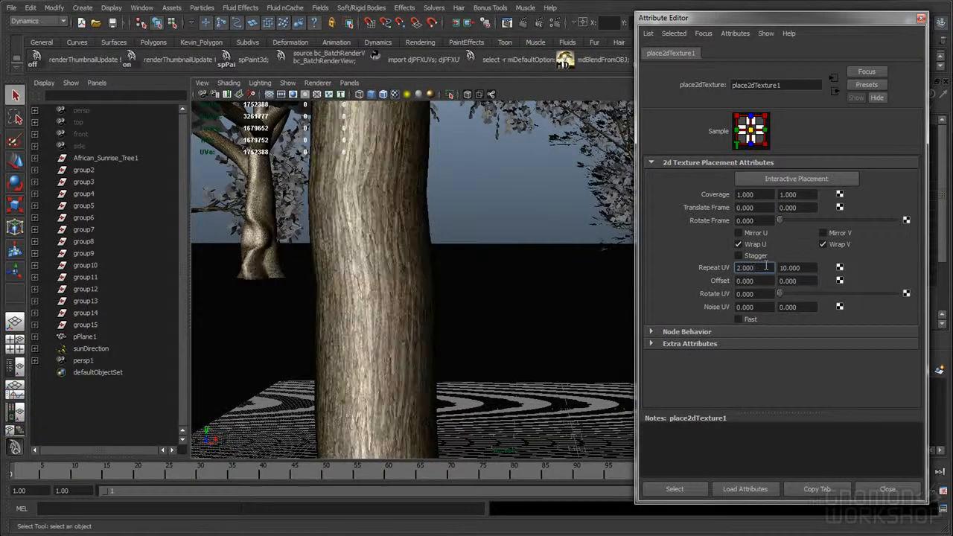
{"action": "right_click_drag", "start_coordinate": [286, 297], "coordinate": [375, 295], "text": "alt"}
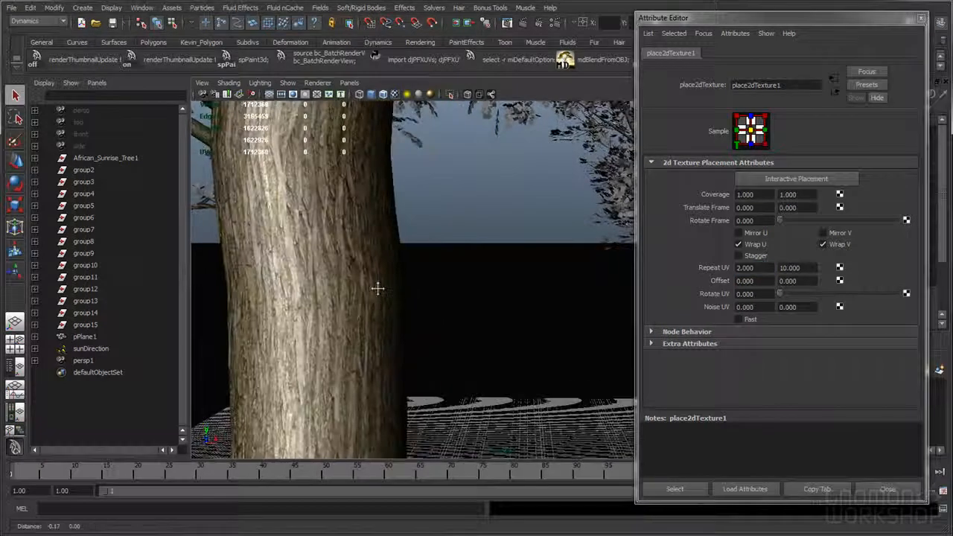
{"action": "middle_click_drag", "start_coordinate": [301, 291], "coordinate": [413, 289], "text": "alt"}
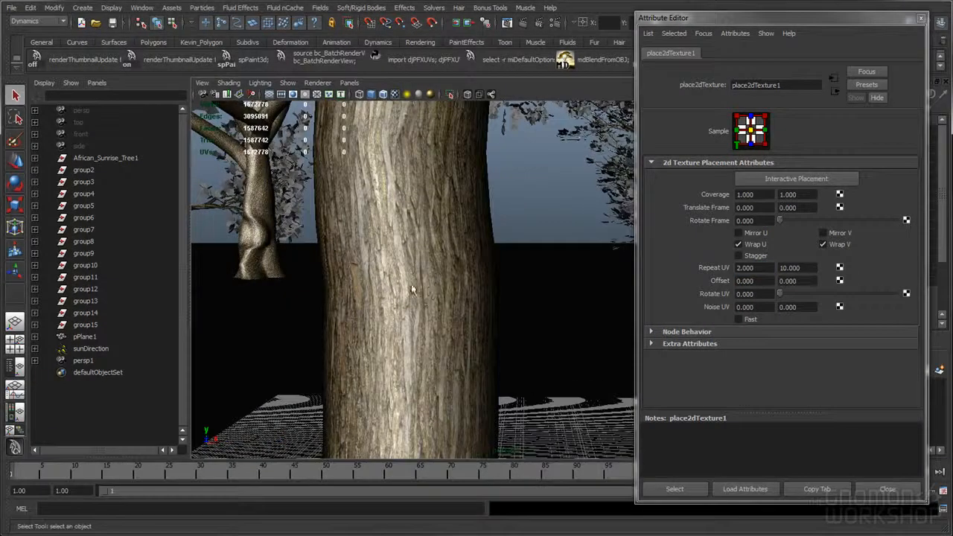
{"action": "double_click", "coordinate": [764, 266]}
{"action": "type", "text": "1"}
{"action": "key", "text": "Return"}
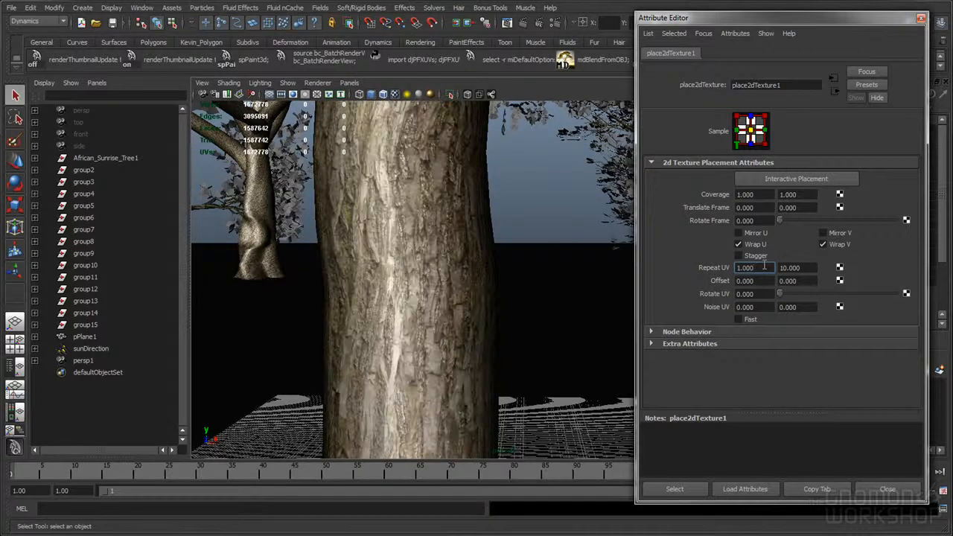
- Examine the bark texture on the flared trunk bases and branches of the other trees
{"action": "right_click_drag", "start_coordinate": [563, 292], "coordinate": [495, 293], "text": "alt"}
{"action": "mouse_move", "coordinate": [558, 280]}
{"action": "middle_mouse_down", "text": "alt"}
{"action": "mouse_move", "coordinate": [472, 278]}
{"action": "mouse_move", "coordinate": [481, 268]}
{"action": "mouse_move", "coordinate": [328, 270]}
{"action": "middle_mouse_up", "text": "alt"}
{"action": "middle_click_drag", "start_coordinate": [515, 266], "coordinate": [328, 271], "text": "alt"}
{"action": "left_click_drag", "start_coordinate": [328, 270], "coordinate": [432, 218], "text": "alt"}
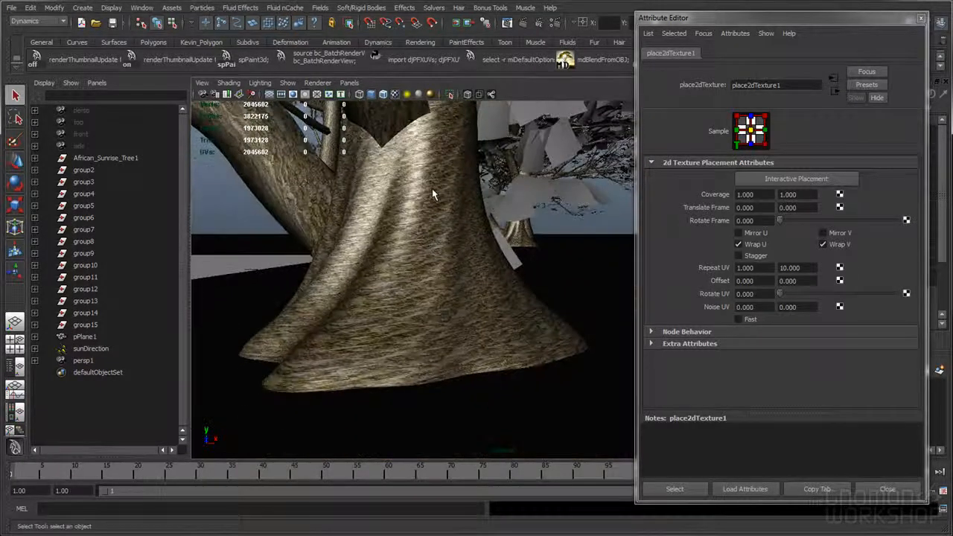
{"action": "left_click_drag", "start_coordinate": [468, 255], "coordinate": [458, 315], "text": "alt"}
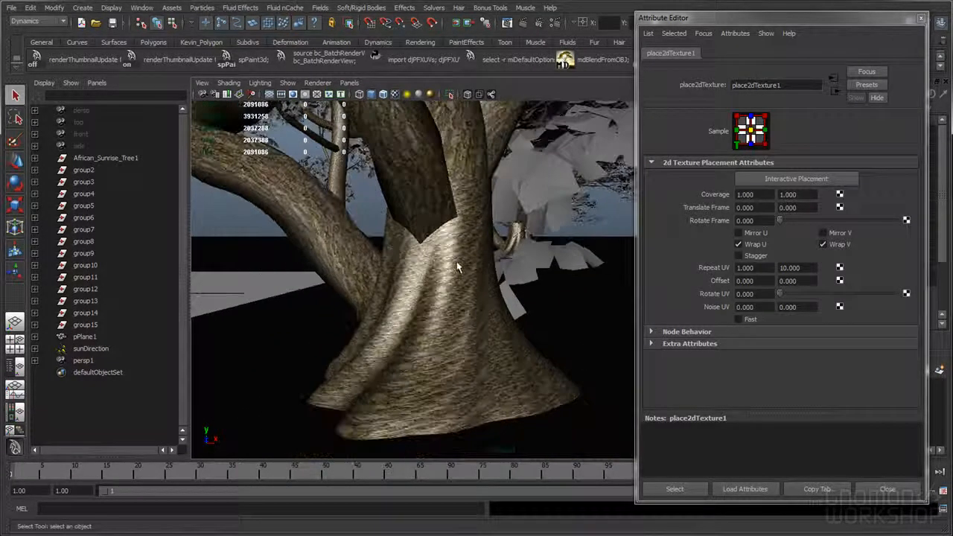
{"action": "right_click_drag", "start_coordinate": [457, 312], "coordinate": [513, 326], "text": "alt"}
{"action": "left_click_drag", "start_coordinate": [513, 326], "coordinate": [355, 327], "text": "alt"}
{"action": "right_click_drag", "start_coordinate": [355, 327], "coordinate": [405, 326], "text": "alt"}
{"action": "middle_click_drag", "start_coordinate": [405, 326], "coordinate": [499, 253], "text": "alt"}
{"action": "mouse_move", "coordinate": [417, 335]}
{"action": "left_mouse_down", "text": "alt"}
{"action": "mouse_move", "coordinate": [368, 347]}
{"action": "mouse_move", "coordinate": [412, 347]}
{"action": "left_mouse_up", "text": "alt"}
{"action": "right_click_drag", "start_coordinate": [412, 347], "coordinate": [452, 351], "text": "alt"}
{"action": "left_click_drag", "start_coordinate": [400, 349], "coordinate": [385, 348], "text": "alt"}
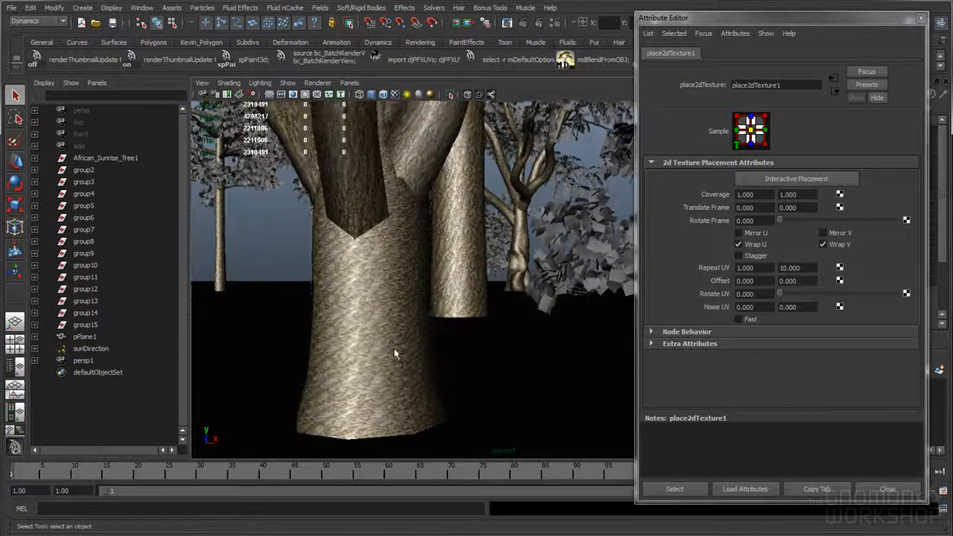
{"action": "right_click_drag", "start_coordinate": [421, 344], "coordinate": [363, 348], "text": "alt"}
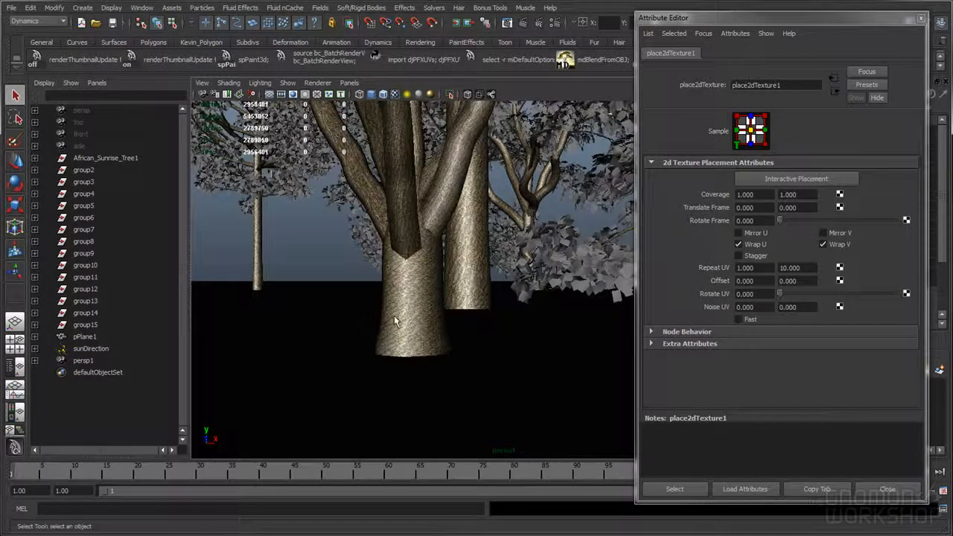
{"action": "middle_click_drag", "start_coordinate": [395, 321], "coordinate": [396, 328], "text": "alt"}
{"action": "middle_click_drag", "start_coordinate": [414, 369], "coordinate": [421, 375], "text": "alt"}
{"action": "middle_click_drag", "start_coordinate": [415, 299], "coordinate": [404, 276], "text": "alt"}
{"action": "right_click_drag", "start_coordinate": [404, 276], "coordinate": [463, 285], "text": "alt"}
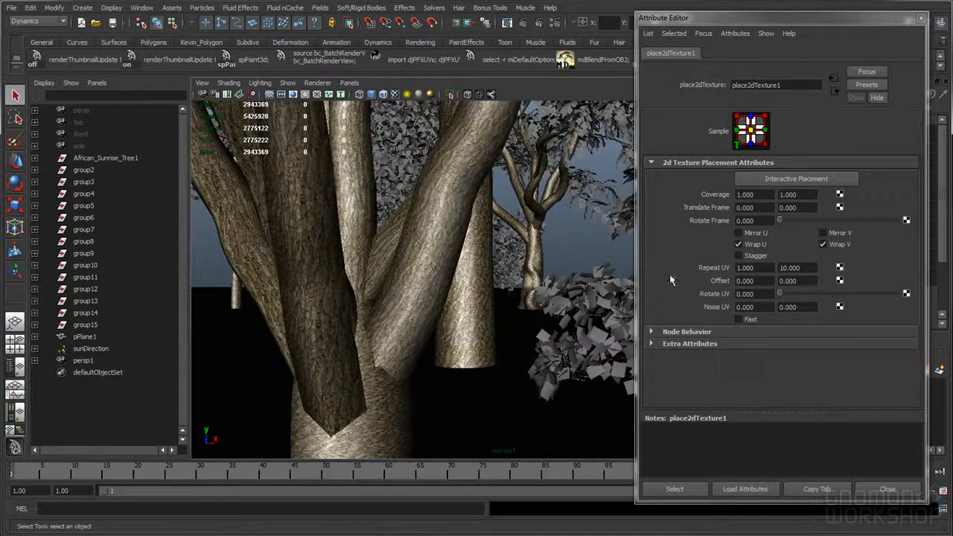
- Set the bark texture's vertical Repeat UV to 8 and check the tiling on the surrounding trees
{"action": "left_click", "coordinate": [805, 267]}
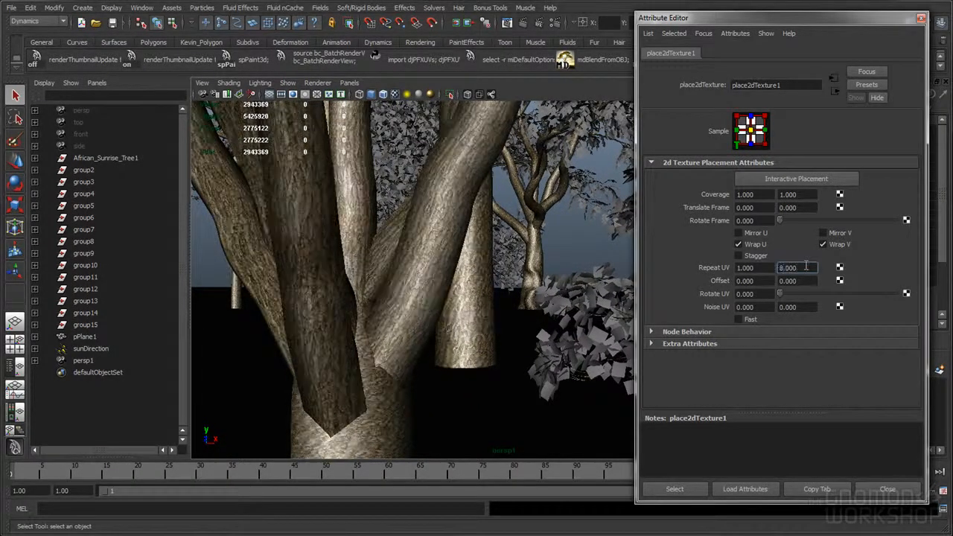
{"action": "right_click_drag", "start_coordinate": [445, 278], "coordinate": [380, 274], "text": "alt"}
{"action": "middle_click_drag", "start_coordinate": [379, 267], "coordinate": [344, 263], "text": "alt"}
{"action": "middle_click_drag", "start_coordinate": [438, 265], "coordinate": [386, 265], "text": "alt"}
{"action": "middle_click_drag", "start_coordinate": [462, 277], "coordinate": [369, 270], "text": "alt"}
{"action": "middle_click_drag", "start_coordinate": [439, 266], "coordinate": [311, 270], "text": "alt"}
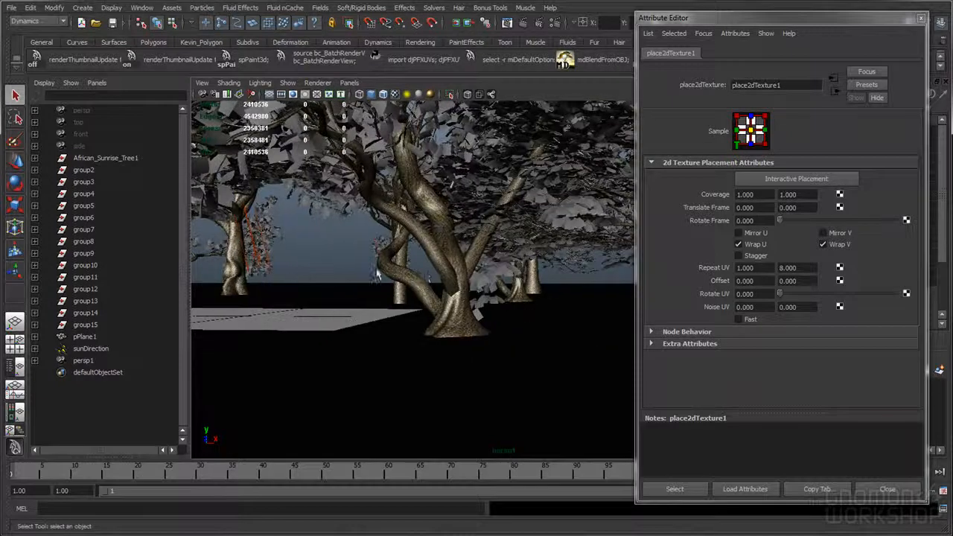
{"action": "right_click_drag", "start_coordinate": [427, 273], "coordinate": [594, 281], "text": "alt"}
{"action": "middle_click_drag", "start_coordinate": [465, 271], "coordinate": [500, 225], "text": "alt"}
{"action": "right_click_drag", "start_coordinate": [479, 320], "coordinate": [435, 317], "text": "alt"}
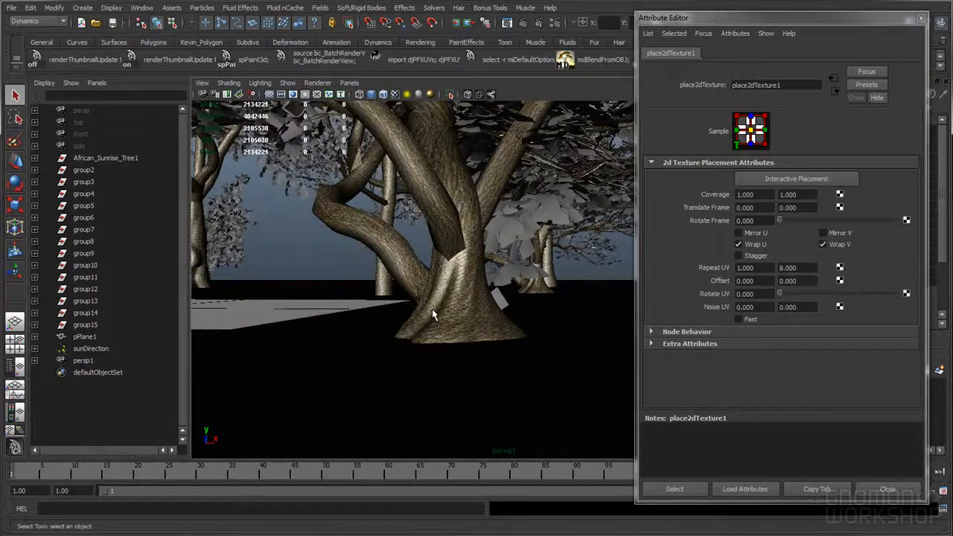
- Switch the viewport to the persp camera that frames the whole forest
{"action": "left_click", "coordinate": [350, 82]}
{"action": "mouse_move", "coordinate": [363, 95]}
{"action": "left_click", "coordinate": [460, 96]}
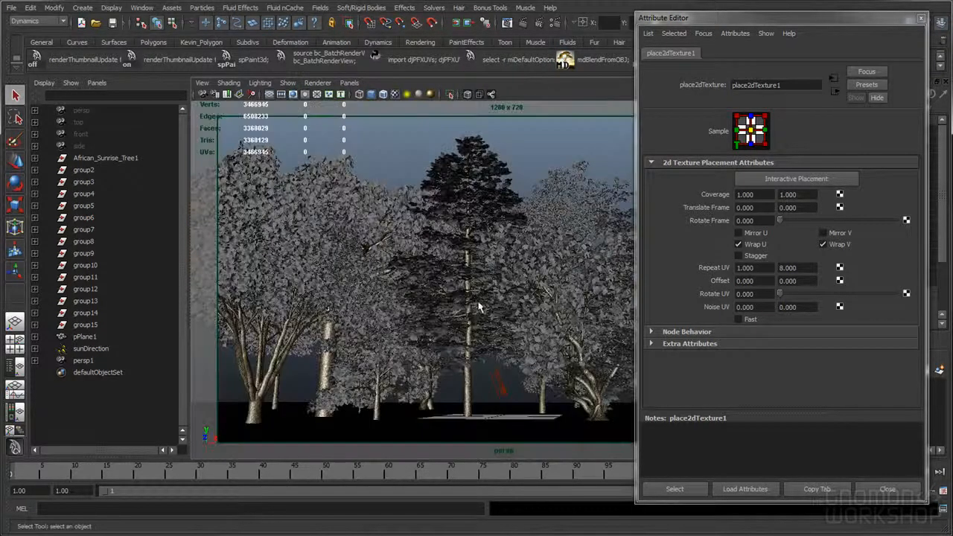
- Assign barkMIA to all objects that use blinn1, working in the Hypershade with the Attribute Editor closed
{"action": "left_click", "coordinate": [882, 488]}
{"action": "left_click_drag", "start_coordinate": [952, 55], "coordinate": [545, 61]}
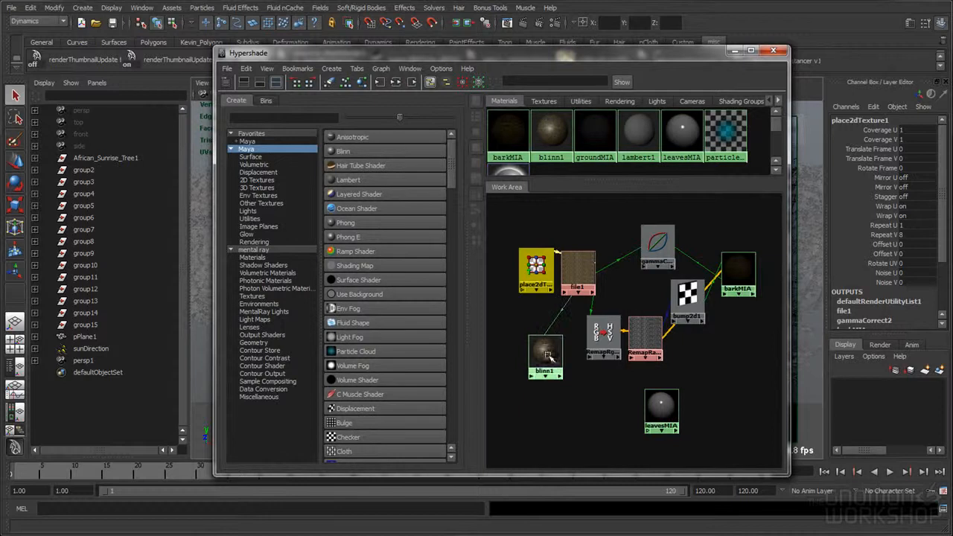
{"action": "right_click_drag", "start_coordinate": [547, 351], "coordinate": [591, 356]}
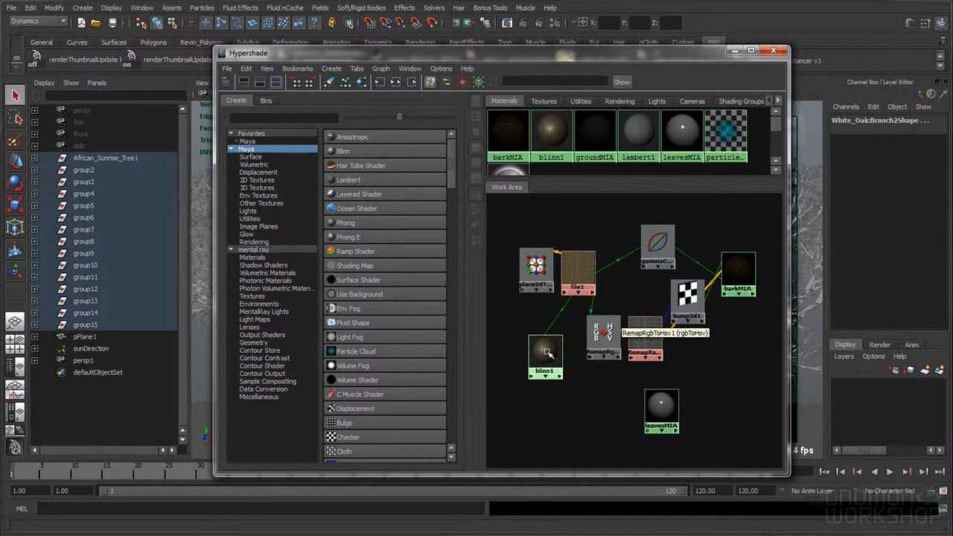
{"action": "right_click_drag", "start_coordinate": [738, 274], "coordinate": [736, 231]}
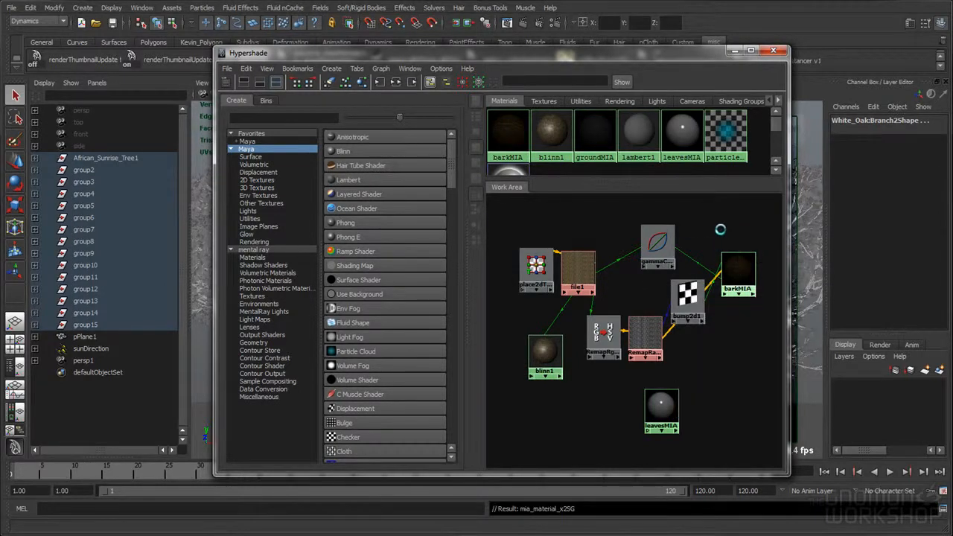
{"action": "left_click", "coordinate": [721, 233]}
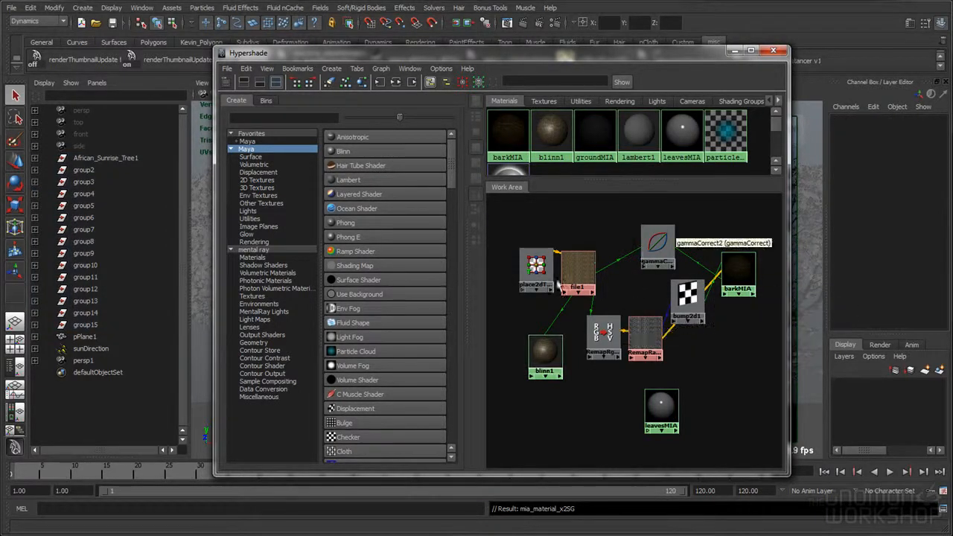
- Repeat the blinn1-to-barkMIA reassignment for any remaining objects and close the Hypershade
{"action": "right_click_drag", "start_coordinate": [545, 356], "coordinate": [601, 357]}
{"action": "right_click", "coordinate": [727, 275]}
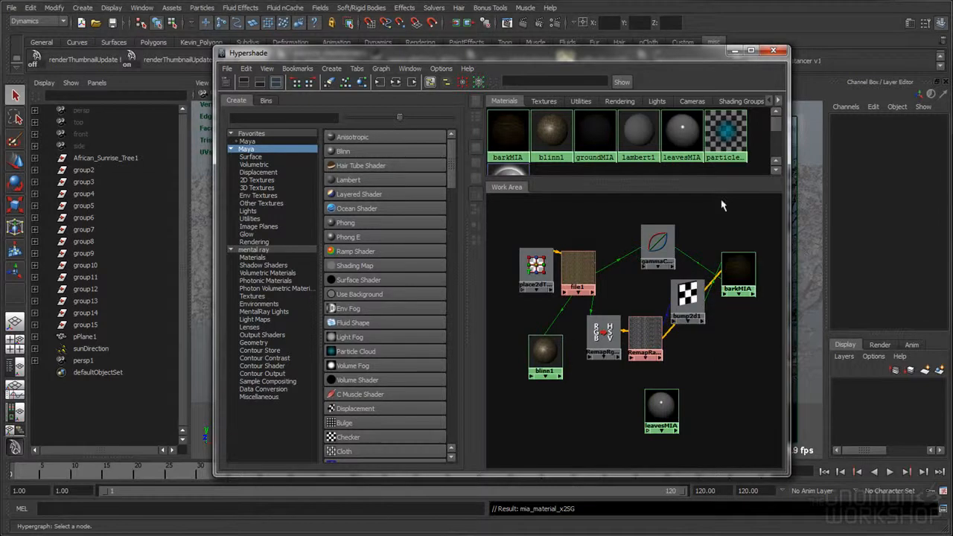
{"action": "left_click", "coordinate": [773, 50]}
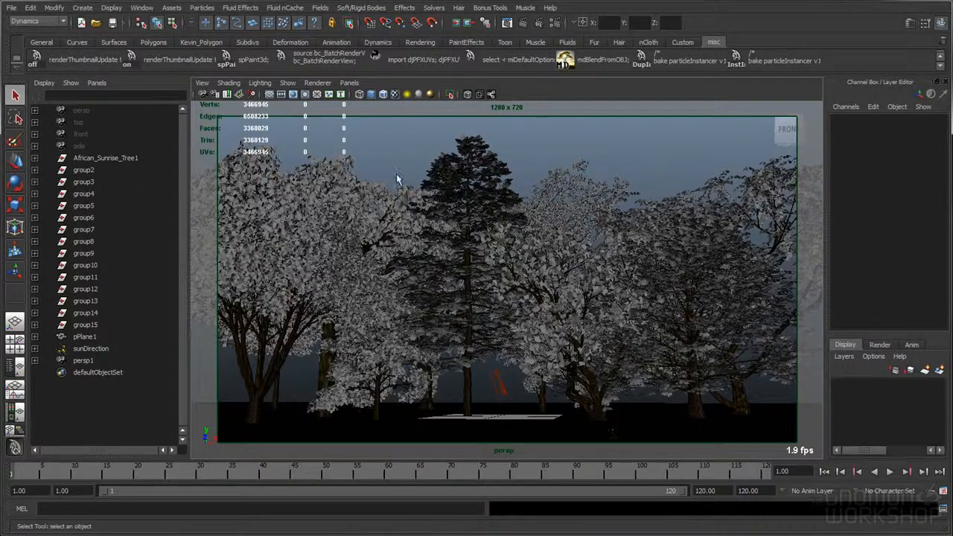
- Reopen the Hypershade and graph the leavesMIA material in the work area
{"action": "left_click", "coordinate": [141, 7]}
{"action": "mouse_move", "coordinate": [168, 36]}
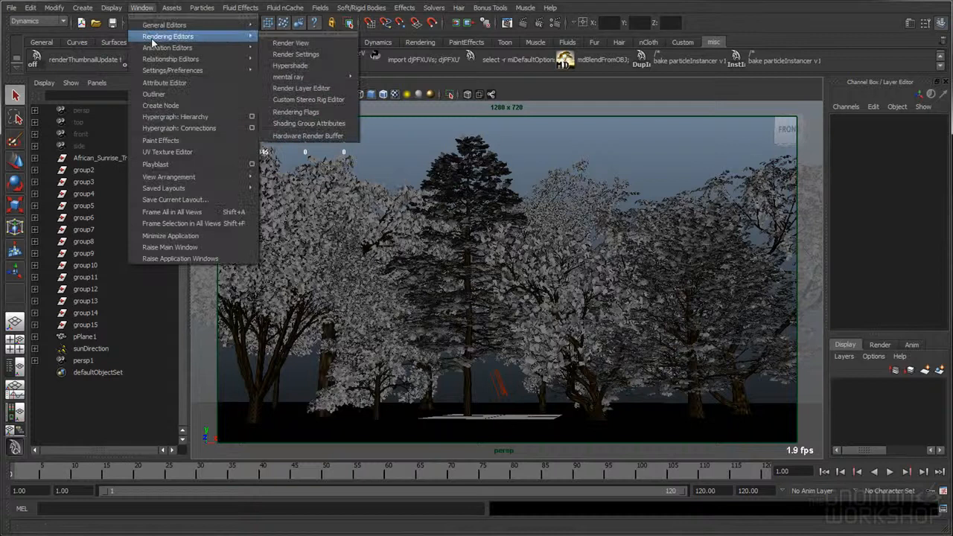
{"action": "left_click", "coordinate": [290, 65]}
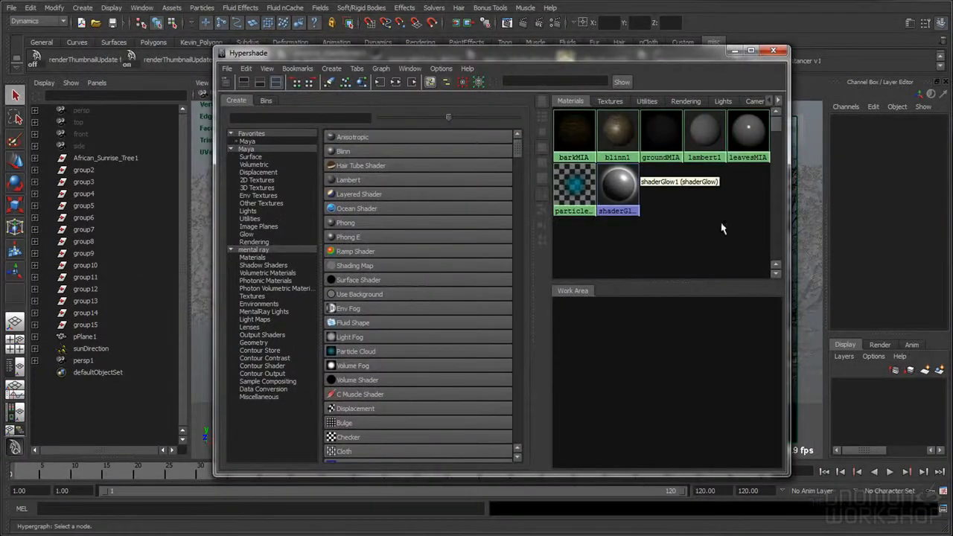
{"action": "right_click_drag", "start_coordinate": [755, 134], "coordinate": [757, 159]}
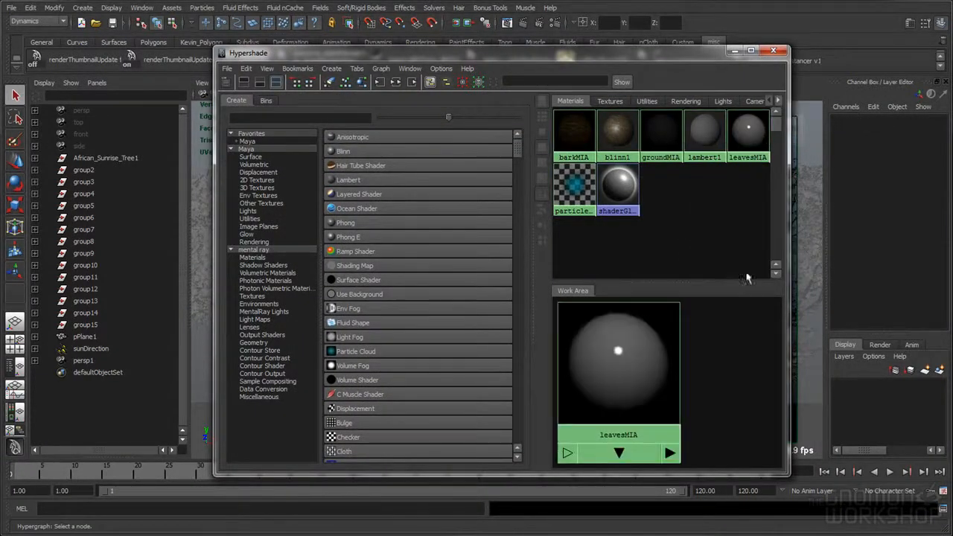
- Enlarge the Hypershade window and its work area around the leavesMIA node
{"action": "left_click_drag", "start_coordinate": [678, 282], "coordinate": [673, 237]}
{"action": "left_click_drag", "start_coordinate": [534, 240], "coordinate": [442, 241]}
{"action": "left_click_drag", "start_coordinate": [603, 243], "coordinate": [603, 184]}
{"action": "left_click_drag", "start_coordinate": [494, 54], "coordinate": [409, 19]}
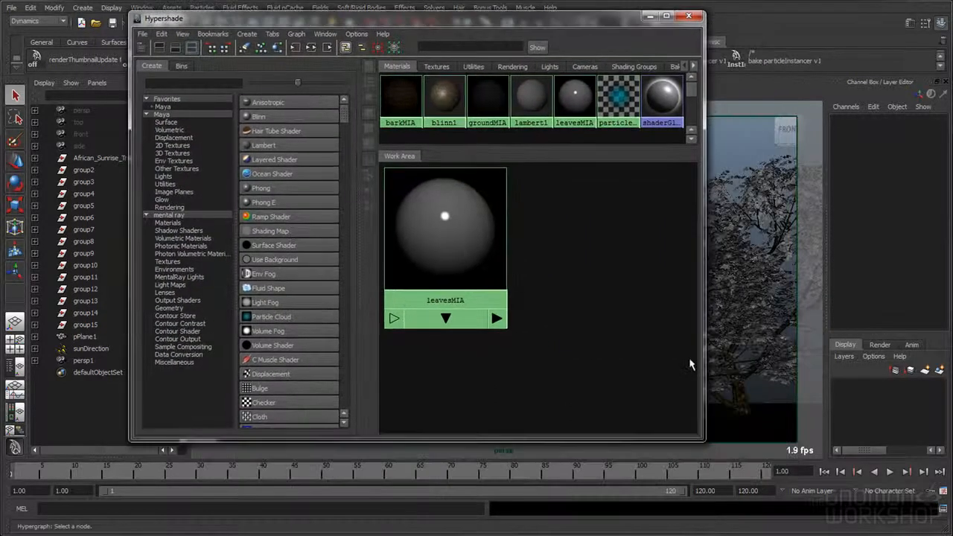
{"action": "left_click_drag", "start_coordinate": [693, 446], "coordinate": [787, 504]}
{"action": "scroll", "coordinate": [591, 346], "scroll_direction": "down", "scroll_amount": 3}
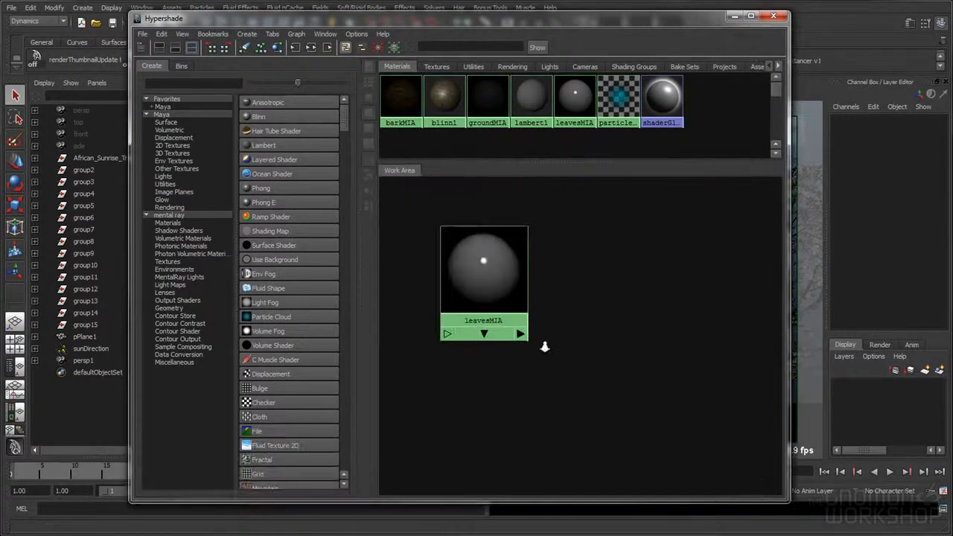
- Open the leavesMIA attributes and fit the Hypershade window beside the Attribute Editor
{"action": "double_click", "coordinate": [600, 273]}
{"action": "left_click_drag", "start_coordinate": [569, 23], "coordinate": [472, 23]}
{"action": "left_click", "coordinate": [600, 18]}
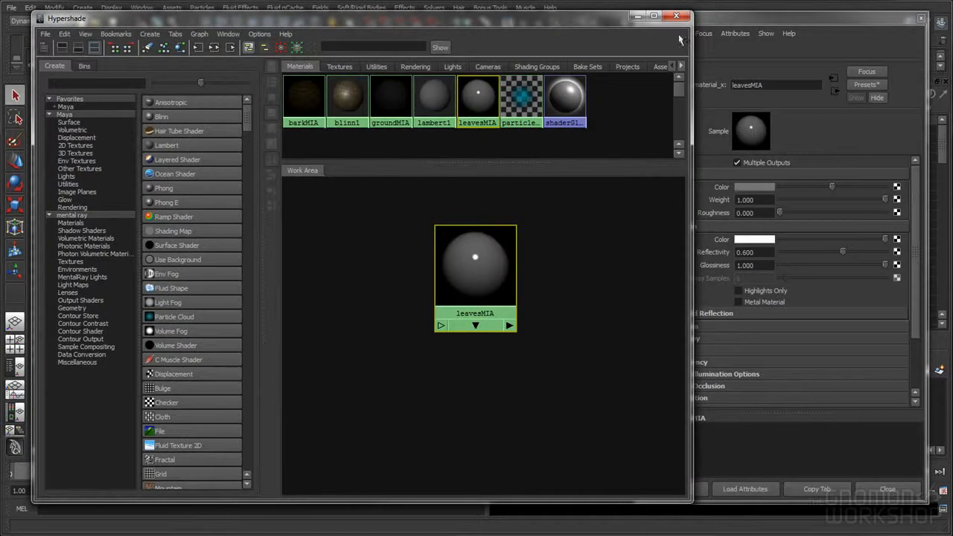
{"action": "left_click_drag", "start_coordinate": [690, 39], "coordinate": [611, 39]}
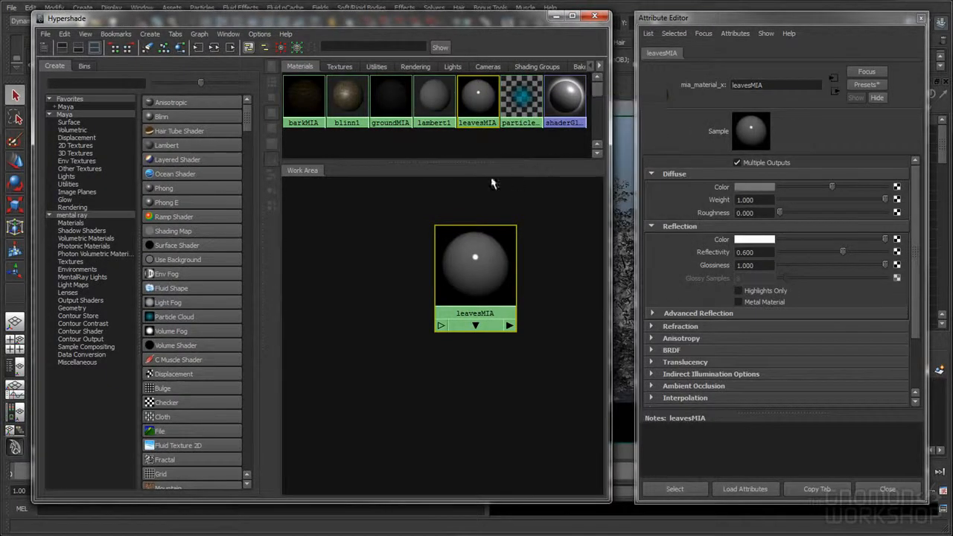
{"action": "right_click_drag", "start_coordinate": [465, 213], "coordinate": [512, 202], "text": "alt"}
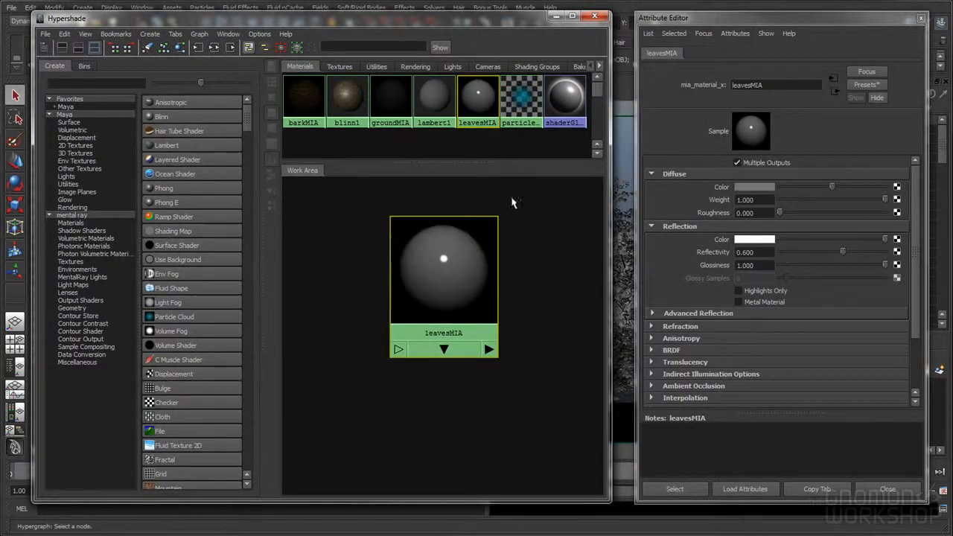
- Connect a Gamma Correct utility node to the diffuse color of leavesMIA
{"action": "left_click", "coordinate": [676, 225]}
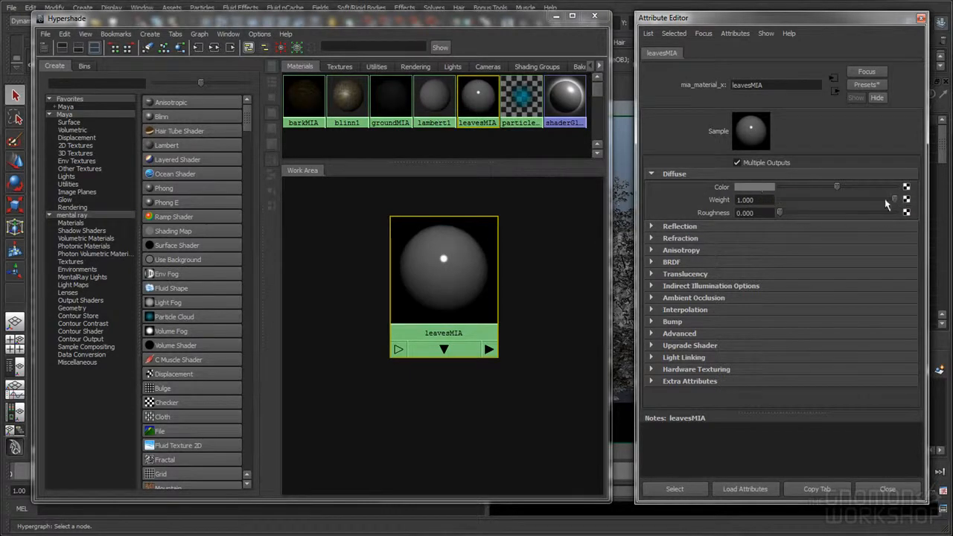
{"action": "left_click", "coordinate": [906, 186]}
{"action": "left_click", "coordinate": [313, 176]}
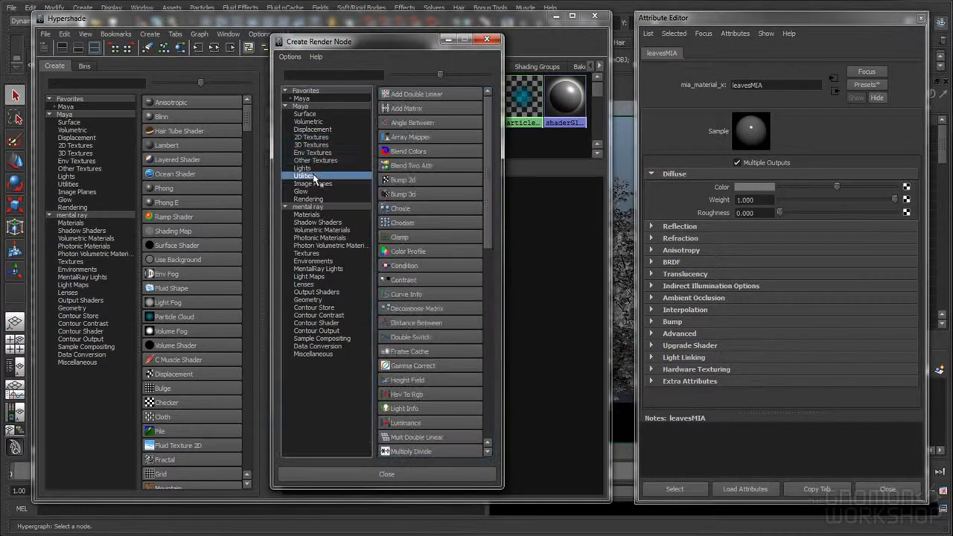
{"action": "left_click", "coordinate": [409, 369]}
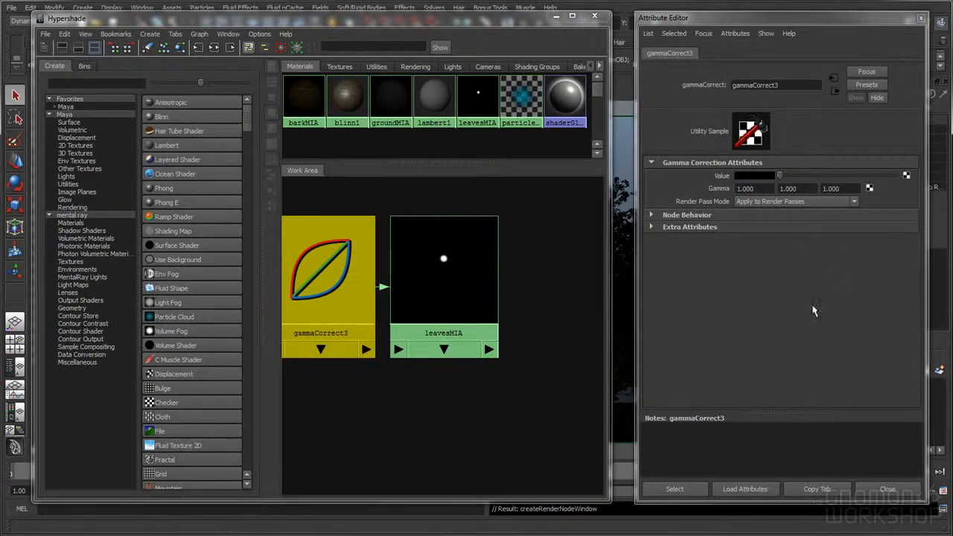
- Set the Gamma Correct node's gamma to 0.454 on all three channels and lighten its value color to gray
{"action": "left_click", "coordinate": [758, 188]}
{"action": "type", "text": "0.454"}
{"action": "key", "text": "Tab"}
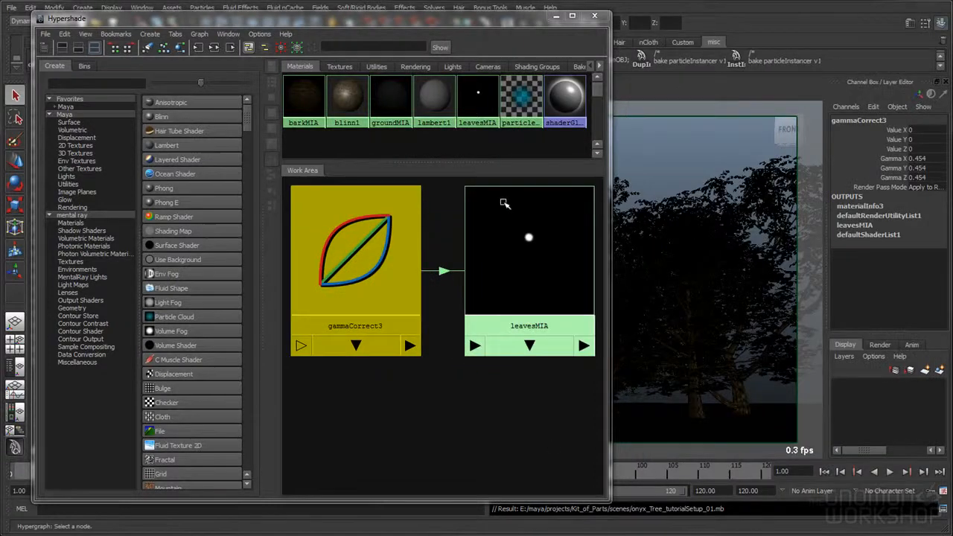
{"action": "double_click", "coordinate": [376, 277]}
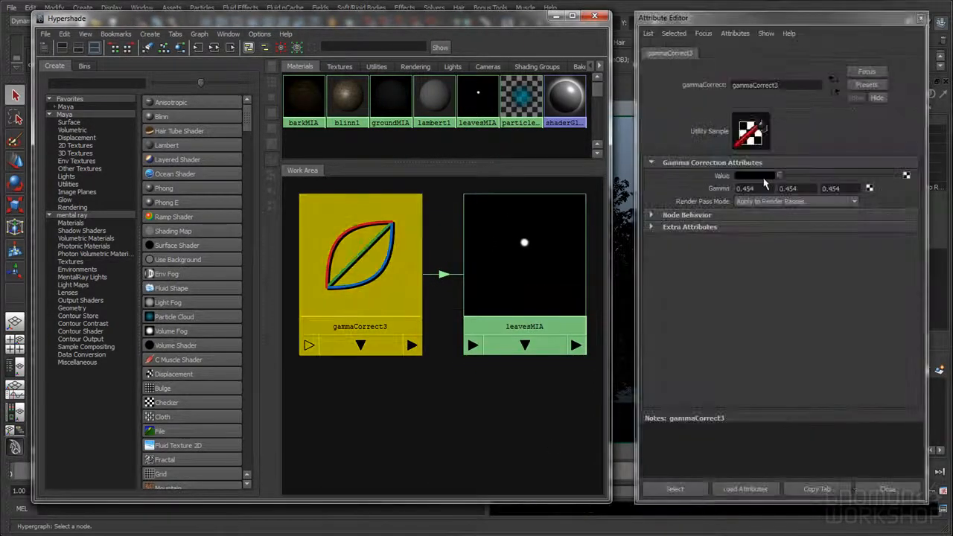
{"action": "left_click_drag", "start_coordinate": [784, 176], "coordinate": [826, 176]}
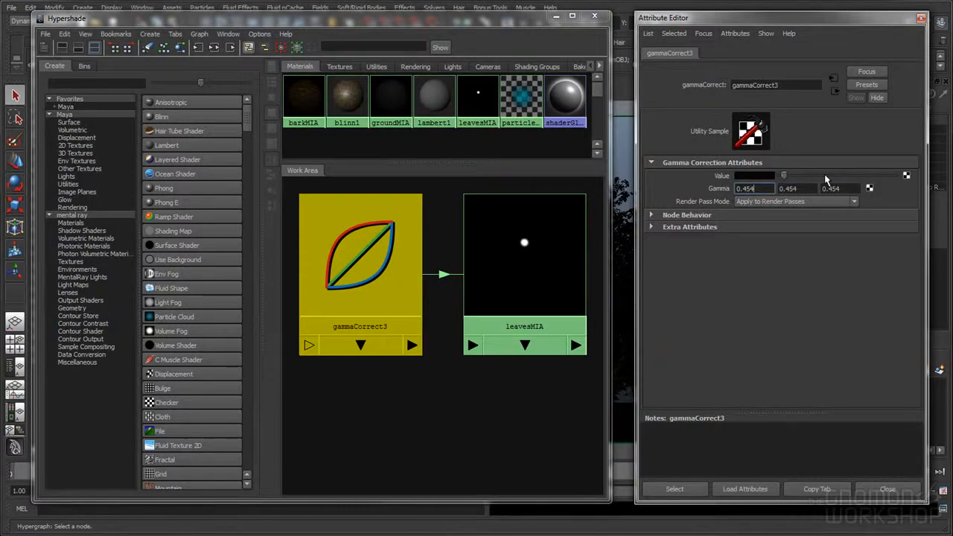
{"action": "left_click_drag", "start_coordinate": [759, 185], "coordinate": [744, 186]}
{"action": "key", "text": "ctrl+z"}
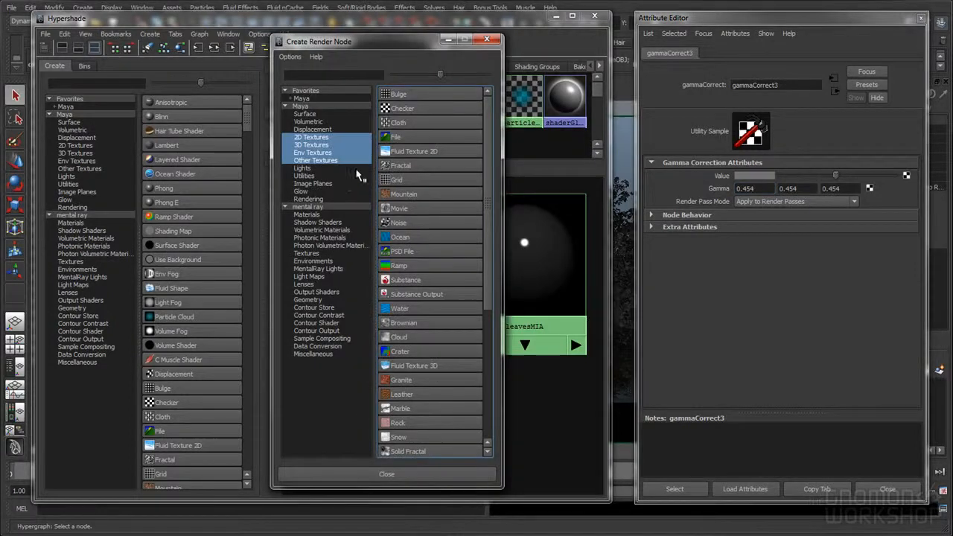
- Map a File texture to the Gamma Correct node's value and show the whole leavesMIA shading network
{"action": "left_click", "coordinate": [404, 143]}
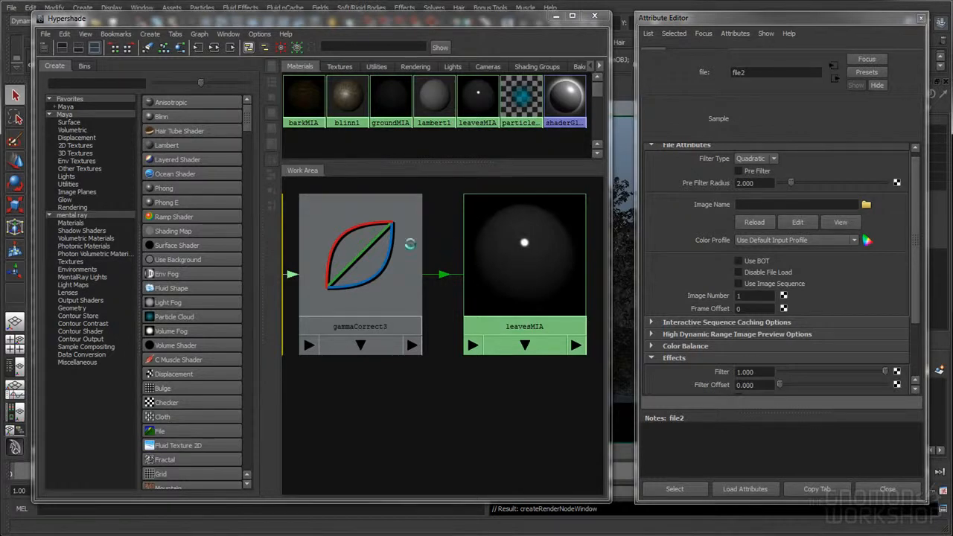
{"action": "middle_click_drag", "start_coordinate": [438, 251], "coordinate": [470, 216], "text": "alt"}
{"action": "right_click_drag", "start_coordinate": [533, 229], "coordinate": [532, 257]}
{"action": "right_click_drag", "start_coordinate": [506, 299], "coordinate": [477, 303], "text": "alt"}
{"action": "middle_click_drag", "start_coordinate": [464, 285], "coordinate": [459, 306], "text": "alt"}
{"action": "right_click_drag", "start_coordinate": [458, 306], "coordinate": [516, 320], "text": "alt"}
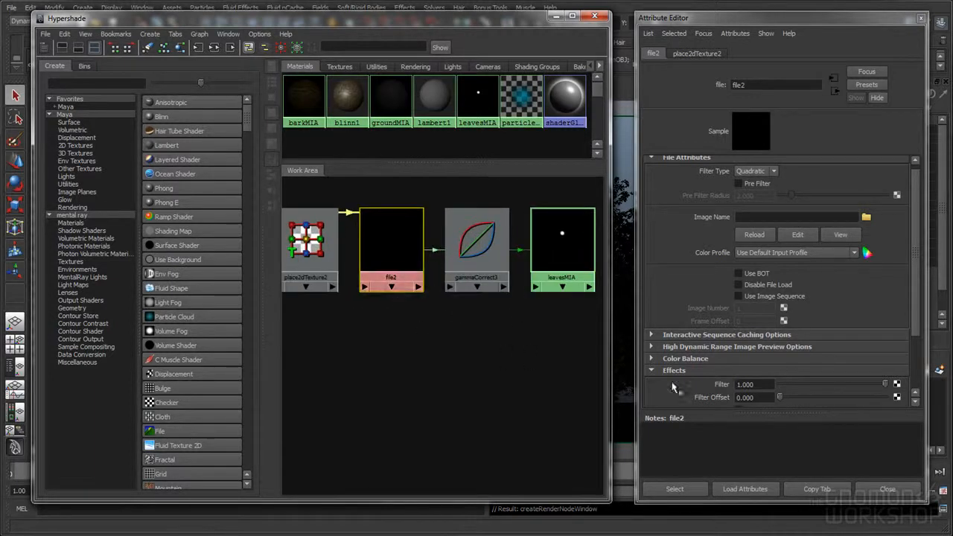
- Set the filter of the new leaf File texture to 0.1
{"action": "double_click", "coordinate": [758, 384]}
{"action": "type", "text": "0.1"}
{"action": "key", "text": "Return"}
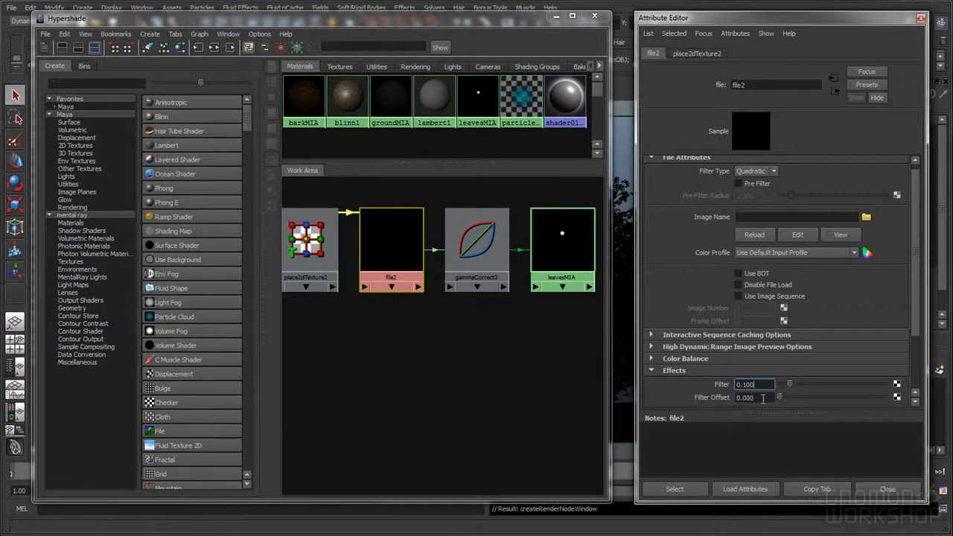
{"action": "key", "text": "Tab"}
{"action": "right_click_drag", "start_coordinate": [517, 354], "coordinate": [482, 340], "text": "alt"}
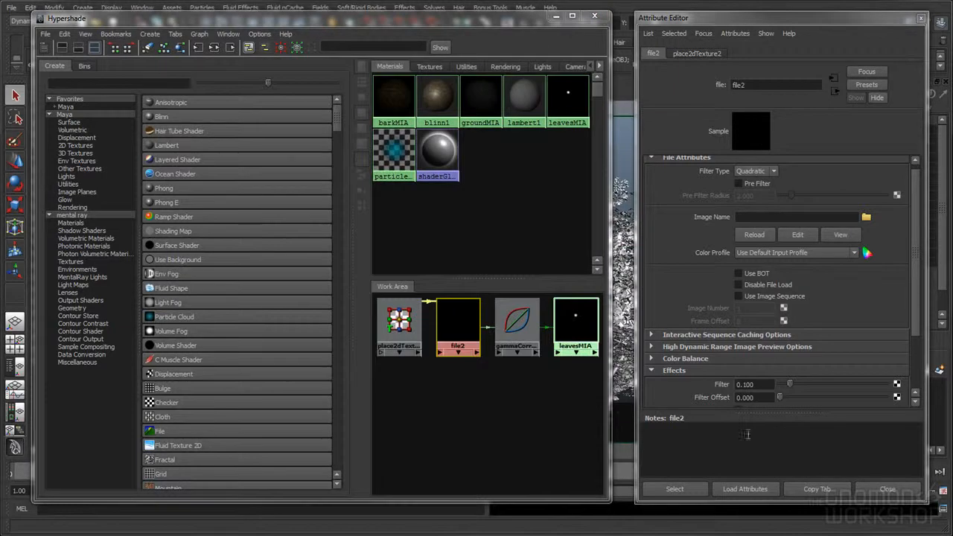
{"action": "left_click", "coordinate": [756, 398]}
{"action": "left_click", "coordinate": [761, 384]}
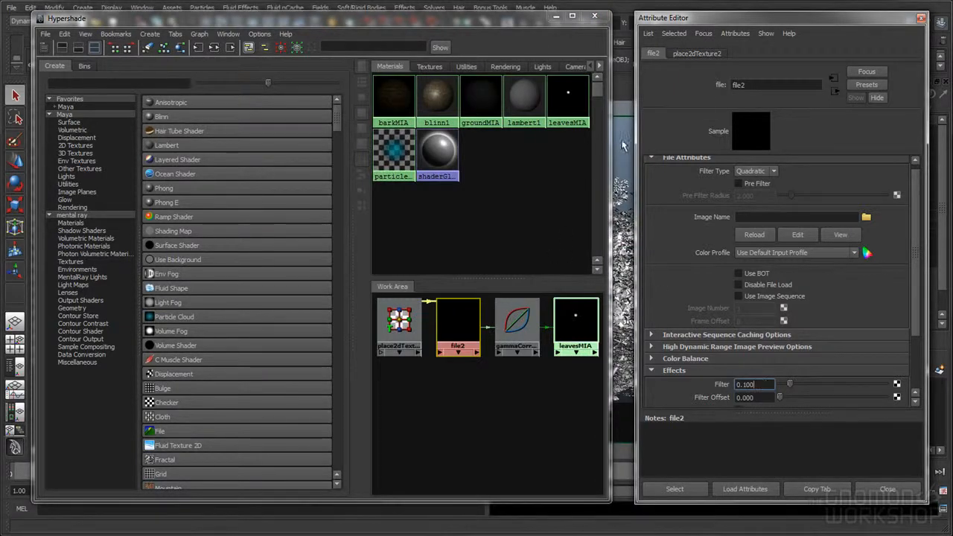
{"action": "left_click_drag", "start_coordinate": [540, 20], "coordinate": [493, 26]}
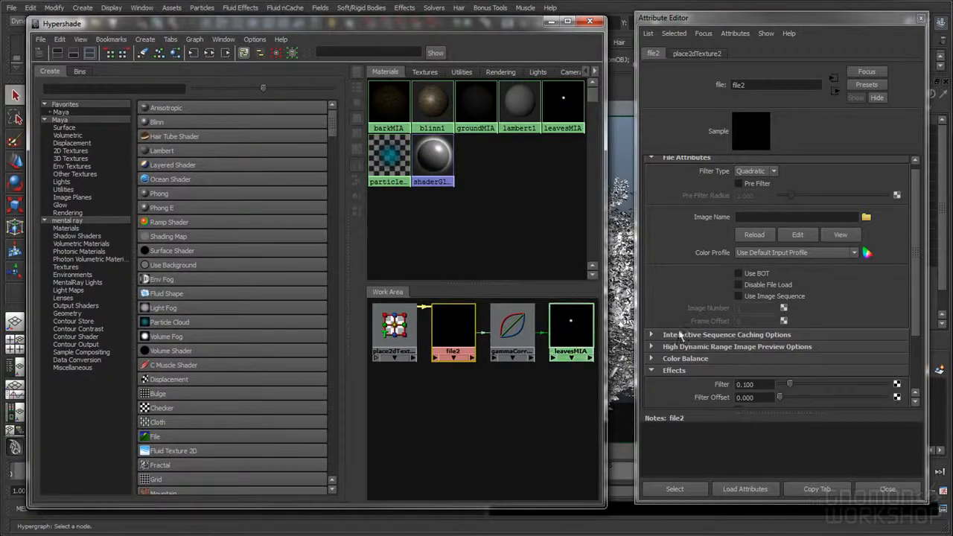
{"action": "left_click", "coordinate": [759, 384]}
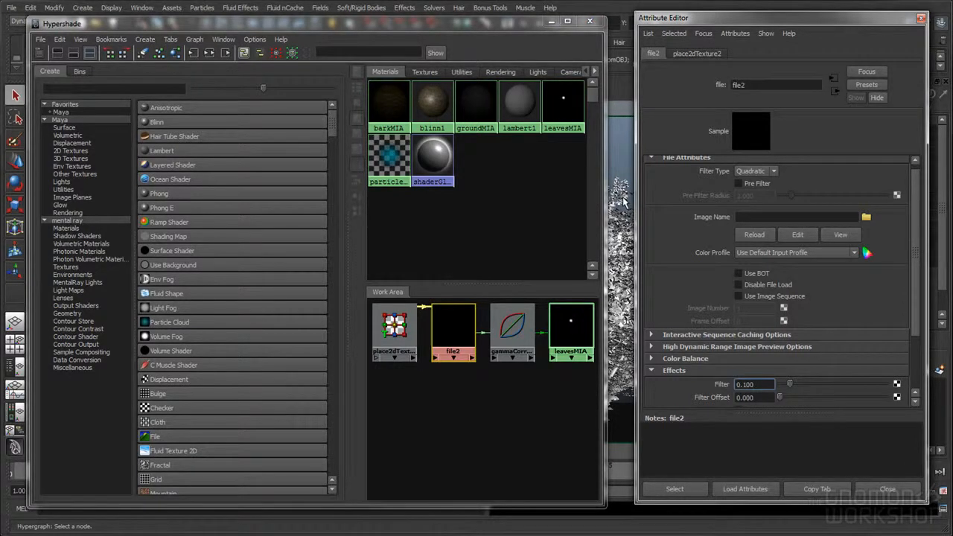
{"action": "left_click", "coordinate": [463, 329]}
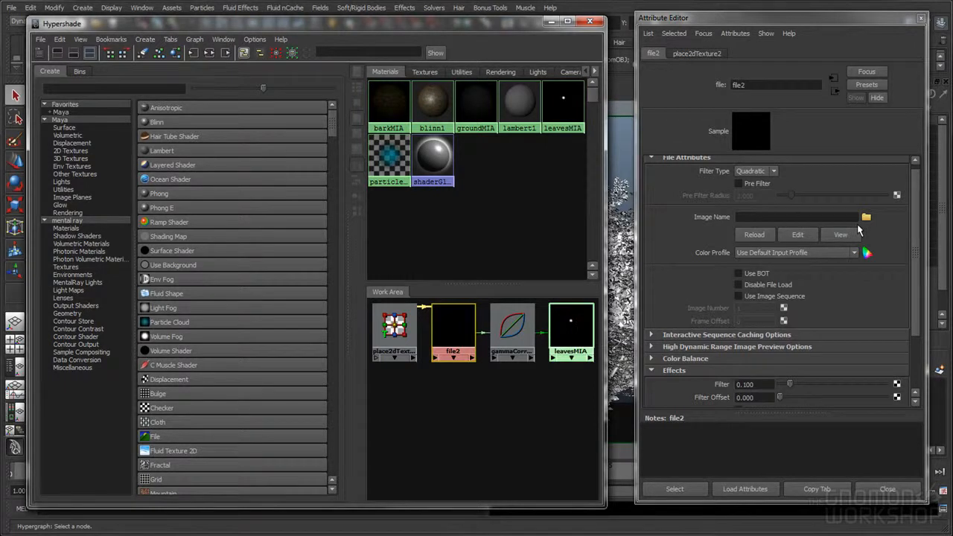
- Close the Hypershade and Attribute Editor and check the White Oak leaf mesh in the tree scene
{"action": "left_click", "coordinate": [590, 20]}
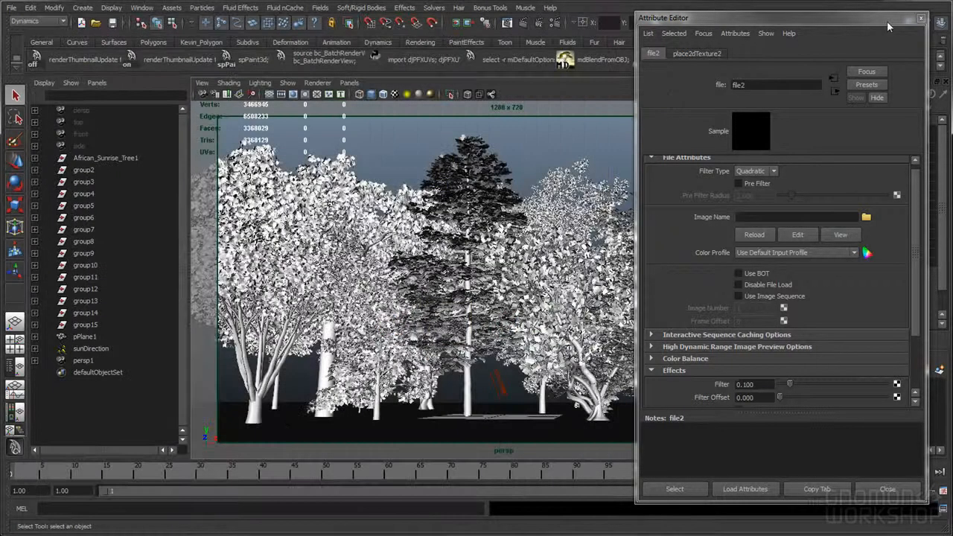
{"action": "left_click", "coordinate": [921, 18]}
{"action": "left_click", "coordinate": [484, 186]}
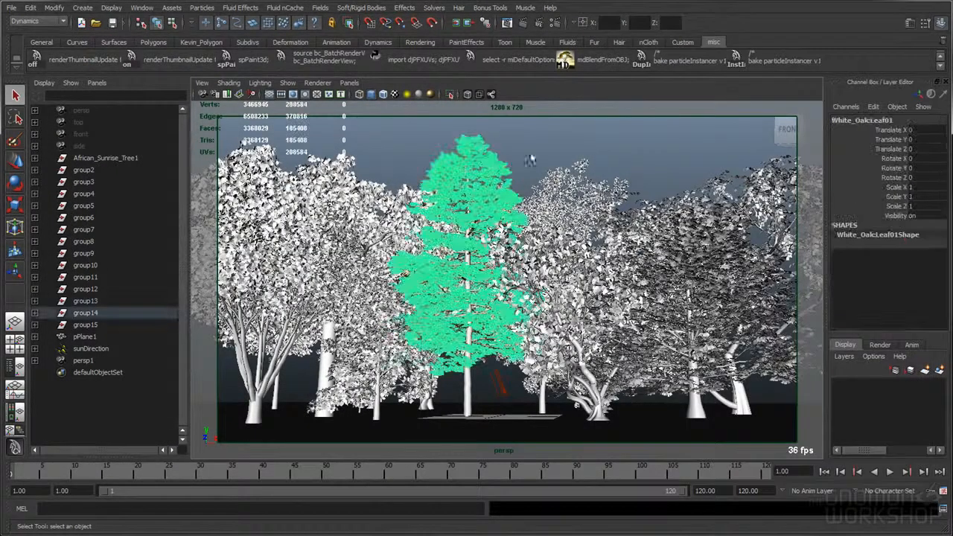
{"action": "left_click", "coordinate": [541, 149]}
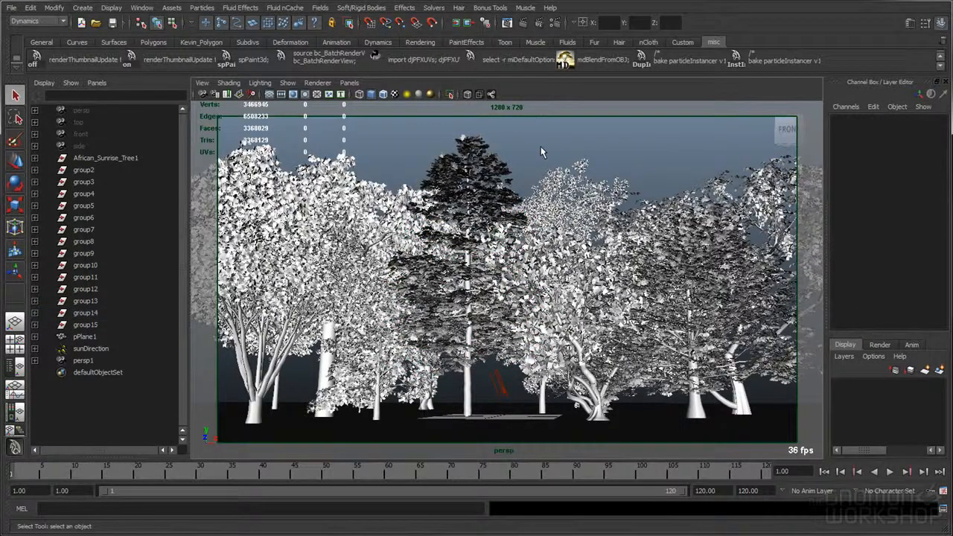
- Examine the UV layout of the African Sunrise tree's leaf mesh in the UV Texture Editor, and deselect the mesh
{"action": "left_click", "coordinate": [259, 161]}
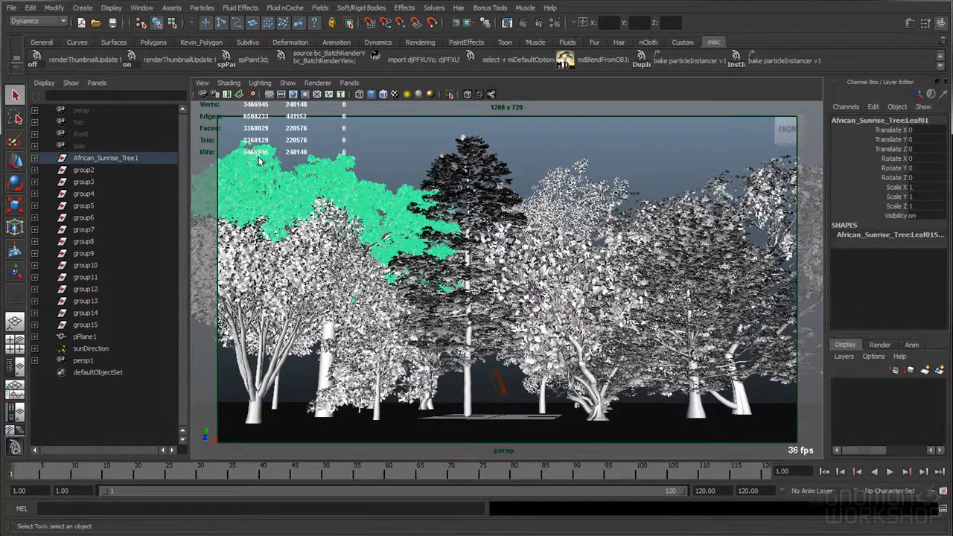
{"action": "left_click", "coordinate": [141, 8]}
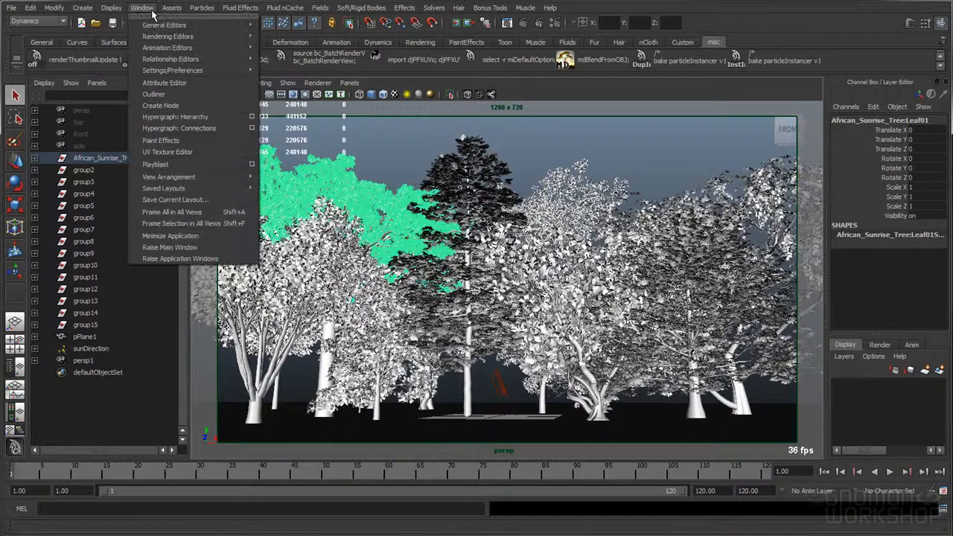
{"action": "left_click", "coordinate": [179, 152]}
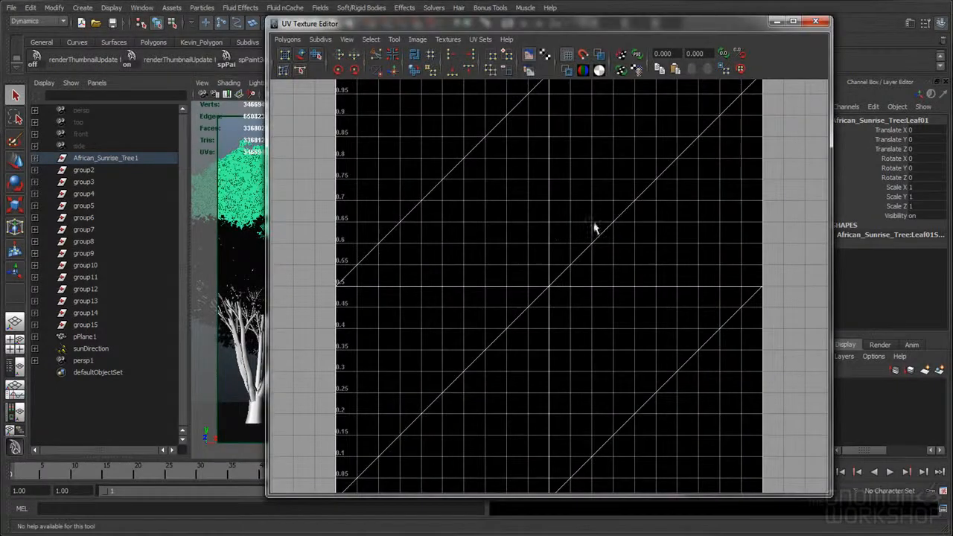
{"action": "scroll", "coordinate": [594, 227], "scroll_direction": "down", "scroll_amount": 2}
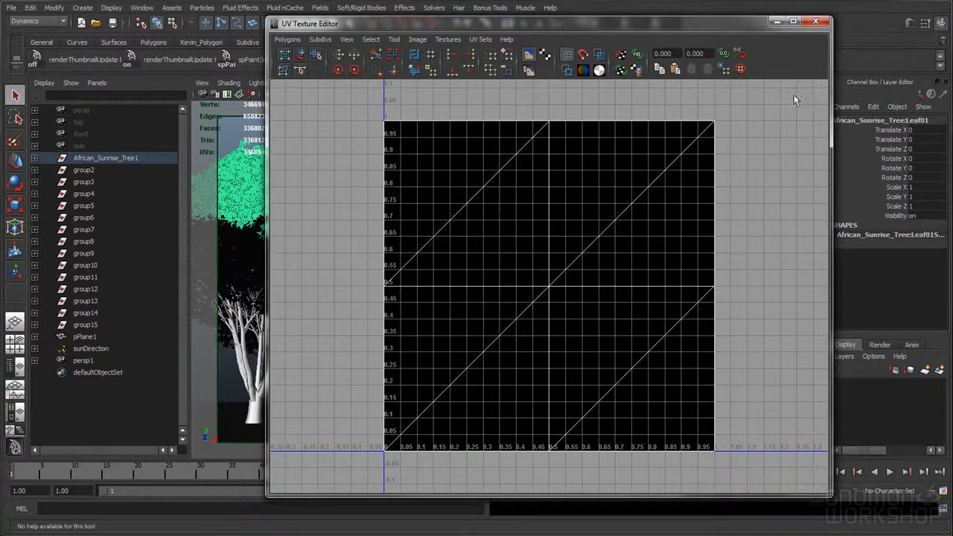
{"action": "left_click", "coordinate": [824, 21]}
{"action": "left_click", "coordinate": [544, 152]}
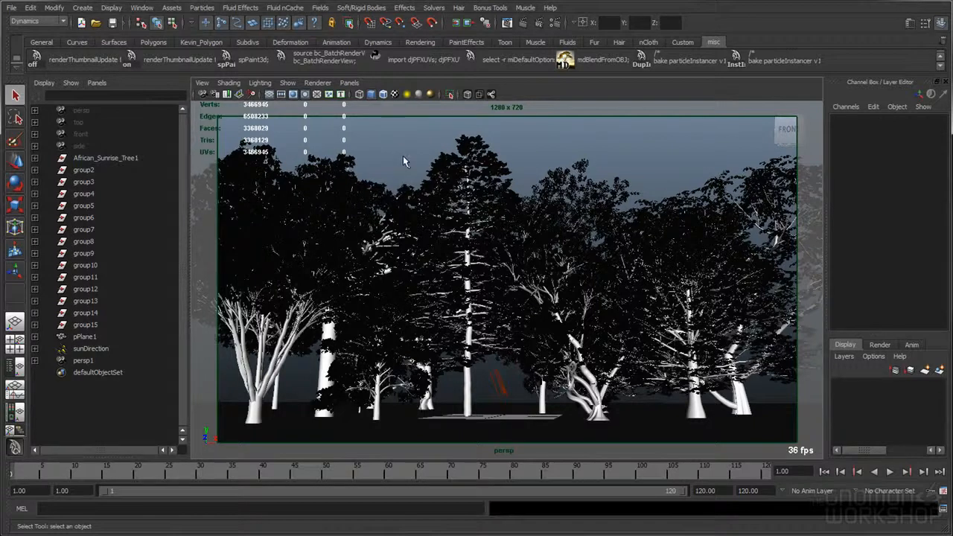
{"action": "left_click", "coordinate": [148, 8]}
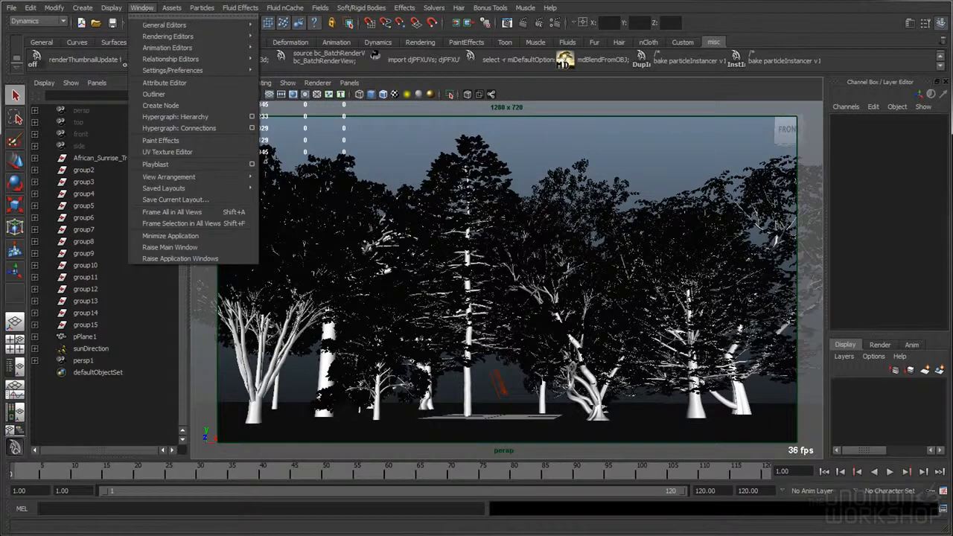
{"action": "key", "text": "Escape"}
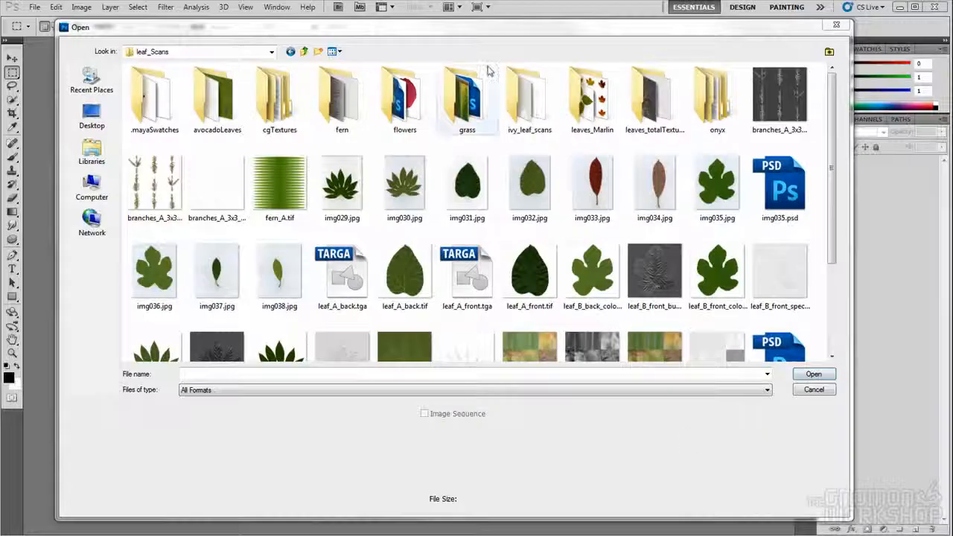
- Switch to Photoshop's Open dialog and browse from leaf_Scans through cgTextures to the birch folder
{"action": "left_click_drag", "start_coordinate": [487, 26], "coordinate": [482, 30]}
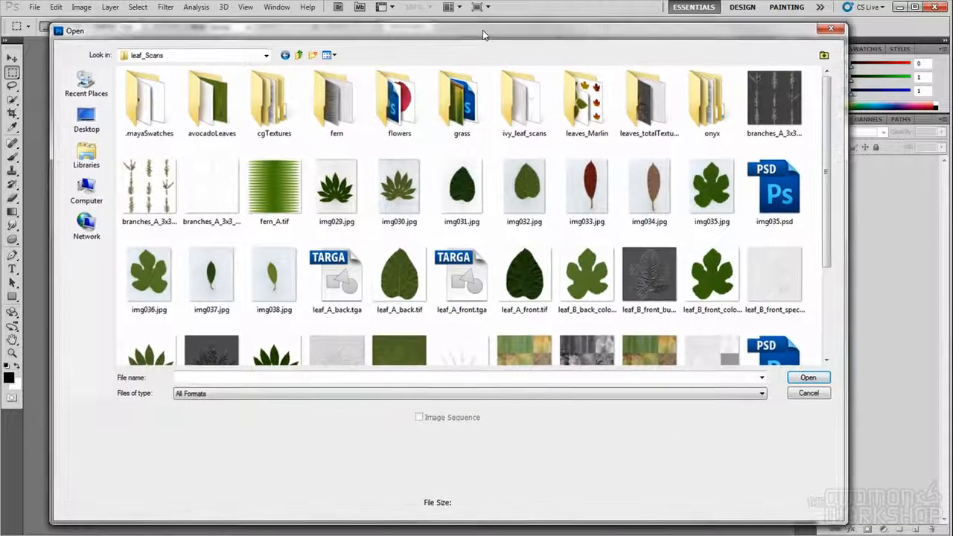
{"action": "left_click_drag", "start_coordinate": [827, 135], "coordinate": [826, 156]}
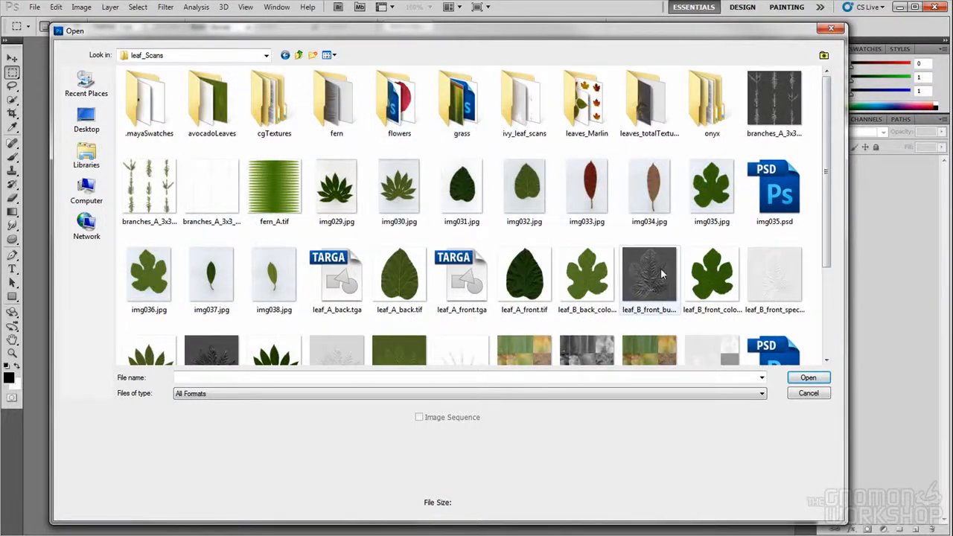
{"action": "left_click_drag", "start_coordinate": [829, 217], "coordinate": [825, 157]}
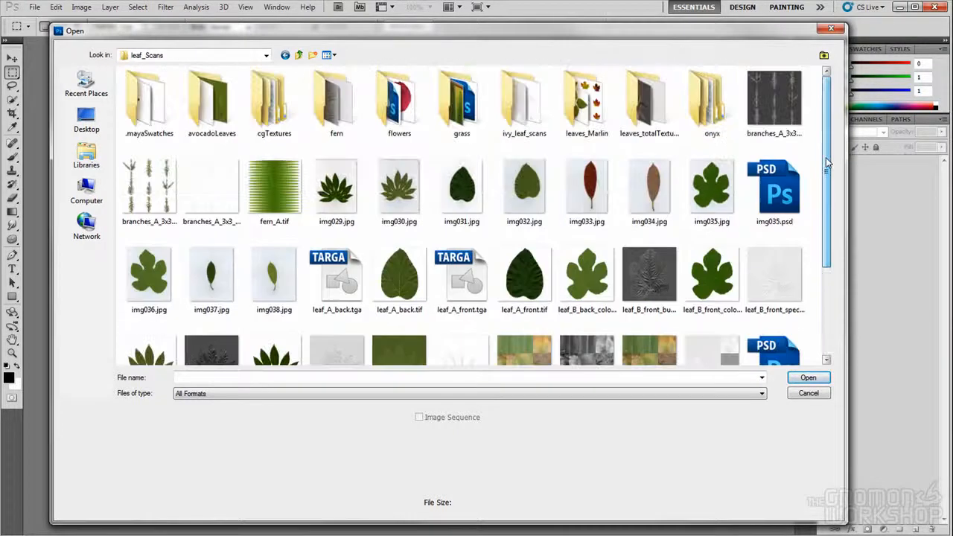
{"action": "double_click", "coordinate": [273, 111]}
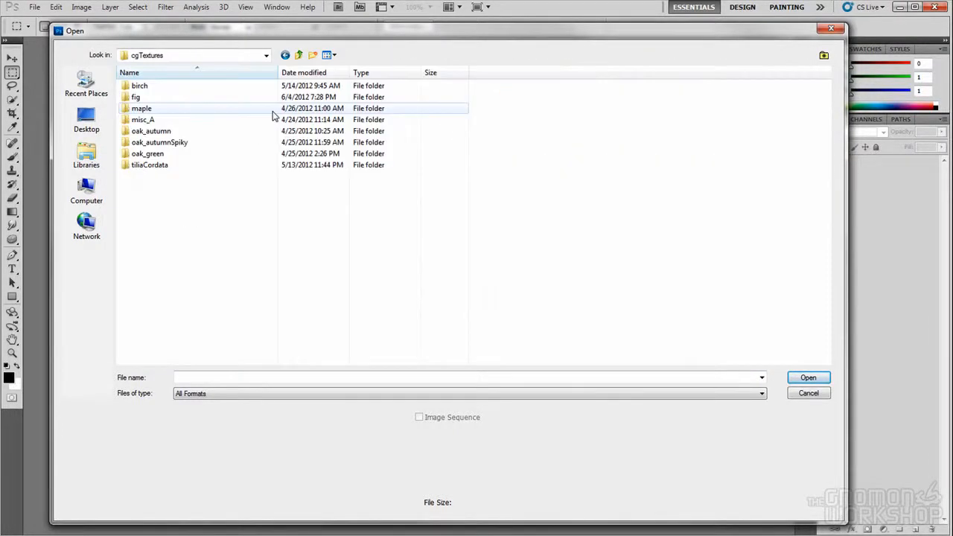
{"action": "double_click", "coordinate": [142, 85]}
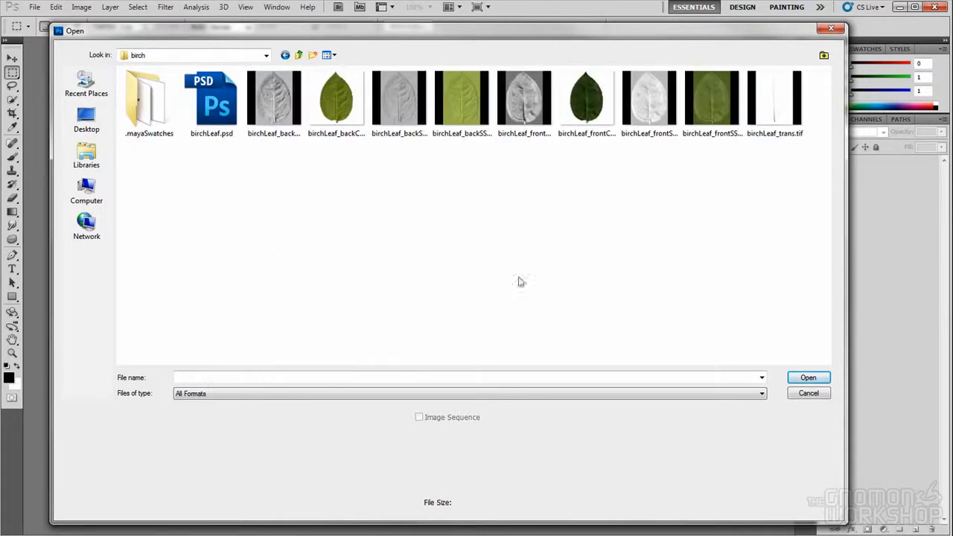
- Preview the birch leaf's front and back color, transparency and front specular texture files
{"action": "left_click", "coordinate": [586, 101]}
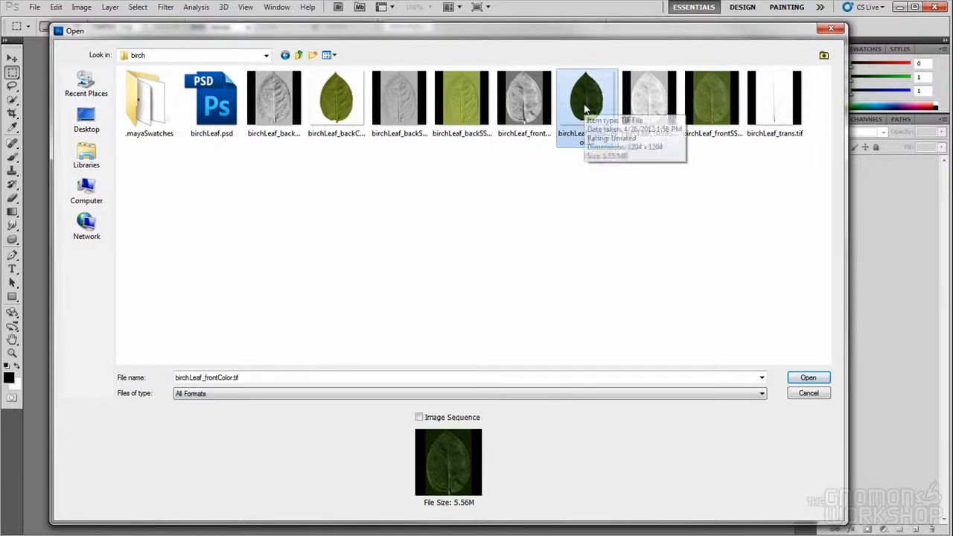
{"action": "left_click", "coordinate": [337, 110]}
{"action": "left_click", "coordinate": [586, 104]}
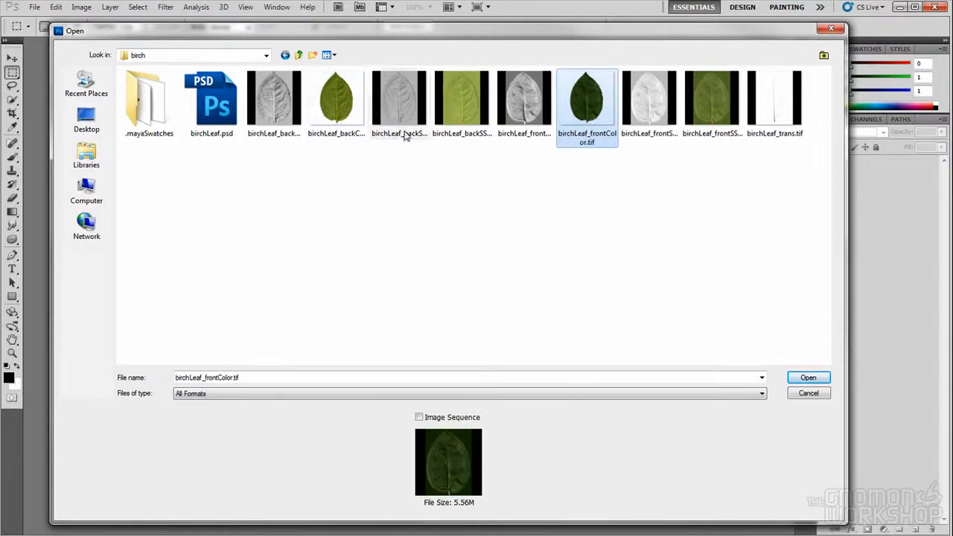
{"action": "left_click", "coordinate": [780, 117]}
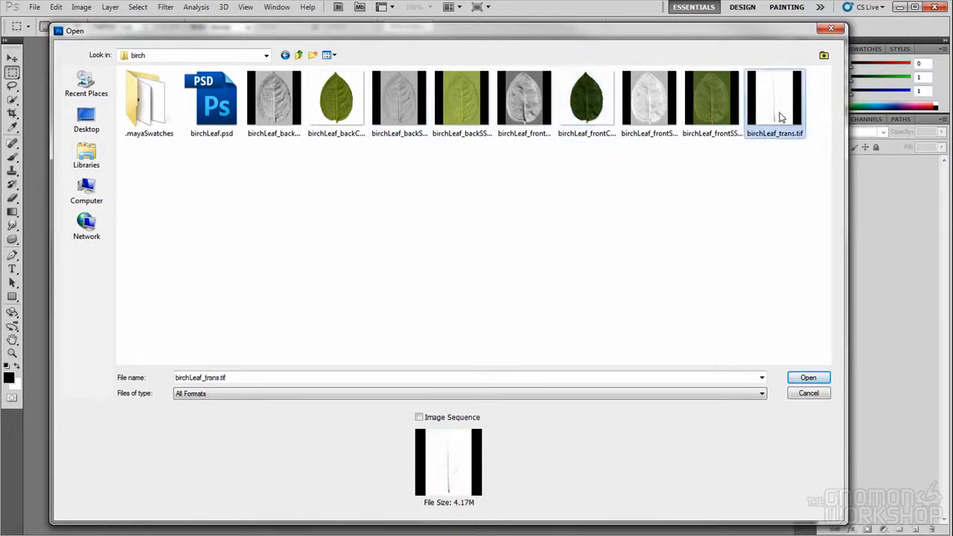
{"action": "left_click", "coordinate": [650, 114]}
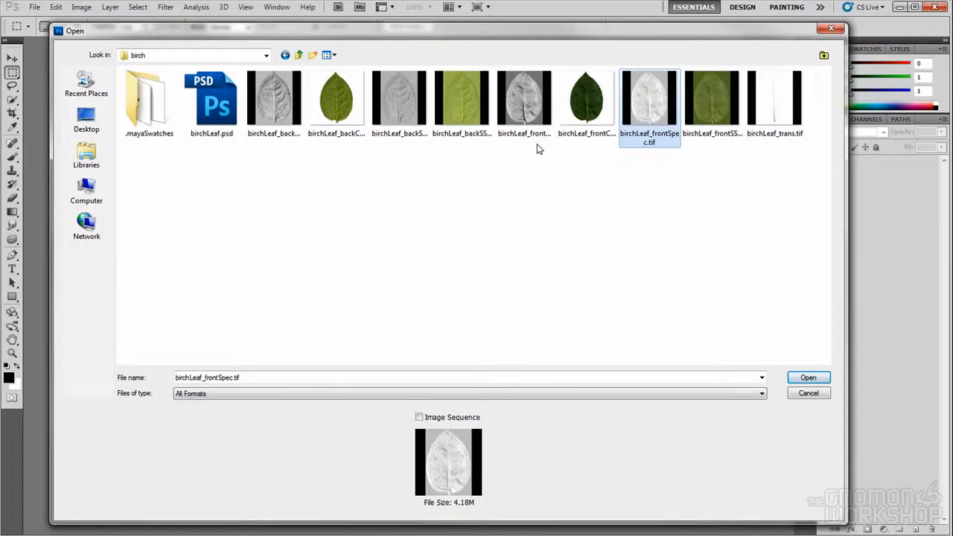
- Open birchLeaf_frontColor.tif and display its Alpha 1 channel on its own
{"action": "left_click", "coordinate": [592, 101]}
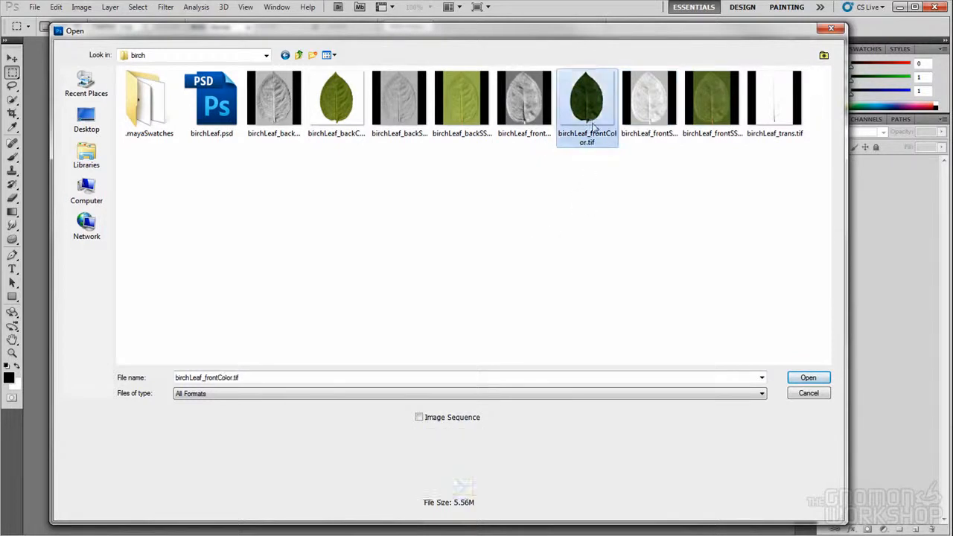
{"action": "left_click", "coordinate": [808, 377]}
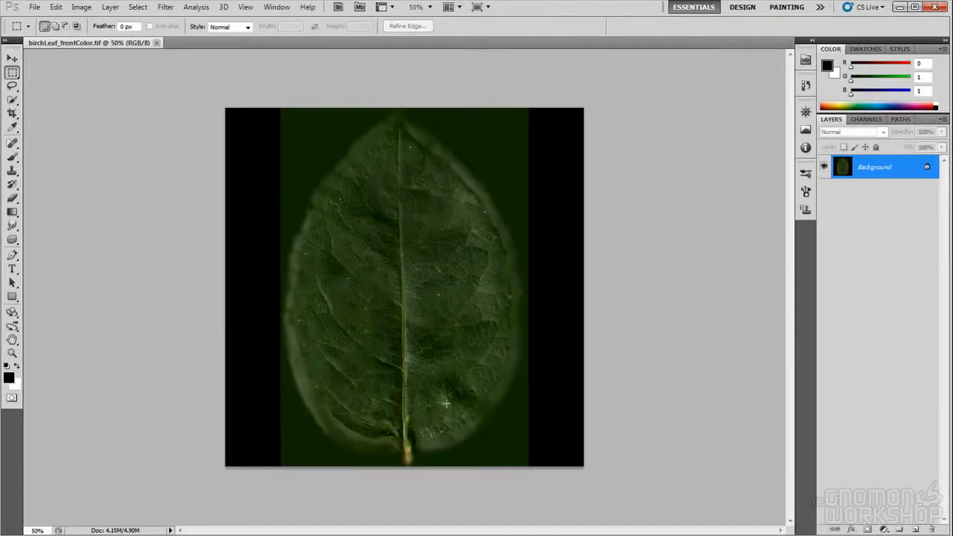
{"action": "left_click", "coordinate": [865, 119]}
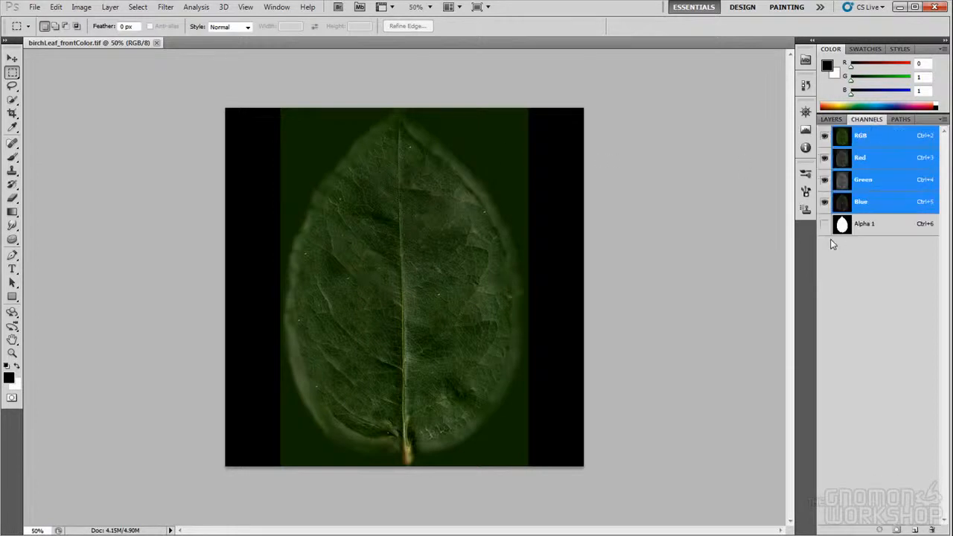
{"action": "left_click", "coordinate": [841, 227]}
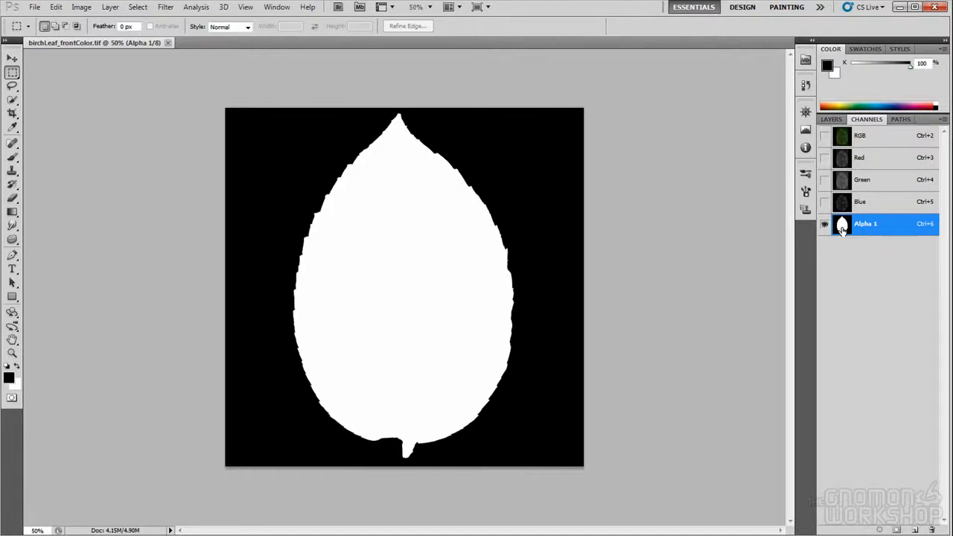
- Return the birch leaf image to its RGB composite, close it, and open mapleGreen_3x3_frontColor_2k.tif from the maple folder
{"action": "left_click", "coordinate": [842, 137]}
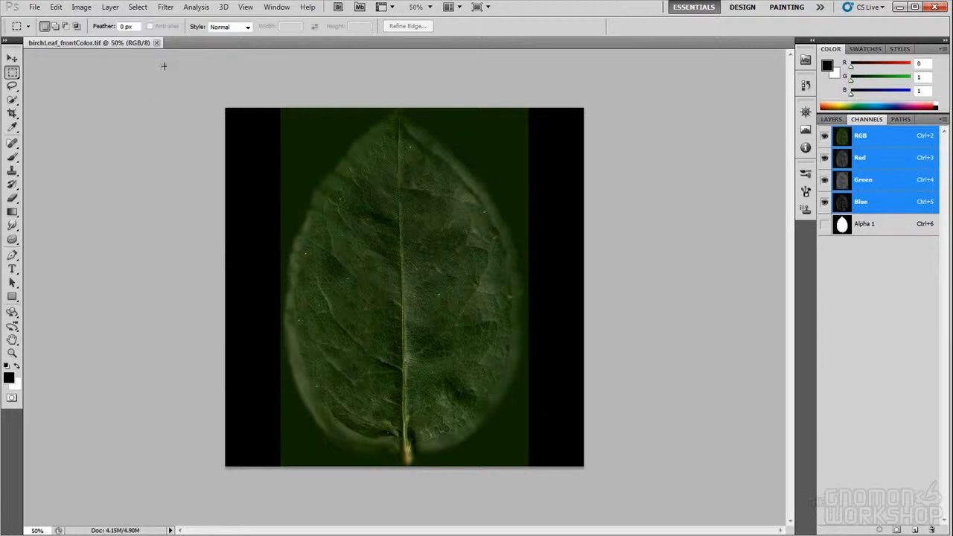
{"action": "left_click", "coordinate": [157, 44]}
{"action": "left_click", "coordinate": [34, 6]}
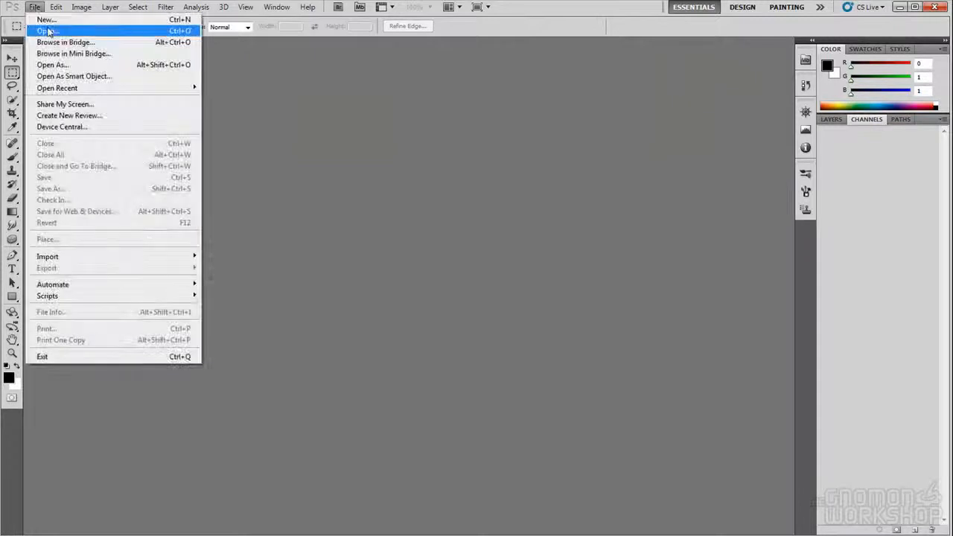
{"action": "left_click", "coordinate": [45, 28]}
{"action": "left_click", "coordinate": [298, 54]}
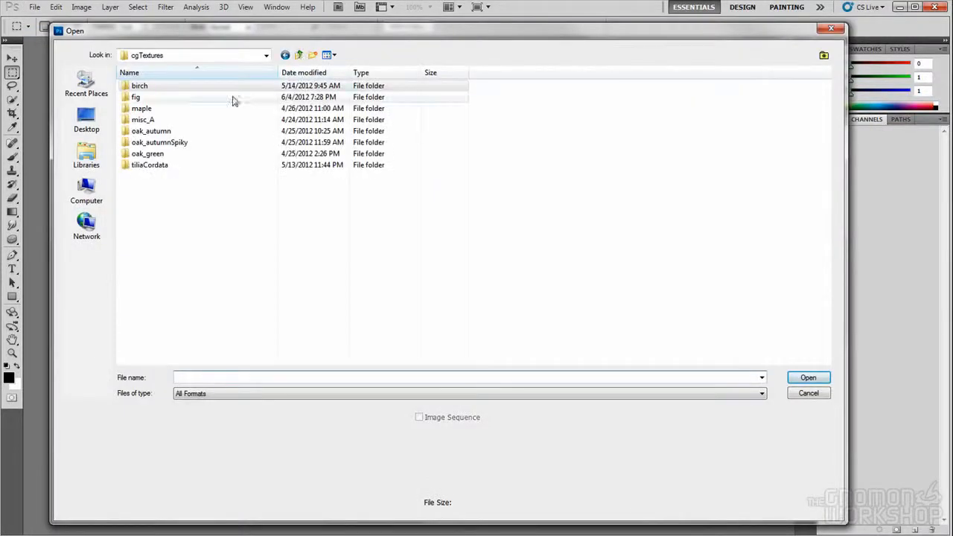
{"action": "double_click", "coordinate": [150, 110]}
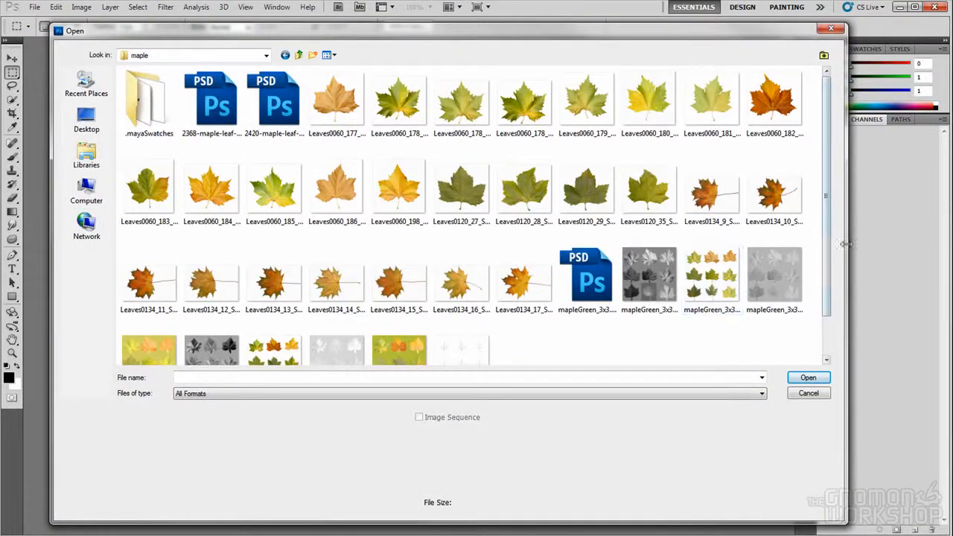
{"action": "scroll", "coordinate": [830, 257], "scroll_direction": "down", "scroll_amount": 1}
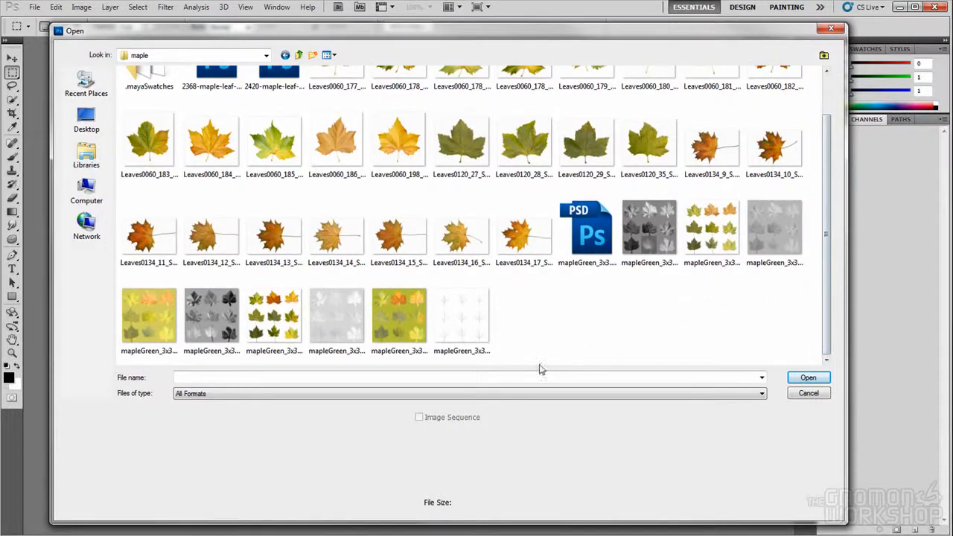
{"action": "left_click", "coordinate": [398, 331]}
{"action": "left_click", "coordinate": [269, 320]}
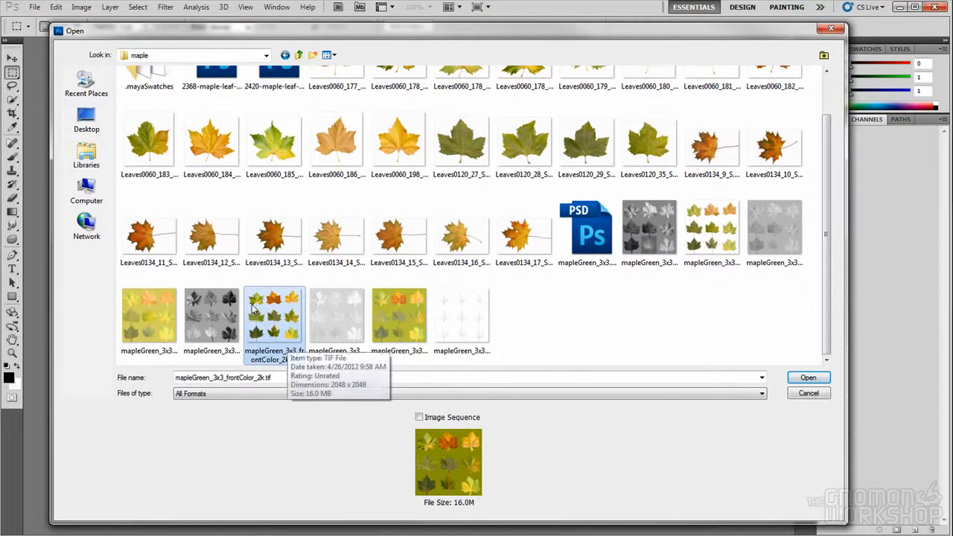
{"action": "left_click", "coordinate": [808, 379]}
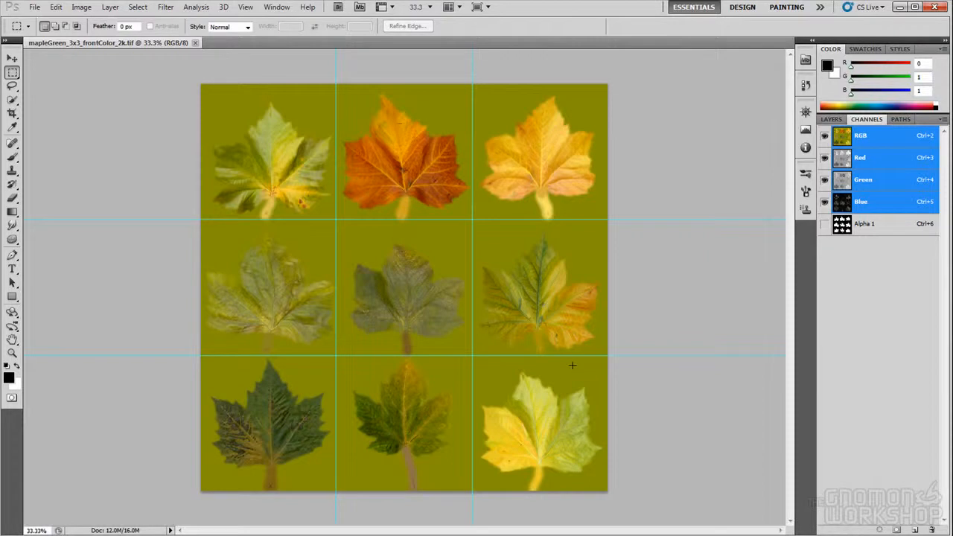
- View the maple leaf sheet's Alpha 1 channel on its own, and return to the RGB composite with the layers shown
{"action": "left_click", "coordinate": [852, 226]}
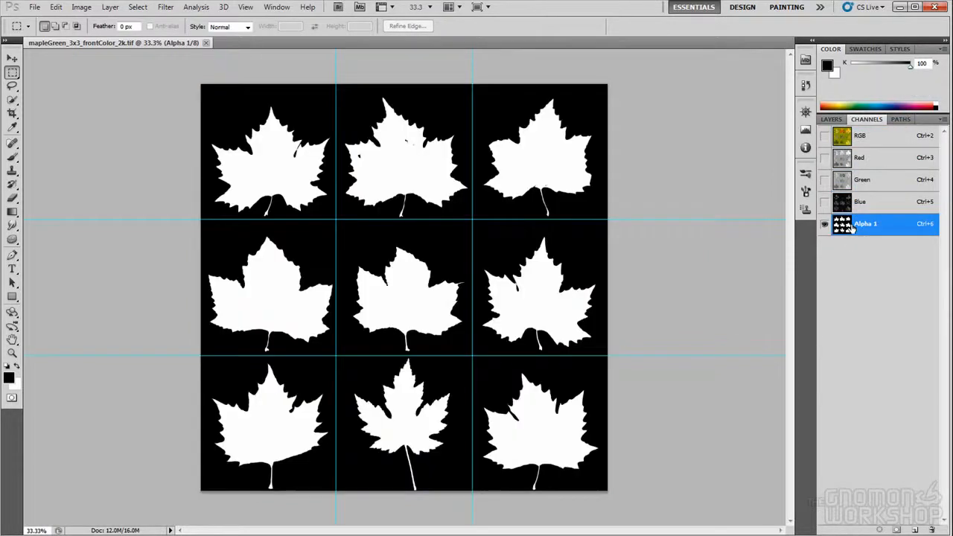
{"action": "left_click", "coordinate": [832, 119]}
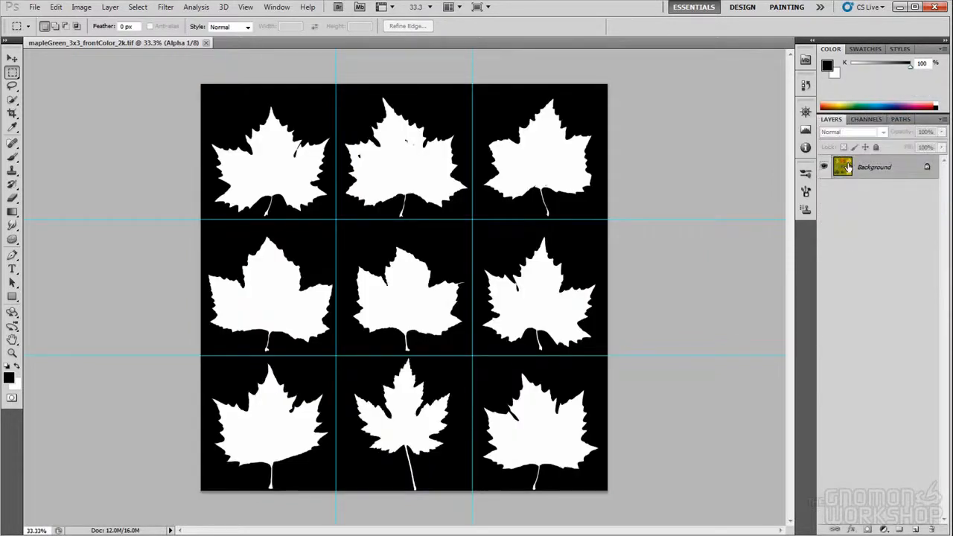
{"action": "left_click", "coordinate": [865, 119]}
{"action": "left_click", "coordinate": [849, 143]}
{"action": "left_click", "coordinate": [831, 119]}
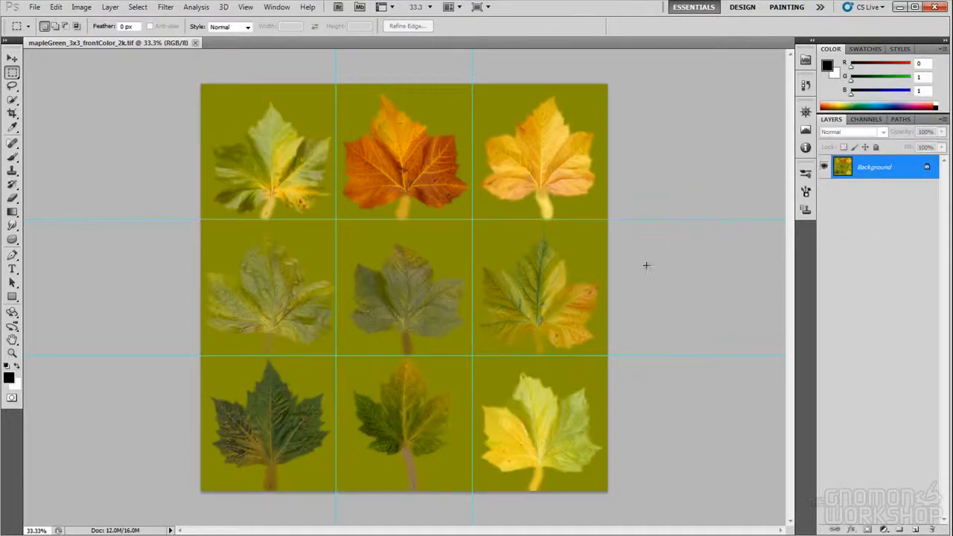
{"action": "left_click_drag", "start_coordinate": [334, 221], "coordinate": [336, 220]}
{"action": "left_click", "coordinate": [365, 223]}
- Switch to Maya and inspect the African Sunrise, Mahogany and White Oak leaf meshes by selecting them in turn, ending with nothing selected
{"action": "left_click", "coordinate": [899, 8]}
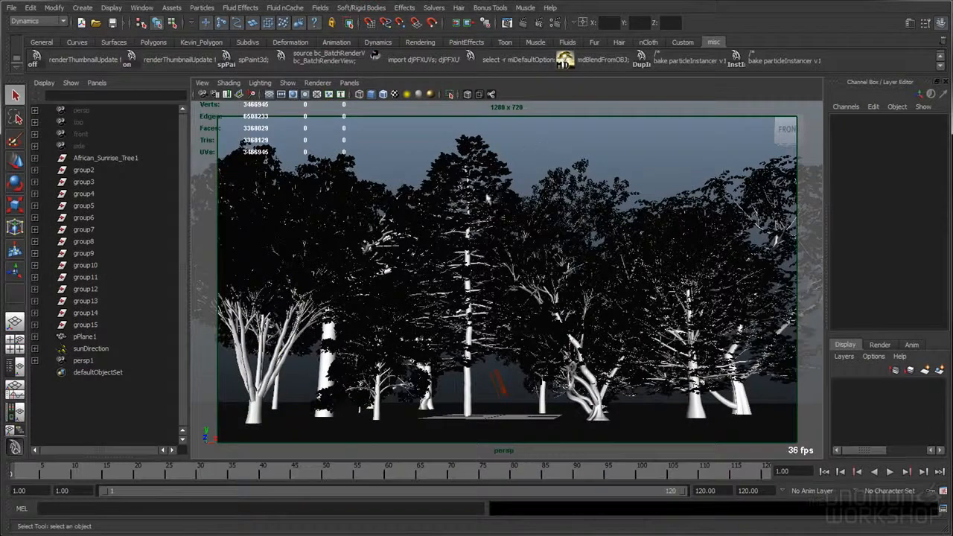
{"action": "left_click", "coordinate": [325, 182]}
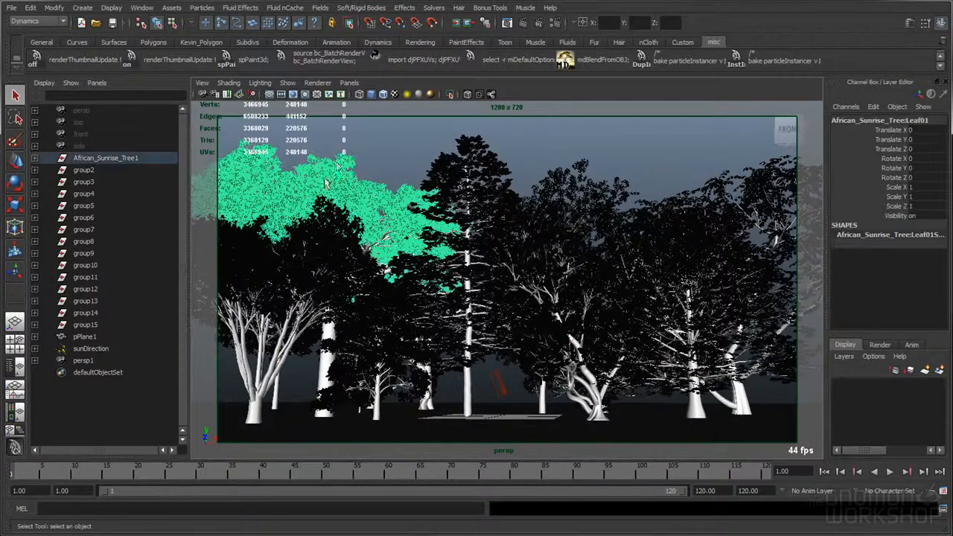
{"action": "left_click", "coordinate": [376, 137]}
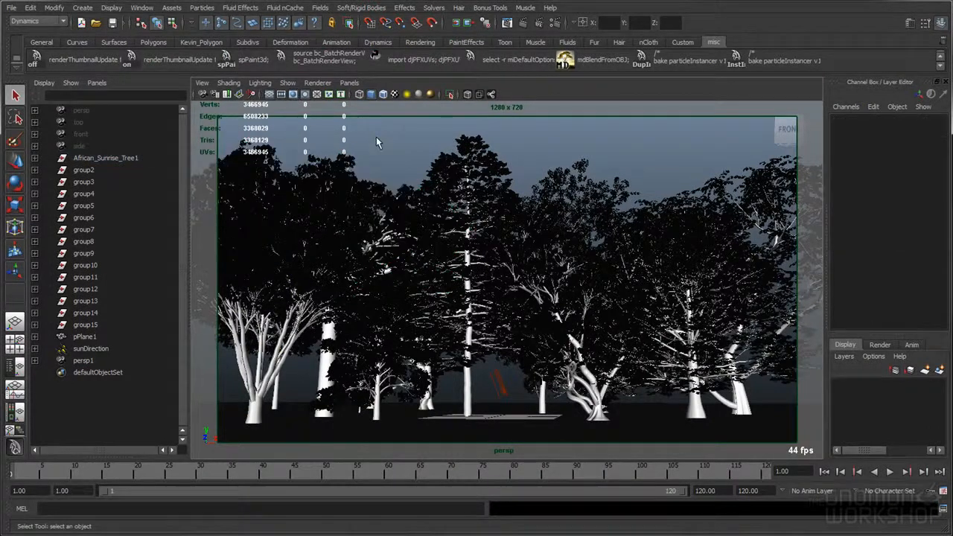
{"action": "left_click", "coordinate": [347, 165]}
{"action": "left_click", "coordinate": [326, 215]}
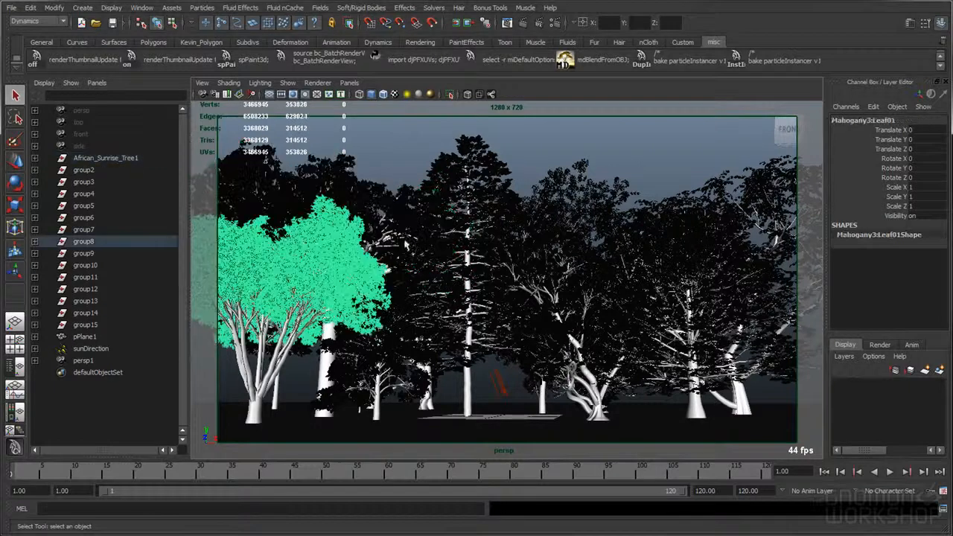
{"action": "left_click", "coordinate": [462, 170]}
{"action": "left_click", "coordinate": [541, 158]}
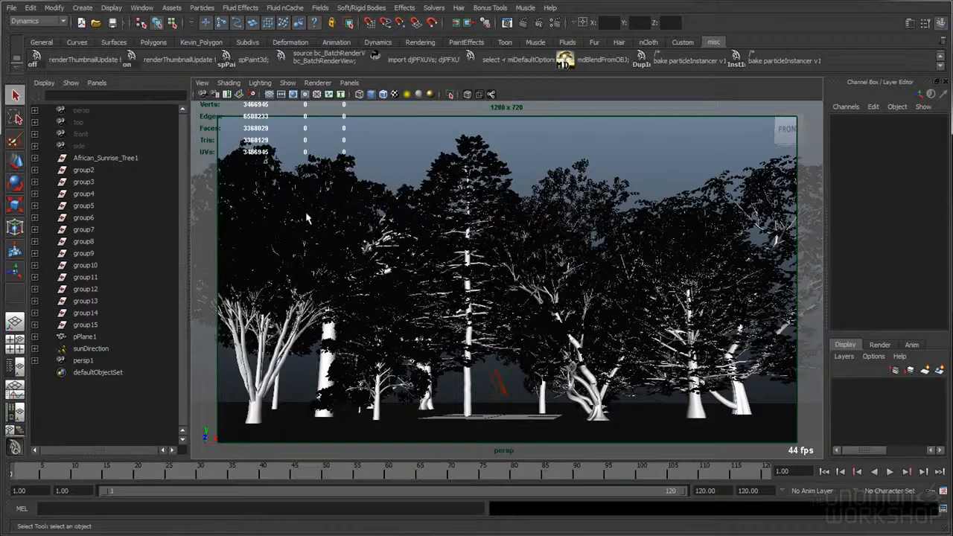
{"action": "left_click", "coordinate": [459, 205]}
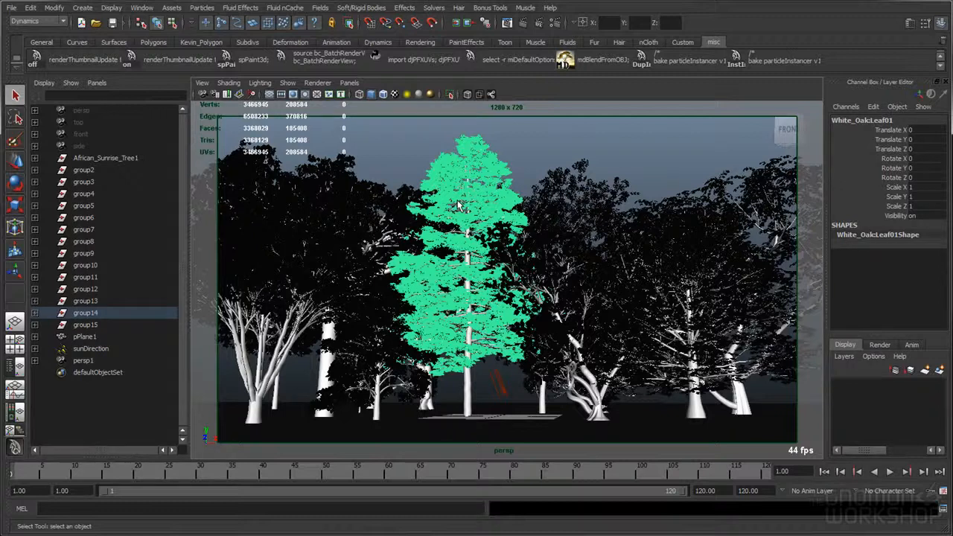
{"action": "left_click", "coordinate": [403, 163]}
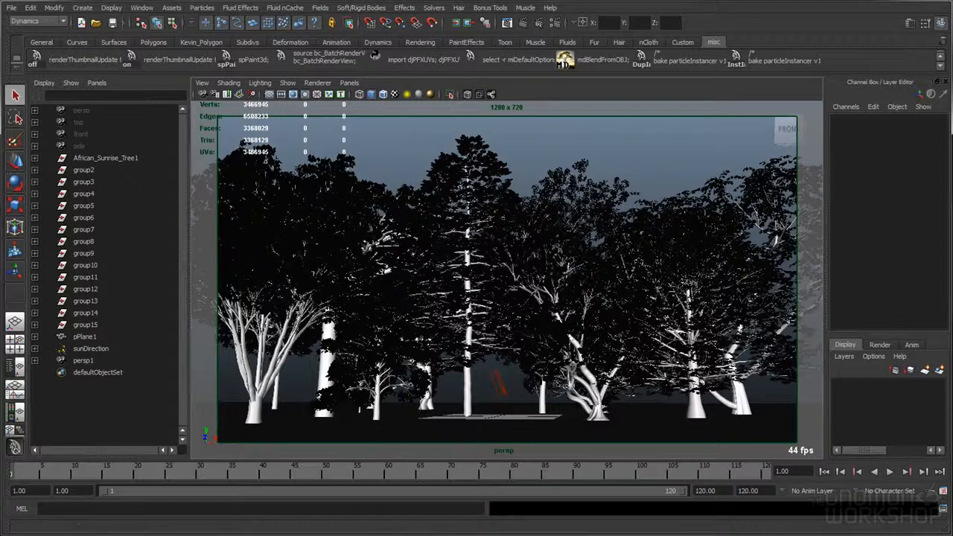
- Switch to the djx blog in Firefox, read the djPFXUVs leaf UV layout script's download and usage instructions, and close the browser
{"action": "key", "text": "alt+Tab"}
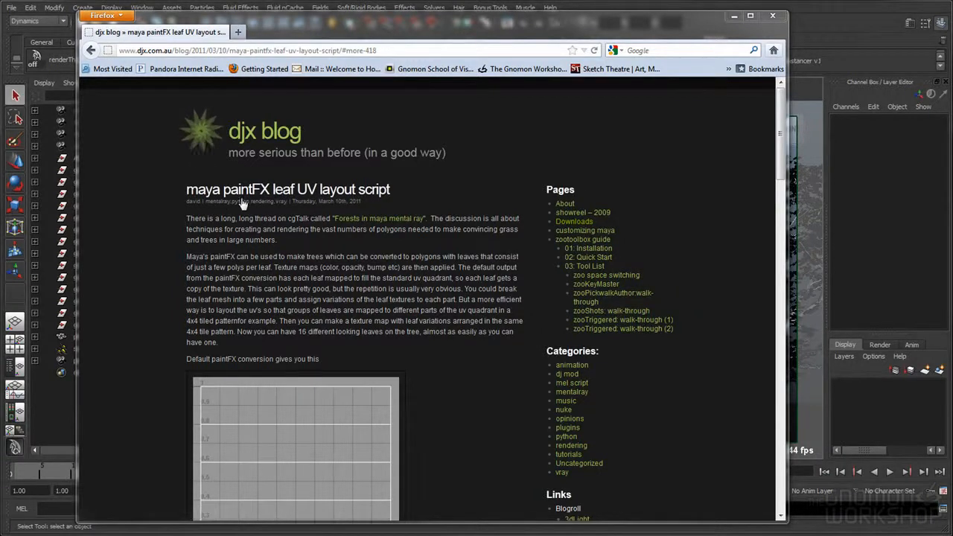
{"action": "left_click_drag", "start_coordinate": [779, 138], "coordinate": [781, 205]}
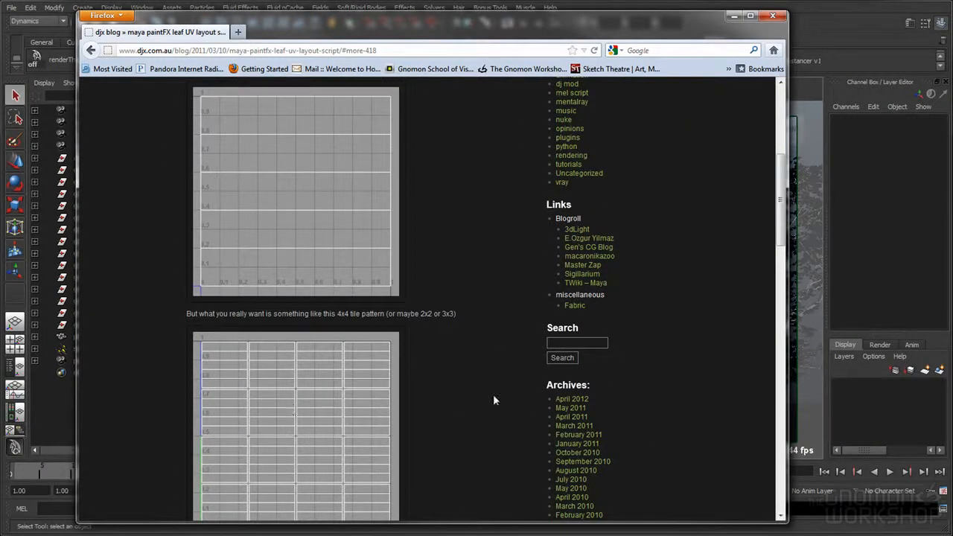
{"action": "left_click_drag", "start_coordinate": [780, 192], "coordinate": [779, 321]}
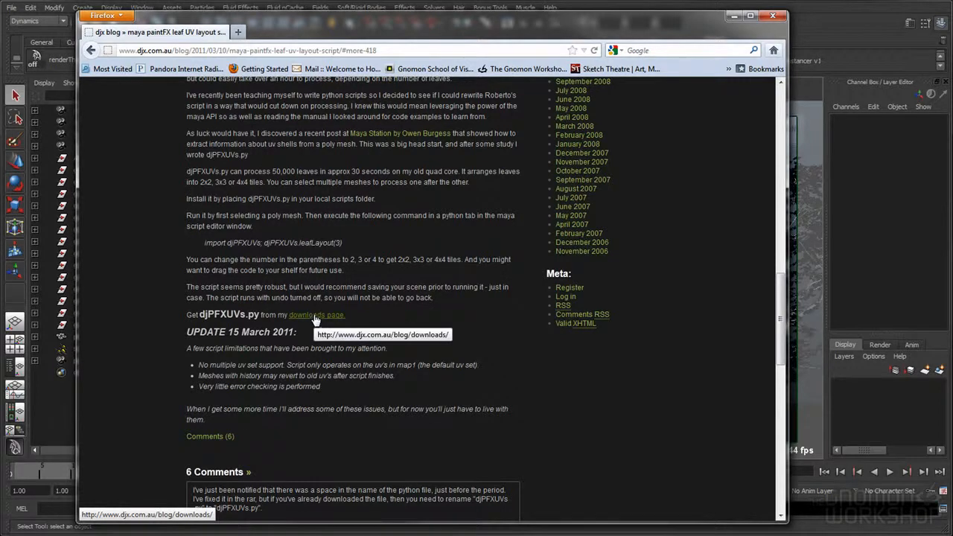
{"action": "left_click_drag", "start_coordinate": [203, 239], "coordinate": [366, 248]}
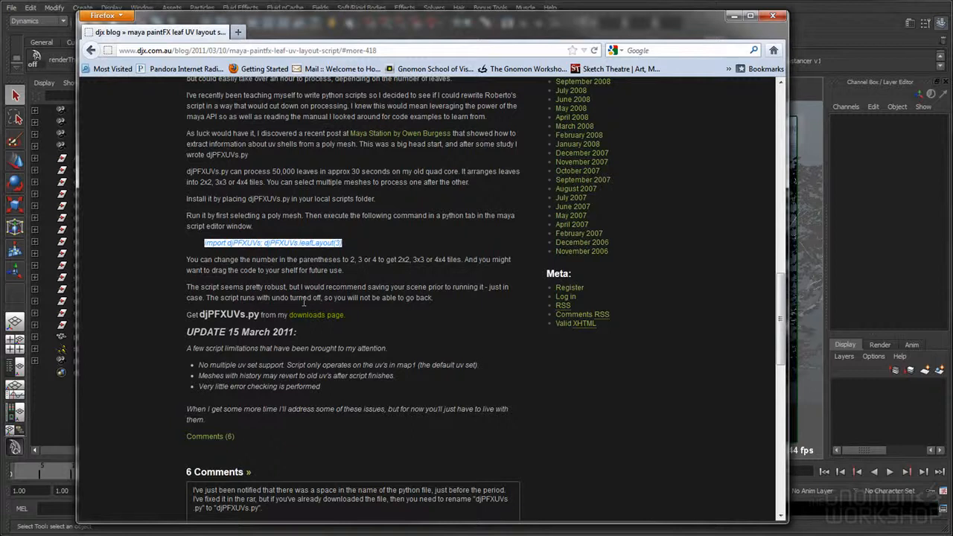
{"action": "left_click", "coordinate": [338, 244]}
{"action": "double_click", "coordinate": [338, 242]}
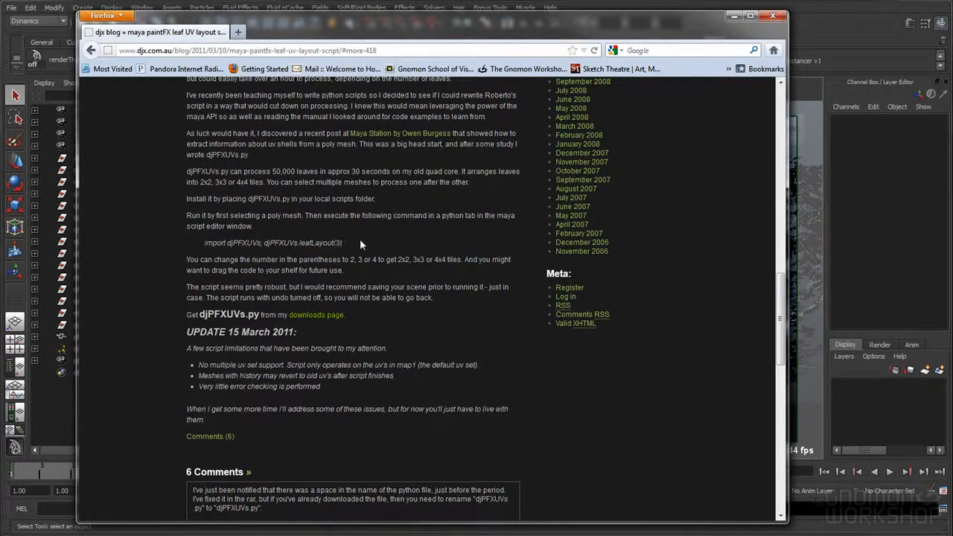
{"action": "left_click", "coordinate": [772, 16]}
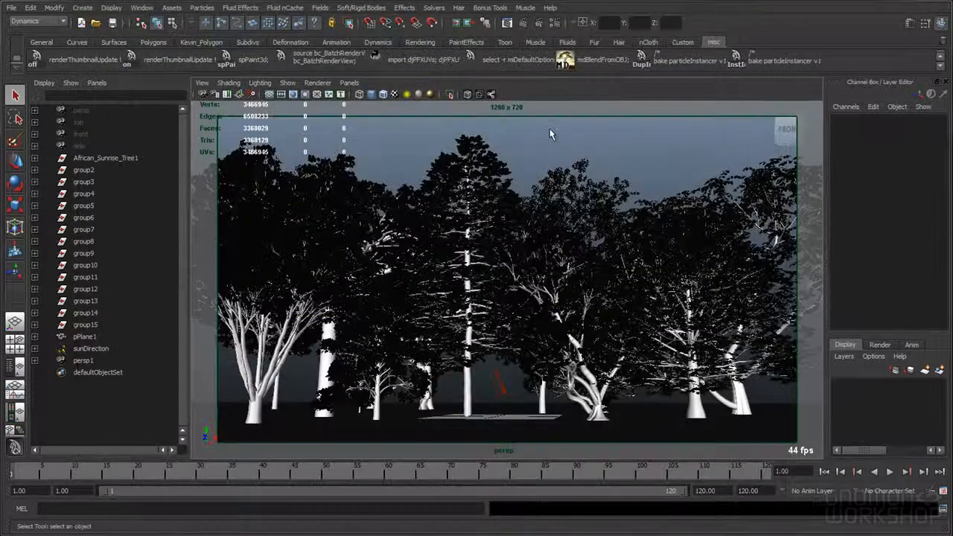
- Run the Python command "import djPFXUVs; djPFXUVs.leafLayout(3)" on the African_Sunrise_Tree:Leaf01 mesh, and close the Script Editor
{"action": "left_click", "coordinate": [34, 158]}
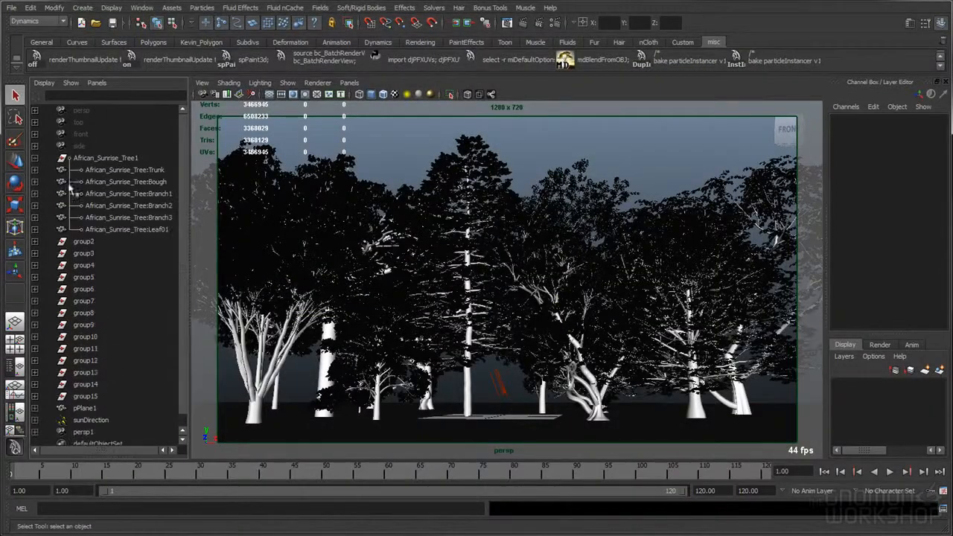
{"action": "left_click", "coordinate": [138, 229]}
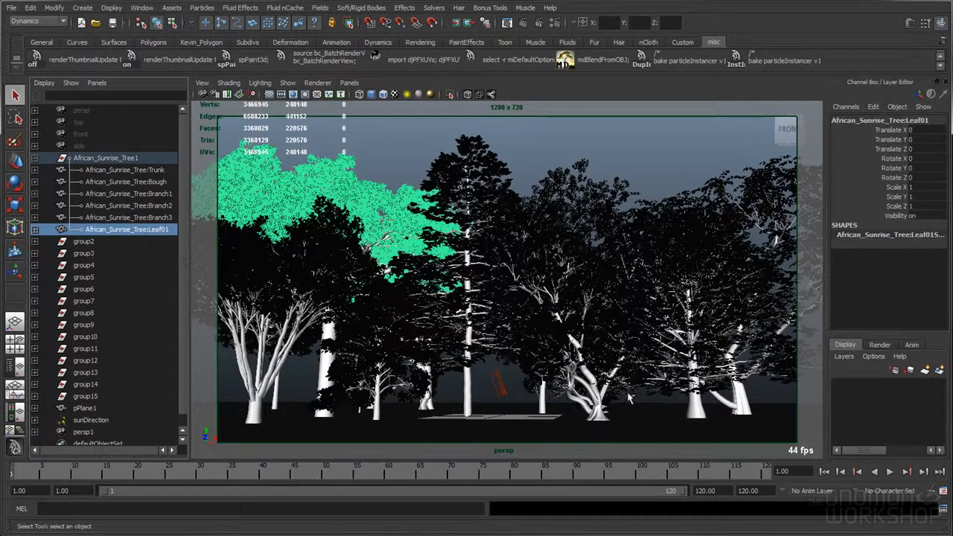
{"action": "left_click", "coordinate": [942, 508]}
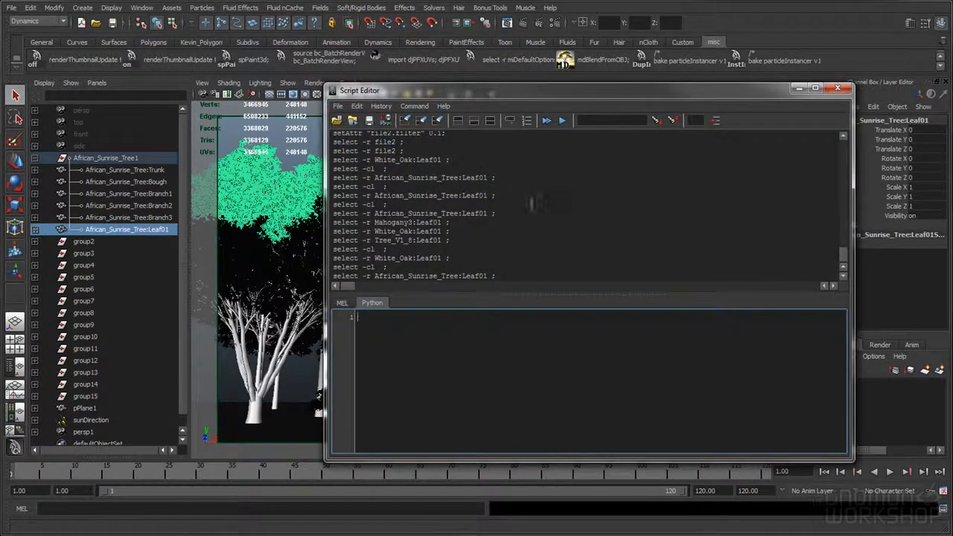
{"action": "middle_click_drag", "start_coordinate": [408, 66], "coordinate": [444, 347]}
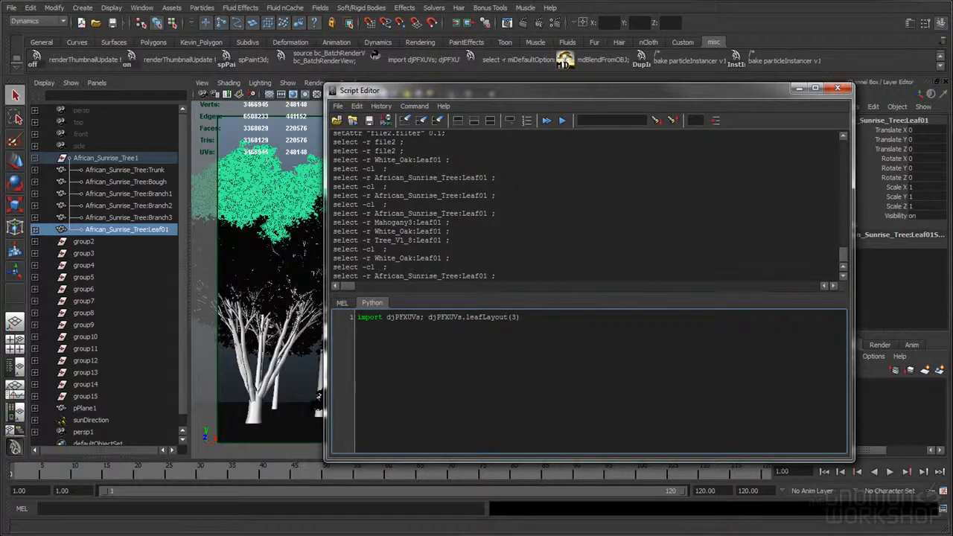
{"action": "key", "text": "ctrl+Return"}
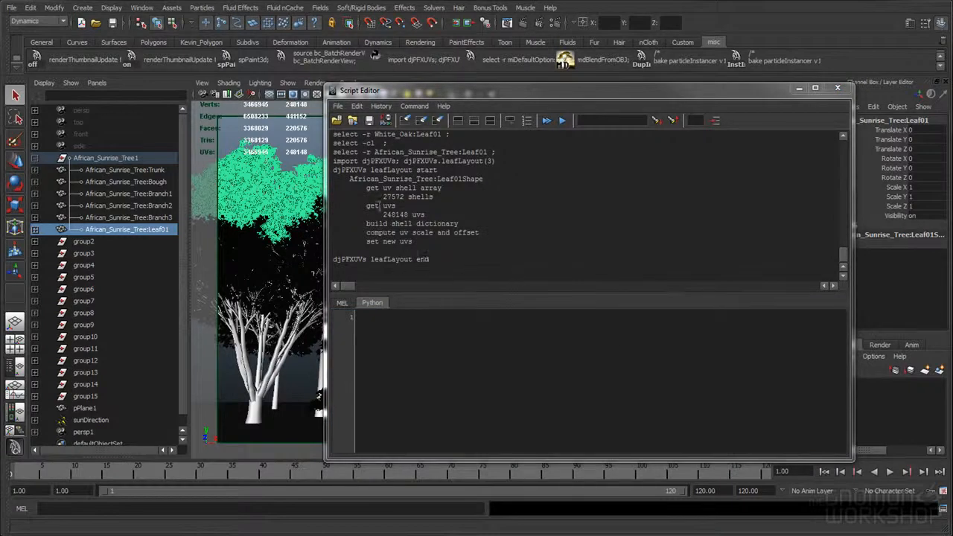
{"action": "left_click", "coordinate": [836, 87]}
- Reselect African_Sunrise_Tree:Leaf01 and check its UV layout in the UV Texture Editor
{"action": "left_click", "coordinate": [261, 228]}
{"action": "left_click", "coordinate": [168, 229]}
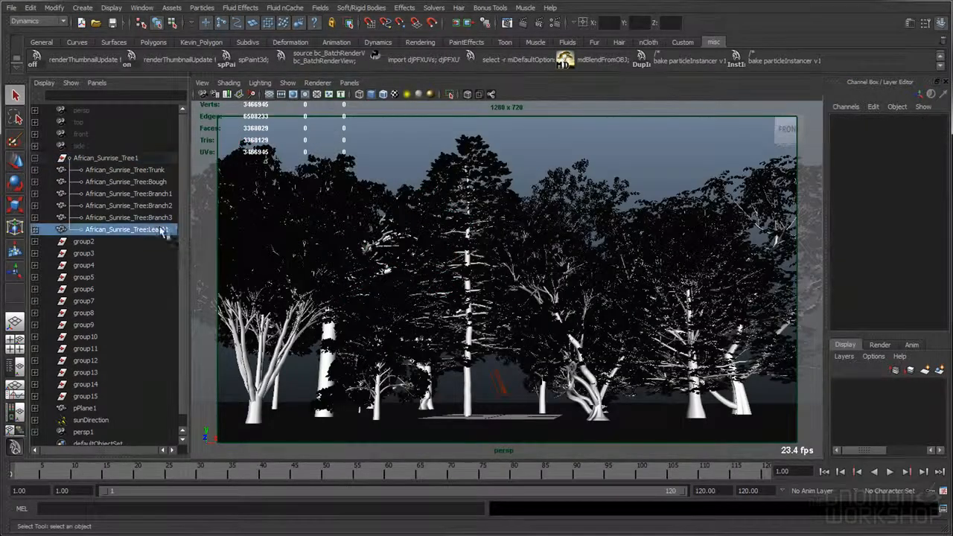
{"action": "left_click", "coordinate": [148, 9]}
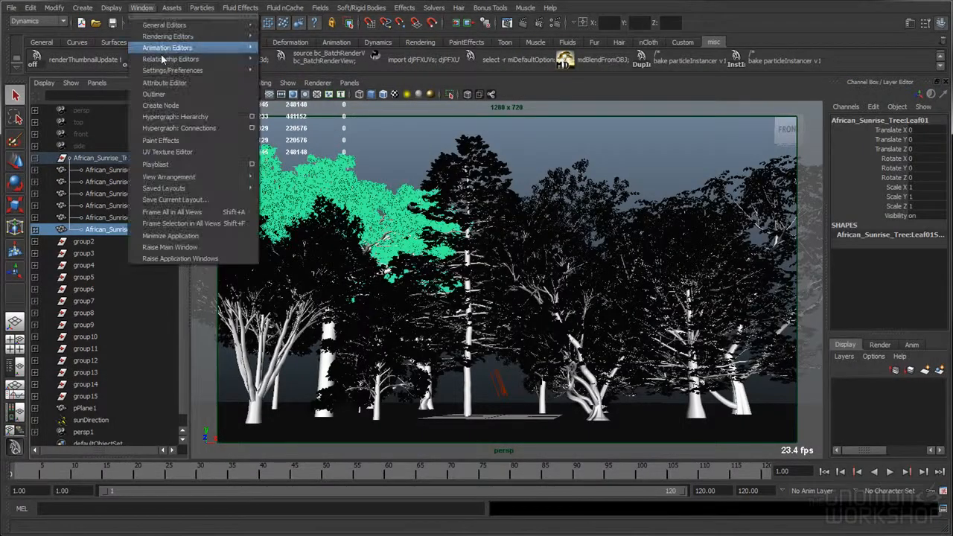
{"action": "left_click", "coordinate": [168, 152]}
{"action": "right_click_drag", "start_coordinate": [436, 211], "coordinate": [480, 201], "text": "alt"}
{"action": "right_click_drag", "start_coordinate": [486, 266], "coordinate": [533, 266], "text": "alt"}
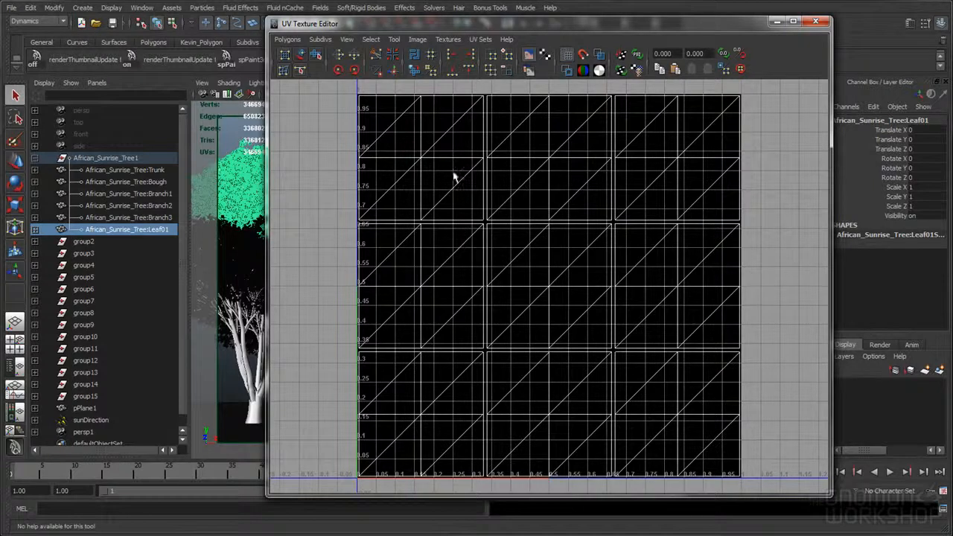
{"action": "left_click", "coordinate": [815, 22]}
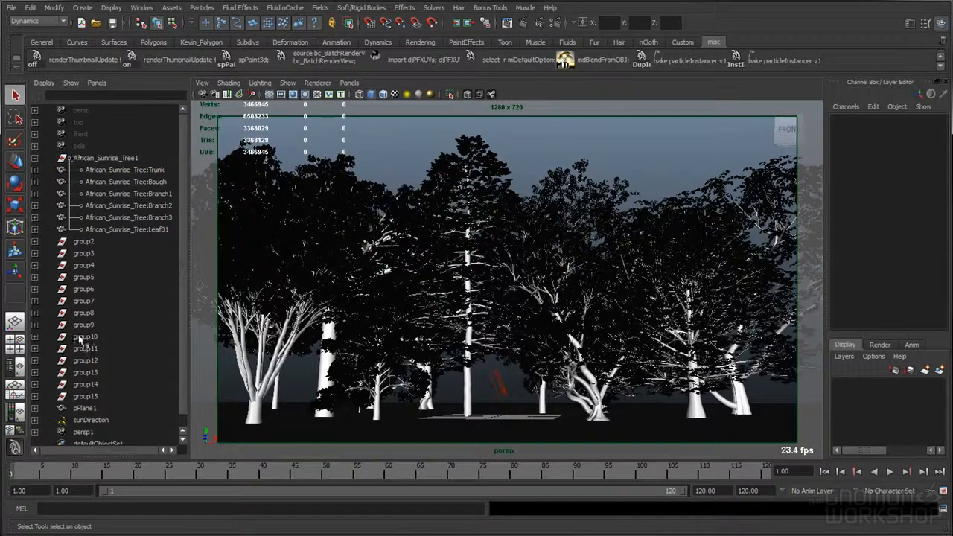
- Run the Python command "import djPFXUVs; djPFXUVs.leafLayout(3)" on the Downy_Serviceberry:Leaf01 mesh in group2
{"action": "left_click", "coordinate": [34, 157]}
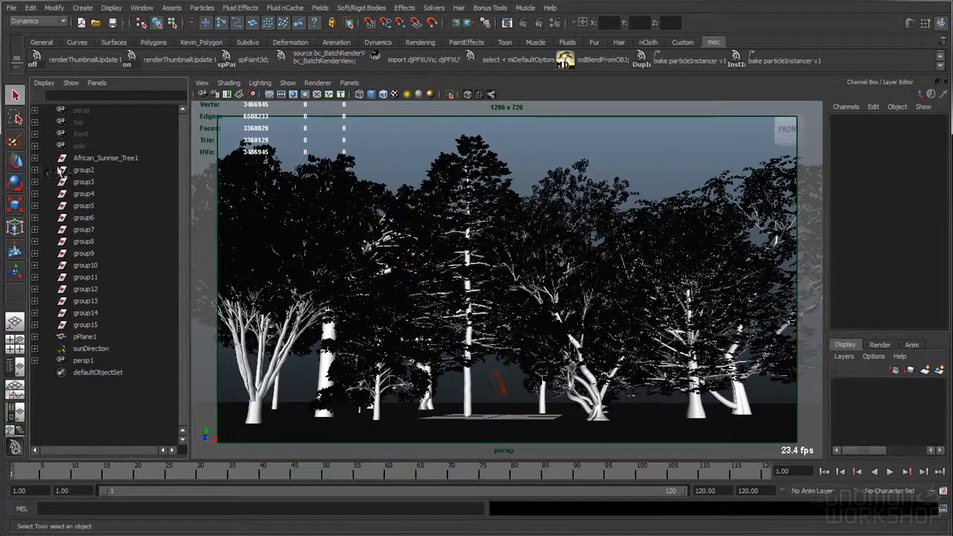
{"action": "left_click", "coordinate": [34, 170]}
{"action": "left_click", "coordinate": [146, 231]}
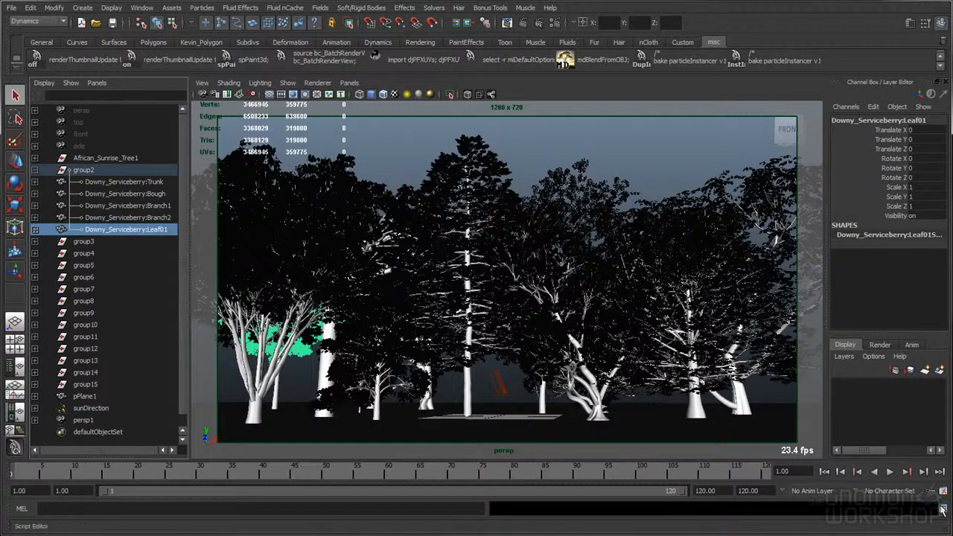
{"action": "left_click", "coordinate": [941, 509]}
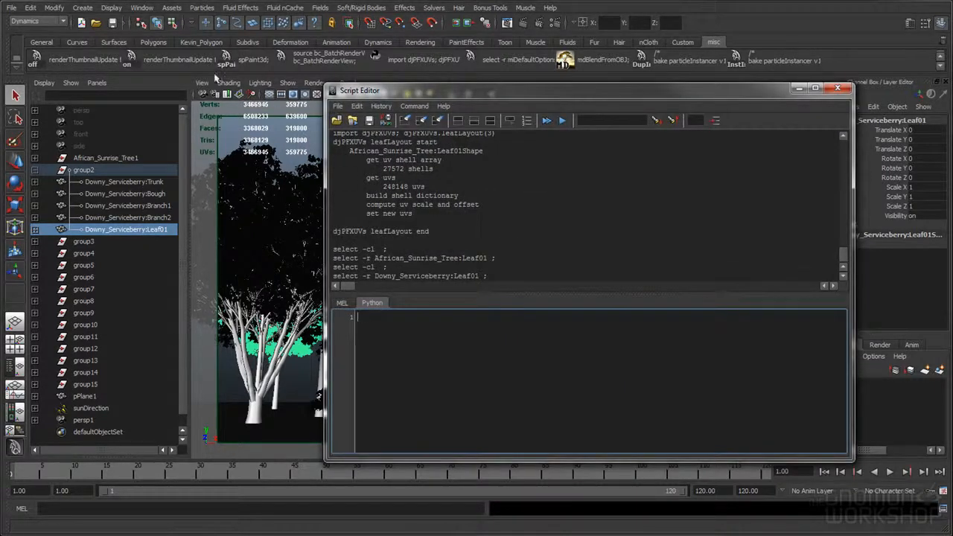
{"action": "middle_click_drag", "start_coordinate": [414, 64], "coordinate": [480, 371]}
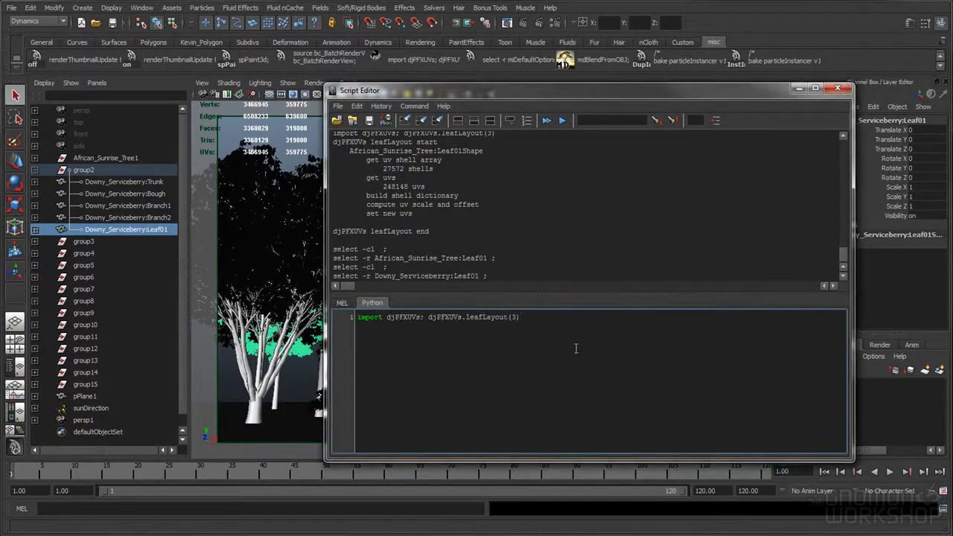
{"action": "key", "text": "ctrl+Return"}
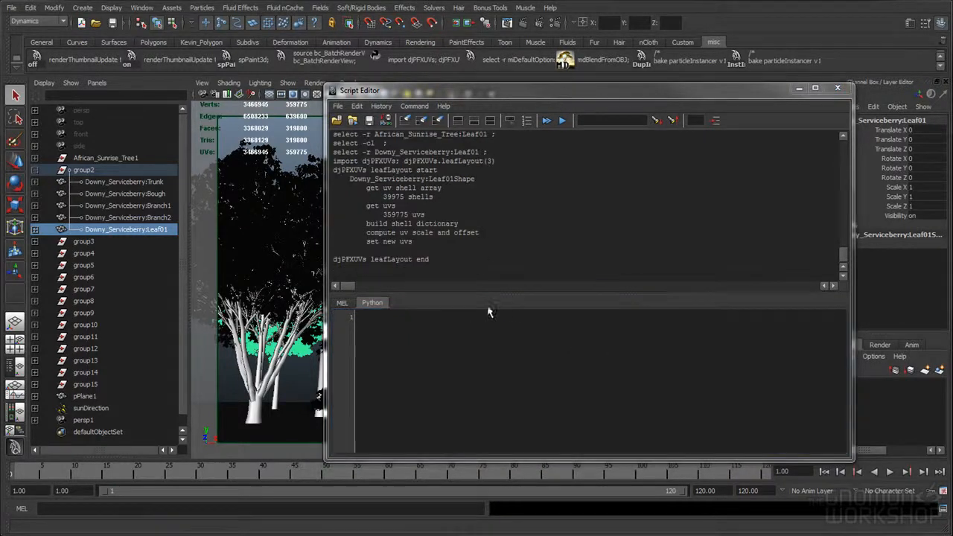
- Reselect Downy_Serviceberry:Leaf01, close the Script Editor, check the mesh's layout in the UV Texture Editor, deselect it and save the scene
{"action": "left_click", "coordinate": [174, 258]}
{"action": "left_click", "coordinate": [153, 231]}
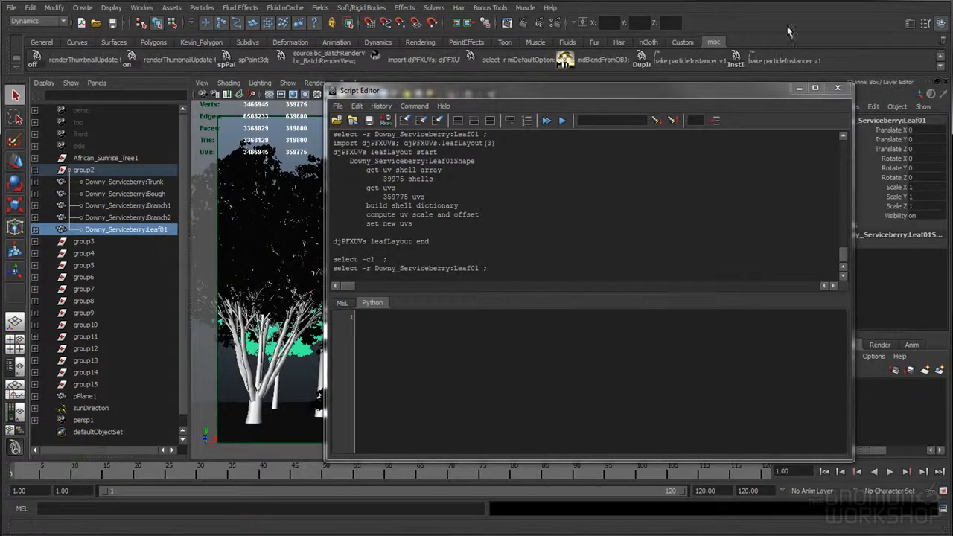
{"action": "left_click", "coordinate": [837, 87]}
{"action": "left_click", "coordinate": [141, 7]}
{"action": "left_click", "coordinate": [164, 148]}
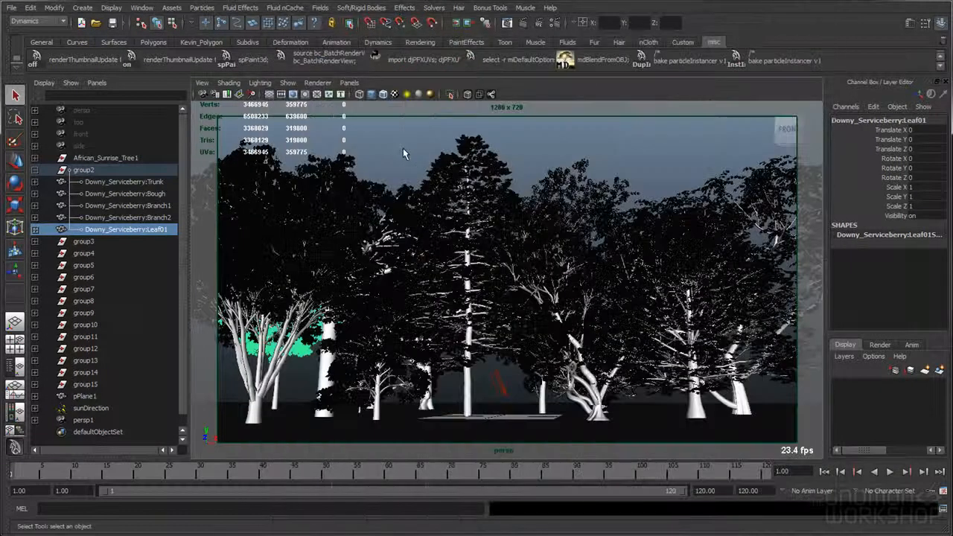
{"action": "left_click", "coordinate": [411, 154]}
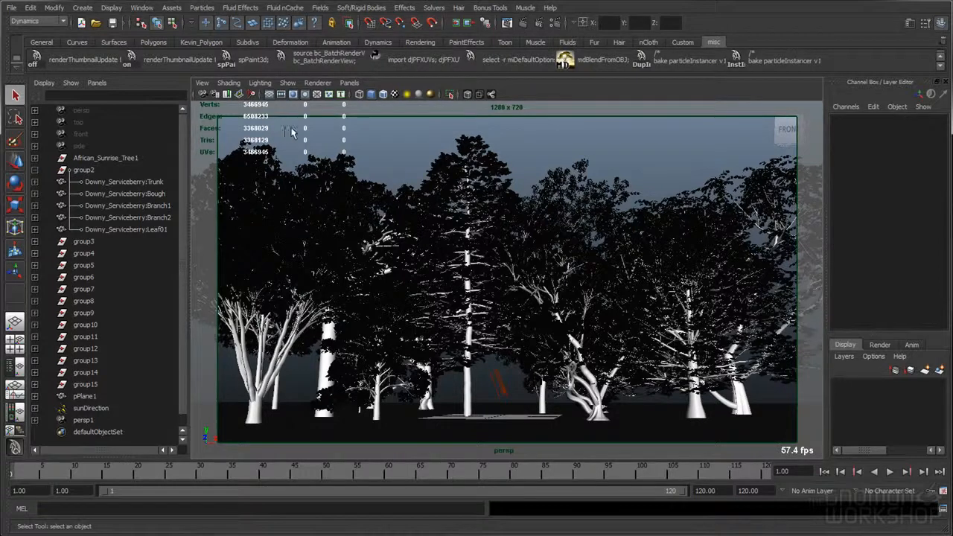
{"action": "left_click", "coordinate": [34, 170]}
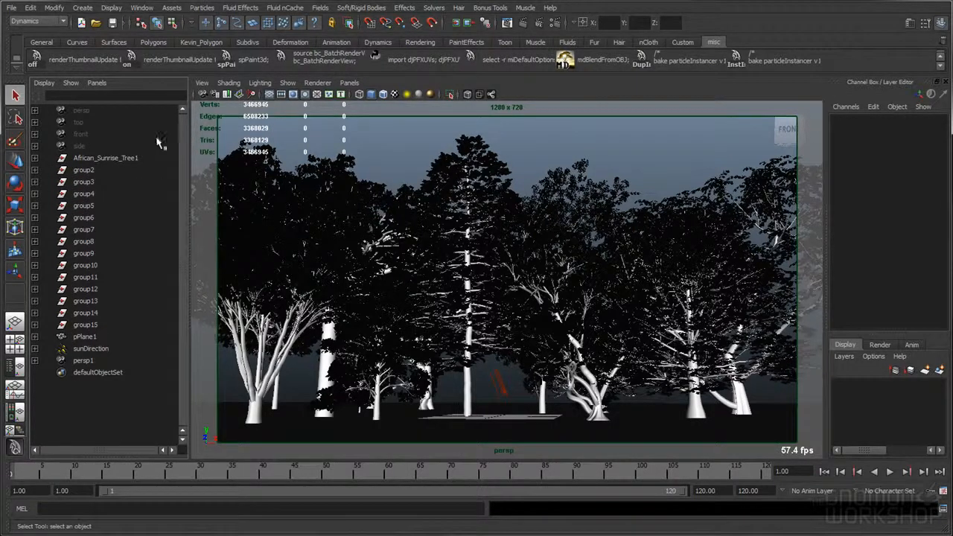
{"action": "left_click", "coordinate": [112, 22]}
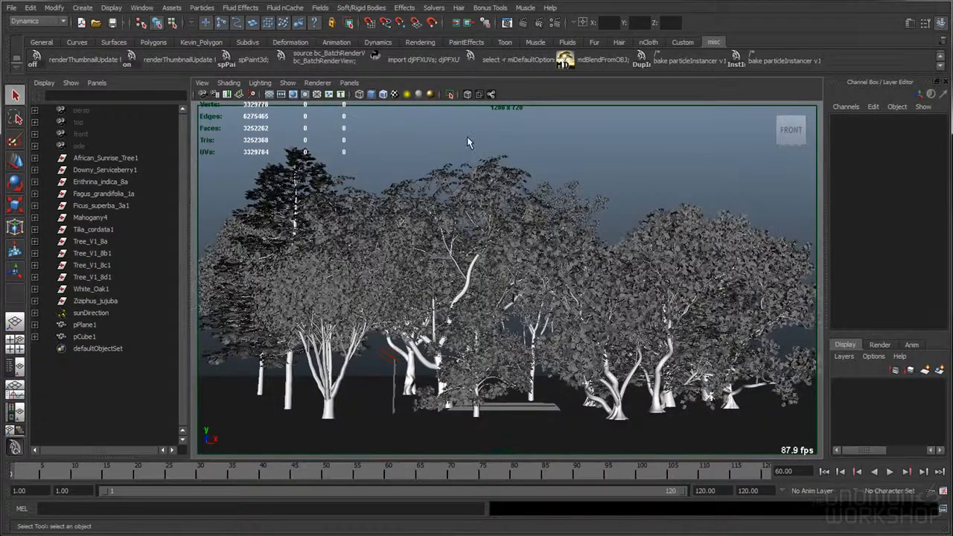
- Review the renamed tree groups by selecting them in turn from African_Sunrise_Tree1 down to Tilia_cordata1
{"action": "left_click", "coordinate": [127, 157]}
{"action": "left_click", "coordinate": [125, 169]}
{"action": "left_click", "coordinate": [125, 182]}
{"action": "left_click", "coordinate": [123, 193]}
{"action": "left_click", "coordinate": [121, 205]}
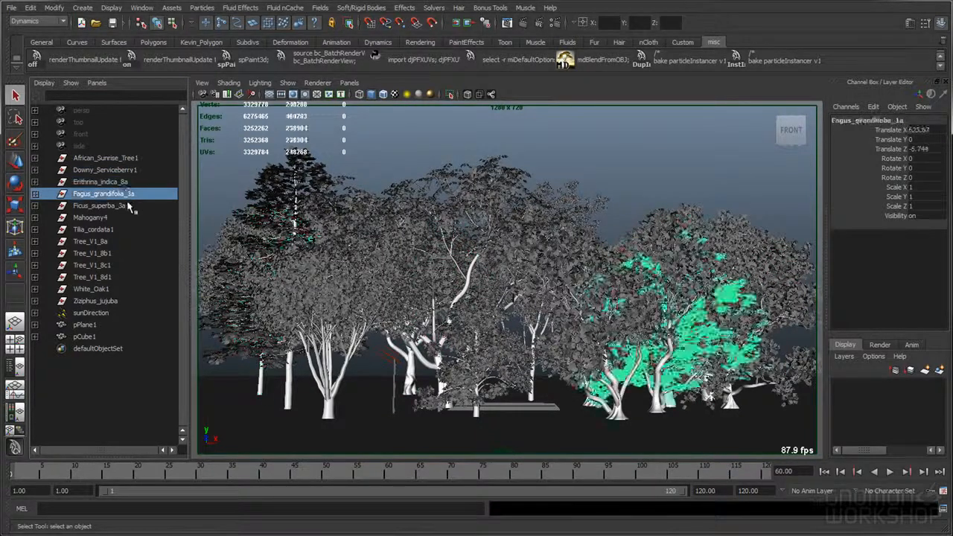
{"action": "left_click", "coordinate": [119, 217]}
{"action": "left_click", "coordinate": [115, 229]}
- Select the African_Sunrise_Tree:Leaf01 mesh and show its UV layout in the UV Texture Editor
{"action": "left_click", "coordinate": [124, 158]}
{"action": "left_click", "coordinate": [34, 158]}
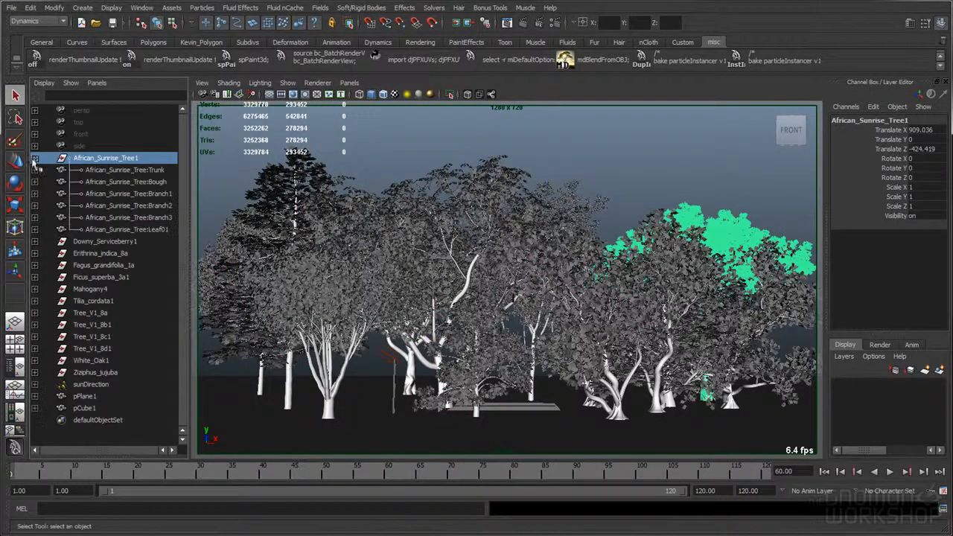
{"action": "left_click", "coordinate": [126, 229]}
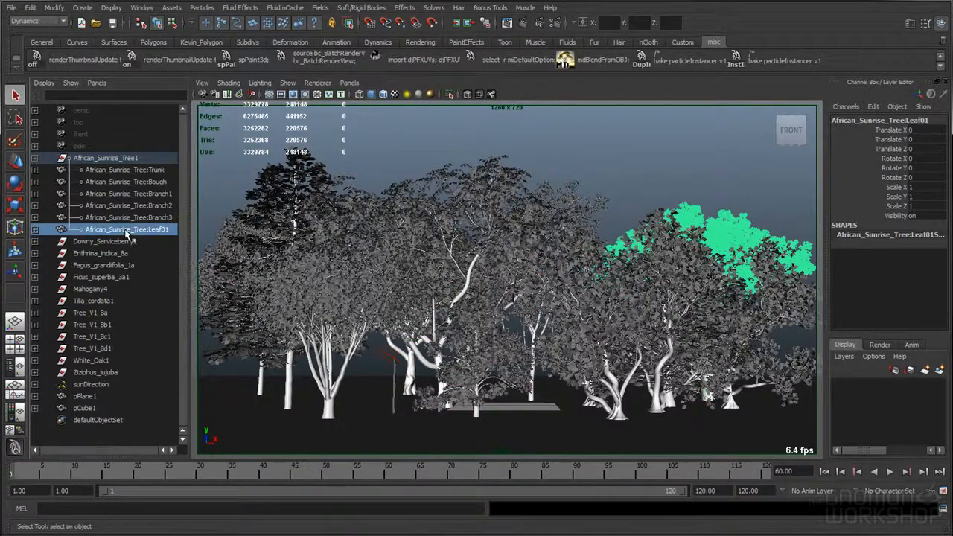
{"action": "left_click", "coordinate": [142, 7]}
{"action": "left_click", "coordinate": [176, 153]}
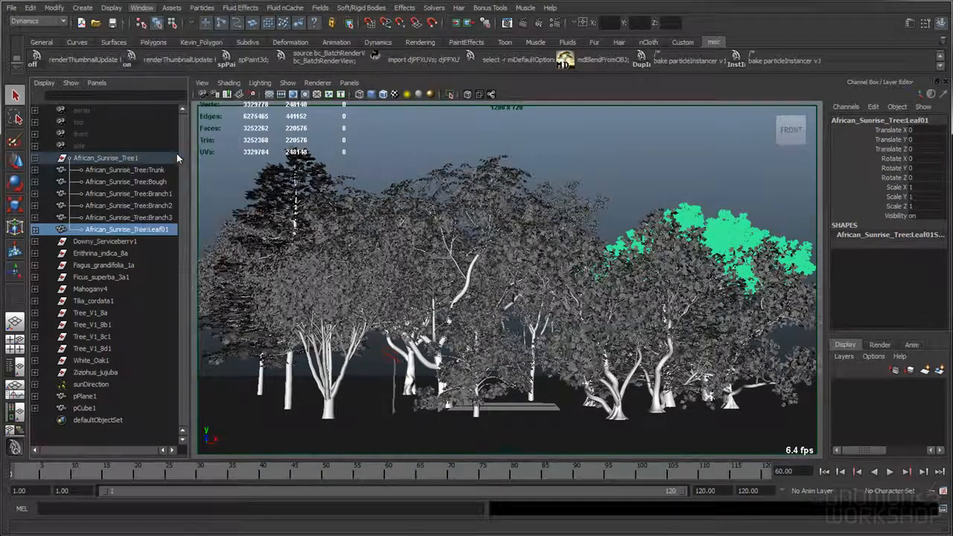
- Check the UV layouts of Downy_Serviceberry:Leaf01 and Tree_V1_8b:Leaf01, close the UV Texture Editor and clear the selection
{"action": "left_click", "coordinate": [34, 158]}
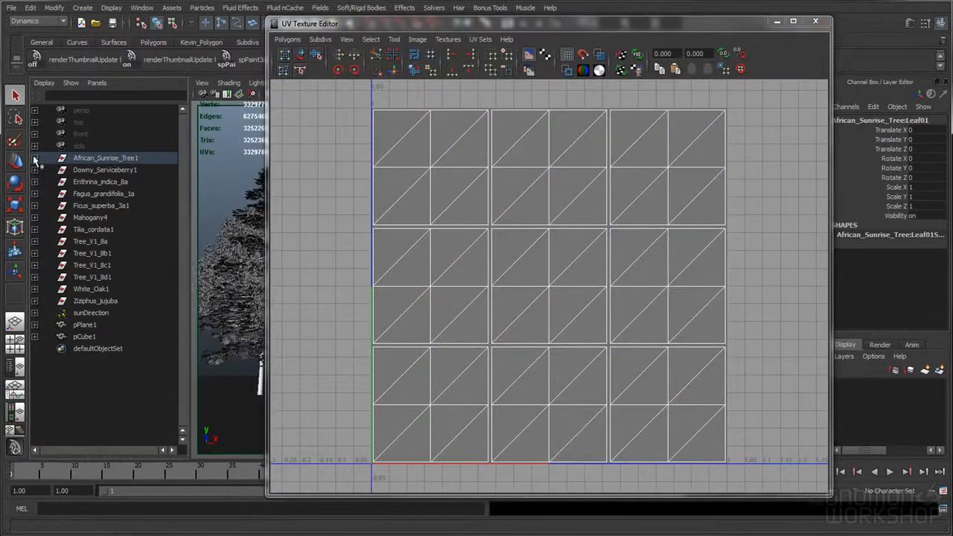
{"action": "left_click", "coordinate": [35, 169]}
{"action": "left_click", "coordinate": [125, 230]}
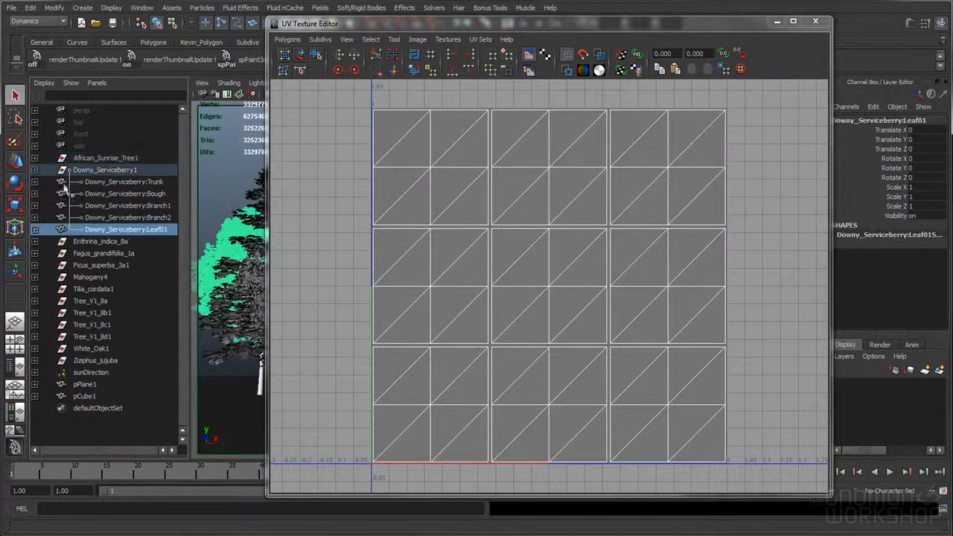
{"action": "left_click", "coordinate": [34, 170]}
{"action": "left_click", "coordinate": [35, 253]}
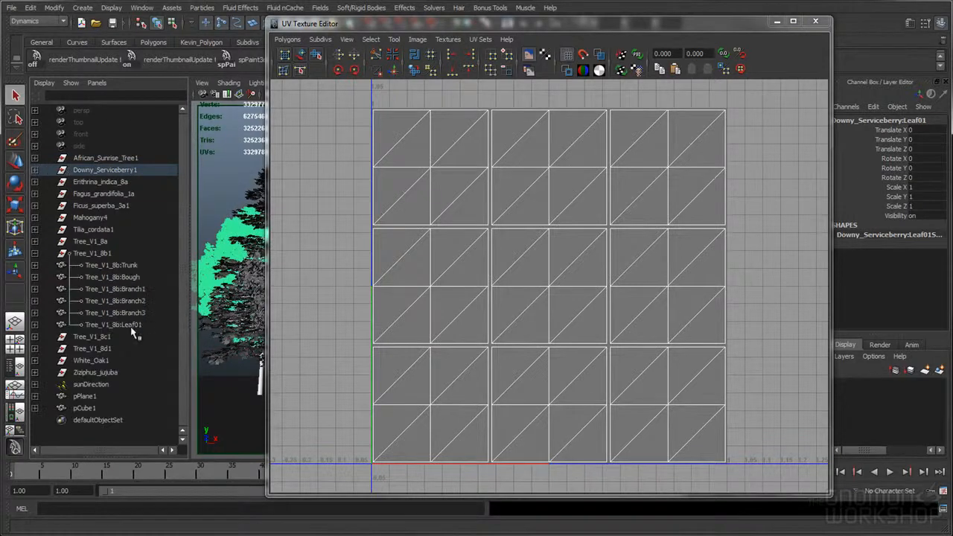
{"action": "left_click", "coordinate": [131, 325]}
{"action": "left_click", "coordinate": [34, 253]}
{"action": "left_click", "coordinate": [815, 21]}
{"action": "left_click", "coordinate": [552, 136]}
- Open the Hypershade, widen its materials area, and rename the unnamed mia_material to groundMIA
{"action": "left_click", "coordinate": [142, 7]}
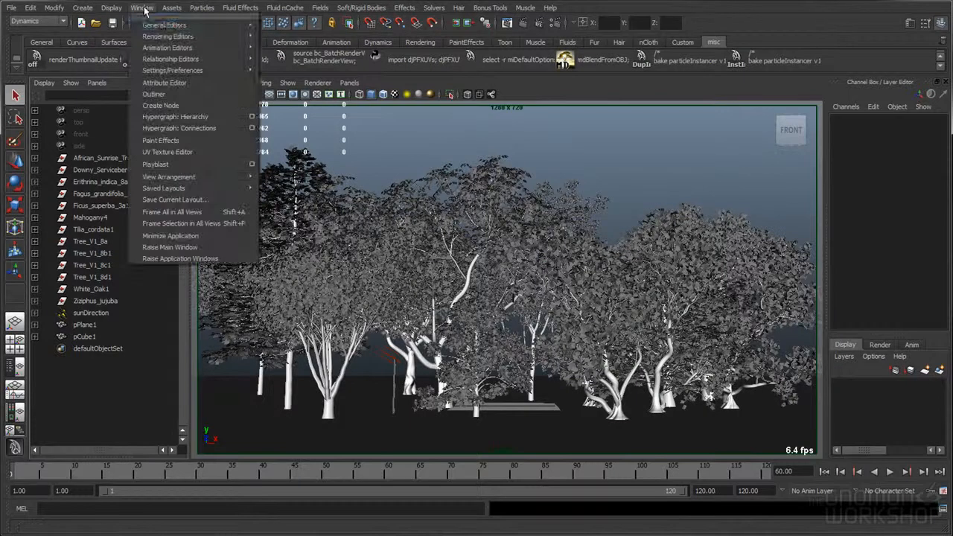
{"action": "mouse_move", "coordinate": [171, 36]}
{"action": "left_click", "coordinate": [312, 54]}
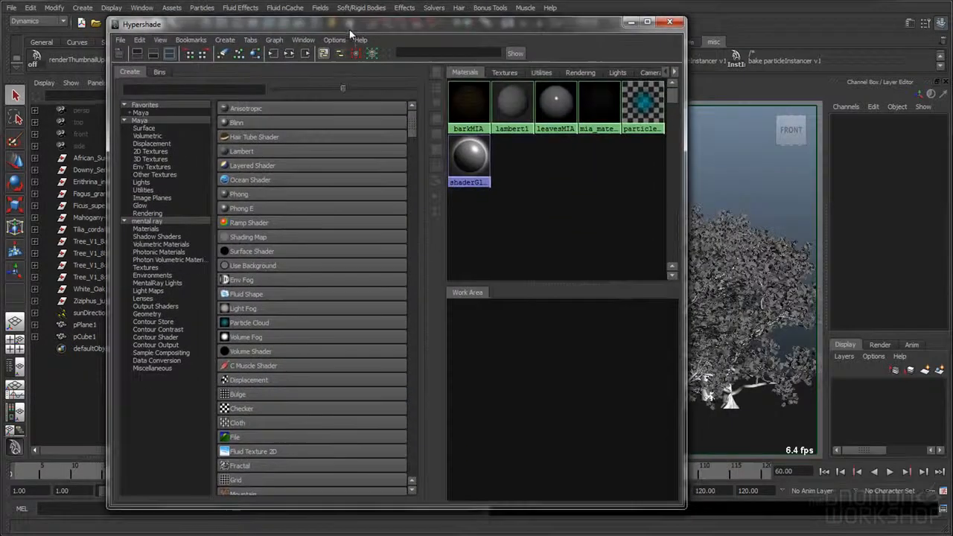
{"action": "left_click_drag", "start_coordinate": [424, 213], "coordinate": [344, 213]}
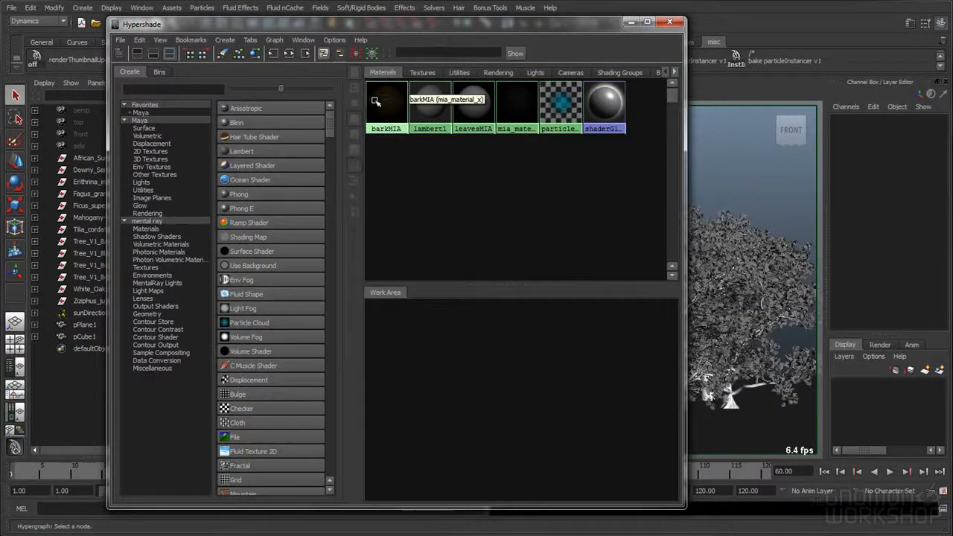
{"action": "double_click", "coordinate": [517, 134], "text": "ctrl"}
{"action": "type", "text": "gloundMIA"}
{"action": "key", "text": "Return"}
- Graph the leavesMIA network in an enlarged Hypershade work area and open the material's attributes
{"action": "right_click", "coordinate": [479, 110]}
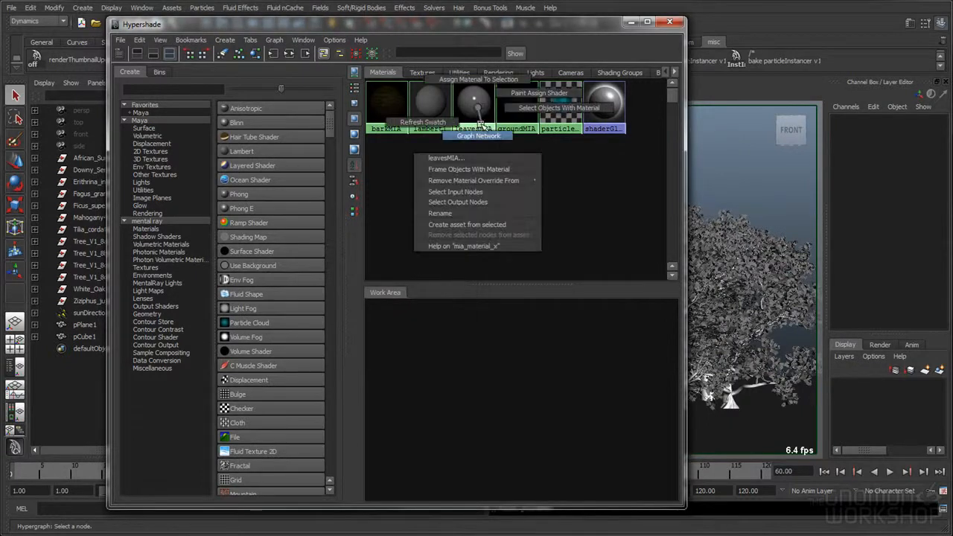
{"action": "left_click", "coordinate": [480, 122]}
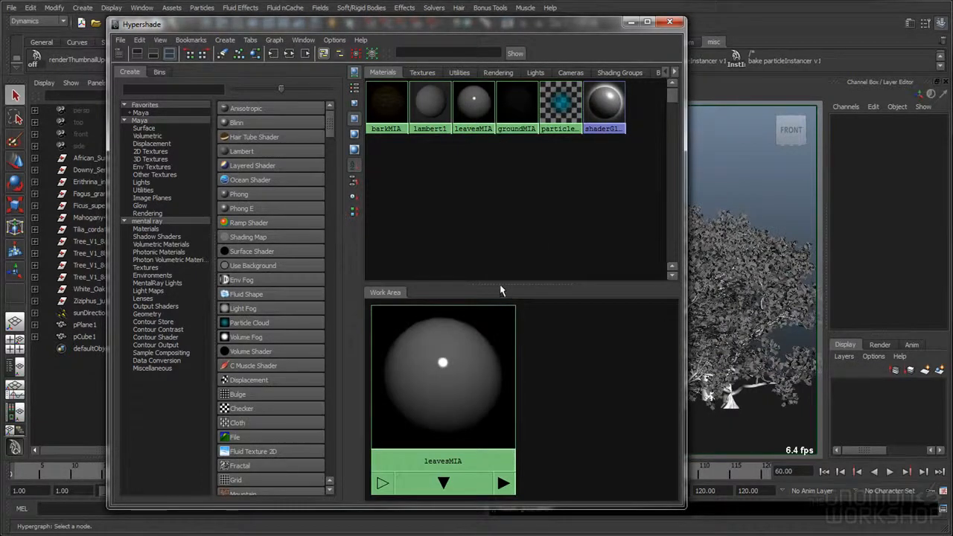
{"action": "left_click_drag", "start_coordinate": [501, 285], "coordinate": [500, 175]}
{"action": "middle_click_drag", "start_coordinate": [504, 253], "coordinate": [569, 291], "text": "alt"}
{"action": "right_click_drag", "start_coordinate": [569, 291], "coordinate": [463, 306], "text": "alt"}
{"action": "double_click", "coordinate": [505, 318]}
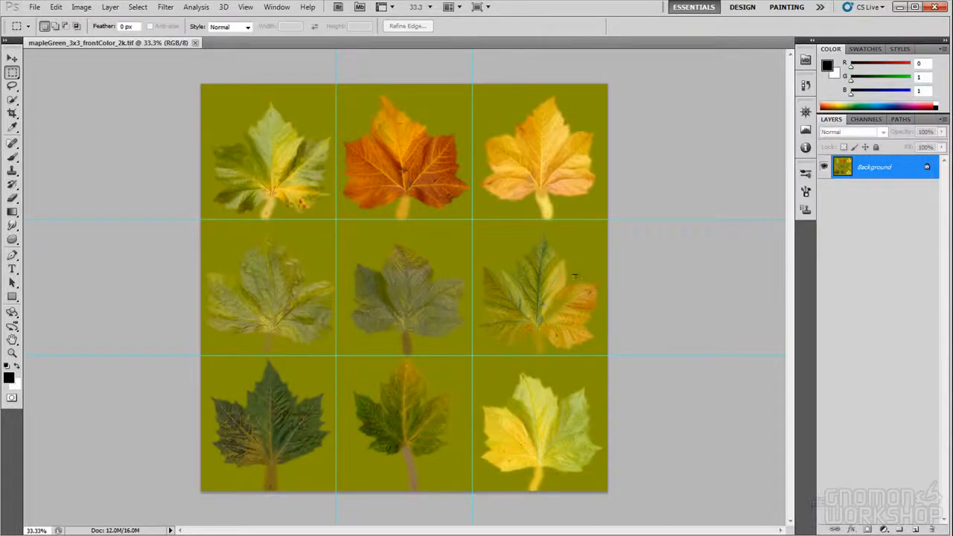
- Switch to Photoshop and browse the maple folder's textures for opening, previewing mapleGreen_3x3_frontSSS_2k.tif and mapleGreen_3x3_frontColor_2k.tif
{"action": "left_click", "coordinate": [34, 7]}
{"action": "left_click", "coordinate": [45, 28]}
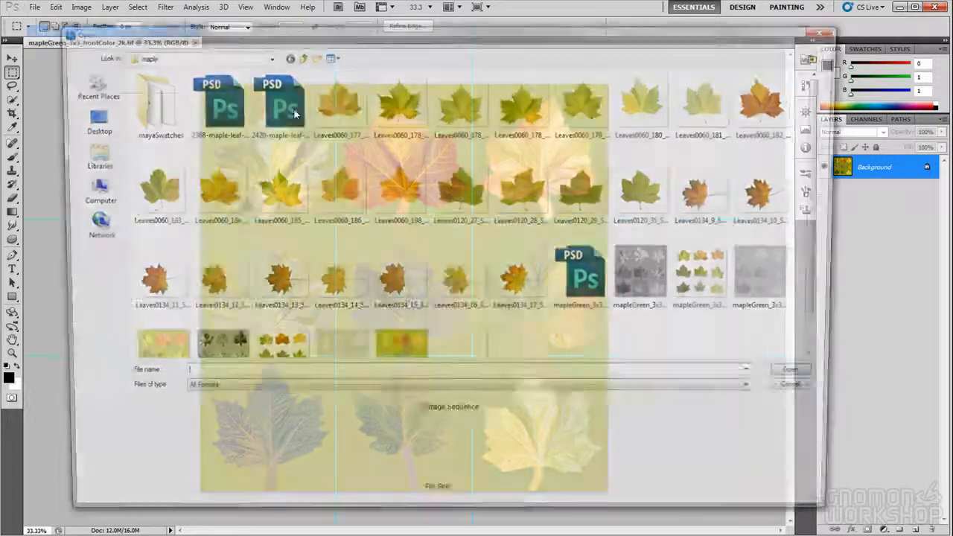
{"action": "scroll", "coordinate": [350, 239], "scroll_direction": "down", "scroll_amount": 2}
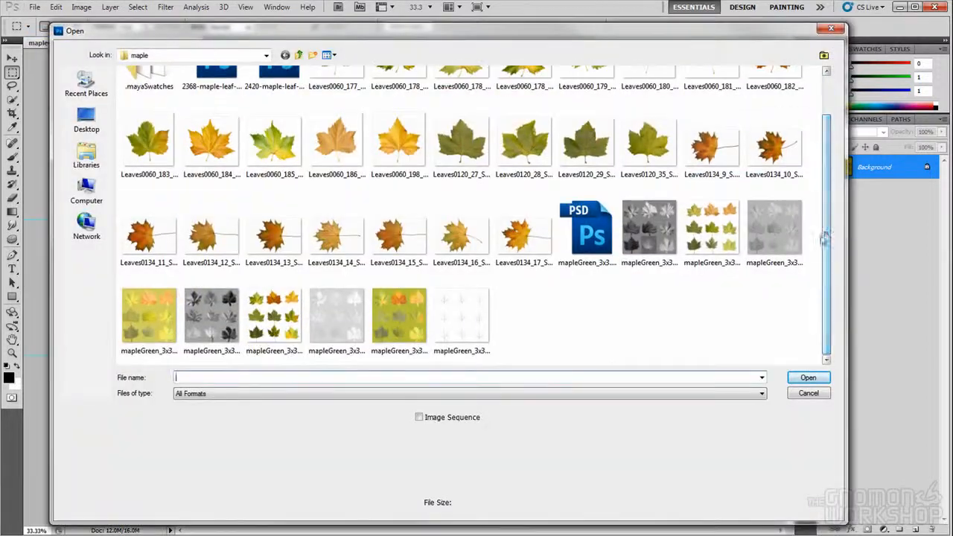
{"action": "left_click", "coordinate": [387, 312]}
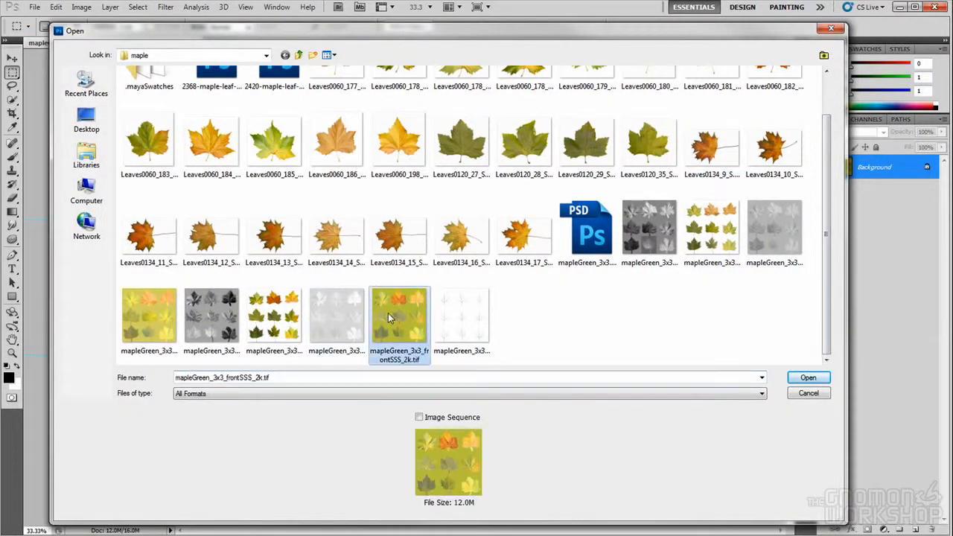
{"action": "left_click", "coordinate": [265, 328]}
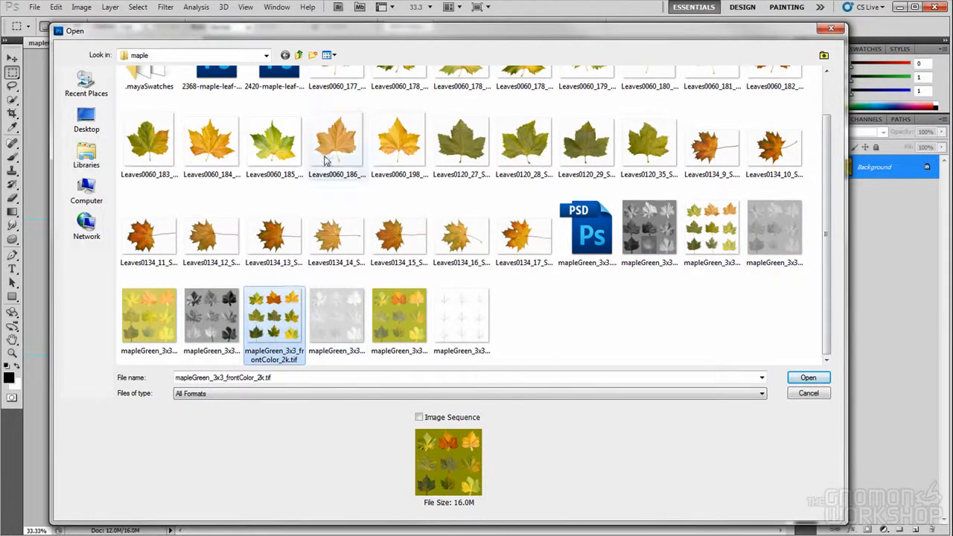
{"action": "scroll", "coordinate": [591, 181], "scroll_direction": "up", "scroll_amount": 2}
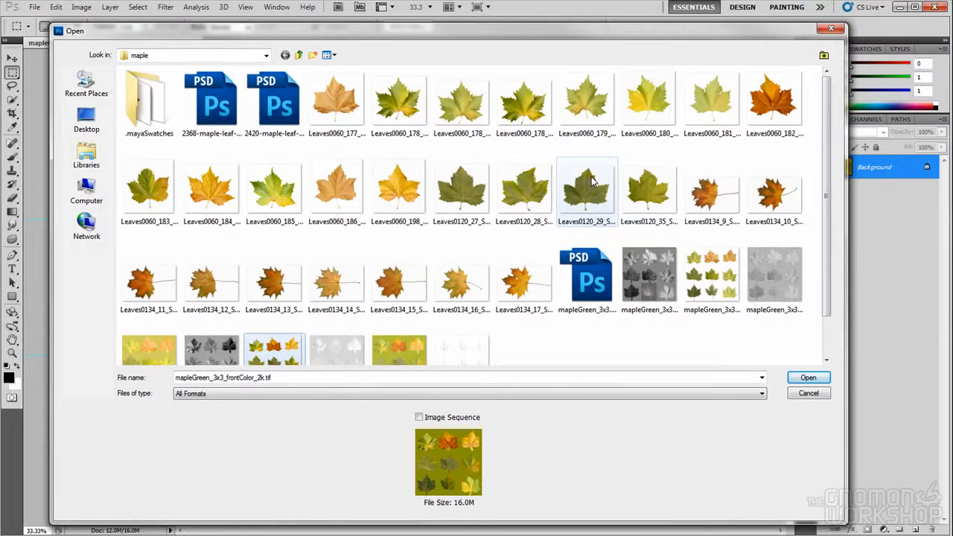
{"action": "scroll", "coordinate": [591, 181], "scroll_direction": "down", "scroll_amount": 1}
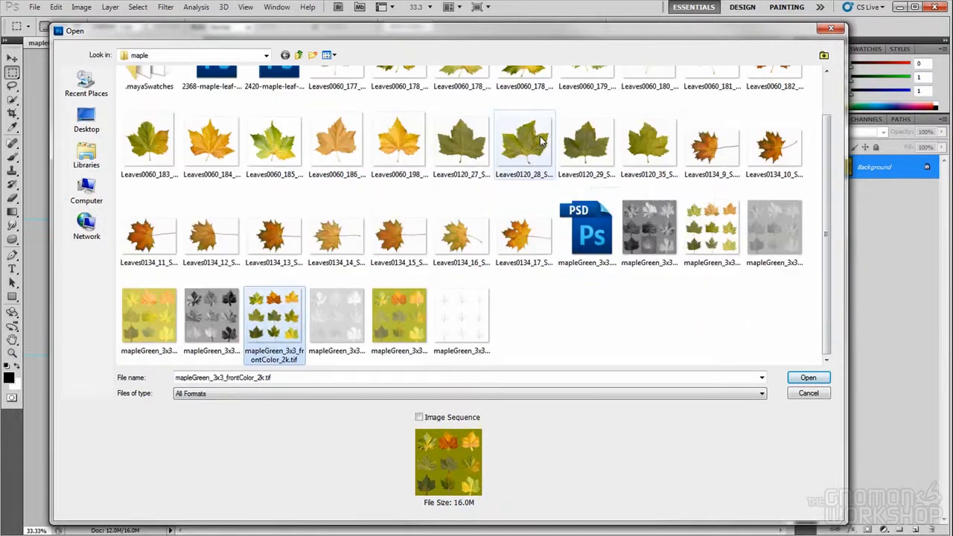
- Open mapleGreen_3x3_frontColor_2k.tif and mapleGreen_3x3_backColor_2k.tif together from the maple folder
{"action": "left_click", "coordinate": [709, 245]}
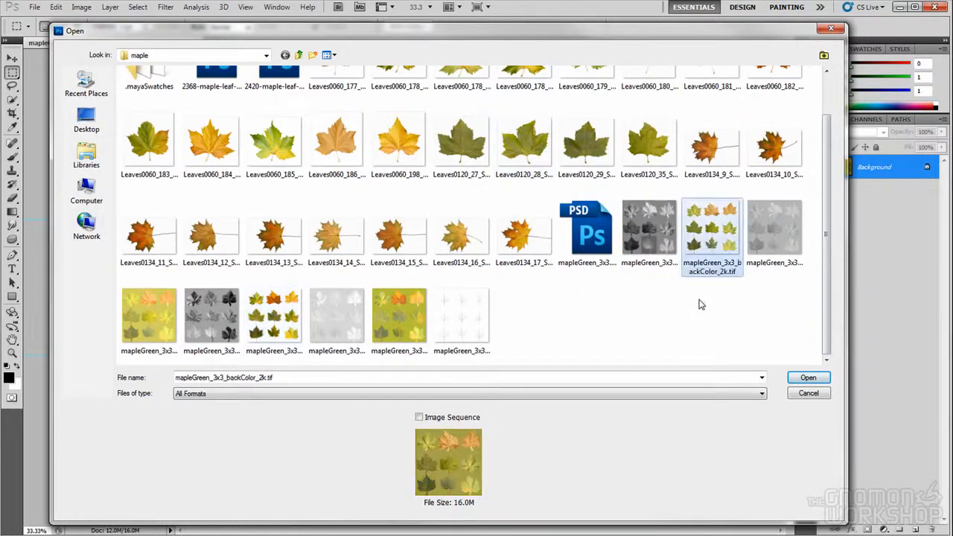
{"action": "left_click", "coordinate": [274, 317]}
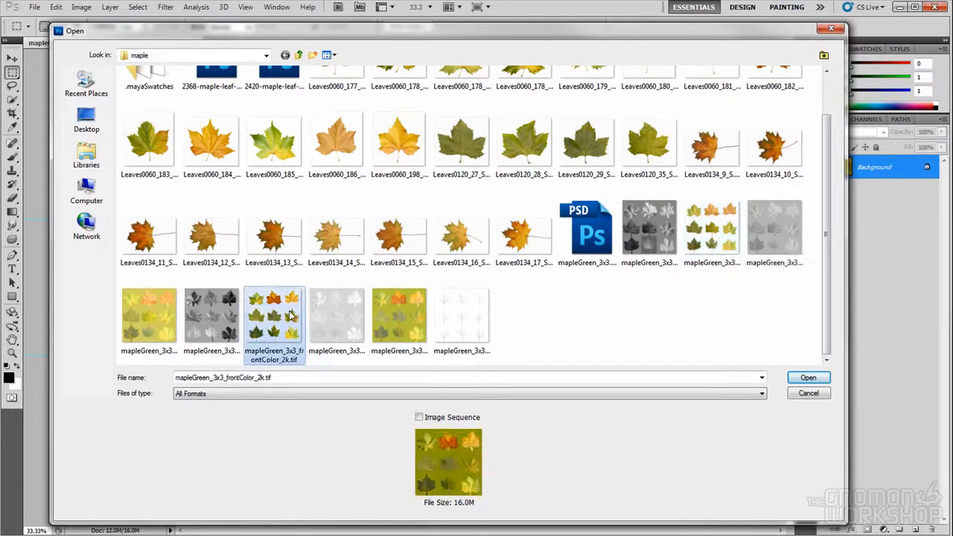
{"action": "left_click", "coordinate": [711, 229], "text": "ctrl"}
{"action": "key", "text": "Return"}
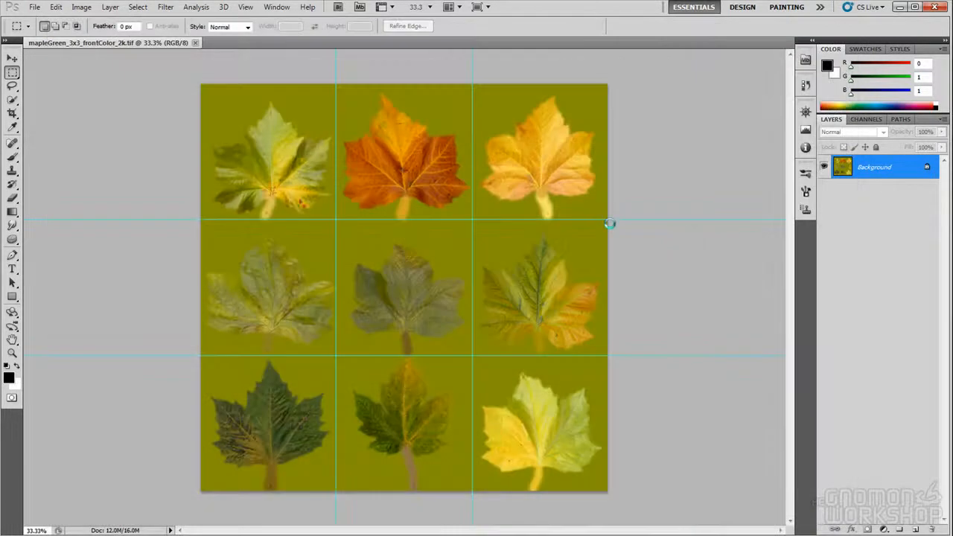
- Compare the front and back leaf color textures by switching between the two images, ending on the front color
{"action": "left_click", "coordinate": [143, 43]}
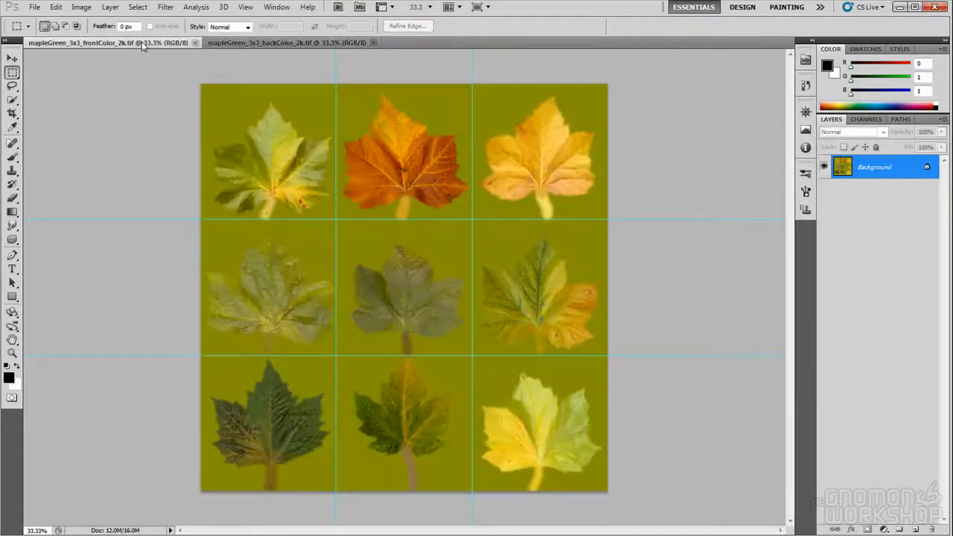
{"action": "left_click", "coordinate": [257, 42]}
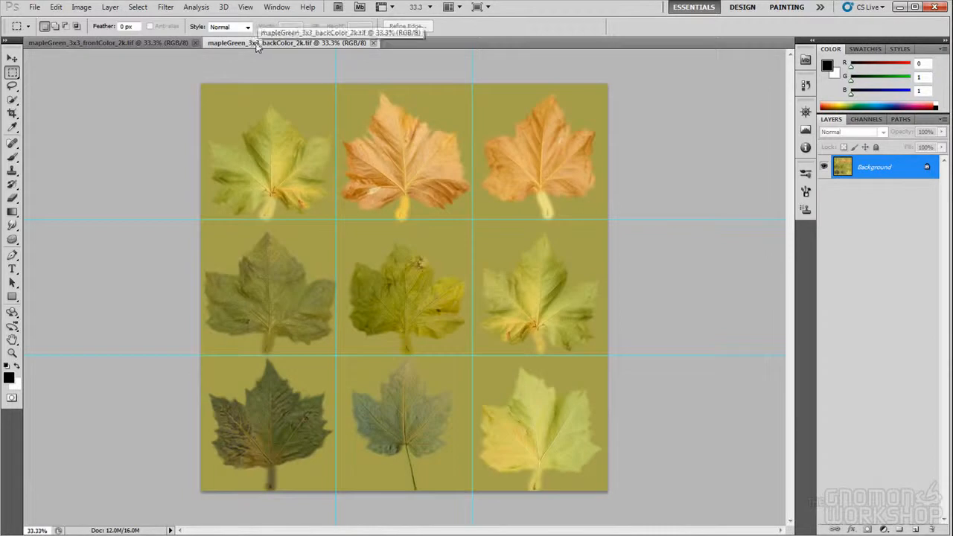
{"action": "left_click", "coordinate": [129, 46]}
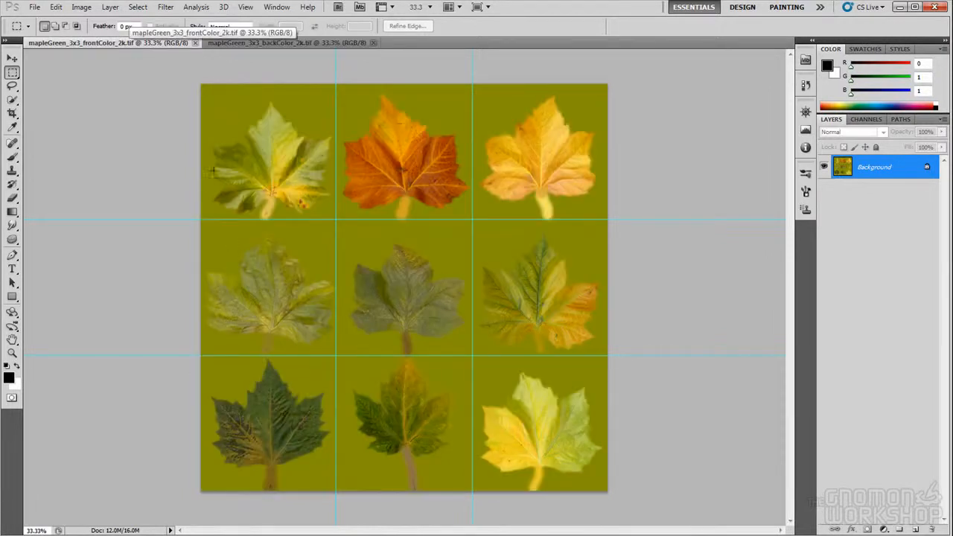
- Alternate between the maple front and back color images to check how each leaf matches across the 3x3 grid
{"action": "left_click", "coordinate": [283, 44]}
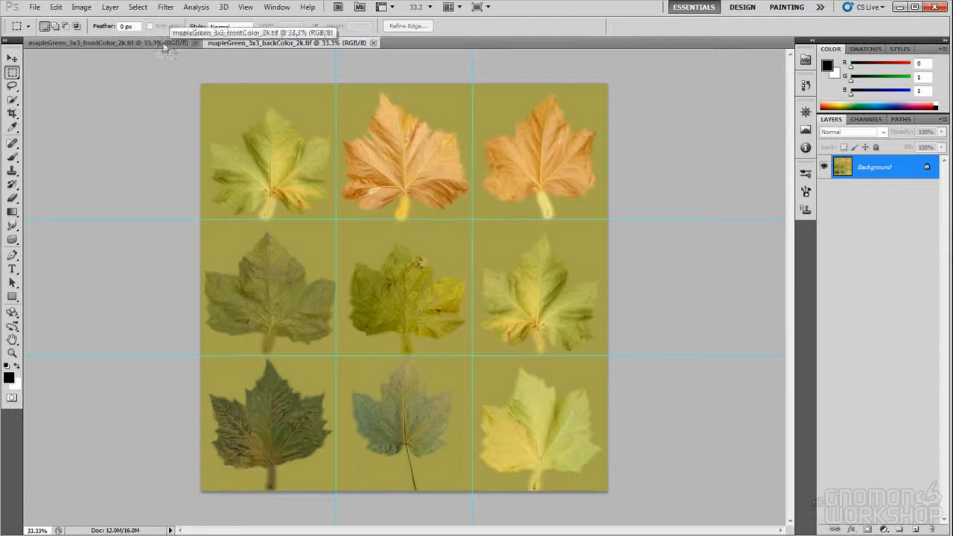
{"action": "left_click", "coordinate": [123, 43]}
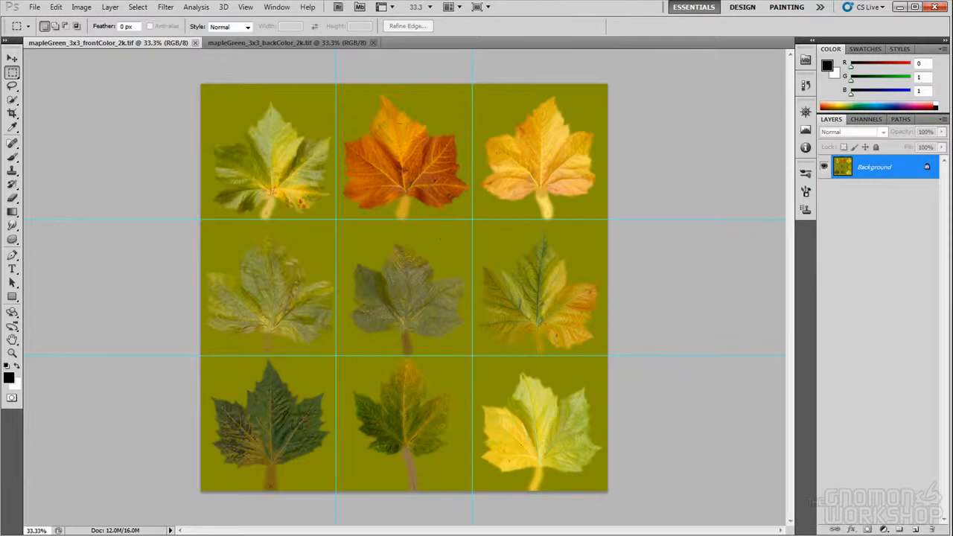
{"action": "left_click", "coordinate": [244, 42]}
{"action": "left_click", "coordinate": [142, 45]}
{"action": "left_click", "coordinate": [214, 46]}
- Preview the maple back bump, back specular and front specular maps, and open mapleGreen_3x3_frontSpec_2k.tif
{"action": "left_click", "coordinate": [35, 7]}
{"action": "left_click", "coordinate": [46, 27]}
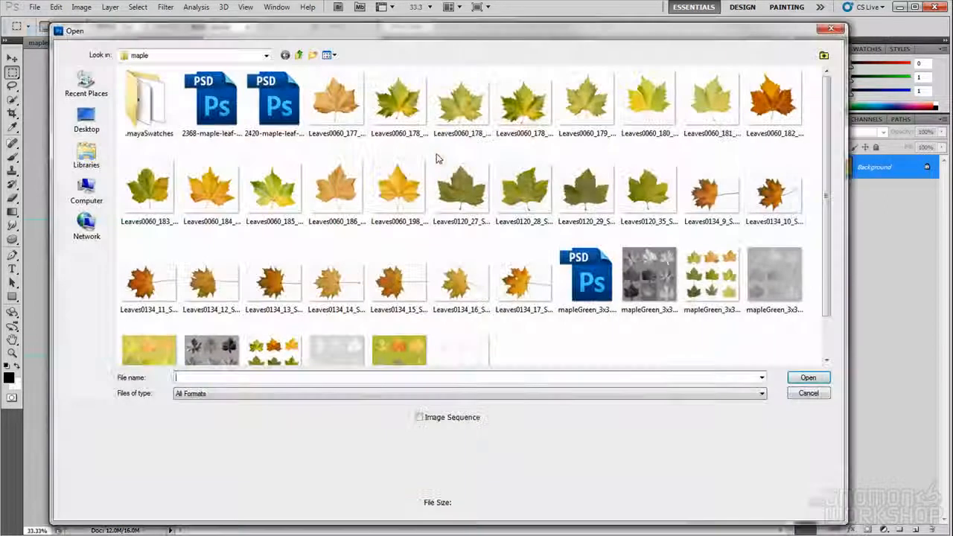
{"action": "left_click", "coordinate": [648, 273]}
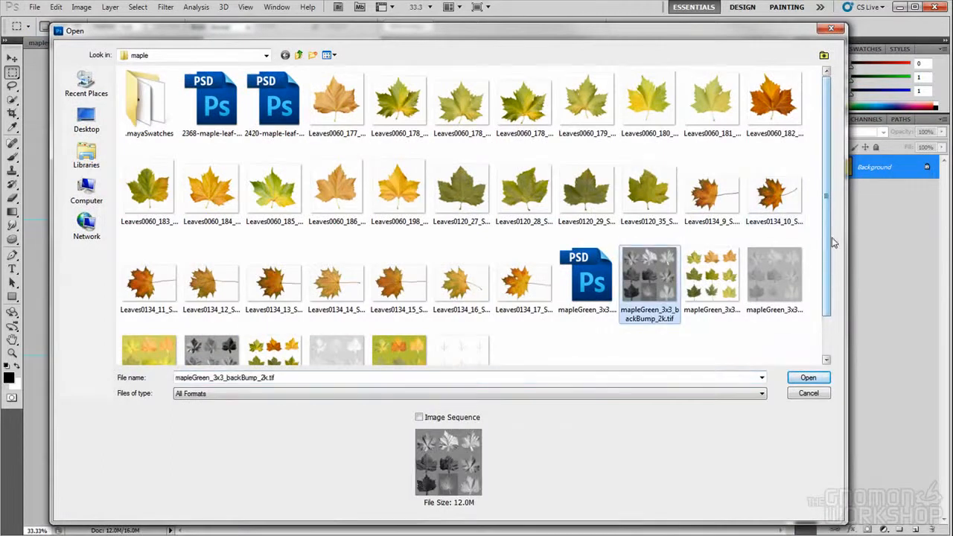
{"action": "scroll", "coordinate": [828, 249], "scroll_direction": "down", "scroll_amount": 1}
{"action": "left_click", "coordinate": [777, 230]}
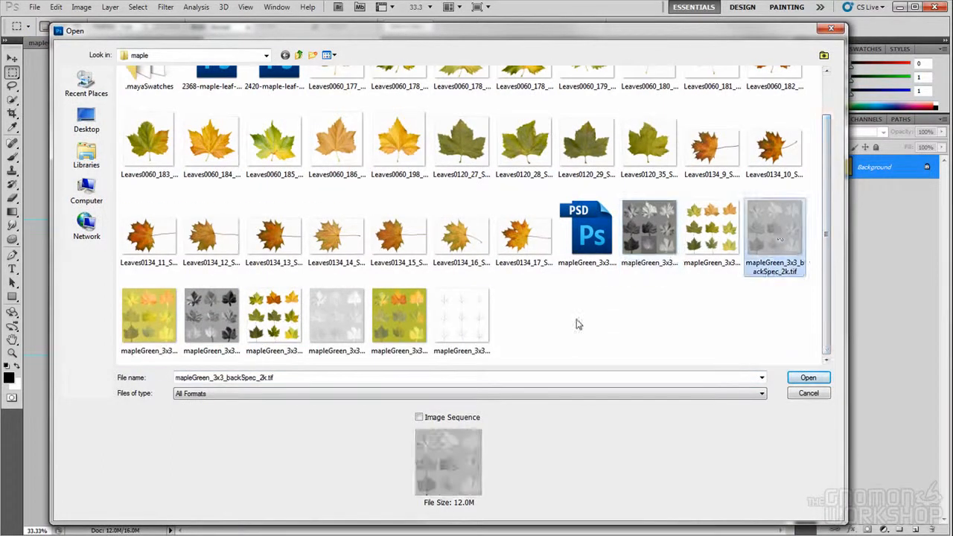
{"action": "left_click", "coordinate": [347, 330]}
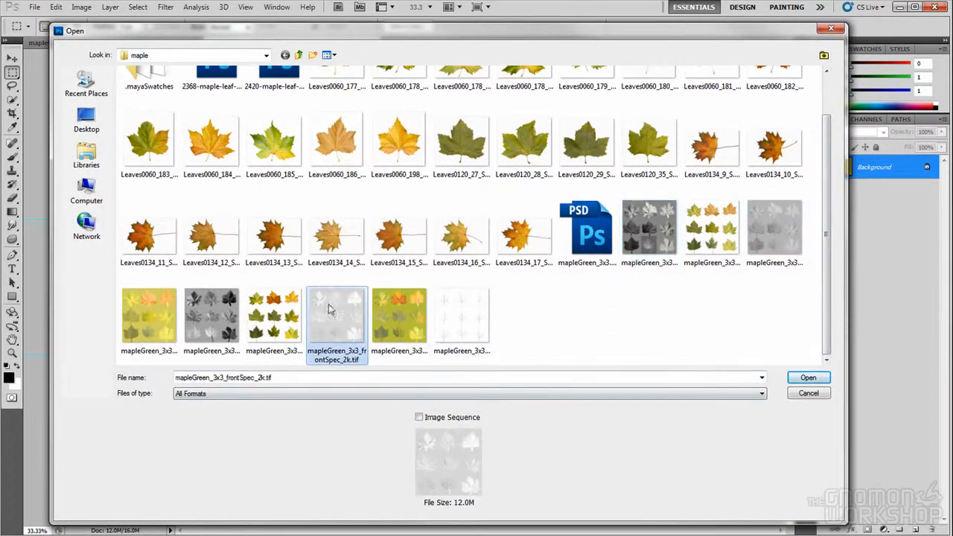
{"action": "left_click", "coordinate": [753, 244]}
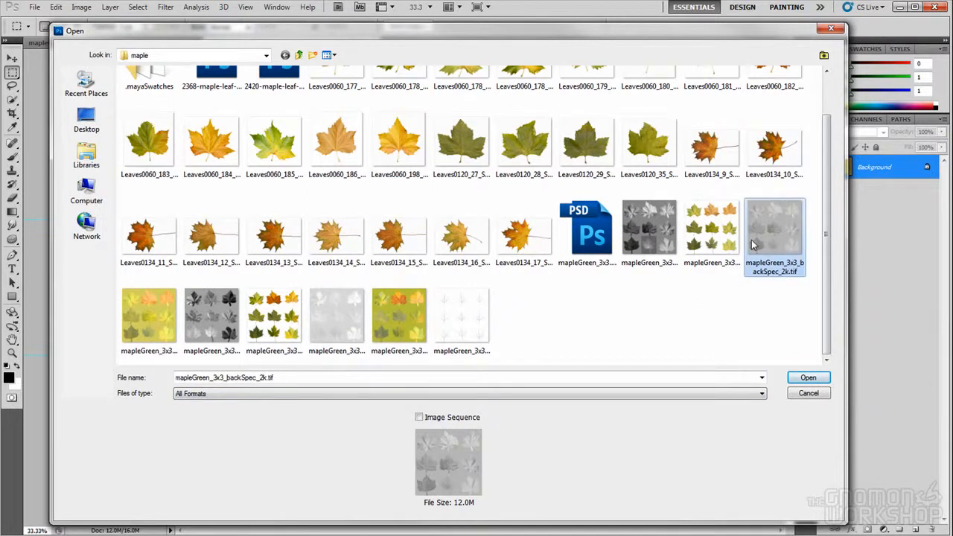
{"action": "left_click", "coordinate": [352, 335]}
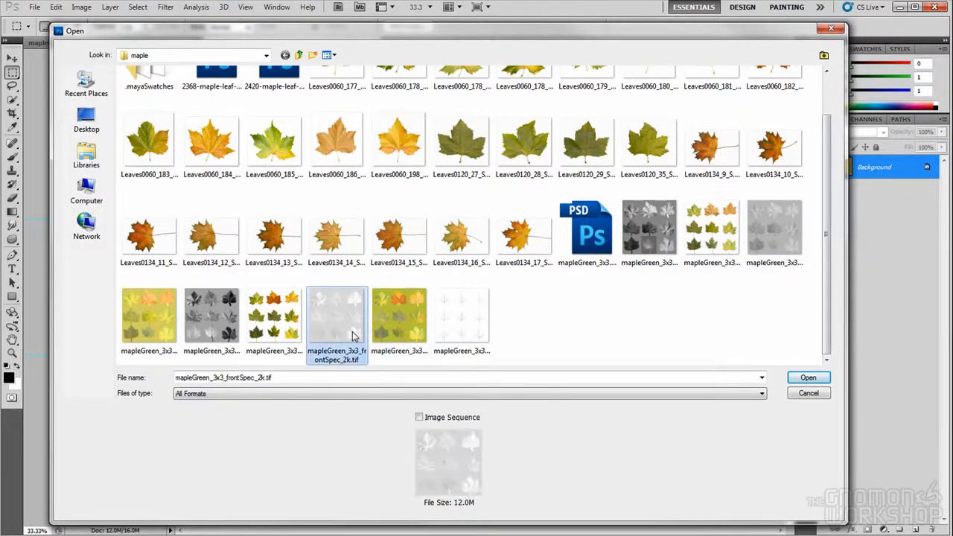
{"action": "left_click", "coordinate": [774, 234]}
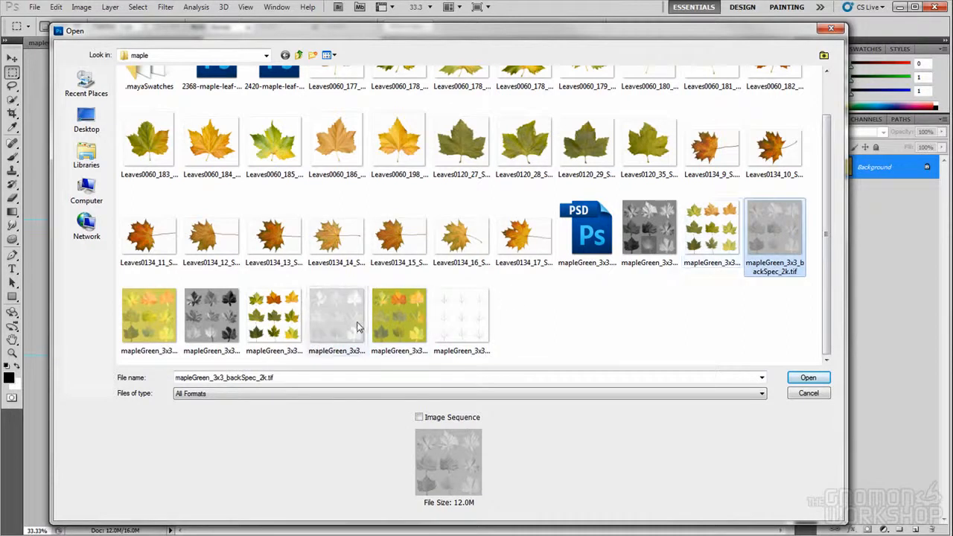
{"action": "left_click", "coordinate": [359, 329]}
{"action": "double_click", "coordinate": [342, 335]}
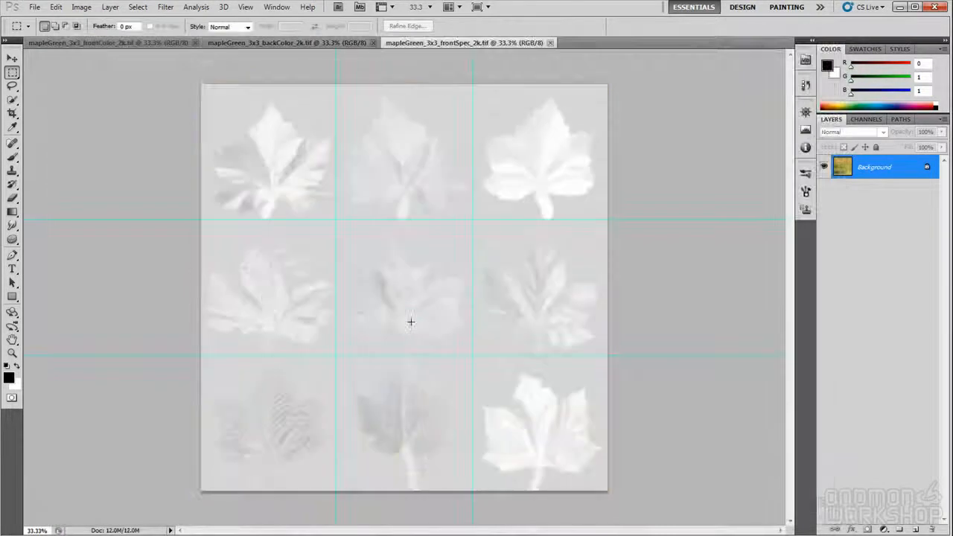
- Open mapleGreen_3x3_Trans_2k.tif from the maple folder to examine the leaf vein pattern
{"action": "left_click", "coordinate": [34, 7]}
{"action": "left_click", "coordinate": [38, 32]}
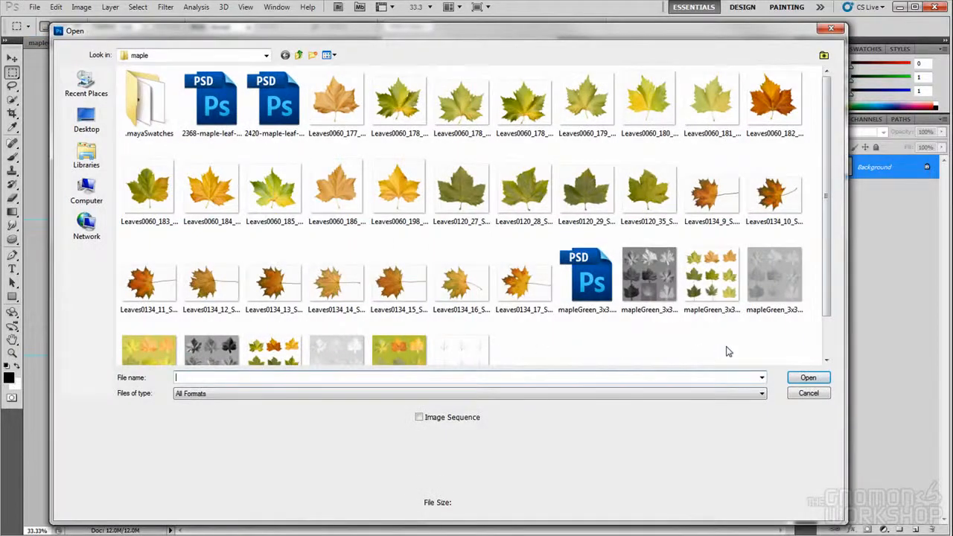
{"action": "double_click", "coordinate": [452, 354]}
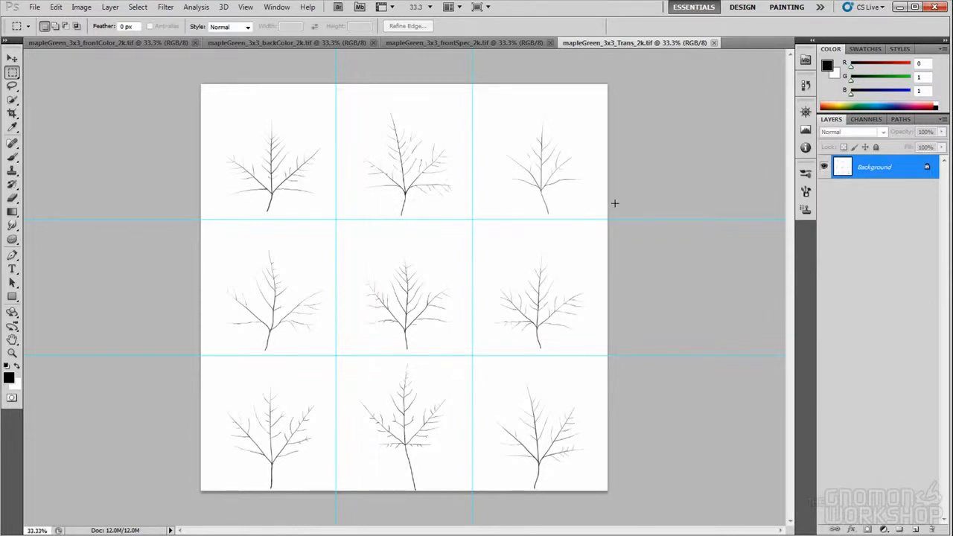
- Close all four open maple texture images
{"action": "left_click", "coordinate": [714, 44]}
{"action": "left_click", "coordinate": [550, 43]}
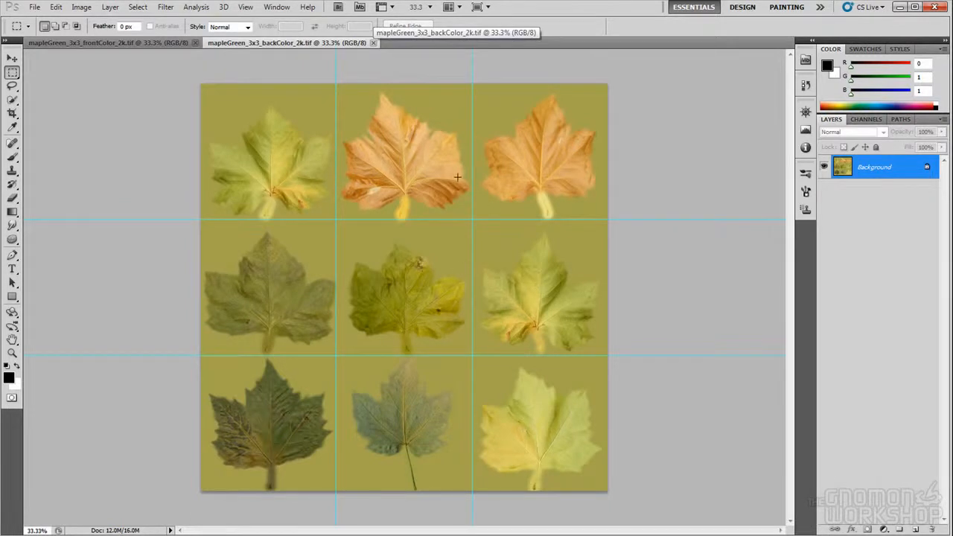
{"action": "left_click", "coordinate": [373, 43]}
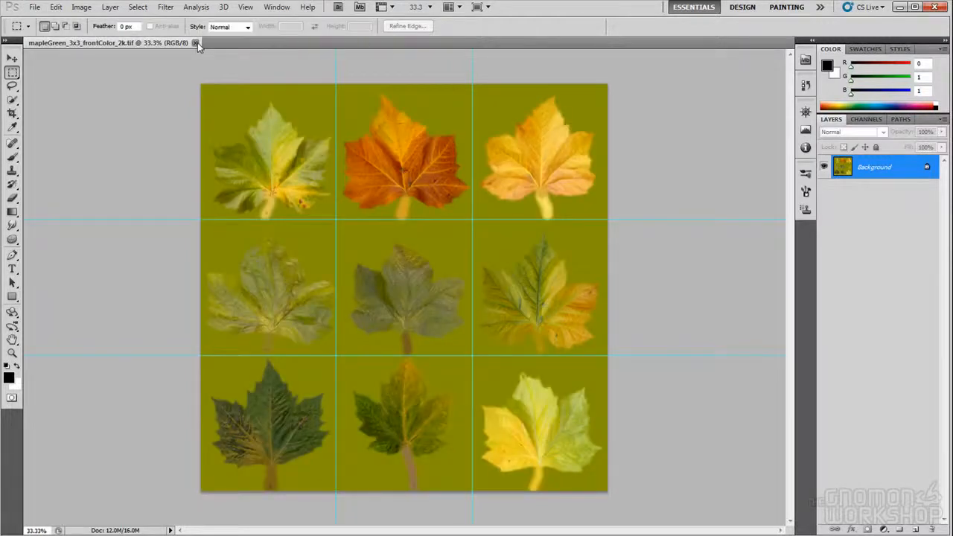
{"action": "left_click", "coordinate": [197, 43]}
- Browse the cgTextures birch folder and preview its front color, back color, front SSS and front specular leaf maps without opening any
{"action": "left_click", "coordinate": [34, 6]}
{"action": "left_click", "coordinate": [41, 30]}
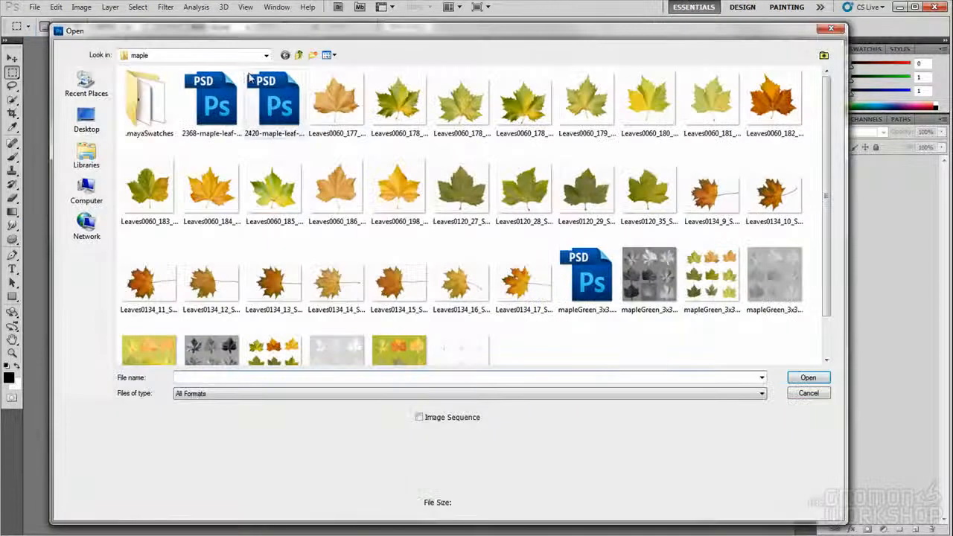
{"action": "left_click", "coordinate": [299, 55]}
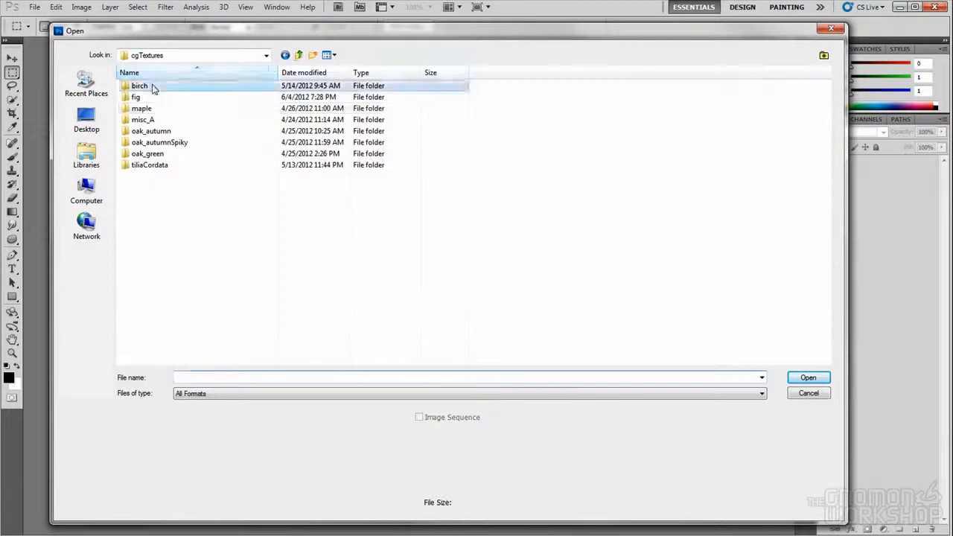
{"action": "double_click", "coordinate": [150, 87]}
{"action": "left_click", "coordinate": [588, 112]}
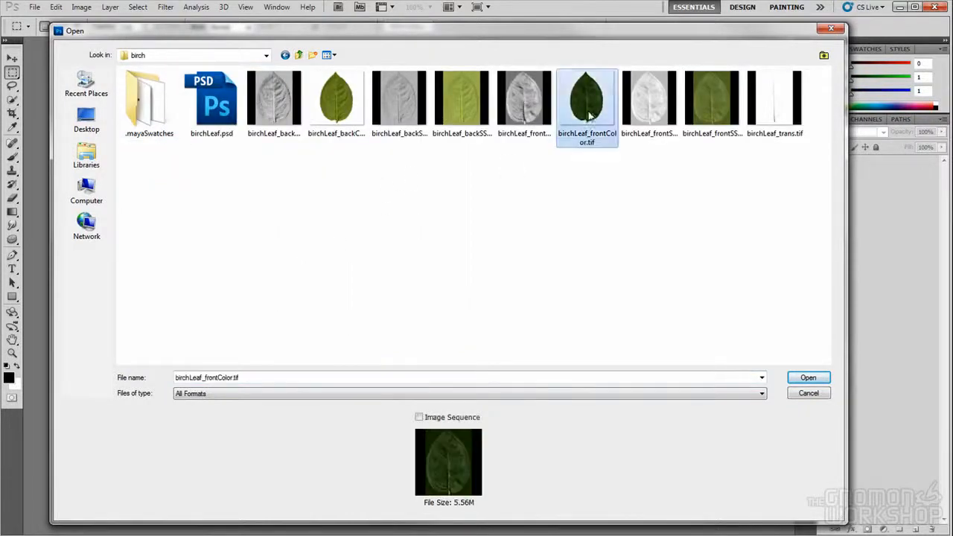
{"action": "left_click", "coordinate": [341, 115]}
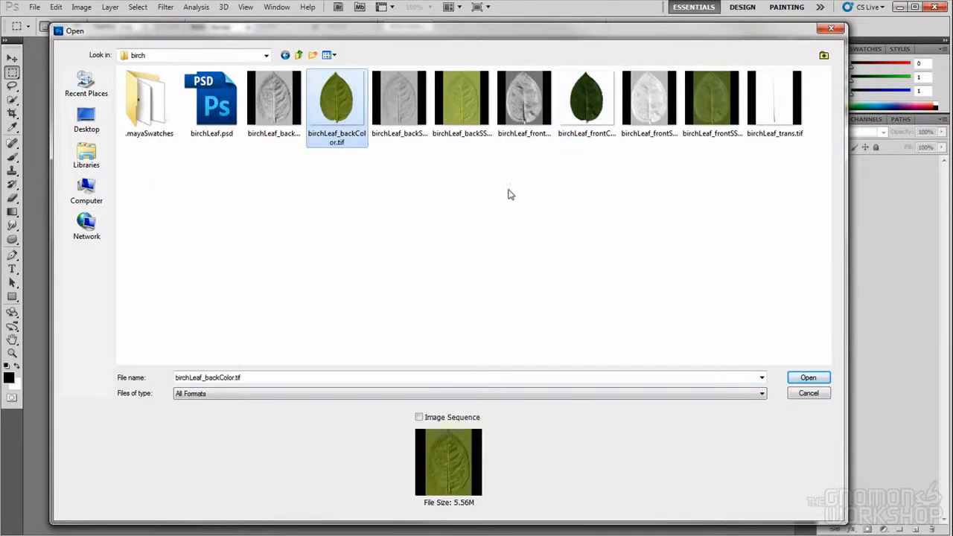
{"action": "left_click", "coordinate": [703, 127]}
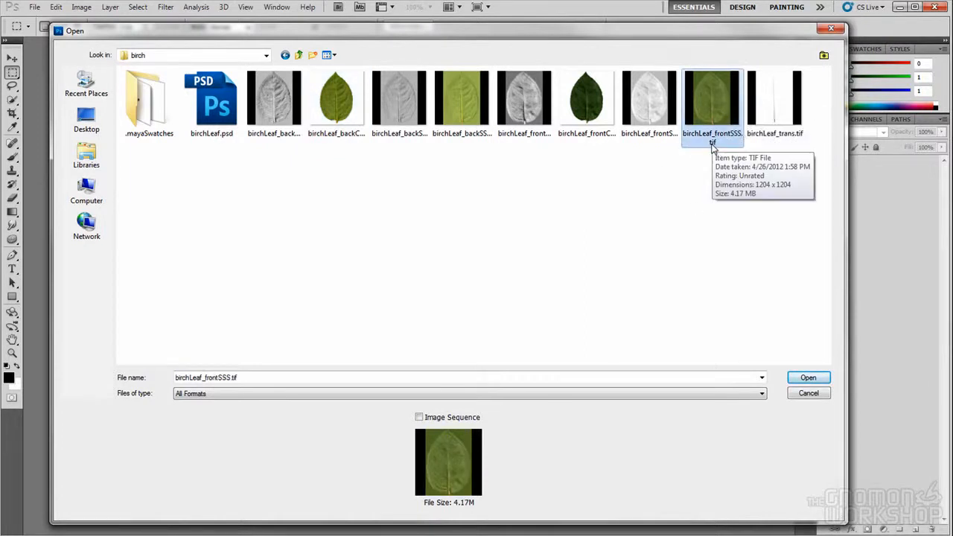
{"action": "left_click", "coordinate": [647, 112]}
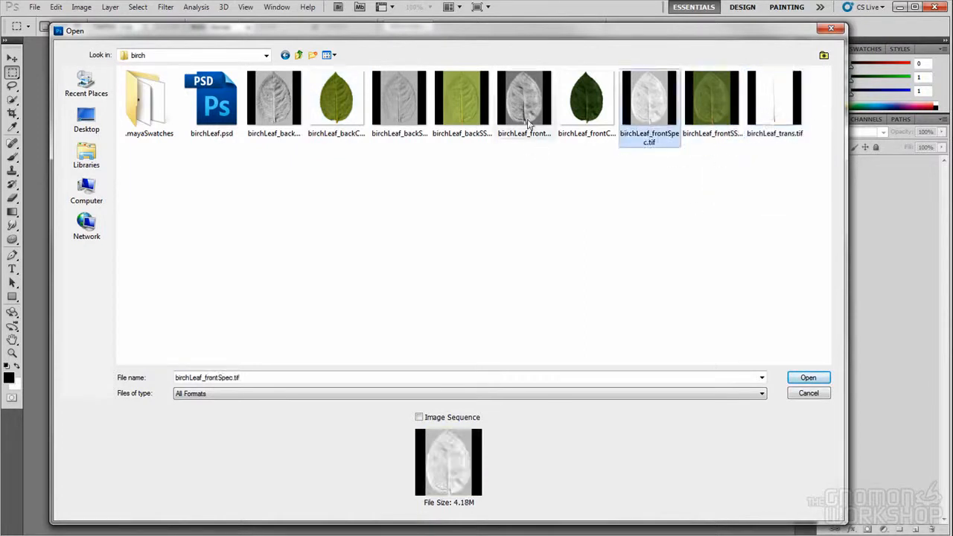
{"action": "left_click", "coordinate": [586, 104]}
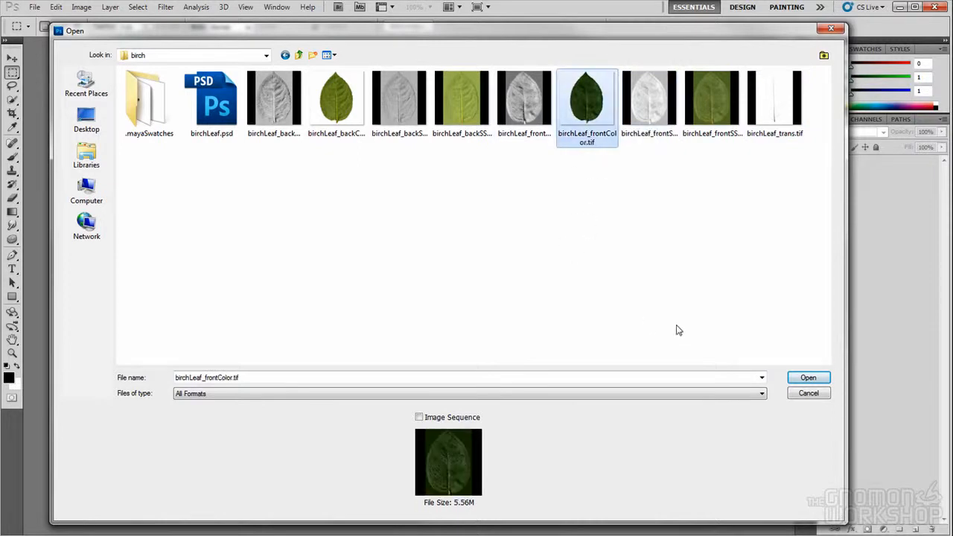
{"action": "left_click", "coordinate": [804, 394]}
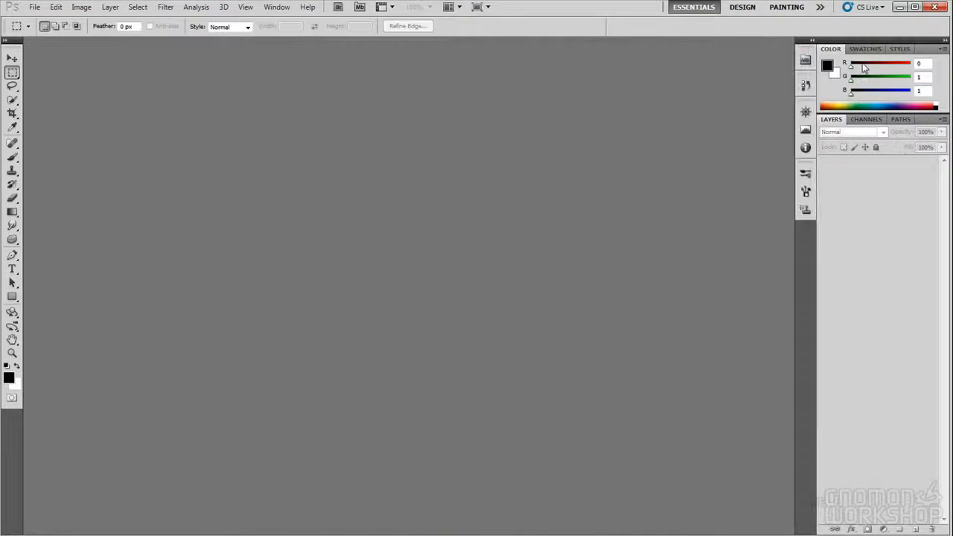
- Switch to Maya and connect a new Gamma Correct utility to the diffuse color of leavesMIA
{"action": "left_click", "coordinate": [899, 8]}
{"action": "middle_click_drag", "start_coordinate": [509, 296], "coordinate": [541, 247], "text": "alt"}
{"action": "right_click_drag", "start_coordinate": [541, 247], "coordinate": [531, 268], "text": "alt"}
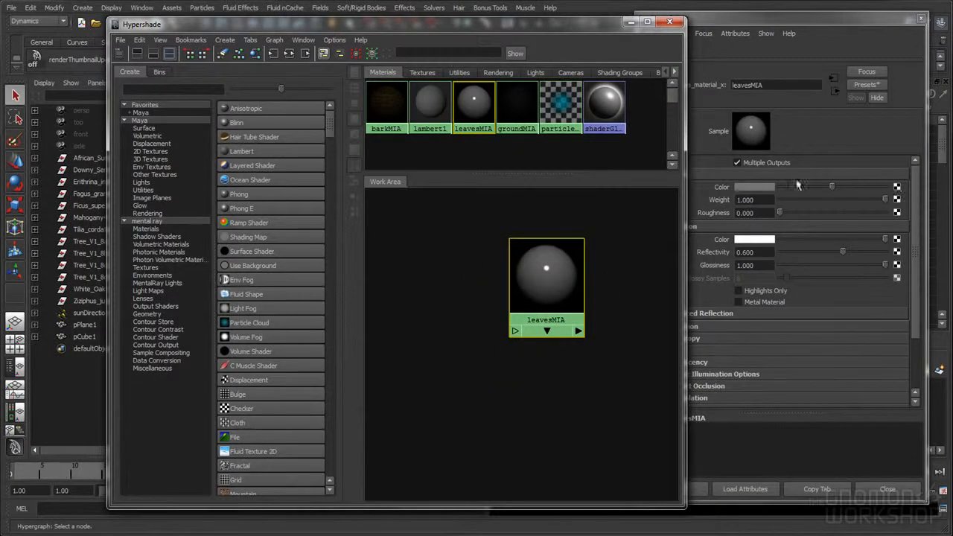
{"action": "left_click", "coordinate": [897, 186]}
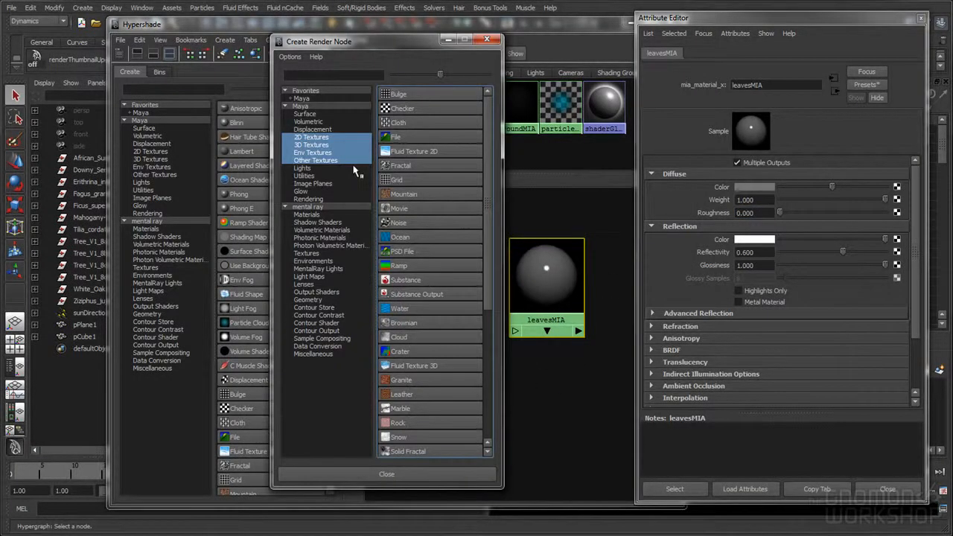
{"action": "left_click", "coordinate": [328, 176]}
{"action": "left_click", "coordinate": [413, 369]}
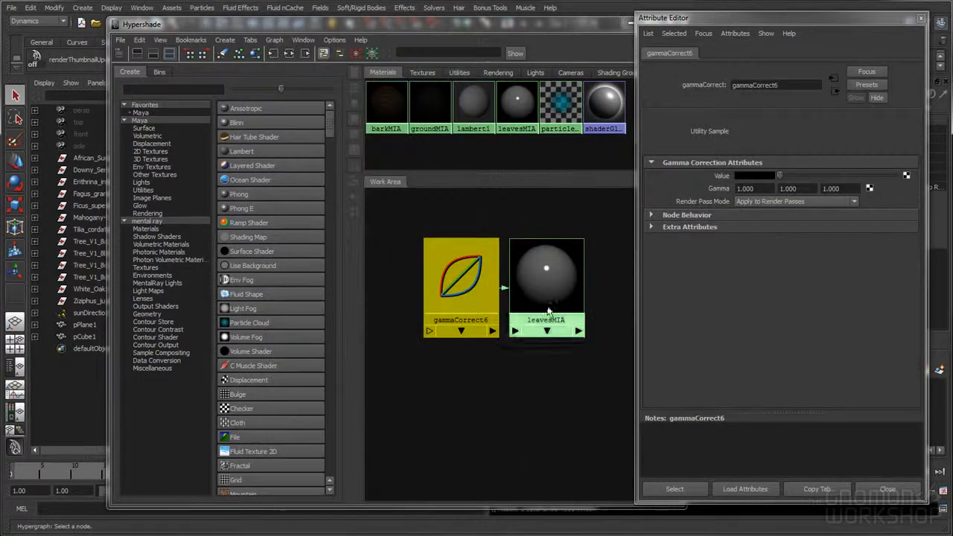
- Set all three gamma values of the leaf material's Gamma Correct node to 0.454
{"action": "double_click", "coordinate": [767, 189]}
{"action": "type", "text": ".455"}
{"action": "key", "text": "Tab"}
{"action": "type", "text": ".454"}
{"action": "key", "text": "Tab"}
{"action": "type", "text": ".454"}
{"action": "key", "text": "Tab"}
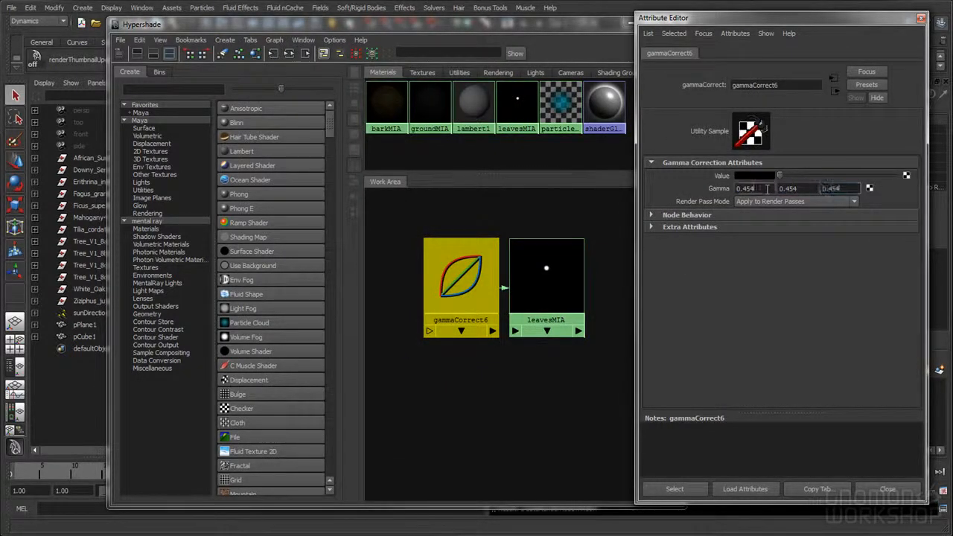
- Connect a 2D File texture to the Gamma Correct node's value and set the texture's filter to 0.1
{"action": "left_click", "coordinate": [905, 176]}
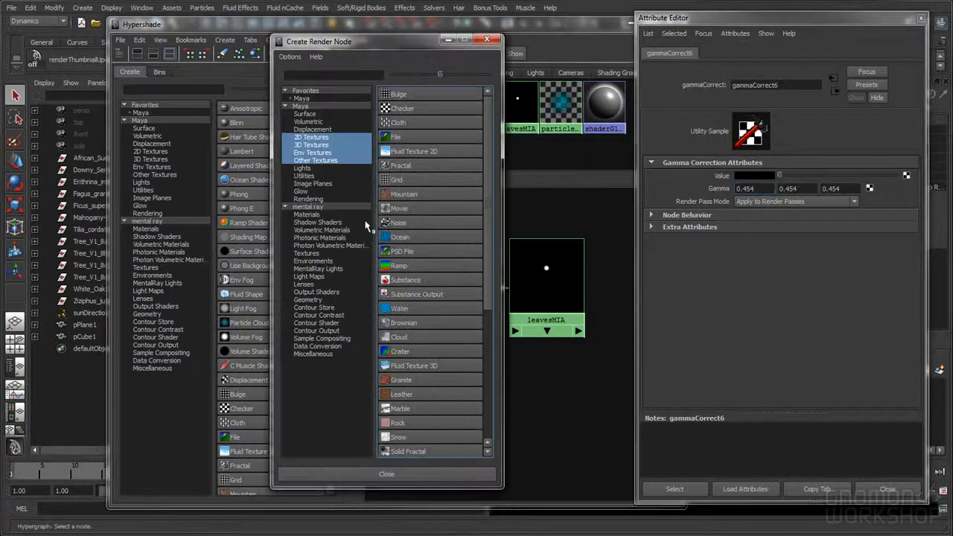
{"action": "left_click", "coordinate": [313, 138]}
{"action": "left_click", "coordinate": [395, 137]}
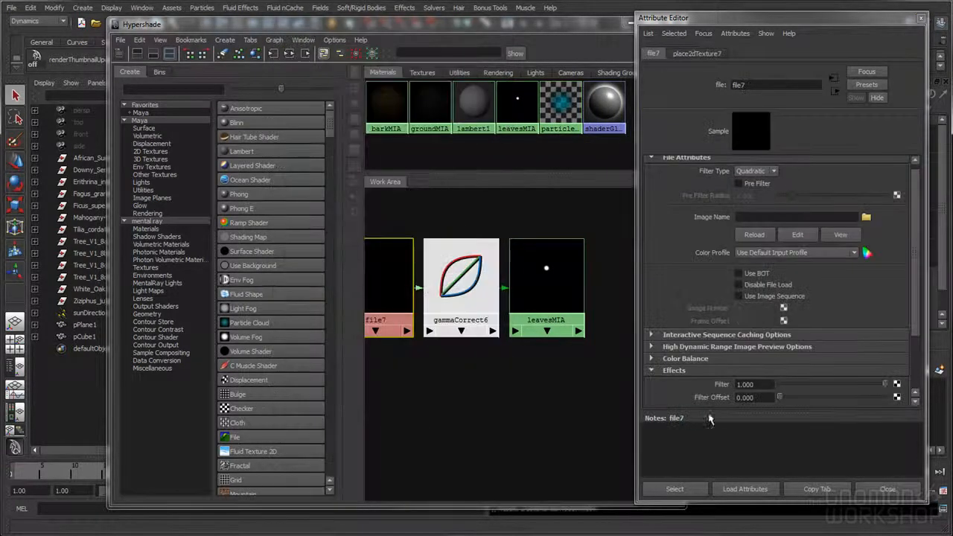
{"action": "double_click", "coordinate": [748, 384]}
{"action": "type", "text": "0.1"}
{"action": "key", "text": "Return"}
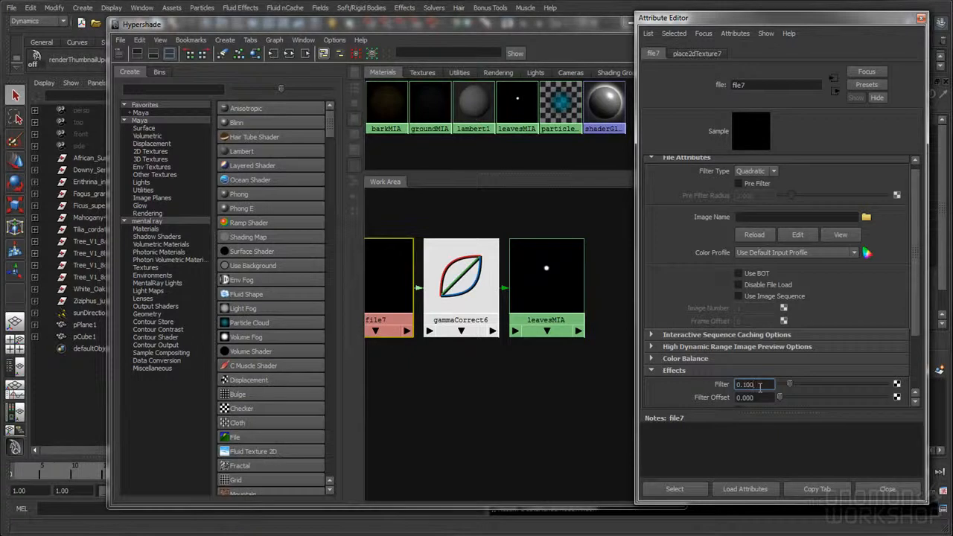
- Load birchLeaf_frontColor.tif from maps/leaf_Scans/cgTextures/birch into the file texture and close its attributes
{"action": "left_click", "coordinate": [748, 219]}
{"action": "left_click", "coordinate": [866, 219]}
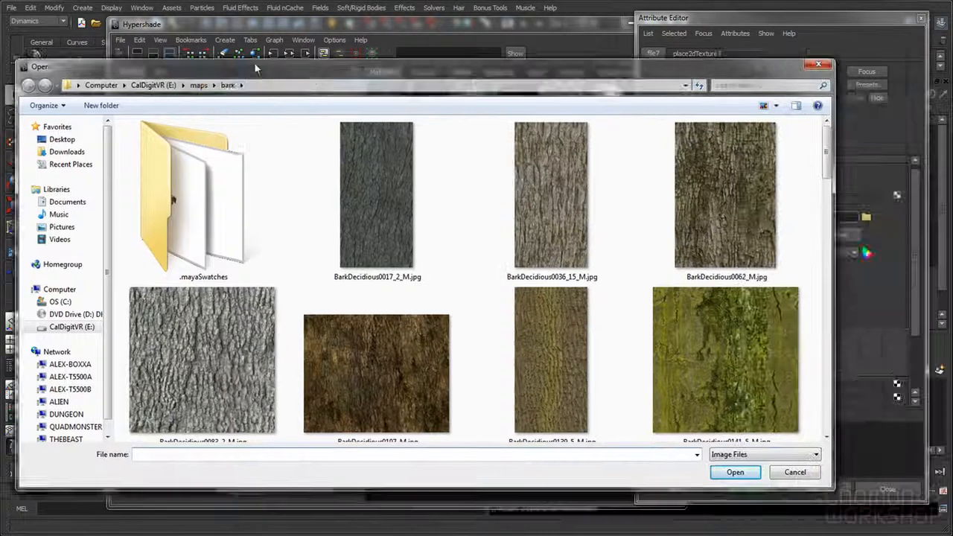
{"action": "left_click_drag", "start_coordinate": [256, 66], "coordinate": [321, 40]}
{"action": "left_click", "coordinate": [262, 60]}
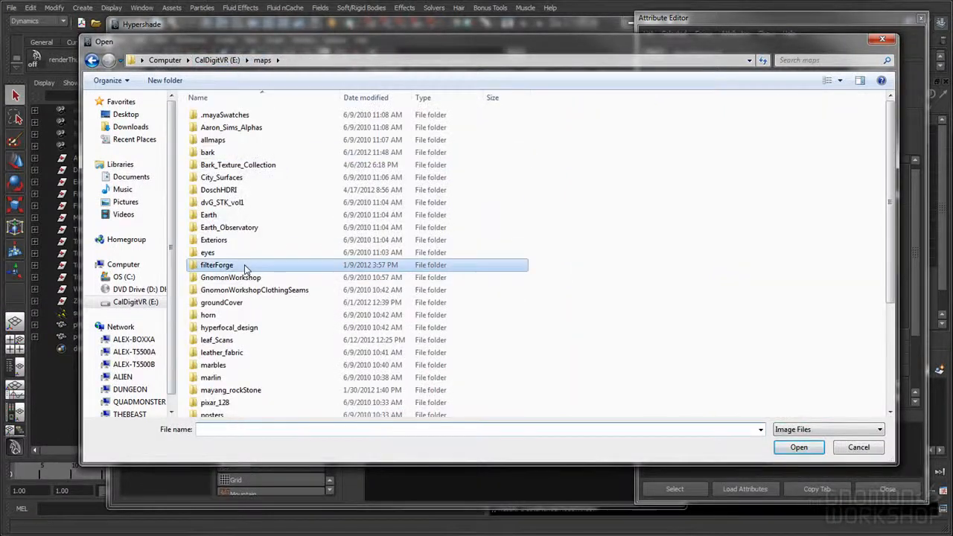
{"action": "double_click", "coordinate": [246, 362]}
{"action": "double_click", "coordinate": [343, 126]}
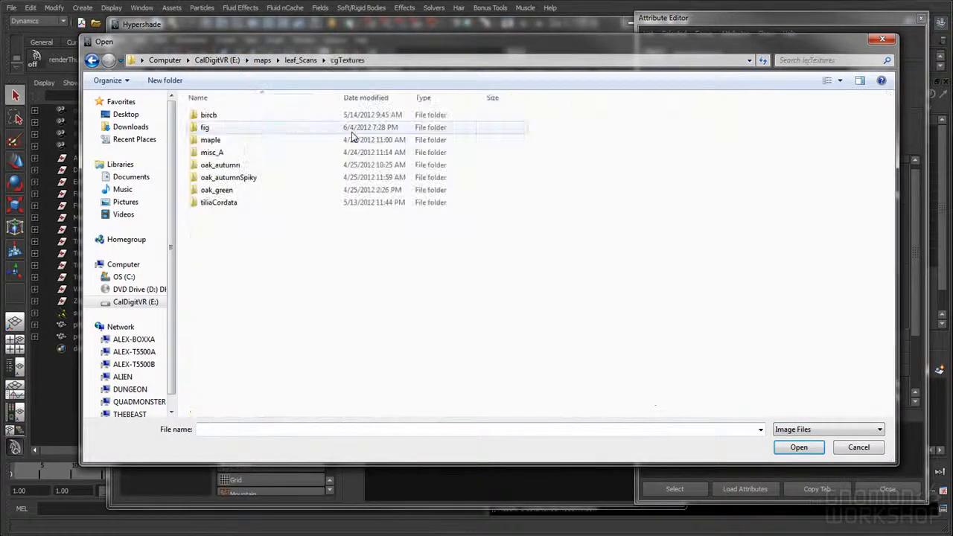
{"action": "double_click", "coordinate": [224, 118]}
{"action": "left_click", "coordinate": [665, 132]}
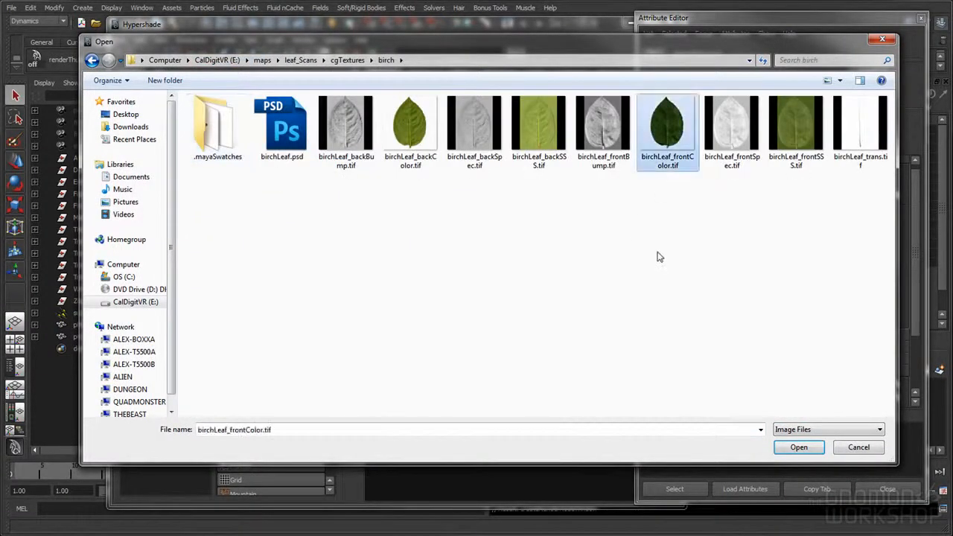
{"action": "double_click", "coordinate": [667, 137]}
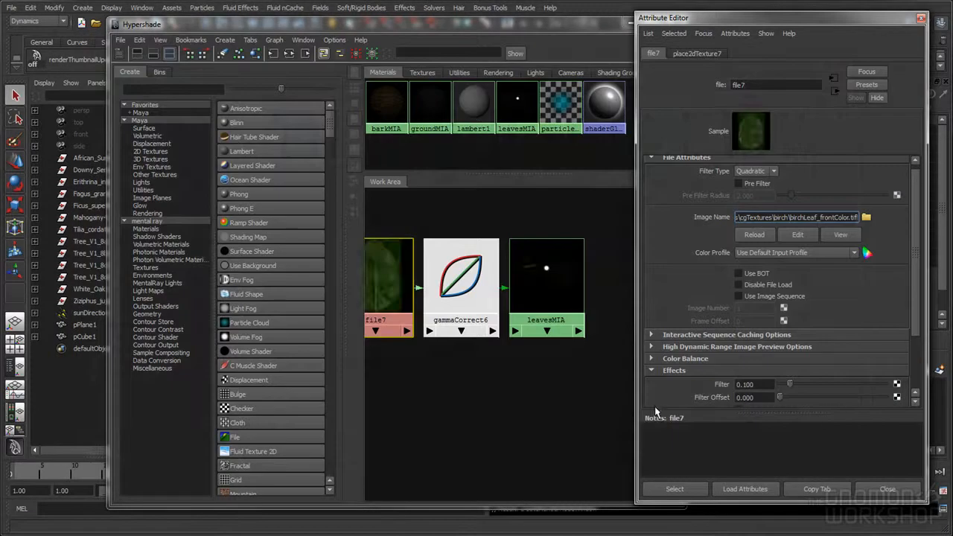
{"action": "left_click", "coordinate": [885, 489]}
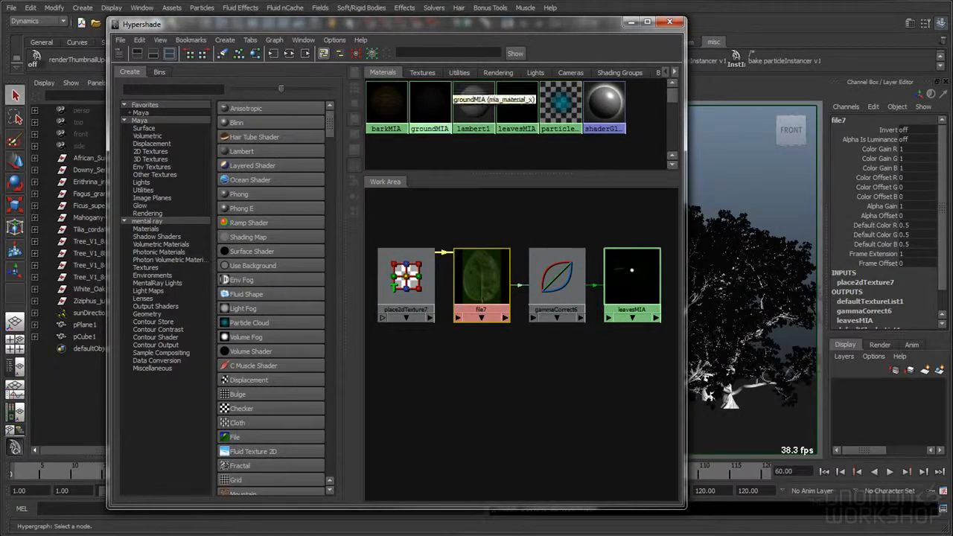
- Set the leaf texture's placement node to repeat 3 times in both U and V
{"action": "left_click_drag", "start_coordinate": [444, 24], "coordinate": [384, 28]}
{"action": "mouse_move", "coordinate": [429, 285]}
{"action": "left_mouse_down"}
{"action": "mouse_move", "coordinate": [408, 263]}
{"action": "mouse_move", "coordinate": [435, 285]}
{"action": "mouse_move", "coordinate": [429, 277]}
{"action": "left_mouse_up"}
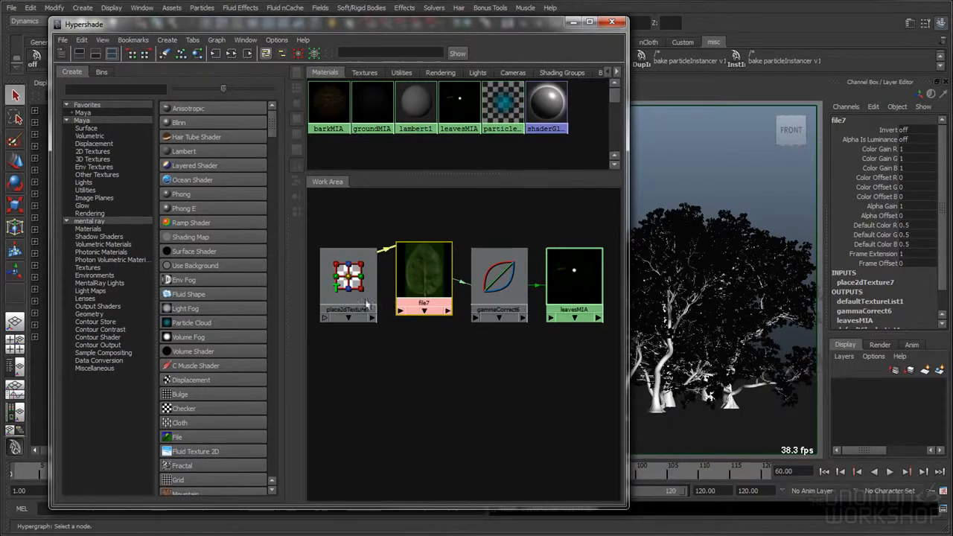
{"action": "left_click", "coordinate": [350, 289]}
{"action": "double_click", "coordinate": [353, 291]}
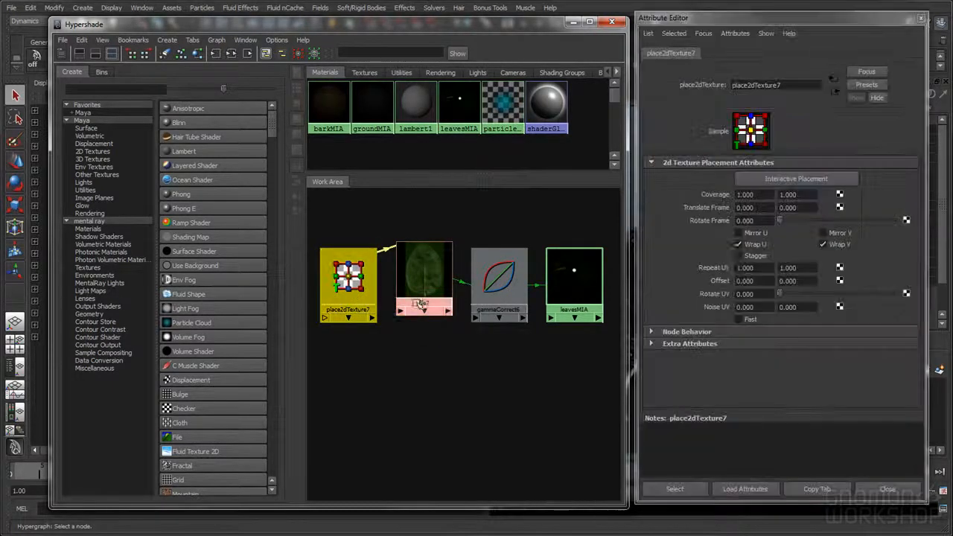
{"action": "double_click", "coordinate": [767, 267]}
{"action": "type", "text": "3"}
{"action": "key", "text": "Tab"}
{"action": "type", "text": "3"}
{"action": "key", "text": "Return"}
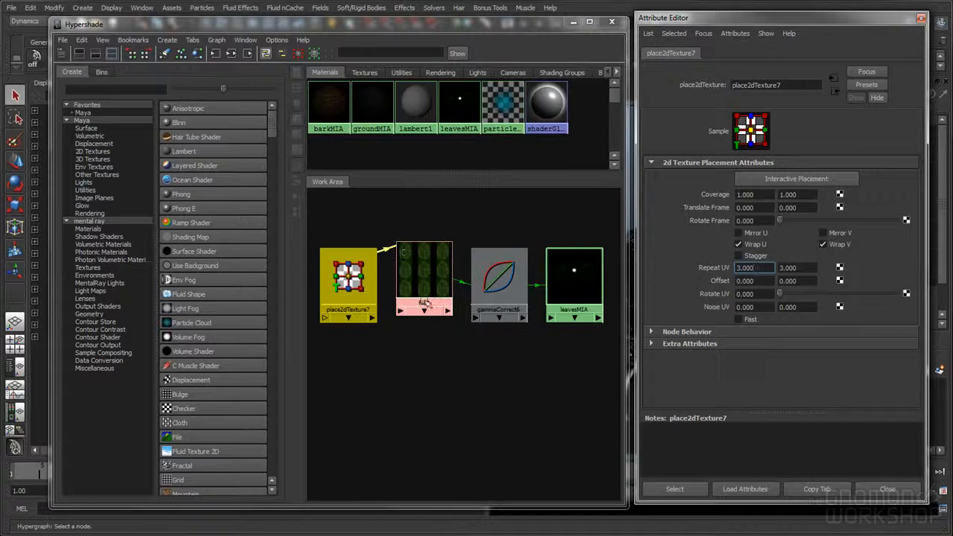
- Review the leaf file texture's color balance settings and close its attributes
{"action": "left_click", "coordinate": [411, 301]}
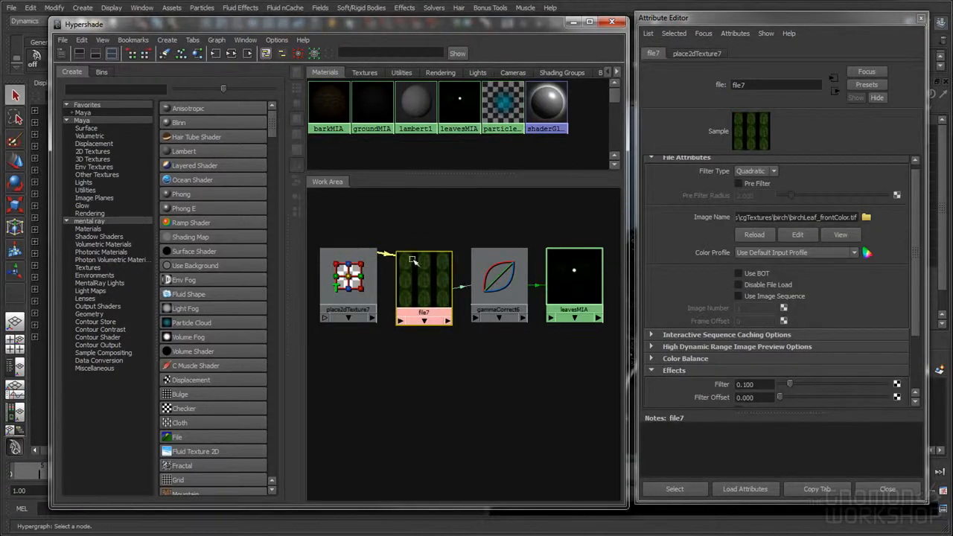
{"action": "left_click", "coordinate": [700, 358]}
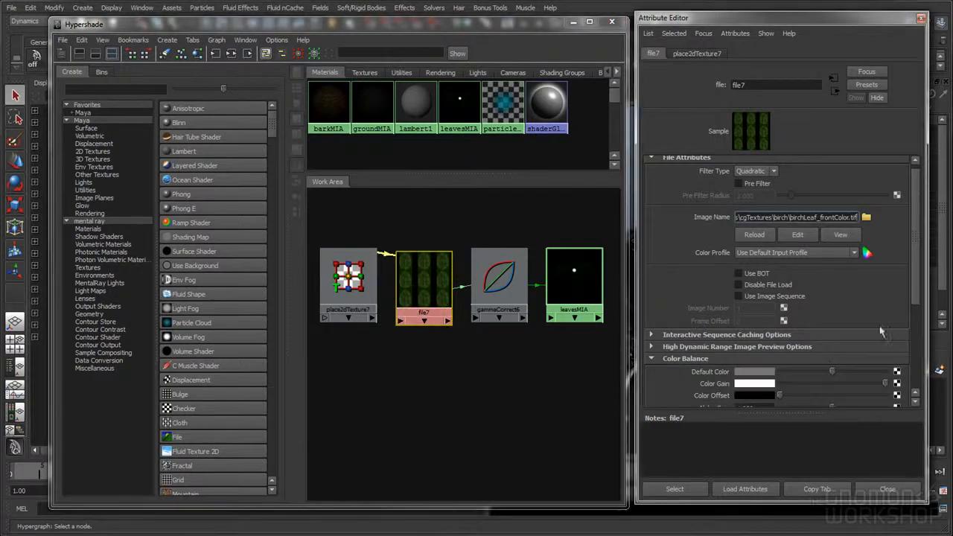
{"action": "scroll", "coordinate": [713, 336], "scroll_direction": "down", "scroll_amount": 2}
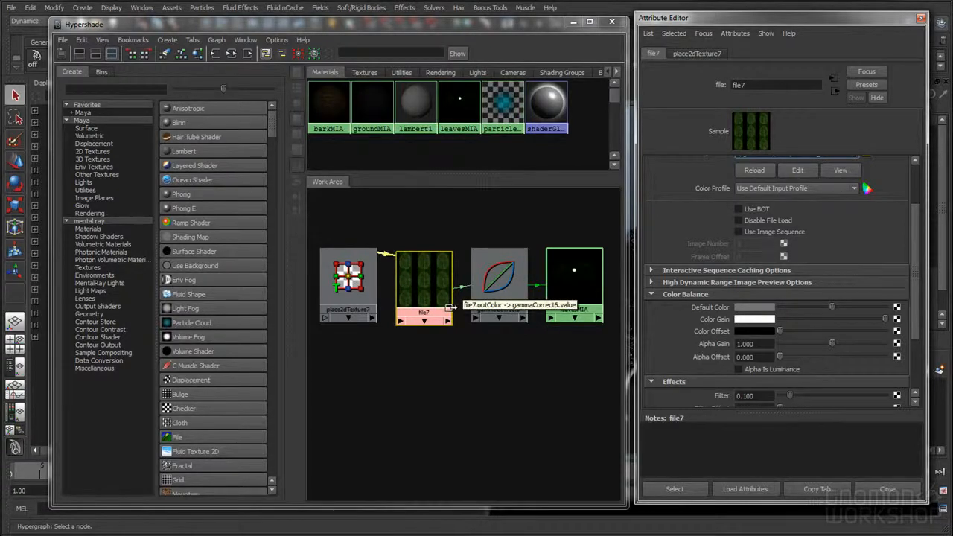
{"action": "left_click", "coordinate": [887, 489]}
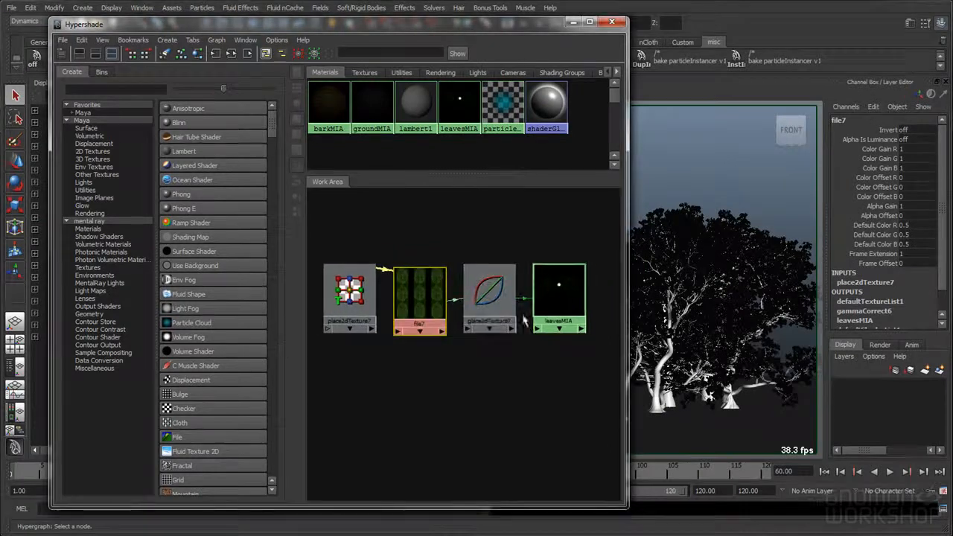
- Set the leavesMIA material's reflectivity to 1 and its reflection glossiness to 0.3
{"action": "double_click", "coordinate": [556, 292]}
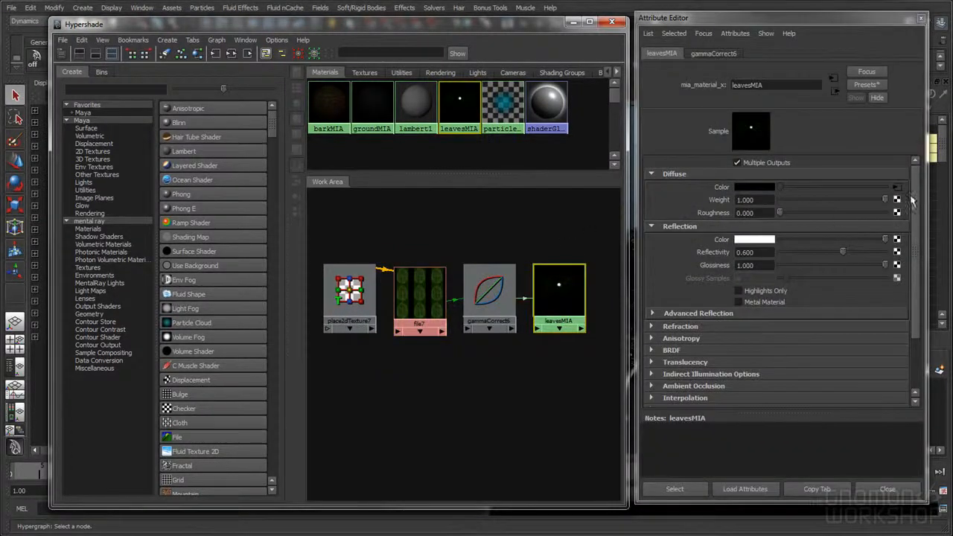
{"action": "left_click", "coordinate": [764, 253]}
{"action": "left_click_drag", "start_coordinate": [842, 254], "coordinate": [932, 256]}
{"action": "left_click", "coordinate": [770, 265]}
{"action": "left_click", "coordinate": [770, 265]}
{"action": "type", "text": "3"}
{"action": "left_click_drag", "start_coordinate": [770, 265], "coordinate": [705, 266]}
{"action": "type", "text": ".3"}
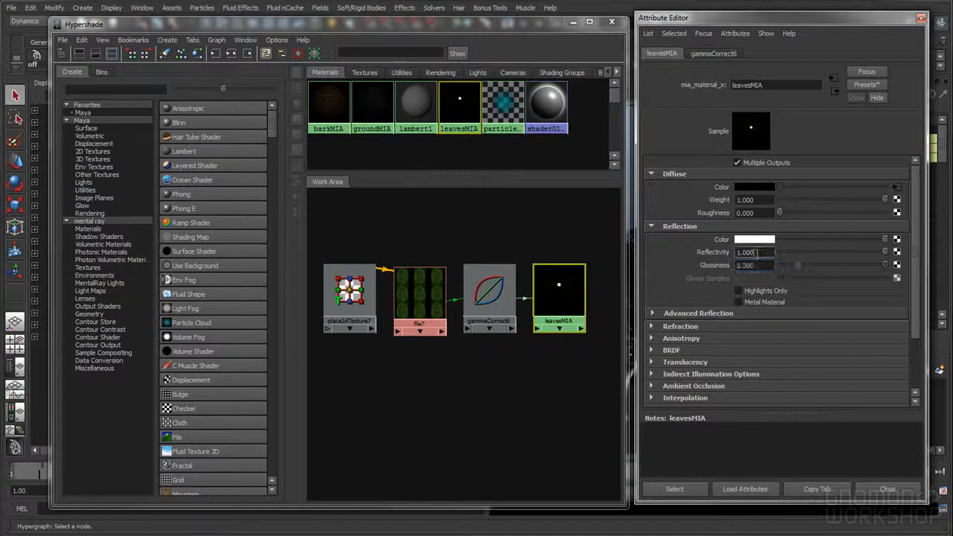
{"action": "key", "text": "Return"}
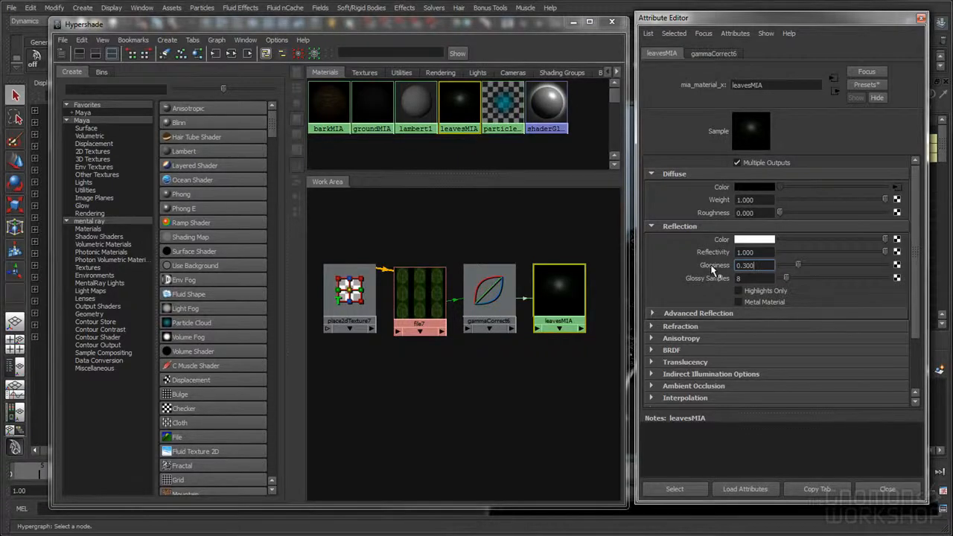
{"action": "mouse_move", "coordinate": [712, 270]}
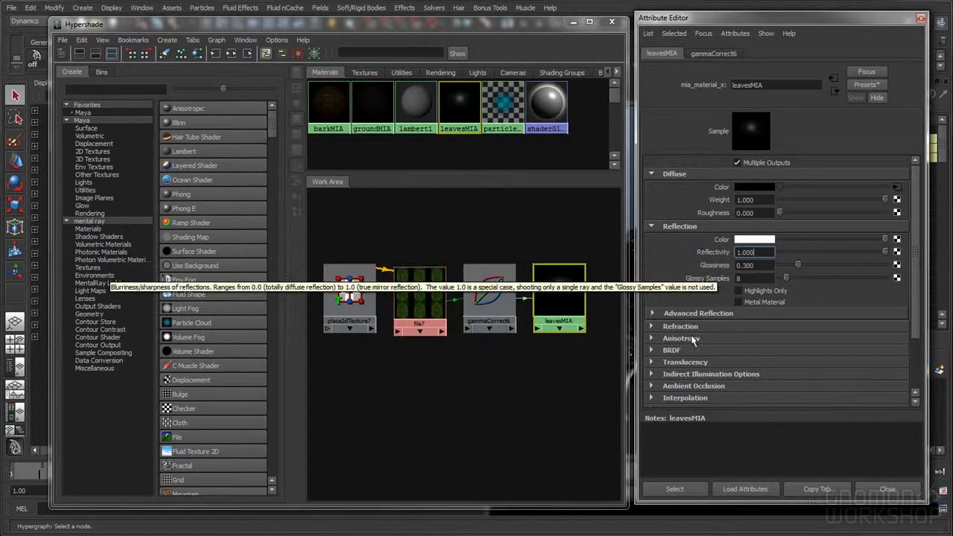
- Turn off Skip Reflection On Inside in the leaf material's advanced reflection settings
{"action": "left_click", "coordinate": [761, 266]}
{"action": "mouse_move", "coordinate": [915, 295]}
{"action": "left_mouse_down"}
{"action": "mouse_move", "coordinate": [915, 316]}
{"action": "mouse_move", "coordinate": [915, 289]}
{"action": "mouse_move", "coordinate": [918, 305]}
{"action": "left_mouse_up"}
{"action": "left_click", "coordinate": [729, 315]}
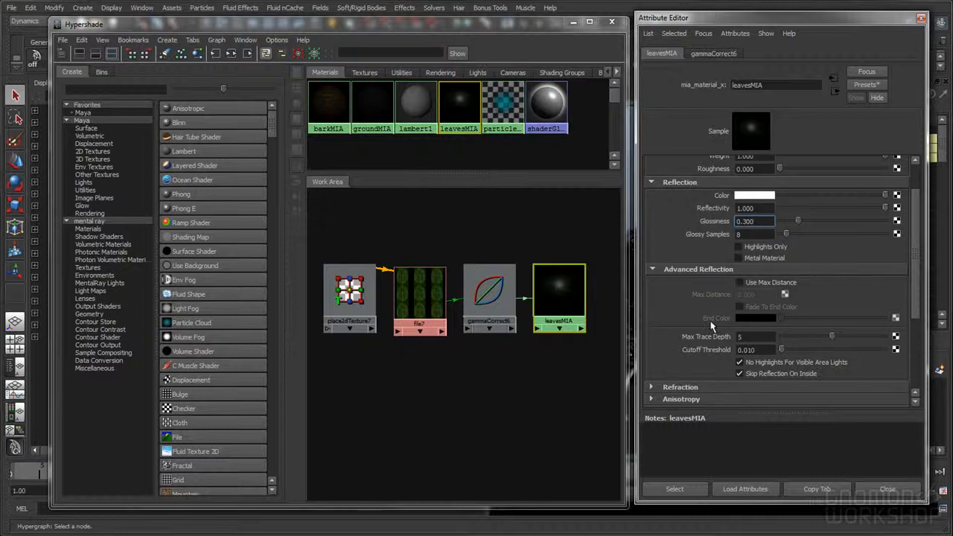
{"action": "left_click_drag", "start_coordinate": [915, 294], "coordinate": [915, 300]}
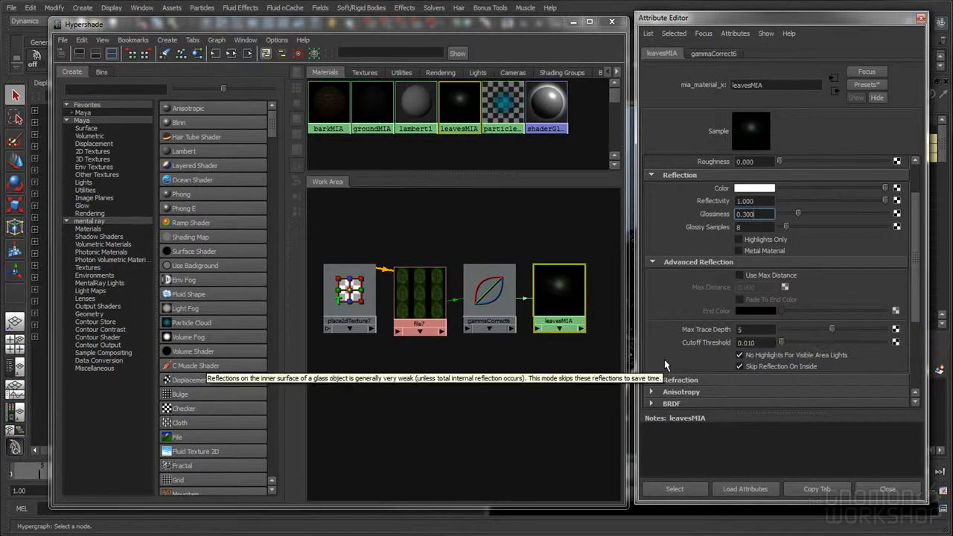
{"action": "left_click_drag", "start_coordinate": [916, 298], "coordinate": [919, 311]}
{"action": "left_click", "coordinate": [751, 350]}
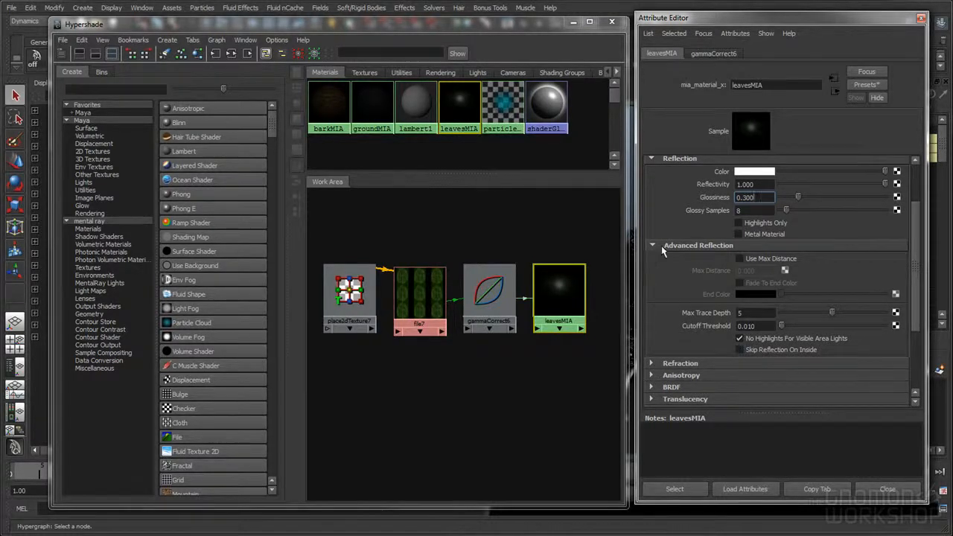
{"action": "left_click", "coordinate": [686, 248]}
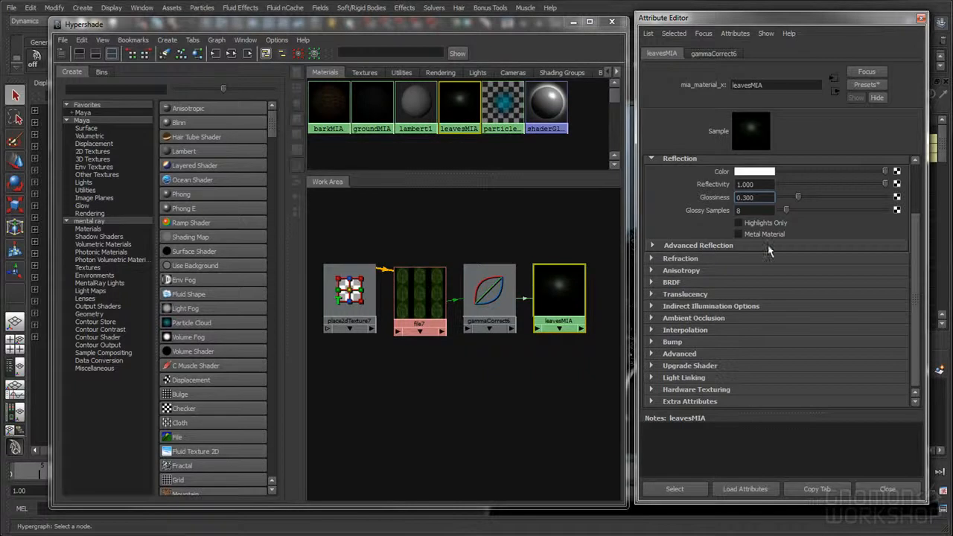
- Enable translucency on the leaf material with weight 1, and set its refraction transparency to 0.25
{"action": "left_click", "coordinate": [691, 260]}
{"action": "scroll", "coordinate": [919, 273], "scroll_direction": "down", "scroll_amount": 1}
{"action": "scroll", "coordinate": [920, 273], "scroll_direction": "down", "scroll_amount": 1}
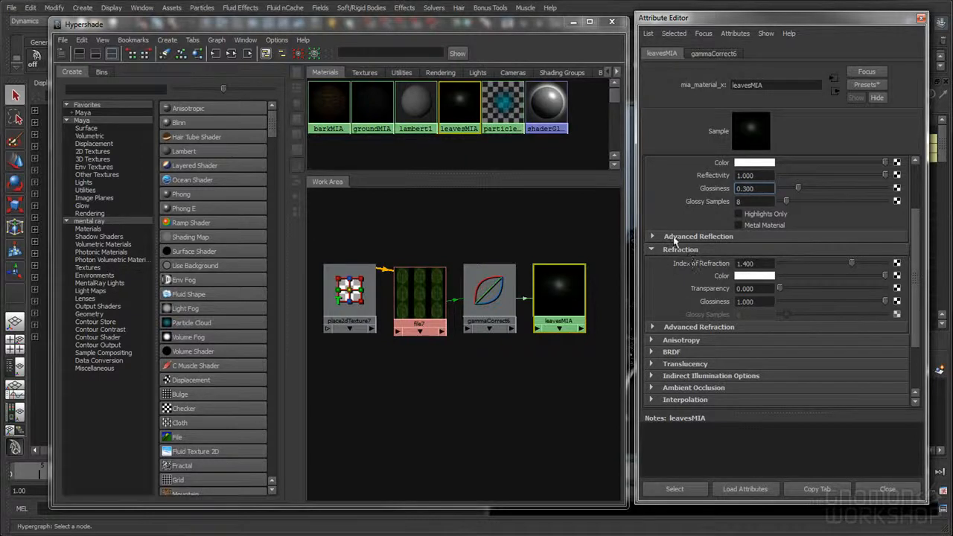
{"action": "left_click_drag", "start_coordinate": [917, 280], "coordinate": [918, 319]}
{"action": "left_click", "coordinate": [685, 295]}
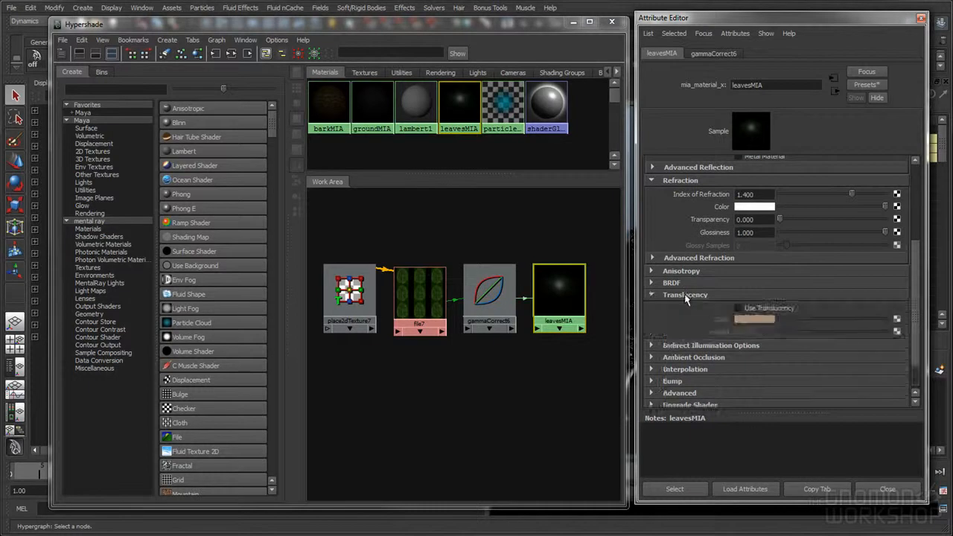
{"action": "left_click", "coordinate": [738, 308]}
{"action": "left_click_drag", "start_coordinate": [832, 332], "coordinate": [907, 331]}
{"action": "left_click", "coordinate": [767, 219]}
{"action": "type", "text": "0.2"}
{"action": "key", "text": "Return"}
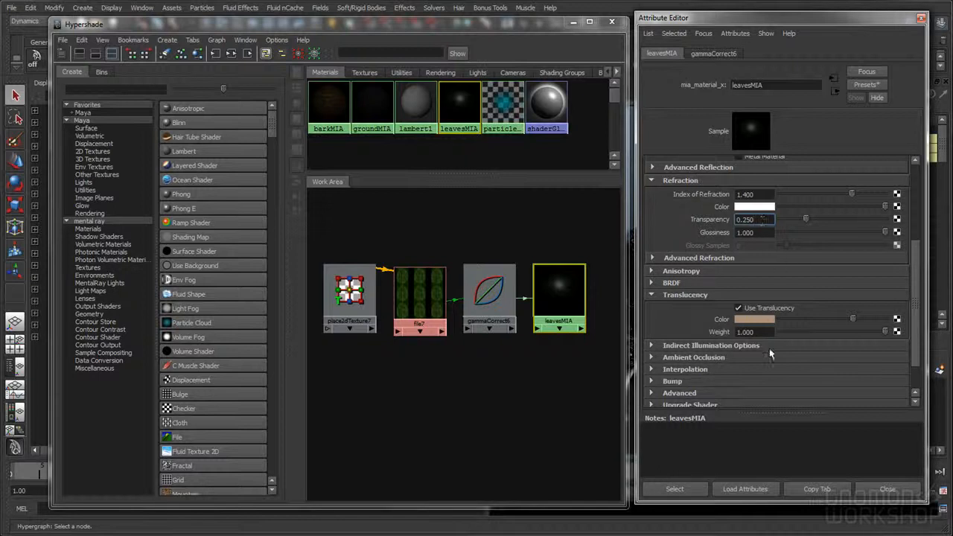
- Review the leaf material's BRDF, refraction and translucency settings, including the Thin Walled option under advanced refraction
{"action": "left_click", "coordinate": [684, 294]}
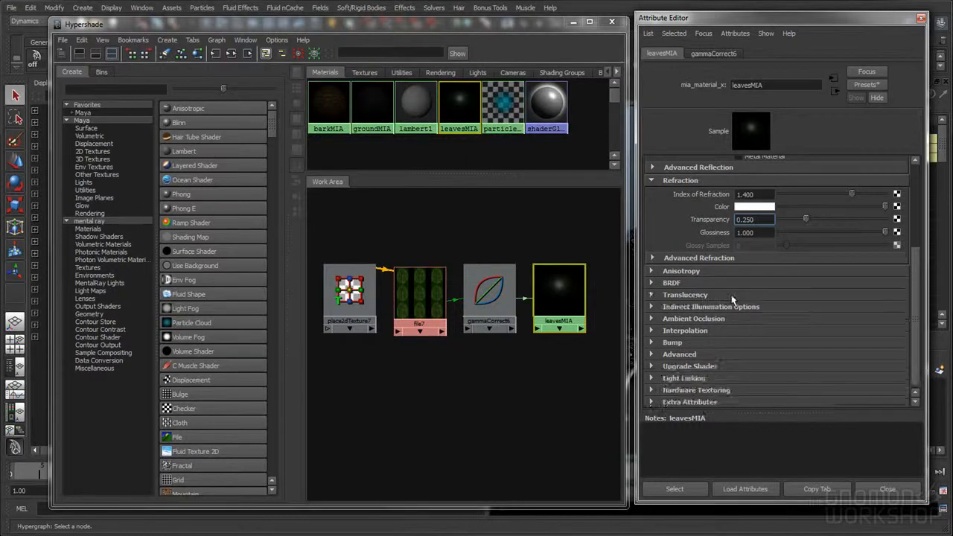
{"action": "left_click", "coordinate": [670, 282]}
{"action": "left_click", "coordinate": [678, 181]}
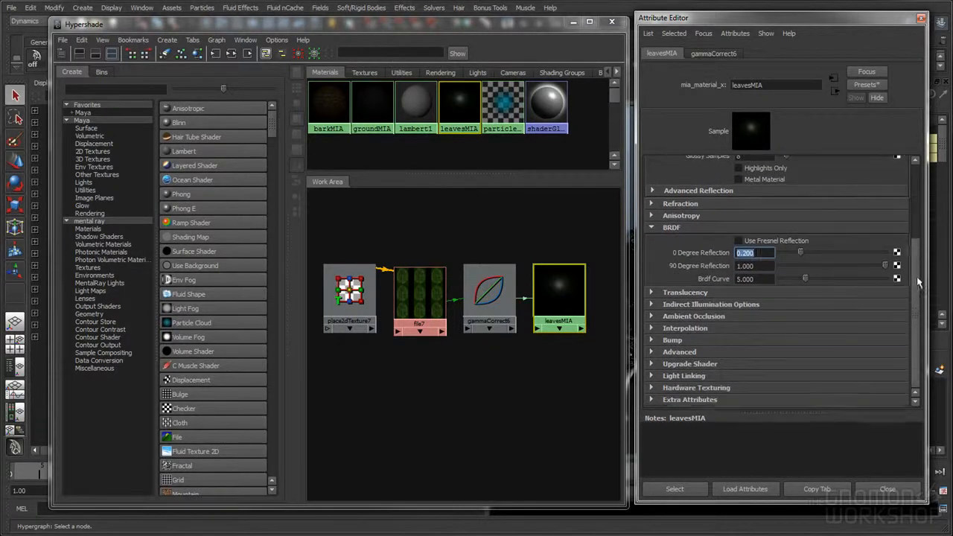
{"action": "left_click", "coordinate": [671, 228]}
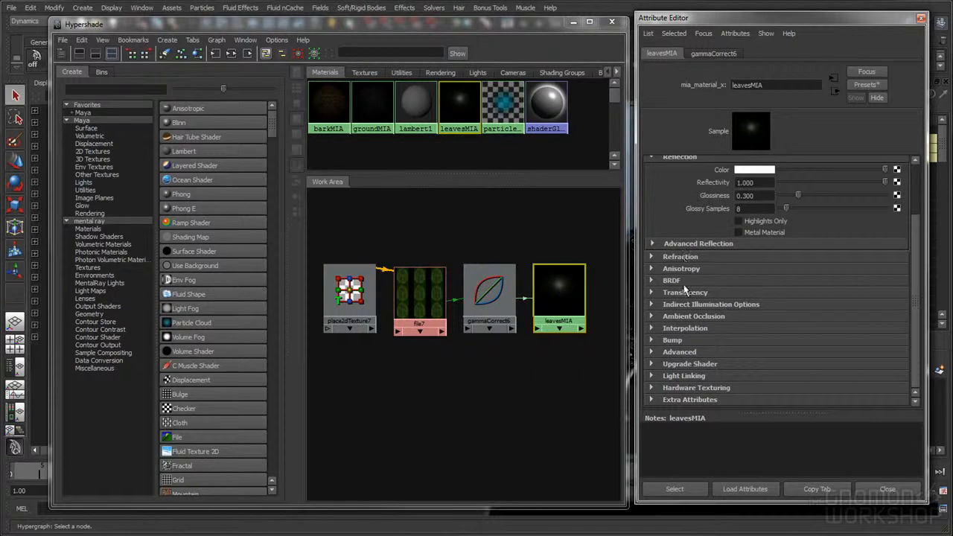
{"action": "left_click", "coordinate": [680, 256]}
{"action": "left_click", "coordinate": [685, 370]}
{"action": "left_click_drag", "start_coordinate": [912, 269], "coordinate": [916, 320]}
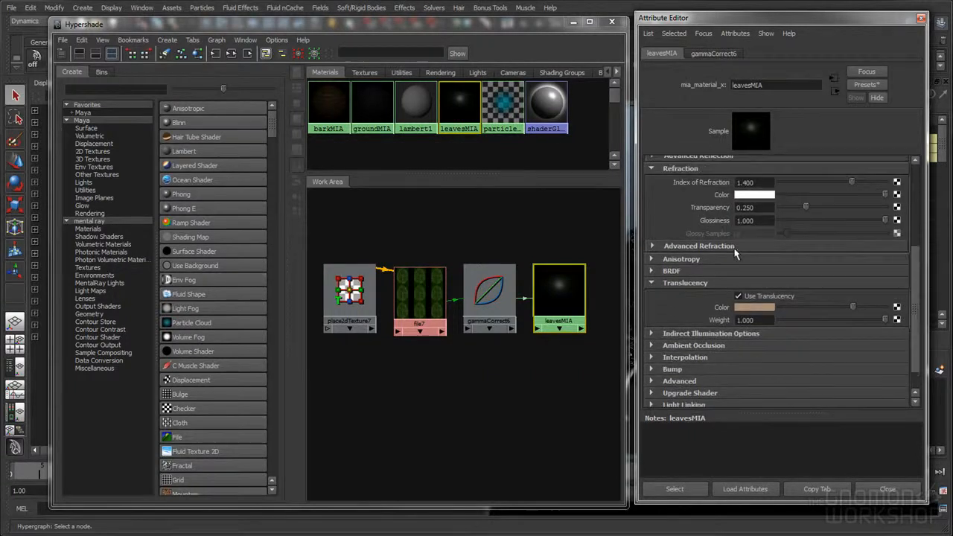
{"action": "left_click", "coordinate": [688, 247]}
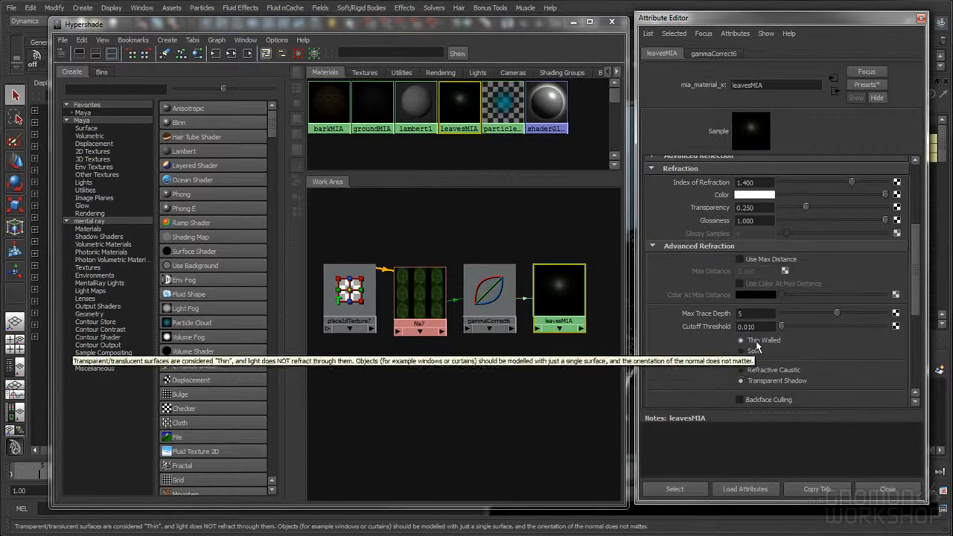
{"action": "left_click", "coordinate": [686, 246]}
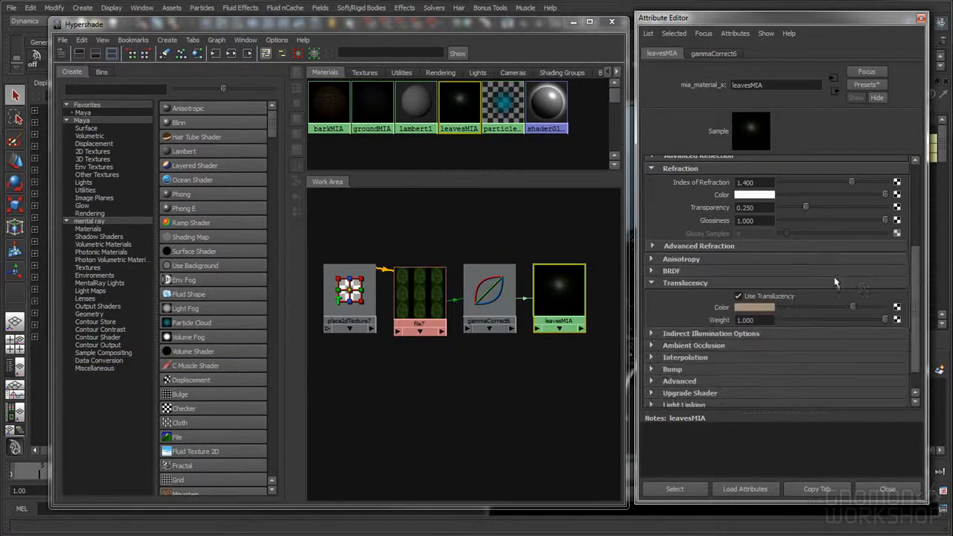
{"action": "left_click", "coordinate": [680, 169]}
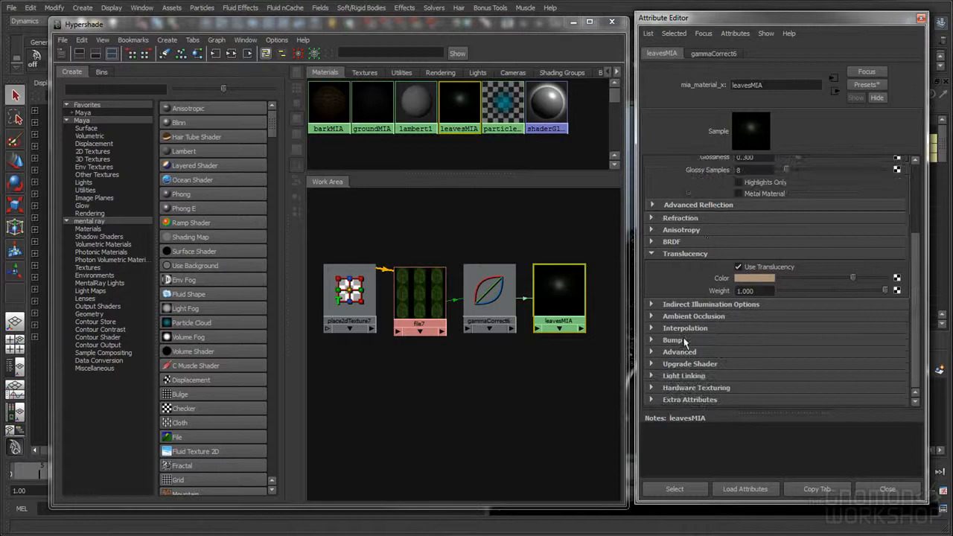
{"action": "left_click", "coordinate": [684, 256]}
- Set the leaf material's BRDF 0 degree reflection to 0.15 and collapse its BRDF settings
{"action": "left_click", "coordinate": [757, 196]}
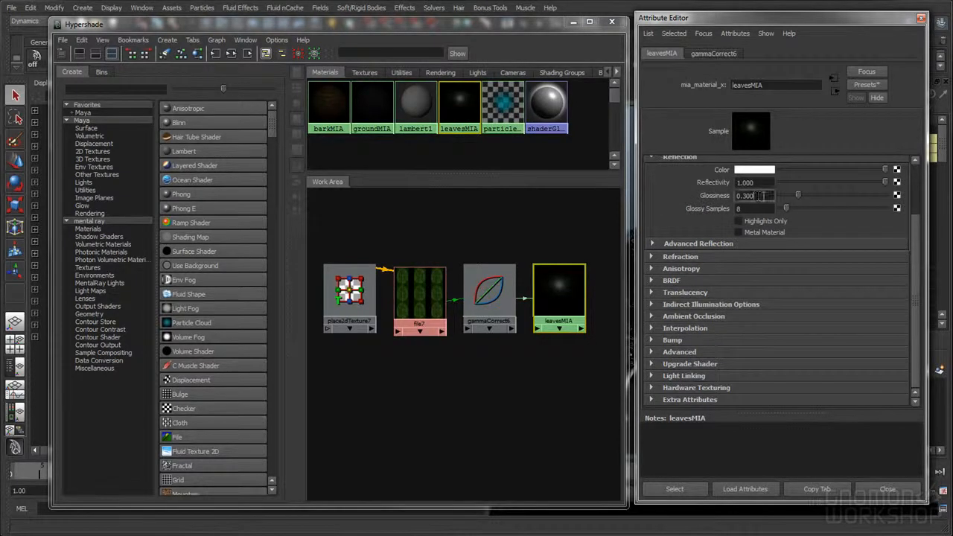
{"action": "left_click", "coordinate": [752, 183]}
{"action": "left_click", "coordinate": [680, 280]}
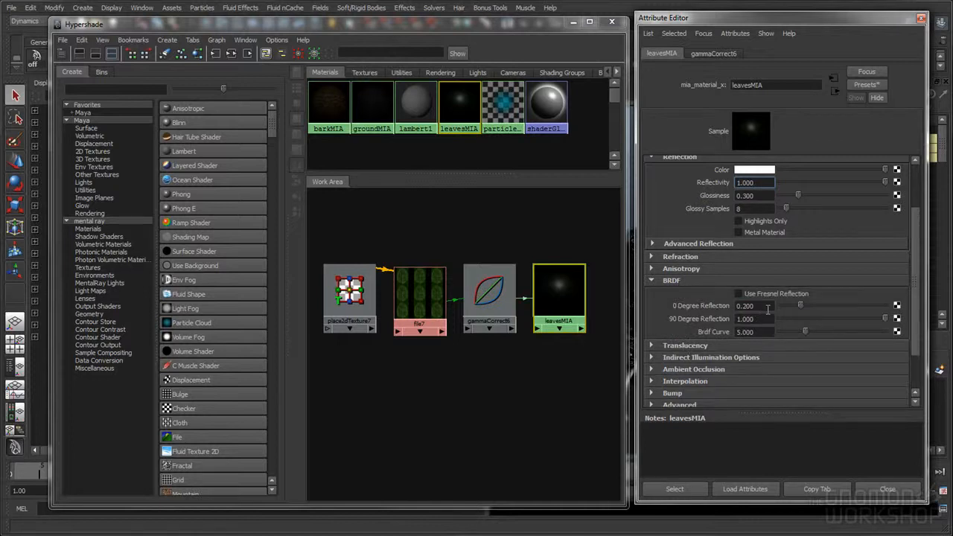
{"action": "mouse_move", "coordinate": [768, 310]}
{"action": "mouse_move", "coordinate": [767, 330]}
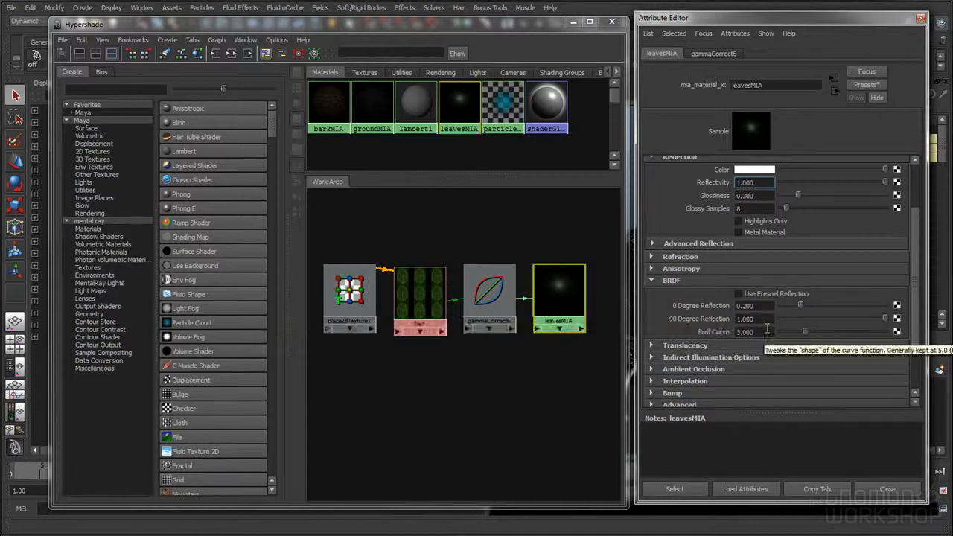
{"action": "mouse_move", "coordinate": [717, 324]}
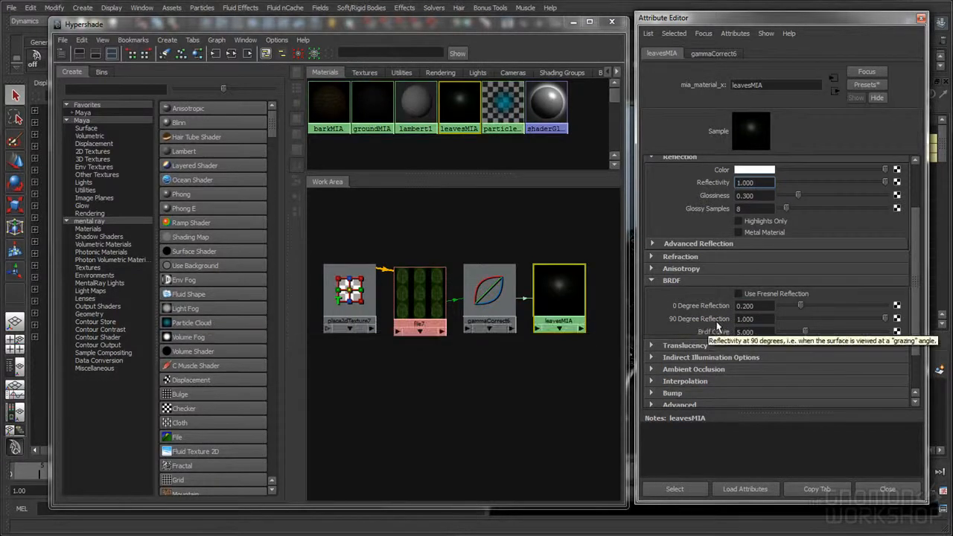
{"action": "left_click", "coordinate": [766, 319]}
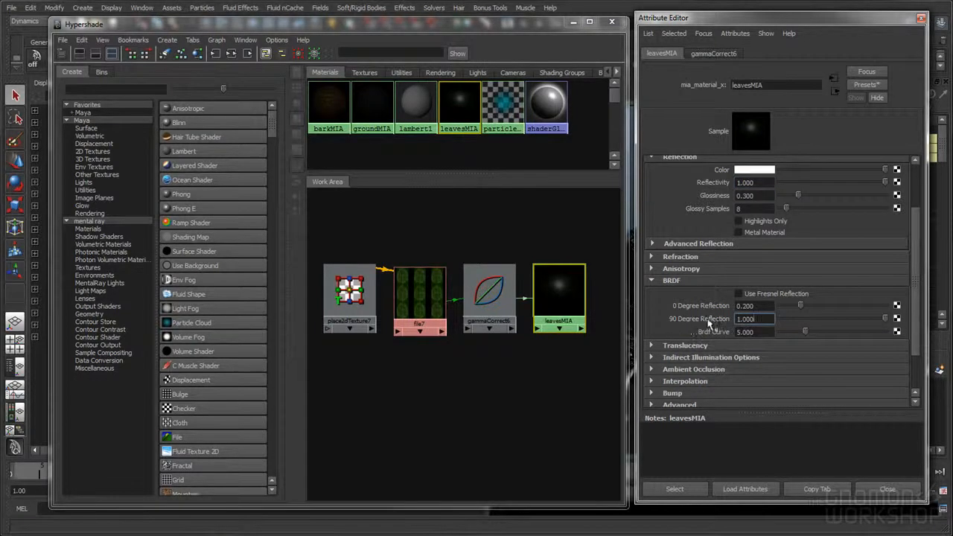
{"action": "left_click_drag", "start_coordinate": [754, 306], "coordinate": [729, 307]}
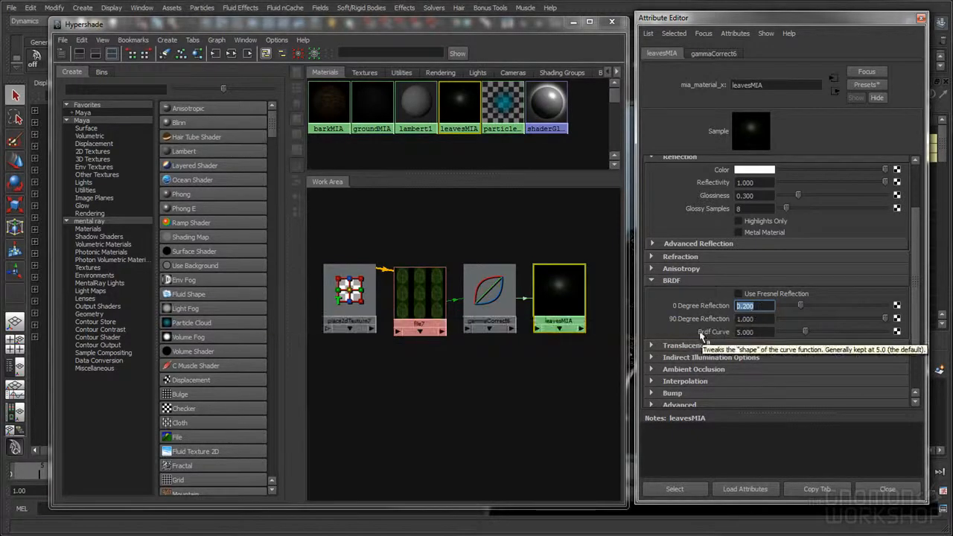
{"action": "left_click", "coordinate": [758, 319]}
{"action": "left_click", "coordinate": [765, 306]}
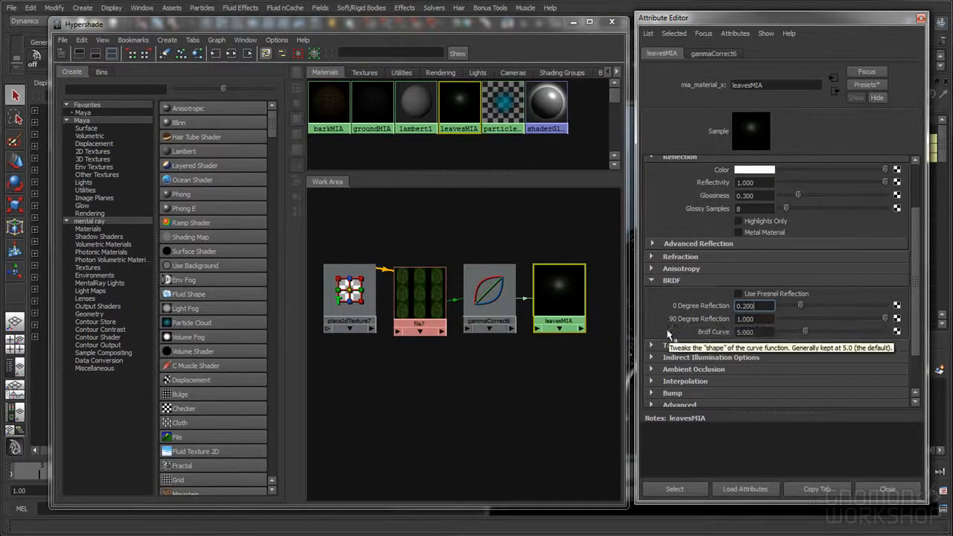
{"action": "double_click", "coordinate": [755, 306]}
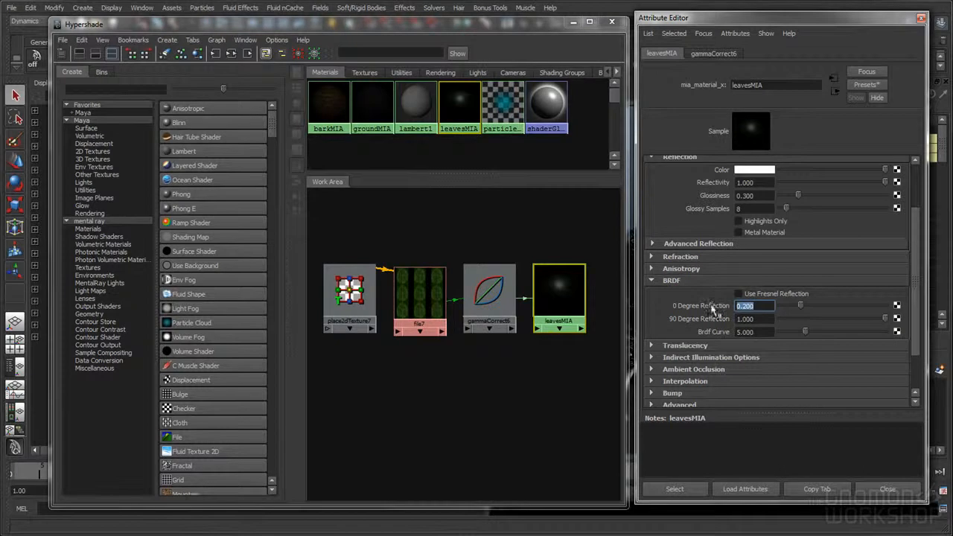
{"action": "key", "text": "Return"}
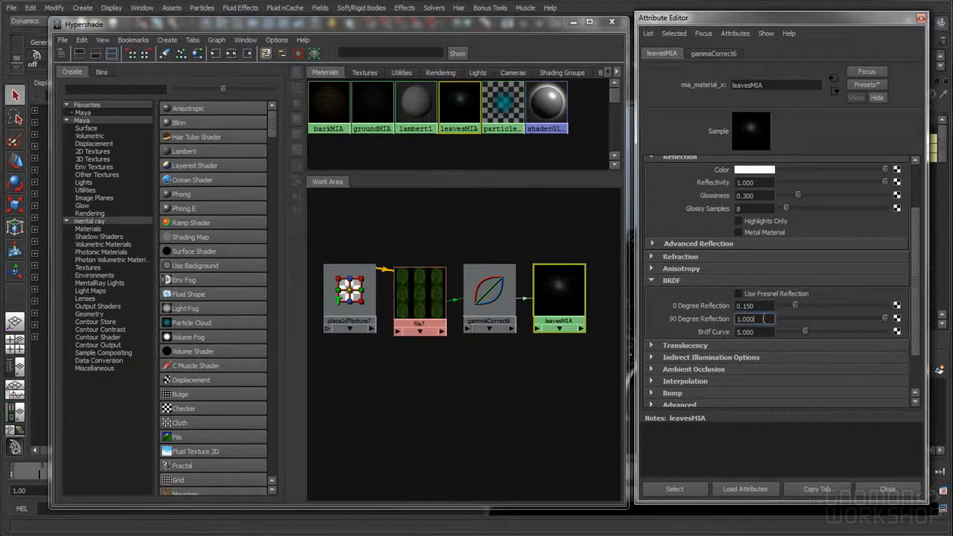
{"action": "left_click", "coordinate": [679, 281]}
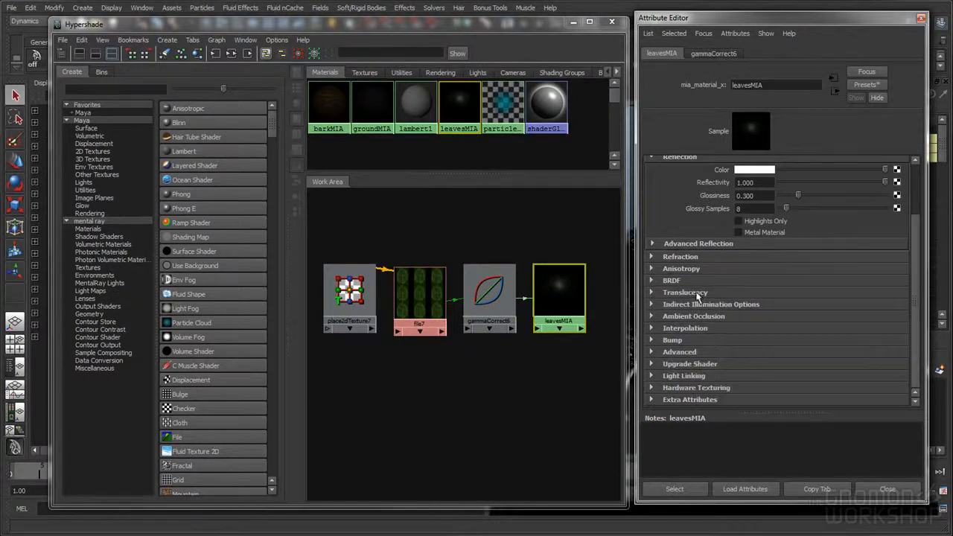
- Review the leaf material's translucency, refraction, advanced refraction, reflection and ambient occlusion settings
{"action": "left_click", "coordinate": [695, 292]}
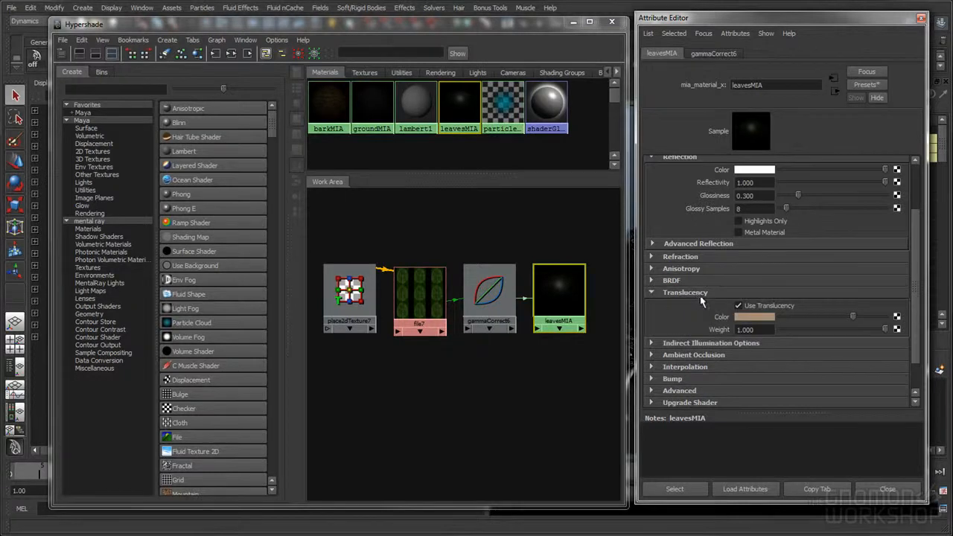
{"action": "left_click", "coordinate": [700, 292]}
{"action": "left_click", "coordinate": [683, 257]}
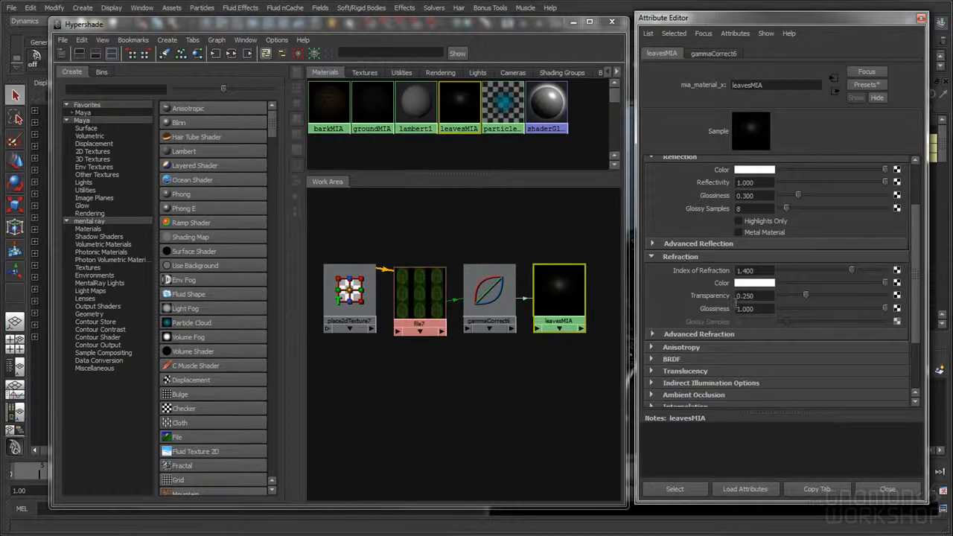
{"action": "left_click", "coordinate": [699, 334]}
{"action": "scroll", "coordinate": [701, 294], "scroll_direction": "down", "scroll_amount": 3}
{"action": "scroll", "coordinate": [701, 294], "scroll_direction": "up", "scroll_amount": 4}
{"action": "left_click", "coordinate": [690, 294]}
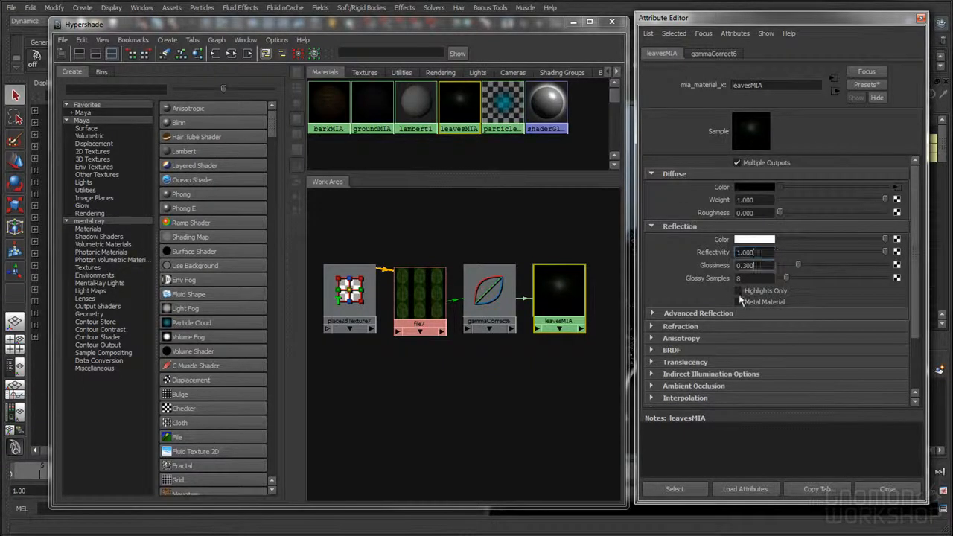
{"action": "left_click", "coordinate": [681, 225]}
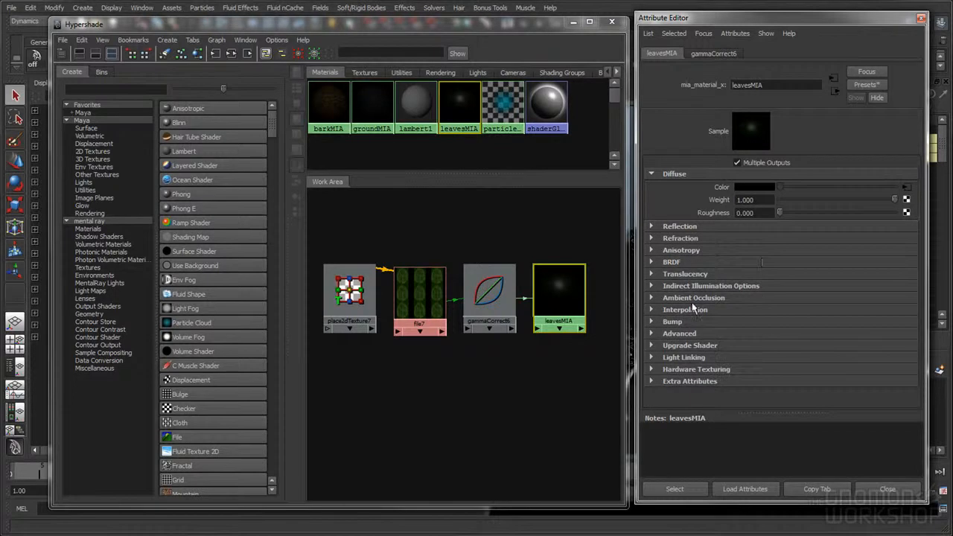
{"action": "left_click", "coordinate": [716, 297]}
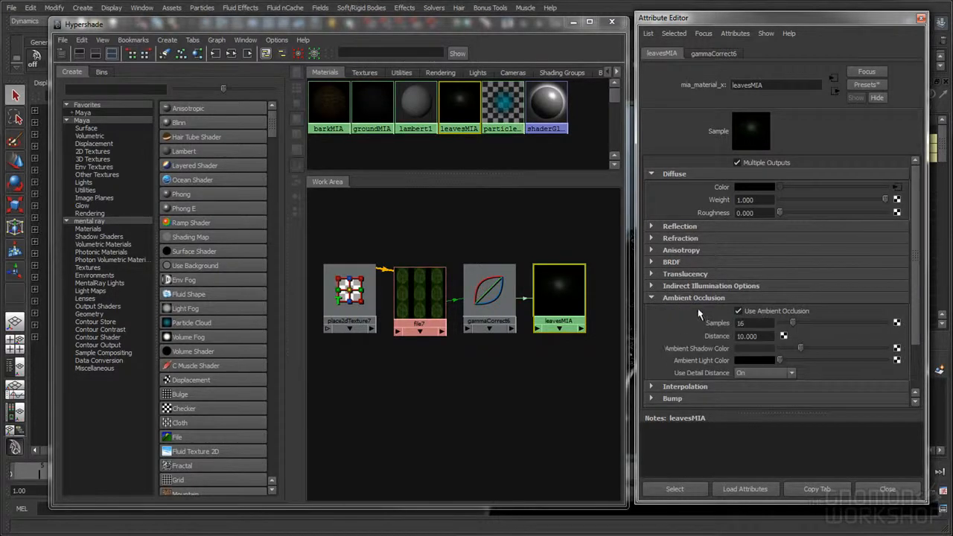
{"action": "left_click", "coordinate": [698, 298]}
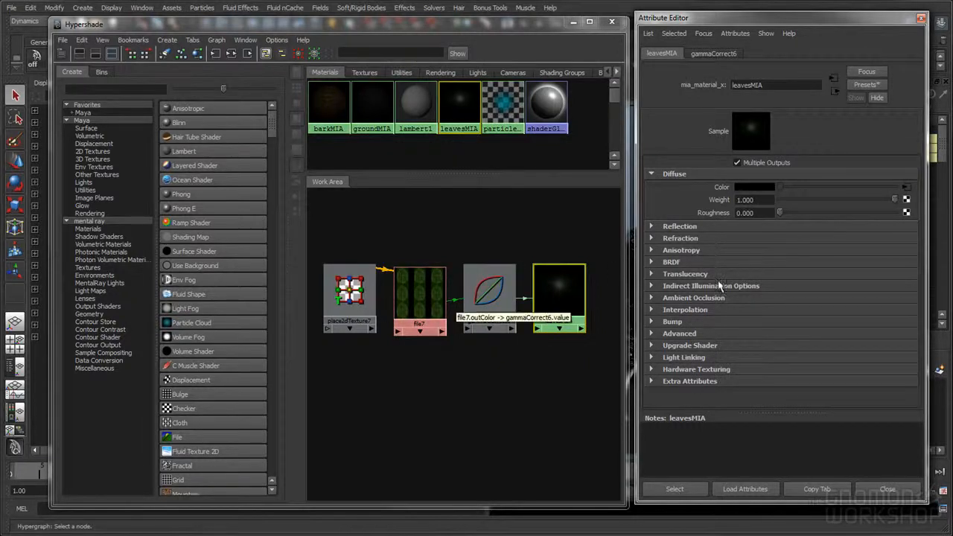
{"action": "left_click", "coordinate": [887, 489]}
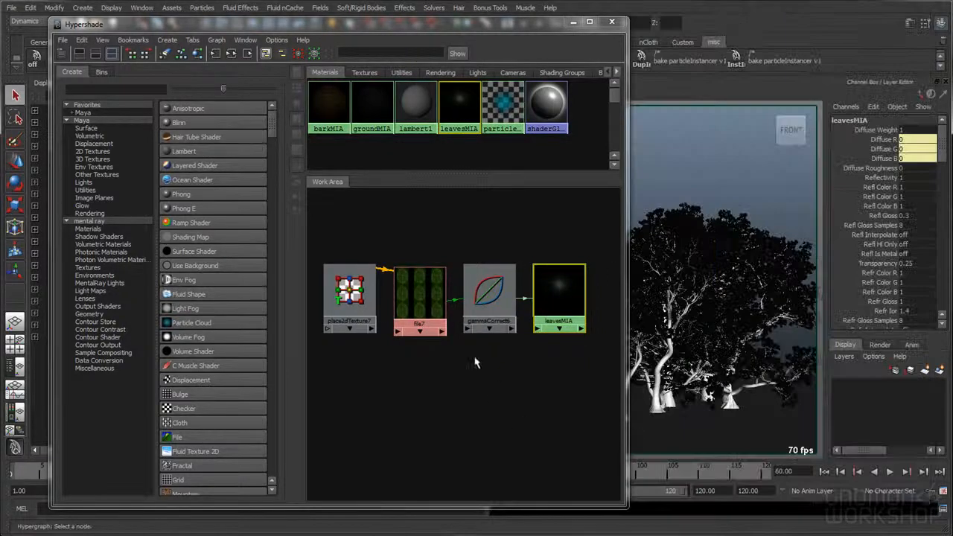
- Examine the Cutout Opacity attribute among the leaf material's Advanced settings
{"action": "middle_click_drag", "start_coordinate": [475, 357], "coordinate": [470, 360], "text": "alt"}
{"action": "key", "text": "ctrl+a"}
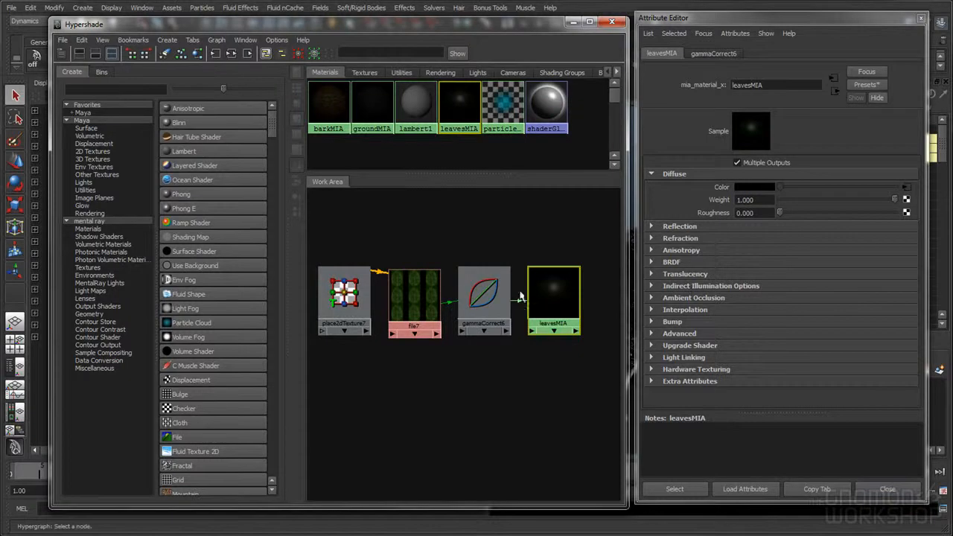
{"action": "left_click", "coordinate": [679, 334]}
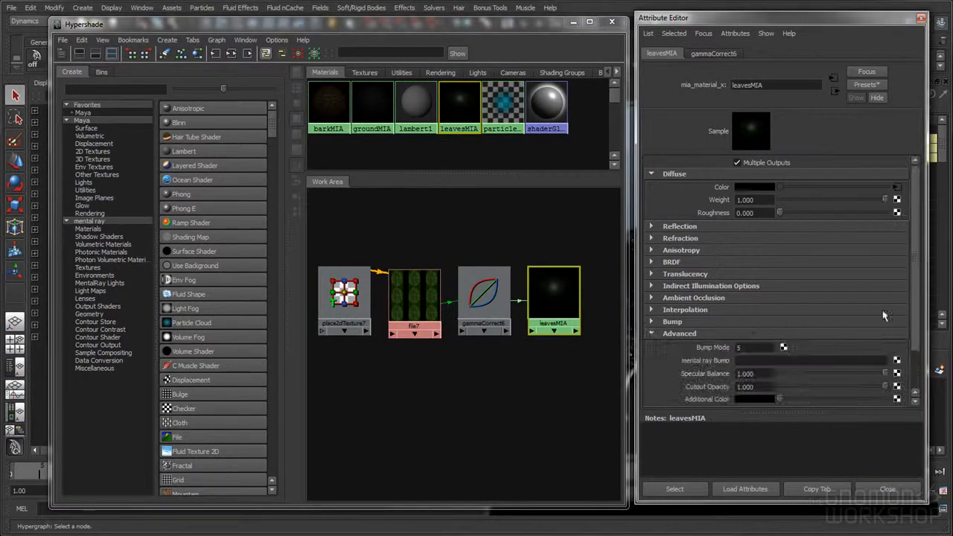
{"action": "scroll", "coordinate": [819, 298], "scroll_direction": "down", "scroll_amount": 3}
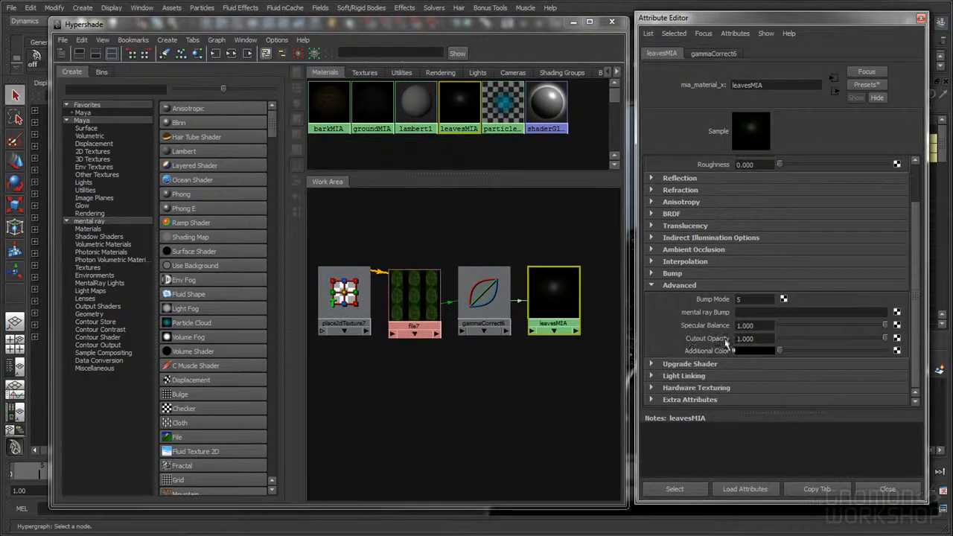
{"action": "left_click", "coordinate": [886, 489]}
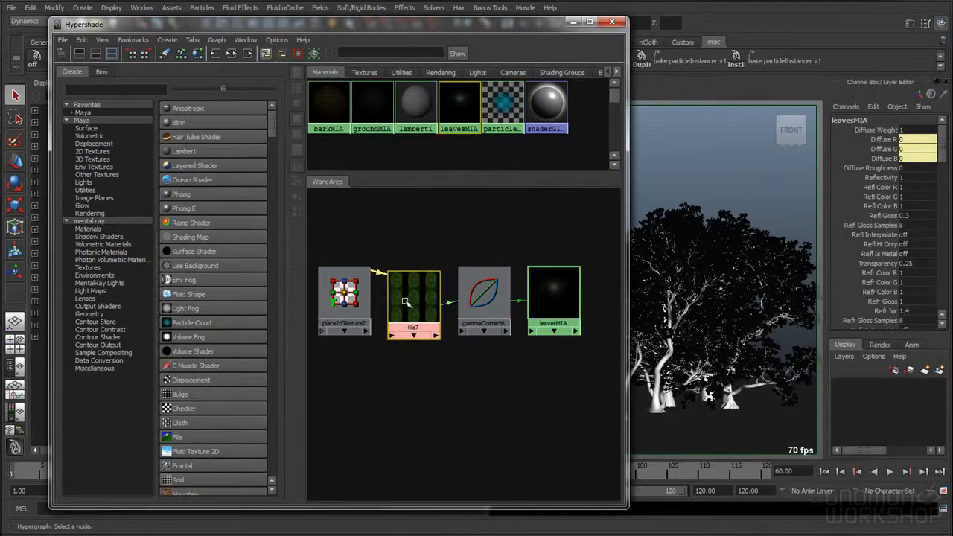
- Create a Reverse utility node and place it below the file7 leaf texture in the shader network
{"action": "left_click", "coordinate": [406, 292]}
{"action": "middle_click_drag", "start_coordinate": [406, 293], "coordinate": [405, 282], "text": "alt"}
{"action": "right_click_drag", "start_coordinate": [406, 282], "coordinate": [400, 278], "text": "alt"}
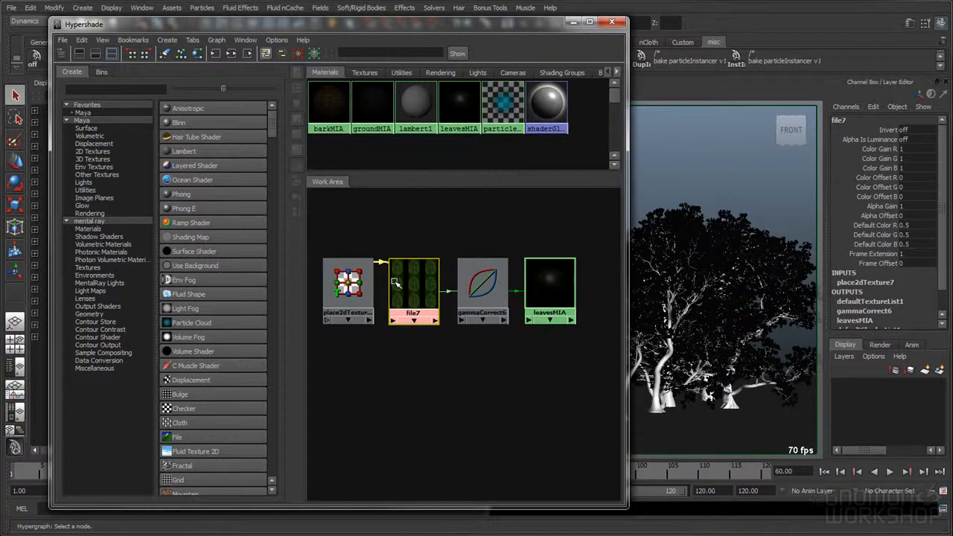
{"action": "mouse_move", "coordinate": [271, 124]}
{"action": "left_mouse_down"}
{"action": "mouse_move", "coordinate": [272, 132]}
{"action": "mouse_move", "coordinate": [271, 121]}
{"action": "left_mouse_up"}
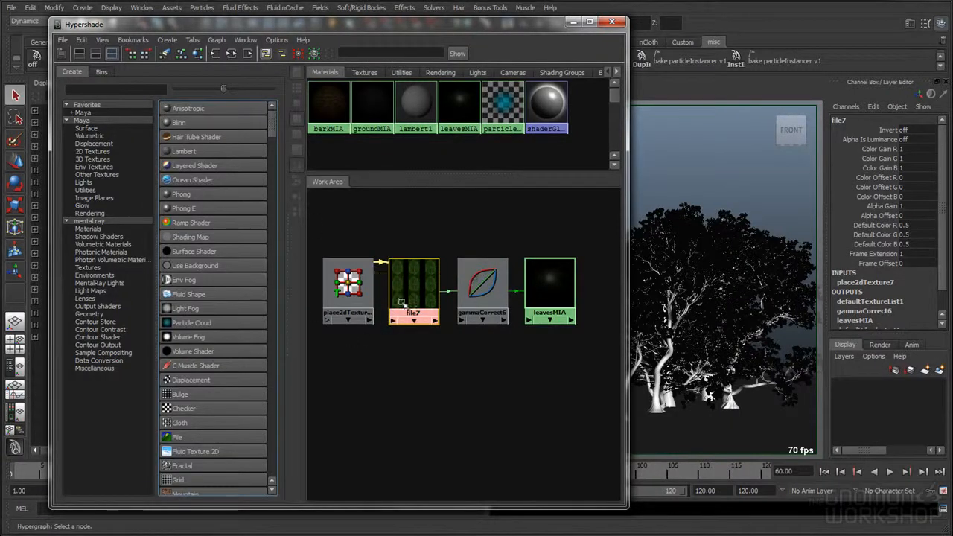
{"action": "left_click", "coordinate": [85, 190]}
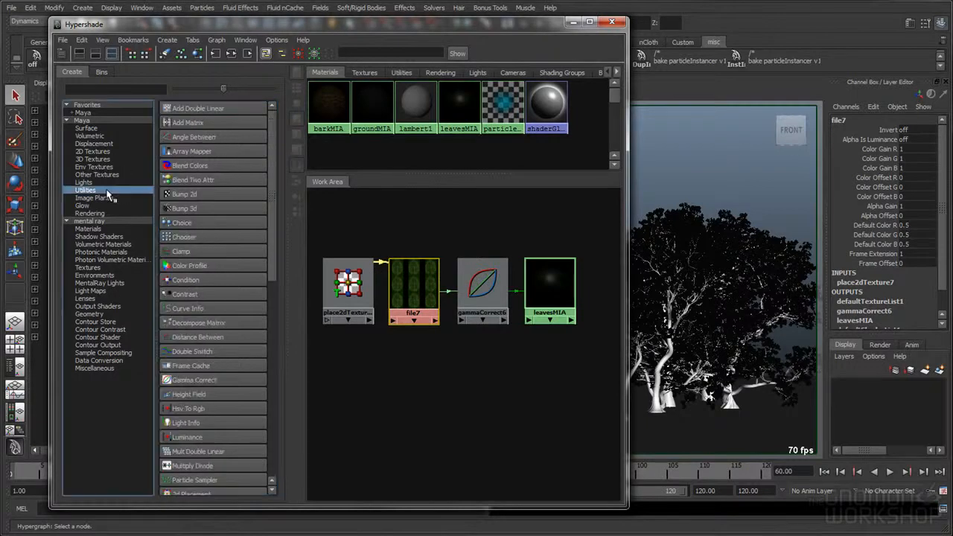
{"action": "left_click_drag", "start_coordinate": [272, 262], "coordinate": [273, 331]}
{"action": "left_click", "coordinate": [184, 479]}
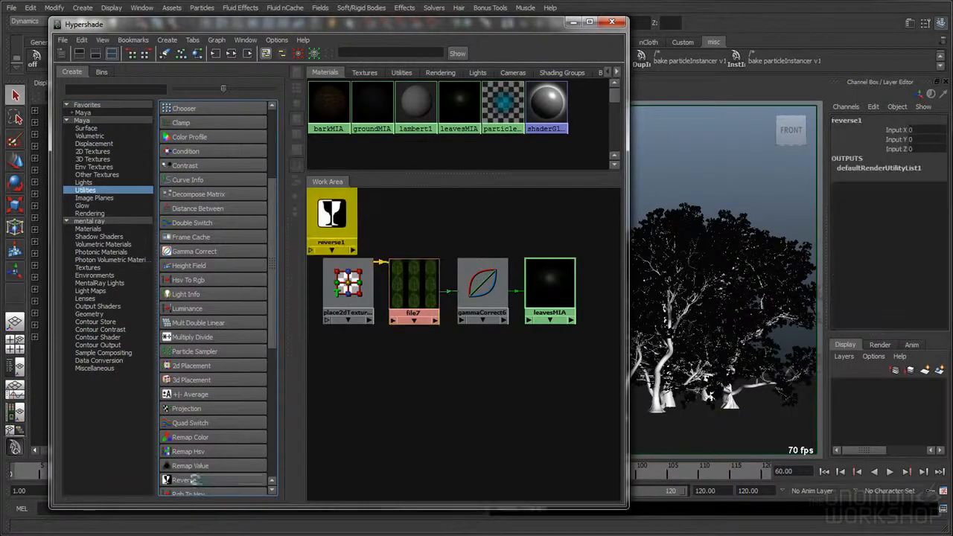
{"action": "left_click_drag", "start_coordinate": [346, 216], "coordinate": [457, 369]}
- Connect the outTransparency of file7 to the input of the Reverse node
{"action": "middle_click_drag", "start_coordinate": [424, 294], "coordinate": [445, 363]}
{"action": "left_click", "coordinate": [480, 403]}
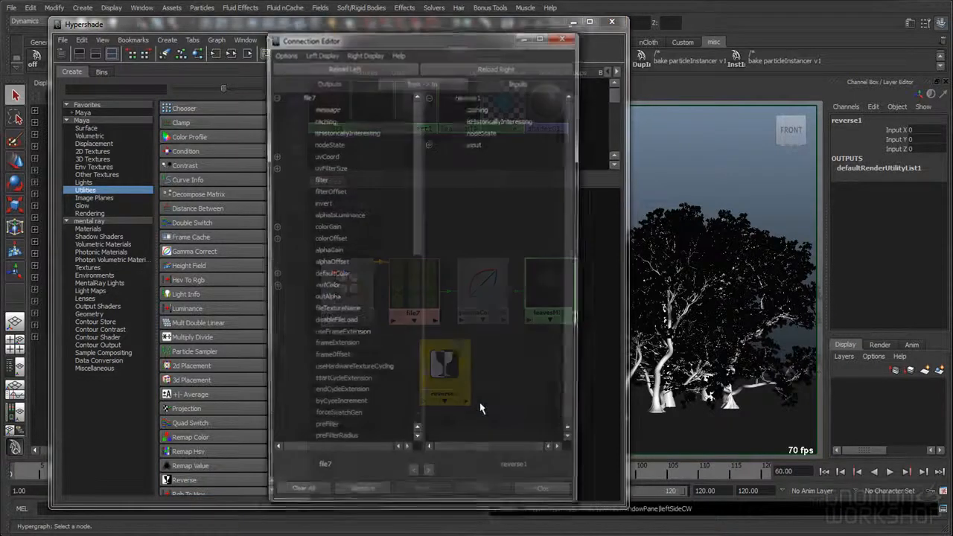
{"action": "left_click", "coordinate": [336, 358]}
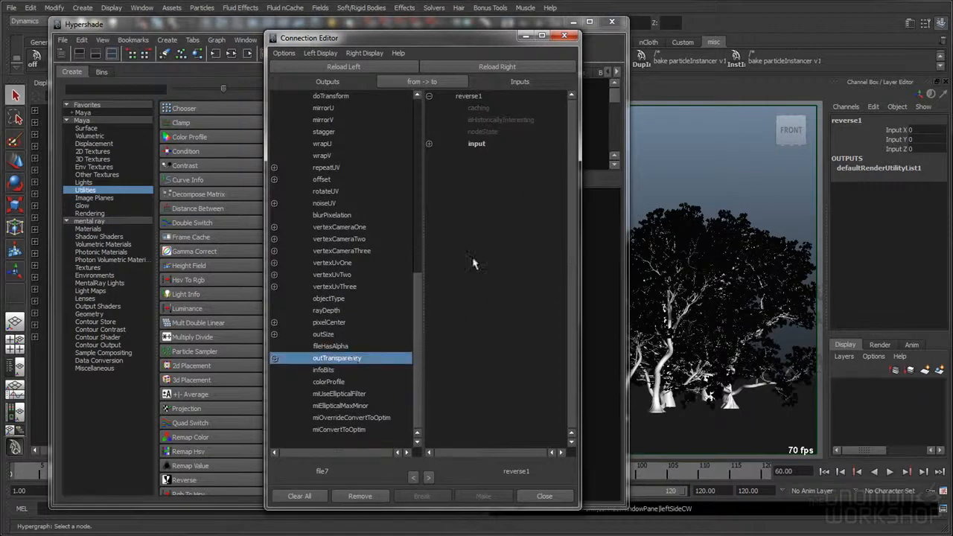
{"action": "left_click", "coordinate": [476, 144]}
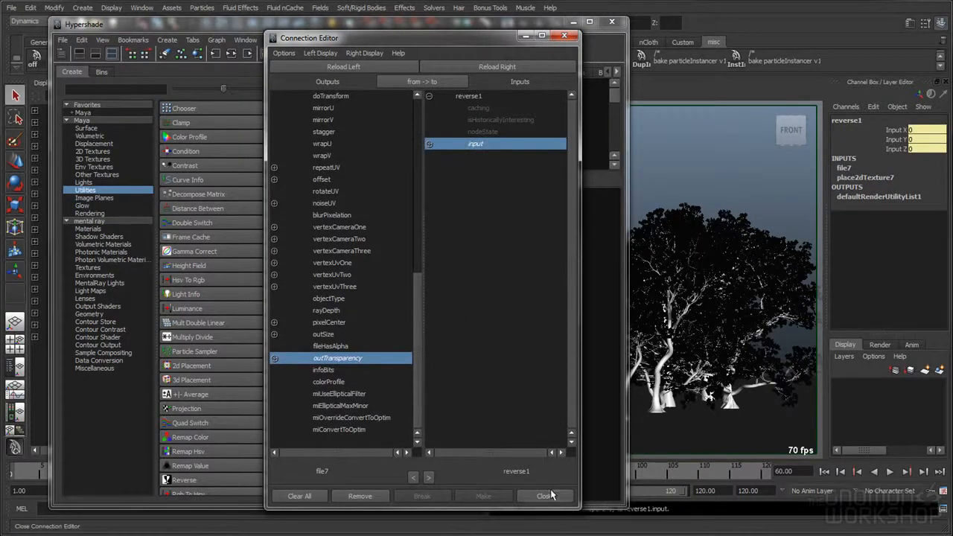
{"action": "left_click", "coordinate": [544, 496]}
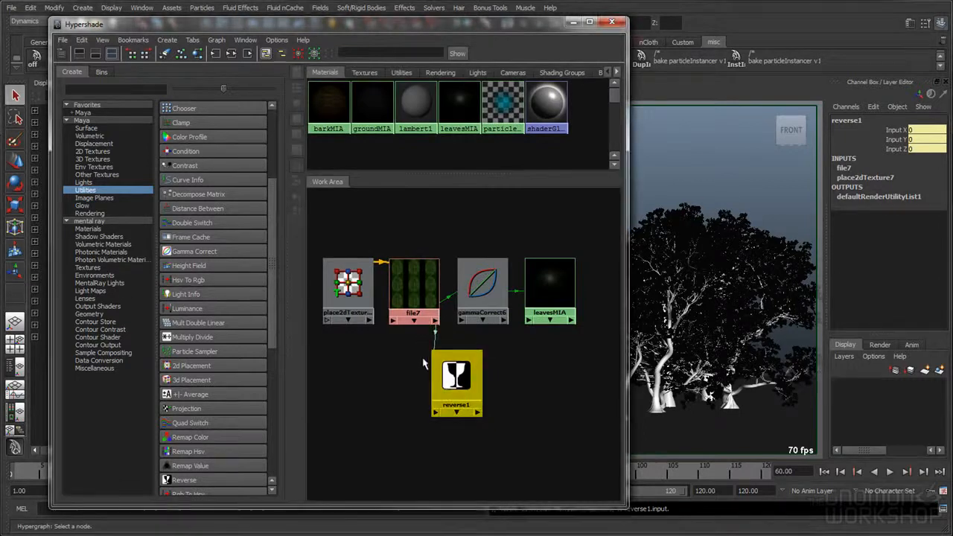
{"action": "mouse_move", "coordinate": [457, 388]}
{"action": "left_mouse_down"}
{"action": "mouse_move", "coordinate": [449, 372]}
{"action": "mouse_move", "coordinate": [453, 388]}
{"action": "mouse_move", "coordinate": [456, 381]}
{"action": "left_mouse_up"}
- Create a Luminance utility node beside the Reverse node and connect the Reverse output to its value
{"action": "right_click_drag", "start_coordinate": [527, 366], "coordinate": [532, 359], "text": "alt"}
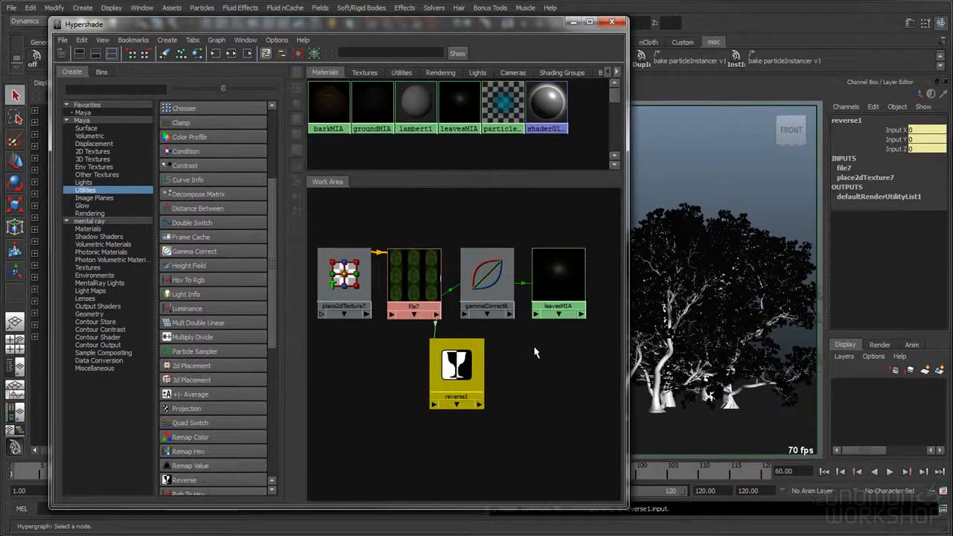
{"action": "mouse_move", "coordinate": [459, 367]}
{"action": "left_mouse_down"}
{"action": "mouse_move", "coordinate": [472, 389]}
{"action": "mouse_move", "coordinate": [463, 372]}
{"action": "left_mouse_up"}
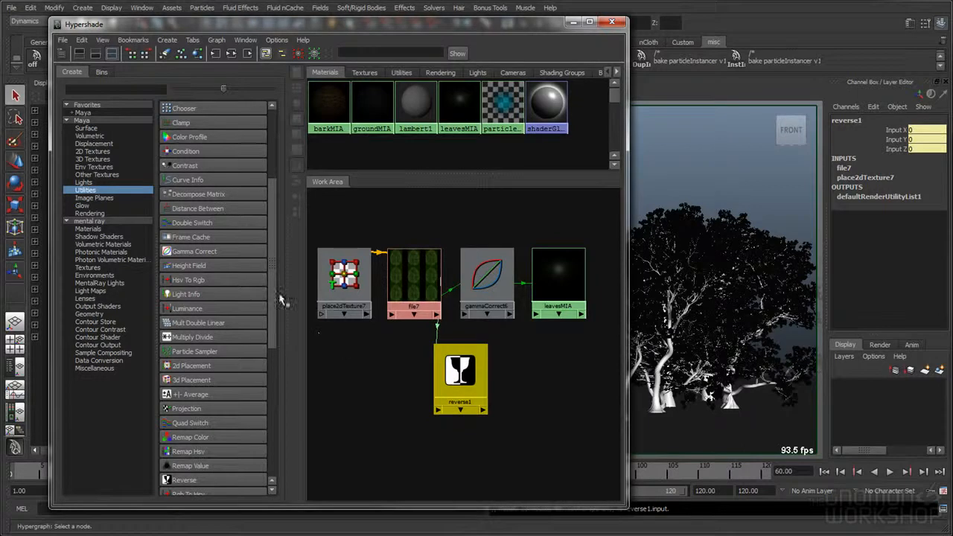
{"action": "left_click", "coordinate": [216, 308]}
{"action": "left_click_drag", "start_coordinate": [331, 281], "coordinate": [525, 378]}
{"action": "middle_click_drag", "start_coordinate": [460, 372], "coordinate": [528, 363]}
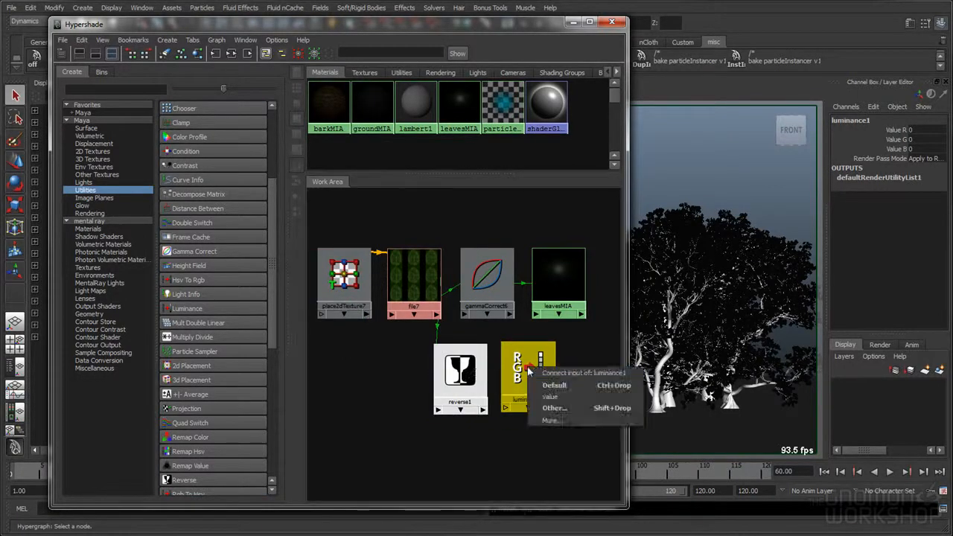
{"action": "left_click", "coordinate": [551, 398]}
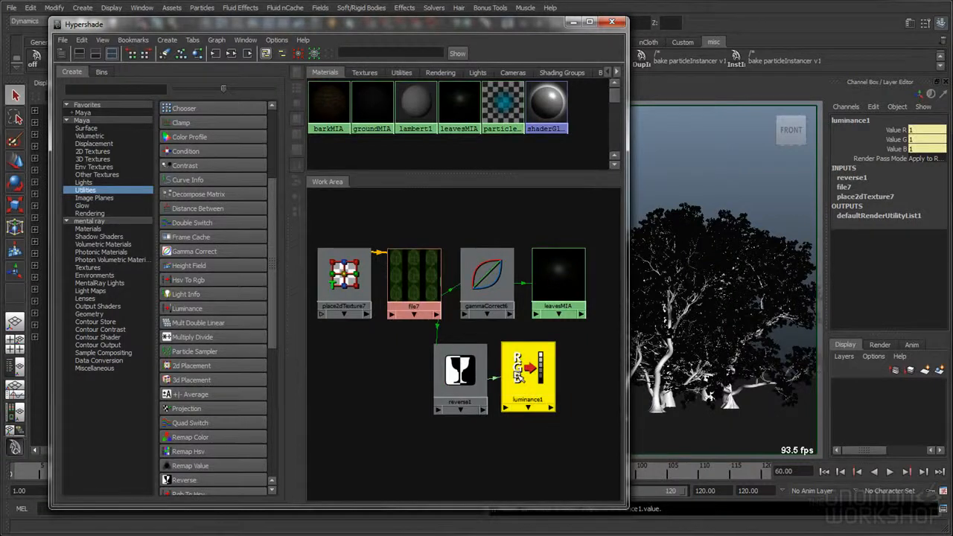
- Connect the Luminance node's outValue to the cutout_opacity input of leavesMIA
{"action": "middle_click_drag", "start_coordinate": [521, 376], "coordinate": [560, 283]}
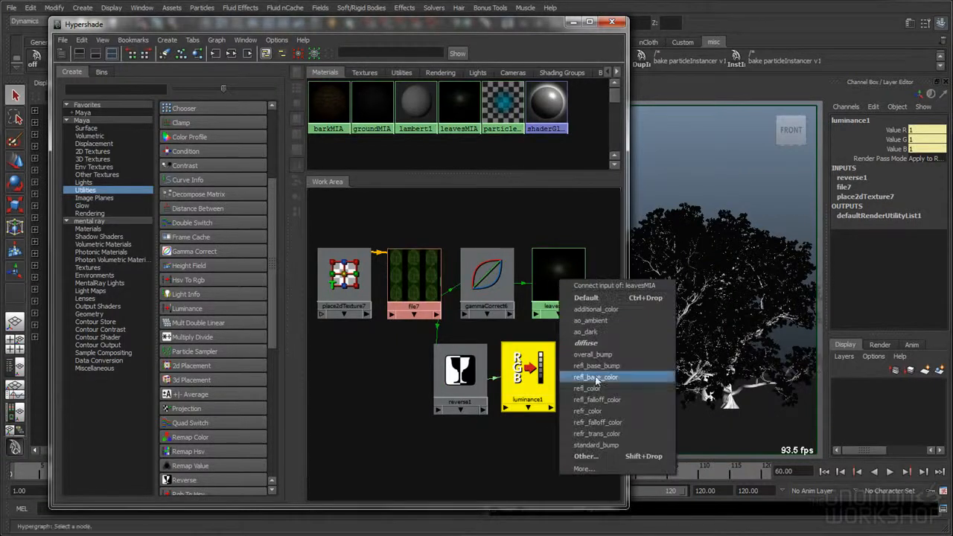
{"action": "left_click", "coordinate": [585, 455]}
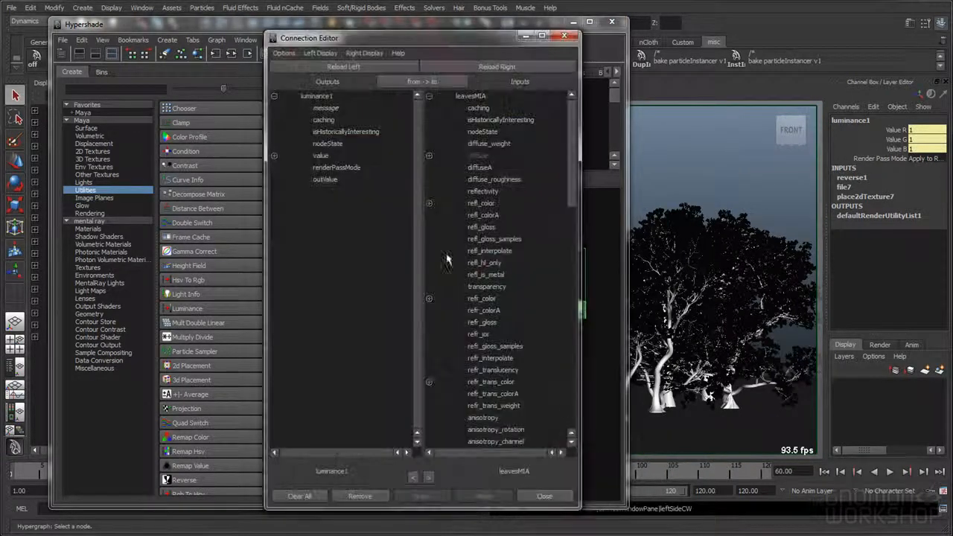
{"action": "left_click", "coordinate": [325, 179]}
{"action": "scroll", "coordinate": [564, 136], "scroll_direction": "down", "scroll_amount": 10}
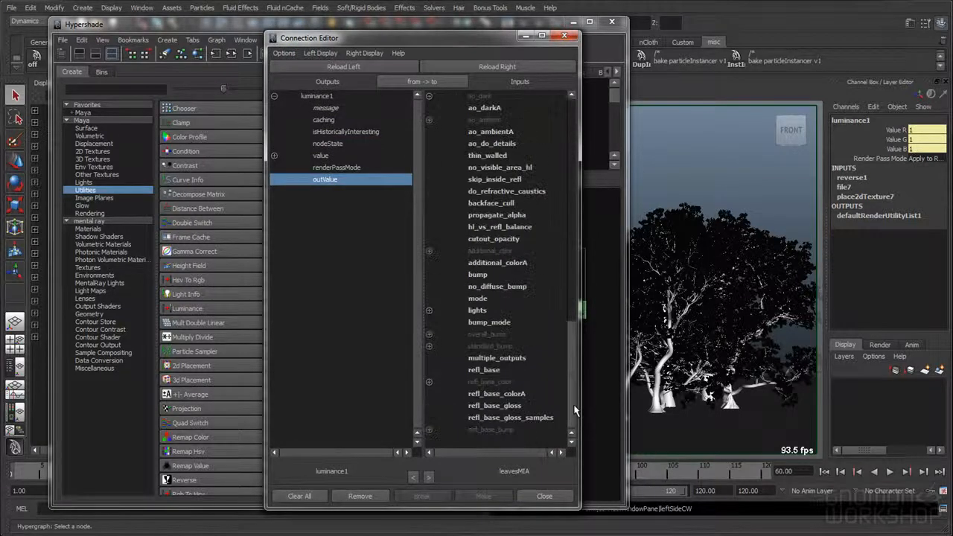
{"action": "left_click", "coordinate": [485, 239]}
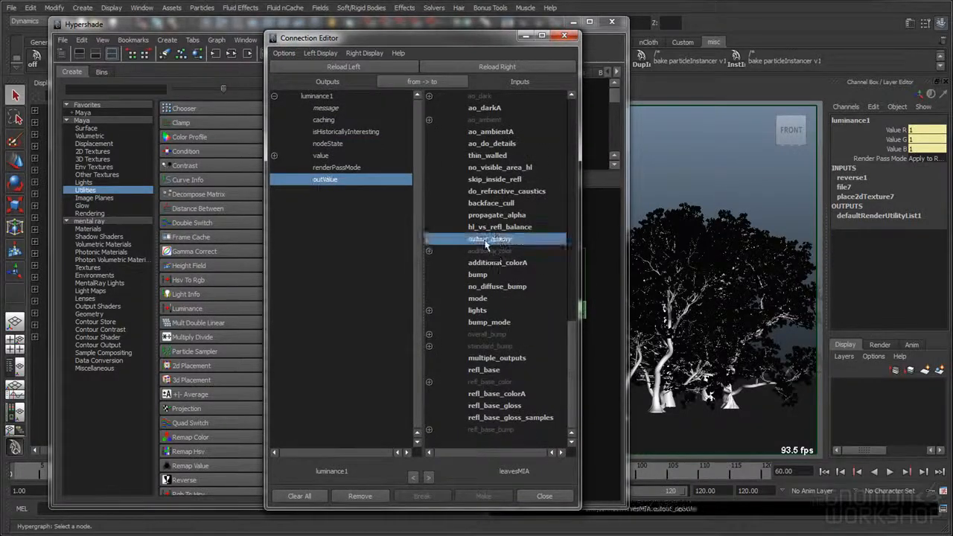
{"action": "left_click", "coordinate": [544, 495]}
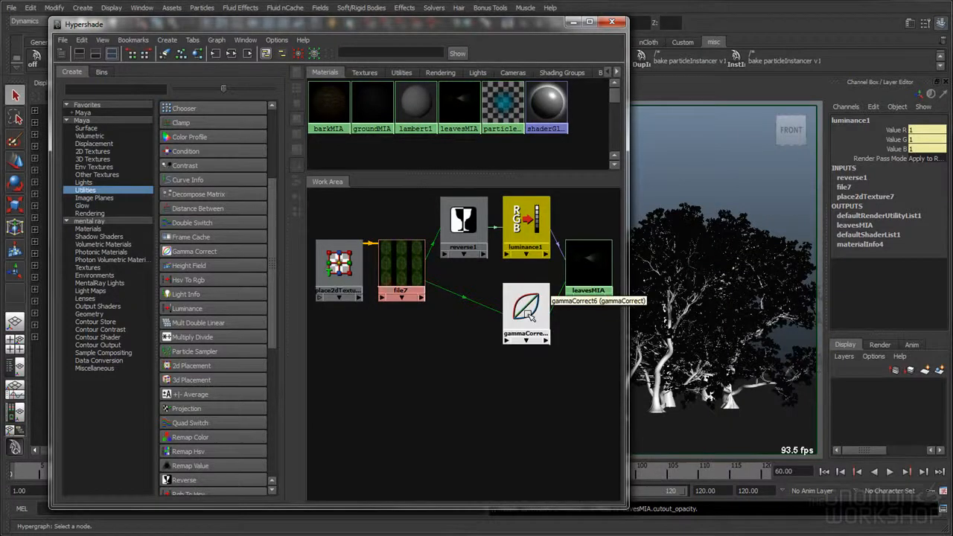
- Tidy the leaf shader network by moving the Gamma Correct node under the Reverse node and adjusting the Reverse node's position
{"action": "left_click_drag", "start_coordinate": [526, 316], "coordinate": [488, 316]}
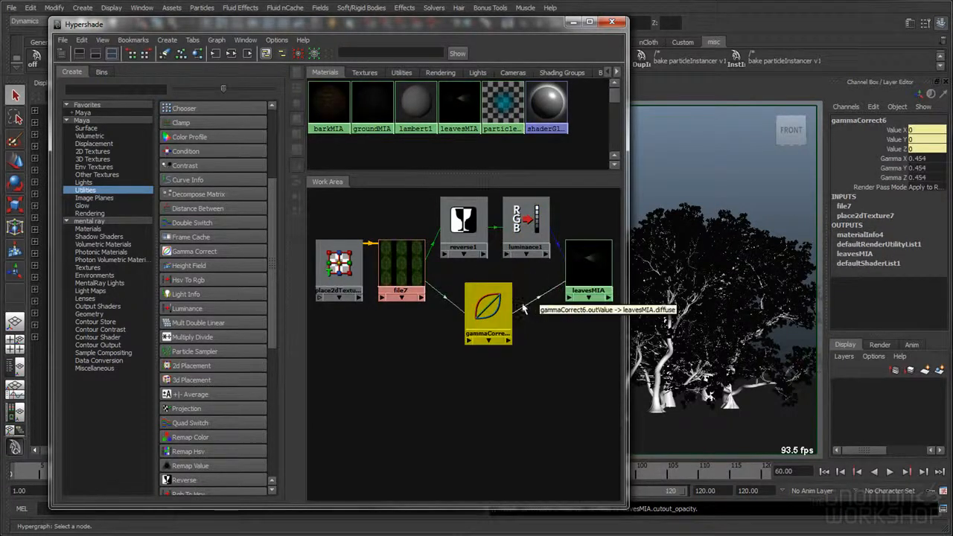
{"action": "mouse_move", "coordinate": [470, 242]}
{"action": "left_mouse_down"}
{"action": "mouse_move", "coordinate": [482, 263]}
{"action": "mouse_move", "coordinate": [473, 240]}
{"action": "left_mouse_up"}
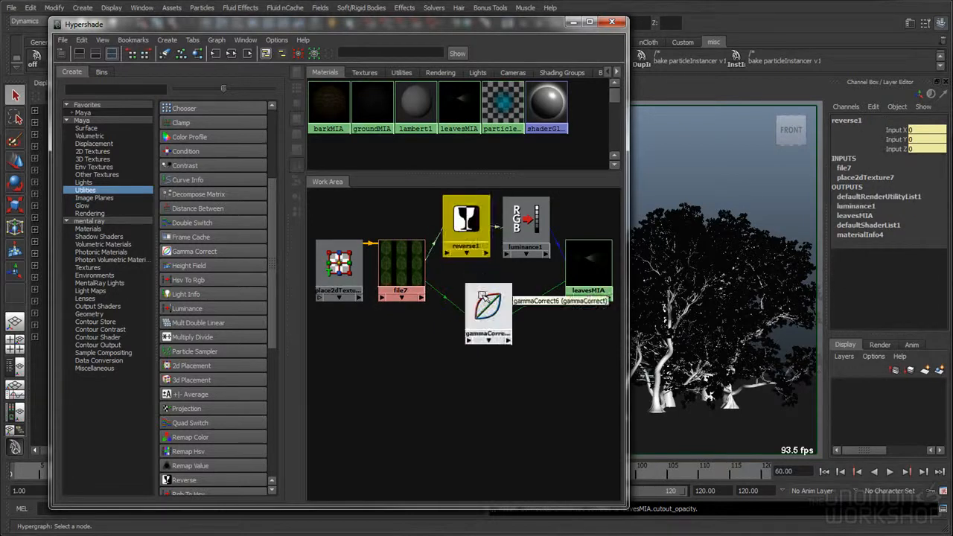
{"action": "right_click_drag", "start_coordinate": [479, 375], "coordinate": [474, 378], "text": "alt"}
{"action": "middle_click_drag", "start_coordinate": [471, 370], "coordinate": [466, 365], "text": "alt"}
{"action": "right_click_drag", "start_coordinate": [466, 365], "coordinate": [458, 381], "text": "alt"}
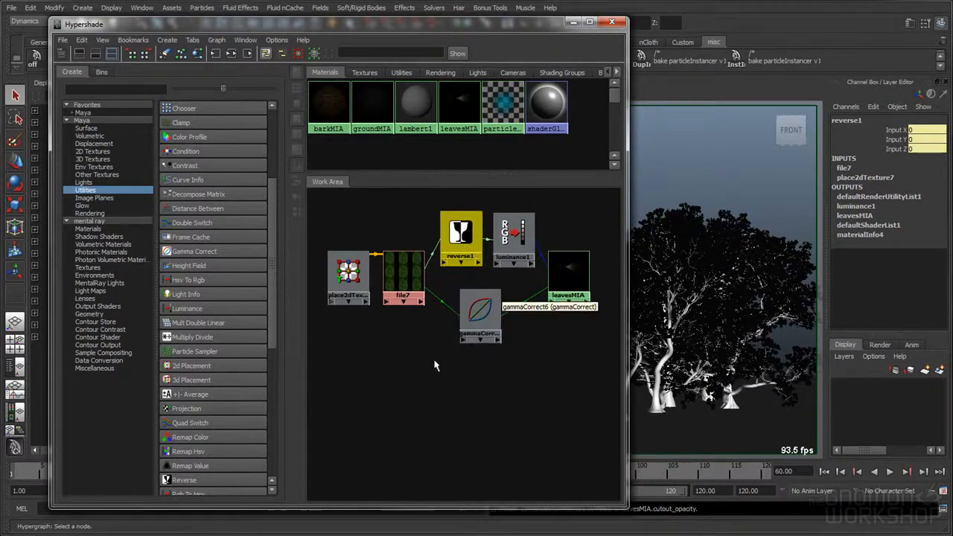
{"action": "left_click", "coordinate": [365, 365]}
- Create another Gamma Correct node and a File texture with its 2D placement, arranging them below the existing leaf nodes
{"action": "left_click", "coordinate": [194, 251]}
{"action": "left_click_drag", "start_coordinate": [329, 211], "coordinate": [480, 382]}
{"action": "left_click", "coordinate": [93, 151]}
{"action": "left_click", "coordinate": [176, 152]}
{"action": "left_click_drag", "start_coordinate": [331, 271], "coordinate": [421, 356]}
{"action": "scroll", "coordinate": [422, 356], "scroll_direction": "down", "scroll_amount": 4}
{"action": "left_click_drag", "start_coordinate": [323, 291], "coordinate": [383, 351]}
{"action": "scroll", "coordinate": [419, 358], "scroll_direction": "up", "scroll_amount": 3}
- Feed the new file texture into the new Gamma Correct node and set its gamma to 0.454 on all three channels
{"action": "right_click_drag", "start_coordinate": [480, 378], "coordinate": [500, 419]}
{"action": "double_click", "coordinate": [767, 189]}
{"action": "type", "text": ".455"}
{"action": "key", "text": "Tab"}
{"action": "type", "text": ".454"}
{"action": "key", "text": "Tab"}
{"action": "type", "text": ".4"}
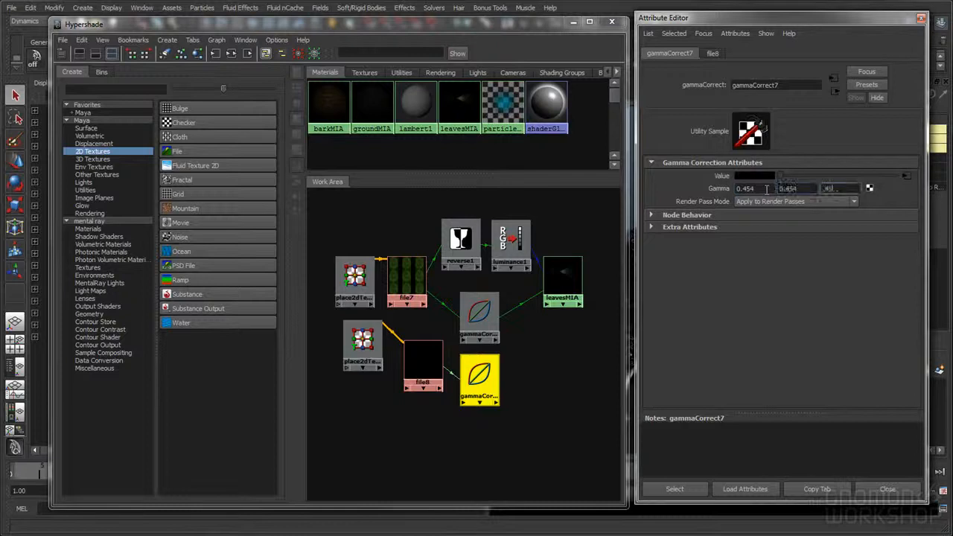
{"action": "key", "text": "Return"}
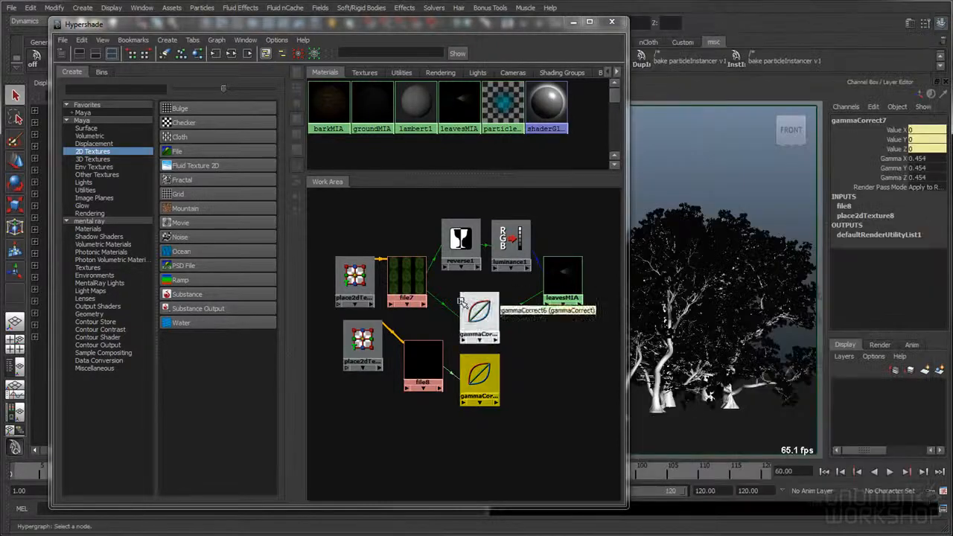
- Load birchLeaf_backColor.tif into the file8 texture and set its filter to 0.1
{"action": "left_click", "coordinate": [422, 363]}
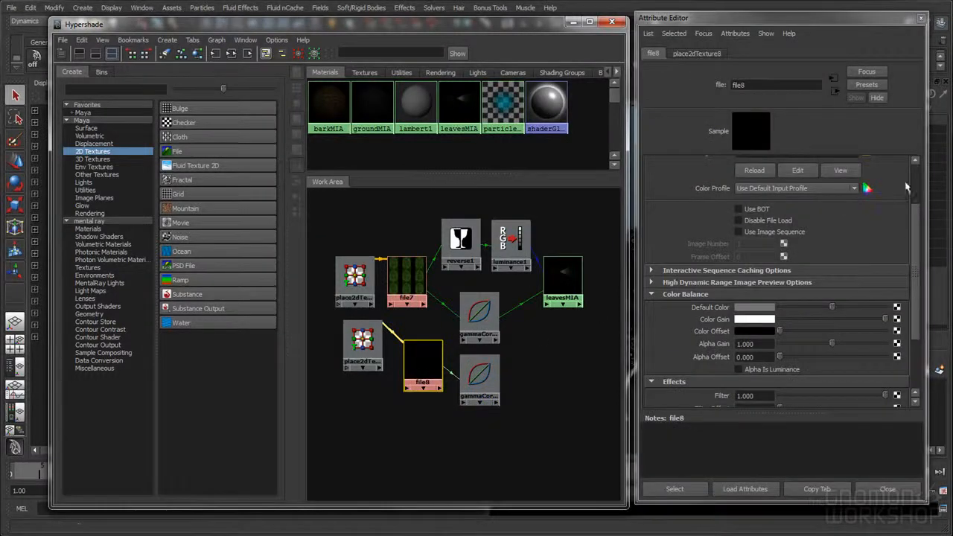
{"action": "scroll", "coordinate": [899, 190], "scroll_direction": "up", "scroll_amount": 3}
{"action": "left_click", "coordinate": [867, 221]}
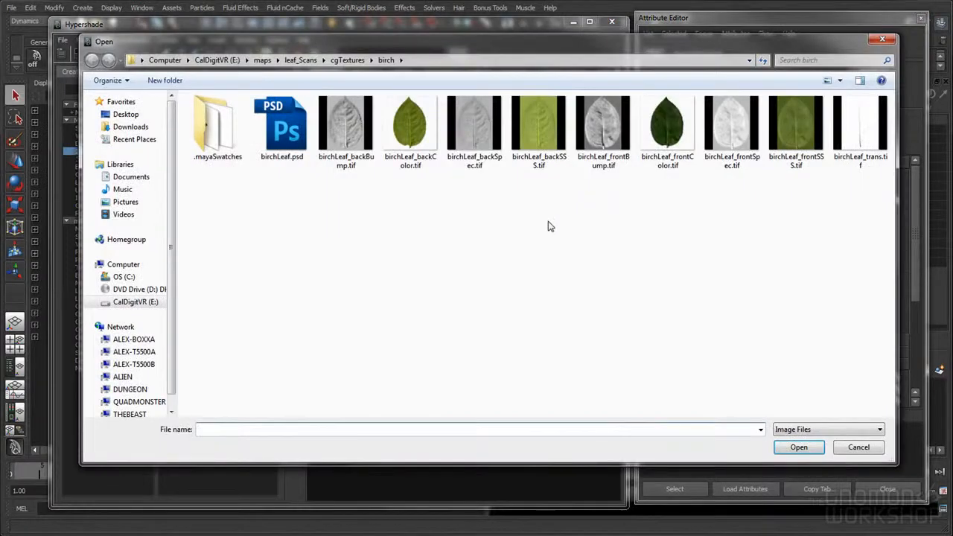
{"action": "double_click", "coordinate": [411, 127]}
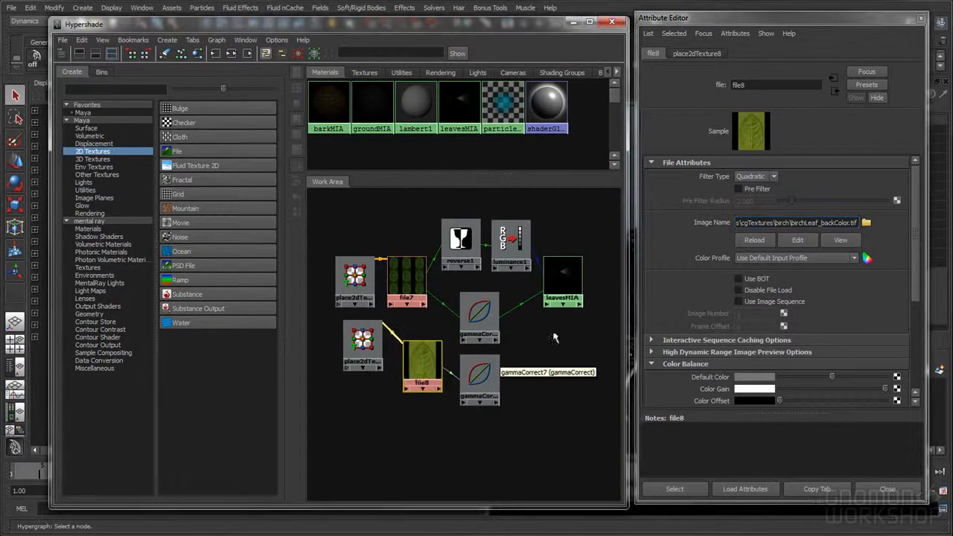
{"action": "scroll", "coordinate": [646, 313], "scroll_direction": "down", "scroll_amount": 3}
{"action": "left_click", "coordinate": [769, 311]}
{"action": "type", "text": "0.1"}
{"action": "key", "text": "Return"}
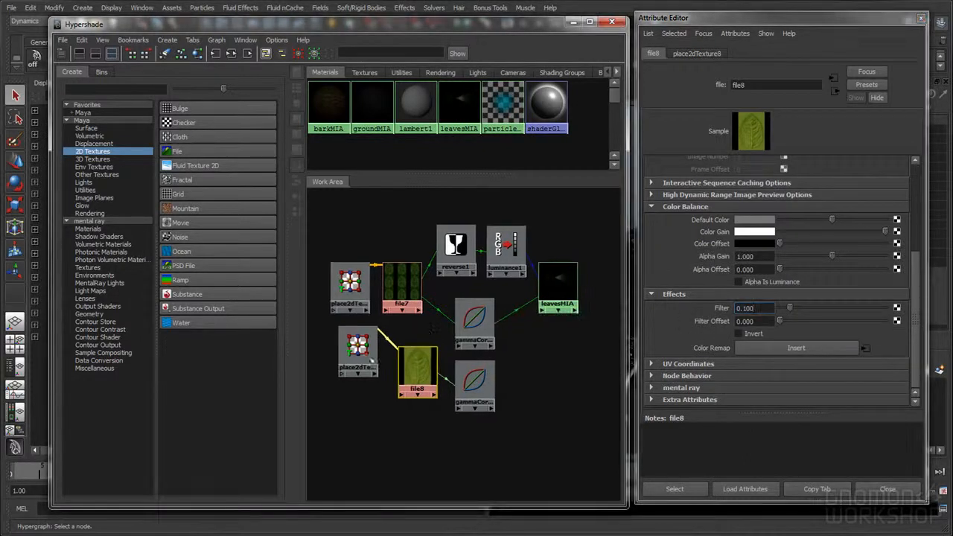
- Delete file8's own 2D placement node and connect place2dTexture7 to file8 using the default connection
{"action": "left_click", "coordinate": [362, 361]}
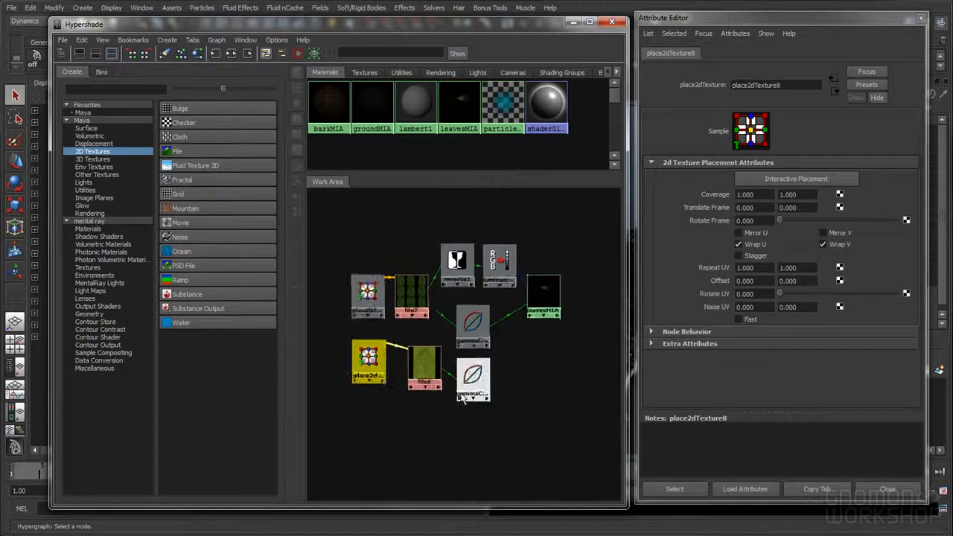
{"action": "left_click", "coordinate": [410, 376]}
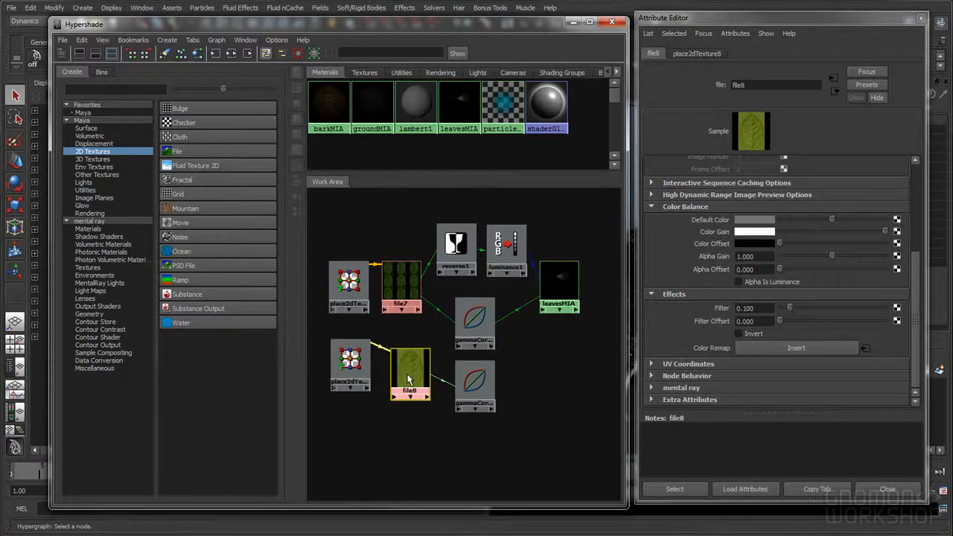
{"action": "left_click", "coordinate": [349, 359]}
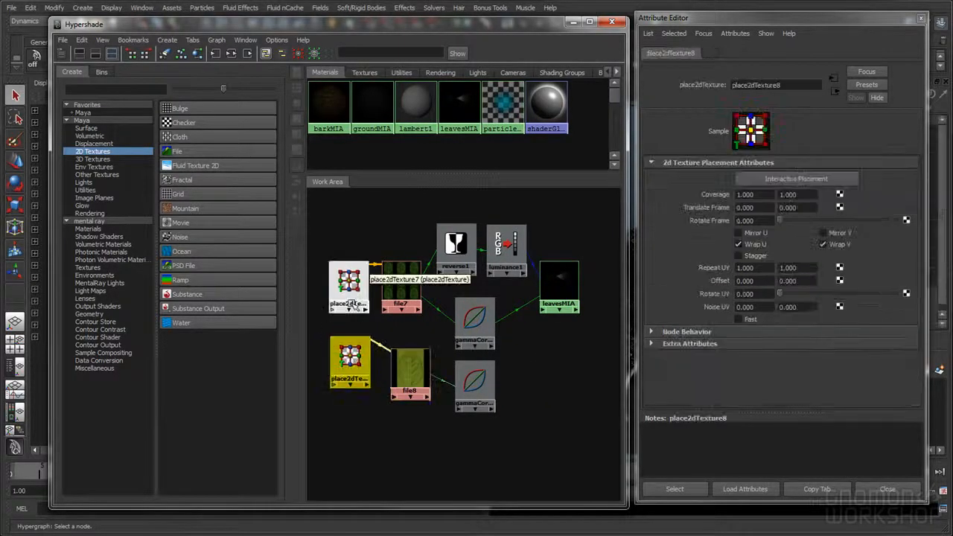
{"action": "left_click", "coordinate": [351, 395]}
{"action": "left_click", "coordinate": [355, 363]}
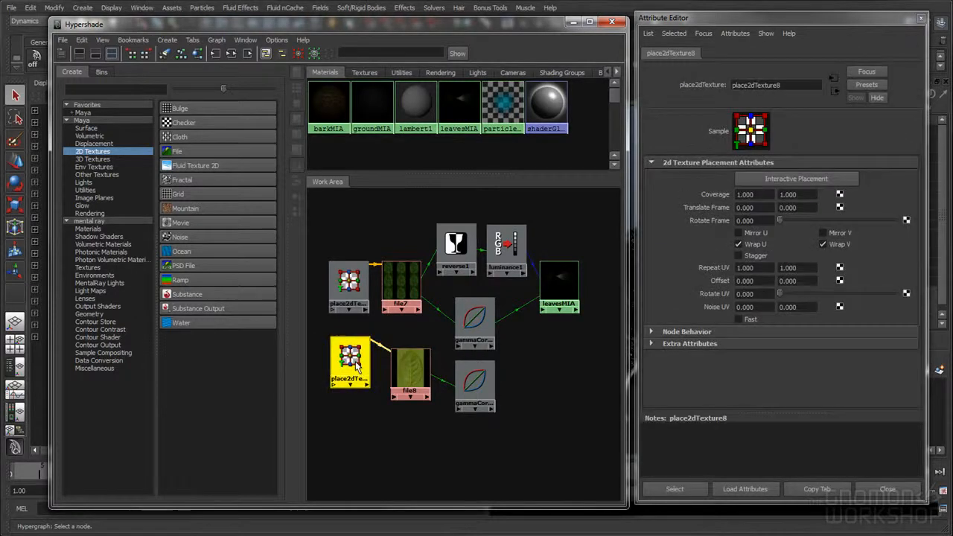
{"action": "key", "text": "Delete"}
{"action": "middle_click_drag", "start_coordinate": [408, 374], "coordinate": [409, 375]}
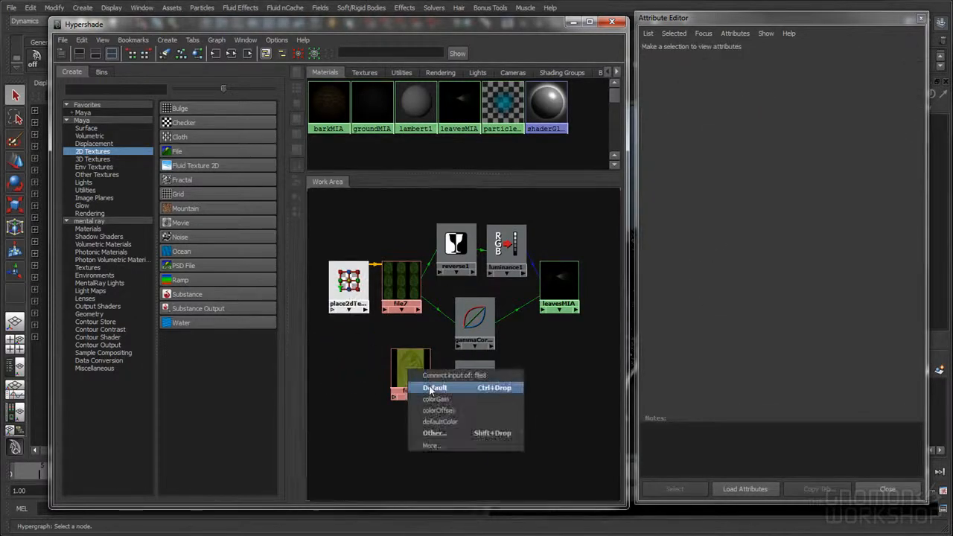
{"action": "left_click", "coordinate": [435, 380]}
- Arrange the shared placement node, file8, both Gamma Correct nodes and leavesMIA to make room before the material
{"action": "left_click_drag", "start_coordinate": [355, 291], "coordinate": [352, 327]}
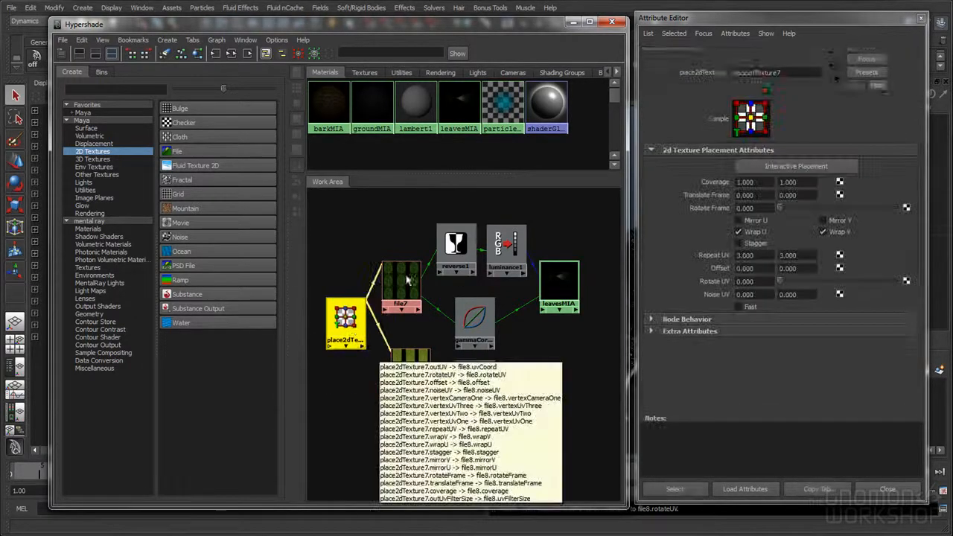
{"action": "left_click_drag", "start_coordinate": [407, 364], "coordinate": [400, 358]}
{"action": "left_click", "coordinate": [400, 358]}
{"action": "left_click", "coordinate": [474, 381]}
{"action": "left_click", "coordinate": [469, 328]}
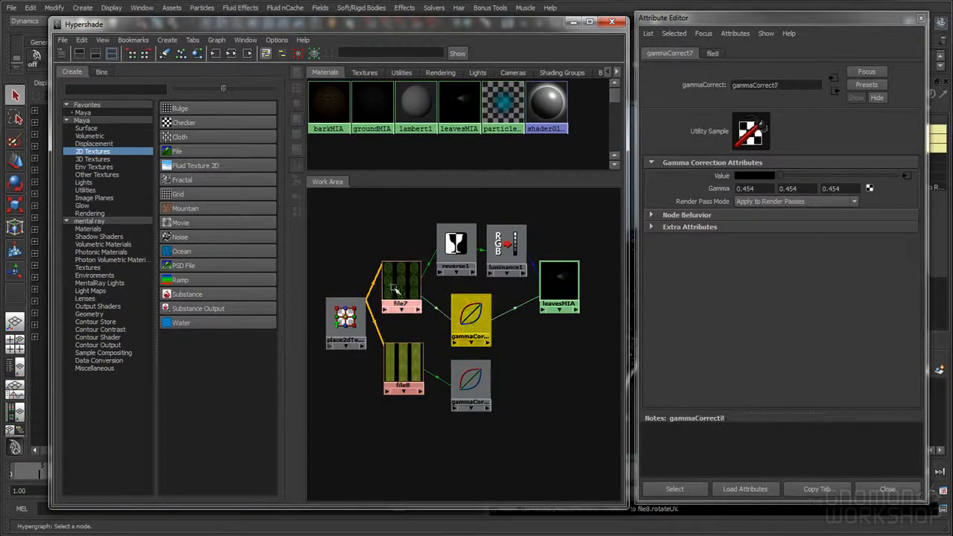
{"action": "left_click_drag", "start_coordinate": [558, 282], "coordinate": [582, 317]}
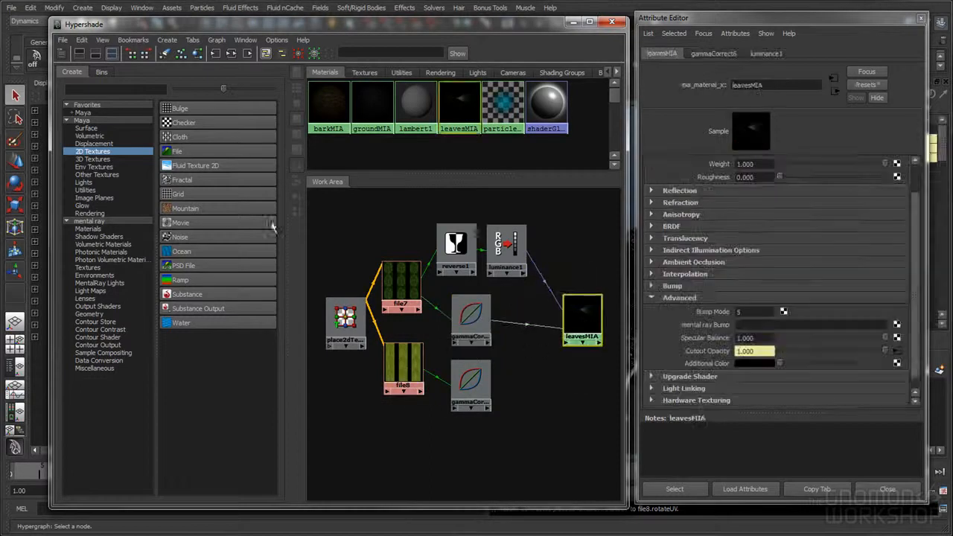
- Create a mental ray mib_twosided node and place it between the Gamma Correct nodes and leavesMIA
{"action": "left_click", "coordinate": [90, 221]}
{"action": "left_click", "coordinate": [106, 353]}
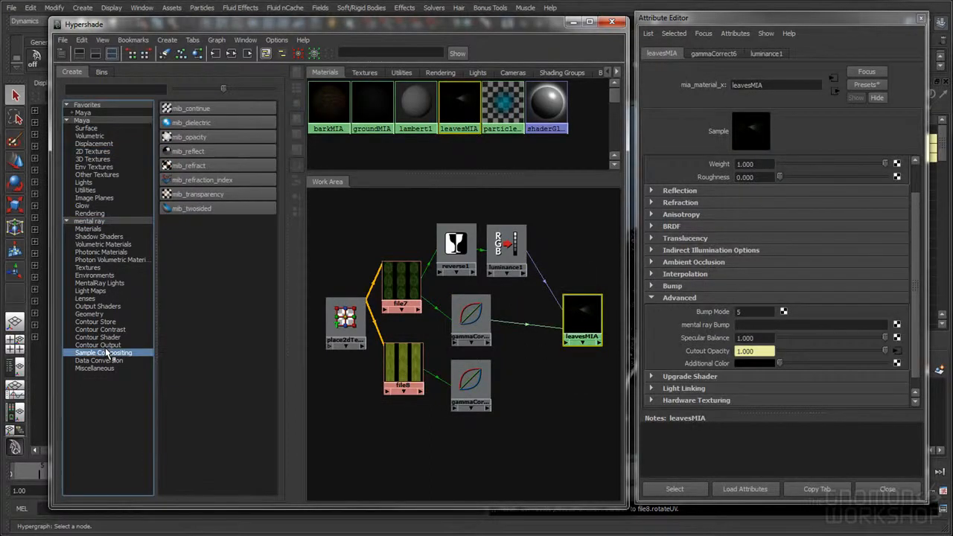
{"action": "left_click", "coordinate": [192, 209]}
{"action": "left_click_drag", "start_coordinate": [531, 359], "coordinate": [529, 352]}
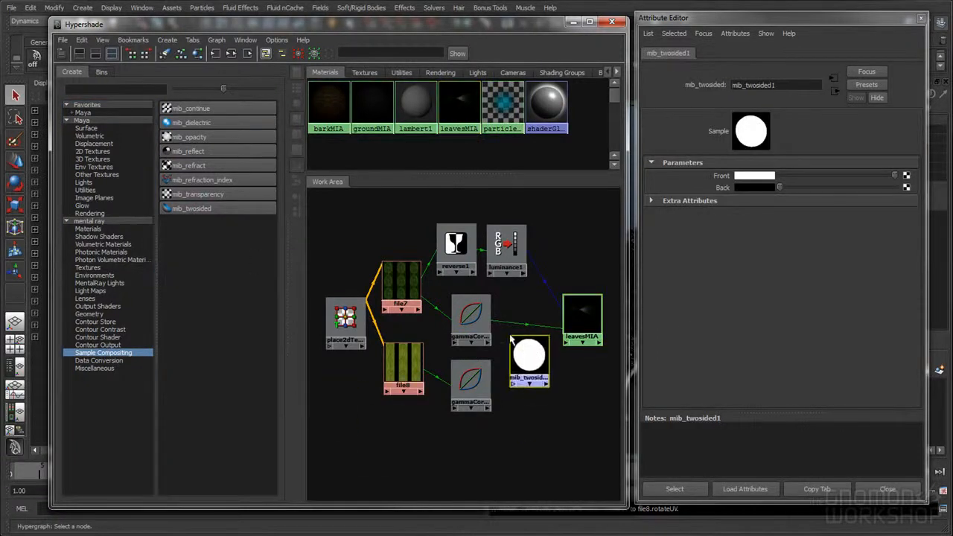
- Delete the connection from gammaCorrect6 to leavesMIA's diffuse and nudge the mib_twosided node into place
{"action": "left_click", "coordinate": [498, 341]}
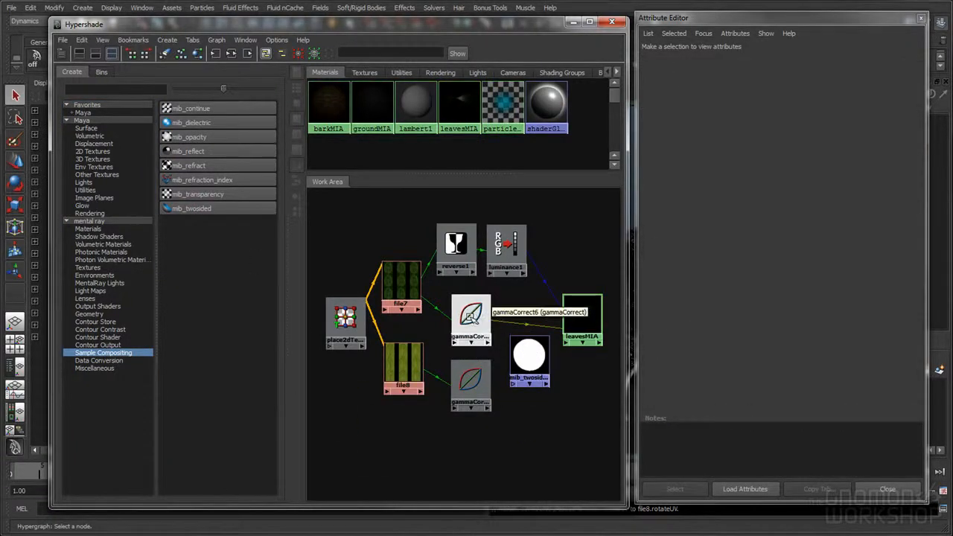
{"action": "key", "text": "Delete"}
{"action": "left_click_drag", "start_coordinate": [527, 357], "coordinate": [523, 352]}
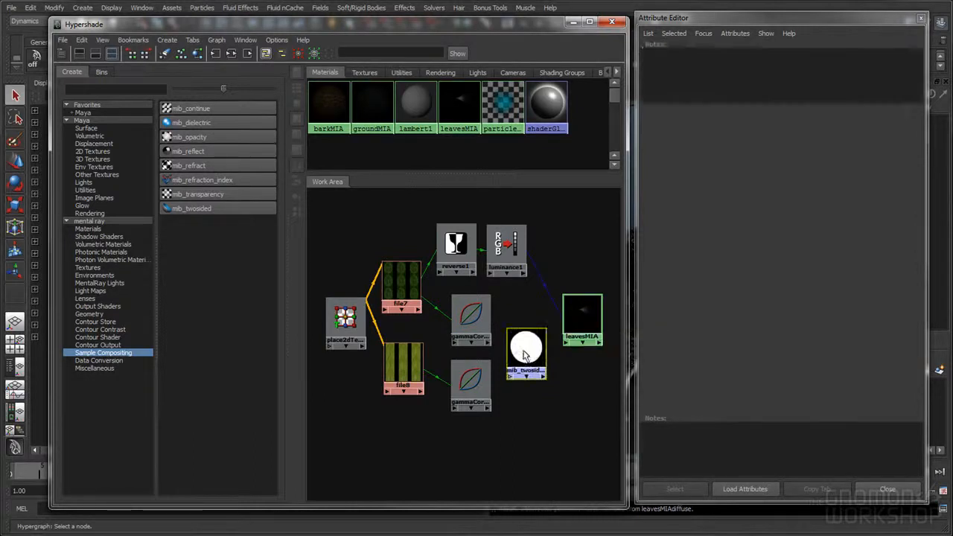
- Connect gammaCorrect6 to the front and gammaCorrect7 to the back of mib_twosided, and feed mib_twosided into leavesMIA's diffuse
{"action": "middle_click_drag", "start_coordinate": [476, 326], "coordinate": [525, 356]}
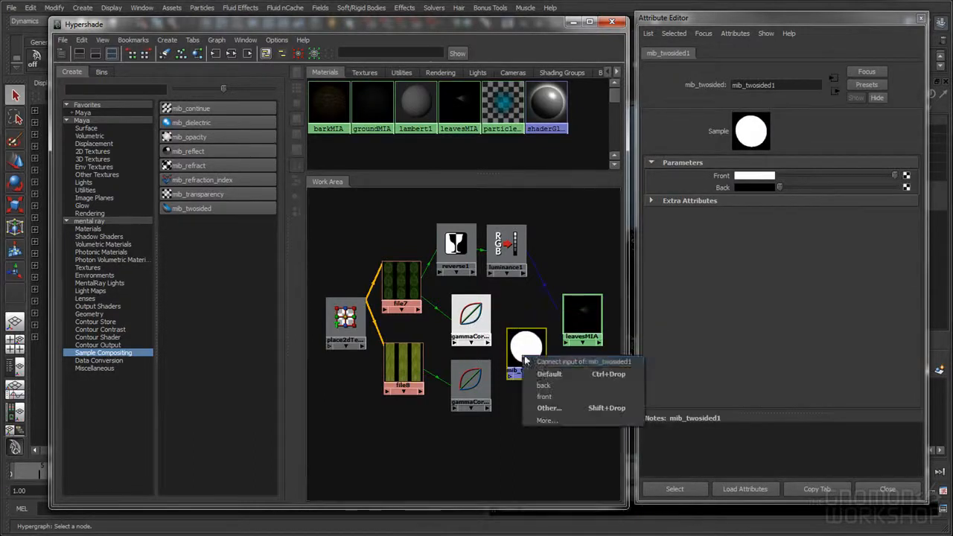
{"action": "left_click", "coordinate": [551, 398]}
{"action": "middle_click_drag", "start_coordinate": [450, 391], "coordinate": [588, 327]}
{"action": "left_click", "coordinate": [534, 396]}
{"action": "left_click", "coordinate": [601, 388]}
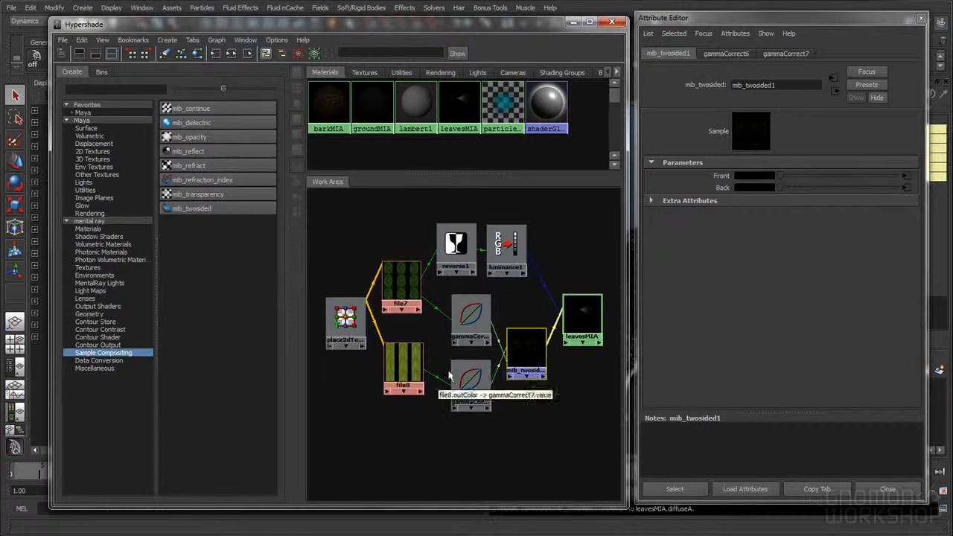
- Tidy the leaf network by spacing out the Gamma Correct, Reverse, Luminance and mib_twosided nodes
{"action": "left_click", "coordinate": [470, 315]}
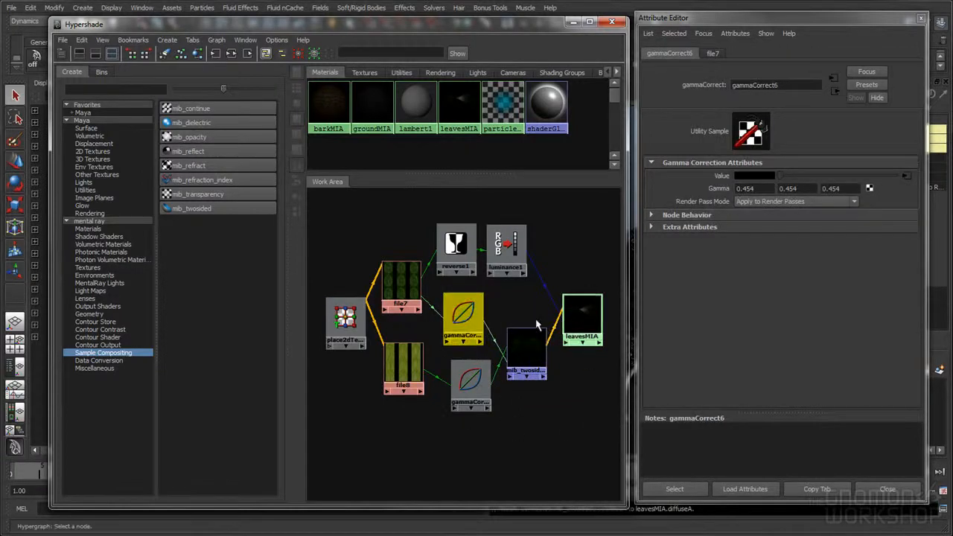
{"action": "left_click_drag", "start_coordinate": [471, 381], "coordinate": [463, 379]}
{"action": "left_click", "coordinate": [410, 315]}
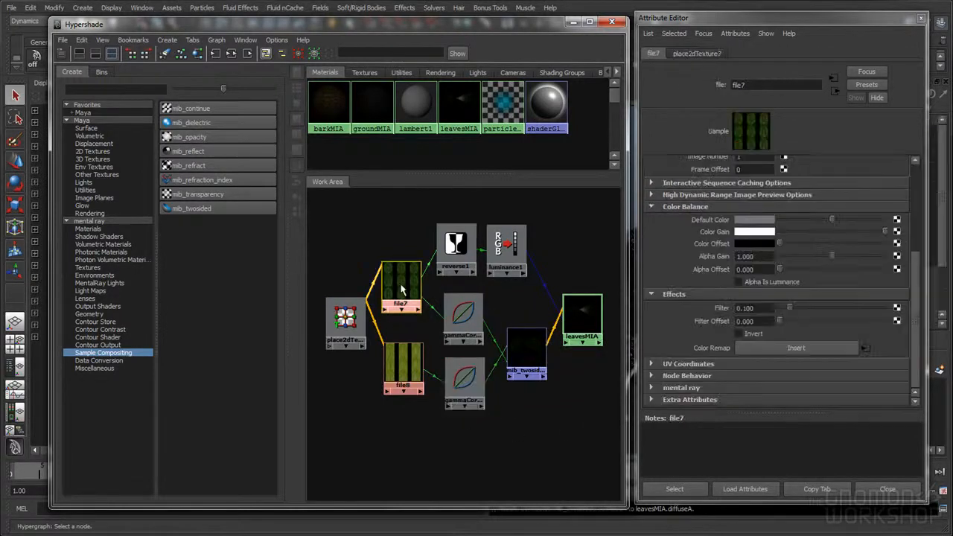
{"action": "left_click", "coordinate": [403, 366]}
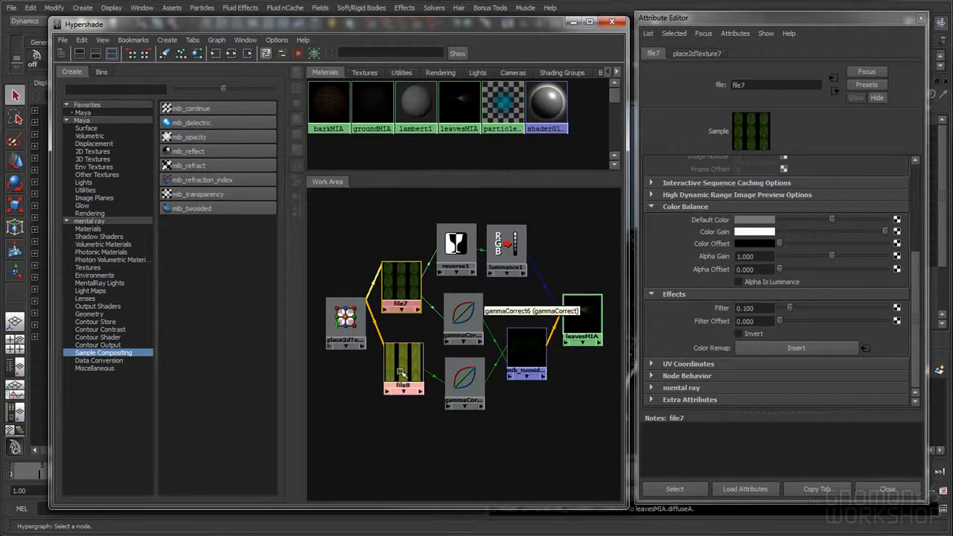
{"action": "left_click", "coordinate": [347, 331]}
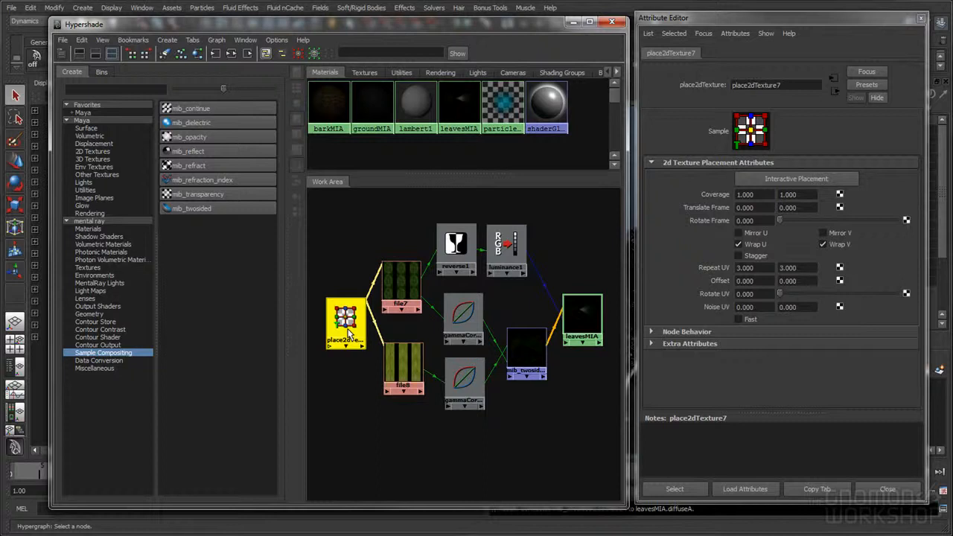
{"action": "left_click", "coordinate": [395, 280]}
{"action": "left_click_drag", "start_coordinate": [452, 249], "coordinate": [517, 242]}
{"action": "left_click_drag", "start_coordinate": [526, 350], "coordinate": [528, 342]}
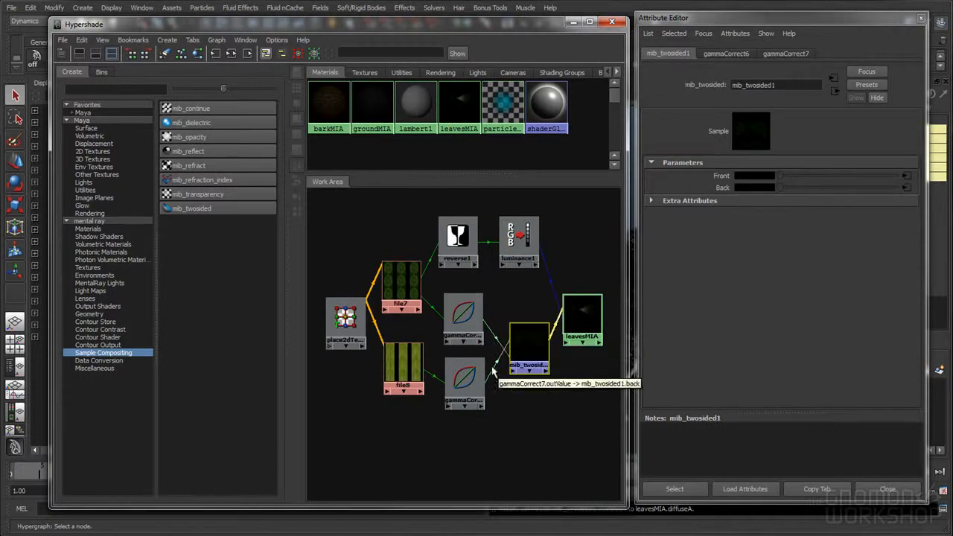
- Map a new File texture to the Reflection Color of leavesMIA
{"action": "right_click_drag", "start_coordinate": [462, 302], "coordinate": [469, 295], "text": "alt"}
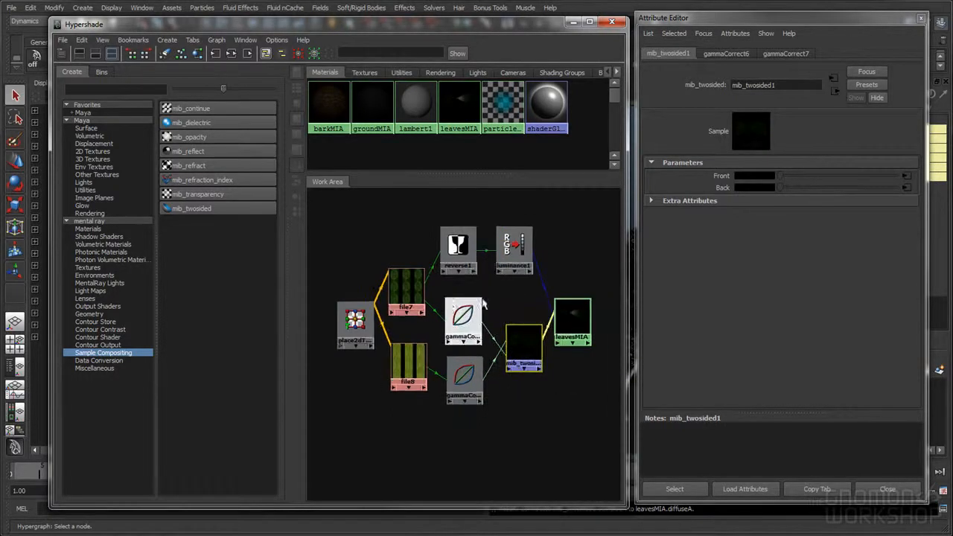
{"action": "middle_click_drag", "start_coordinate": [470, 293], "coordinate": [468, 278], "text": "alt"}
{"action": "right_click_drag", "start_coordinate": [468, 279], "coordinate": [480, 283], "text": "alt"}
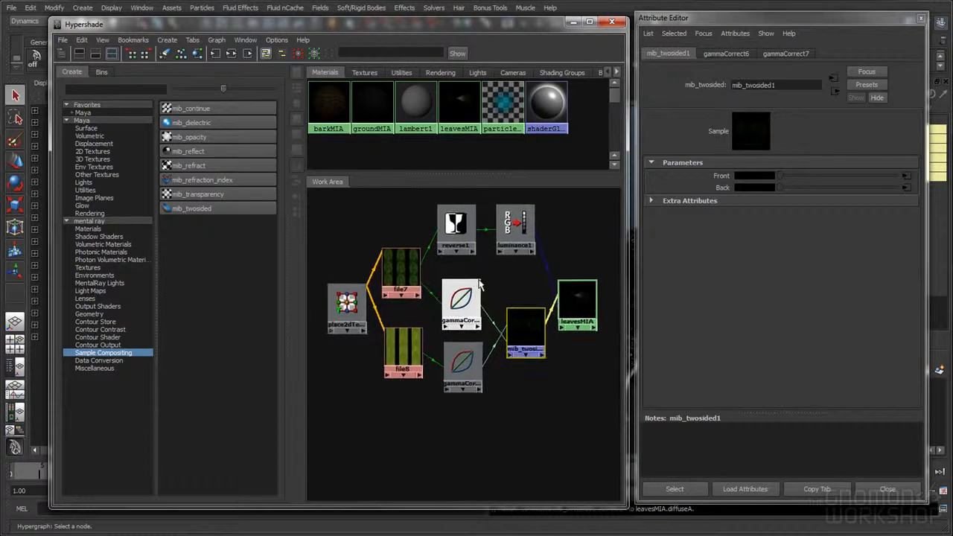
{"action": "left_click", "coordinate": [480, 439]}
{"action": "left_click", "coordinate": [572, 311]}
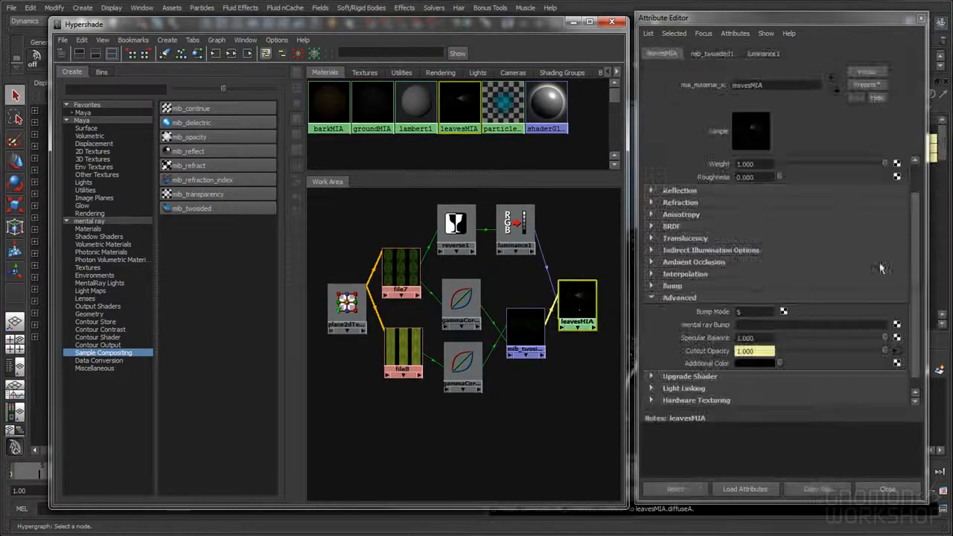
{"action": "left_click_drag", "start_coordinate": [915, 209], "coordinate": [914, 186]}
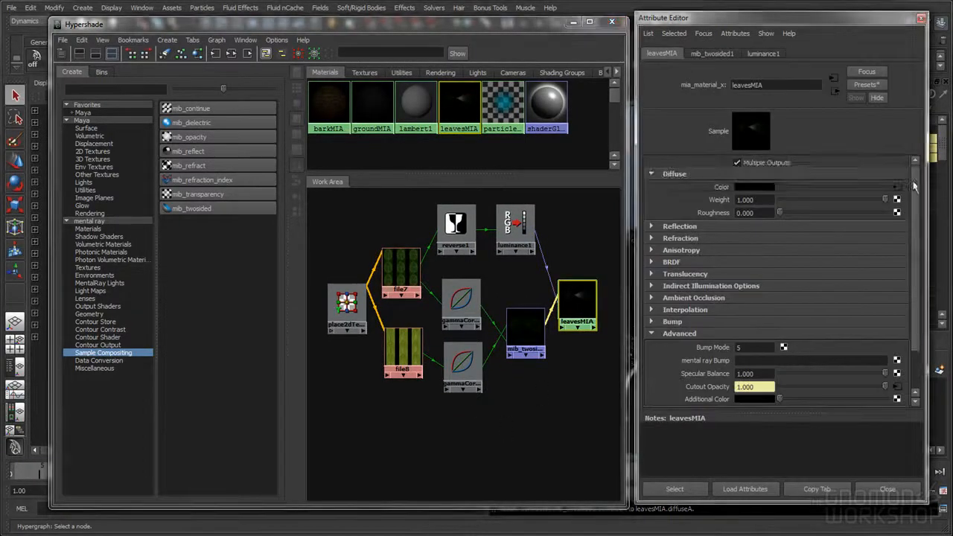
{"action": "left_click", "coordinate": [687, 227]}
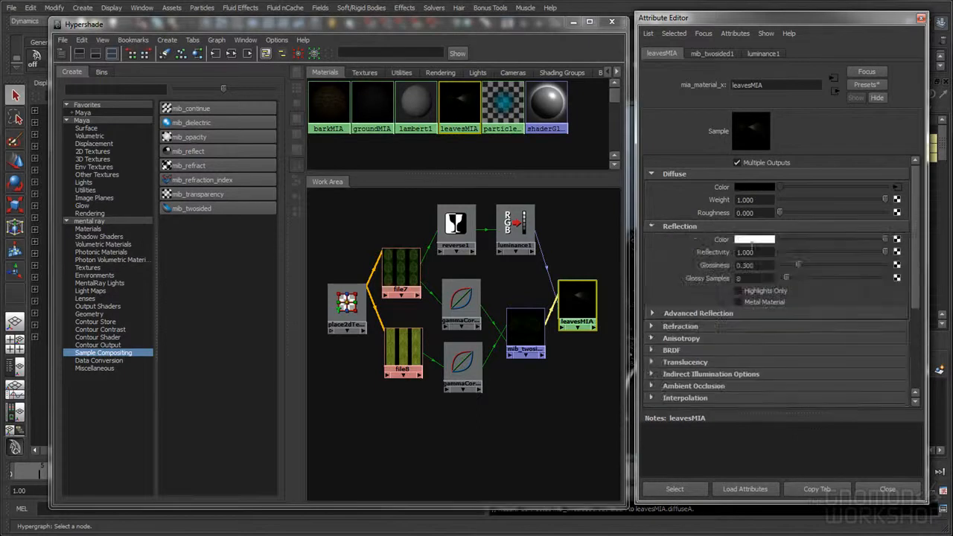
{"action": "left_click", "coordinate": [897, 240]}
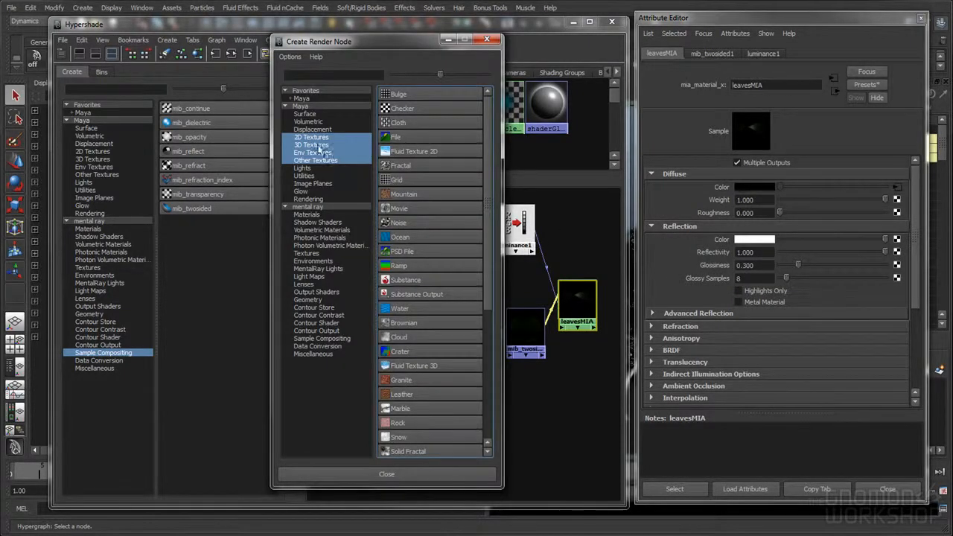
{"action": "left_click", "coordinate": [426, 140]}
- Load birchLeaf_frontSpec.tif as the image of the new reflection file texture
{"action": "left_click", "coordinate": [917, 177]}
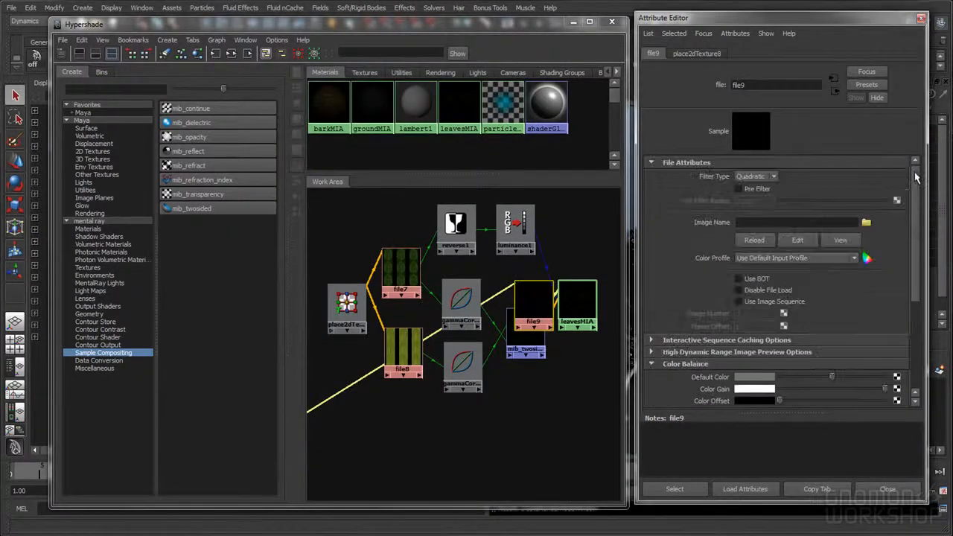
{"action": "left_click", "coordinate": [866, 224]}
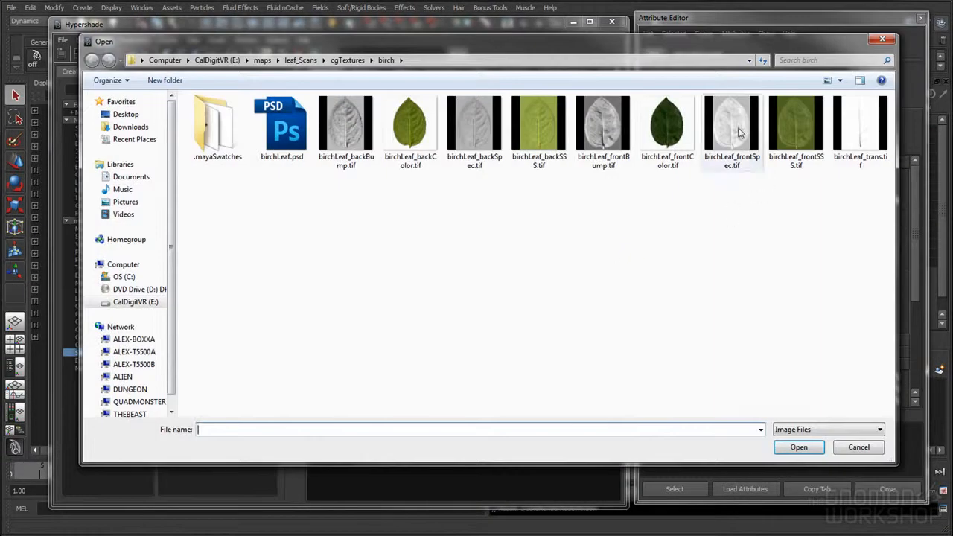
{"action": "left_click", "coordinate": [732, 149]}
{"action": "double_click", "coordinate": [730, 141]}
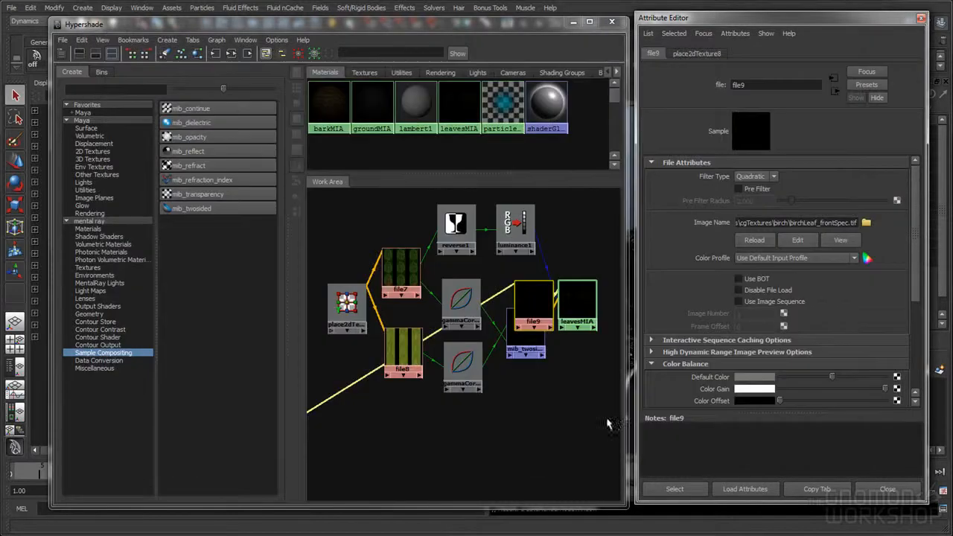
- Regraph the leavesMIA network, delete file9's own placement node and connect place2dTexture7 to file9 with the default connection
{"action": "right_click", "coordinate": [580, 327]}
{"action": "left_click", "coordinate": [451, 220]}
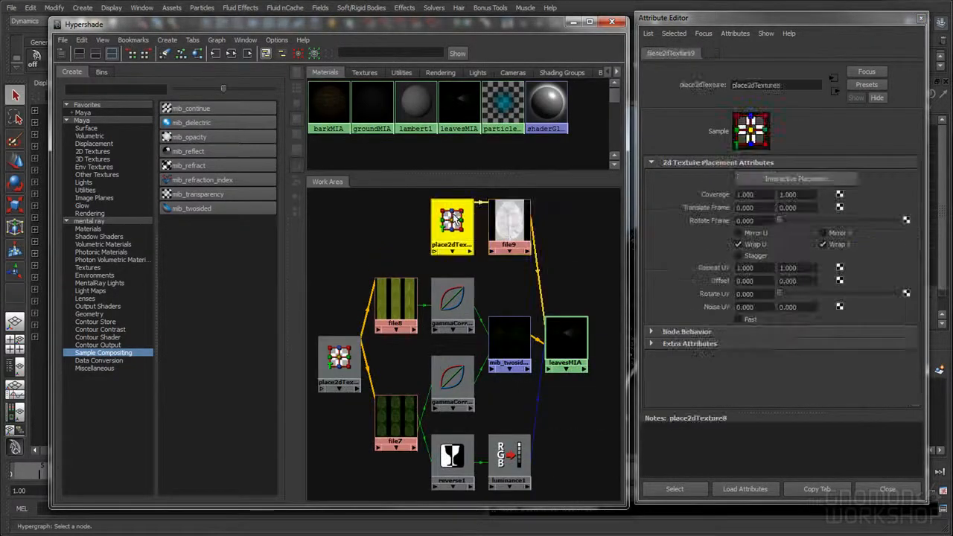
{"action": "key", "text": "Delete"}
{"action": "middle_click_drag", "start_coordinate": [344, 365], "coordinate": [510, 236]}
{"action": "left_click", "coordinate": [539, 248]}
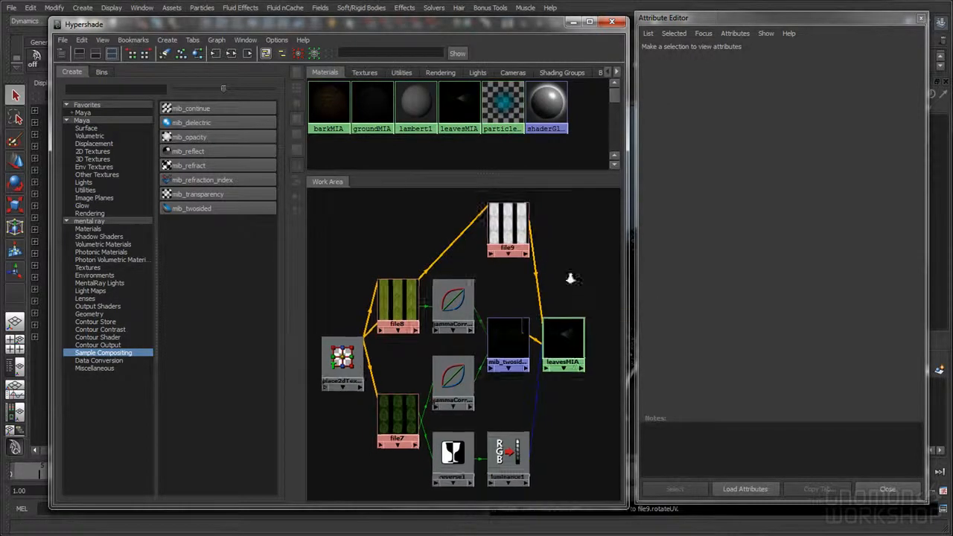
- Set the Filter of the specular file texture file9 to 0.1
{"action": "scroll", "coordinate": [764, 347], "scroll_direction": "down", "scroll_amount": 5}
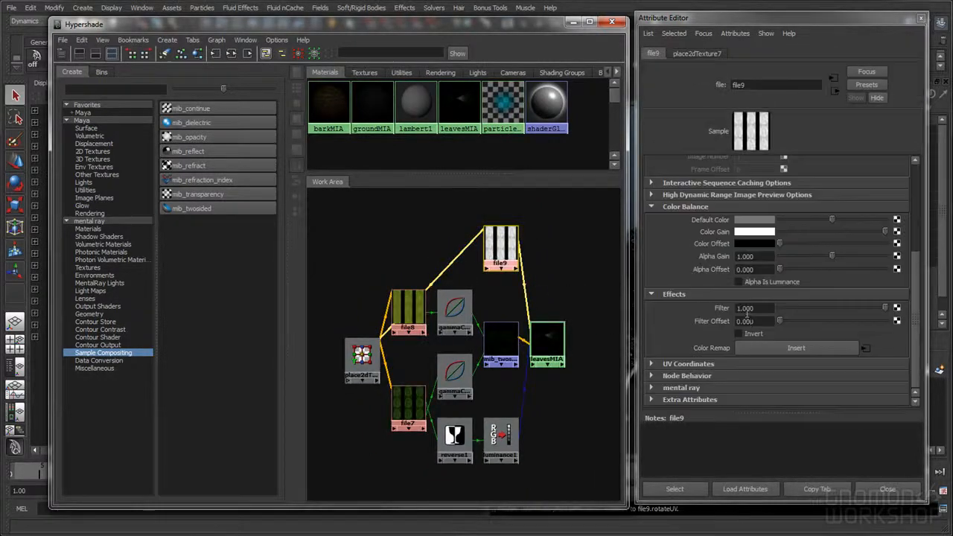
{"action": "left_click", "coordinate": [748, 308]}
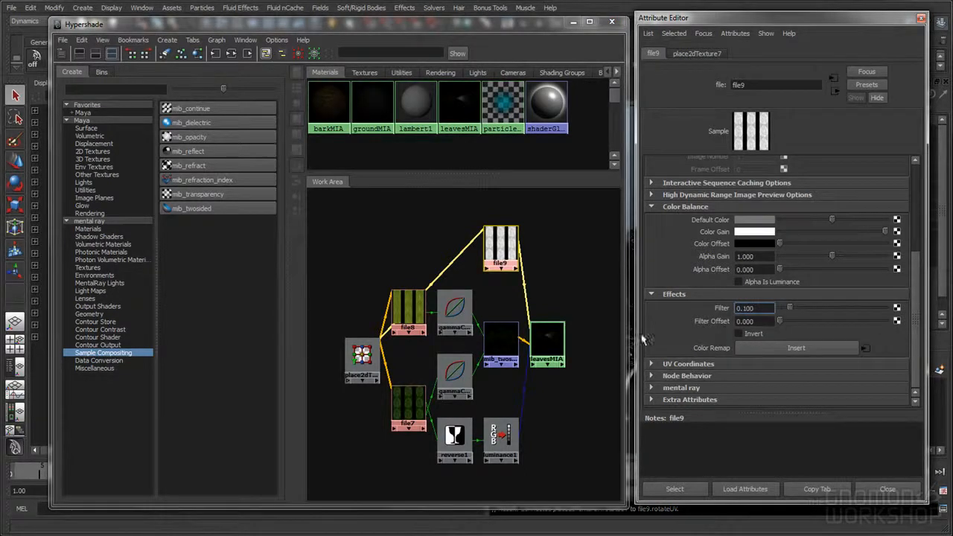
- Map a new File texture to the Standard Bump of the leavesMIA material
{"action": "left_click", "coordinate": [549, 331]}
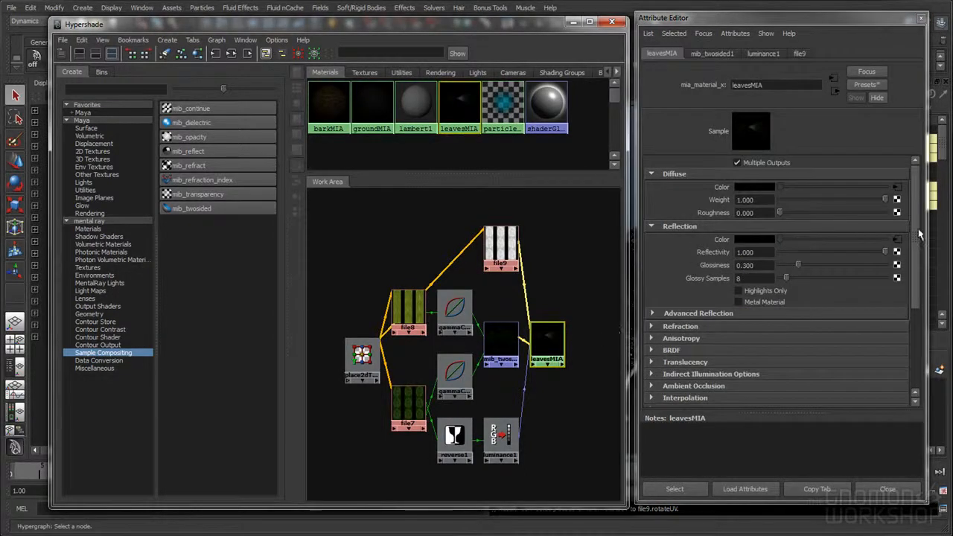
{"action": "scroll", "coordinate": [919, 235], "scroll_direction": "down", "scroll_amount": 4}
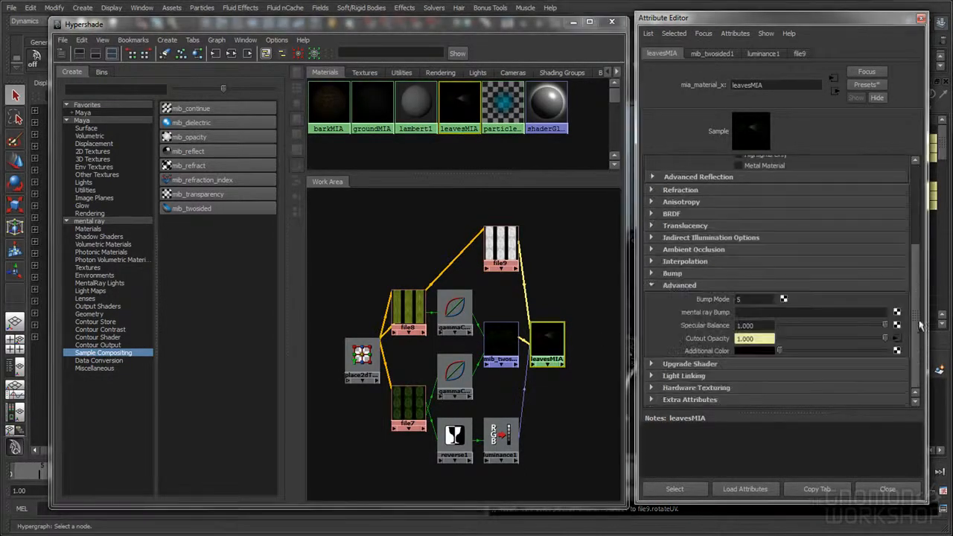
{"action": "left_click", "coordinate": [673, 274]}
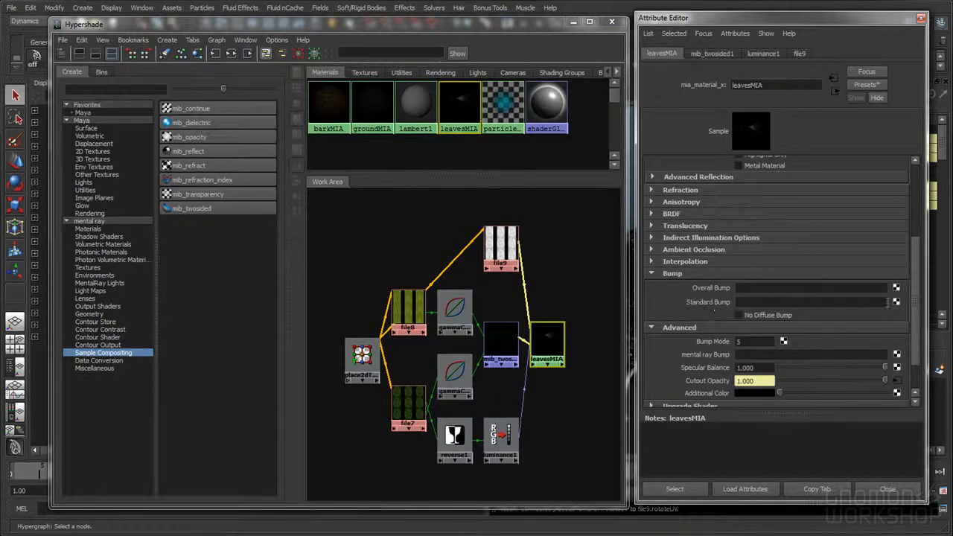
{"action": "left_click", "coordinate": [896, 302]}
{"action": "left_click", "coordinate": [421, 142]}
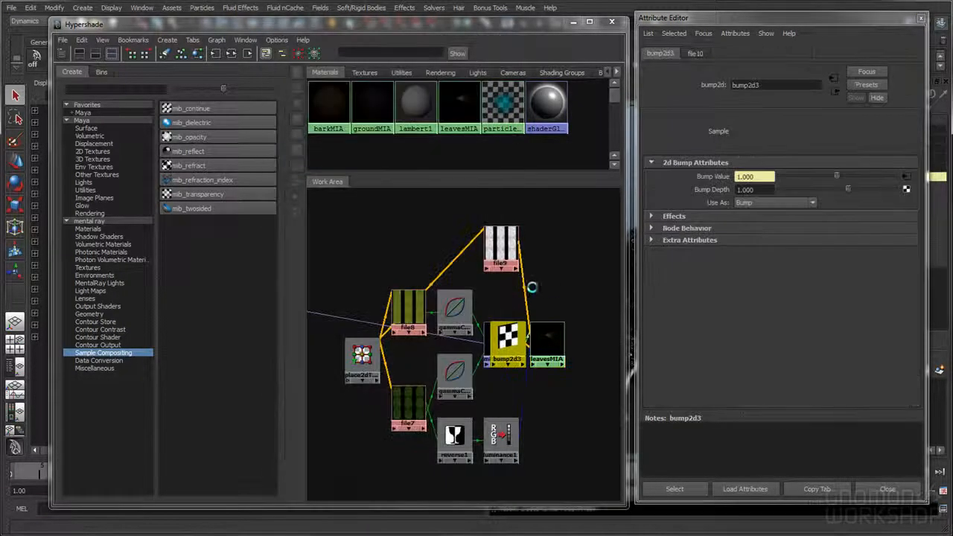
- Set the Bump Depth of the leaf material's new bump2d node to 0.05
{"action": "double_click", "coordinate": [761, 190]}
{"action": "type", "text": "2"}
{"action": "key", "text": "Return"}
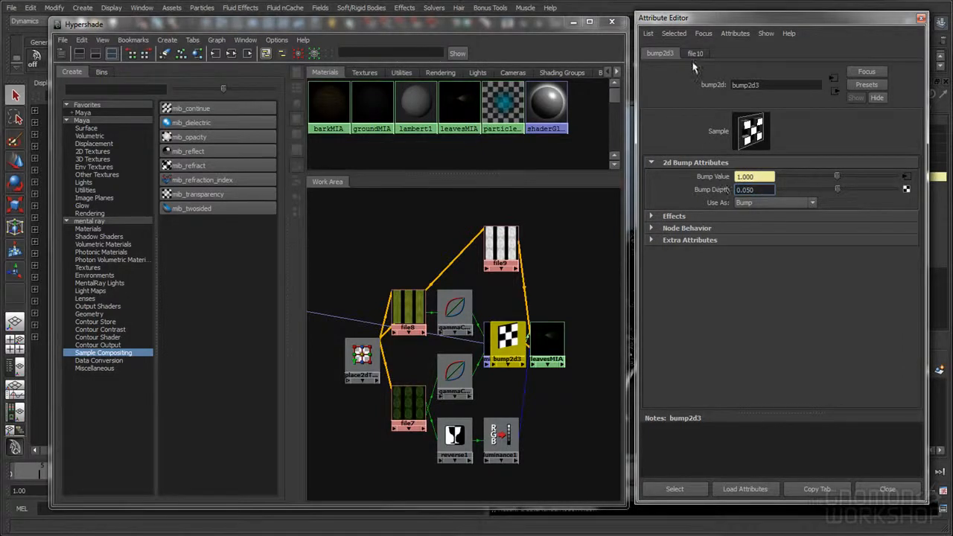
- Open the file attributes of the new texture feeding the leaf bump node
{"action": "left_click", "coordinate": [694, 53]}
{"action": "scroll", "coordinate": [908, 187], "scroll_direction": "up", "scroll_amount": 4}
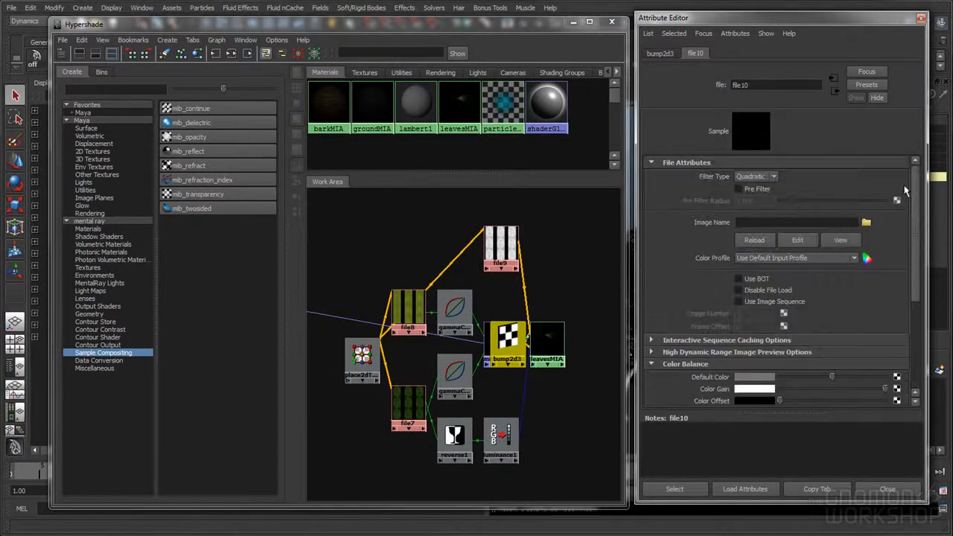
- Load birchLeaf_frontBump.tif into the leaf bump's file texture and regraph the leavesMIA shading network
{"action": "left_click", "coordinate": [866, 224]}
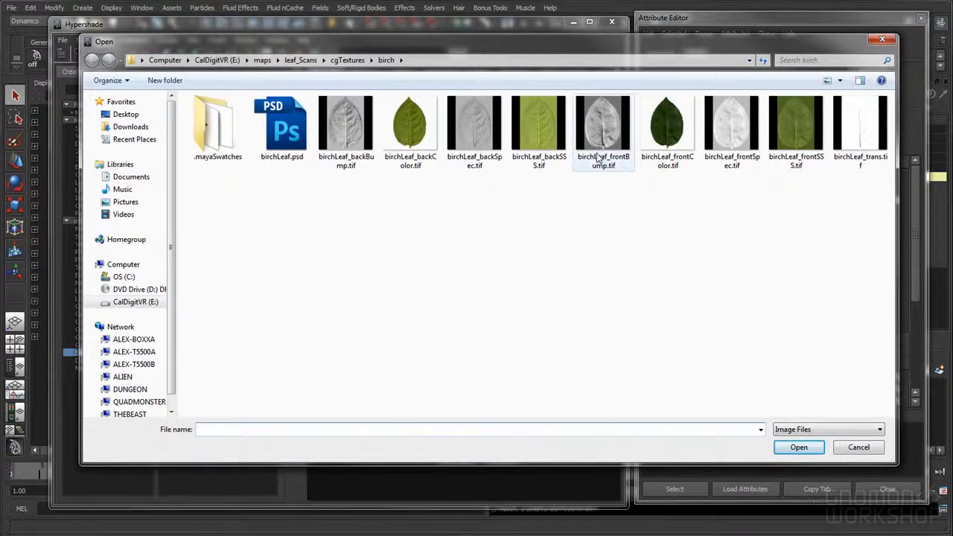
{"action": "double_click", "coordinate": [602, 127]}
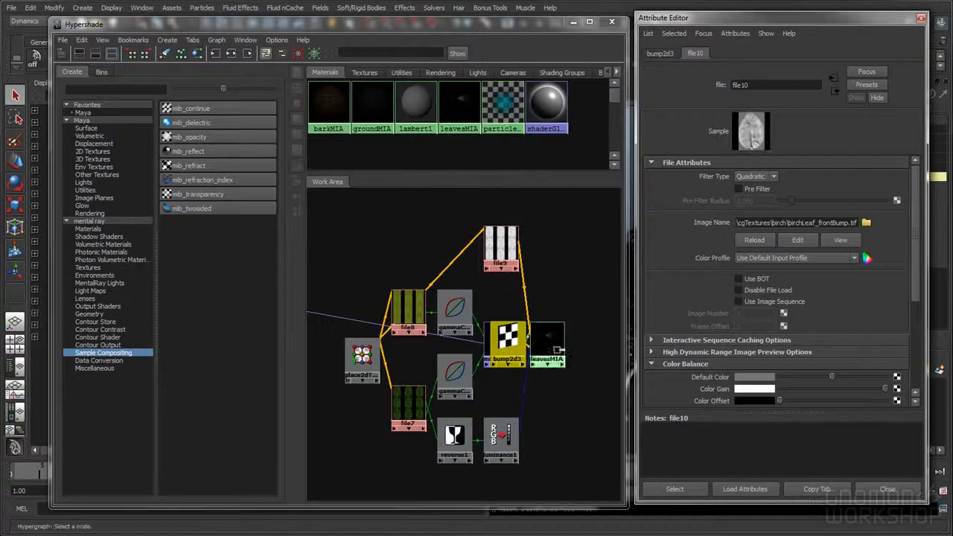
{"action": "right_click", "coordinate": [552, 343]}
{"action": "left_click", "coordinate": [552, 372]}
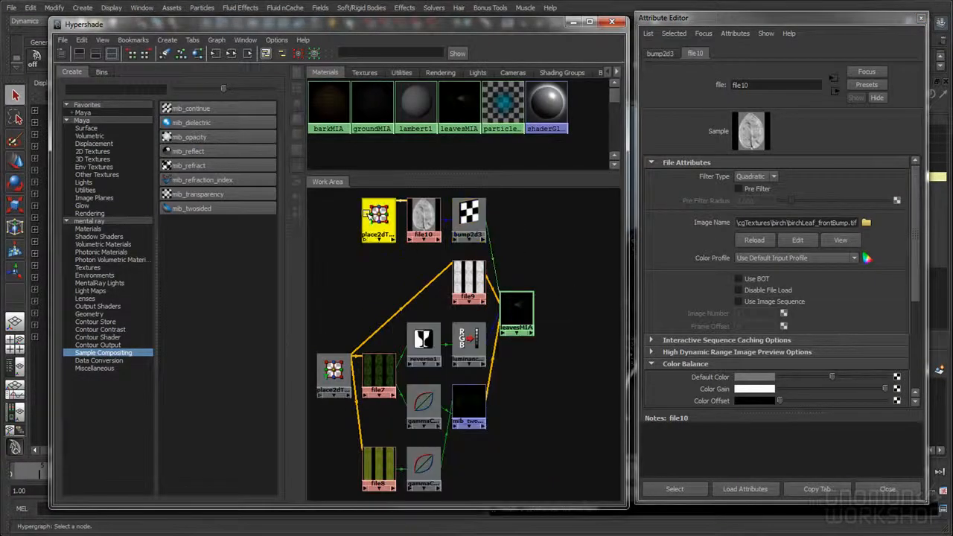
- Delete the bump texture's own placement node and connect the shared place2dTexture7 placement to file10
{"action": "left_click", "coordinate": [369, 215]}
{"action": "key", "text": "Delete"}
{"action": "middle_click_drag", "start_coordinate": [335, 371], "coordinate": [420, 221]}
{"action": "left_click", "coordinate": [439, 238]}
{"action": "middle_click_drag", "start_coordinate": [378, 297], "coordinate": [419, 295], "text": "alt"}
{"action": "left_click_drag", "start_coordinate": [383, 359], "coordinate": [368, 355]}
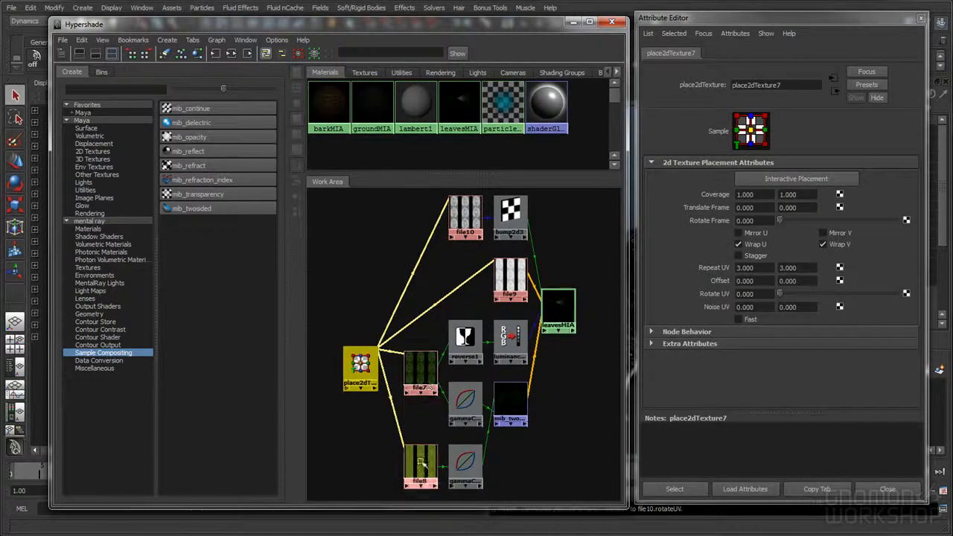
{"action": "mouse_move", "coordinate": [423, 315]}
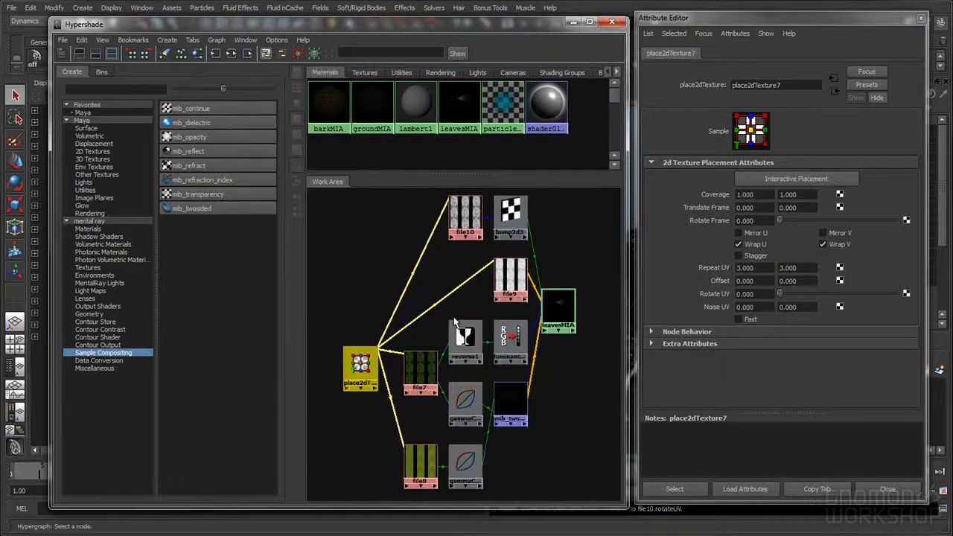
{"action": "middle_click_drag", "start_coordinate": [431, 310], "coordinate": [423, 307], "text": "alt"}
{"action": "mouse_move", "coordinate": [423, 307]}
{"action": "right_mouse_down", "text": "alt"}
{"action": "mouse_move", "coordinate": [407, 302]}
{"action": "mouse_move", "coordinate": [421, 307]}
{"action": "right_mouse_up", "text": "alt"}
{"action": "middle_click_drag", "start_coordinate": [421, 307], "coordinate": [413, 302], "text": "alt"}
{"action": "right_click_drag", "start_coordinate": [413, 302], "coordinate": [406, 301], "text": "alt"}
{"action": "middle_click_drag", "start_coordinate": [410, 299], "coordinate": [416, 297], "text": "alt"}
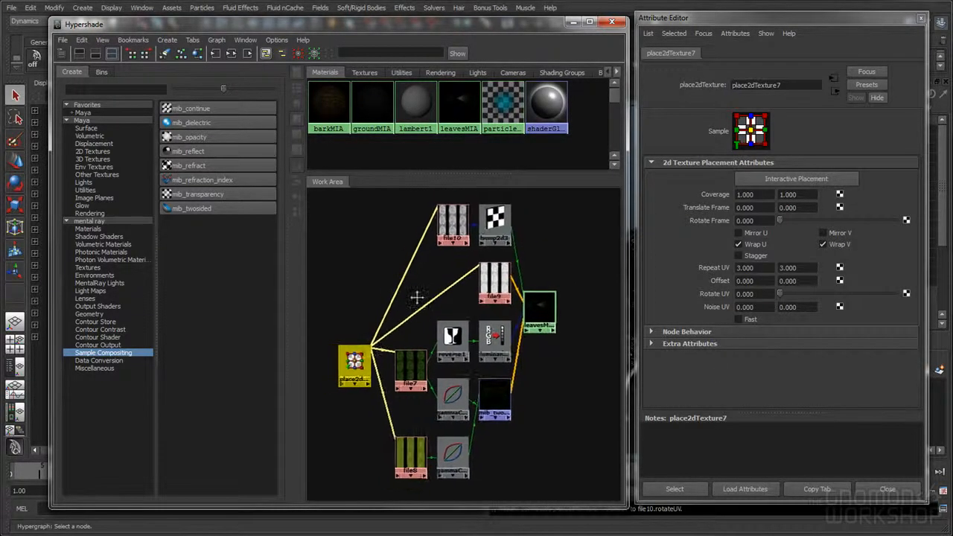
{"action": "left_click", "coordinate": [512, 401]}
{"action": "mouse_move", "coordinate": [514, 398]}
{"action": "left_mouse_down"}
{"action": "mouse_move", "coordinate": [512, 426]}
{"action": "mouse_move", "coordinate": [509, 403]}
{"action": "left_mouse_up"}
{"action": "middle_click_drag", "start_coordinate": [567, 385], "coordinate": [567, 378], "text": "alt"}
- Check the bump2d3 and file10 bump attributes and set file10's Filter to 0.5
{"action": "left_click", "coordinate": [505, 216]}
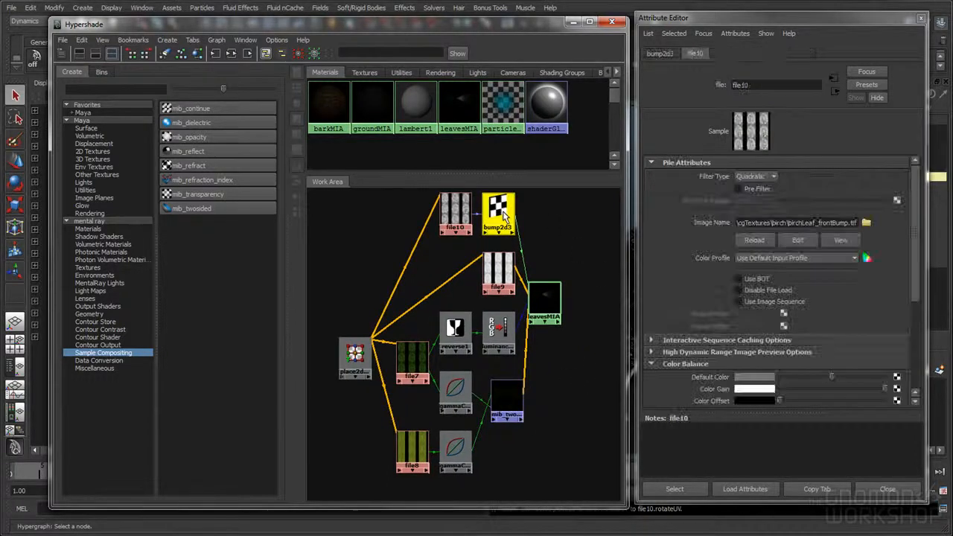
{"action": "scroll", "coordinate": [777, 294], "scroll_direction": "down", "scroll_amount": 4}
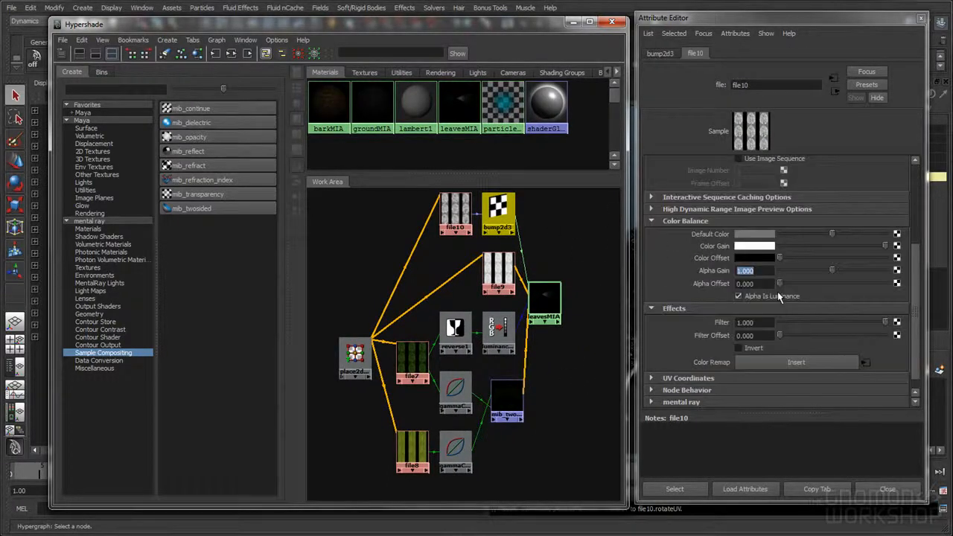
{"action": "scroll", "coordinate": [774, 291], "scroll_direction": "up", "scroll_amount": 4}
{"action": "left_click", "coordinate": [659, 53]}
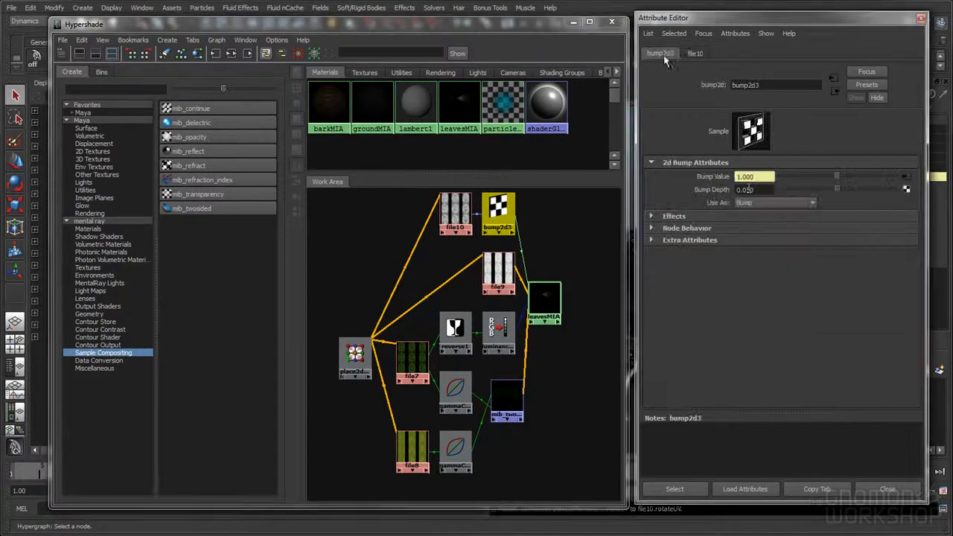
{"action": "left_click", "coordinate": [469, 214]}
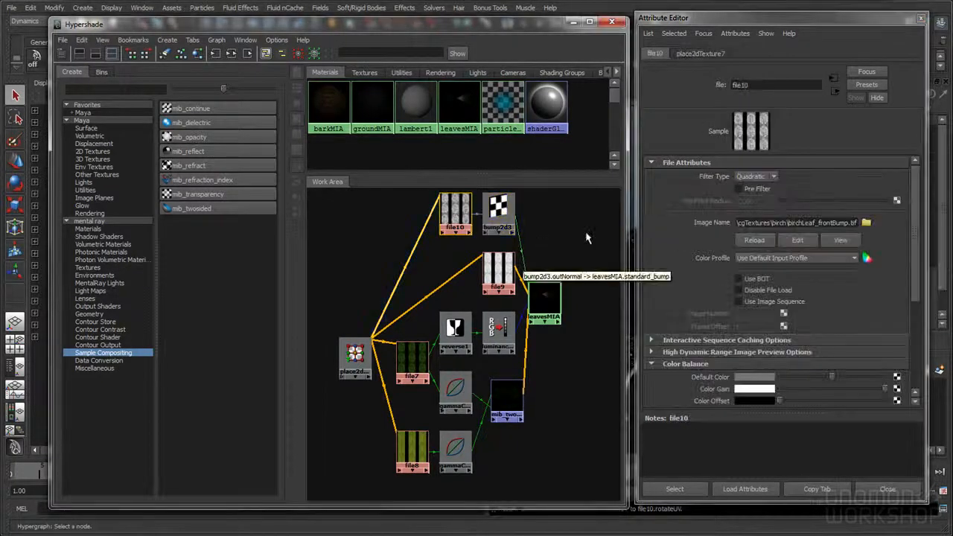
{"action": "scroll", "coordinate": [683, 265], "scroll_direction": "down", "scroll_amount": 3}
{"action": "double_click", "coordinate": [759, 307]}
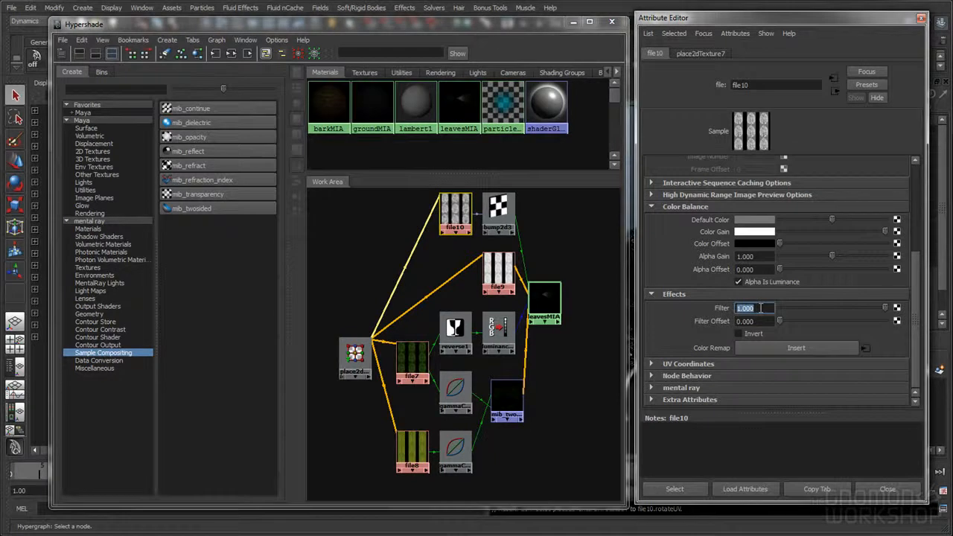
{"action": "right_click", "coordinate": [760, 308]}
{"action": "left_click", "coordinate": [756, 321]}
{"action": "left_click", "coordinate": [757, 307]}
{"action": "left_click", "coordinate": [765, 309]}
- Map a new file texture to the Refraction Color of the leavesMIA material
{"action": "left_click", "coordinate": [544, 301]}
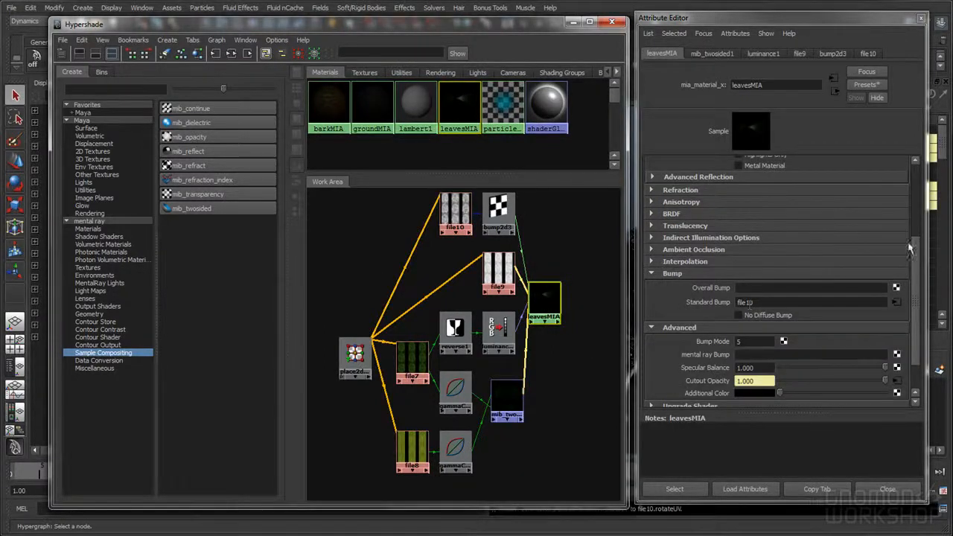
{"action": "scroll", "coordinate": [893, 238], "scroll_direction": "up", "scroll_amount": 3}
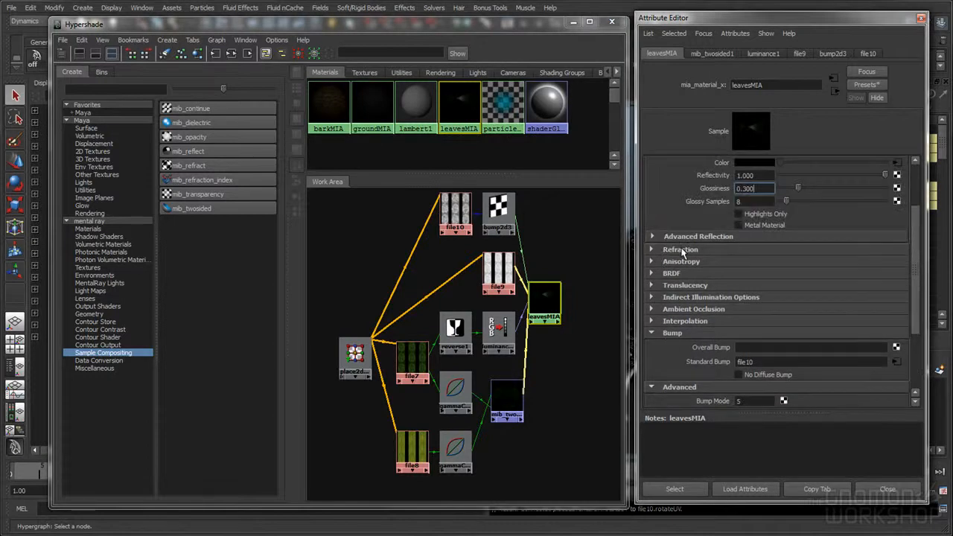
{"action": "left_click", "coordinate": [679, 250]}
{"action": "left_click_drag", "start_coordinate": [912, 250], "coordinate": [914, 263]}
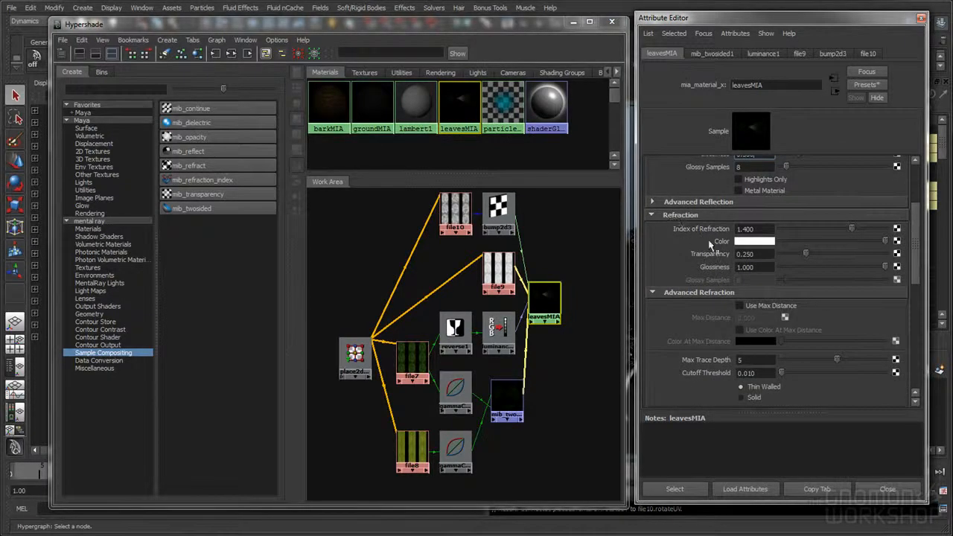
{"action": "left_click", "coordinate": [898, 244]}
{"action": "left_click", "coordinate": [440, 153]}
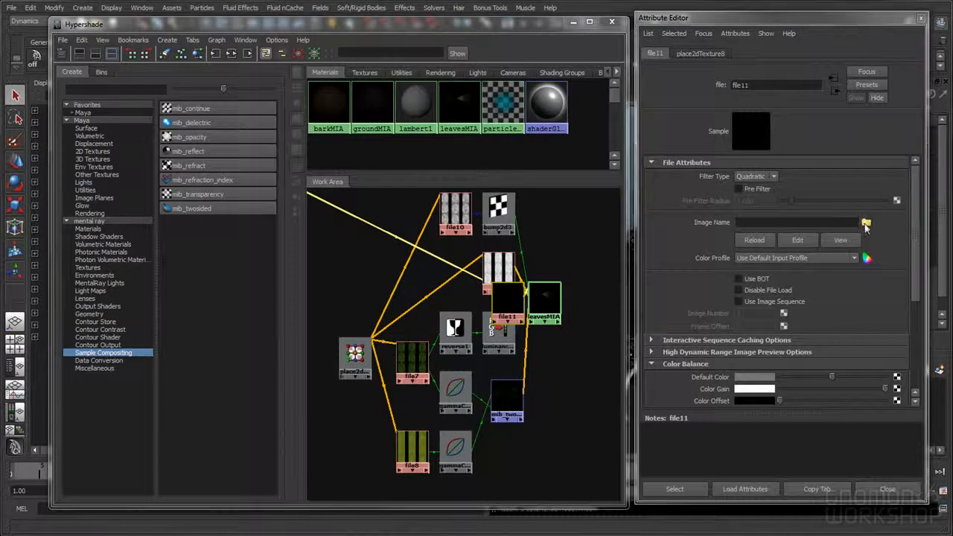
- Load birchLeaf_trans.tif into the new refraction colour texture and edit its Filter value
{"action": "left_click", "coordinate": [865, 222]}
{"action": "left_click", "coordinate": [866, 135]}
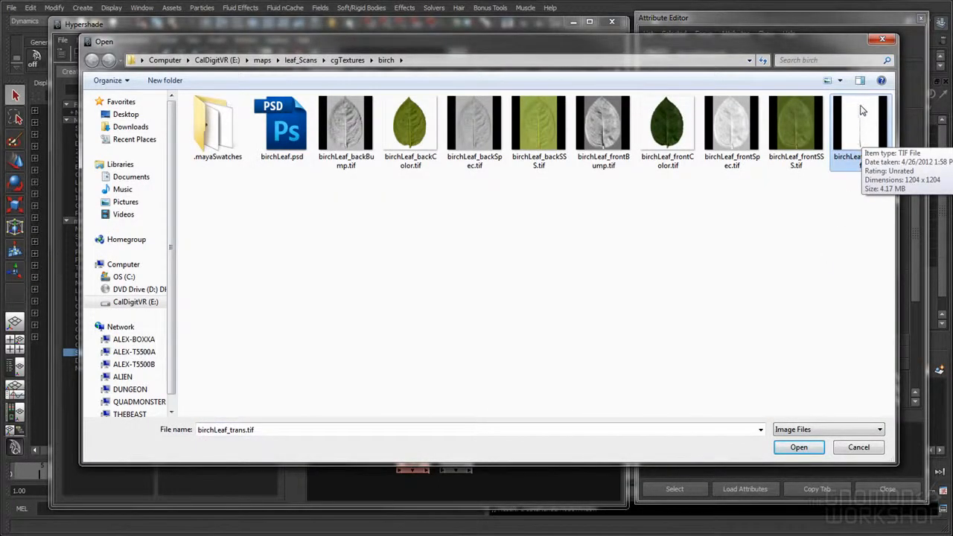
{"action": "double_click", "coordinate": [849, 136]}
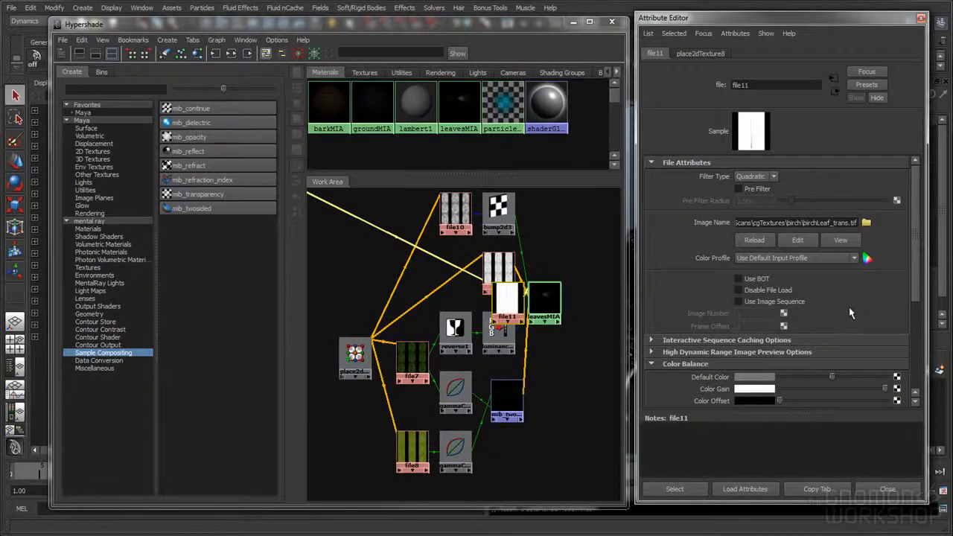
{"action": "scroll", "coordinate": [878, 313], "scroll_direction": "down", "scroll_amount": 5}
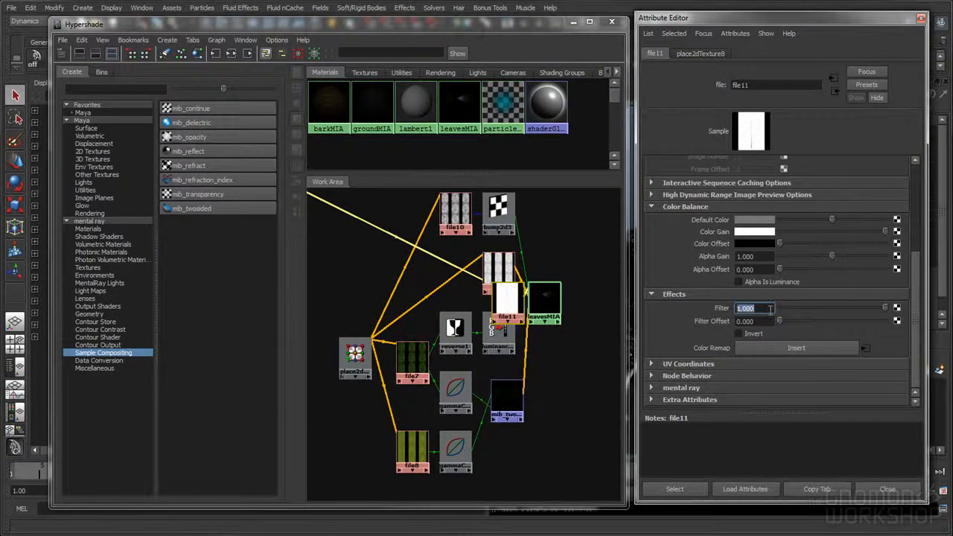
{"action": "key", "text": "Return"}
- Delete the refraction texture's own placement node, connect place2dTexture7 to file11 and regraph the leavesMIA network
{"action": "right_click_drag", "start_coordinate": [541, 304], "coordinate": [538, 312]}
{"action": "left_click", "coordinate": [406, 214]}
{"action": "key", "text": "Delete"}
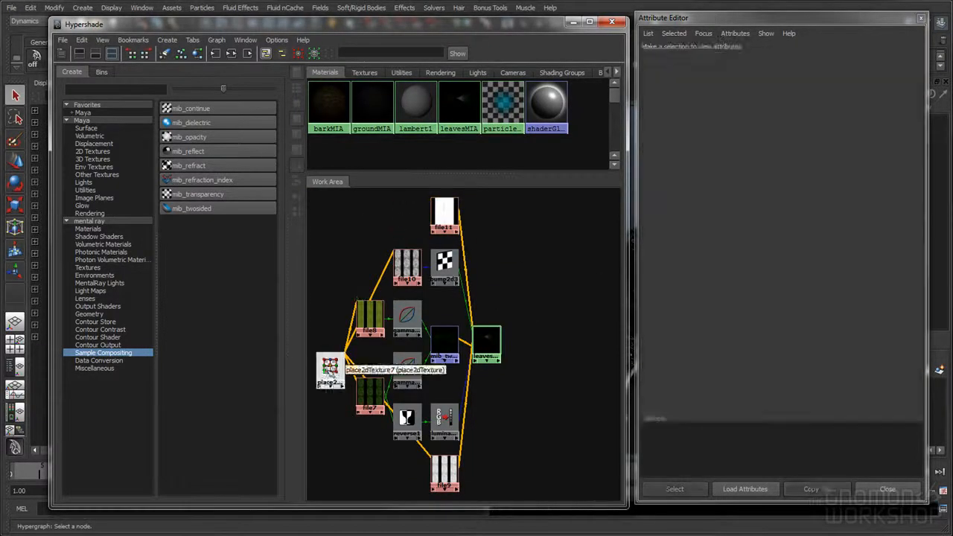
{"action": "middle_click_drag", "start_coordinate": [330, 366], "coordinate": [447, 217]}
{"action": "left_click", "coordinate": [477, 234]}
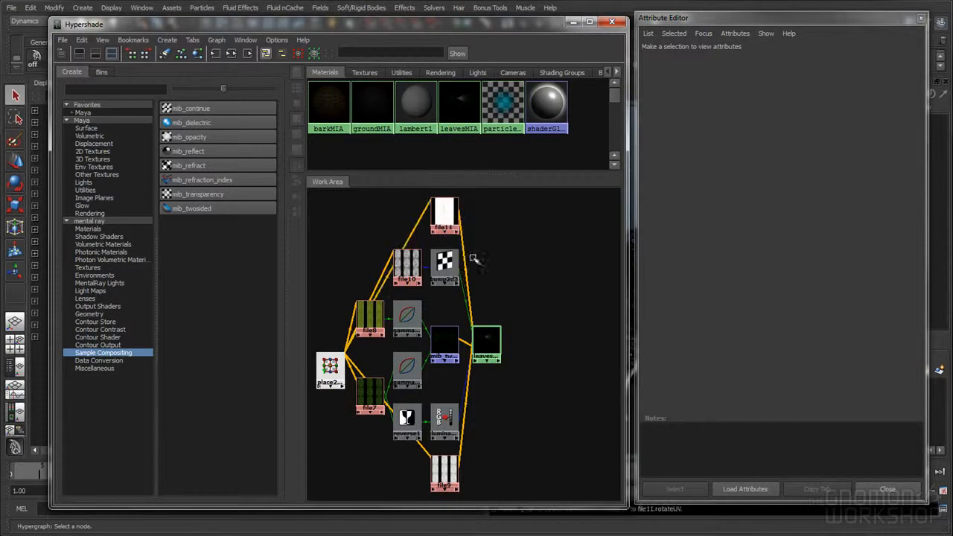
{"action": "middle_click_drag", "start_coordinate": [502, 295], "coordinate": [549, 276], "text": "alt"}
{"action": "right_click_drag", "start_coordinate": [540, 322], "coordinate": [540, 341]}
{"action": "middle_click_drag", "start_coordinate": [543, 331], "coordinate": [564, 322], "text": "alt"}
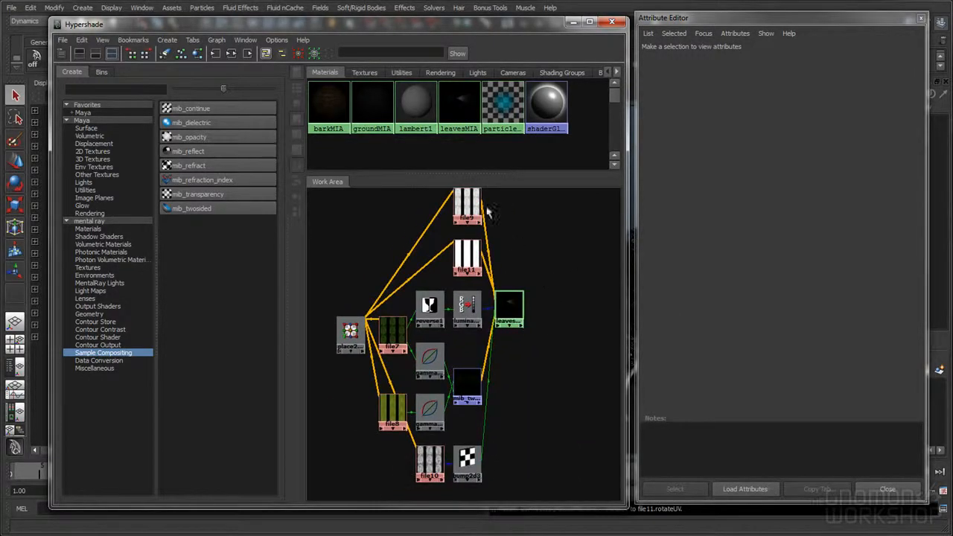
- Check the settings of the leaf network's file textures and its reverse, luminance and bump nodes
{"action": "left_click", "coordinate": [474, 206]}
{"action": "left_click", "coordinate": [476, 257]}
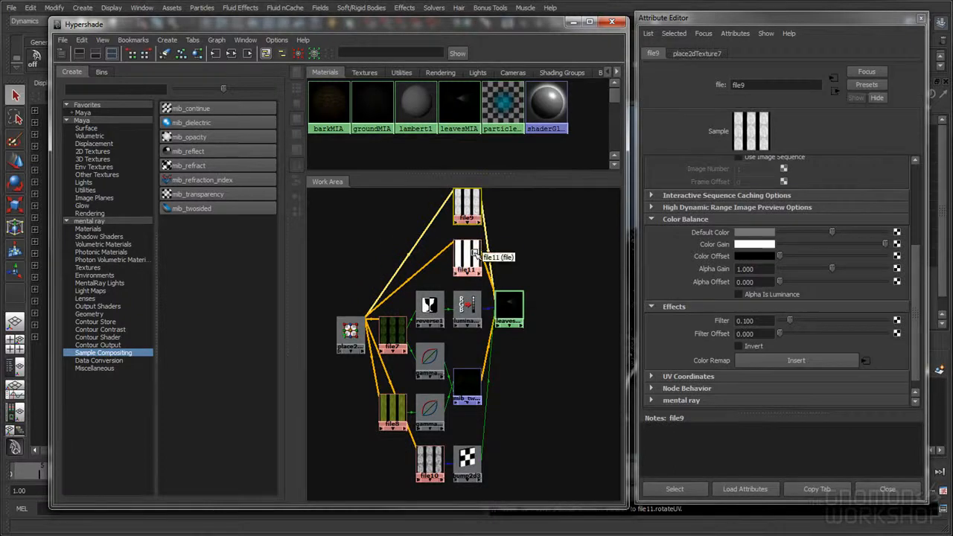
{"action": "left_click", "coordinate": [396, 331]}
{"action": "left_click", "coordinate": [398, 411]}
{"action": "left_click", "coordinate": [430, 305]}
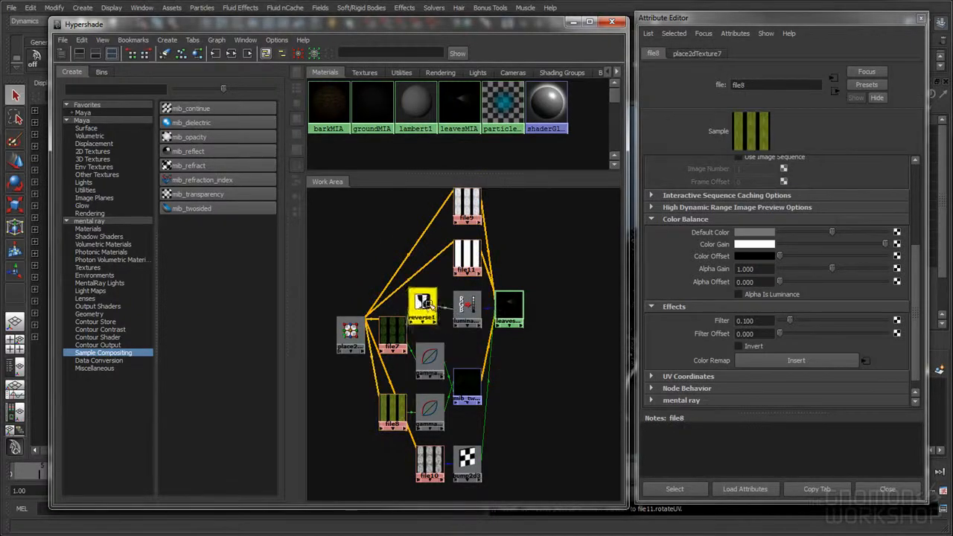
{"action": "left_click", "coordinate": [467, 305]}
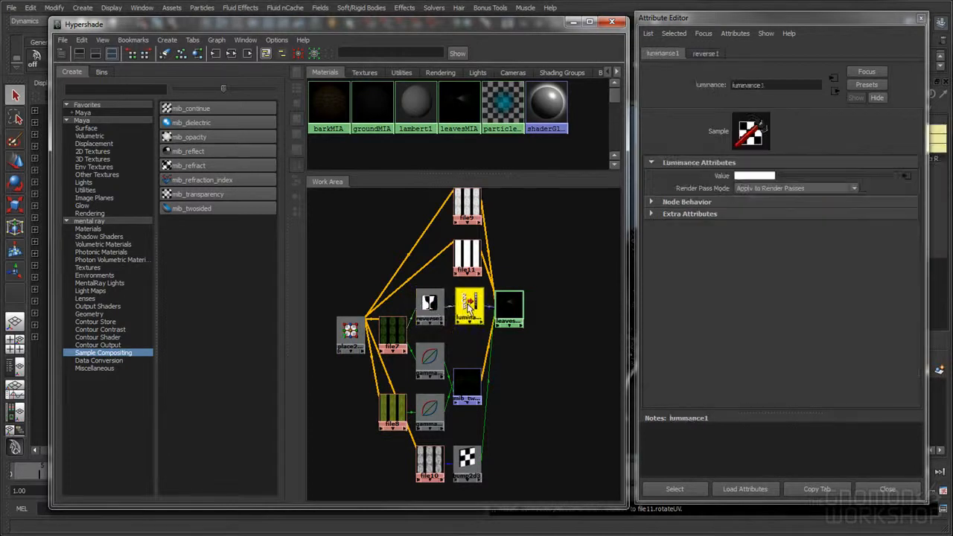
{"action": "left_click", "coordinate": [429, 467]}
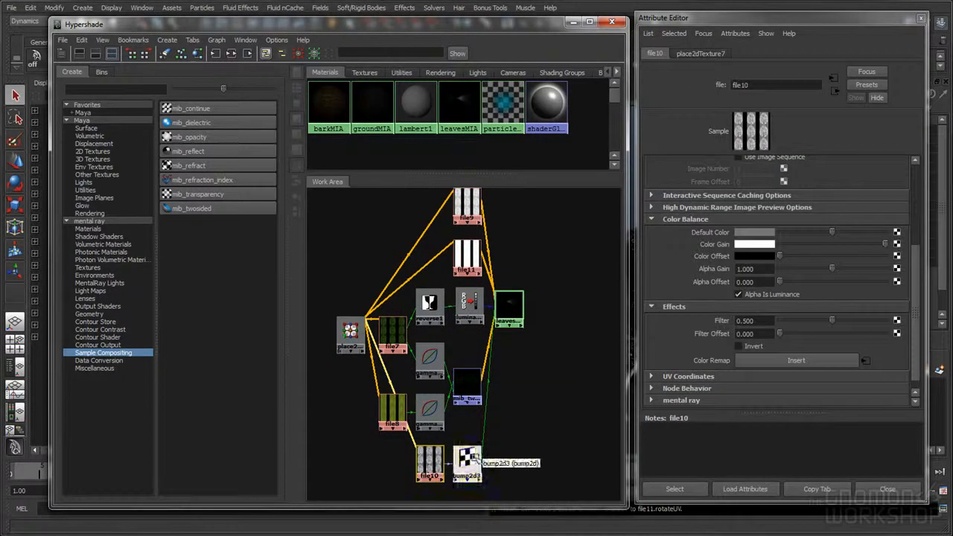
{"action": "left_click", "coordinate": [467, 458]}
{"action": "mouse_move", "coordinate": [563, 282]}
{"action": "right_mouse_down", "text": "alt"}
{"action": "mouse_move", "coordinate": [541, 265]}
{"action": "mouse_move", "coordinate": [550, 272]}
{"action": "right_mouse_up", "text": "alt"}
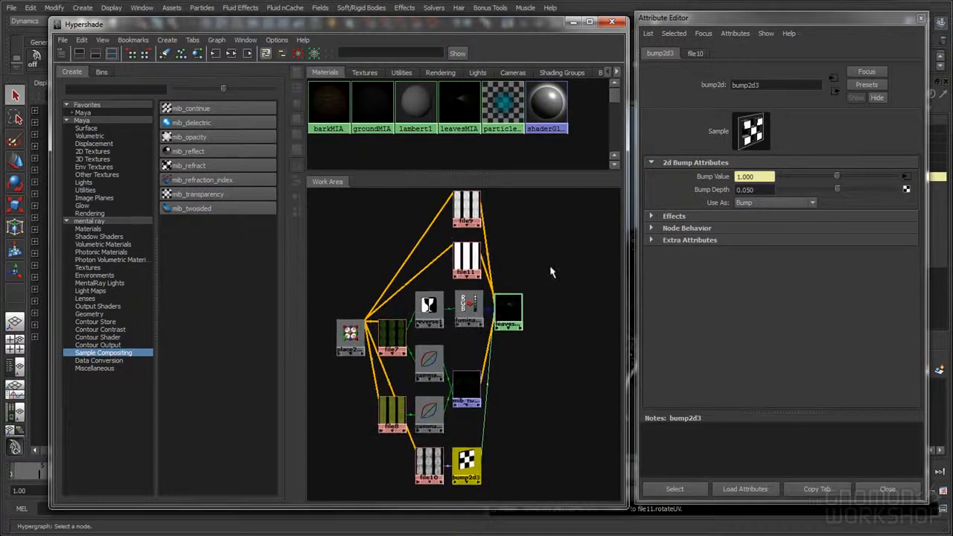
- Collapse the leavesMIA attribute sections and display only its Translucency settings
{"action": "left_click", "coordinate": [511, 311]}
{"action": "left_click", "coordinate": [689, 215]}
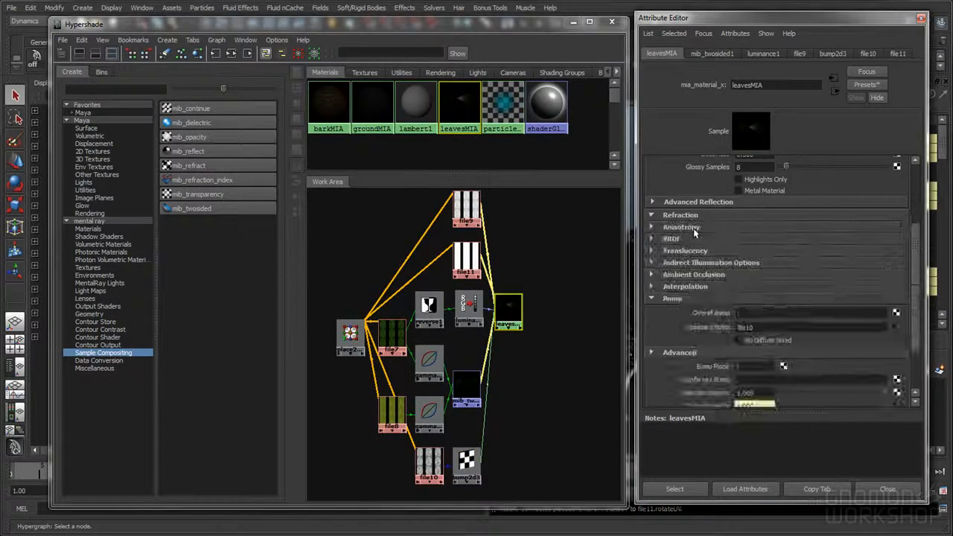
{"action": "left_click", "coordinate": [680, 227]}
{"action": "left_click", "coordinate": [674, 175]}
{"action": "left_click", "coordinate": [672, 281]}
{"action": "left_click", "coordinate": [672, 293]}
{"action": "left_click", "coordinate": [684, 233]}
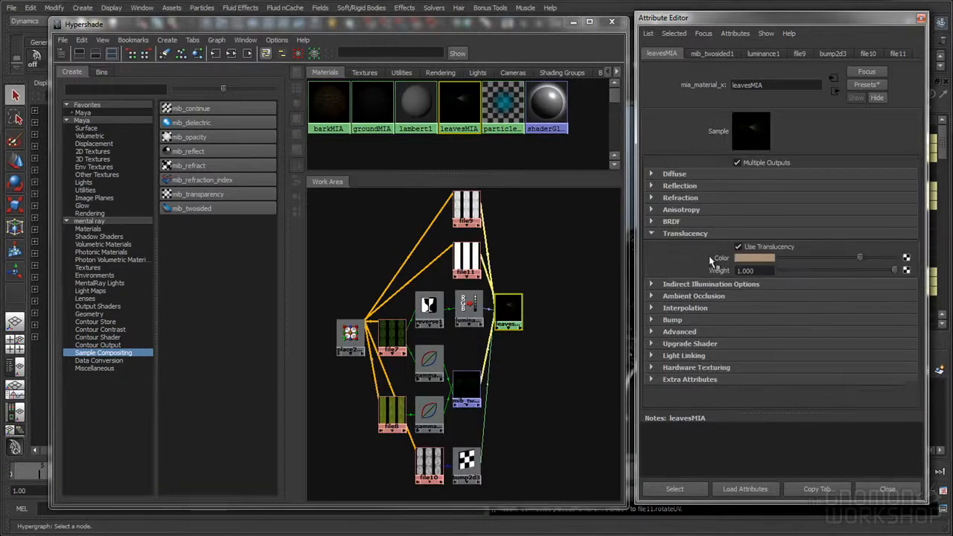
- Examine how file7 and file8 feed through their gamma correction nodes into mib_twosided1 in the shading network
{"action": "scroll", "coordinate": [537, 336], "scroll_direction": "down", "scroll_amount": 3}
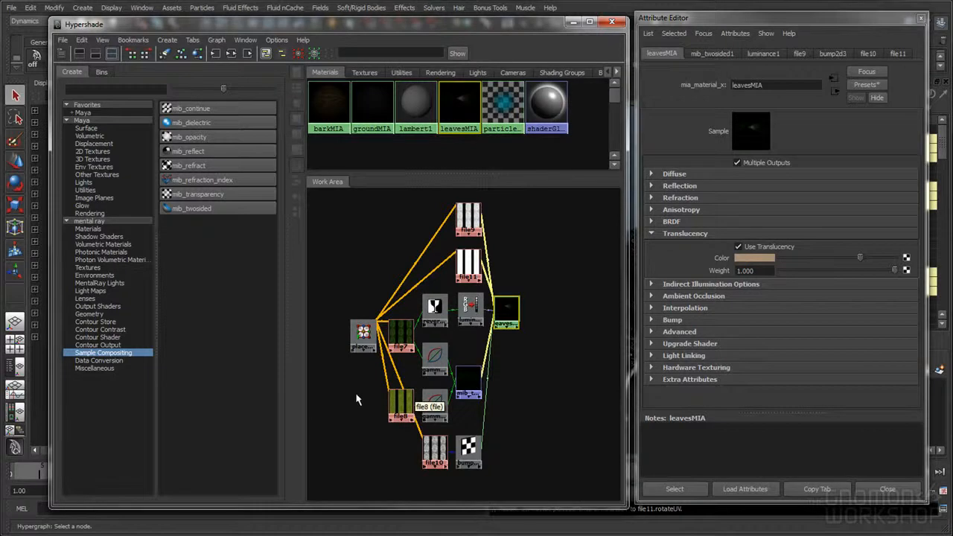
{"action": "scroll", "coordinate": [361, 400], "scroll_direction": "up", "scroll_amount": 4}
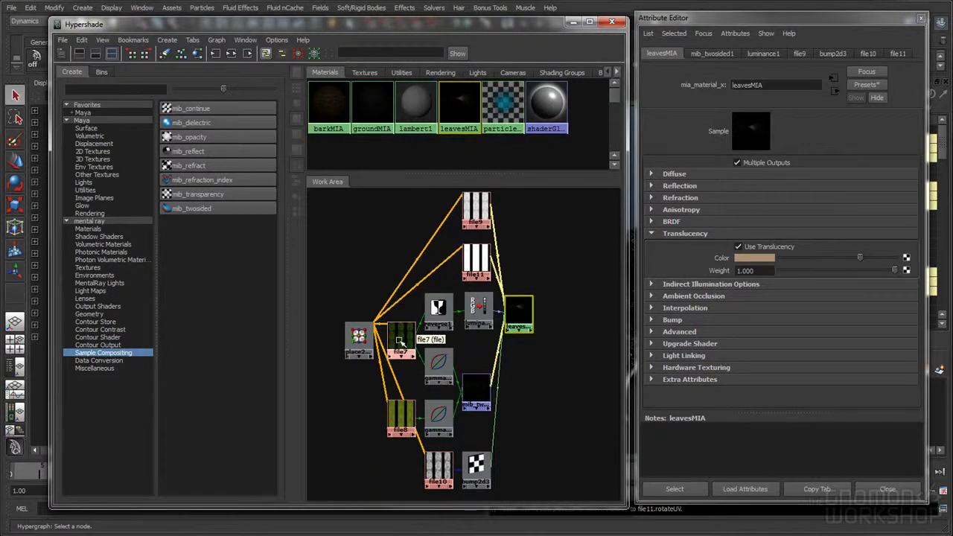
{"action": "scroll", "coordinate": [411, 356], "scroll_direction": "up", "scroll_amount": 5}
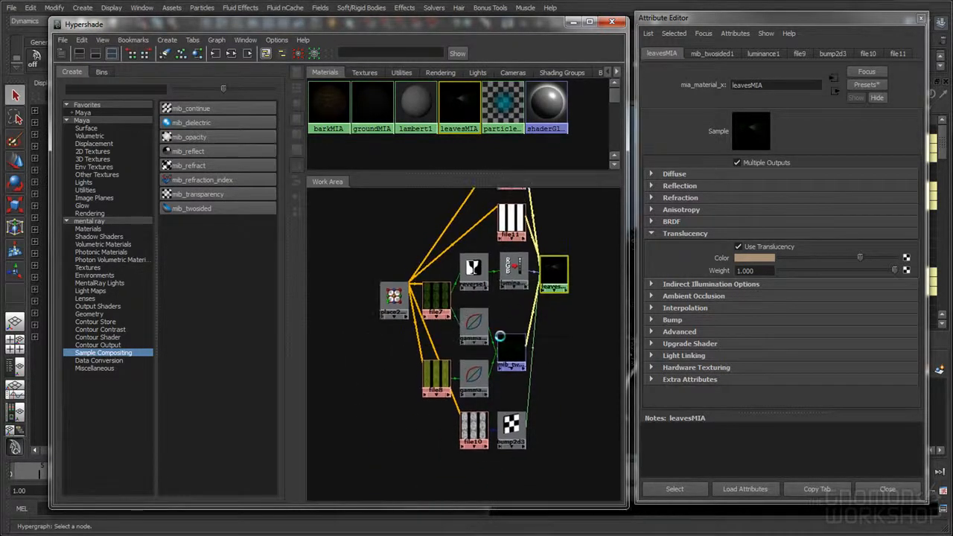
{"action": "scroll", "coordinate": [476, 305], "scroll_direction": "up", "scroll_amount": 1}
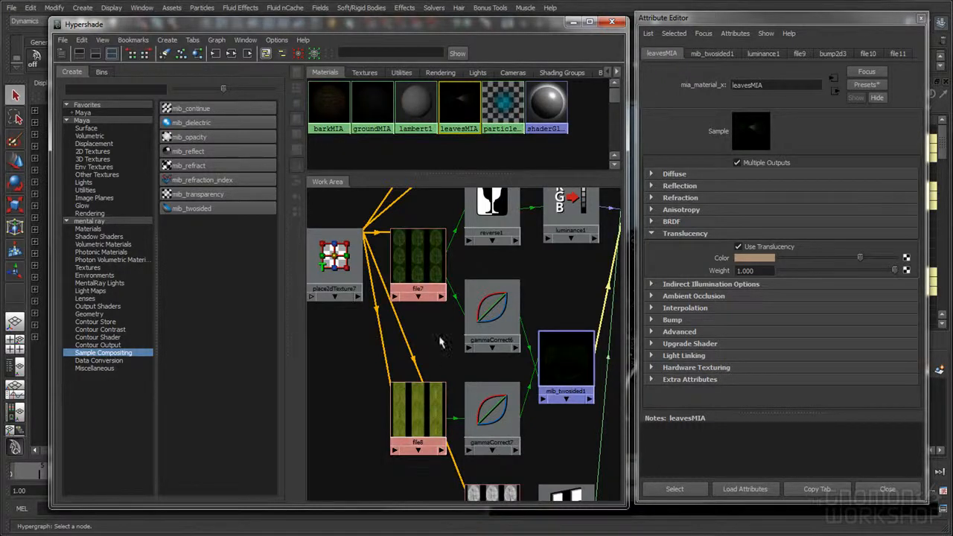
{"action": "scroll", "coordinate": [445, 350], "scroll_direction": "down", "scroll_amount": 1}
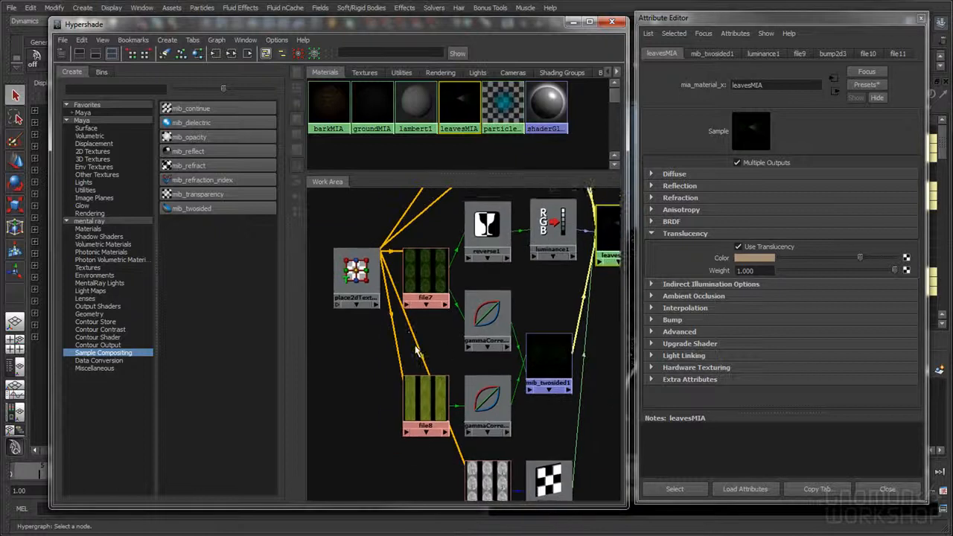
{"action": "scroll", "coordinate": [421, 399], "scroll_direction": "up", "scroll_amount": 1}
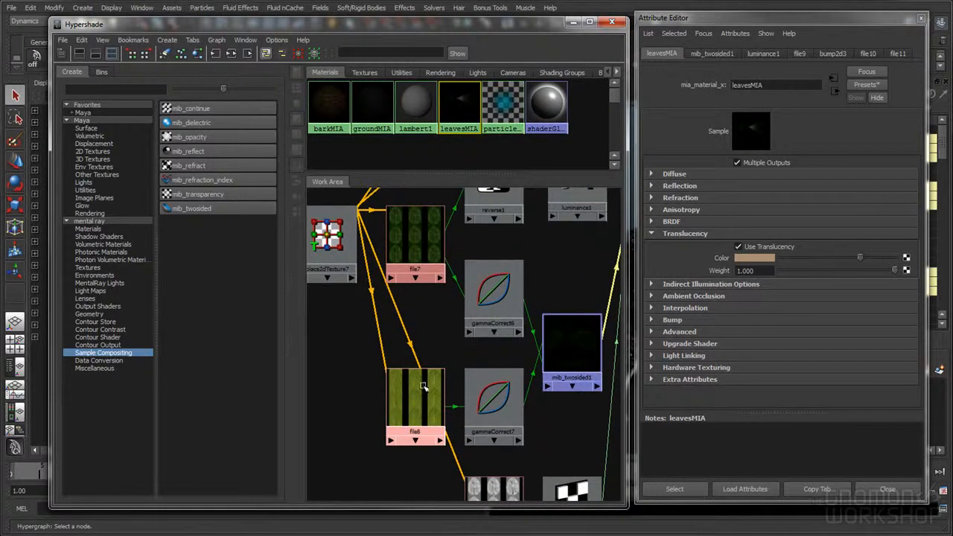
{"action": "mouse_move", "coordinate": [408, 399]}
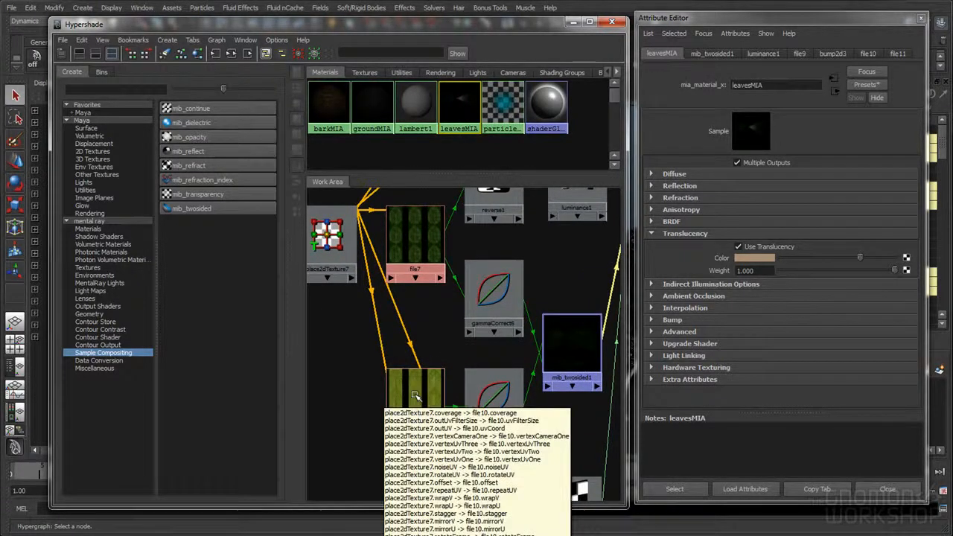
- Inspect file7 and gammaCorrect6 in the leaf network and trace how they lead towards leavesMIA
{"action": "scroll", "coordinate": [442, 374], "scroll_direction": "down", "scroll_amount": 1}
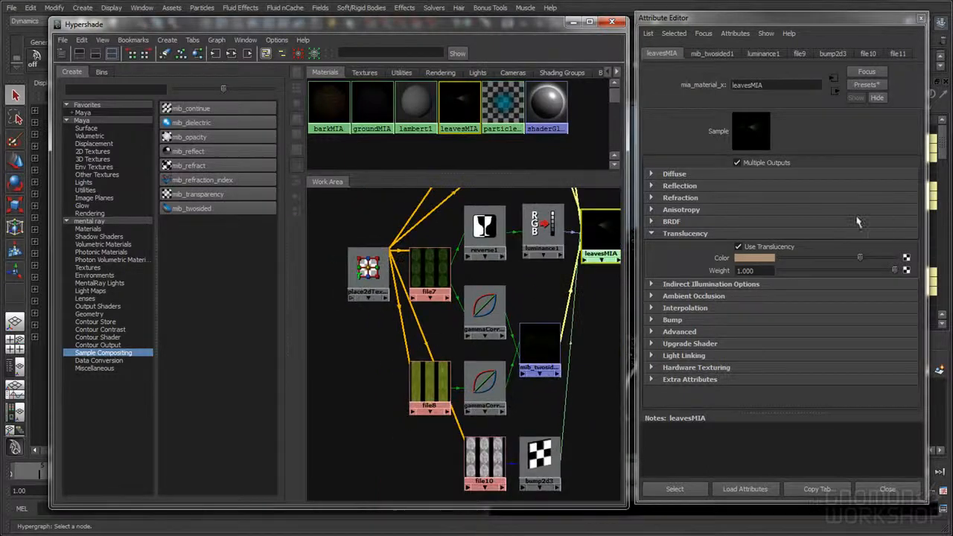
{"action": "right_click_drag", "start_coordinate": [537, 299], "coordinate": [500, 292], "text": "alt"}
{"action": "middle_click_drag", "start_coordinate": [499, 291], "coordinate": [511, 296], "text": "alt"}
{"action": "right_click_drag", "start_coordinate": [511, 296], "coordinate": [487, 296], "text": "alt"}
{"action": "middle_click_drag", "start_coordinate": [489, 295], "coordinate": [486, 303], "text": "alt"}
{"action": "right_click_drag", "start_coordinate": [486, 303], "coordinate": [495, 303], "text": "alt"}
{"action": "right_click_drag", "start_coordinate": [451, 360], "coordinate": [521, 339], "text": "alt"}
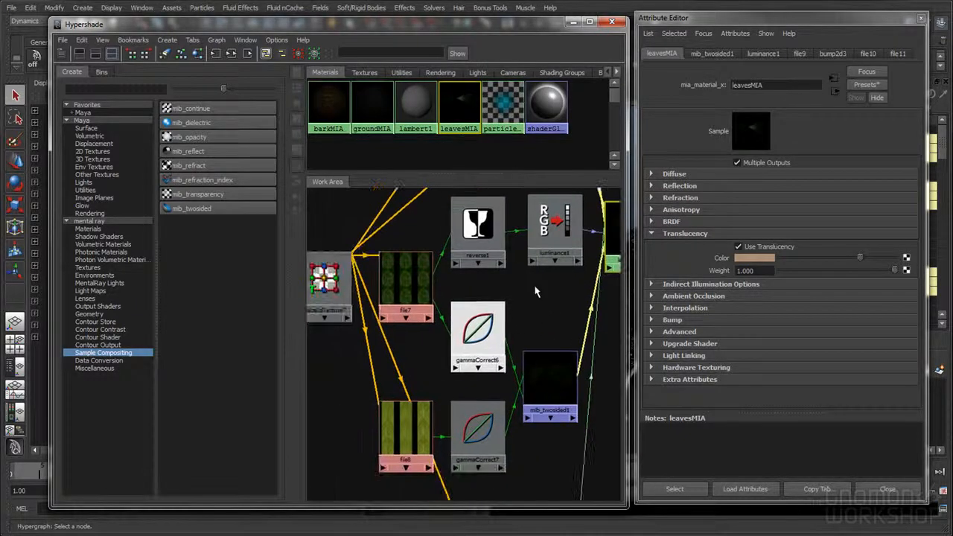
{"action": "left_click", "coordinate": [407, 283]}
{"action": "left_click", "coordinate": [471, 339]}
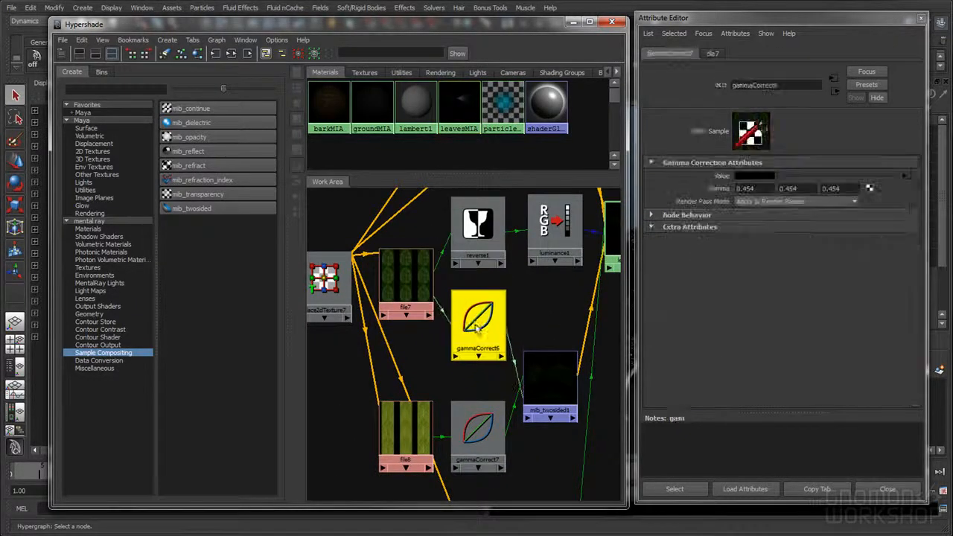
{"action": "right_click_drag", "start_coordinate": [554, 310], "coordinate": [451, 307], "text": "alt"}
{"action": "middle_click_drag", "start_coordinate": [506, 307], "coordinate": [485, 324], "text": "alt"}
{"action": "right_click_drag", "start_coordinate": [485, 323], "coordinate": [475, 331], "text": "alt"}
- Map leavesMIA's translucency colour with a Multiply Divide utility node and place that node just below the material
{"action": "left_click", "coordinate": [522, 303]}
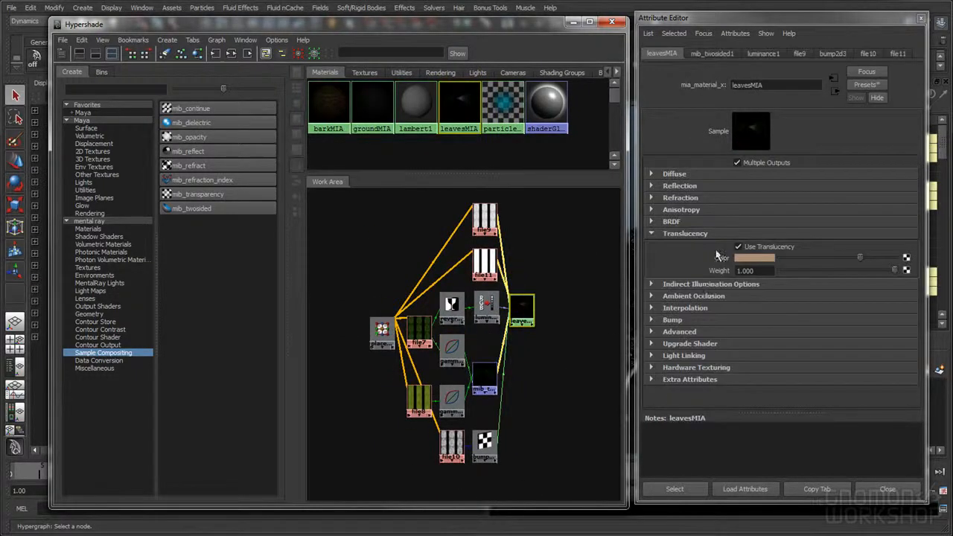
{"action": "left_click", "coordinate": [906, 258]}
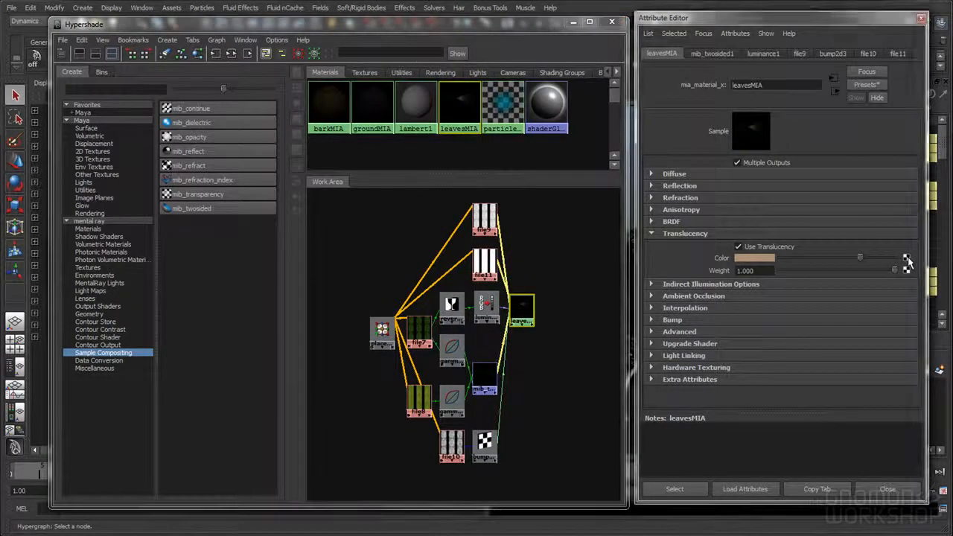
{"action": "left_click", "coordinate": [298, 176]}
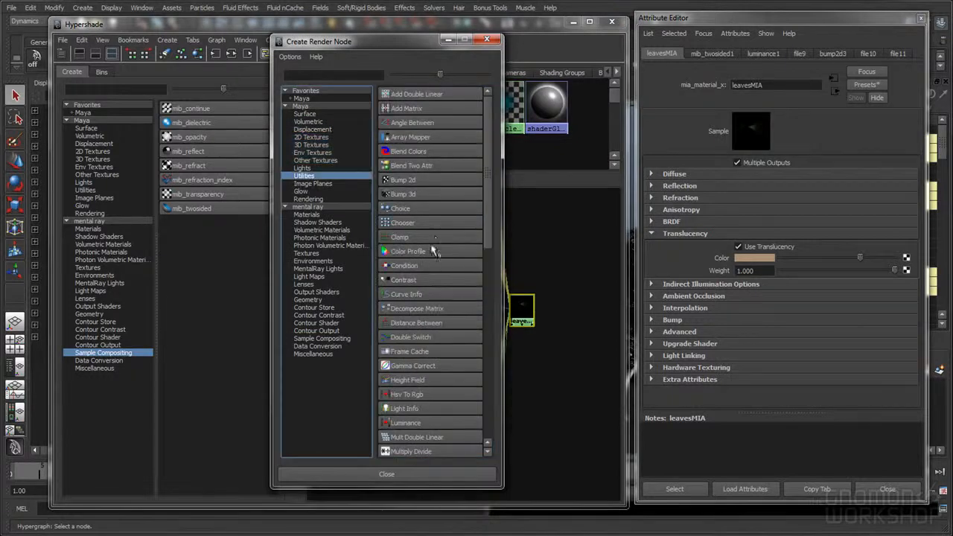
{"action": "scroll", "coordinate": [436, 246], "scroll_direction": "down", "scroll_amount": 2}
{"action": "left_click", "coordinate": [413, 323]}
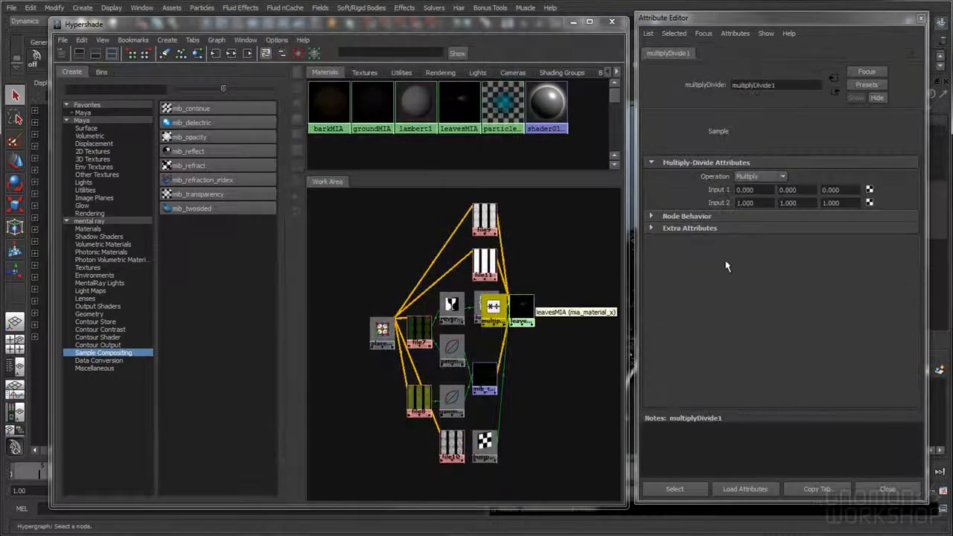
{"action": "left_click_drag", "start_coordinate": [493, 307], "coordinate": [550, 364]}
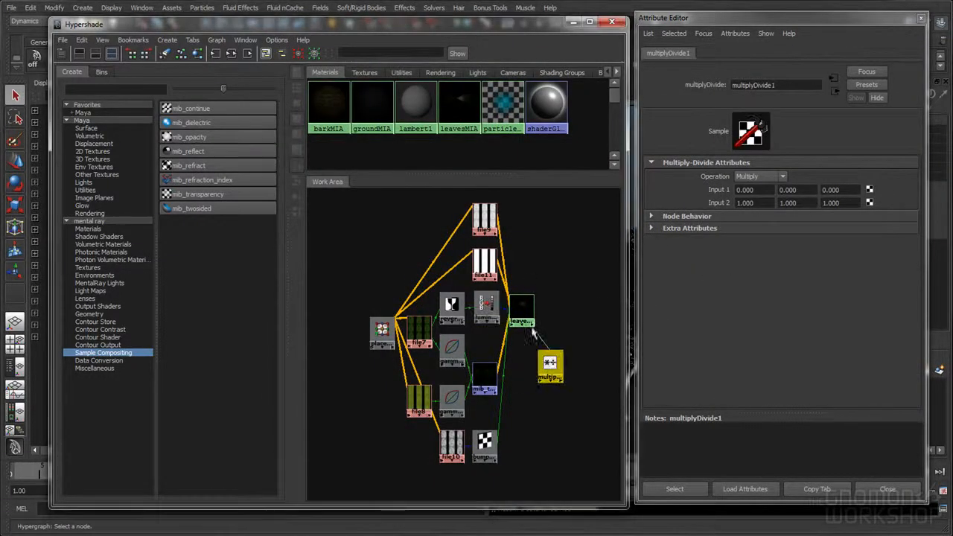
- Check leavesMIA's Transparency value in its Refraction settings
{"action": "left_click", "coordinate": [521, 309]}
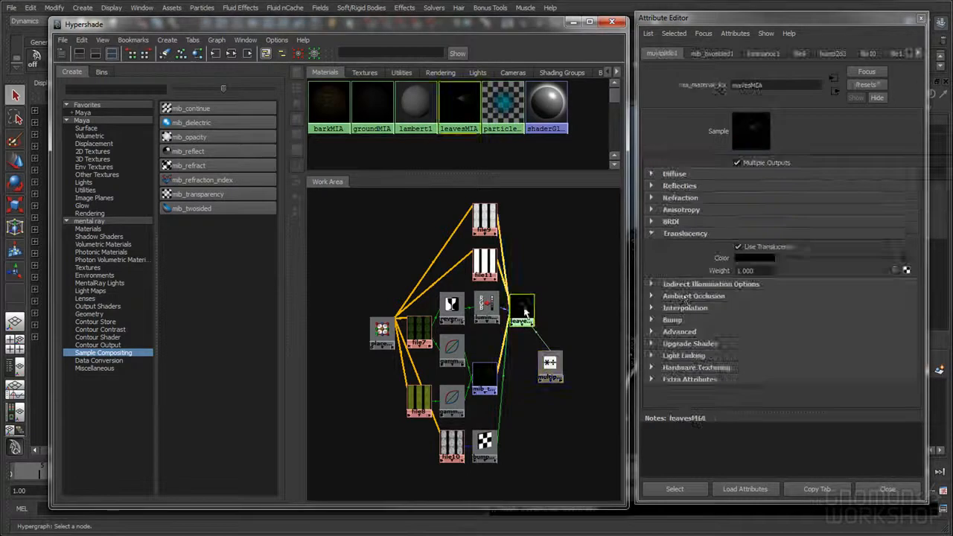
{"action": "left_click", "coordinate": [681, 233]}
{"action": "left_click", "coordinate": [680, 198]}
{"action": "left_click", "coordinate": [753, 237]}
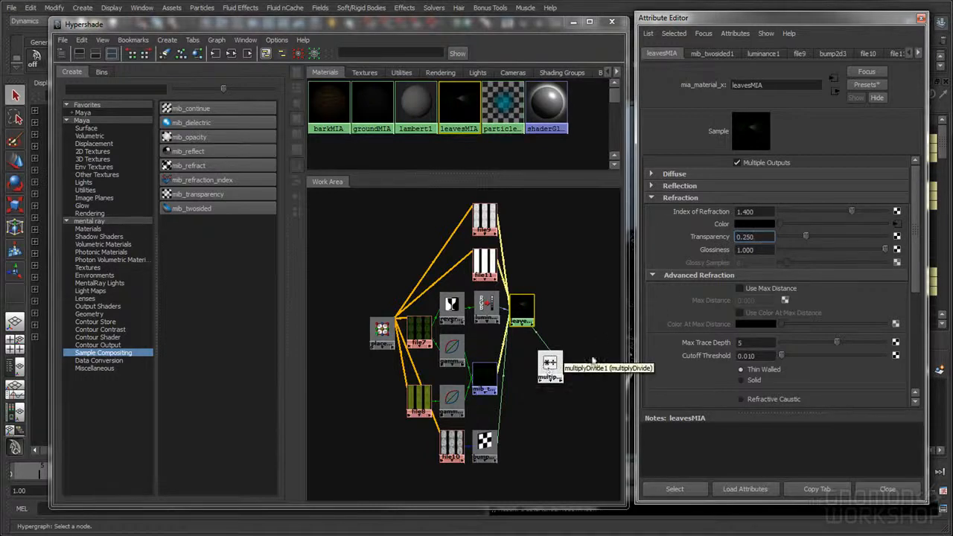
{"action": "left_click_drag", "start_coordinate": [757, 239], "coordinate": [714, 238]}
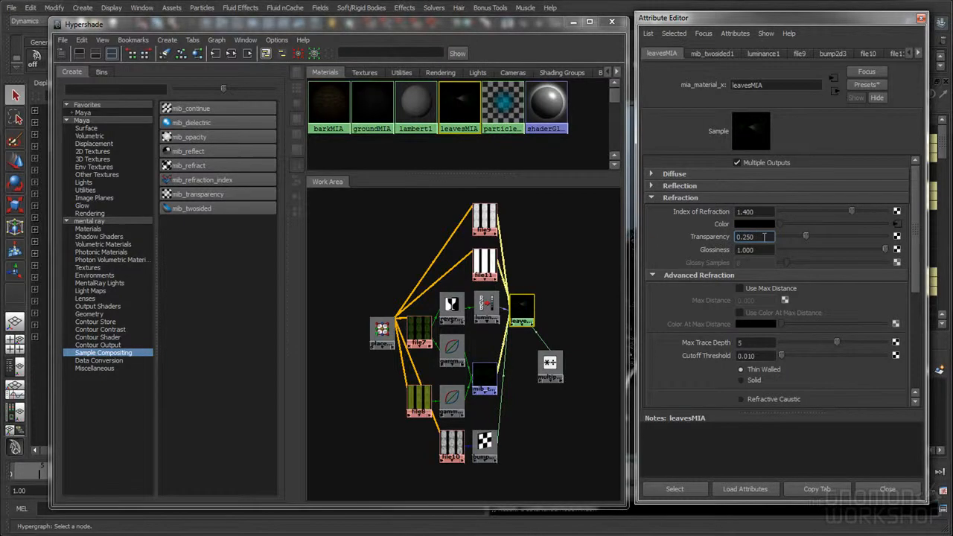
- Set all three Input 2 values of multiplyDivide1 to 4
{"action": "left_click", "coordinate": [549, 363]}
{"action": "double_click", "coordinate": [758, 201]}
{"action": "type", "text": "4"}
{"action": "key", "text": "Tab"}
{"action": "type", "text": "4"}
{"action": "key", "text": "Tab"}
{"action": "type", "text": "4"}
{"action": "left_click", "coordinate": [803, 203]}
- Map Input 1 of multiplyDivide1 with a Gamma Correct utility node and set its gamma to 0.454
{"action": "left_click", "coordinate": [868, 190]}
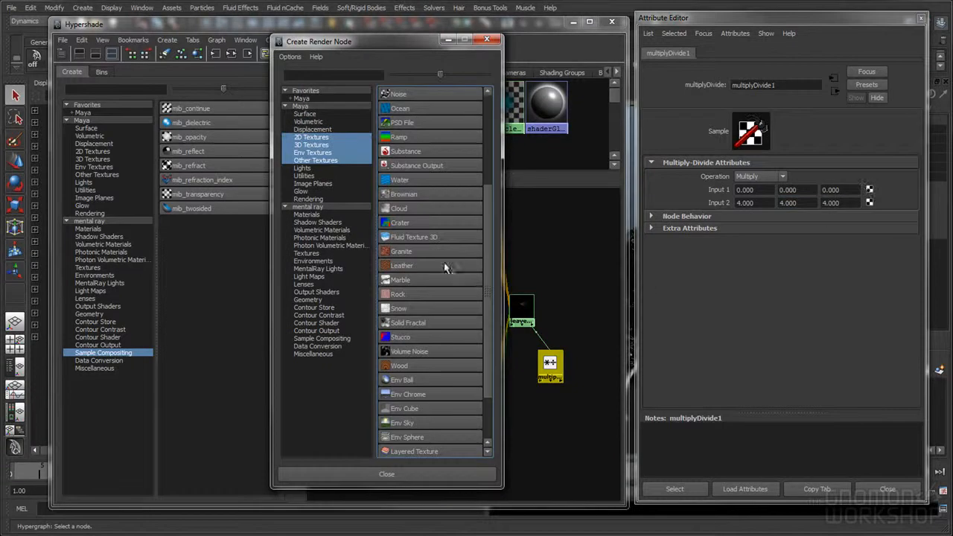
{"action": "left_click", "coordinate": [313, 177]}
{"action": "left_click", "coordinate": [425, 242]}
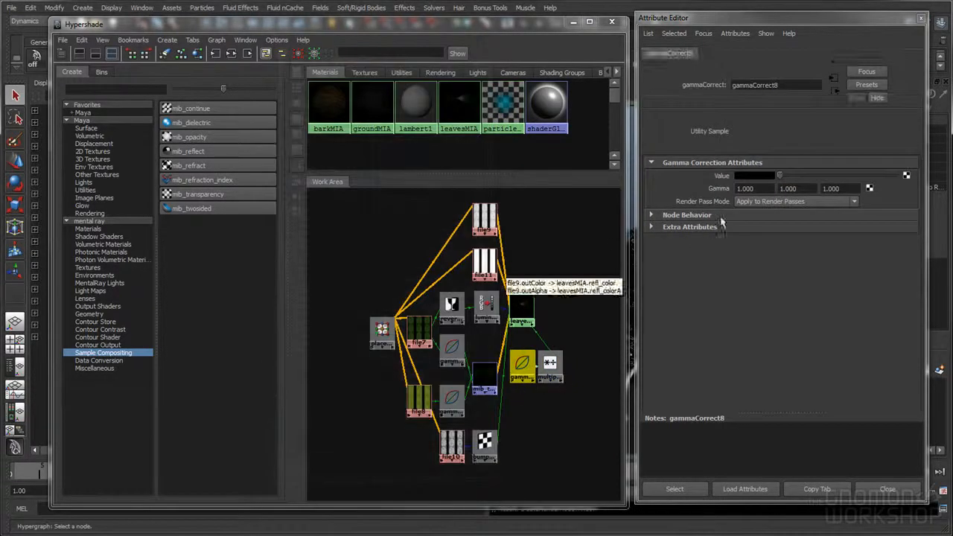
{"action": "left_click", "coordinate": [758, 188]}
{"action": "type", "text": ".454"}
{"action": "key", "text": "Tab"}
{"action": "type", "text": ".454"}
{"action": "key", "text": "Tab"}
{"action": "key", "text": "Tab"}
- Map the new Gamma Correct node's Value with a File texture and set the texture's Filter to 0.1
{"action": "left_click", "coordinate": [905, 175]}
{"action": "left_click", "coordinate": [346, 138]}
{"action": "left_click", "coordinate": [404, 140]}
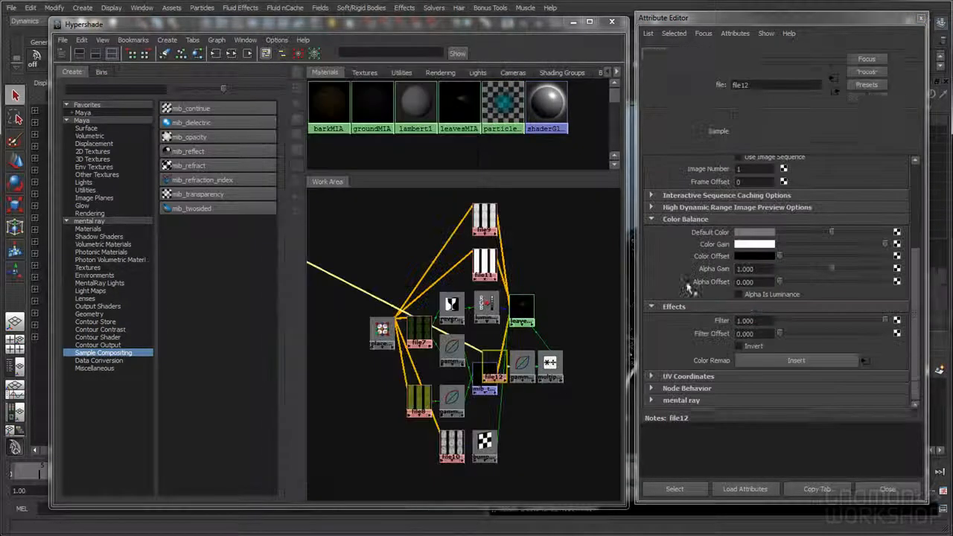
{"action": "double_click", "coordinate": [766, 320]}
{"action": "type", "text": ".1"}
{"action": "key", "text": "Return"}
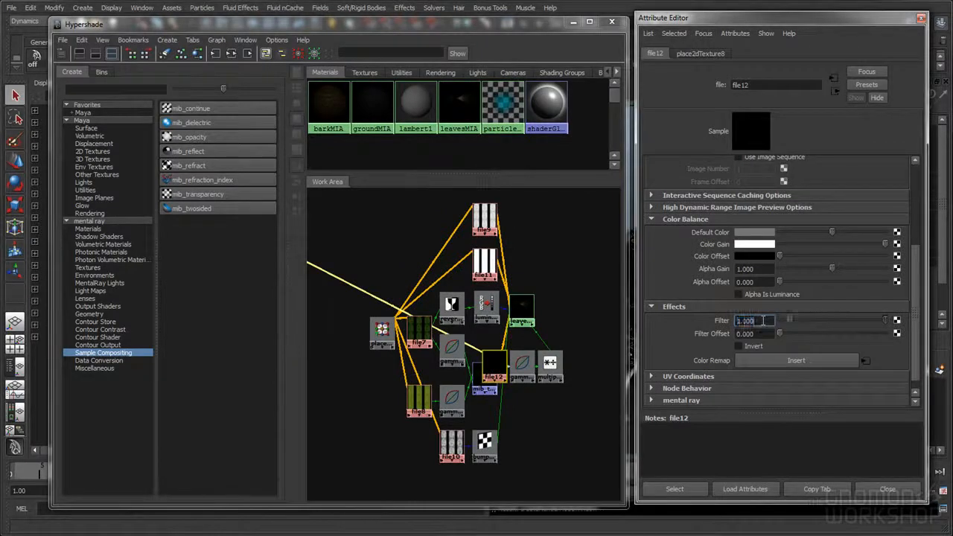
- Regraph the leavesMIA network, delete file12's own placement node and connect place2dTexture7 to file12
{"action": "middle_click_drag", "start_coordinate": [533, 365], "coordinate": [539, 356], "text": "alt"}
{"action": "right_click_drag", "start_coordinate": [528, 297], "coordinate": [526, 318]}
{"action": "middle_click_drag", "start_coordinate": [503, 281], "coordinate": [573, 278], "text": "alt"}
{"action": "left_click", "coordinate": [397, 208]}
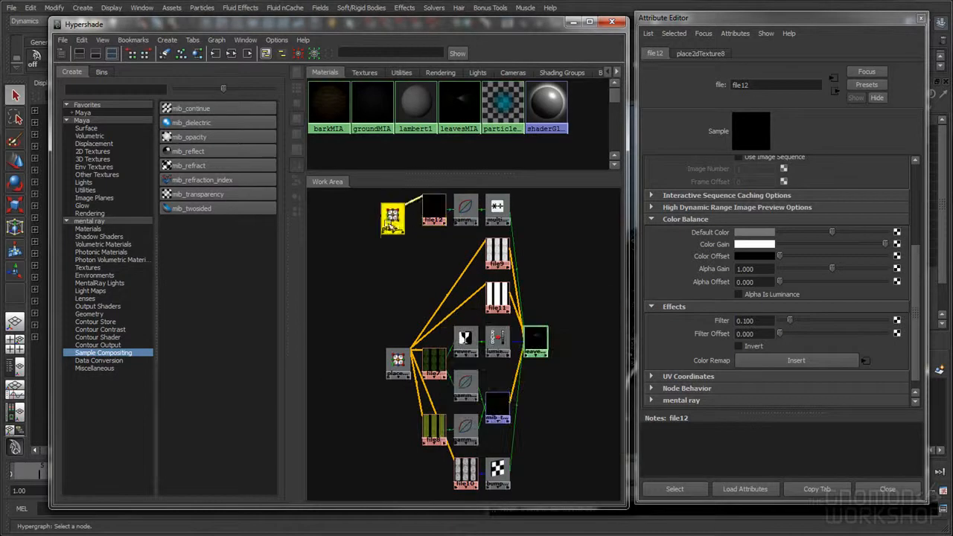
{"action": "key", "text": "Delete"}
{"action": "middle_click_drag", "start_coordinate": [400, 359], "coordinate": [433, 205]}
{"action": "left_click", "coordinate": [462, 223]}
{"action": "left_click_drag", "start_coordinate": [398, 362], "coordinate": [357, 350]}
- Load birchLeaf_frontSSS.tif from the birch folder as the image of file12
{"action": "left_click", "coordinate": [430, 214]}
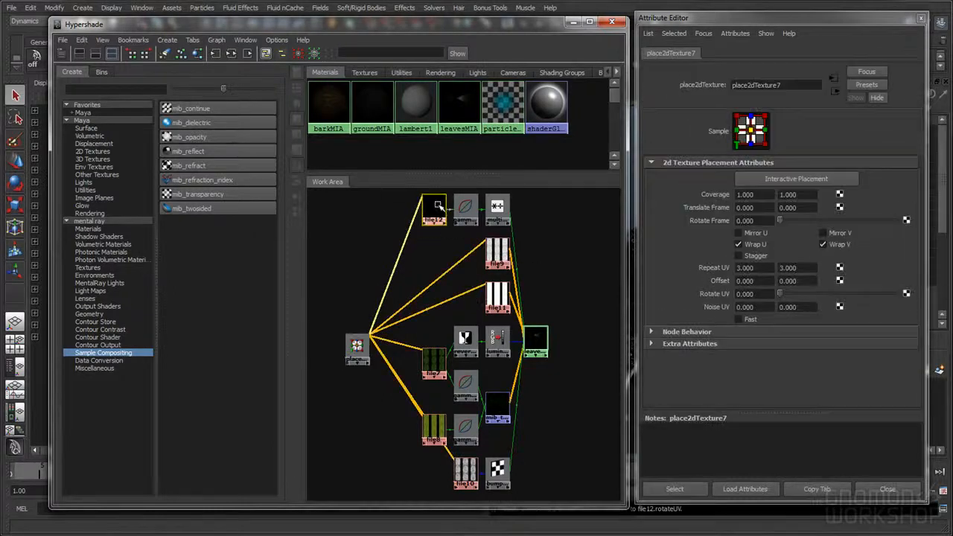
{"action": "scroll", "coordinate": [919, 177], "scroll_direction": "up", "scroll_amount": 5}
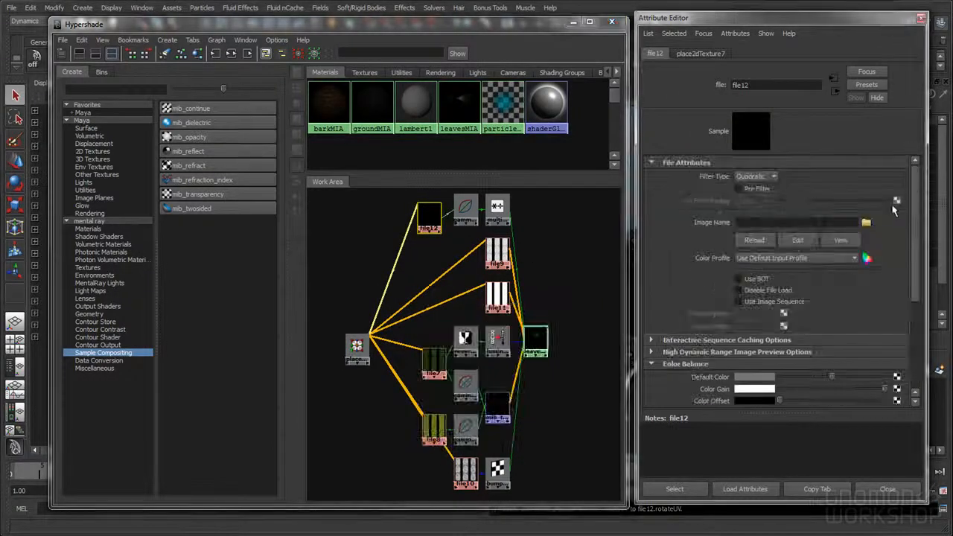
{"action": "left_click", "coordinate": [868, 224]}
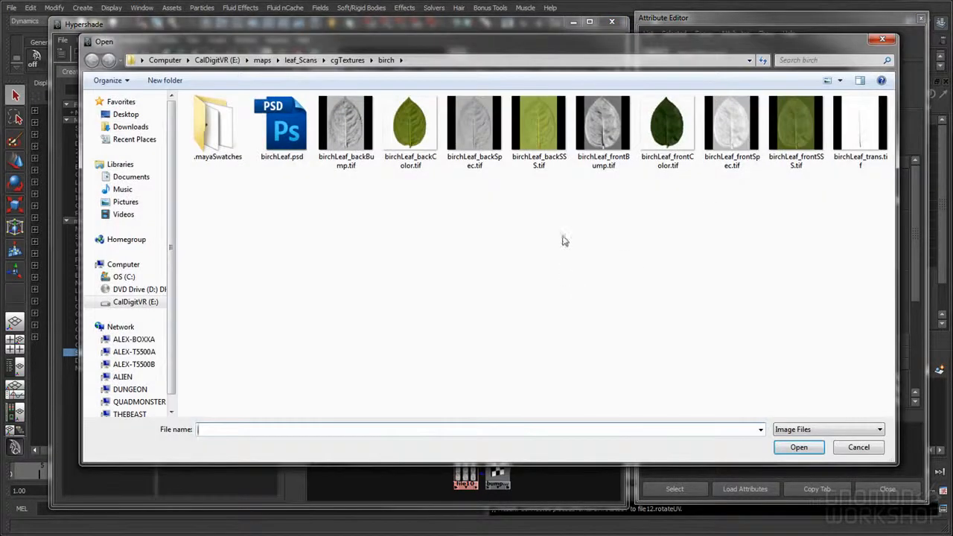
{"action": "left_click", "coordinate": [796, 137]}
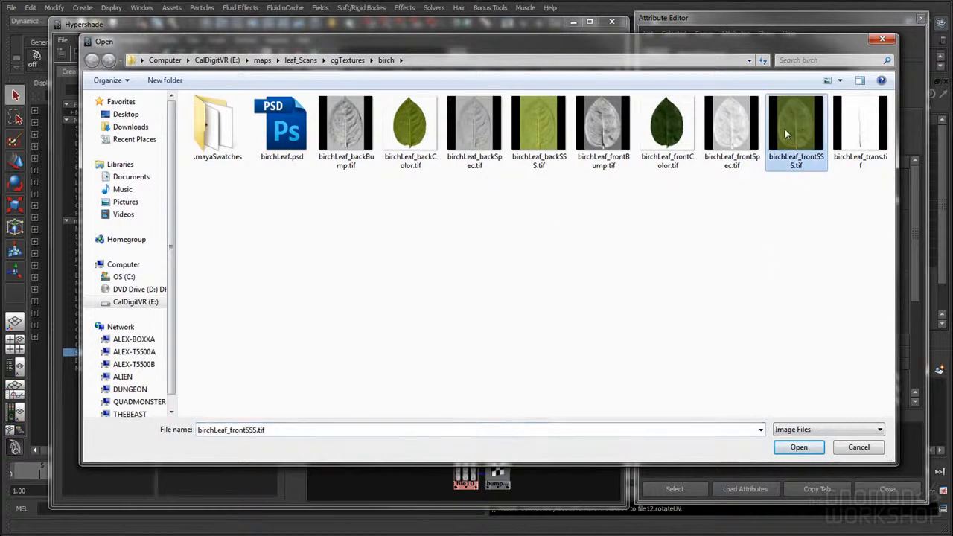
{"action": "left_click", "coordinate": [667, 133]}
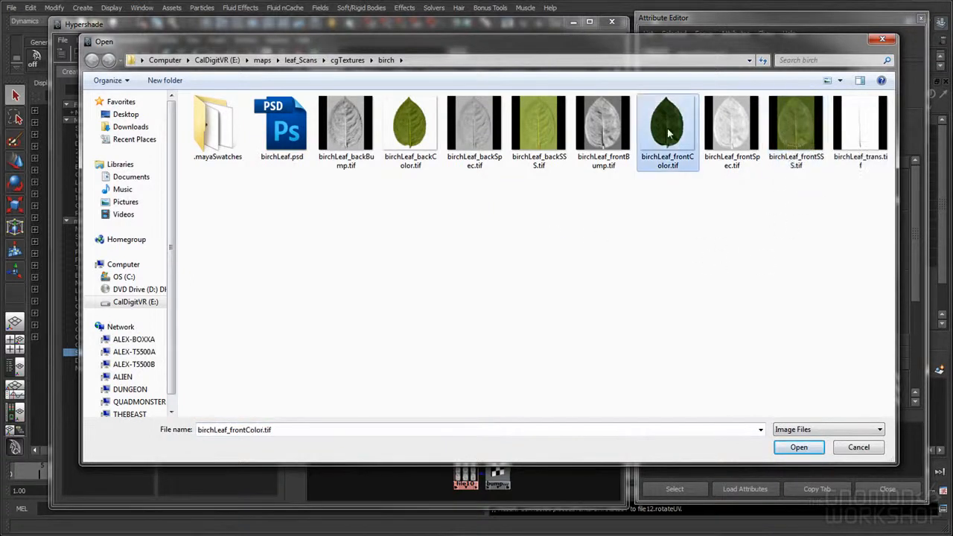
{"action": "left_click", "coordinate": [422, 132]}
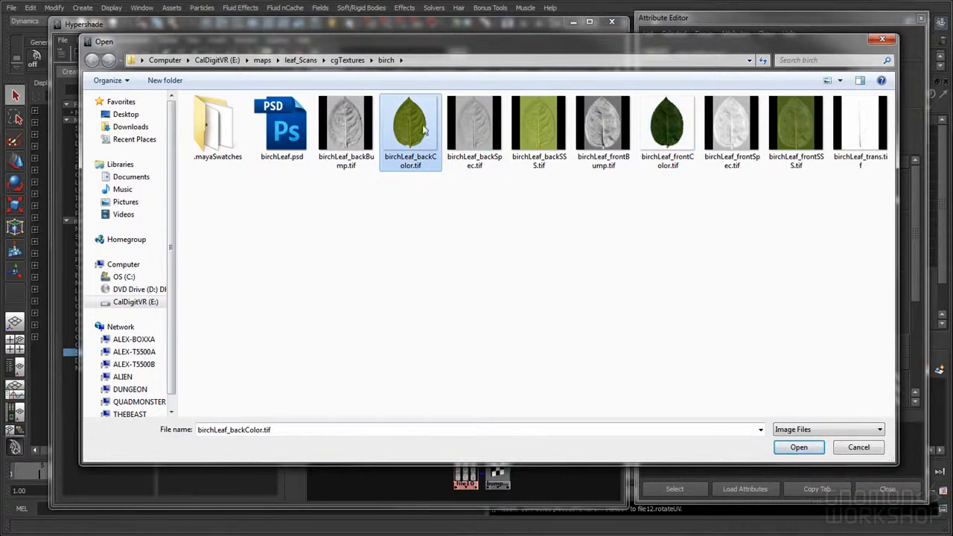
{"action": "left_click", "coordinate": [802, 154]}
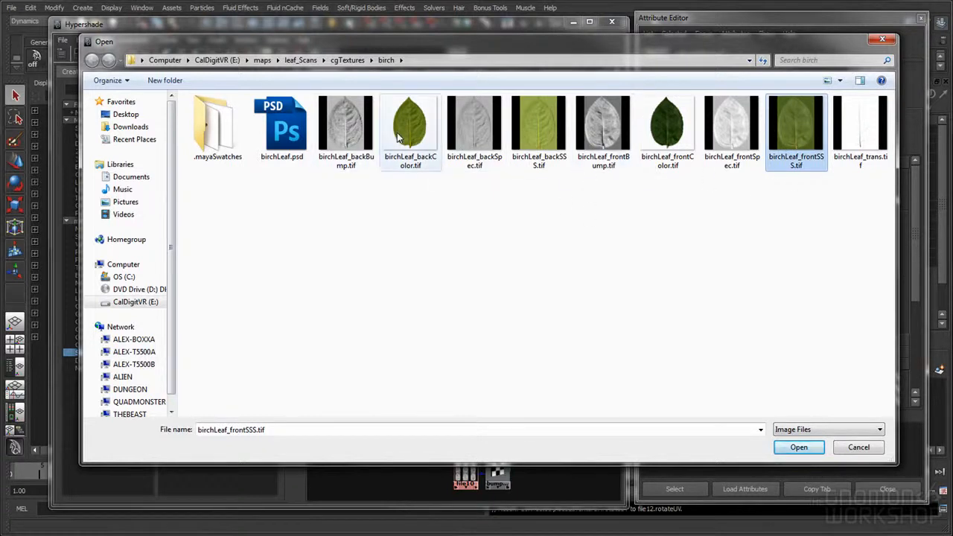
{"action": "double_click", "coordinate": [796, 137]}
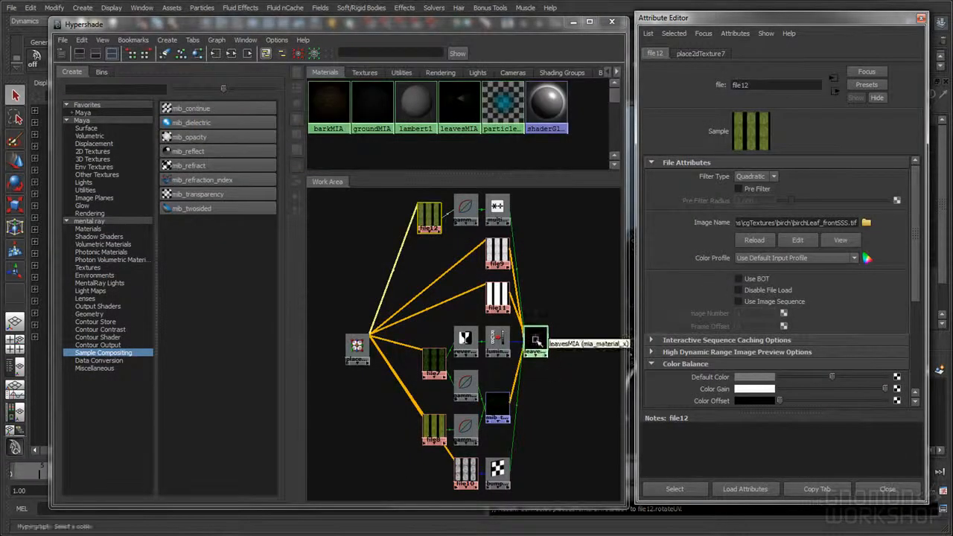
{"action": "scroll", "coordinate": [770, 294], "scroll_direction": "down", "scroll_amount": 5}
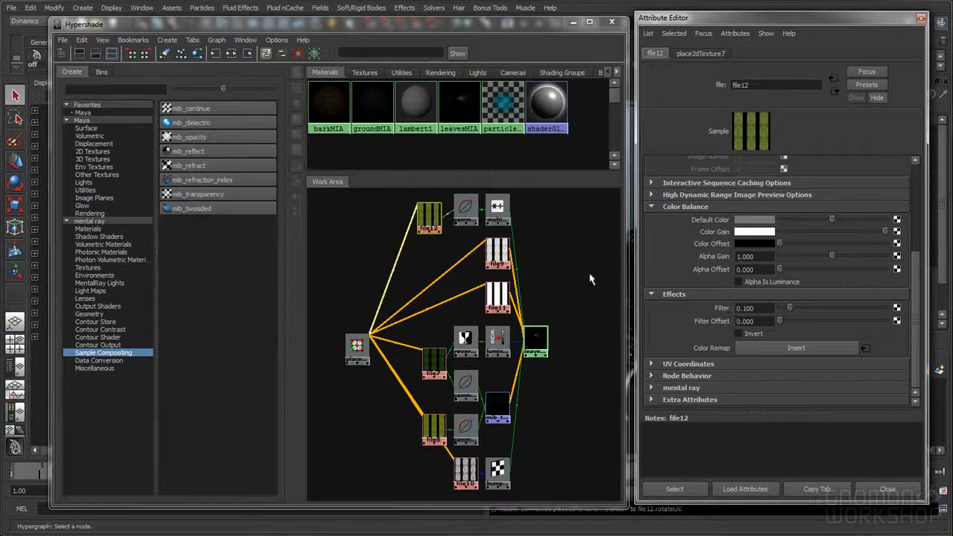
- Spread out the translucency texture, gamma and multiply nodes, and regraph the leavesMIA network
{"action": "left_click_drag", "start_coordinate": [439, 217], "coordinate": [419, 228]}
{"action": "left_click_drag", "start_coordinate": [466, 208], "coordinate": [491, 211]}
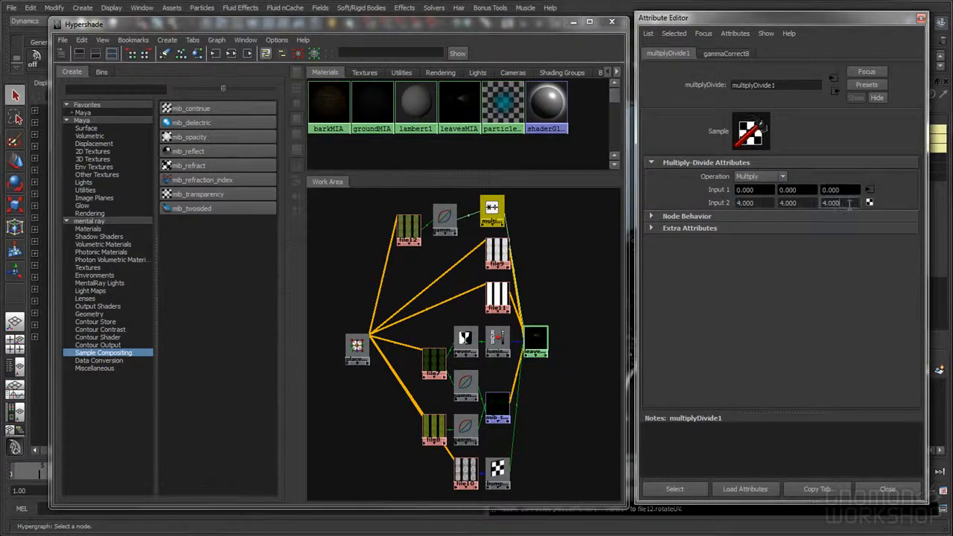
{"action": "left_click_drag", "start_coordinate": [535, 340], "coordinate": [552, 340]}
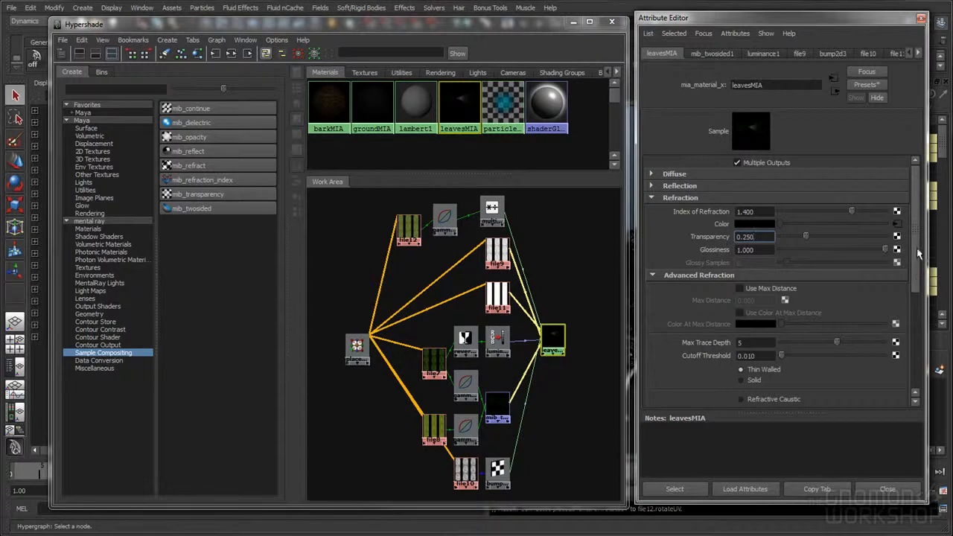
{"action": "right_click_drag", "start_coordinate": [550, 332], "coordinate": [551, 351]}
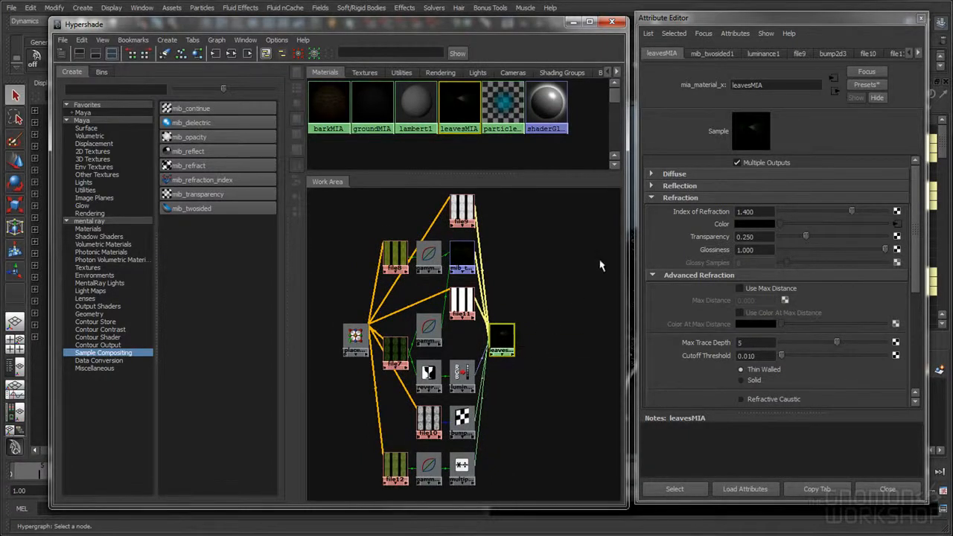
- Review leavesMIA's Diffuse, Reflection and Advanced Reflection settings, collapsing each section after checking it
{"action": "left_click", "coordinate": [677, 196]}
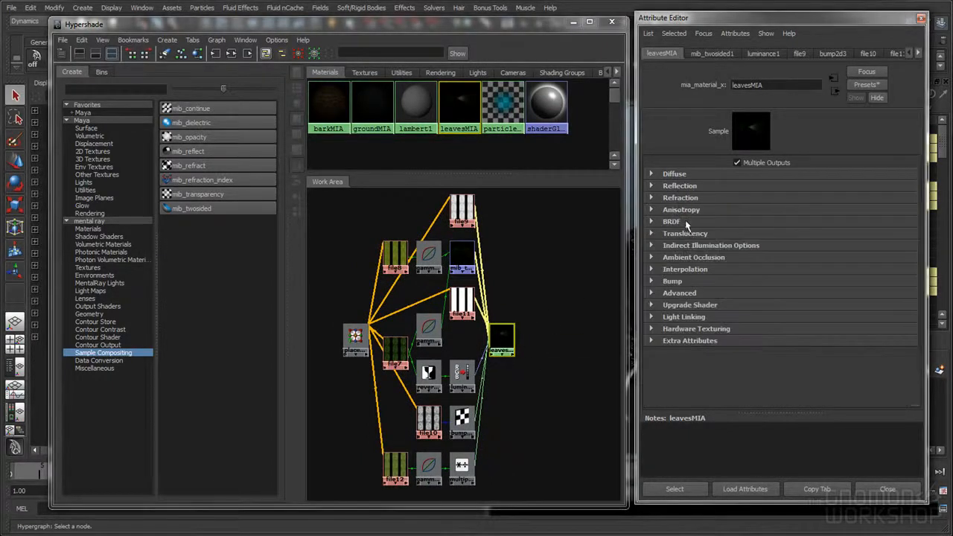
{"action": "left_click", "coordinate": [675, 174]}
{"action": "left_click", "coordinate": [673, 174]}
{"action": "left_click", "coordinate": [677, 186]}
{"action": "left_click", "coordinate": [770, 224]}
{"action": "left_click", "coordinate": [712, 273]}
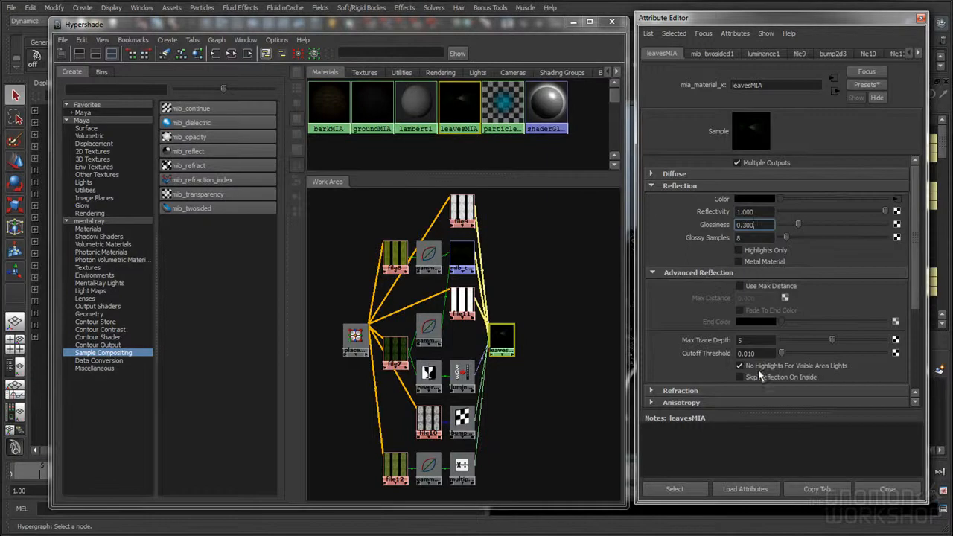
{"action": "left_click", "coordinate": [705, 274]}
{"action": "left_click", "coordinate": [679, 185]}
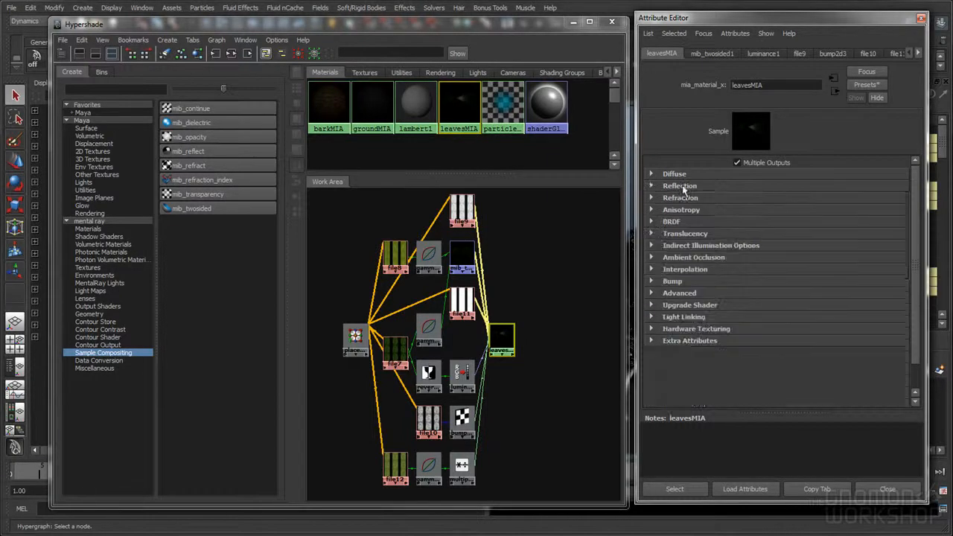
- Review leavesMIA's Refraction transparency, Thin Walled option and BRDF reflection settings, and collapse those sections
{"action": "left_click", "coordinate": [679, 198]}
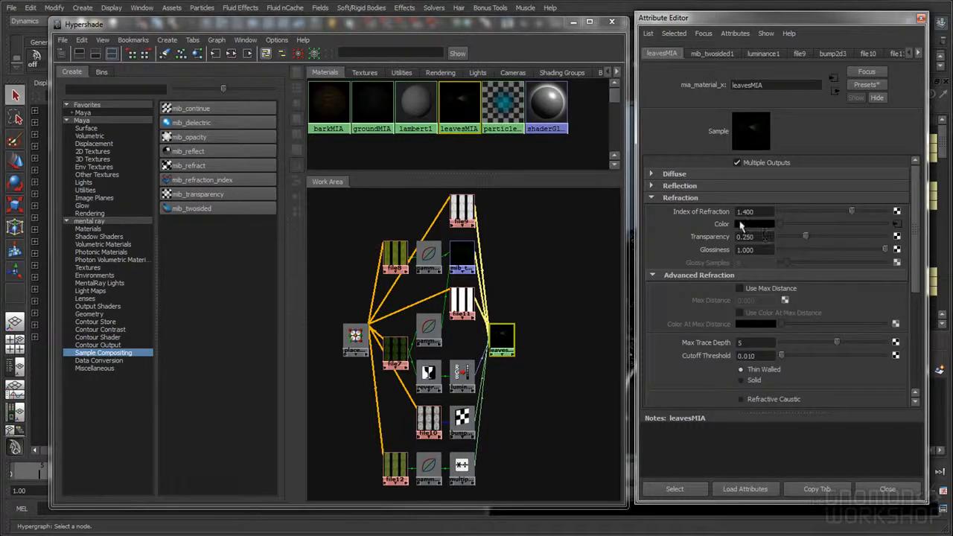
{"action": "left_click", "coordinate": [764, 238]}
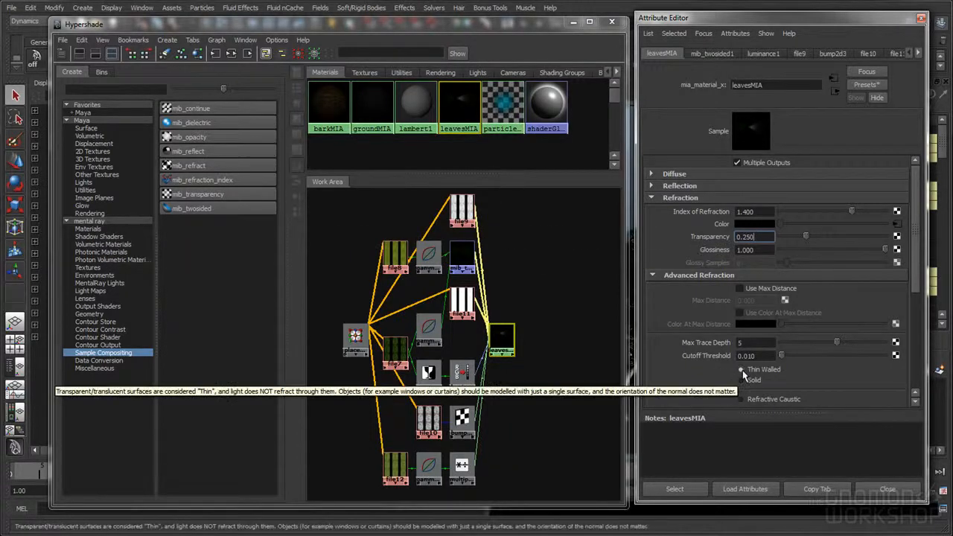
{"action": "left_click", "coordinate": [699, 276]}
{"action": "left_click", "coordinate": [677, 198]}
{"action": "left_click", "coordinate": [672, 222]}
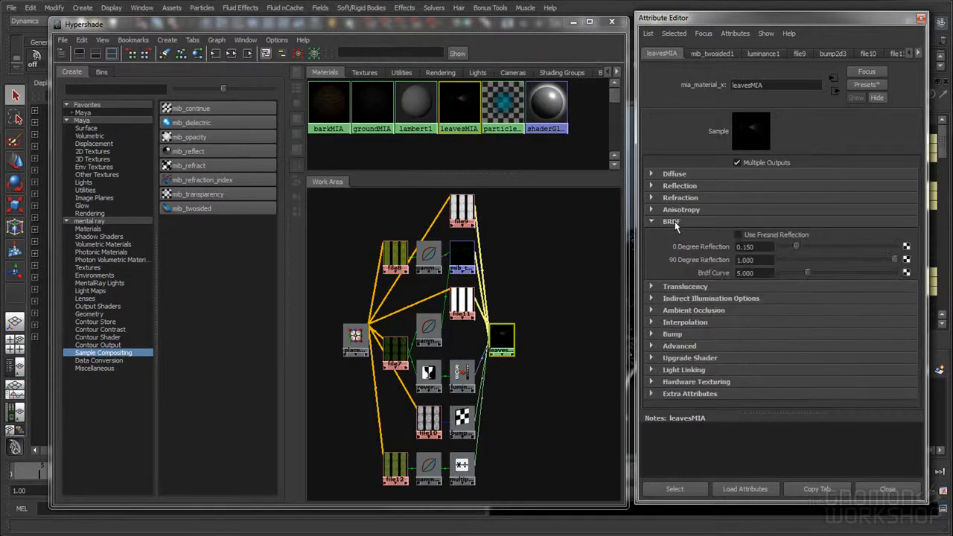
{"action": "left_click", "coordinate": [760, 260]}
{"action": "left_click", "coordinate": [670, 224]}
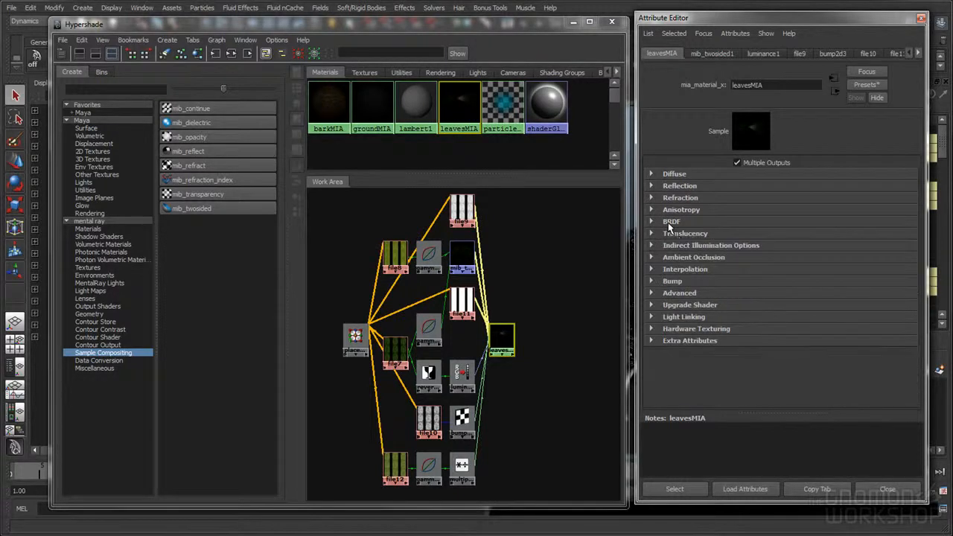
- Review leavesMIA's Translucency, Ambient Occlusion, Bump and Advanced settings, collapsing each section, and close the Attribute Editor
{"action": "left_click", "coordinate": [676, 235]}
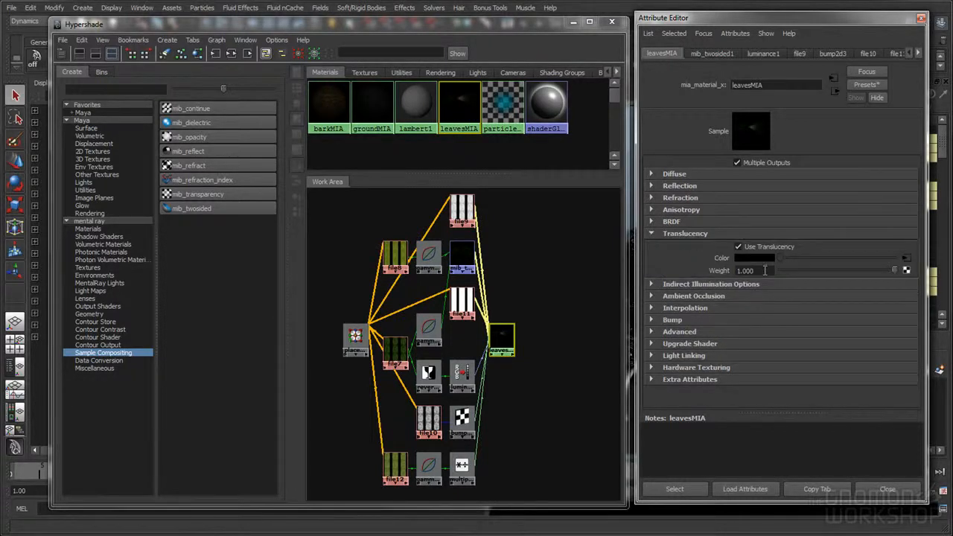
{"action": "left_click", "coordinate": [681, 235]}
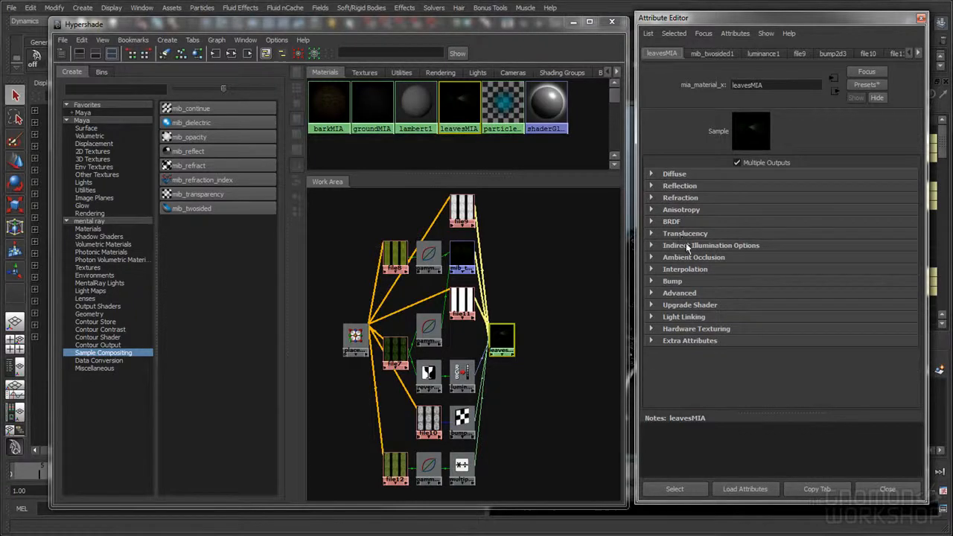
{"action": "left_click", "coordinate": [688, 258]}
{"action": "left_click", "coordinate": [688, 257]}
{"action": "left_click", "coordinate": [673, 282]}
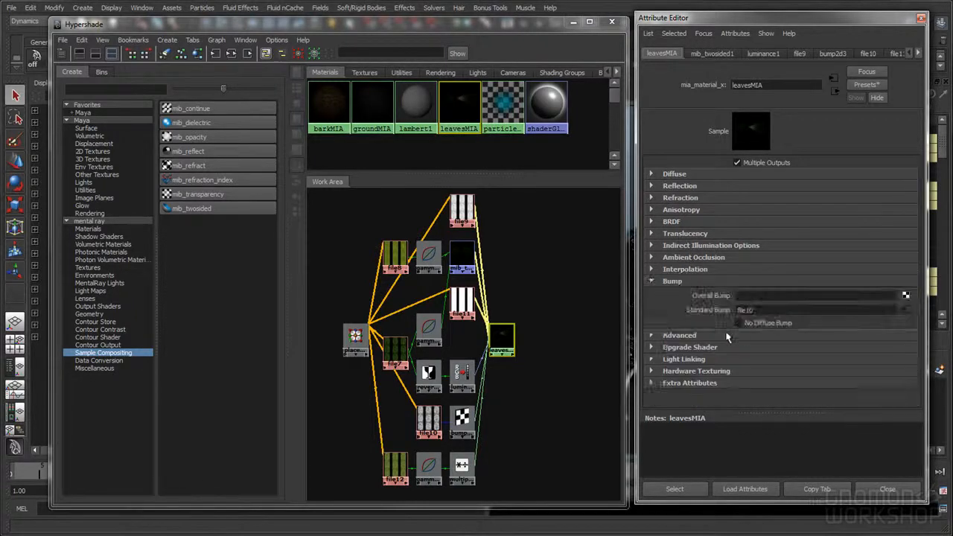
{"action": "left_click", "coordinate": [673, 283]}
{"action": "left_click", "coordinate": [678, 294]}
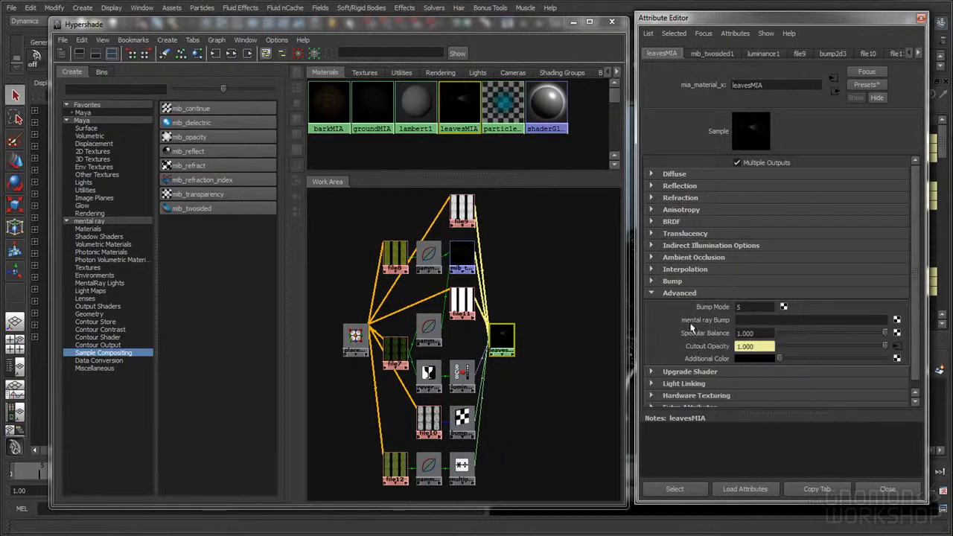
{"action": "left_click", "coordinate": [679, 294]}
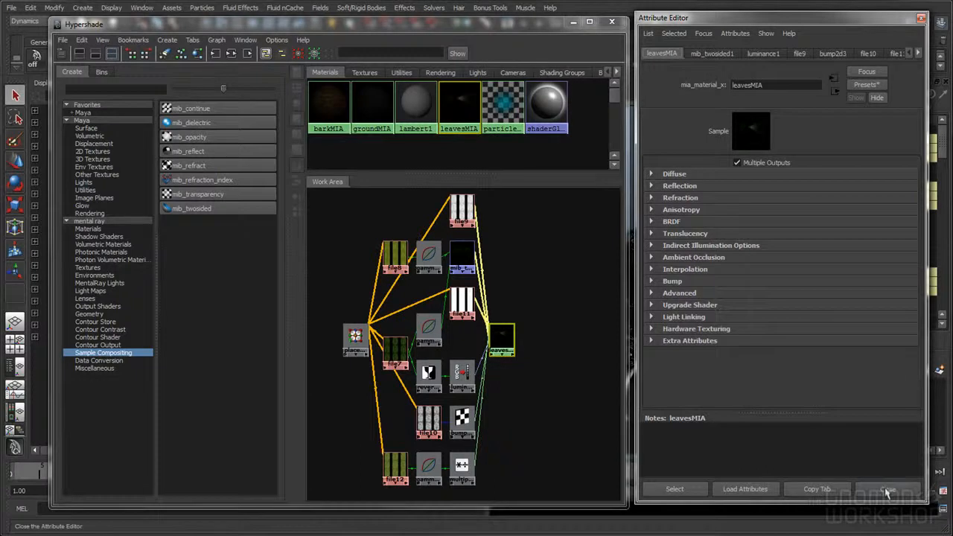
{"action": "left_click", "coordinate": [887, 489]}
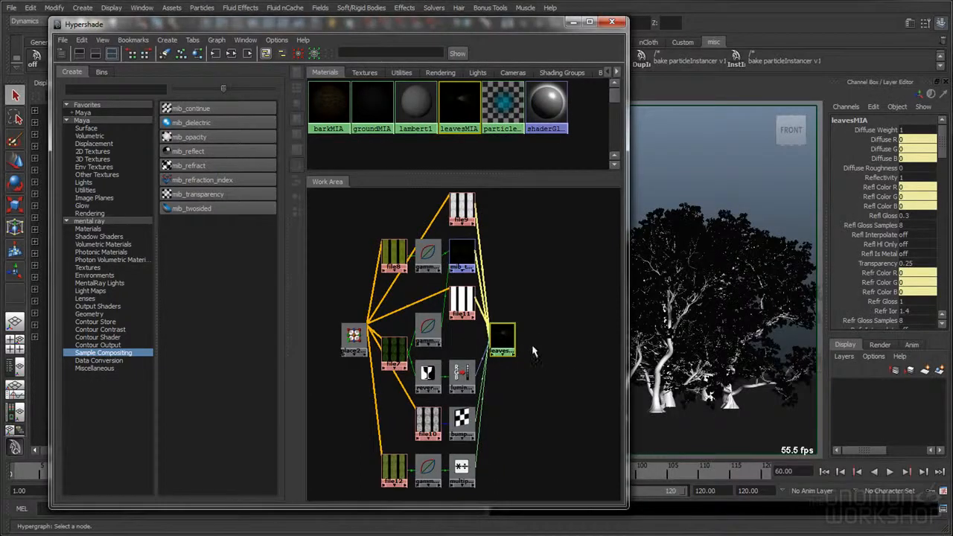
- Set the shared 2D placement node slightly apart from the leaf textures and check its Repeat UV values
{"action": "middle_click_drag", "start_coordinate": [526, 345], "coordinate": [531, 348], "text": "alt"}
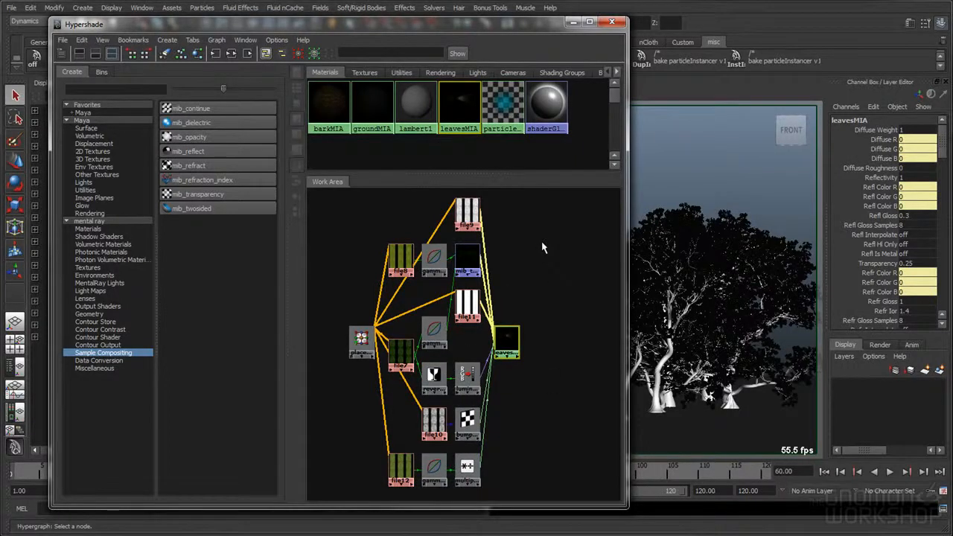
{"action": "left_click_drag", "start_coordinate": [361, 338], "coordinate": [346, 336]}
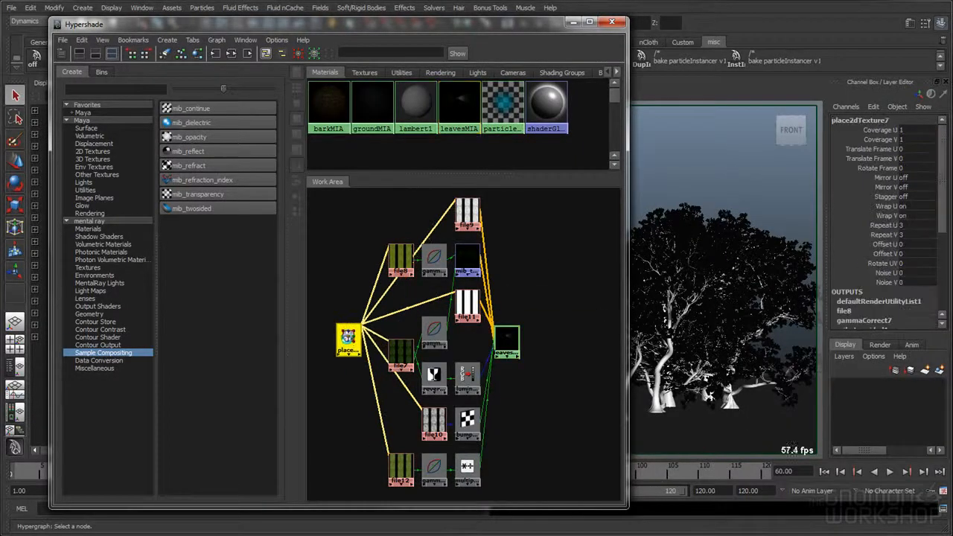
{"action": "double_click", "coordinate": [347, 336]}
{"action": "left_click", "coordinate": [811, 268]}
{"action": "left_click", "coordinate": [754, 268]}
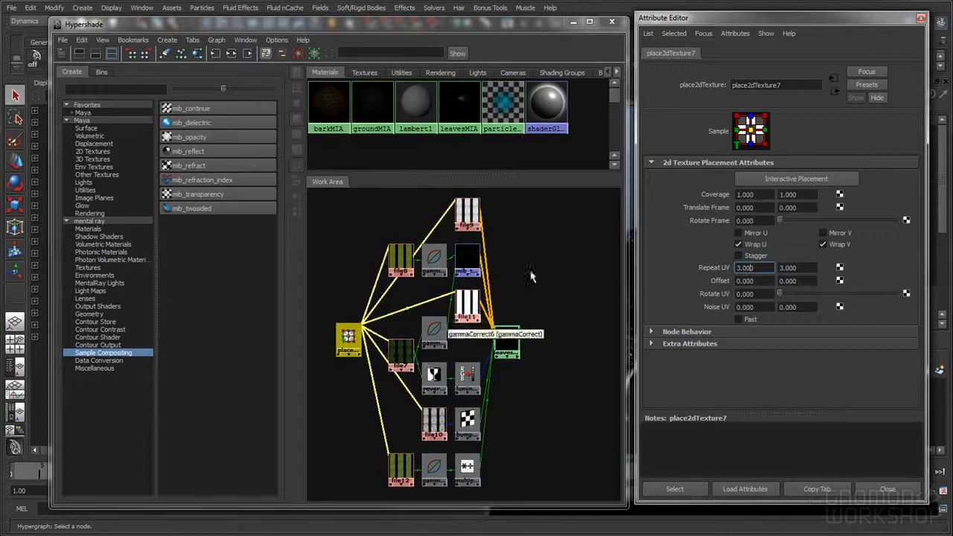
{"action": "left_click", "coordinate": [921, 21]}
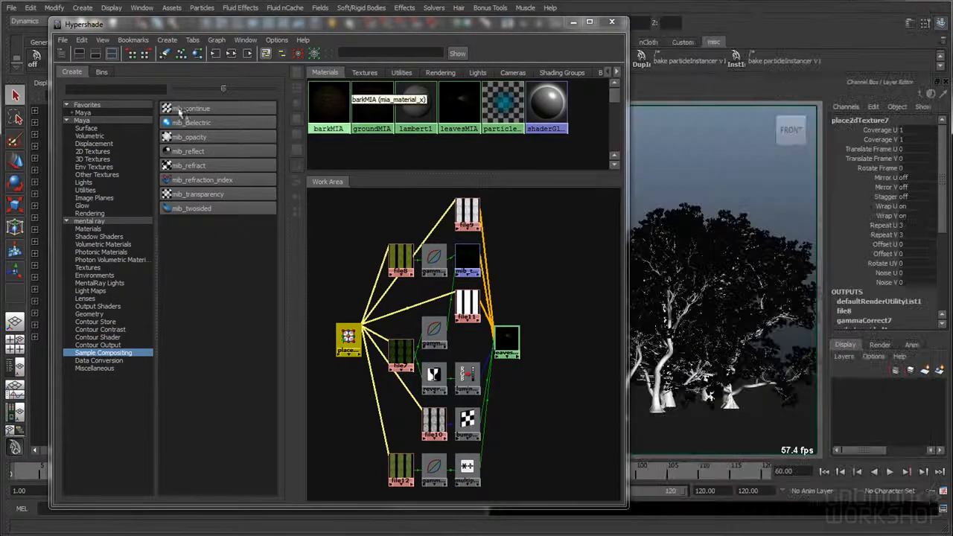
- Save the scene and close the Hypershade
{"action": "left_click_drag", "start_coordinate": [128, 27], "coordinate": [134, 49]}
{"action": "left_click", "coordinate": [114, 26]}
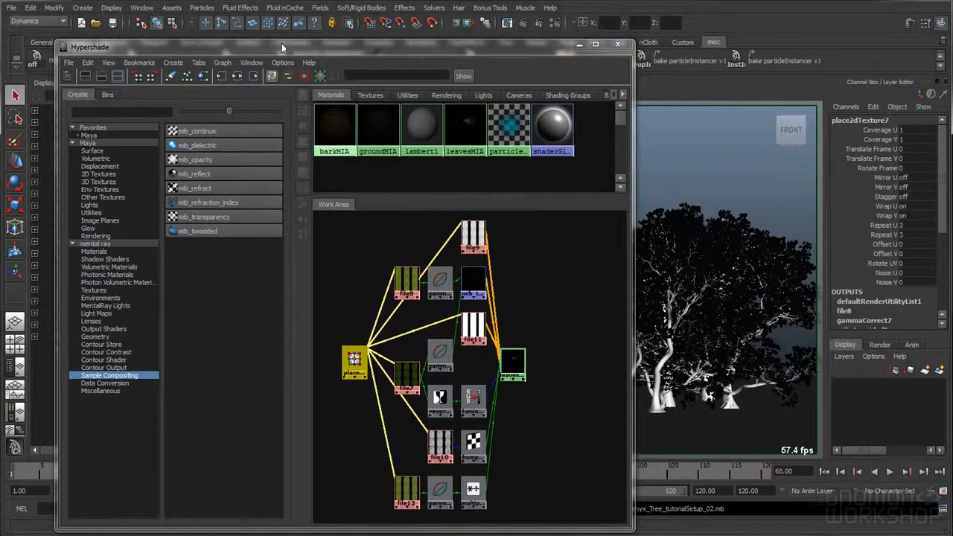
{"action": "left_click_drag", "start_coordinate": [281, 43], "coordinate": [276, 19]}
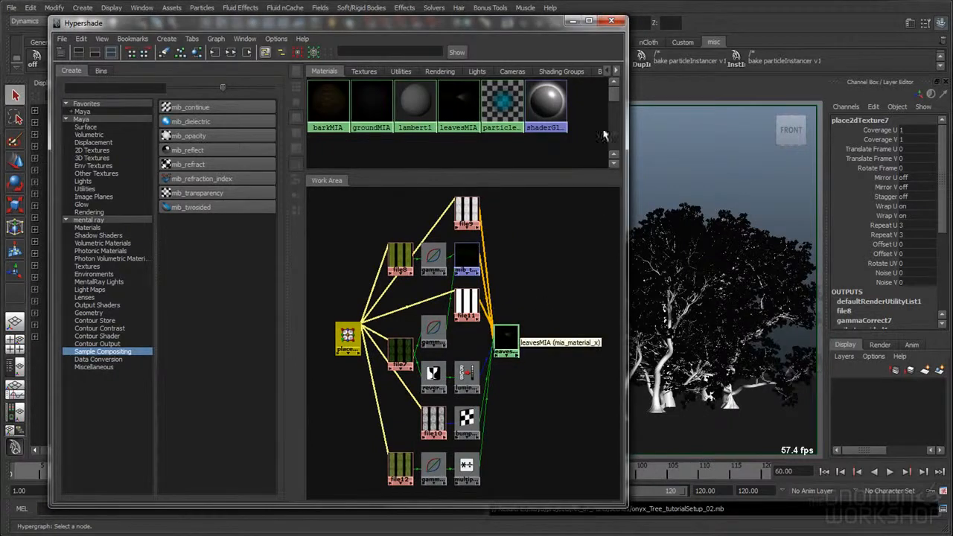
{"action": "left_click", "coordinate": [612, 21]}
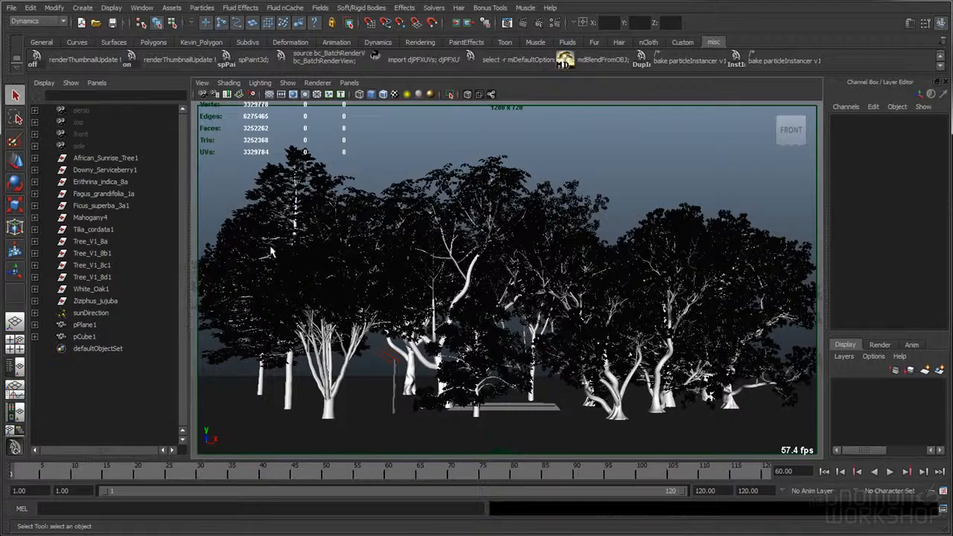
- Examine the UV layout of African_Sunrise_Tree:Leaf01 in the UV Texture Editor, switching the displayed texture to one of the material's file textures
{"action": "left_click", "coordinate": [34, 158]}
{"action": "left_click", "coordinate": [141, 229]}
{"action": "left_click", "coordinate": [141, 7]}
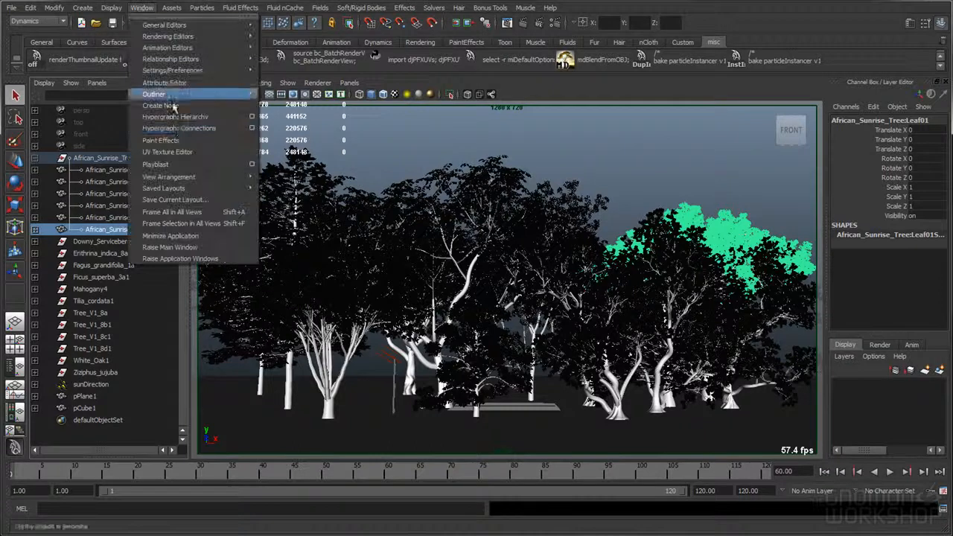
{"action": "left_click", "coordinate": [179, 153]}
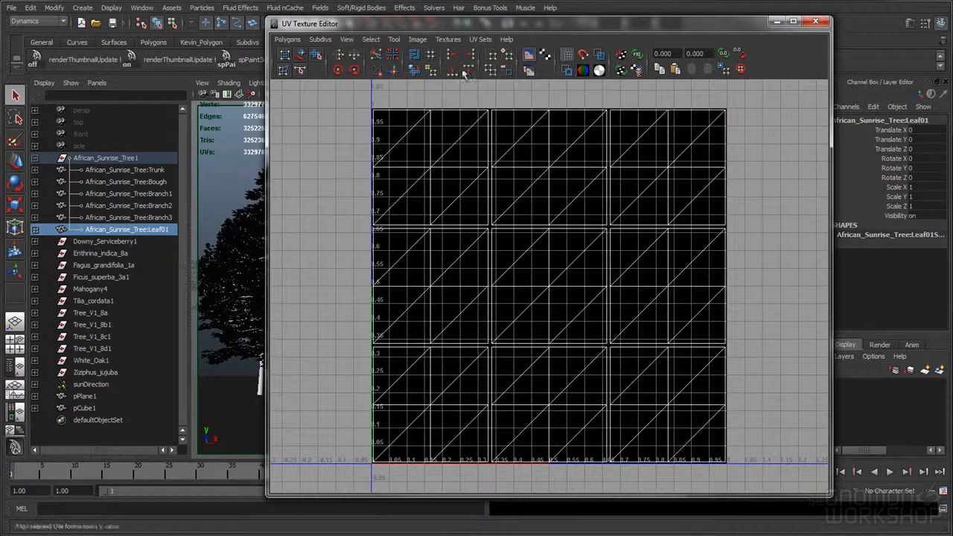
{"action": "left_click", "coordinate": [455, 41]}
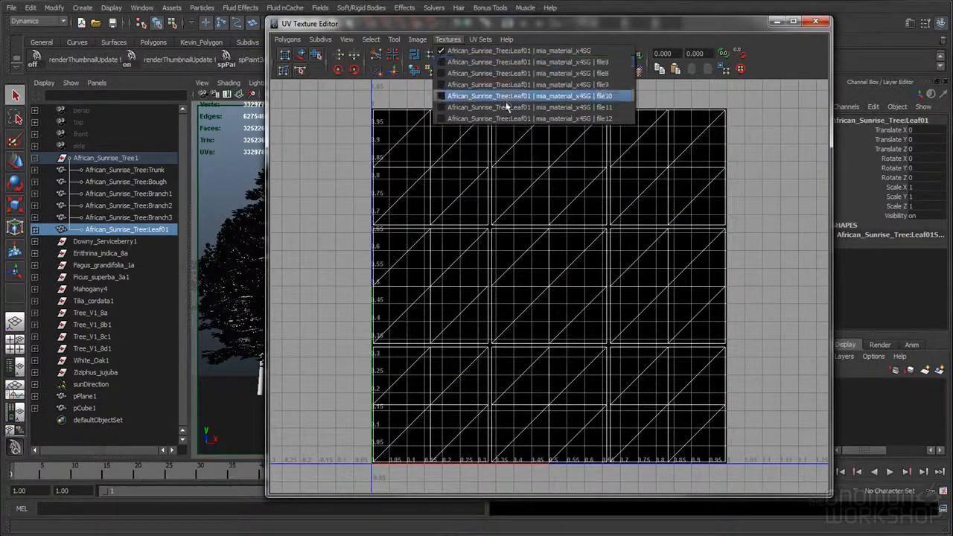
{"action": "left_click", "coordinate": [527, 63]}
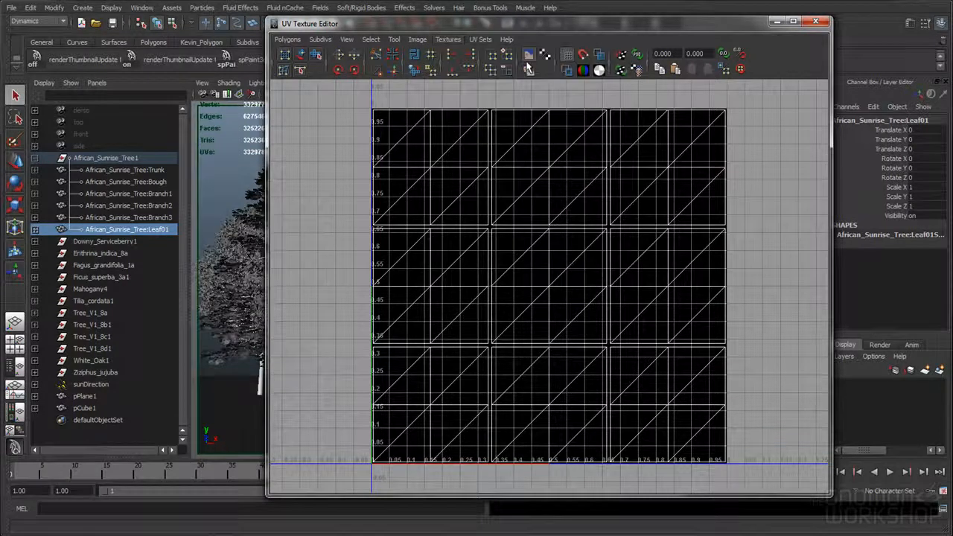
- Close the UV Texture Editor, collapse the African_Sunrise_Tree1 group and save the scene
{"action": "left_click", "coordinate": [815, 20]}
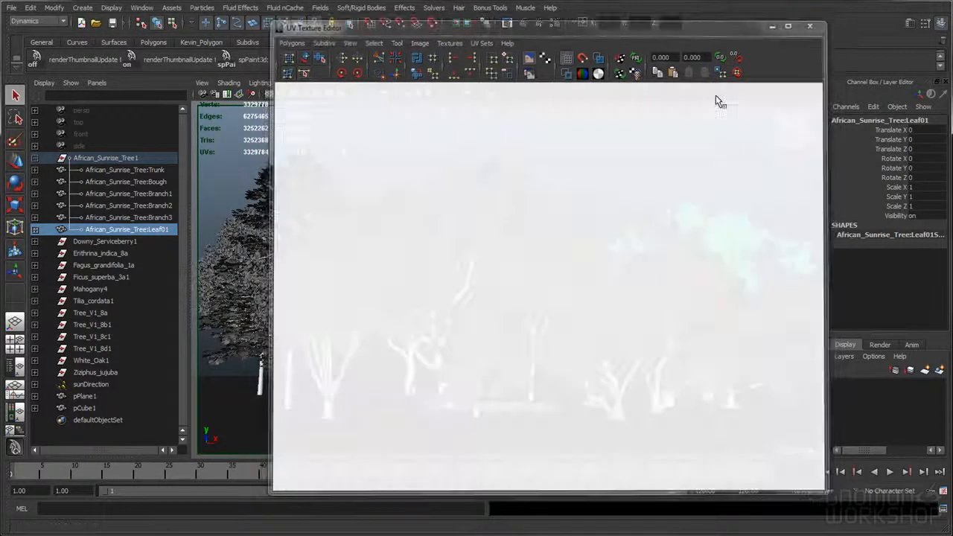
{"action": "left_click", "coordinate": [500, 258]}
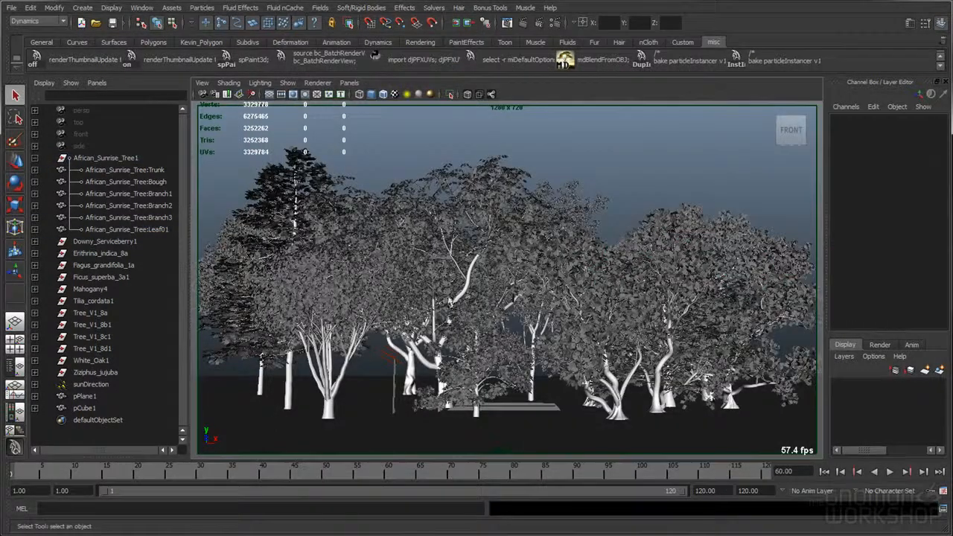
{"action": "left_click", "coordinate": [35, 158]}
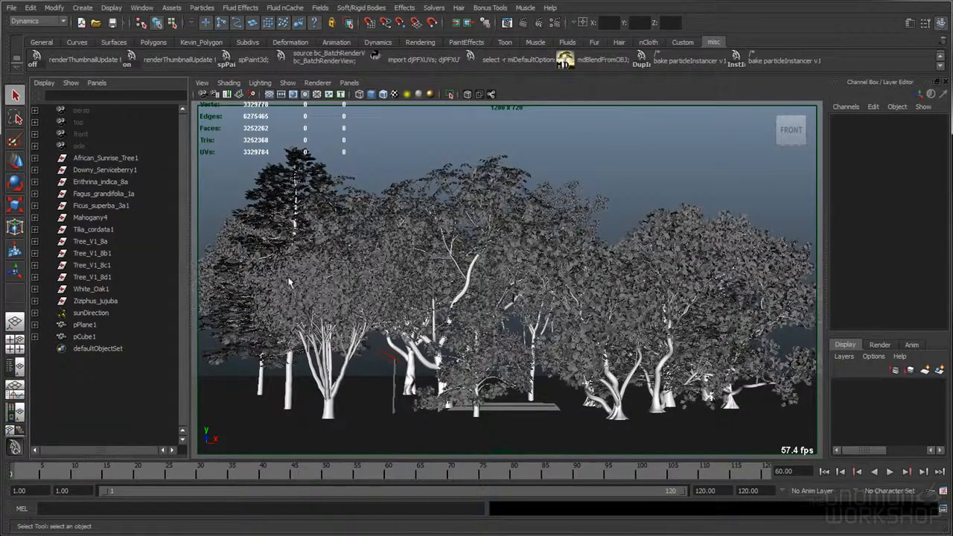
{"action": "key", "text": "ctrl+s"}
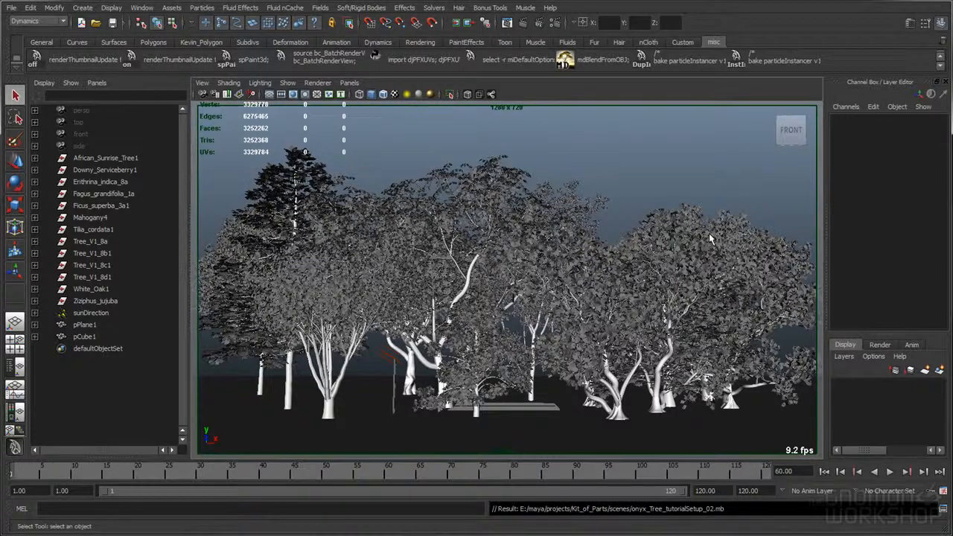
- Move the sunDirection light toward the middle of the trees and delete the animation on its rotate, scale and visibility channels
{"action": "left_click", "coordinate": [108, 312]}
{"action": "key", "text": "w"}
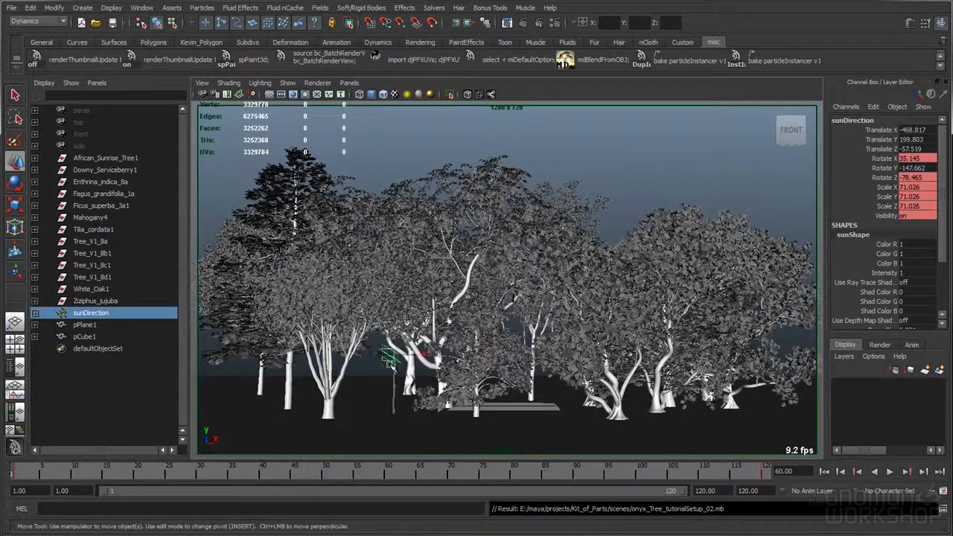
{"action": "left_click_drag", "start_coordinate": [388, 370], "coordinate": [508, 348]}
{"action": "left_click_drag", "start_coordinate": [889, 159], "coordinate": [886, 216]}
{"action": "right_click", "coordinate": [884, 218]}
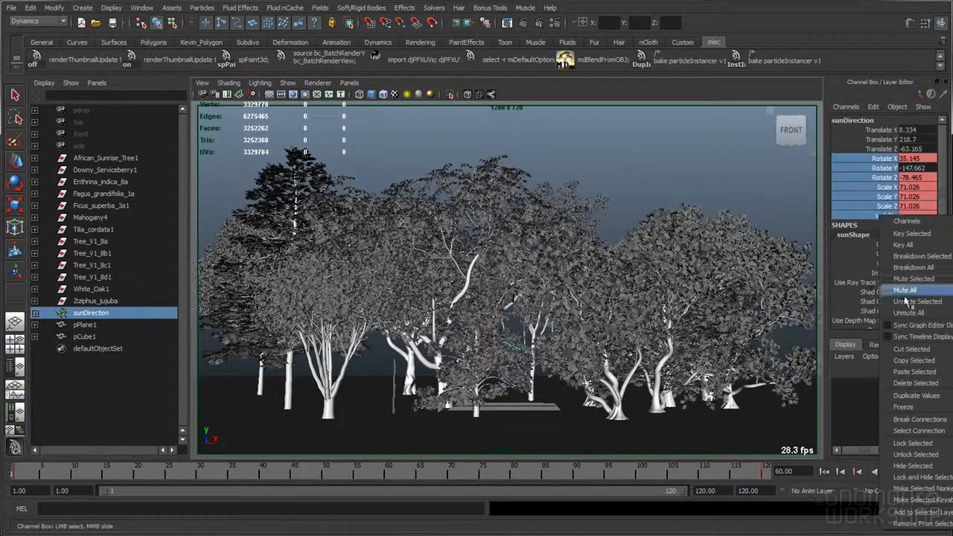
{"action": "left_click", "coordinate": [912, 382]}
- Reset sunDirection's translation and rotation to 0 and raise it above the trees to about 1069 in Y
{"action": "left_click_drag", "start_coordinate": [909, 157], "coordinate": [912, 128]}
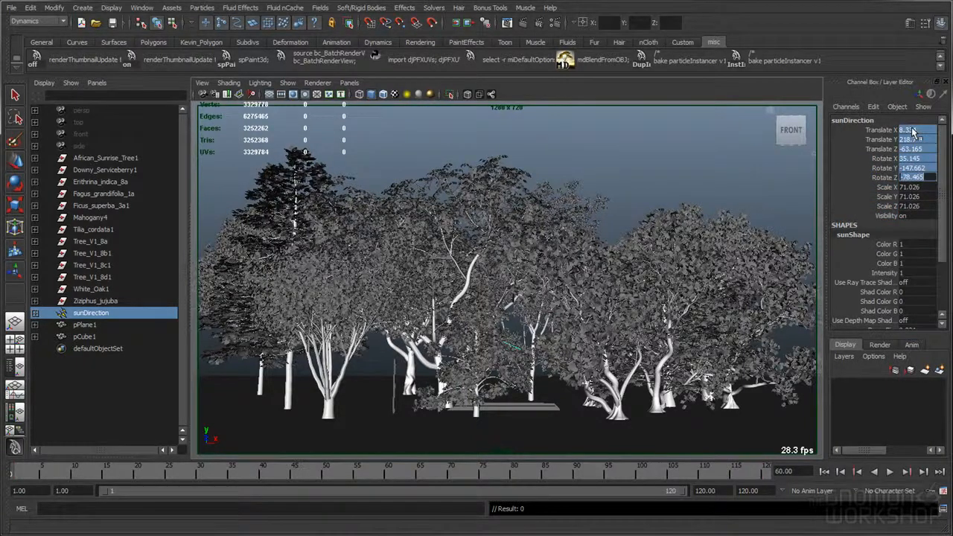
{"action": "left_click", "coordinate": [102, 325]}
{"action": "left_click", "coordinate": [101, 314]}
{"action": "left_click_drag", "start_coordinate": [507, 373], "coordinate": [508, 110]}
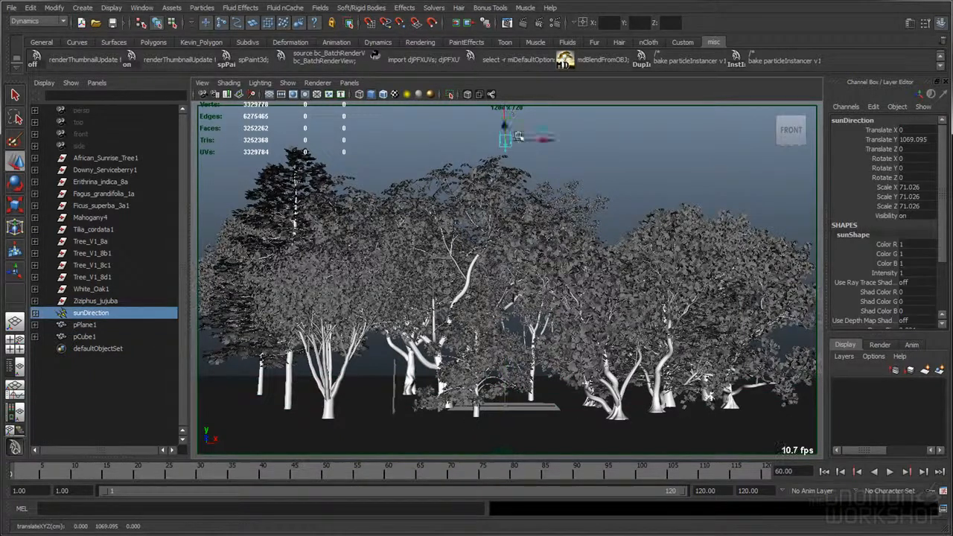
- Rotate sunDirection to about -14, -42, -95 degrees in X, Y and Z, deselect it and save the scene
{"action": "key", "text": "e"}
{"action": "left_click_drag", "start_coordinate": [521, 158], "coordinate": [535, 145]}
{"action": "key", "text": "w"}
{"action": "key", "text": "e"}
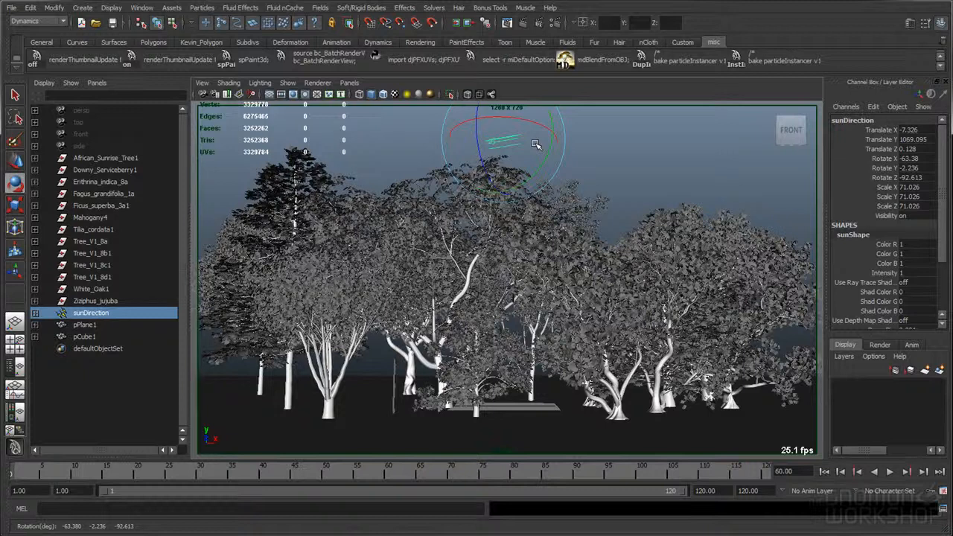
{"action": "mouse_move", "coordinate": [541, 143]}
{"action": "left_mouse_down"}
{"action": "mouse_move", "coordinate": [530, 117]}
{"action": "mouse_move", "coordinate": [534, 130]}
{"action": "mouse_move", "coordinate": [546, 108]}
{"action": "mouse_move", "coordinate": [540, 132]}
{"action": "left_mouse_up"}
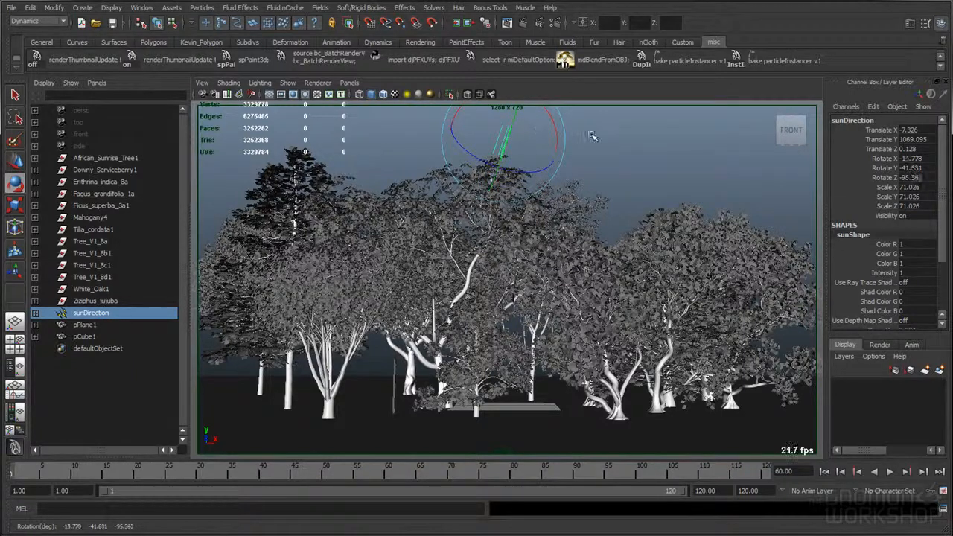
{"action": "left_click", "coordinate": [594, 136]}
{"action": "left_click", "coordinate": [113, 23]}
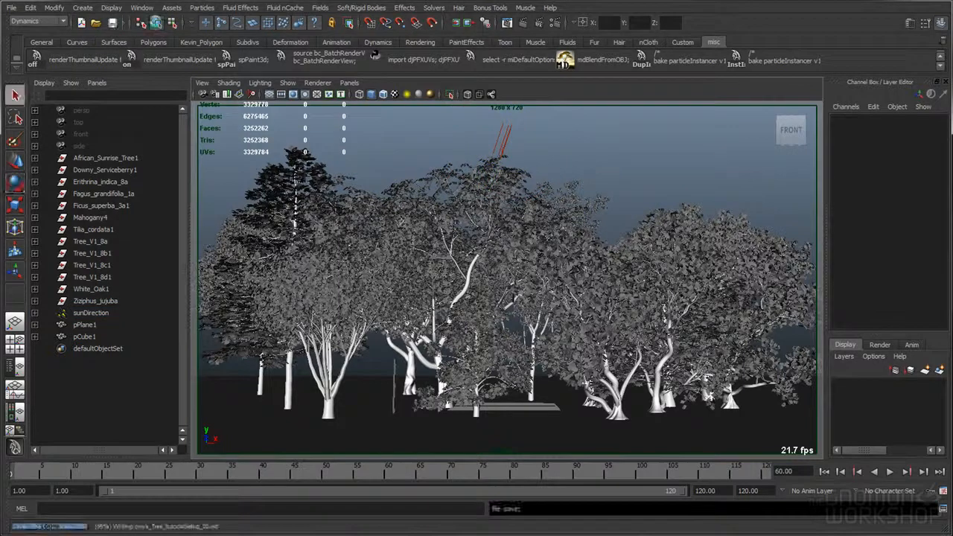
- Open the Render View and render the tree lineup from the persp camera with mental ray
{"action": "left_click", "coordinate": [142, 8]}
{"action": "mouse_move", "coordinate": [175, 36]}
{"action": "left_click", "coordinate": [305, 41]}
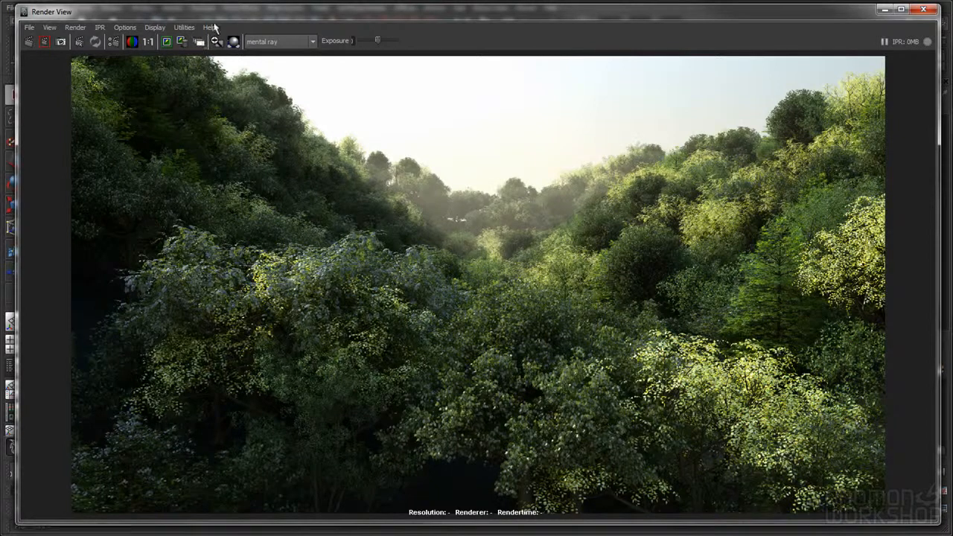
{"action": "left_click", "coordinate": [76, 26]}
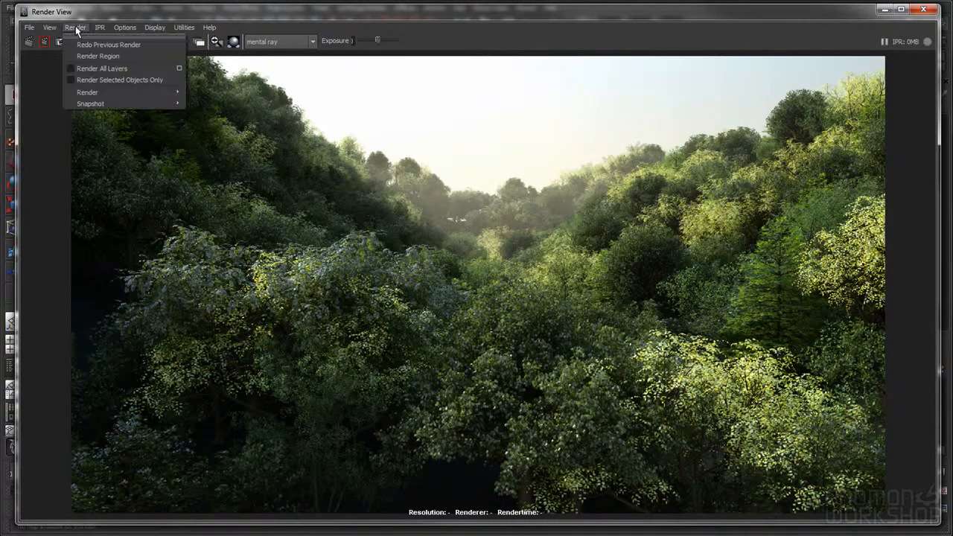
{"action": "mouse_move", "coordinate": [99, 98]}
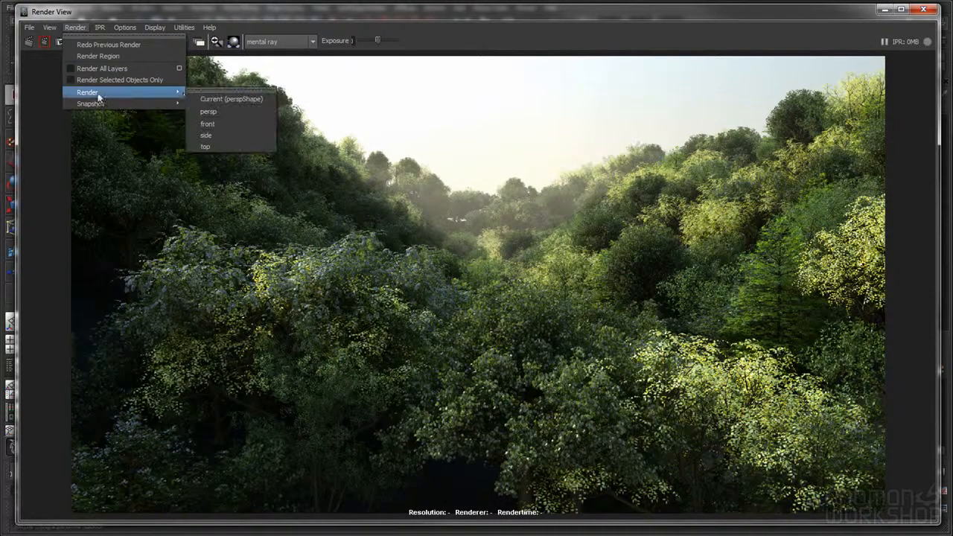
{"action": "left_click", "coordinate": [227, 109]}
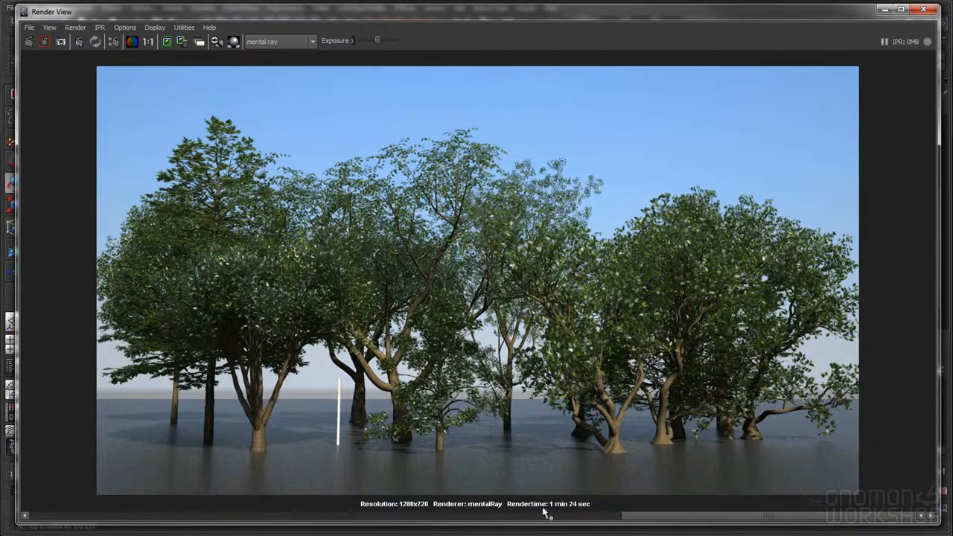
- Compare the stored tree renders and zoom in to examine the backlit leaves of the leftmost trees
{"action": "mouse_move", "coordinate": [674, 517]}
{"action": "left_mouse_down"}
{"action": "mouse_move", "coordinate": [477, 513]}
{"action": "mouse_move", "coordinate": [676, 518]}
{"action": "mouse_move", "coordinate": [571, 515]}
{"action": "mouse_move", "coordinate": [661, 518]}
{"action": "left_mouse_up"}
{"action": "left_click", "coordinate": [553, 514]}
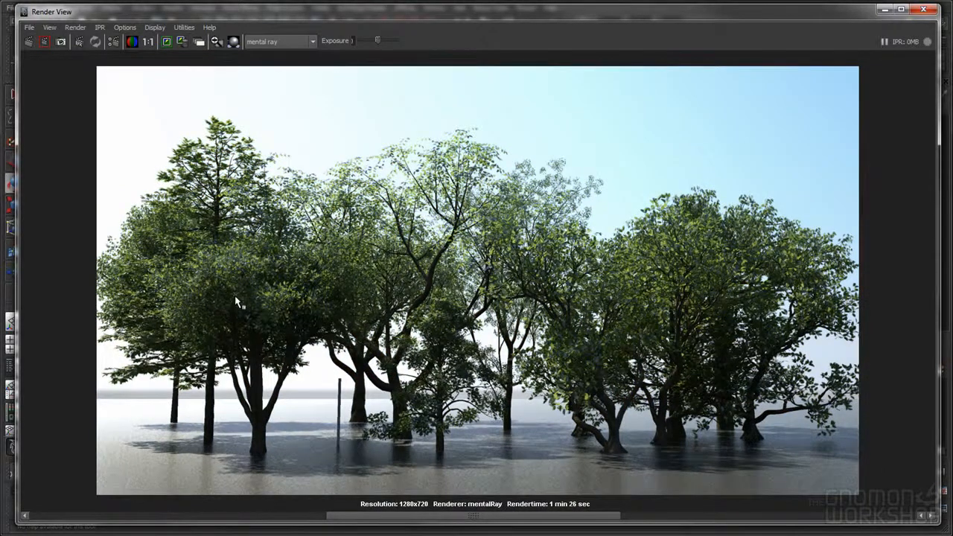
{"action": "scroll", "coordinate": [235, 303], "scroll_direction": "up", "scroll_amount": 3}
{"action": "middle_click_drag", "start_coordinate": [235, 298], "coordinate": [521, 283], "text": "alt"}
{"action": "scroll", "coordinate": [500, 240], "scroll_direction": "up", "scroll_amount": 2}
{"action": "middle_click_drag", "start_coordinate": [499, 239], "coordinate": [544, 236], "text": "alt"}
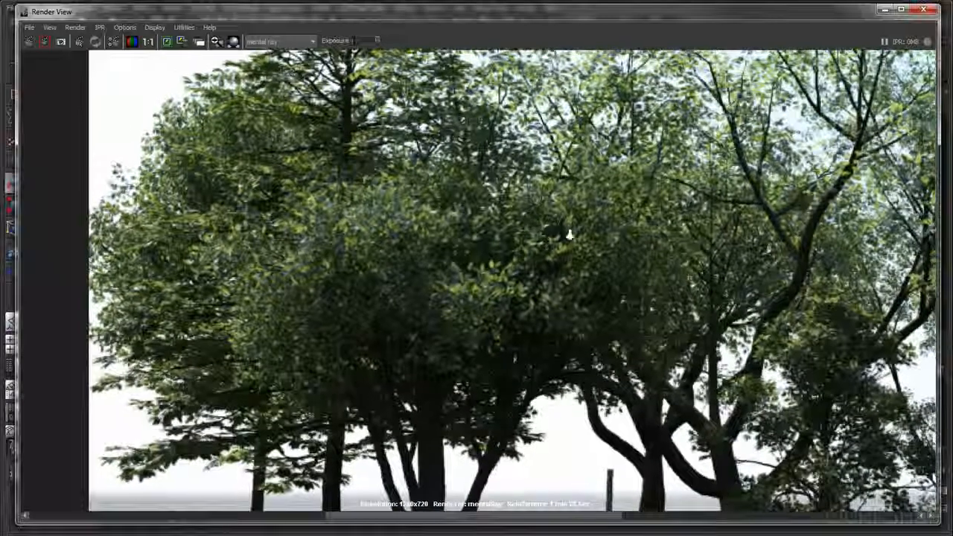
{"action": "scroll", "coordinate": [544, 235], "scroll_direction": "up", "scroll_amount": 1}
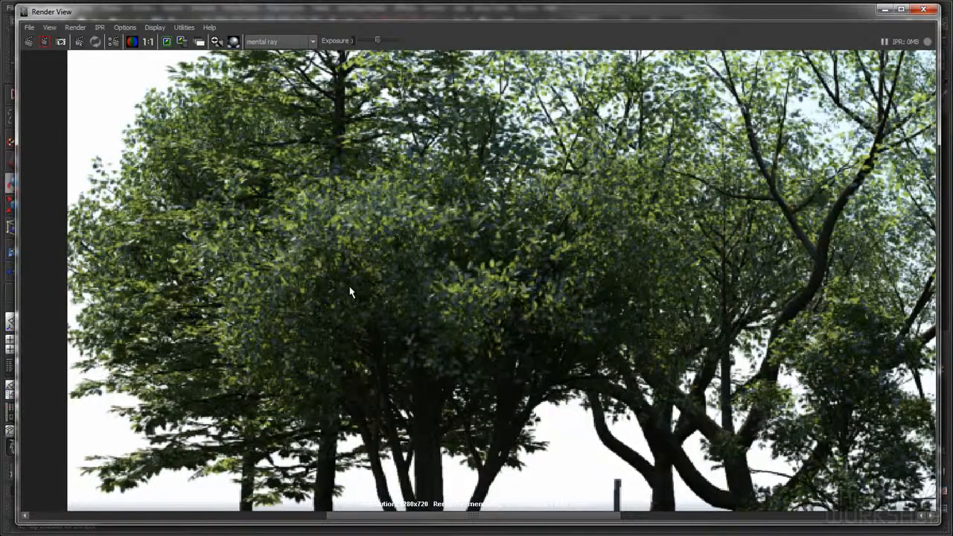
- Examine the leaves across the remaining rendered trees, return to the full render at actual size and close the Render View
{"action": "middle_click_drag", "start_coordinate": [420, 259], "coordinate": [372, 286], "text": "alt"}
{"action": "scroll", "coordinate": [521, 281], "scroll_direction": "down", "scroll_amount": 1}
{"action": "middle_click_drag", "start_coordinate": [478, 244], "coordinate": [425, 251], "text": "alt"}
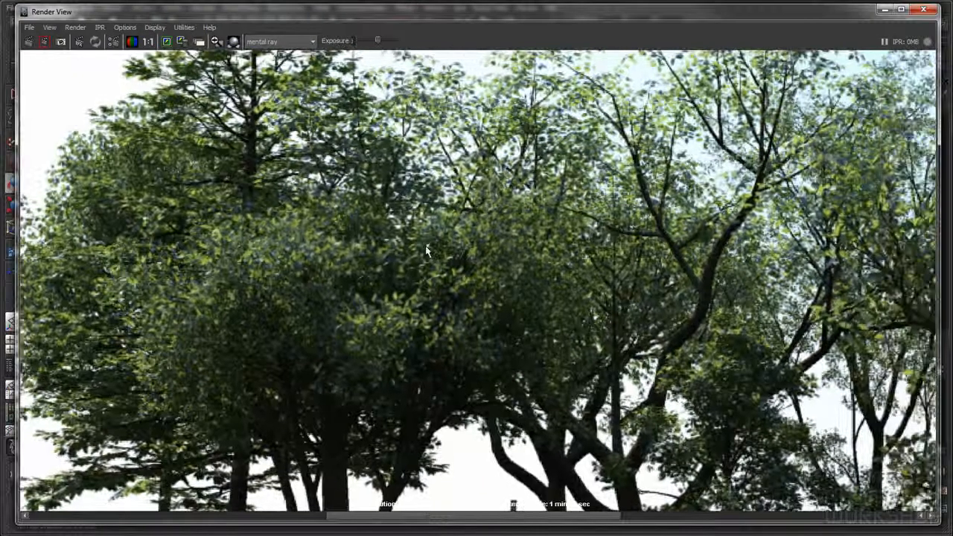
{"action": "left_click", "coordinate": [148, 41]}
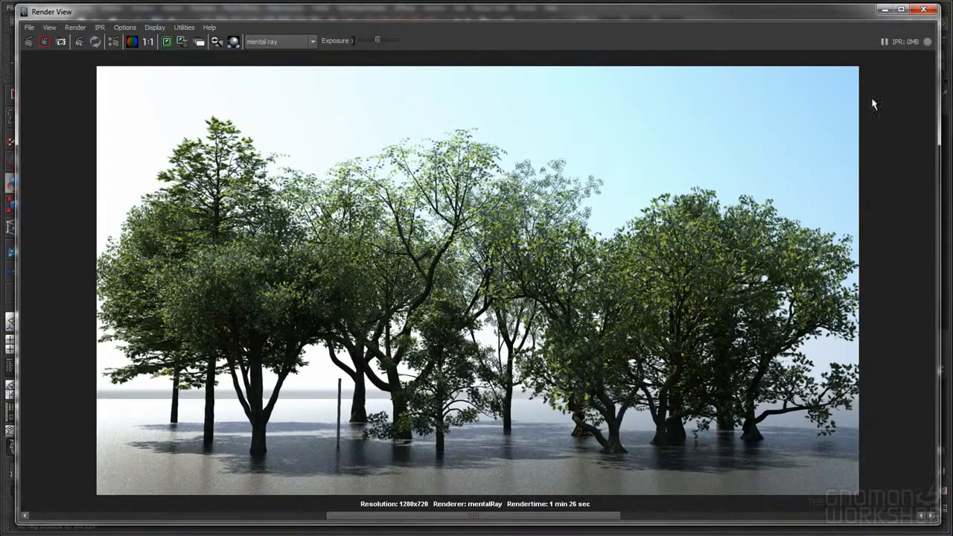
{"action": "left_click", "coordinate": [922, 11]}
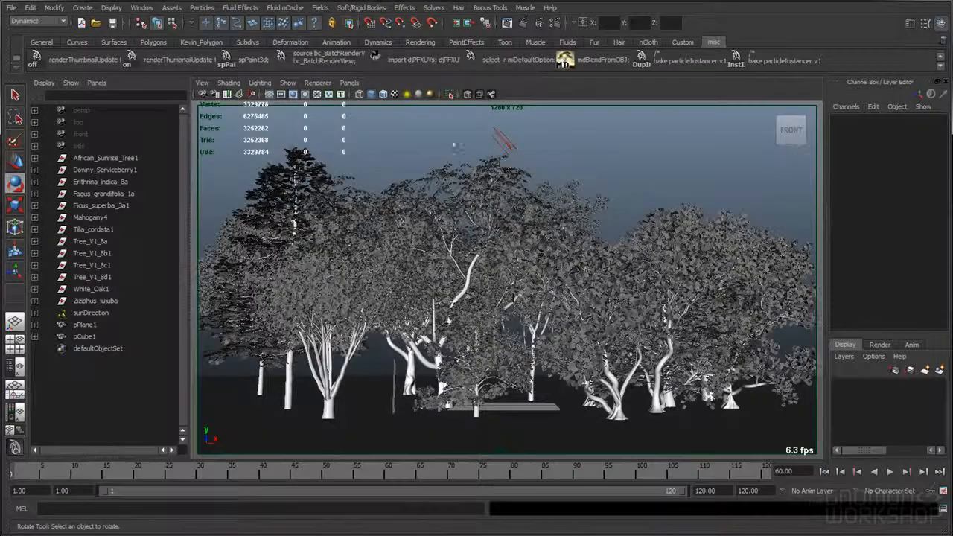
- Open the Hypershade, graph the leavesMIA shading network and enlarge the work area to fit it
{"action": "left_click", "coordinate": [142, 7]}
{"action": "mouse_move", "coordinate": [171, 36]}
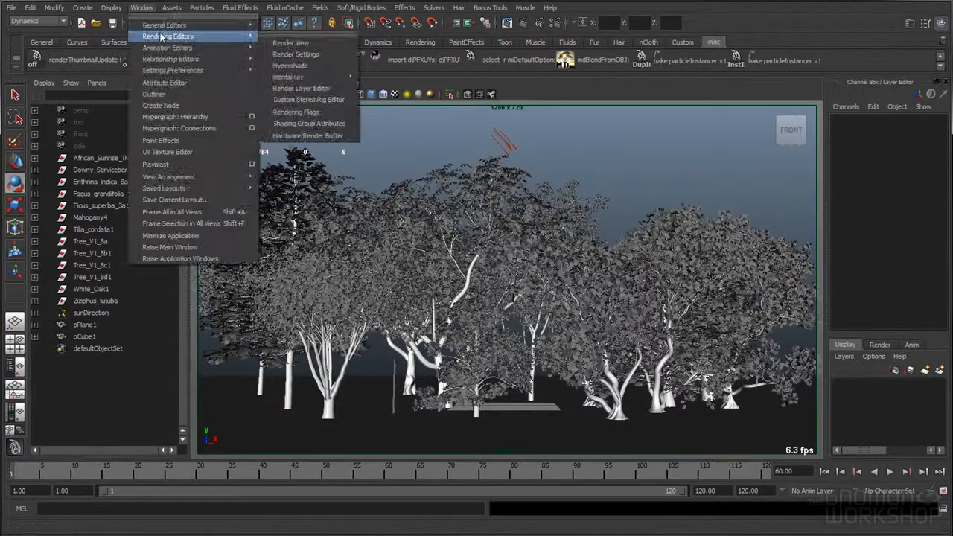
{"action": "left_click", "coordinate": [312, 67]}
{"action": "right_click", "coordinate": [544, 106]}
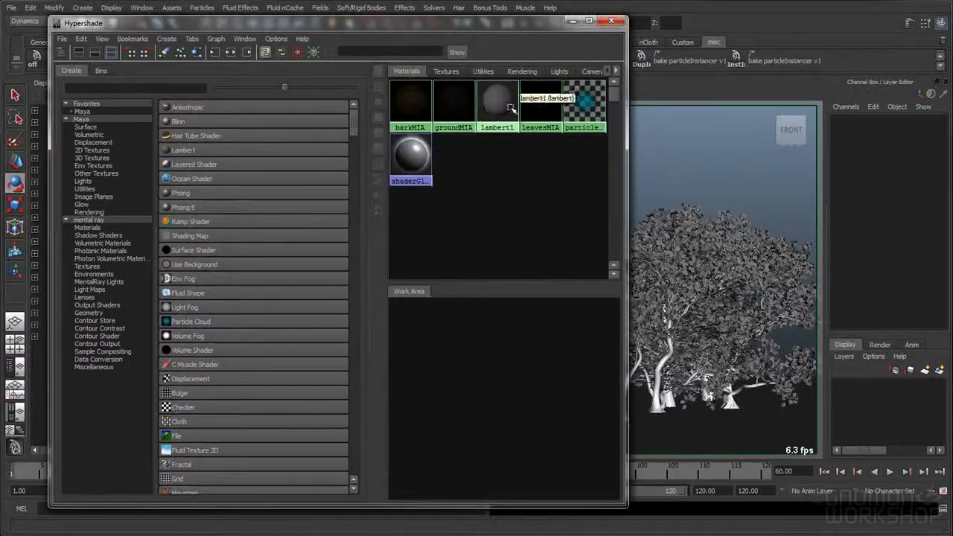
{"action": "left_click", "coordinate": [543, 134]}
{"action": "left_click_drag", "start_coordinate": [508, 276], "coordinate": [506, 201]}
{"action": "middle_click_drag", "start_coordinate": [513, 273], "coordinate": [549, 297], "text": "alt"}
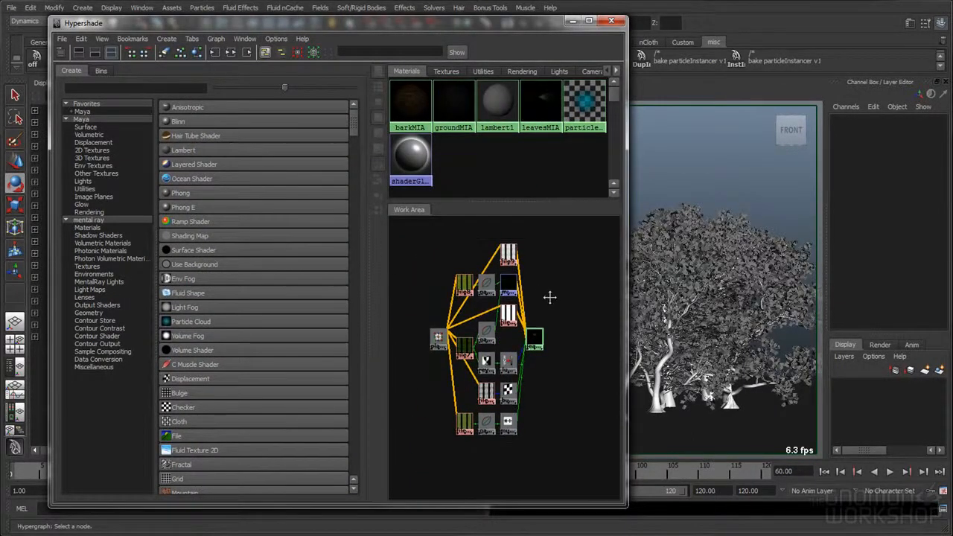
{"action": "right_click_drag", "start_coordinate": [549, 297], "coordinate": [590, 302], "text": "alt"}
{"action": "left_click_drag", "start_coordinate": [366, 275], "coordinate": [304, 276]}
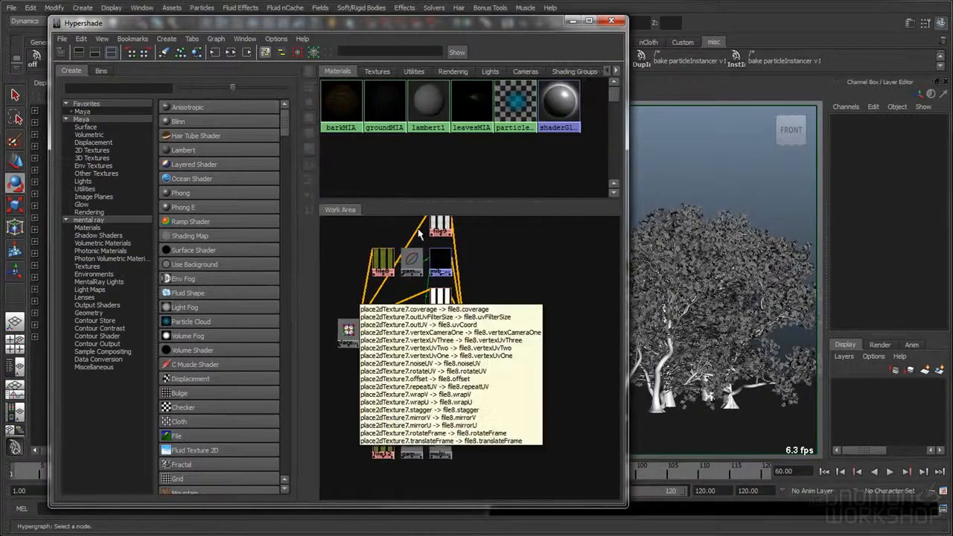
{"action": "left_click_drag", "start_coordinate": [448, 202], "coordinate": [448, 177]}
{"action": "middle_click_drag", "start_coordinate": [504, 267], "coordinate": [538, 282], "text": "alt"}
{"action": "mouse_move", "coordinate": [538, 283]}
{"action": "right_mouse_down", "text": "alt"}
{"action": "mouse_move", "coordinate": [563, 293]}
{"action": "mouse_move", "coordinate": [553, 292]}
{"action": "right_mouse_up", "text": "alt"}
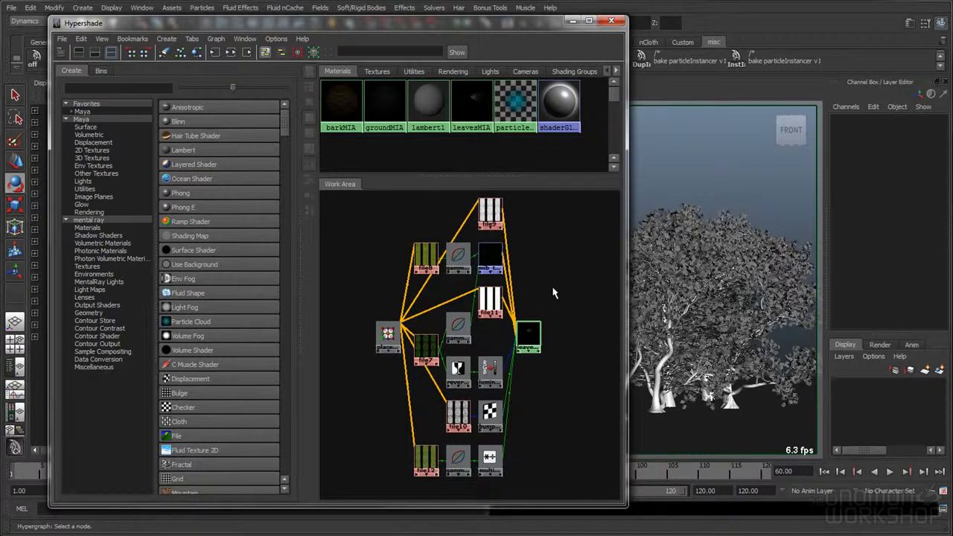
- Rename the leavesMIA material as birchLeaf_MIA
{"action": "left_click", "coordinate": [529, 337]}
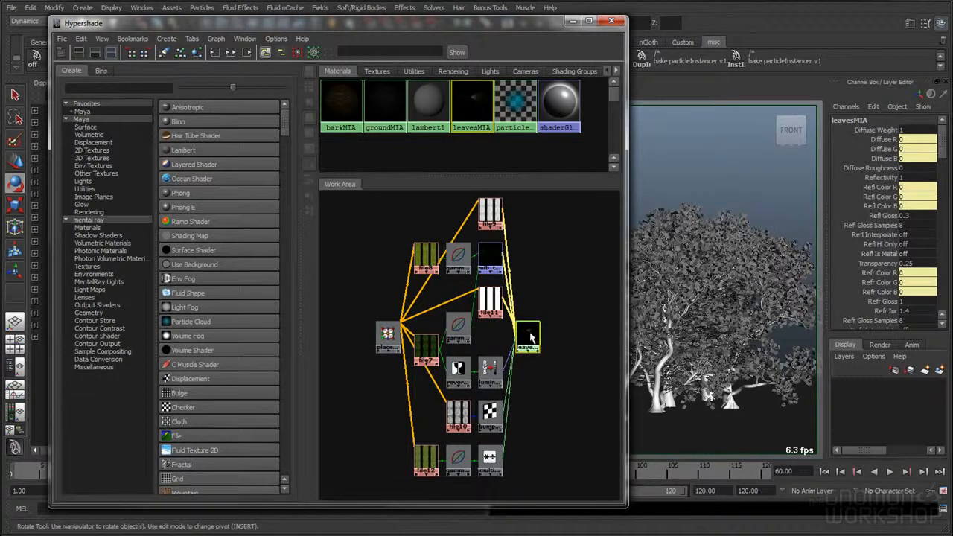
{"action": "left_click_drag", "start_coordinate": [529, 335], "coordinate": [539, 333]}
{"action": "double_click", "coordinate": [542, 353], "text": "ctrl"}
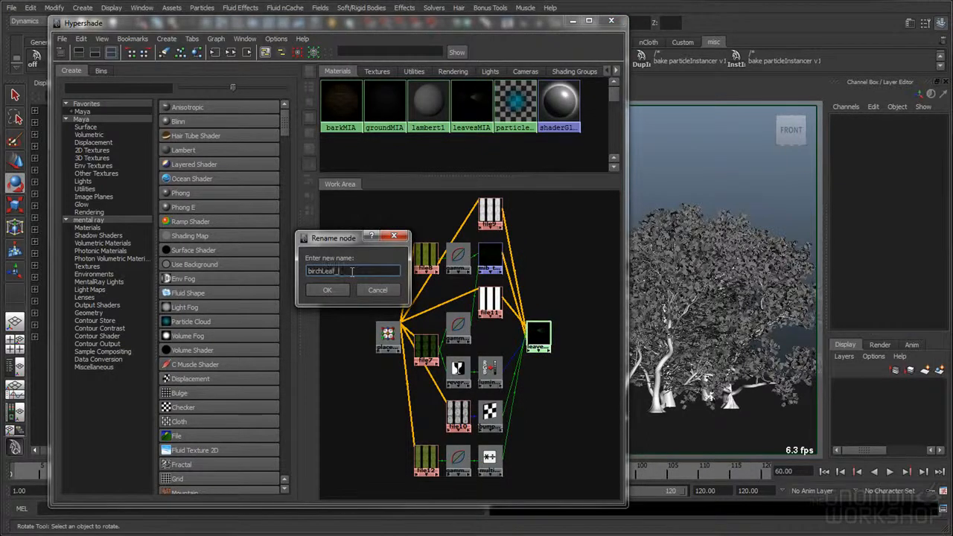
{"action": "type", "text": "birchLeaf_MIA"}
{"action": "left_click", "coordinate": [328, 292]}
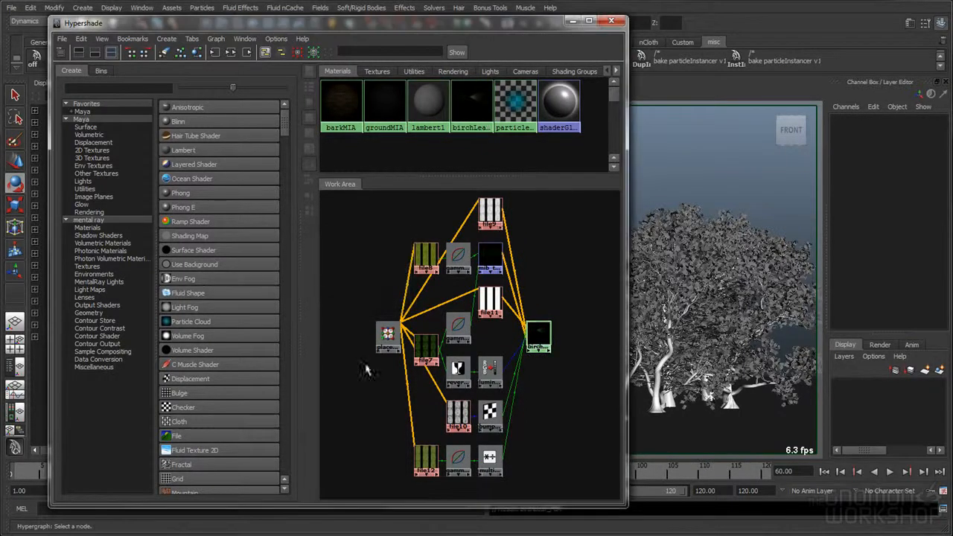
- Duplicate the complete birchLeaf_MIA shading network and graph the duplicated material on its own
{"action": "left_click", "coordinate": [534, 334]}
{"action": "left_click", "coordinate": [80, 39]}
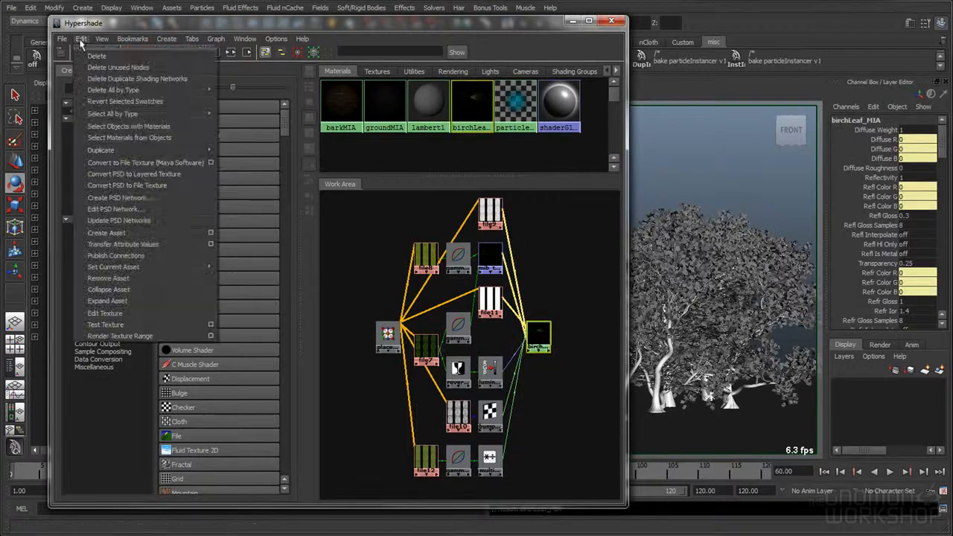
{"action": "mouse_move", "coordinate": [137, 151]}
{"action": "left_click", "coordinate": [258, 151]}
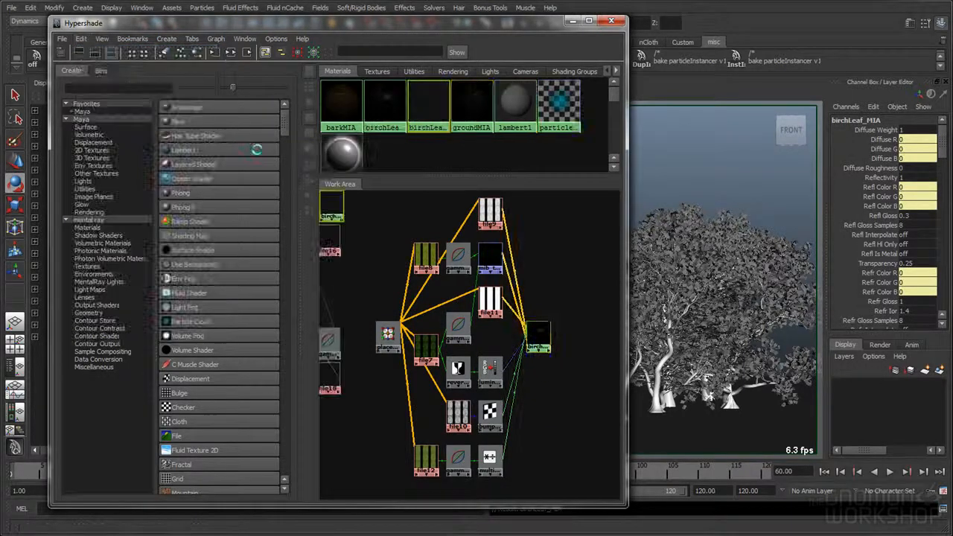
{"action": "right_click_drag", "start_coordinate": [333, 204], "coordinate": [335, 229]}
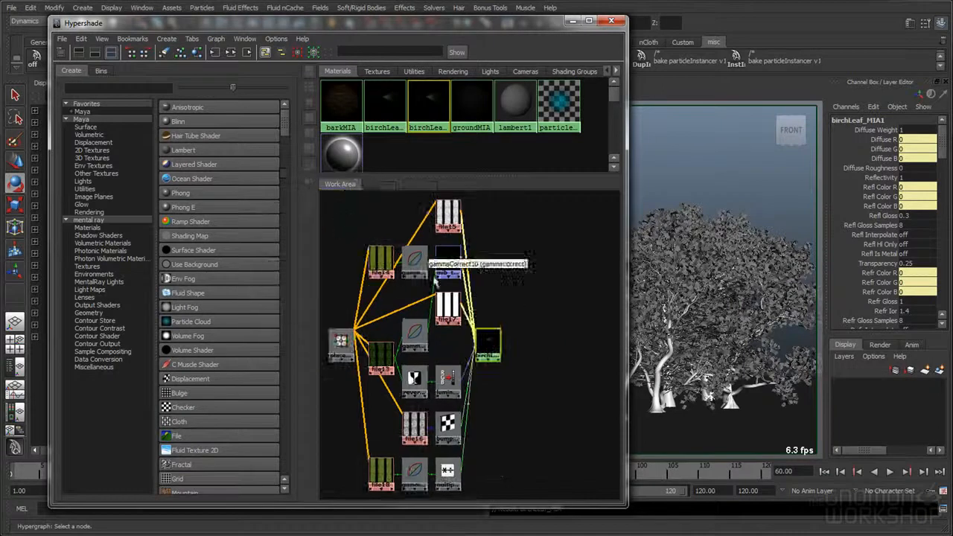
- Rename the duplicated leaf material as mapleLeaf_MIA
{"action": "double_click", "coordinate": [487, 343], "text": "ctrl"}
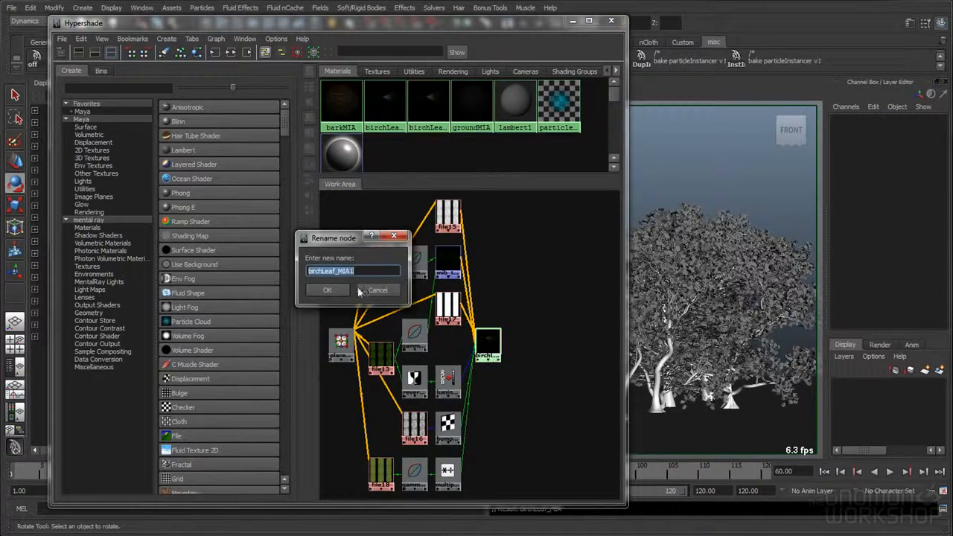
{"action": "type", "text": "mapleLe"}
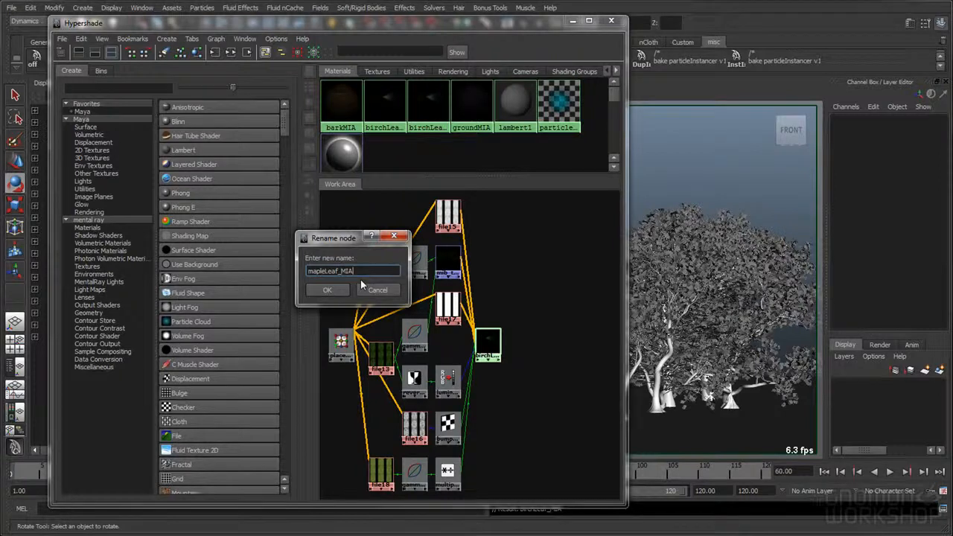
{"action": "left_click", "coordinate": [327, 289]}
- Set both Repeat UV values of the maple network's place2dTexture8 node to 1 and close its attributes
{"action": "middle_click_drag", "start_coordinate": [513, 288], "coordinate": [518, 287], "text": "alt"}
{"action": "right_click_drag", "start_coordinate": [519, 287], "coordinate": [508, 287], "text": "alt"}
{"action": "middle_click_drag", "start_coordinate": [508, 287], "coordinate": [518, 283], "text": "alt"}
{"action": "right_click_drag", "start_coordinate": [519, 283], "coordinate": [521, 289], "text": "alt"}
{"action": "middle_click_drag", "start_coordinate": [521, 289], "coordinate": [527, 287], "text": "alt"}
{"action": "double_click", "coordinate": [365, 341]}
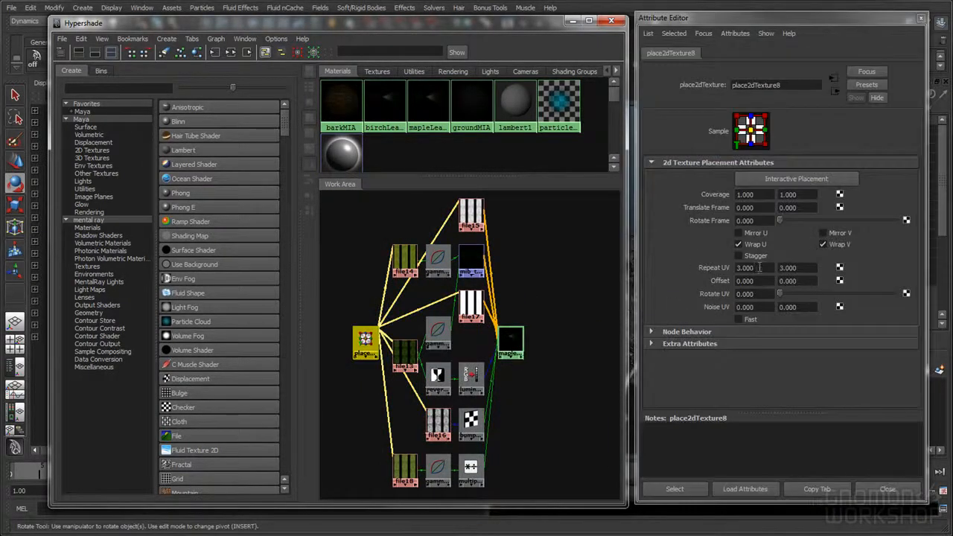
{"action": "double_click", "coordinate": [747, 267]}
{"action": "double_click", "coordinate": [805, 268]}
{"action": "type", "text": "1"}
{"action": "left_click", "coordinate": [805, 281]}
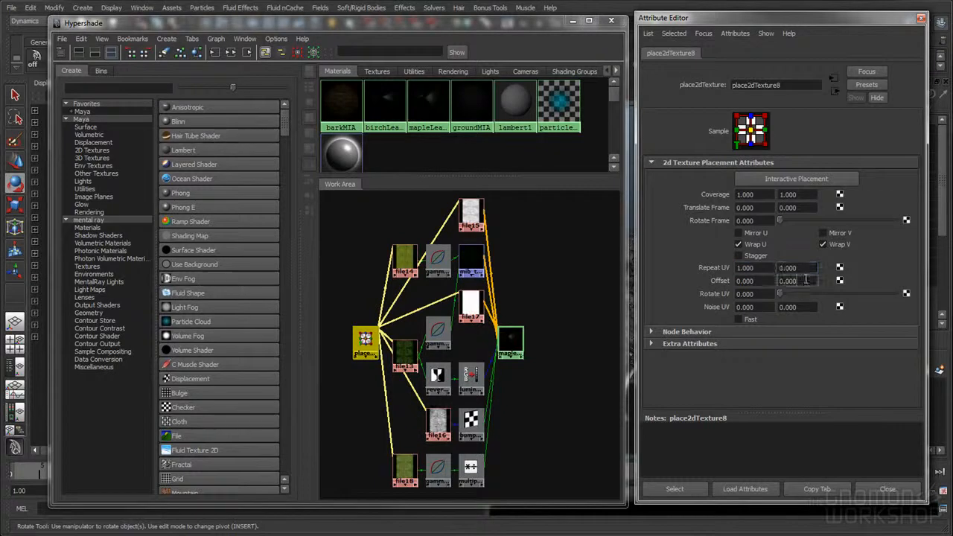
{"action": "left_click", "coordinate": [891, 491]}
- Load mapleGreen_3x3_frontColor_2k.tif from maps/leaf_Scans/cgTextures/maple on the CalDigitVR (E:) drive into the file13 texture
{"action": "double_click", "coordinate": [404, 350]}
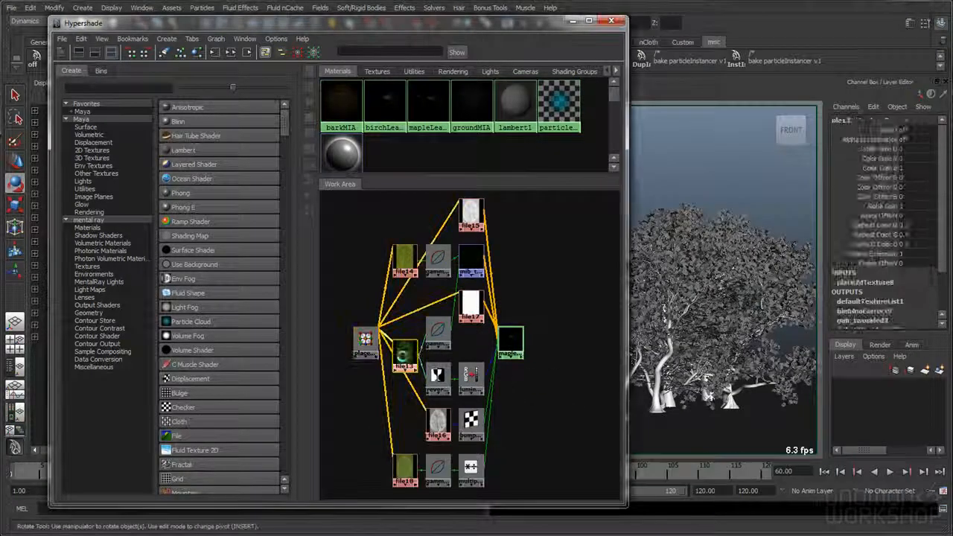
{"action": "scroll", "coordinate": [861, 247], "scroll_direction": "up", "scroll_amount": 5}
{"action": "left_click", "coordinate": [863, 233]}
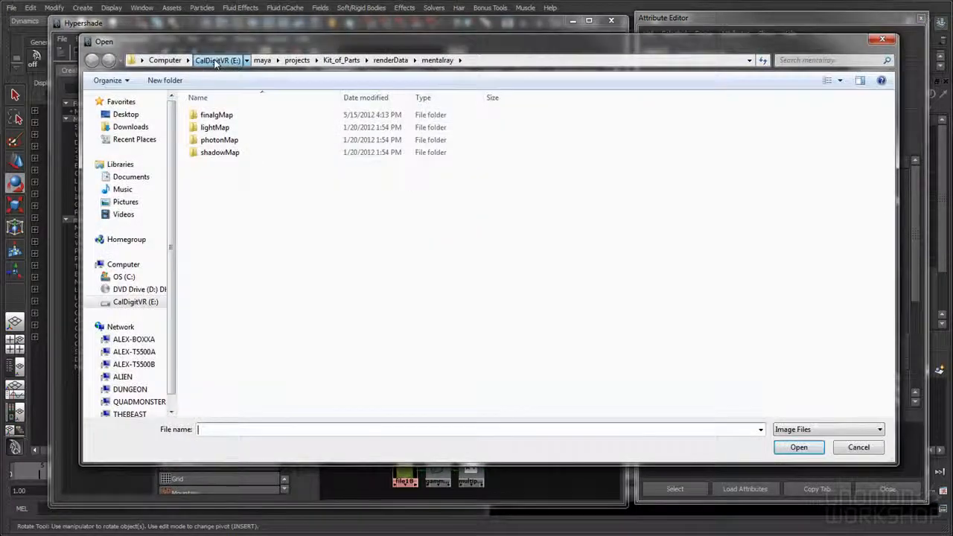
{"action": "left_click", "coordinate": [216, 61]}
{"action": "double_click", "coordinate": [211, 340]}
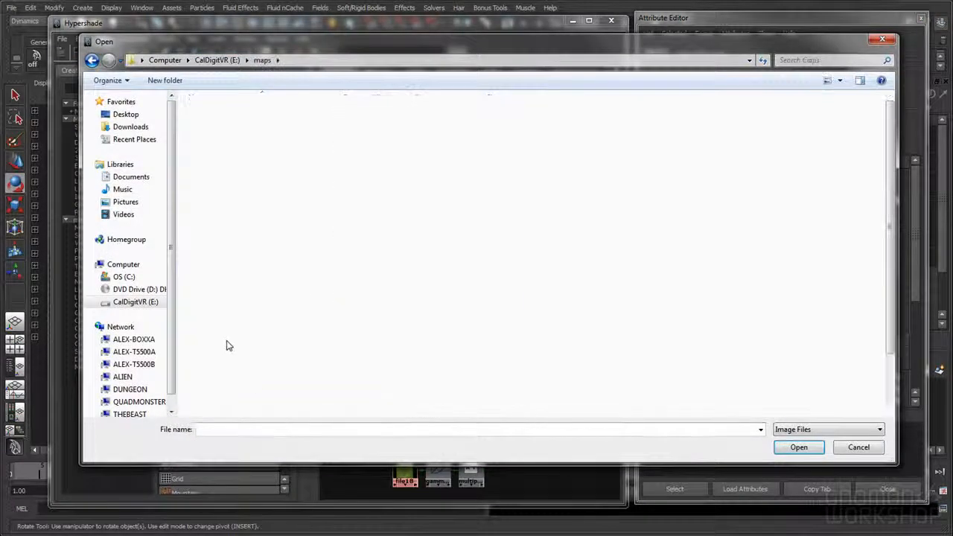
{"action": "double_click", "coordinate": [217, 341]}
{"action": "double_click", "coordinate": [336, 133]}
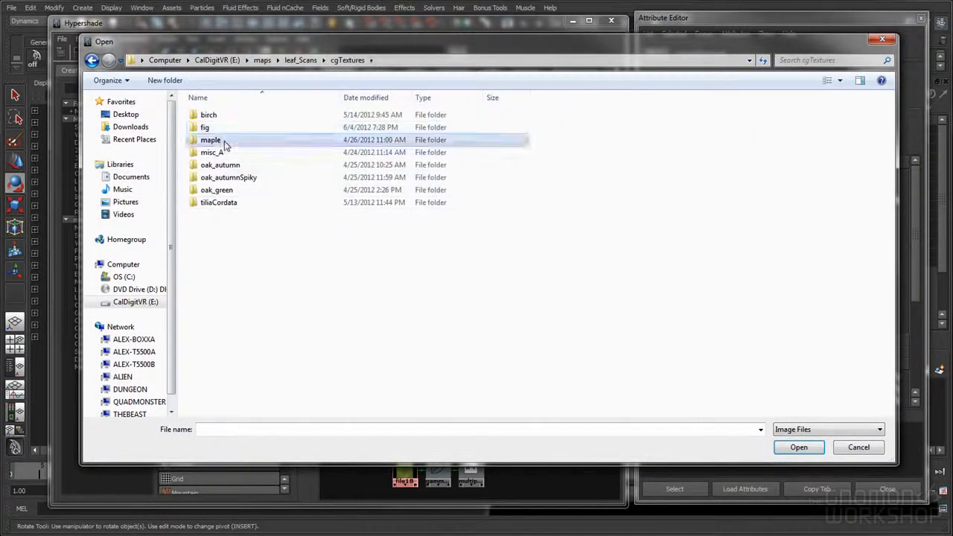
{"action": "double_click", "coordinate": [257, 140]}
{"action": "scroll", "coordinate": [630, 251], "scroll_direction": "down", "scroll_amount": 1}
{"action": "left_click", "coordinate": [468, 376]}
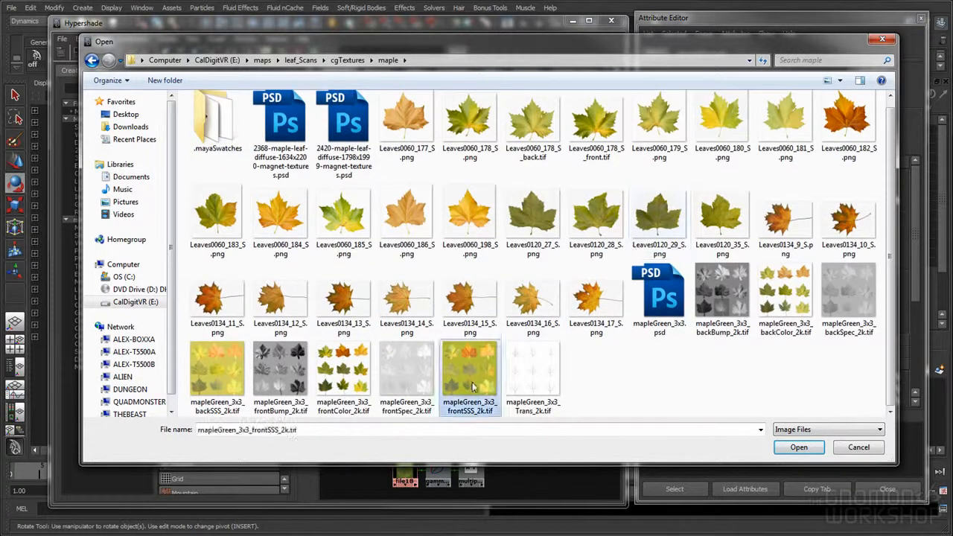
{"action": "left_click", "coordinate": [338, 405]}
{"action": "double_click", "coordinate": [338, 406]}
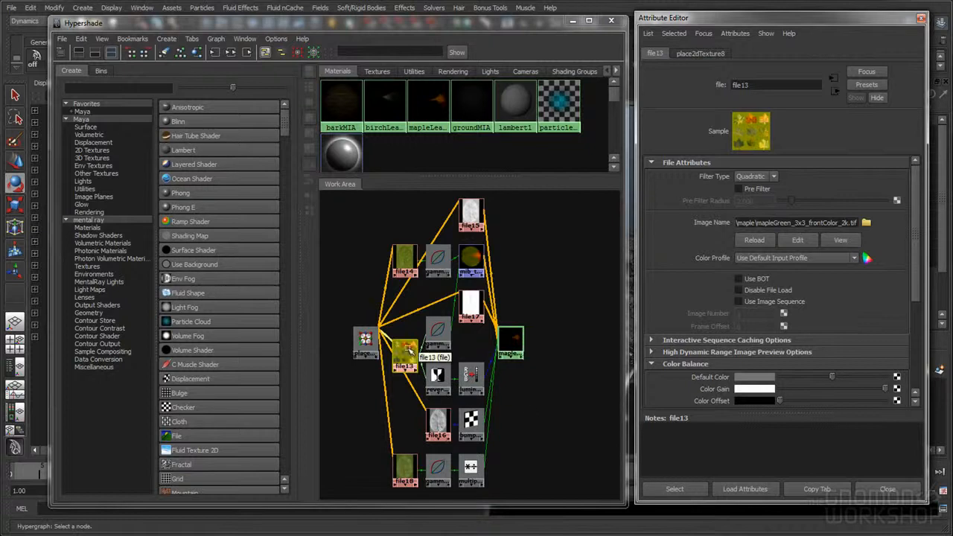
- Replace the file17 transparency texture's image with mapleGreen_3x3_Trans_2k.tif
{"action": "left_click", "coordinate": [469, 302]}
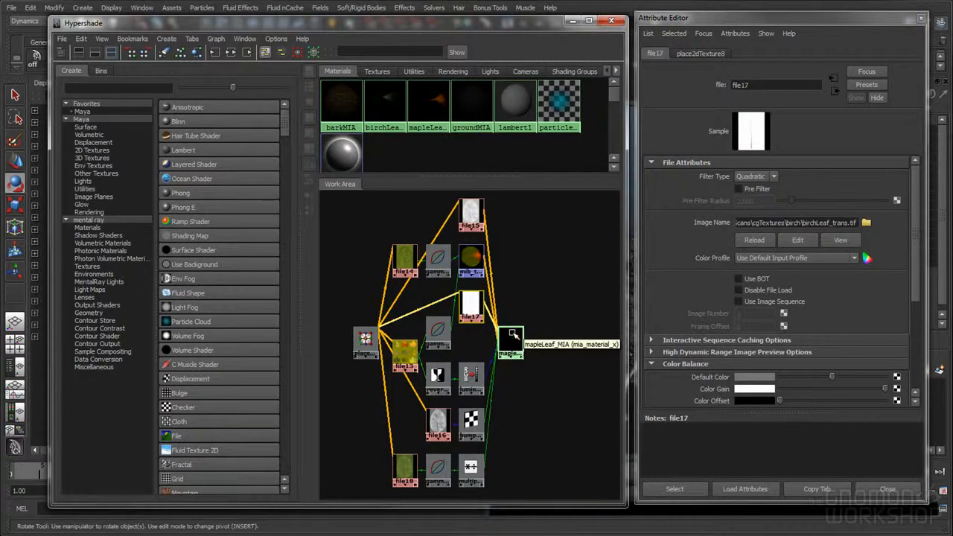
{"action": "left_click", "coordinate": [865, 222]}
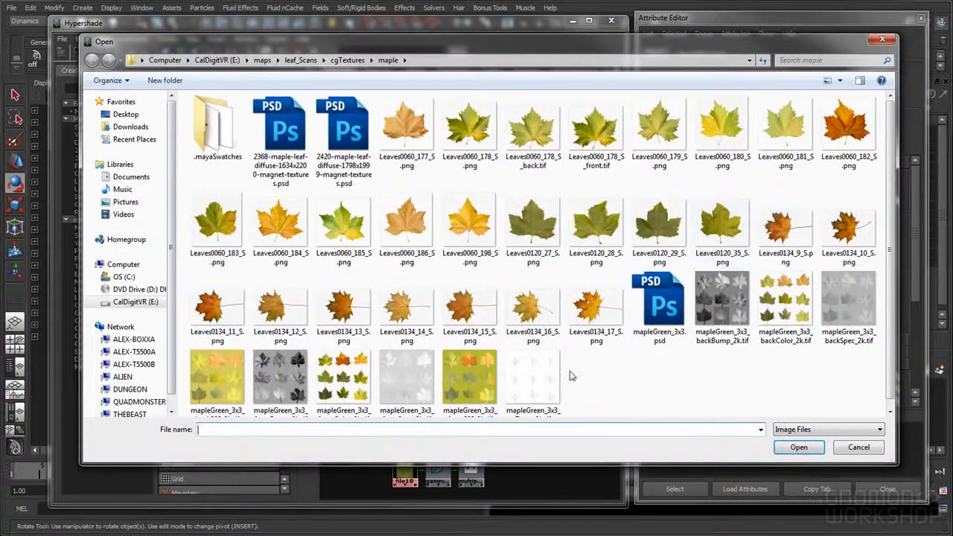
{"action": "double_click", "coordinate": [528, 383]}
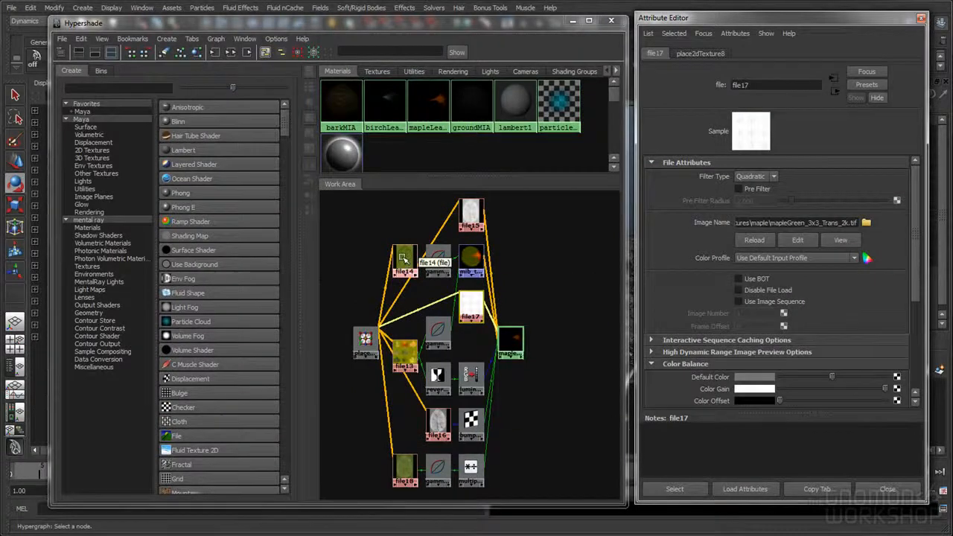
- Load mapleGreen_3x3_frontSSS_2k.tif as the image of the file14 texture
{"action": "left_click", "coordinate": [404, 261]}
{"action": "left_click", "coordinate": [866, 222]}
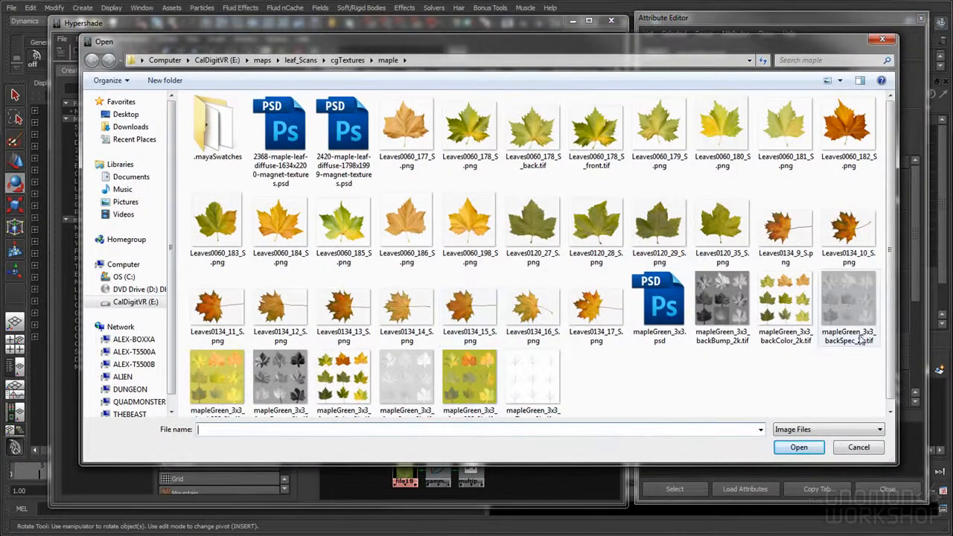
{"action": "scroll", "coordinate": [887, 337], "scroll_direction": "down", "scroll_amount": 1}
{"action": "left_click", "coordinate": [468, 380]}
{"action": "double_click", "coordinate": [468, 379]}
- Replace the file15 specular texture's image with mapleGreen_3x3_frontSpec_2k.tif
{"action": "left_click", "coordinate": [470, 214]}
{"action": "left_click", "coordinate": [866, 222]}
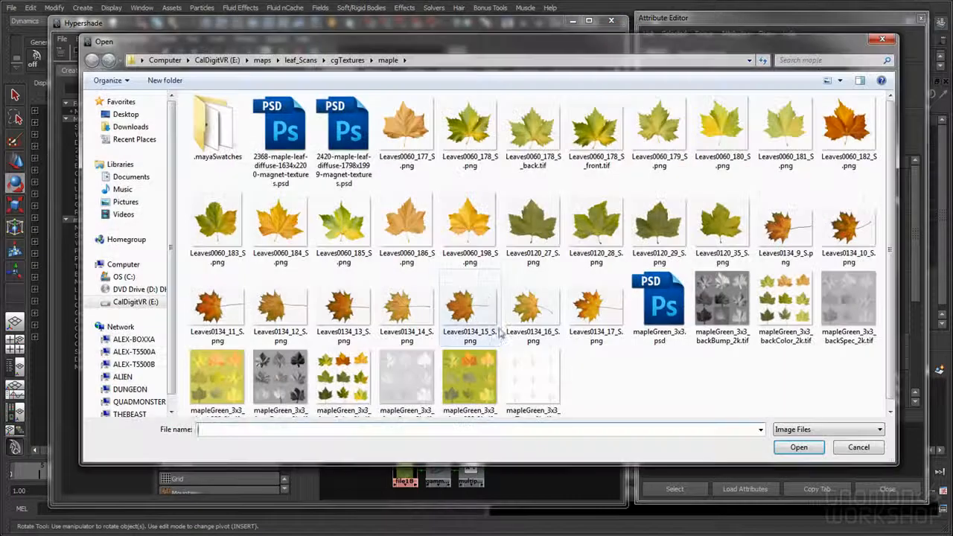
{"action": "left_click", "coordinate": [407, 375]}
{"action": "double_click", "coordinate": [398, 380]}
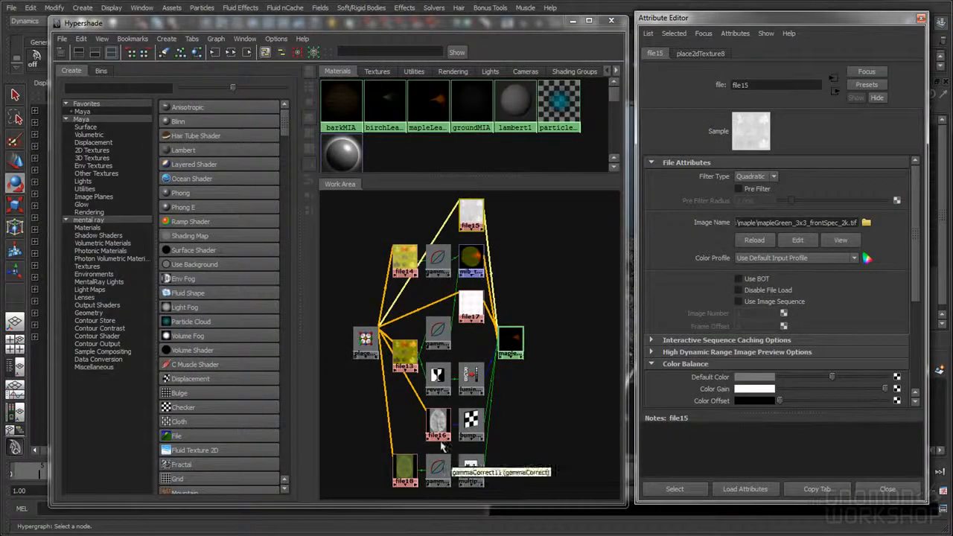
- Replace the file16 bump texture's image with mapleGreen_3x3_frontBump_2k.tif
{"action": "left_click", "coordinate": [438, 423]}
{"action": "left_click", "coordinate": [865, 222]}
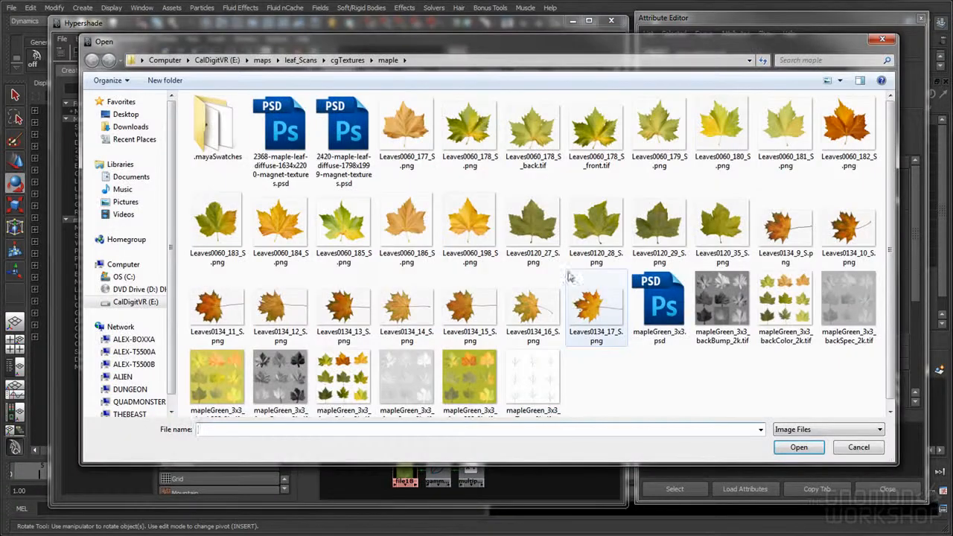
{"action": "left_click", "coordinate": [279, 383]}
{"action": "double_click", "coordinate": [291, 373]}
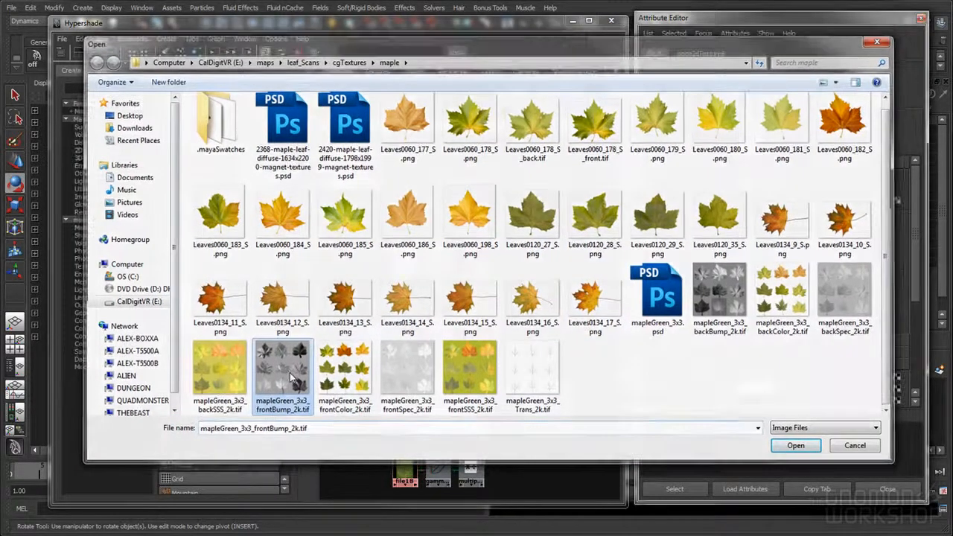
- Replace the file14 texture's image with mapleGreen_3x3_backColor_2k.tif from the maple folder
{"action": "left_click", "coordinate": [402, 468]}
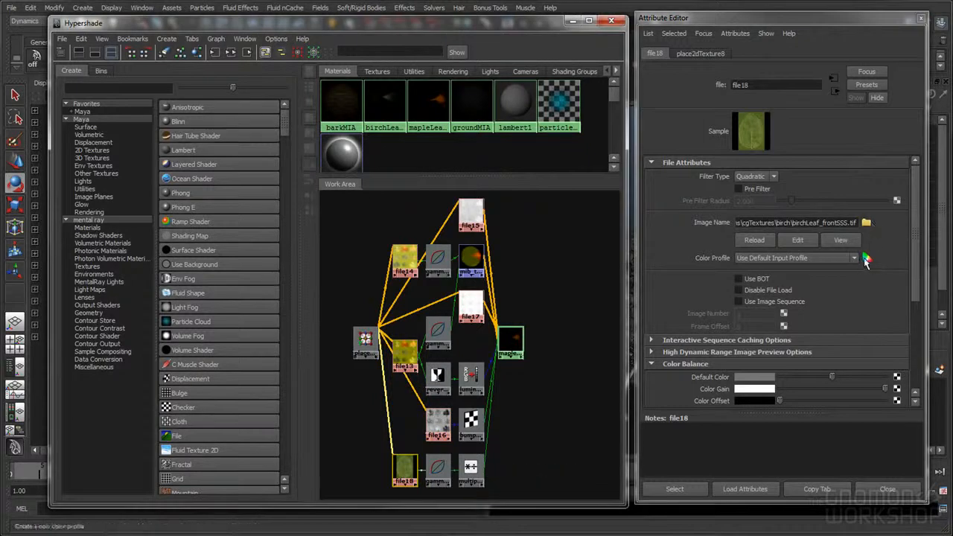
{"action": "mouse_move", "coordinate": [373, 316]}
{"action": "left_click", "coordinate": [405, 260]}
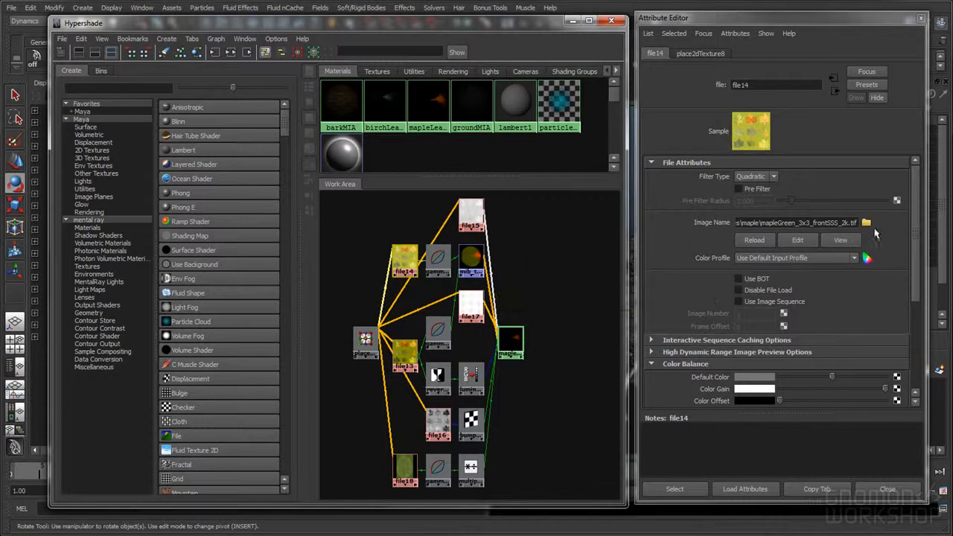
{"action": "left_click", "coordinate": [865, 222]}
{"action": "left_click", "coordinate": [219, 372]}
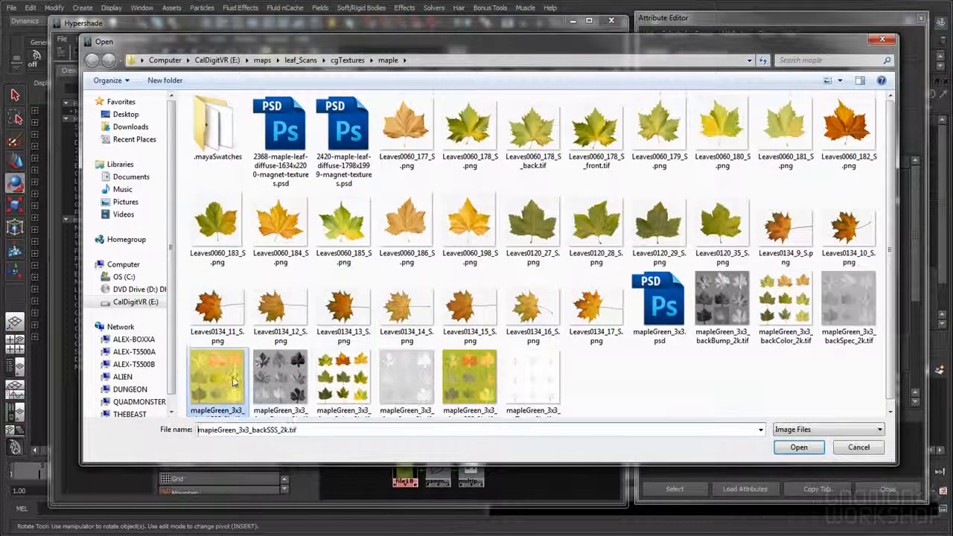
{"action": "double_click", "coordinate": [785, 297]}
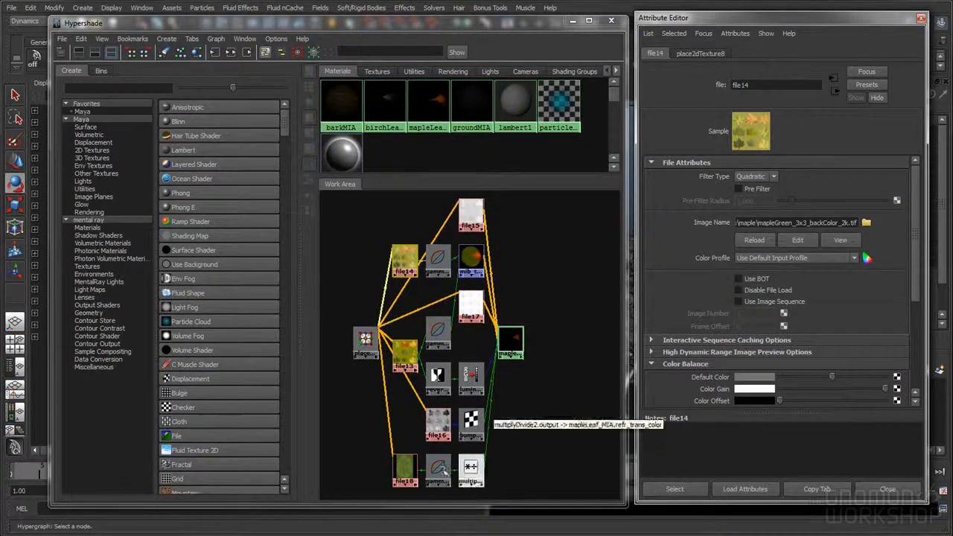
- Replace the file18 texture's birch image with mapleGreen_3x3_frontSSS_2k.tif
{"action": "left_click", "coordinate": [404, 467]}
{"action": "left_click", "coordinate": [865, 221]}
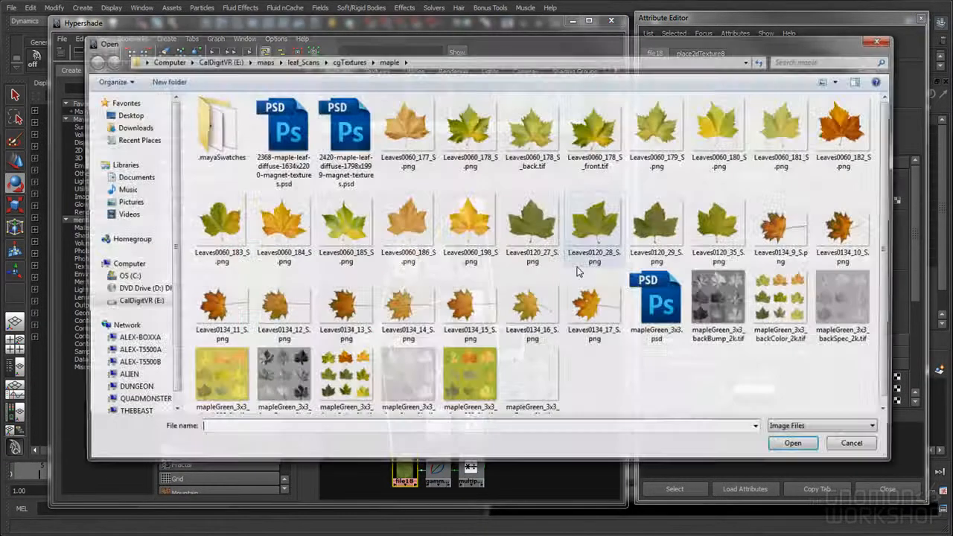
{"action": "double_click", "coordinate": [466, 399]}
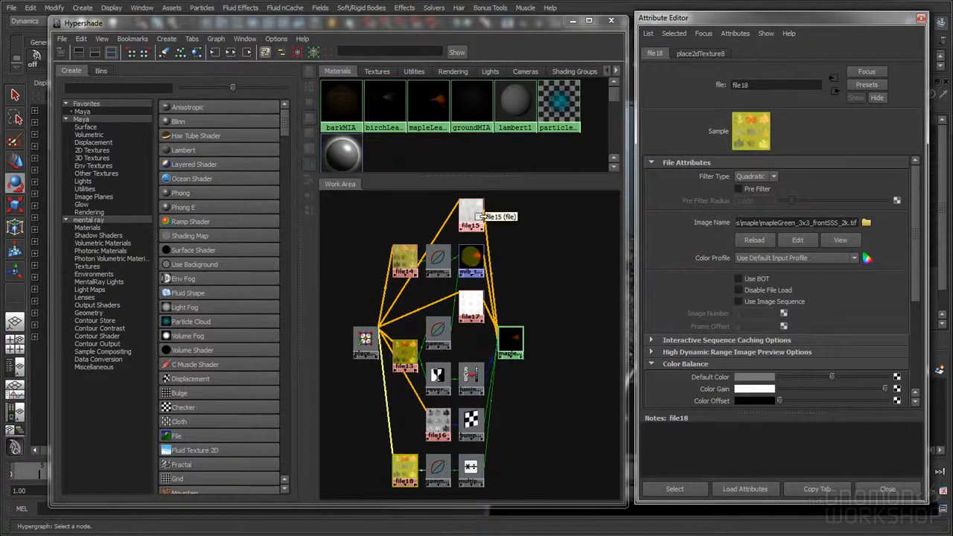
- Check the image assigned to each maple file texture and review the BRDF and Reflection settings of mapleLeaf_MIA
{"action": "left_click", "coordinate": [474, 213]}
{"action": "left_click", "coordinate": [404, 262]}
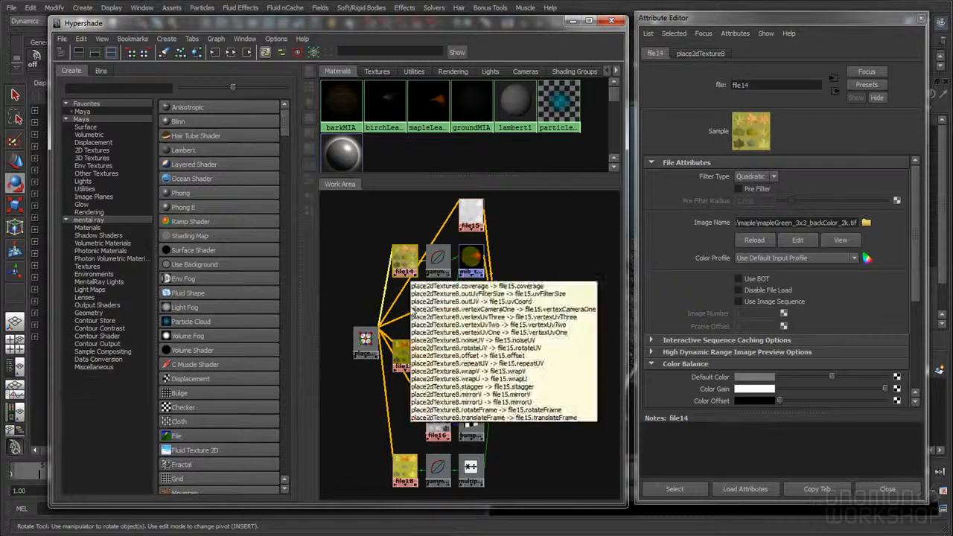
{"action": "left_click", "coordinate": [406, 350]}
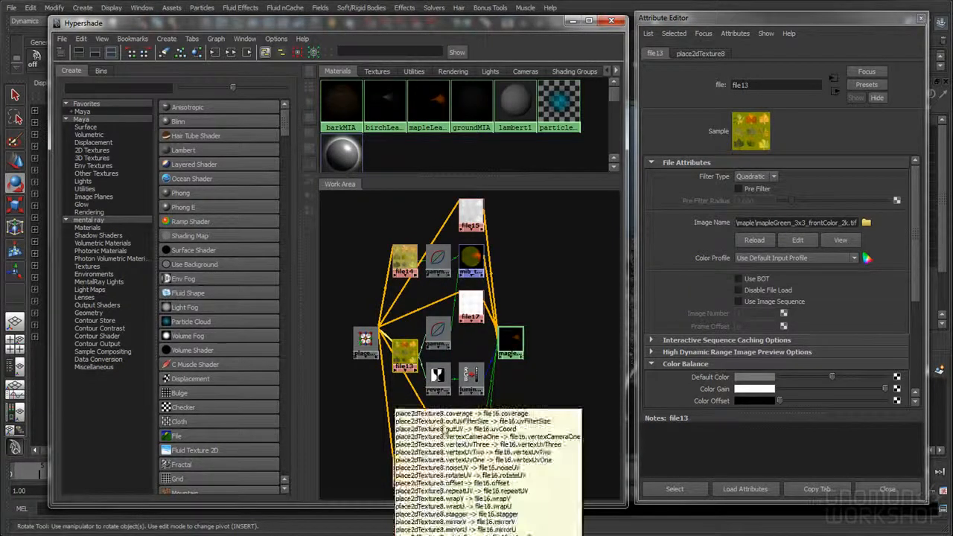
{"action": "left_click", "coordinate": [441, 422]}
{"action": "left_click", "coordinate": [405, 475]}
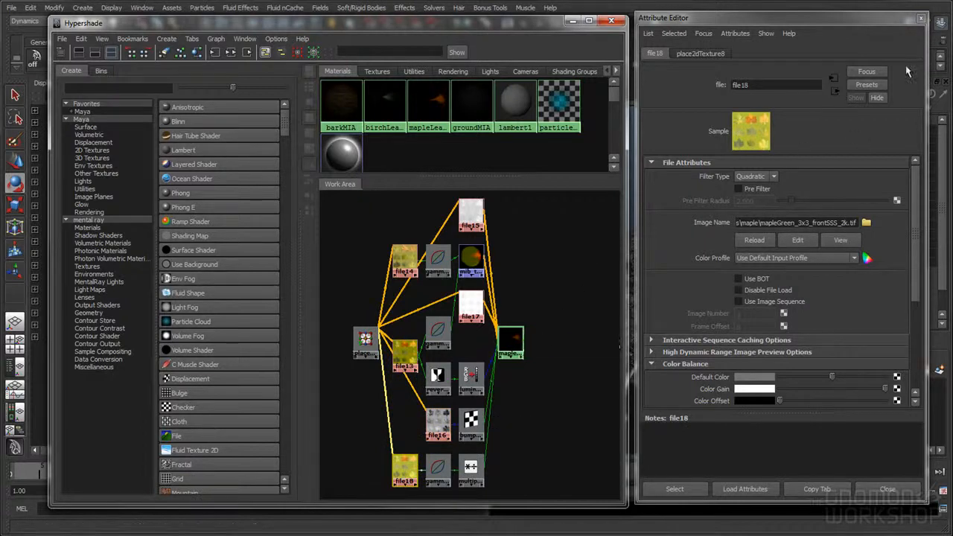
{"action": "left_click", "coordinate": [513, 342]}
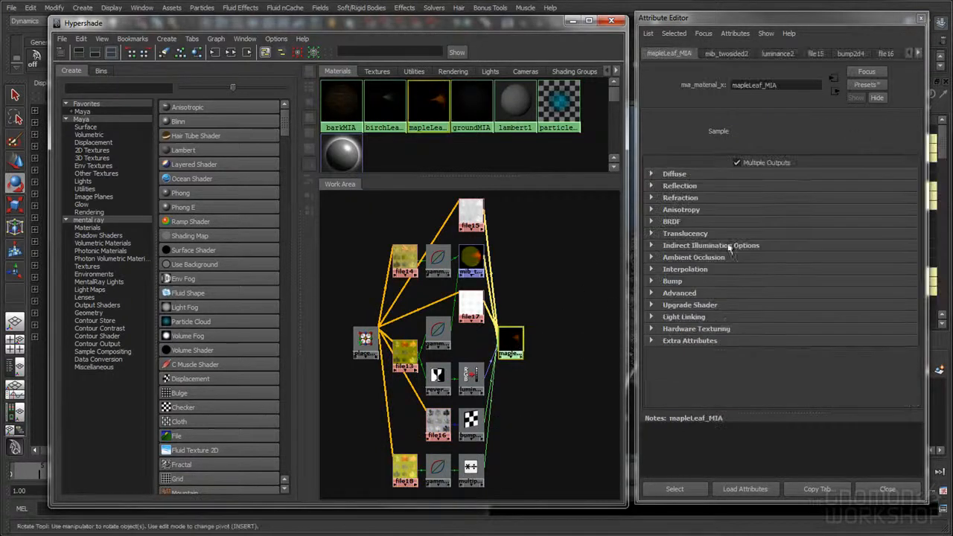
{"action": "left_click", "coordinate": [677, 221]}
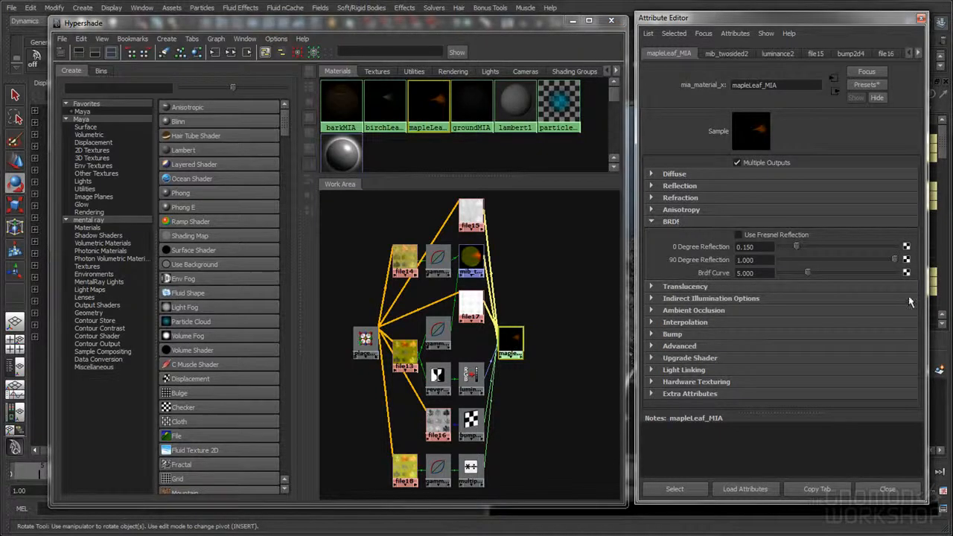
{"action": "left_click", "coordinate": [678, 186]}
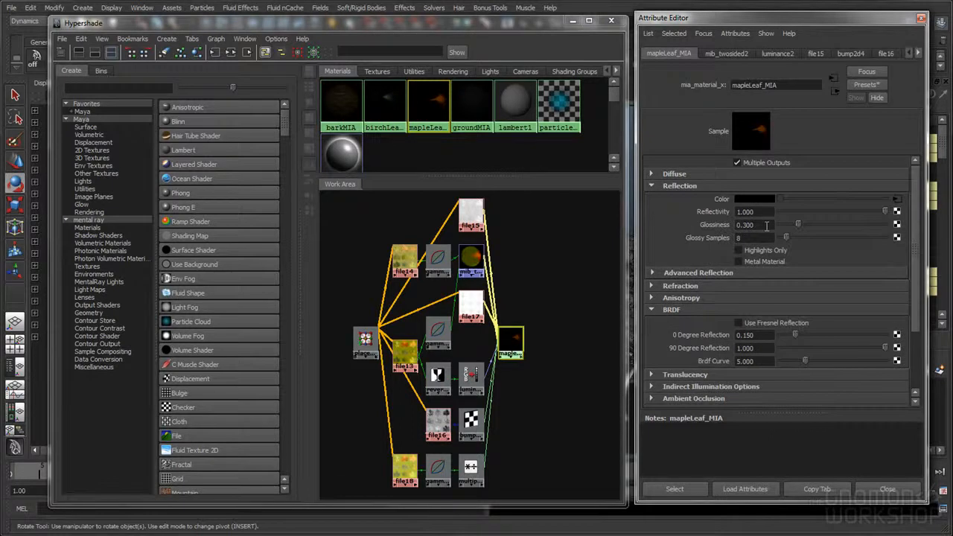
{"action": "left_click", "coordinate": [887, 489]}
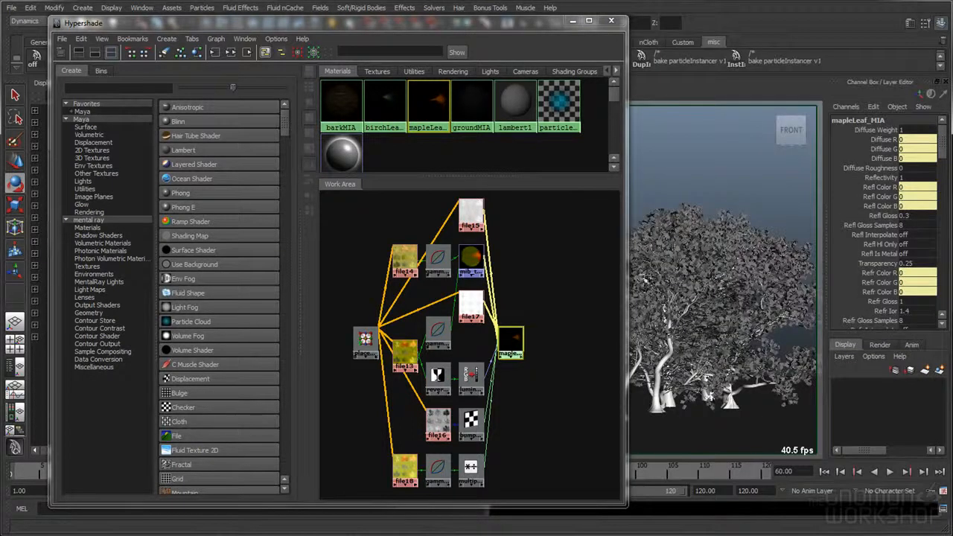
- Assign the mapleLeaf_MIA material to the Tree_V1_8 leaves in the front of the lineup
{"action": "left_click_drag", "start_coordinate": [529, 36], "coordinate": [289, 29]}
{"action": "left_click", "coordinate": [619, 184]}
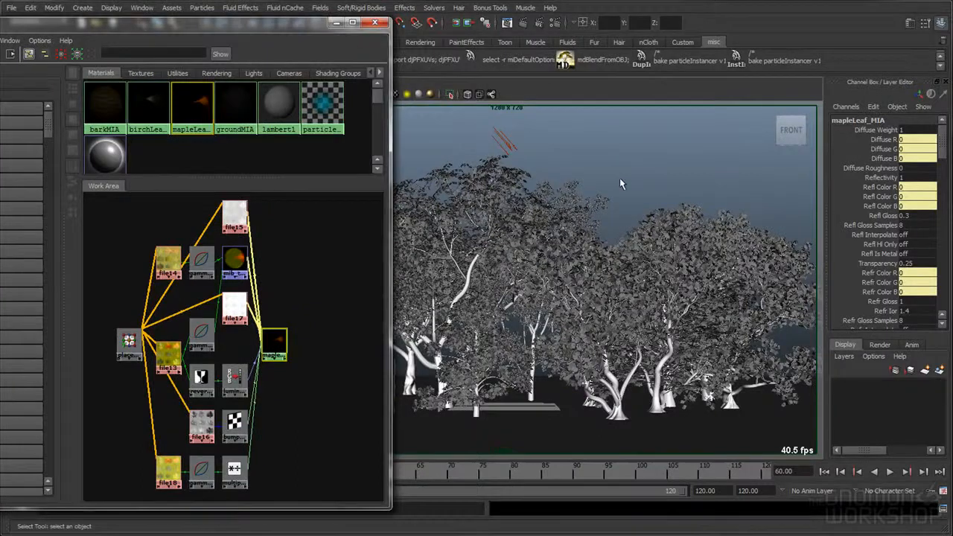
{"action": "left_click", "coordinate": [606, 318]}
{"action": "left_click_drag", "start_coordinate": [209, 23], "coordinate": [324, 30]}
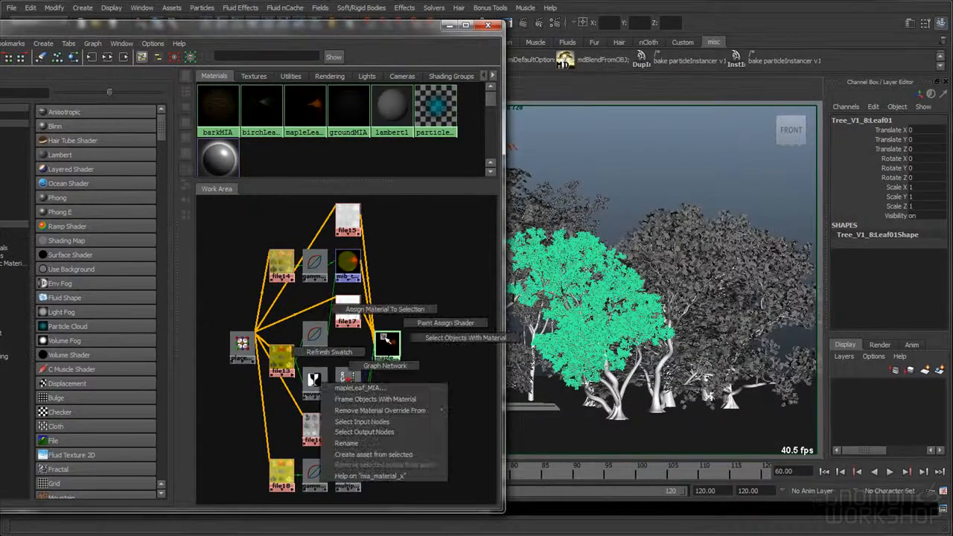
{"action": "right_click_drag", "start_coordinate": [388, 344], "coordinate": [381, 290]}
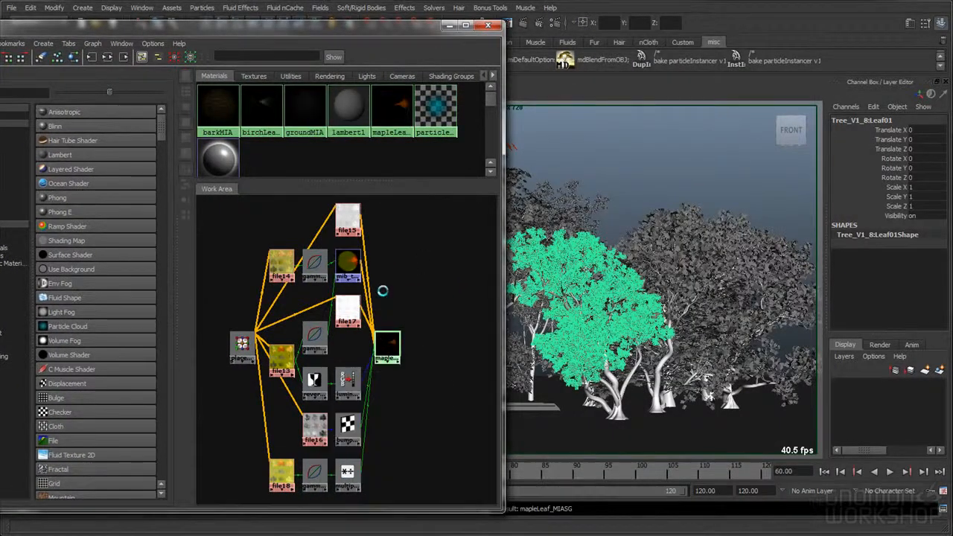
- Assign mapleLeaf_MIA to the leaves of the African_Sunrise_Tree and the Mahogany3 tree
{"action": "left_click", "coordinate": [693, 214]}
{"action": "right_click_drag", "start_coordinate": [387, 344], "coordinate": [388, 299]}
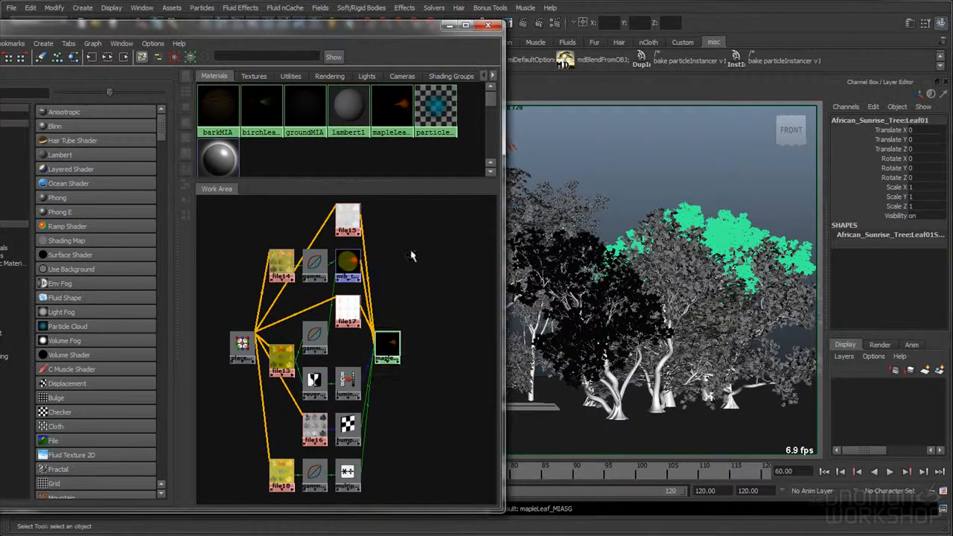
{"action": "left_click_drag", "start_coordinate": [393, 30], "coordinate": [159, 28]}
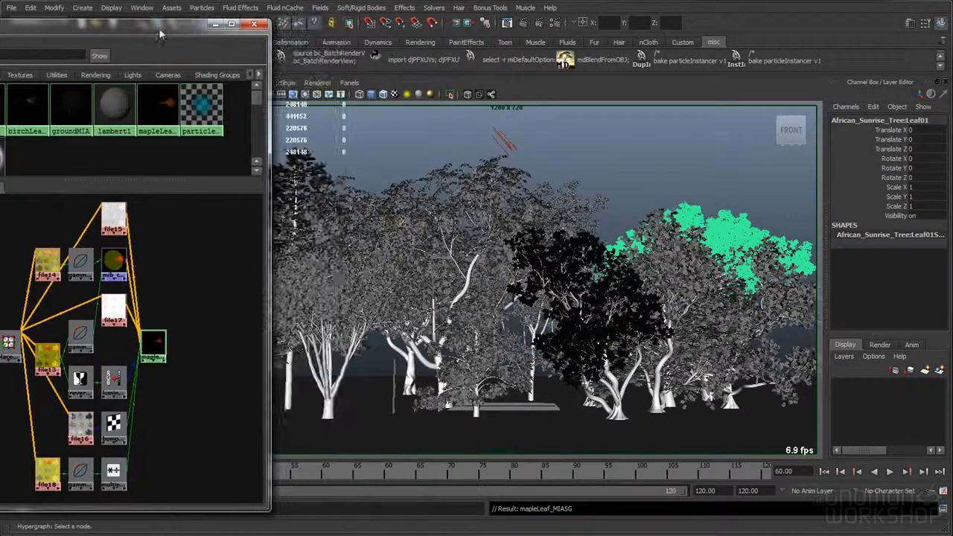
{"action": "left_click", "coordinate": [361, 290]}
{"action": "right_click_drag", "start_coordinate": [152, 344], "coordinate": [175, 258]}
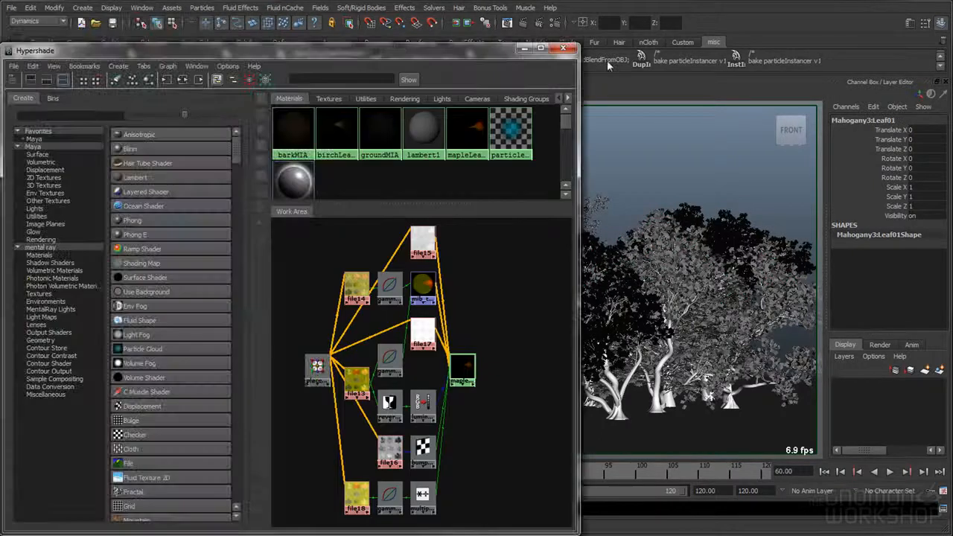
- Duplicate the mapleLeaf_MIA material together with its entire shading network
{"action": "left_click_drag", "start_coordinate": [297, 18], "coordinate": [592, 18]}
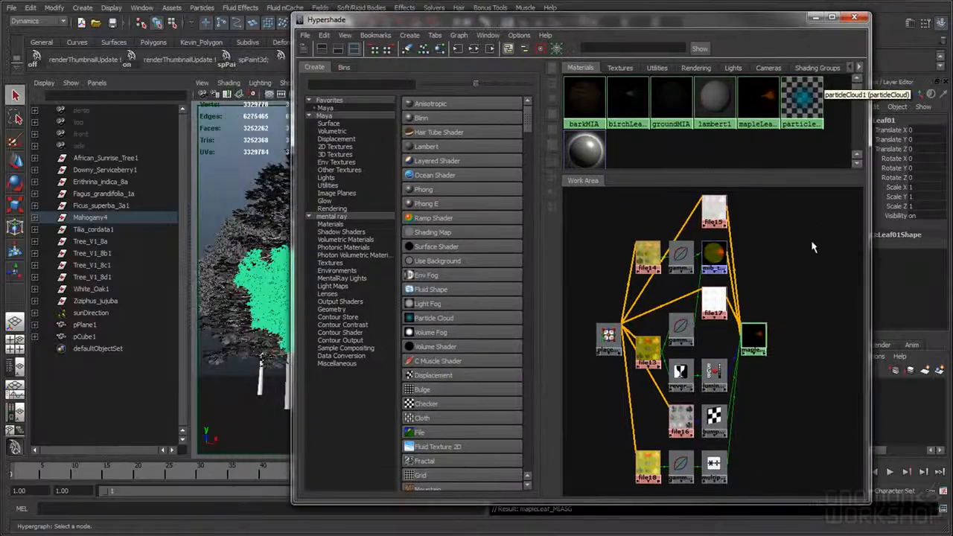
{"action": "left_click", "coordinate": [755, 338]}
{"action": "left_click", "coordinate": [324, 35]}
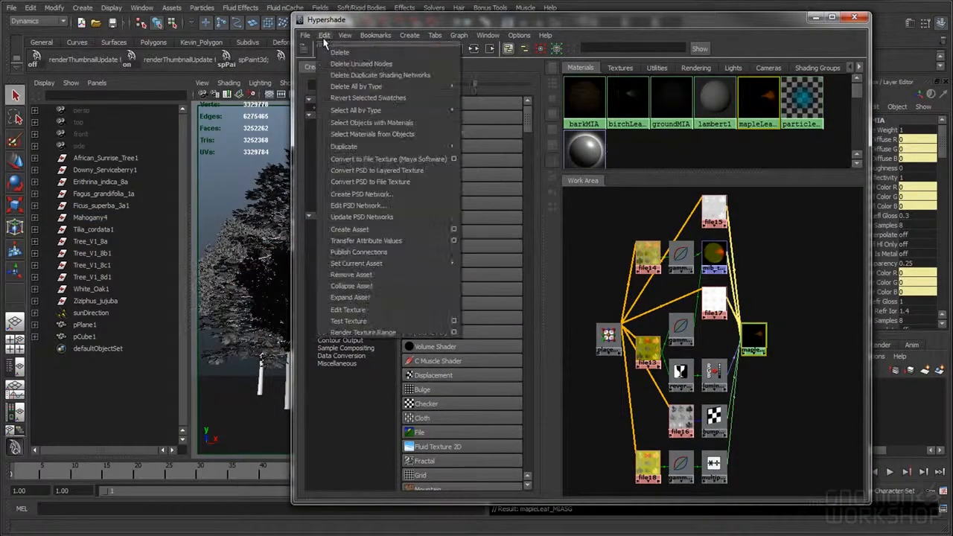
{"action": "mouse_move", "coordinate": [372, 146]}
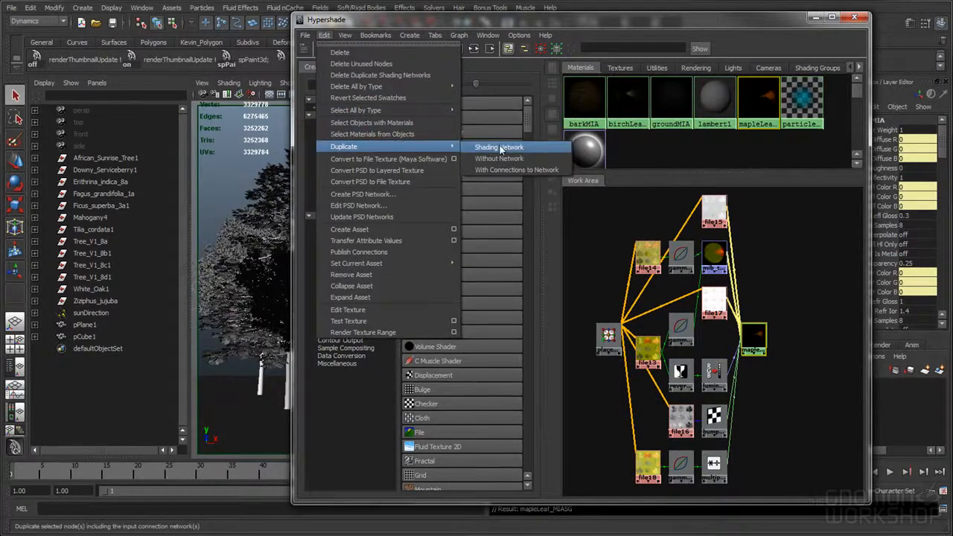
{"action": "left_click", "coordinate": [500, 148]}
- Graph the duplicated maple material's network and rename the material oakLeaf_MIA
{"action": "left_click_drag", "start_coordinate": [569, 20], "coordinate": [474, 20]}
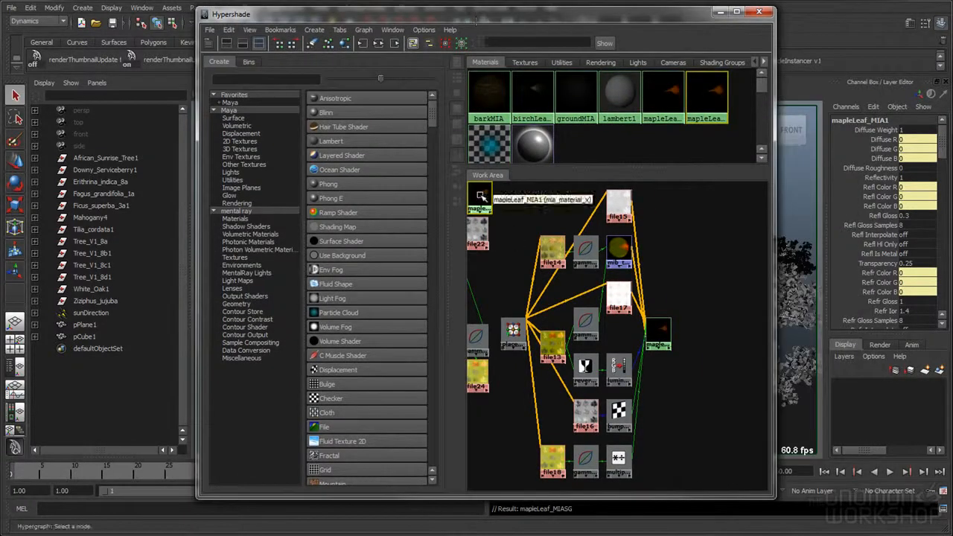
{"action": "right_click_drag", "start_coordinate": [480, 199], "coordinate": [482, 209]}
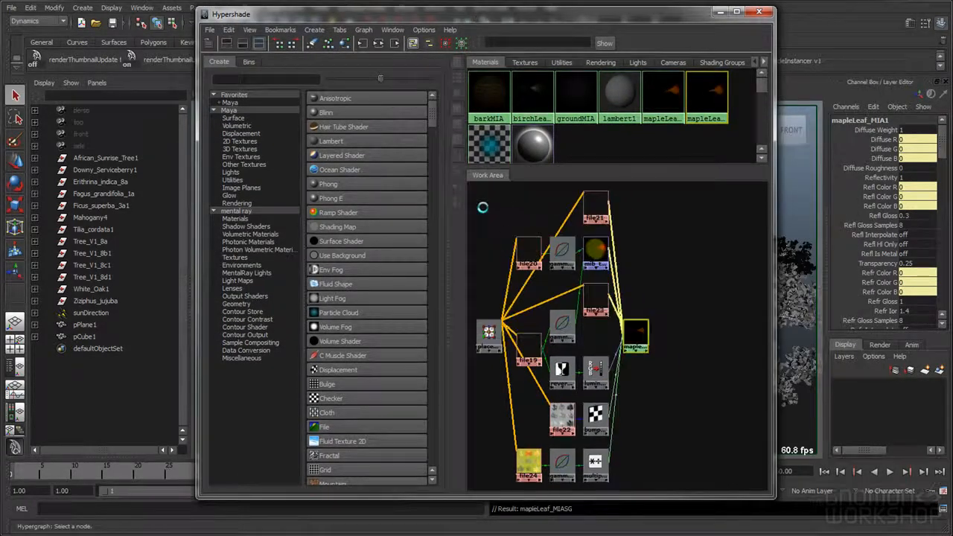
{"action": "double_click", "coordinate": [635, 338], "text": "ctrl"}
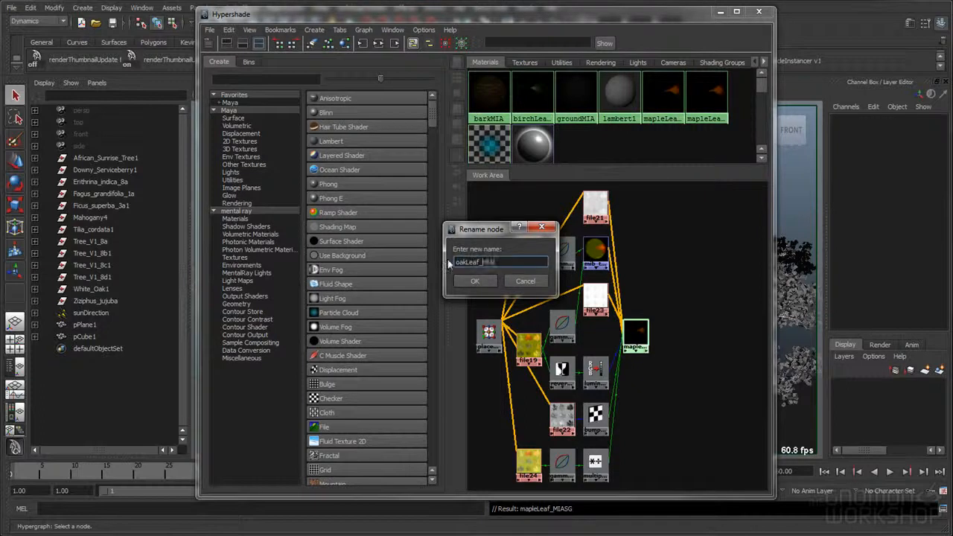
{"action": "left_click", "coordinate": [472, 281]}
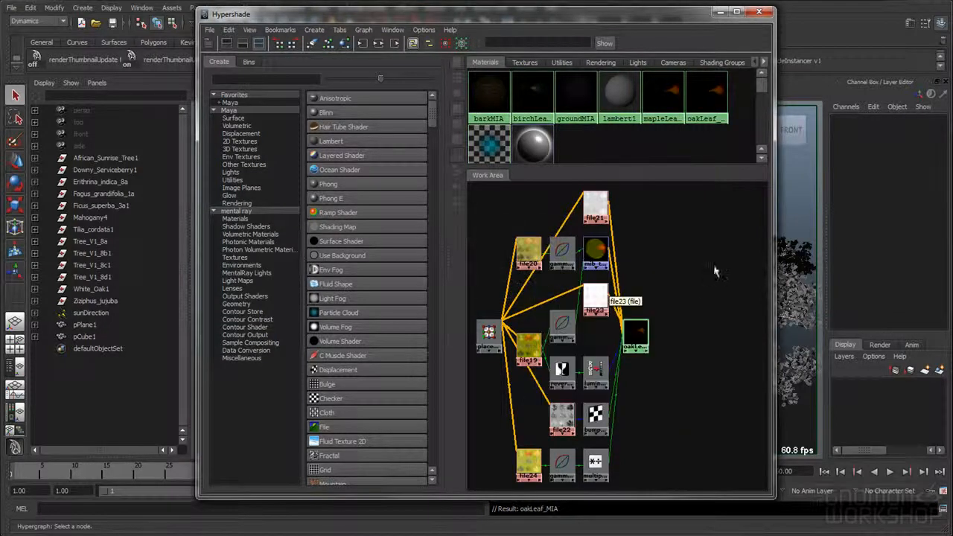
- Browse the oak_autumn, oak_autumnSpiky and oak_green folders in cgTextures for a replacement image for file19
{"action": "left_click", "coordinate": [544, 365]}
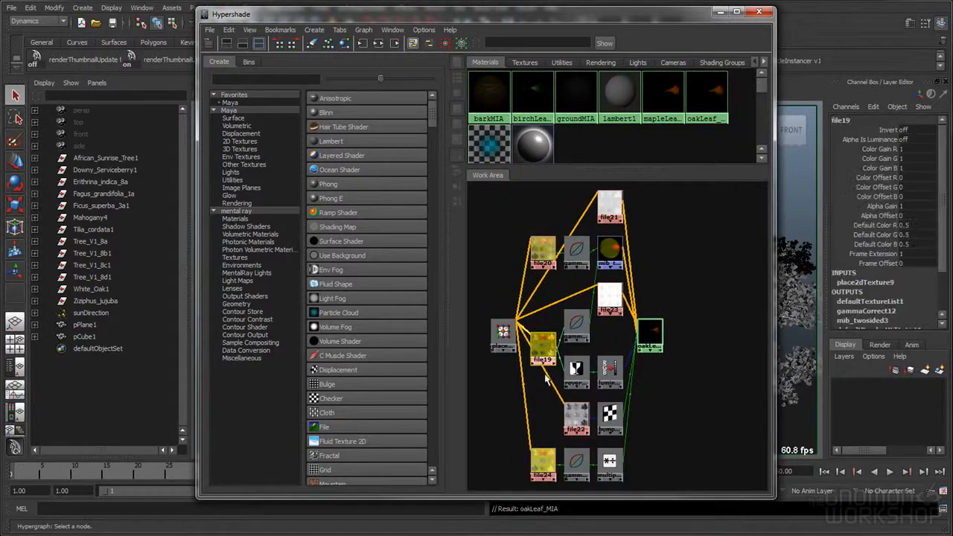
{"action": "double_click", "coordinate": [546, 347]}
{"action": "left_click", "coordinate": [910, 213]}
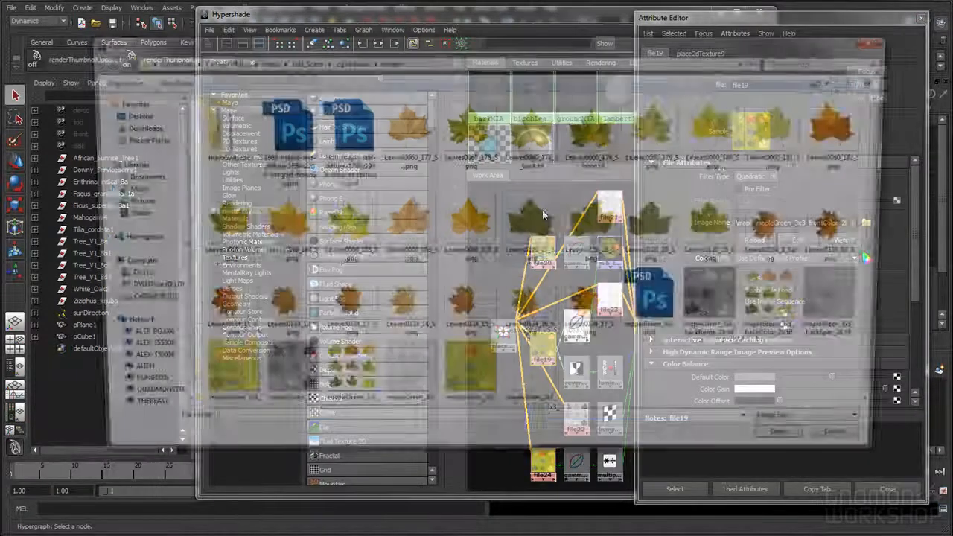
{"action": "left_click", "coordinate": [346, 60]}
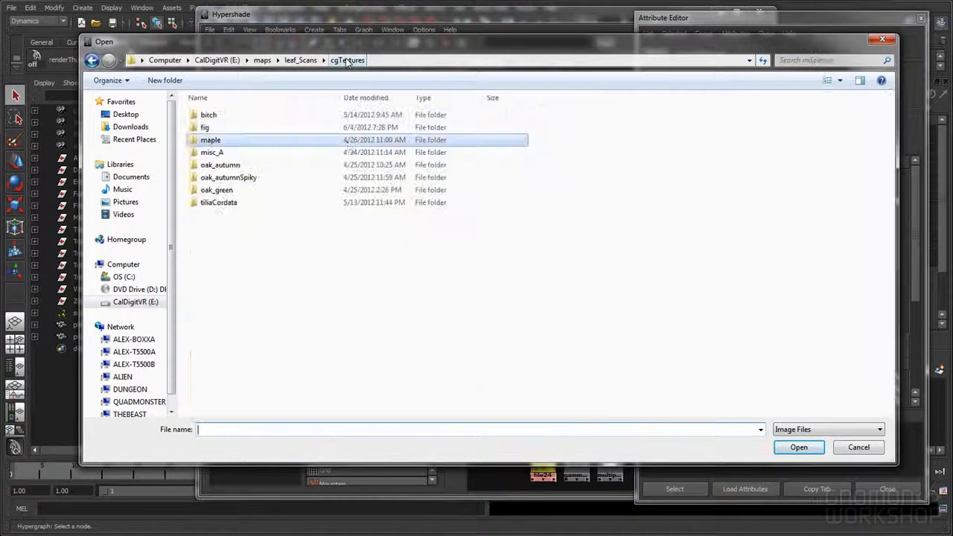
{"action": "left_click", "coordinate": [245, 166]}
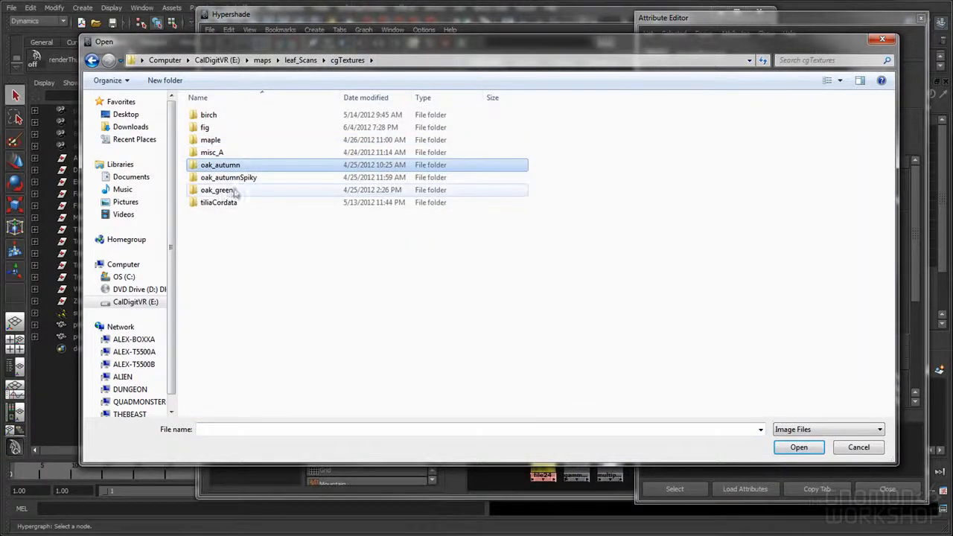
{"action": "double_click", "coordinate": [241, 169]}
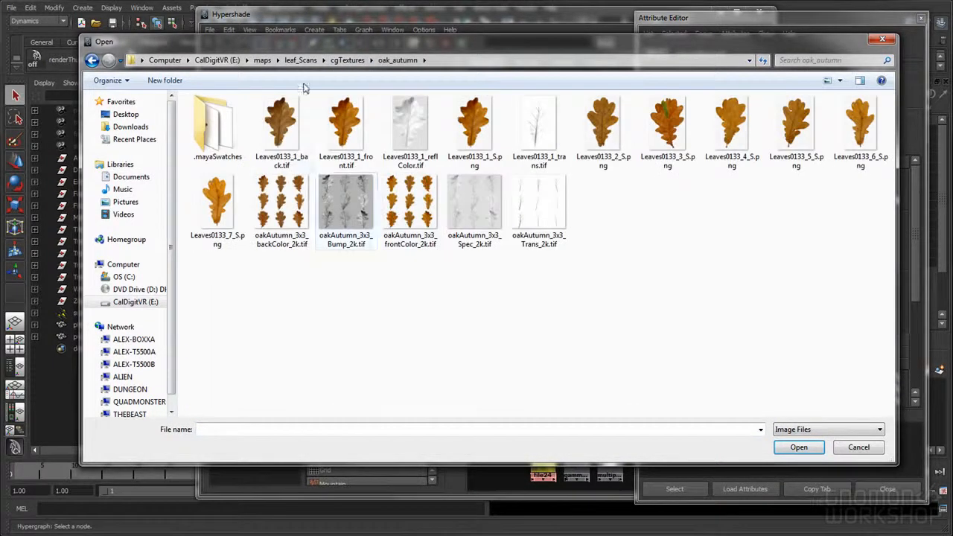
{"action": "left_click", "coordinate": [347, 60]}
{"action": "double_click", "coordinate": [249, 182]}
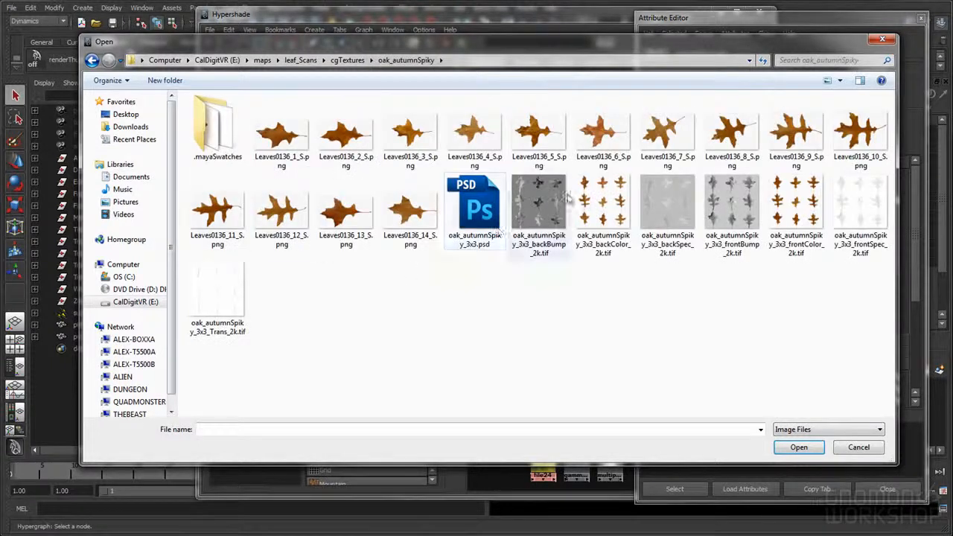
{"action": "left_click", "coordinate": [359, 65]}
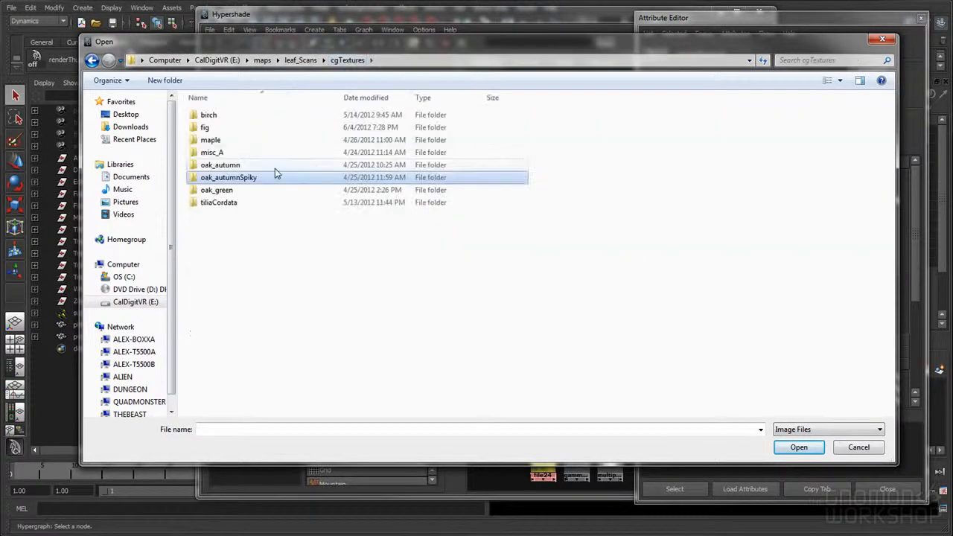
{"action": "double_click", "coordinate": [242, 191]}
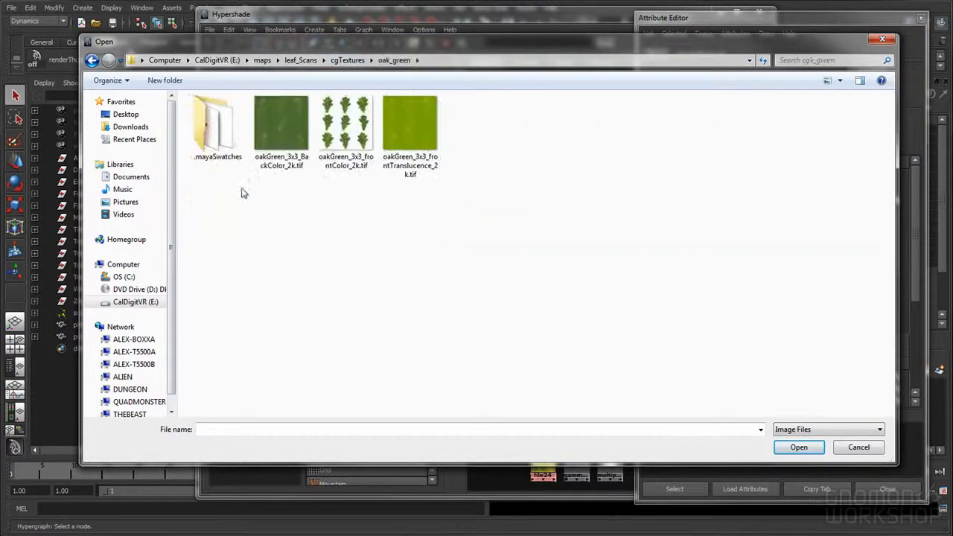
{"action": "left_click", "coordinate": [347, 61]}
{"action": "left_click", "coordinate": [229, 165]}
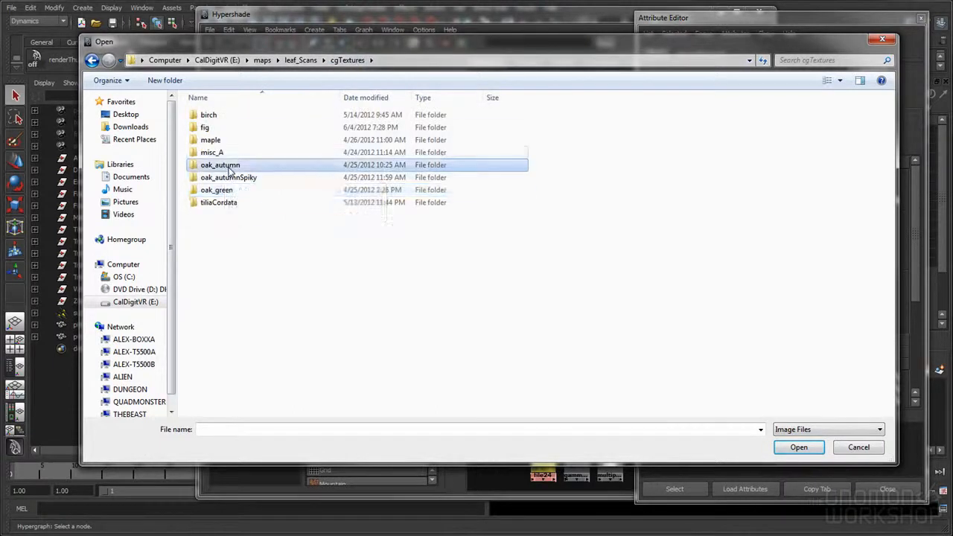
{"action": "double_click", "coordinate": [229, 167]}
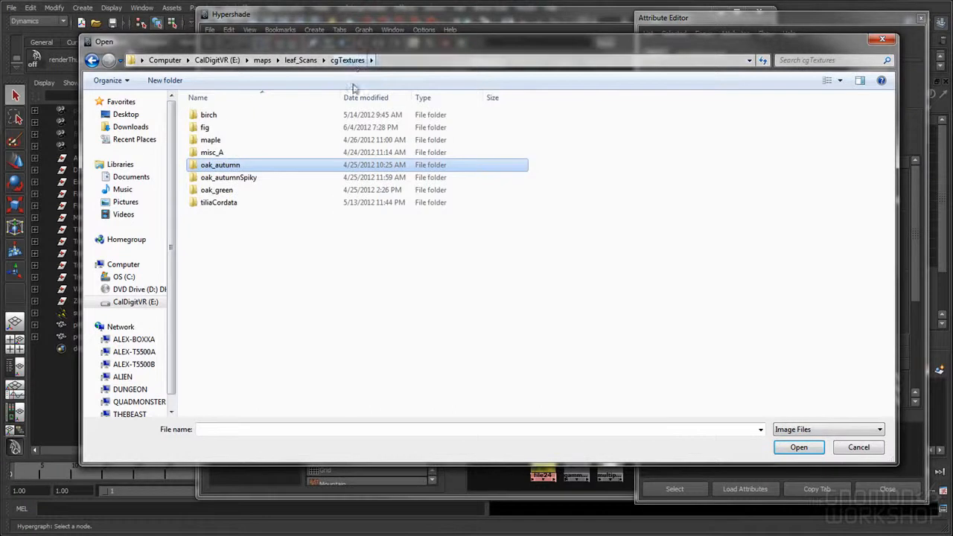
- Load oakGreen_3x3_frontColor_2k.tif from the oak_green folder as file19's image
{"action": "double_click", "coordinate": [223, 190]}
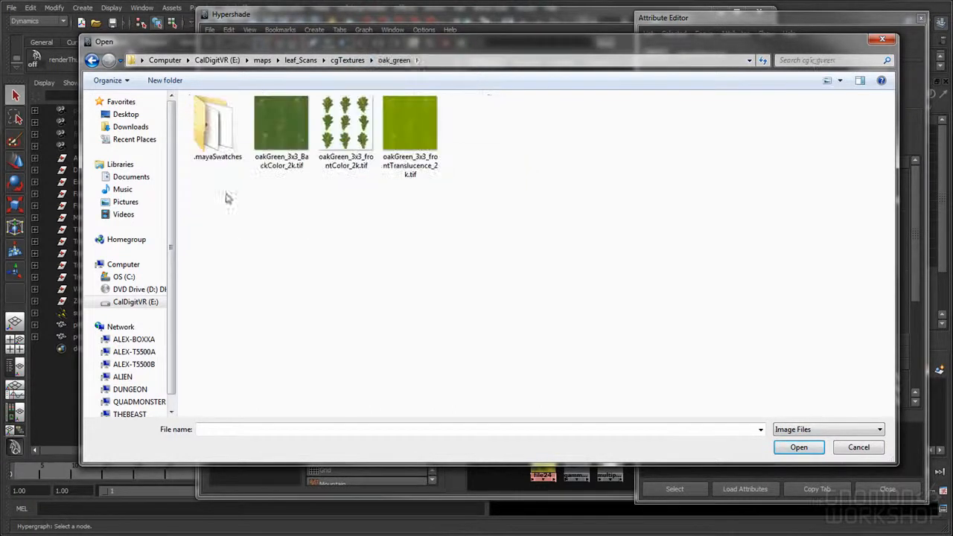
{"action": "left_click", "coordinate": [294, 159]}
{"action": "left_click", "coordinate": [423, 153]}
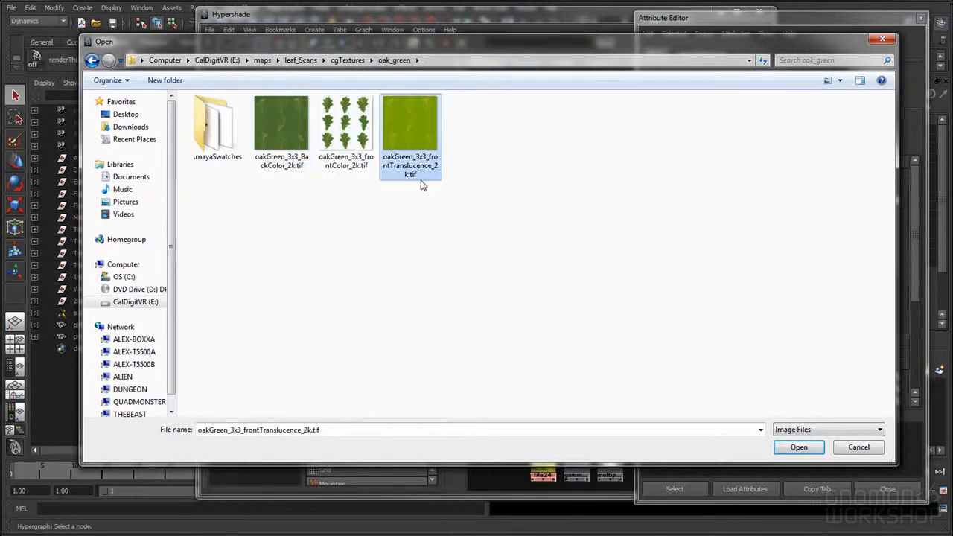
{"action": "left_click", "coordinate": [339, 168]}
{"action": "double_click", "coordinate": [344, 151]}
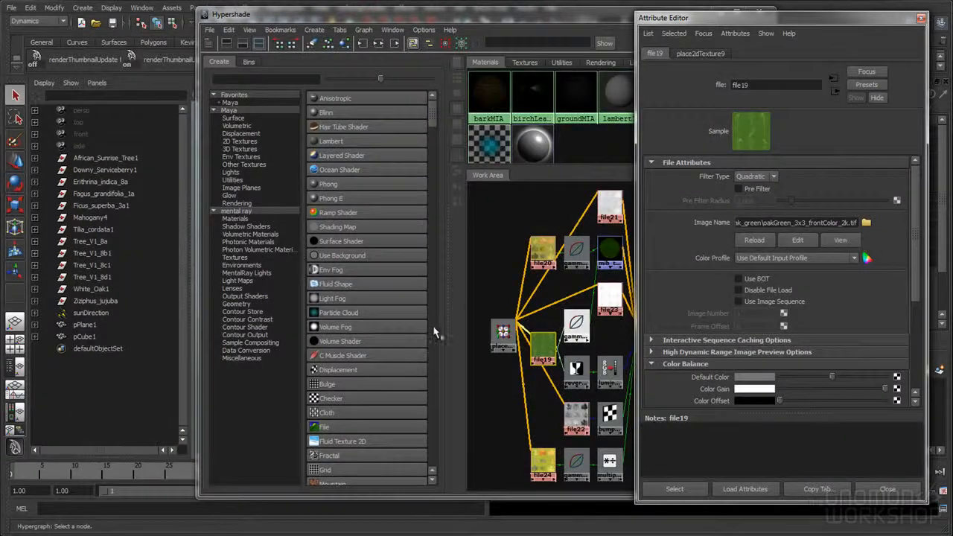
- Load oakGreen_3x3_BackColor_2k.tif into file20 and oakGreen_3x3_frontTranslucence_2k.tif into file24
{"action": "left_click_drag", "start_coordinate": [417, 14], "coordinate": [258, 14]}
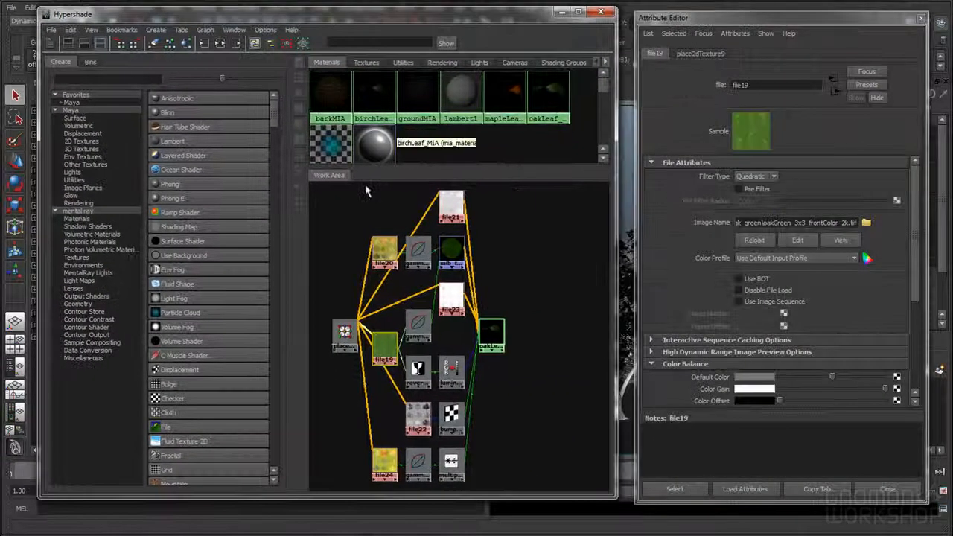
{"action": "left_click", "coordinate": [384, 250]}
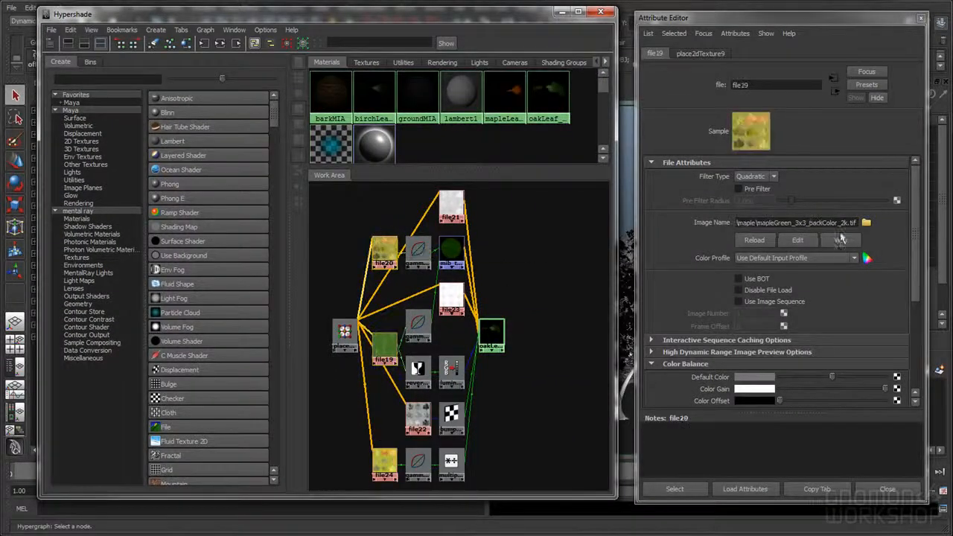
{"action": "left_click", "coordinate": [865, 222]}
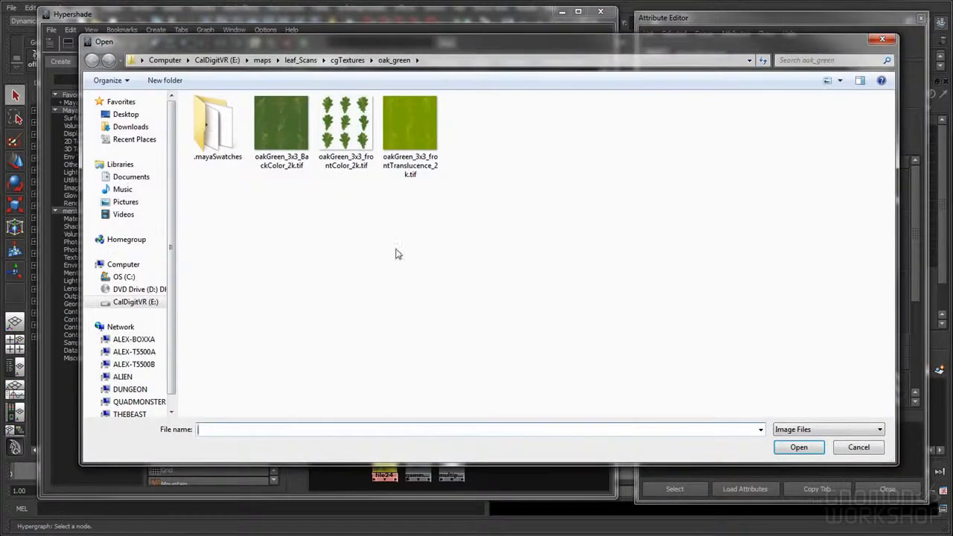
{"action": "double_click", "coordinate": [282, 130]}
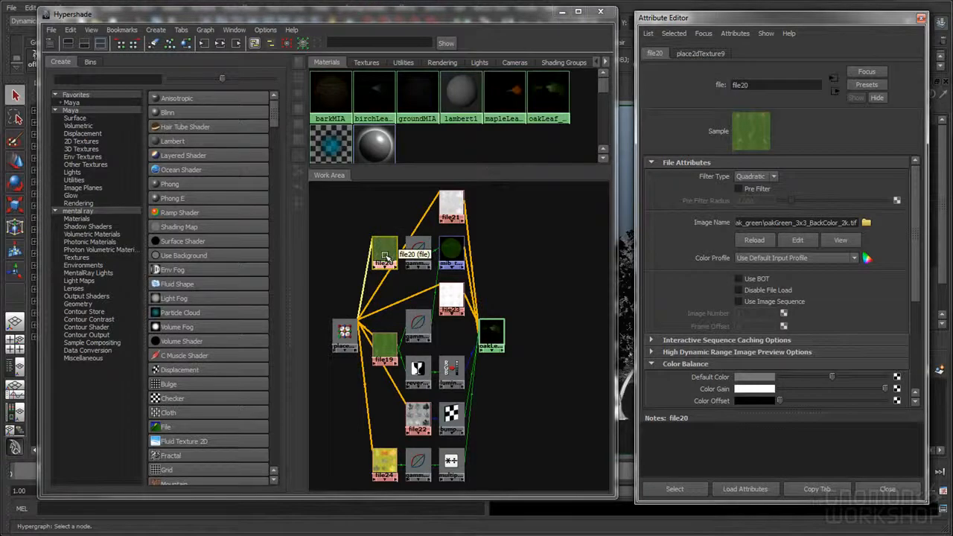
{"action": "left_click", "coordinate": [385, 463]}
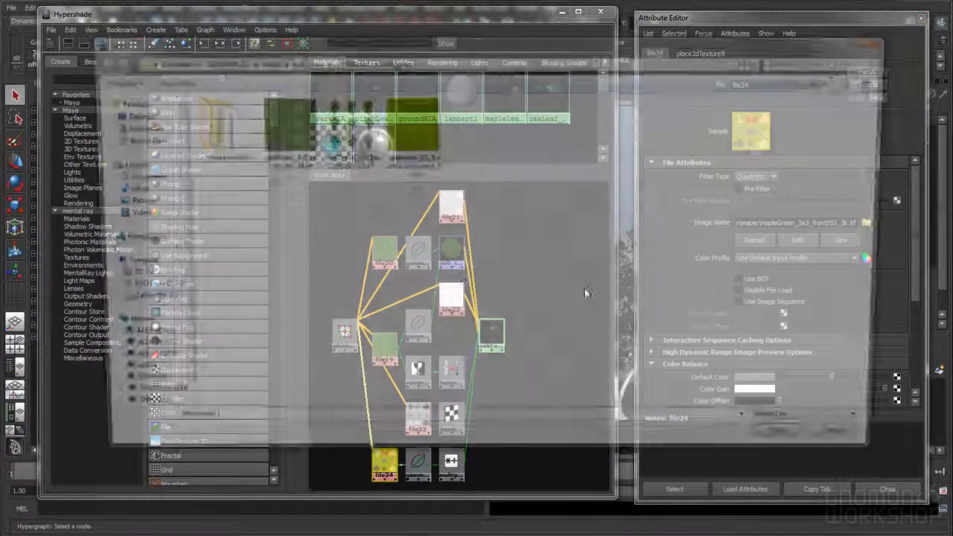
{"action": "double_click", "coordinate": [422, 135]}
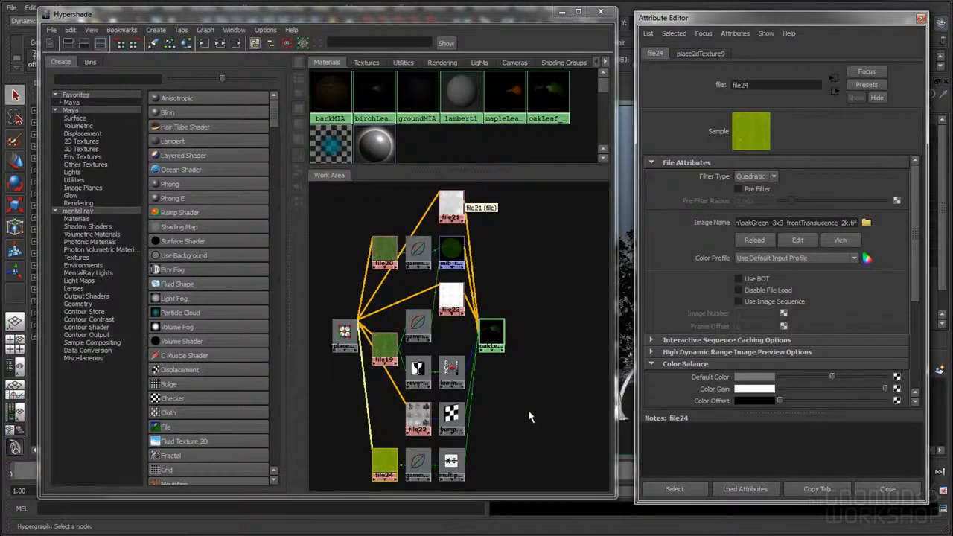
- Replace file22's maple bump image with oakAutumn_3x3_Bump_2k.tif from the oak_autumn folder
{"action": "left_click", "coordinate": [417, 416]}
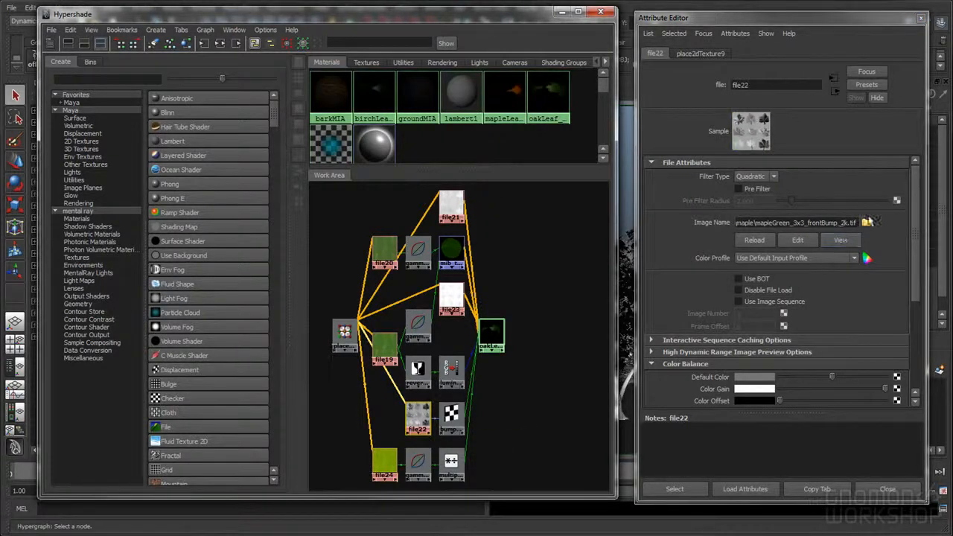
{"action": "left_click", "coordinate": [862, 223]}
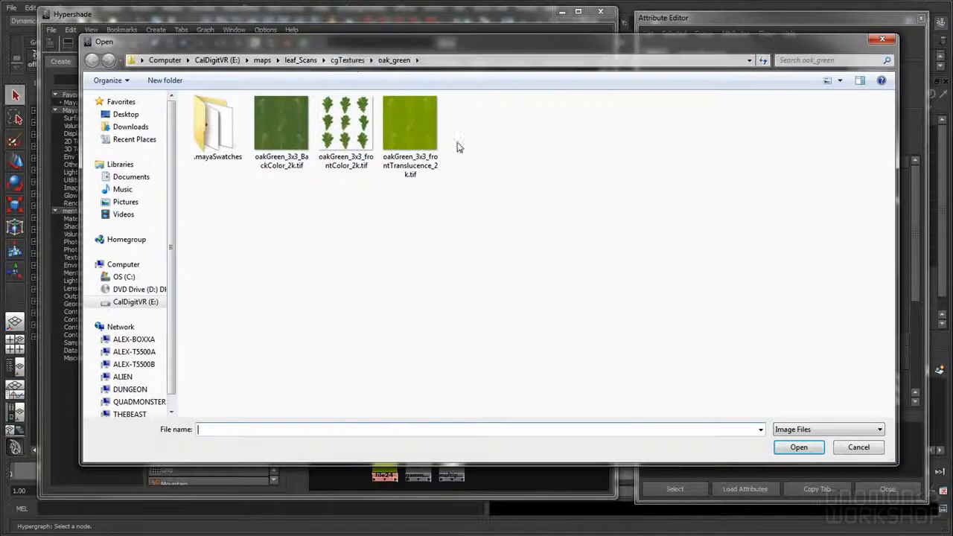
{"action": "left_click", "coordinate": [358, 62]}
{"action": "double_click", "coordinate": [233, 167]}
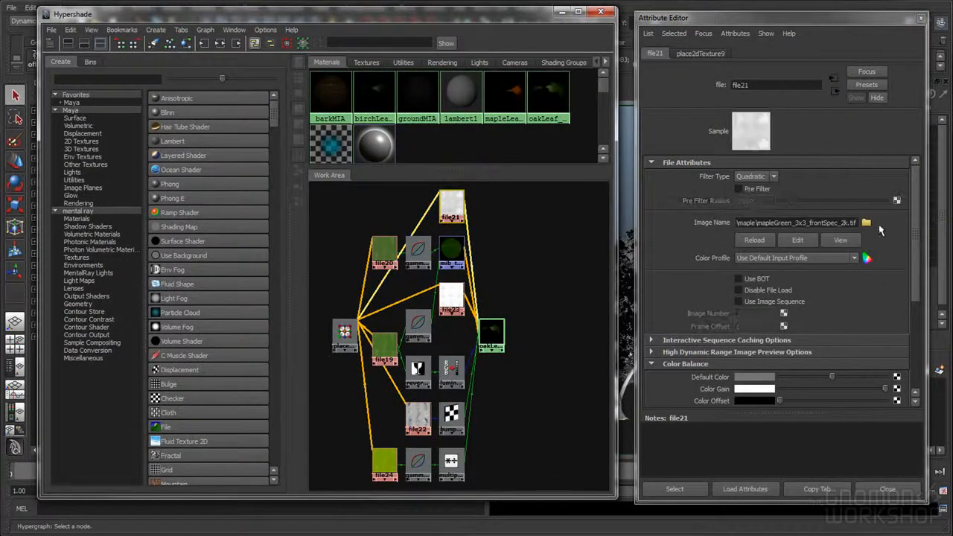
- Load oakAutumn_3x3_Spec_2k.tif into file21 and oakAutumn_3x3_Trans_2k.tif into file23
{"action": "left_click", "coordinate": [865, 222]}
{"action": "left_click", "coordinate": [485, 214]}
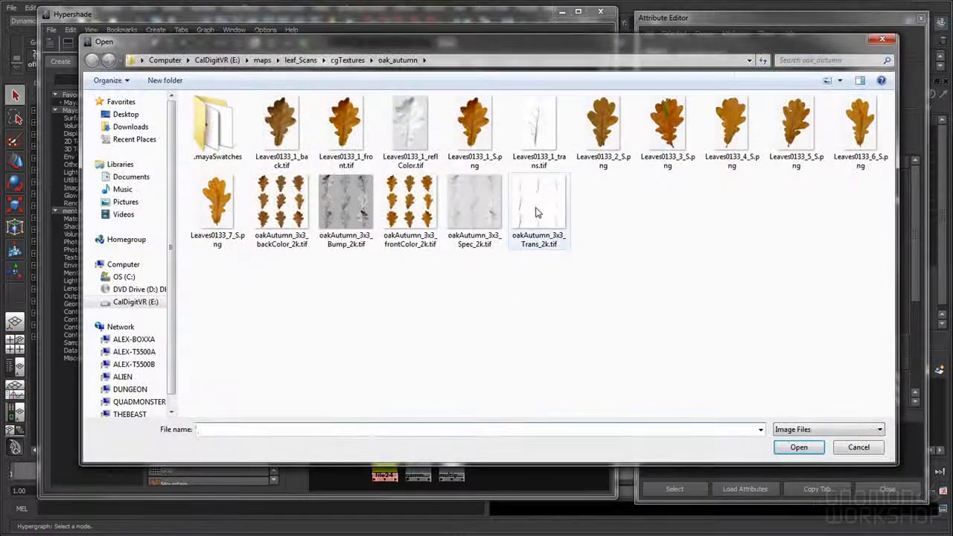
{"action": "left_click", "coordinate": [536, 212]}
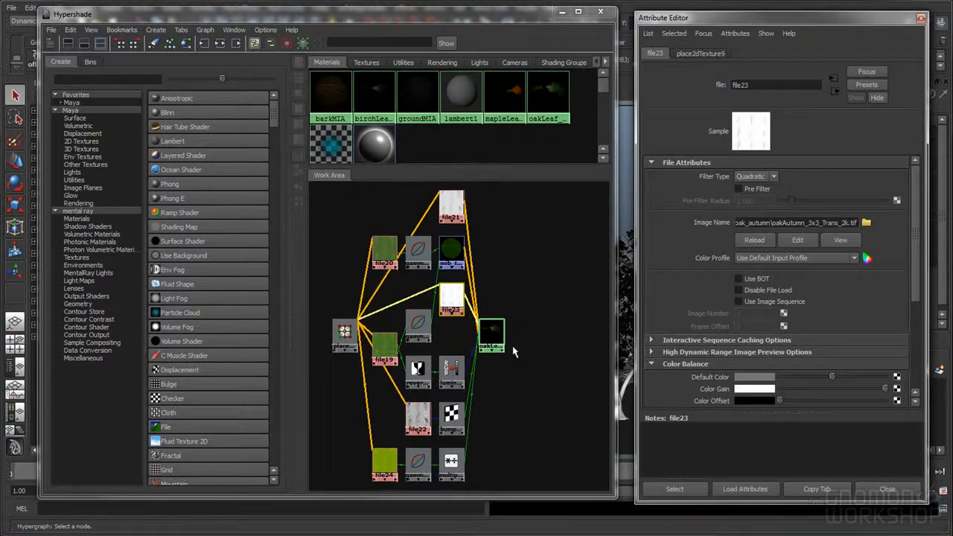
- Space the oakLeaf_MIA node away from its inputs and check the images in file21, file20, file19, file22 and file24
{"action": "left_click_drag", "start_coordinate": [492, 335], "coordinate": [519, 334]}
{"action": "left_click", "coordinate": [452, 202]}
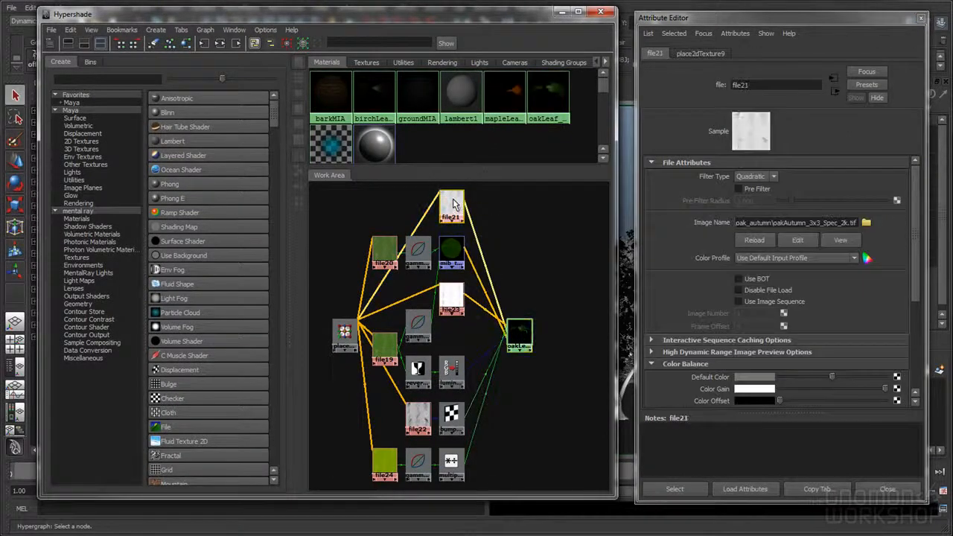
{"action": "left_click", "coordinate": [385, 248]}
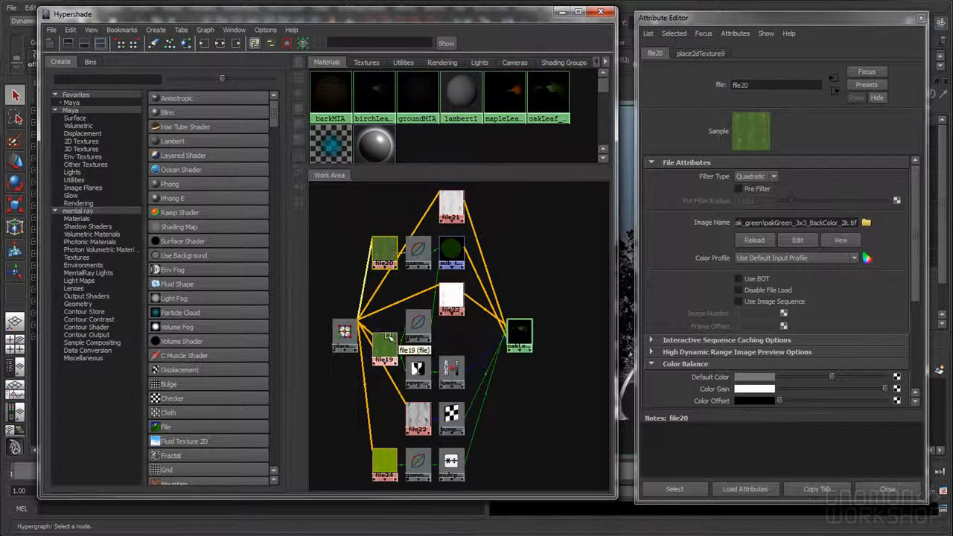
{"action": "left_click", "coordinate": [386, 344]}
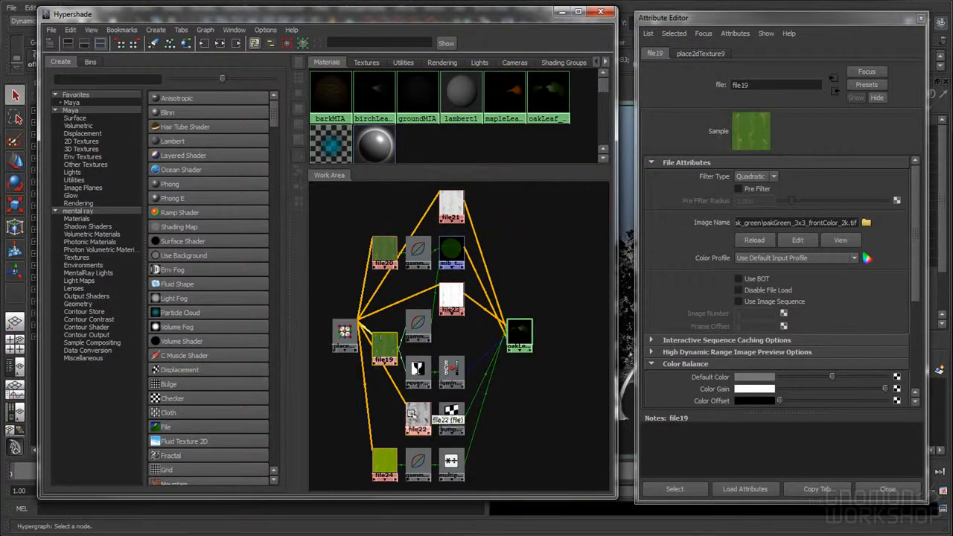
{"action": "left_click", "coordinate": [413, 418]}
{"action": "left_click", "coordinate": [384, 461]}
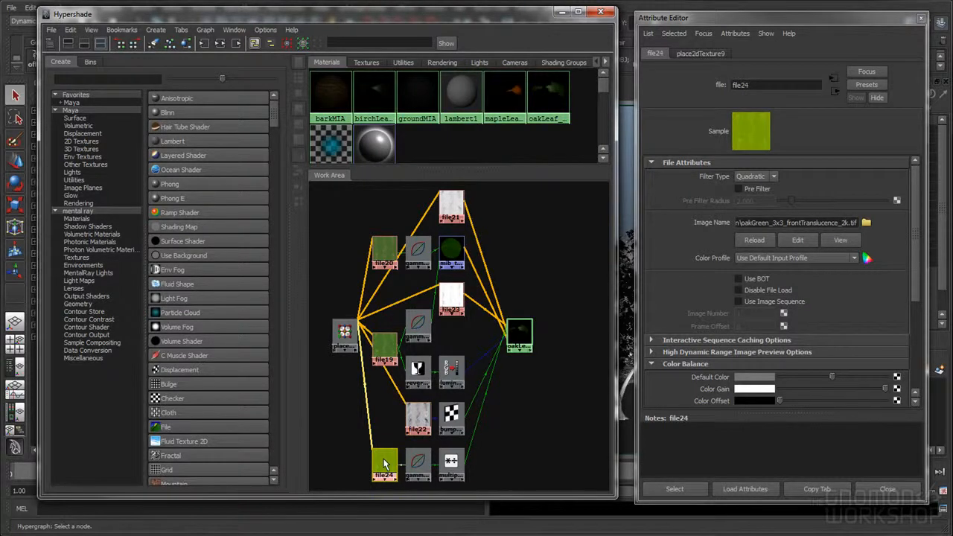
- Close the file24 attributes and assign oakLeaf_MIA to the leaves of Tree_V1_8c1
{"action": "left_click", "coordinate": [921, 17]}
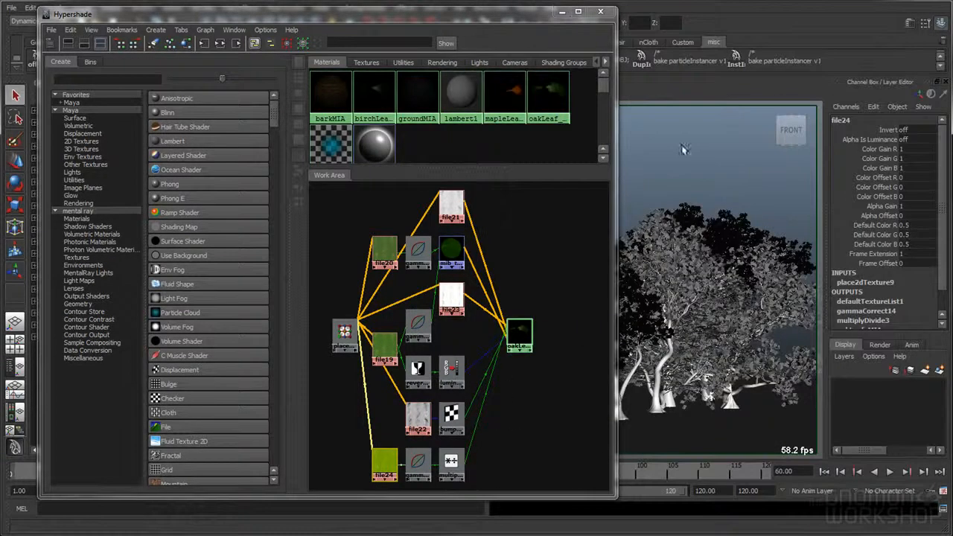
{"action": "left_click", "coordinate": [742, 292]}
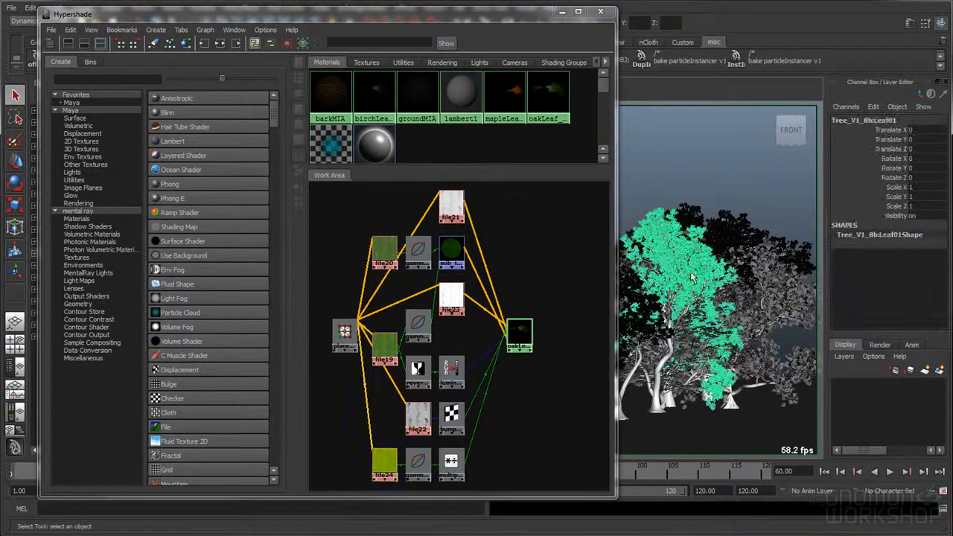
{"action": "left_click", "coordinate": [519, 332]}
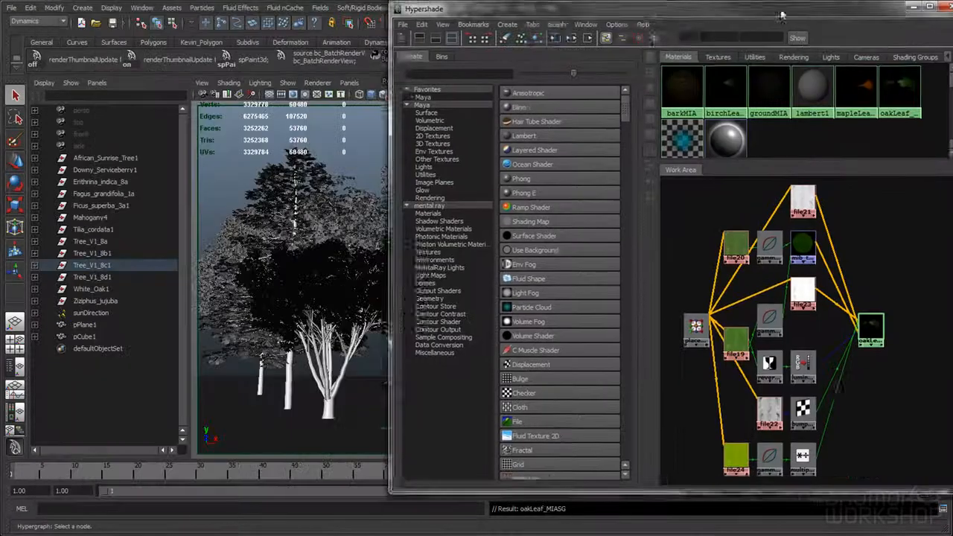
- Assign oakLeaf_MIA to the Downy_Serviceberry1 leaves and bring the whole Hypershade window back into view
{"action": "left_click_drag", "start_coordinate": [781, 15], "coordinate": [845, 13]}
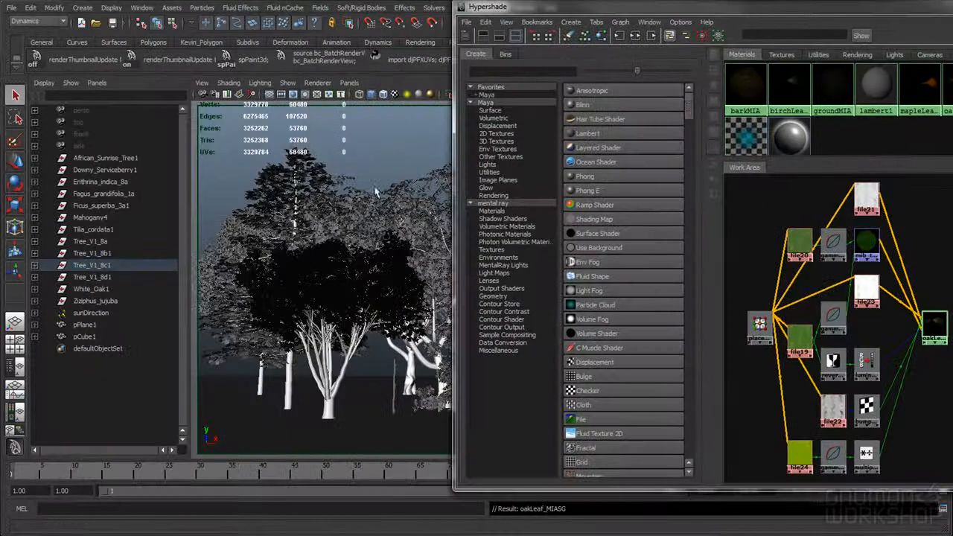
{"action": "left_click", "coordinate": [216, 276]}
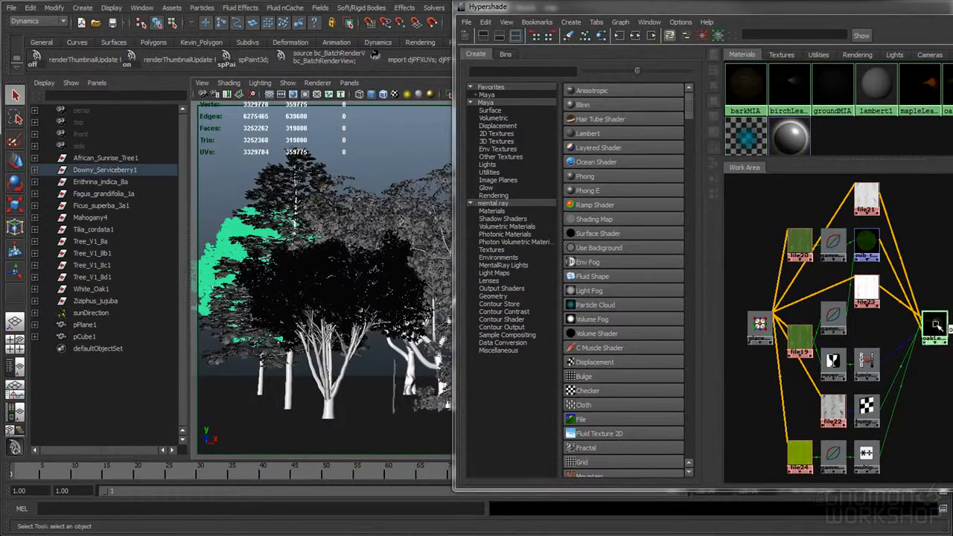
{"action": "right_click", "coordinate": [930, 320]}
{"action": "right_click_drag", "start_coordinate": [931, 320], "coordinate": [906, 290]}
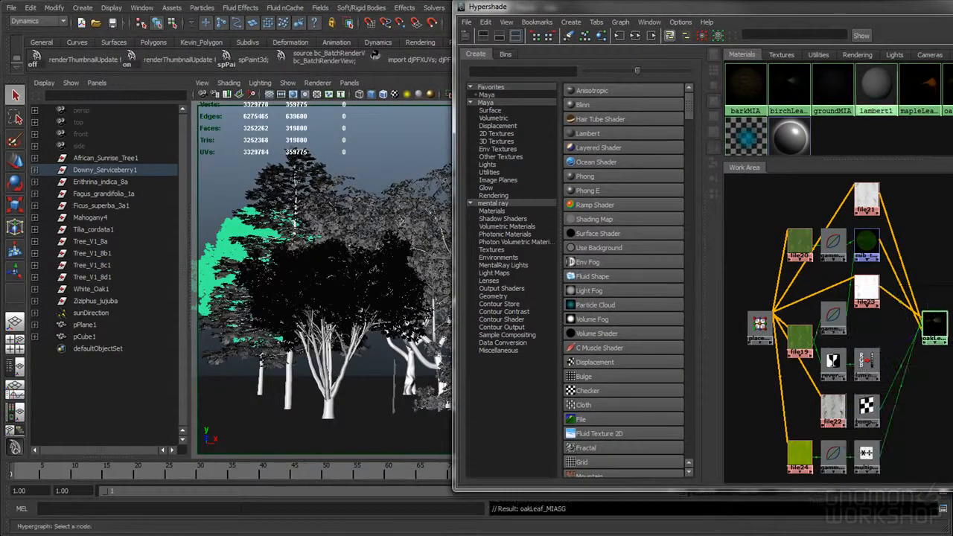
{"action": "left_click_drag", "start_coordinate": [677, 11], "coordinate": [441, 1]}
{"action": "mouse_move", "coordinate": [679, 307]}
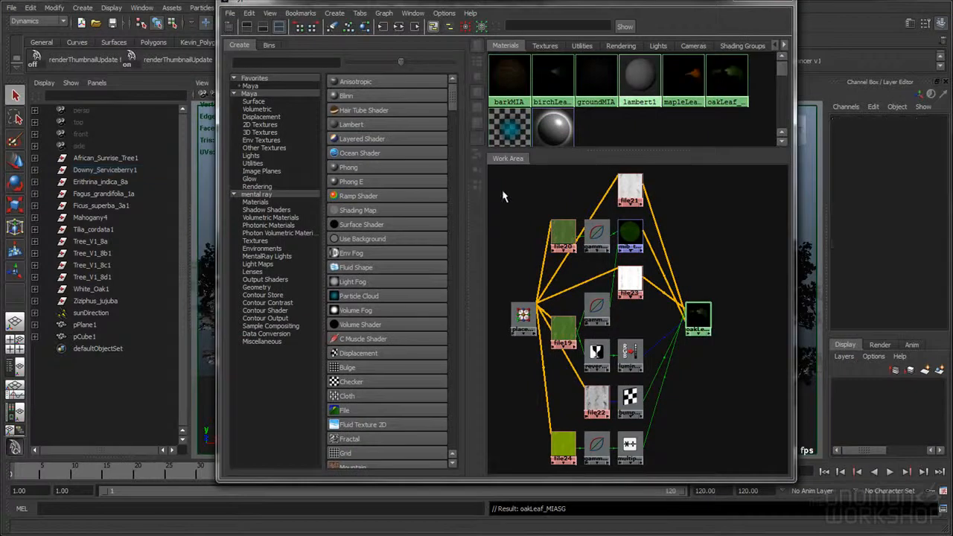
- Duplicate the oakLeaf_MIA shading network, graph the copy and rename its material avocadoLeaf_MIA
{"action": "left_click", "coordinate": [700, 320]}
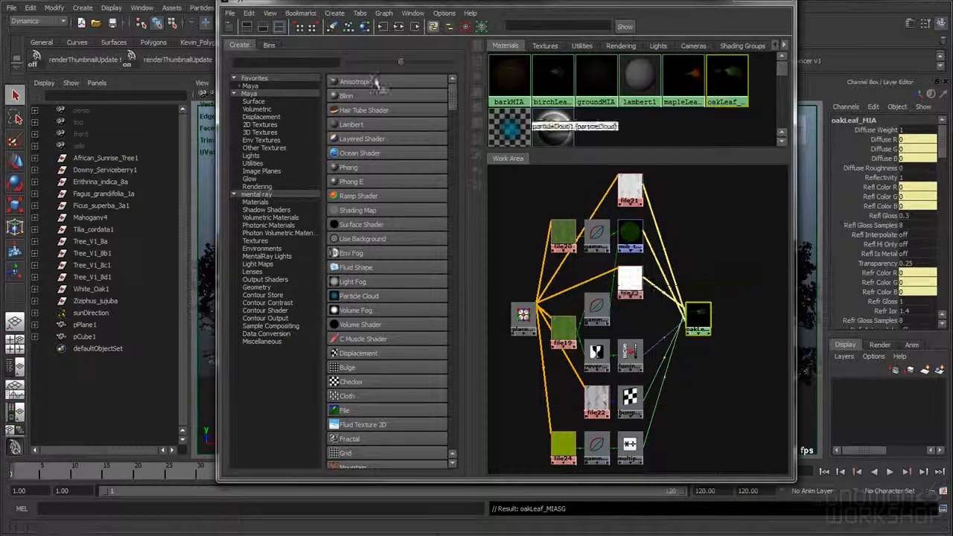
{"action": "left_click", "coordinate": [250, 13]}
{"action": "mouse_move", "coordinate": [298, 124]}
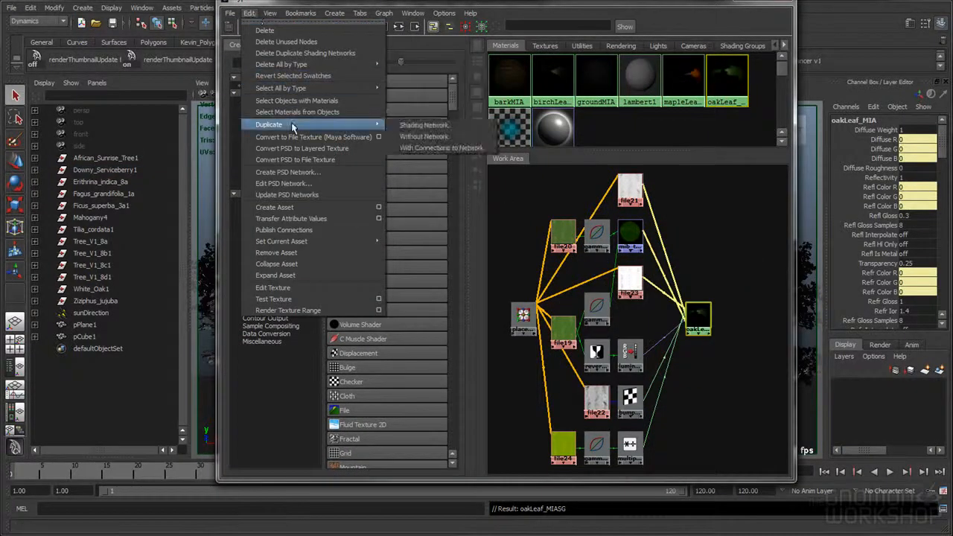
{"action": "left_click", "coordinate": [422, 126]}
{"action": "right_click_drag", "start_coordinate": [497, 178], "coordinate": [521, 158]}
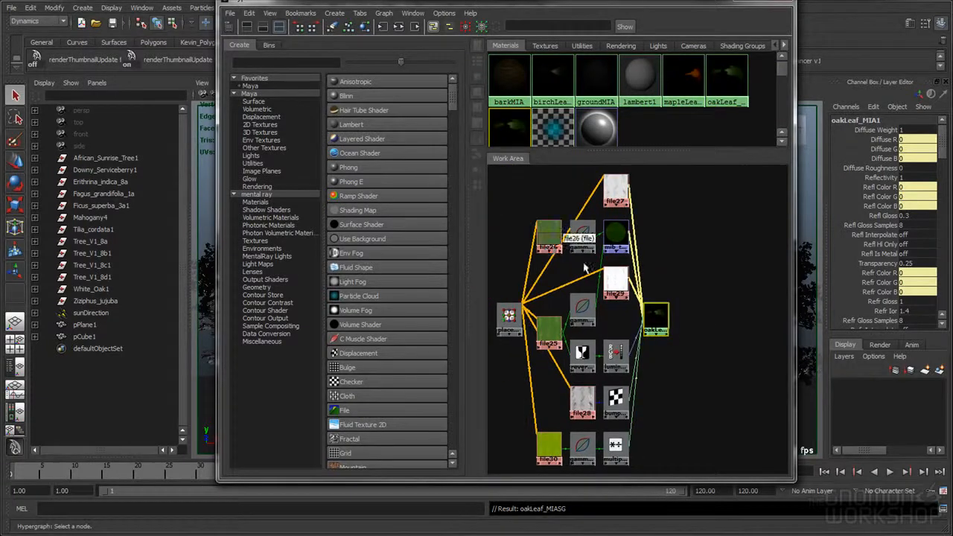
{"action": "double_click", "coordinate": [651, 326], "text": "ctrl"}
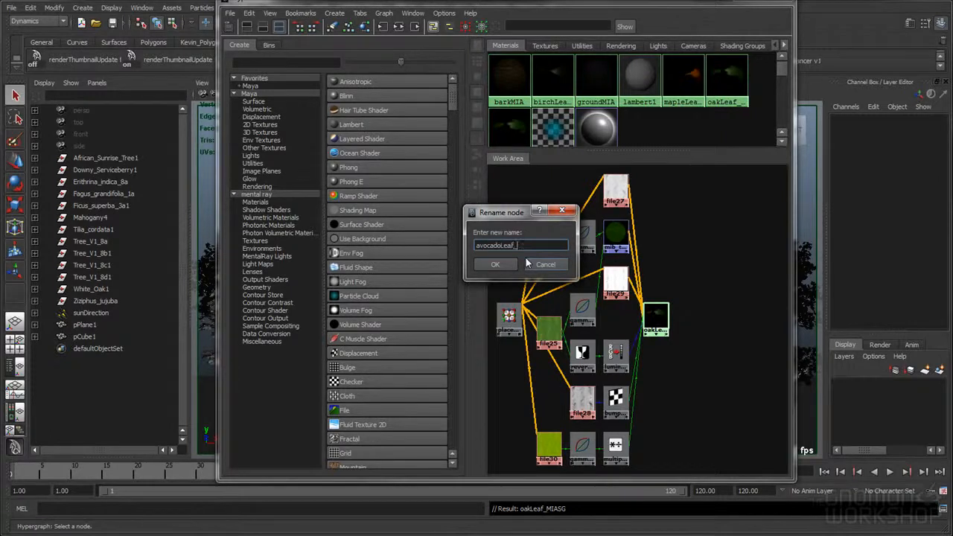
{"action": "key", "text": "Return"}
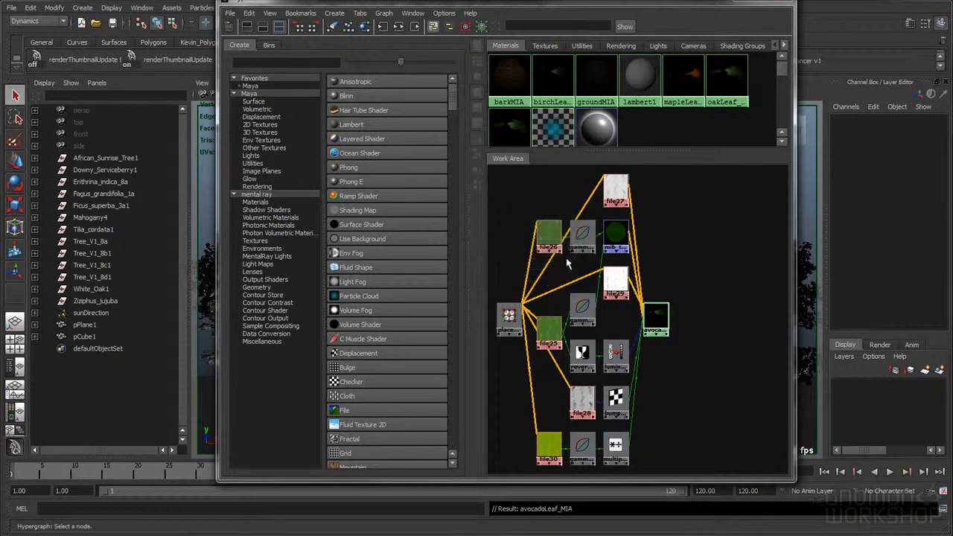
- Load avocado_A_3x3_frontColor.tif from the leaf_Scans/avocadoLeaves folder into file25
{"action": "middle_click_drag", "start_coordinate": [516, 255], "coordinate": [525, 255], "text": "alt"}
{"action": "double_click", "coordinate": [562, 333]}
{"action": "left_click", "coordinate": [861, 247]}
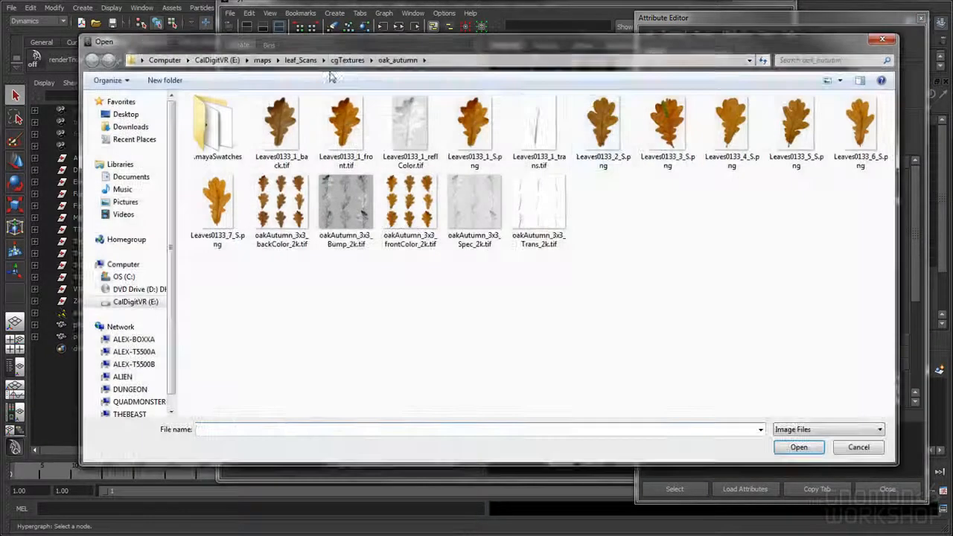
{"action": "left_click", "coordinate": [347, 60]}
{"action": "left_click", "coordinate": [300, 61]}
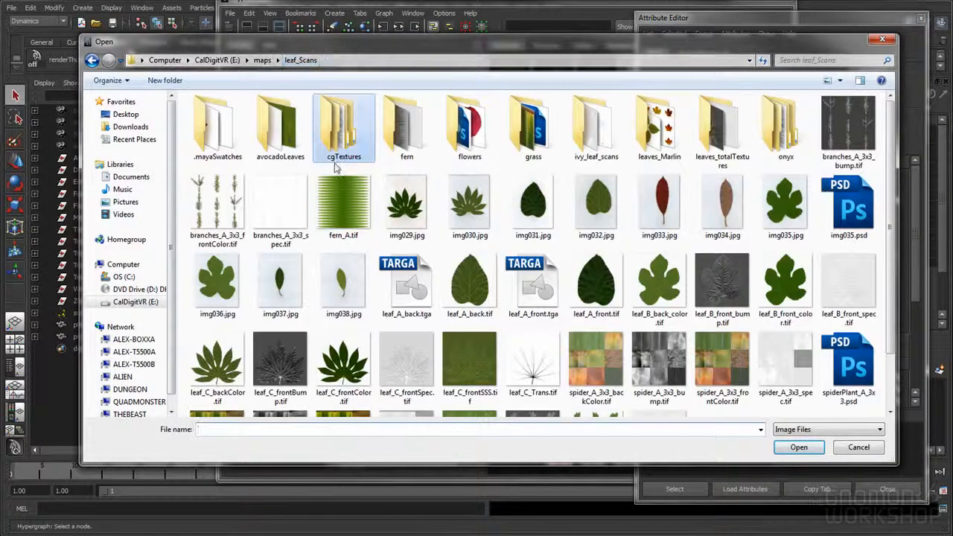
{"action": "double_click", "coordinate": [279, 125]}
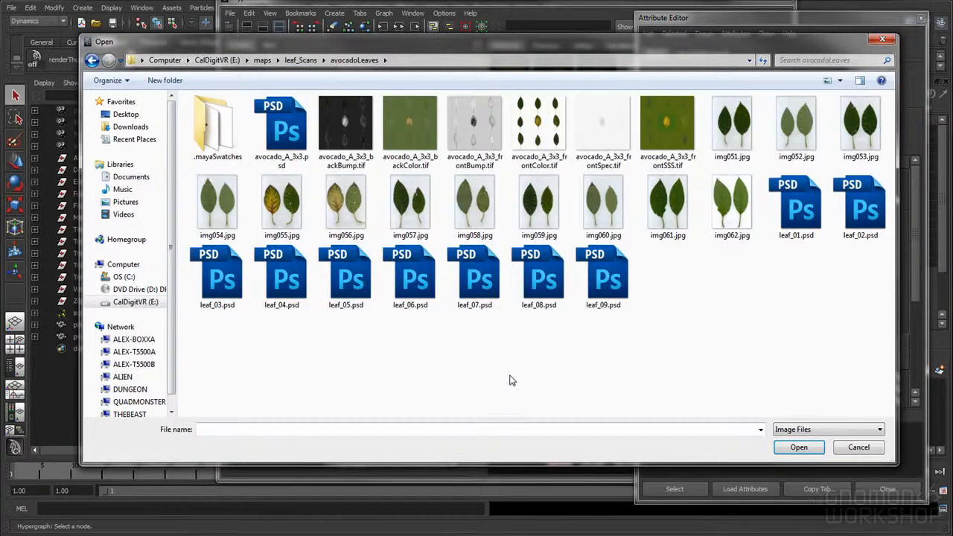
{"action": "left_click", "coordinate": [546, 165]}
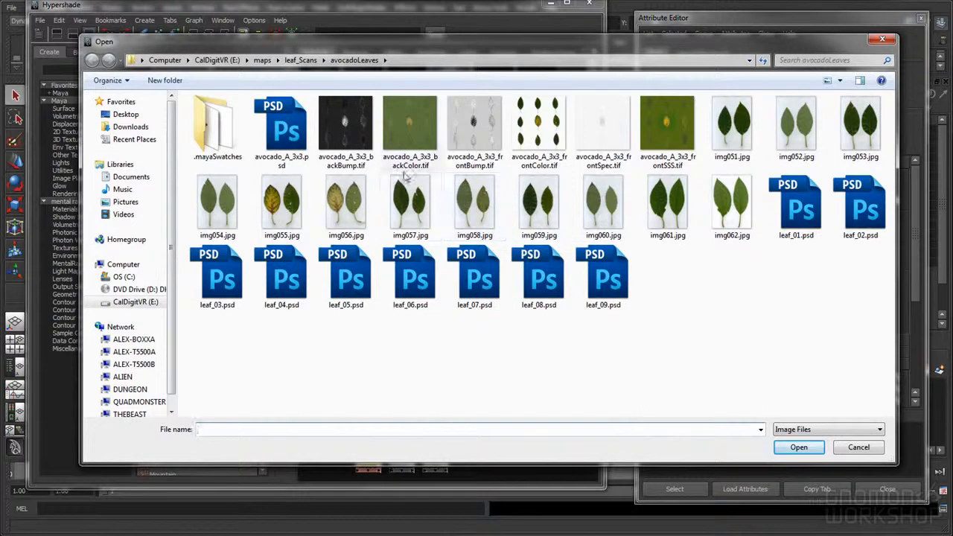
- Load avocado_A_3x3_backColor.tif into file26 and avocado_A_3x3_frontSpec.tif into file27
{"action": "left_click", "coordinate": [410, 127]}
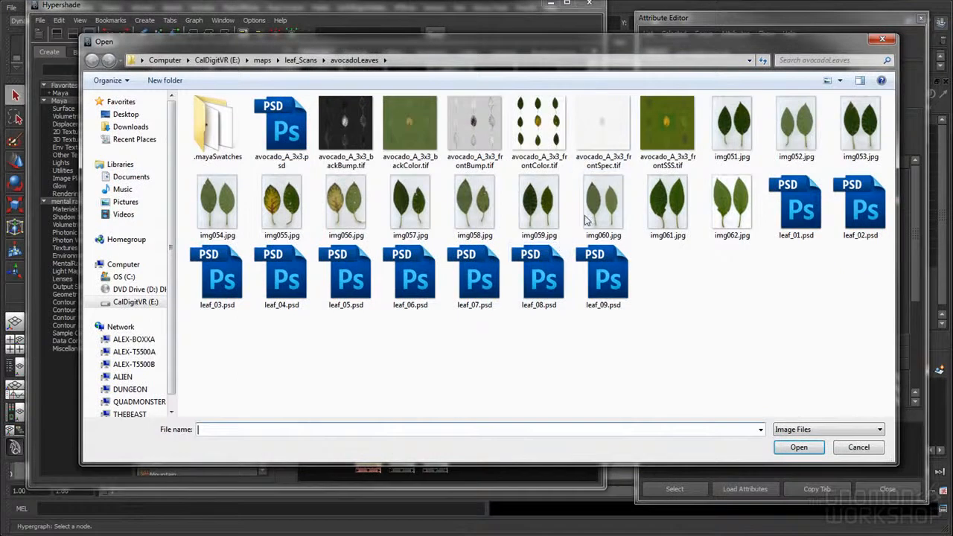
{"action": "left_click", "coordinate": [603, 128]}
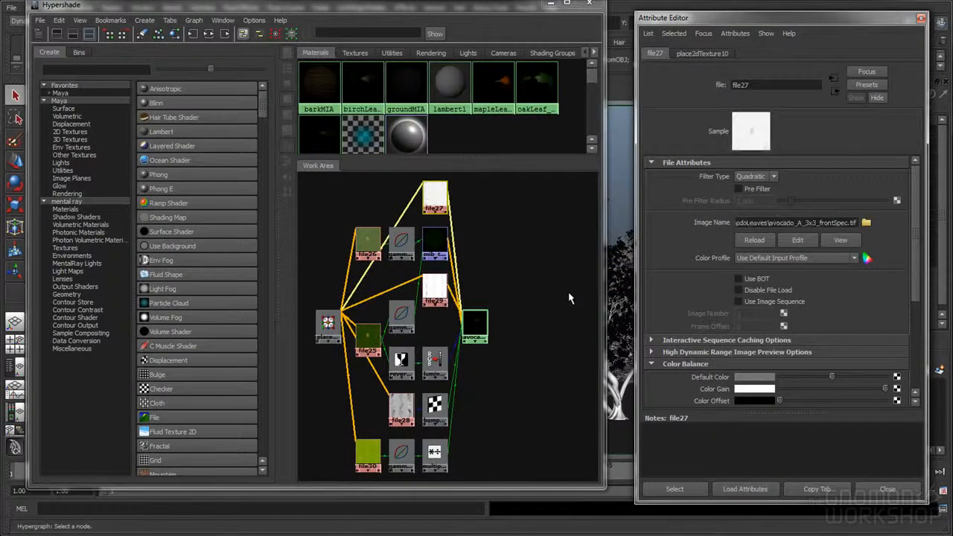
{"action": "left_click", "coordinate": [434, 293]}
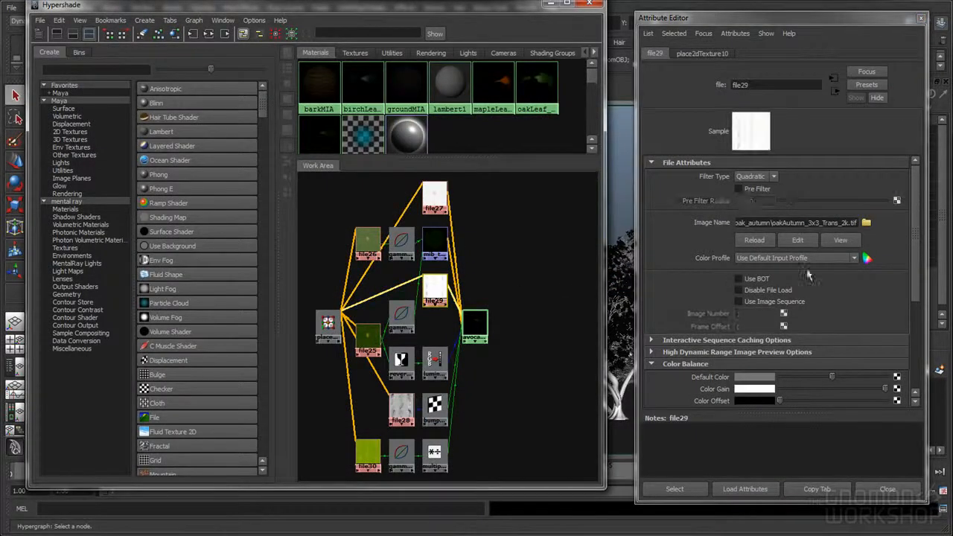
{"action": "left_click", "coordinate": [866, 224]}
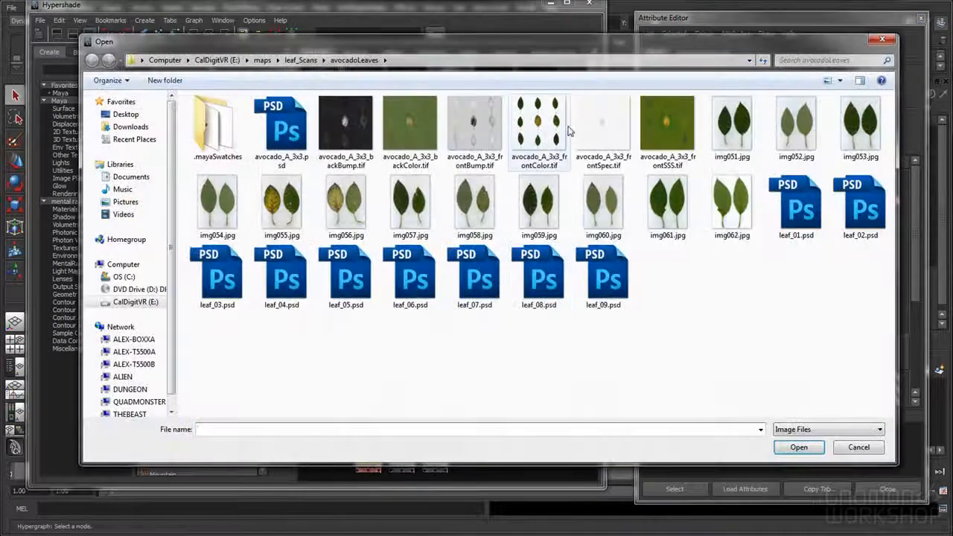
{"action": "left_click", "coordinate": [852, 446]}
- Delete the file29 oak Trans texture, check the Refraction attributes of avocadoLeaf_MIA and regraph its network
{"action": "left_click_drag", "start_coordinate": [421, 281], "coordinate": [428, 292]}
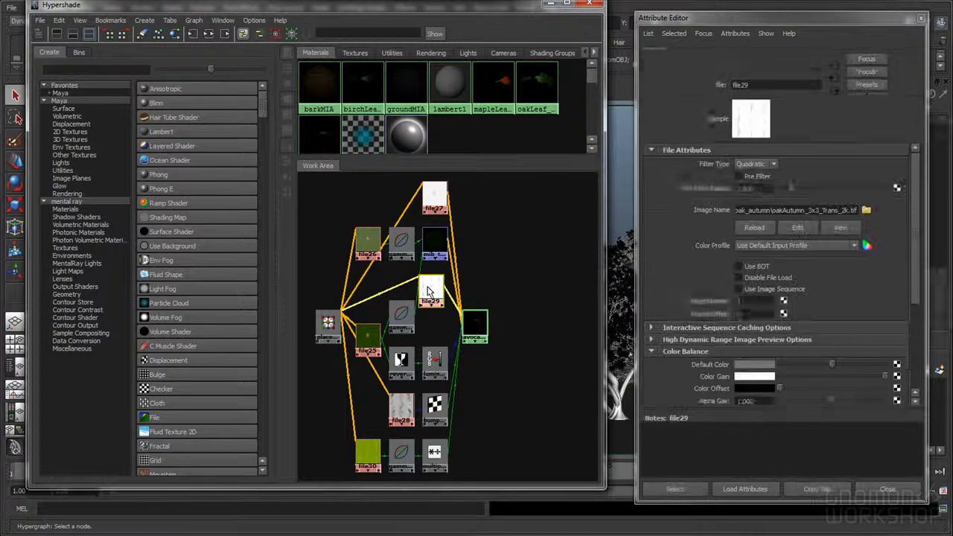
{"action": "left_click", "coordinate": [469, 321]}
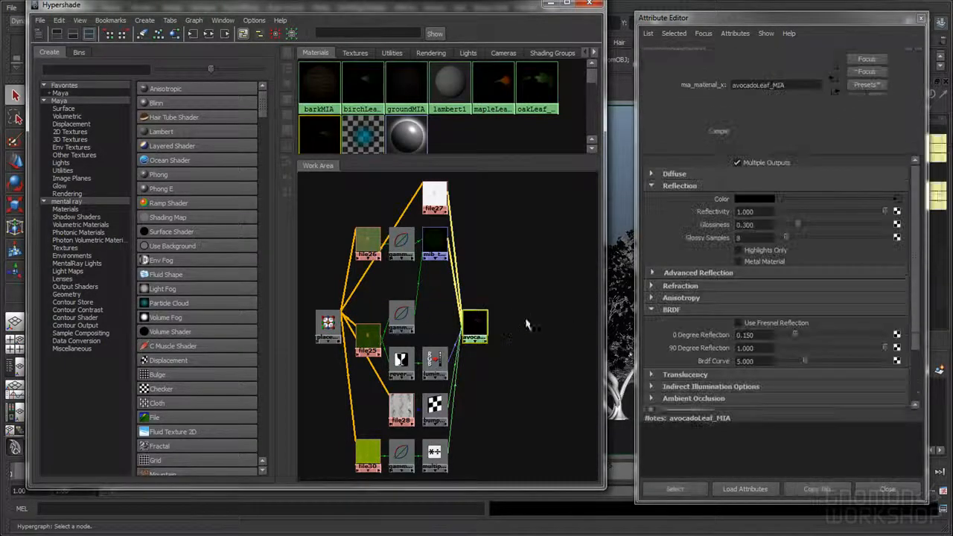
{"action": "left_click", "coordinate": [699, 286]}
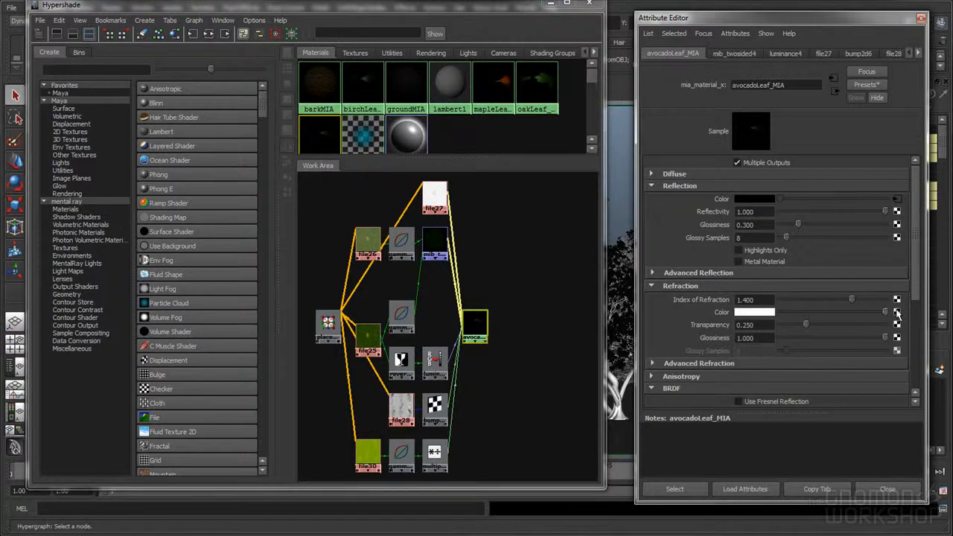
{"action": "left_click", "coordinate": [684, 288]}
{"action": "right_click_drag", "start_coordinate": [473, 316], "coordinate": [472, 333]}
- Load avocado_A_3x3_frontSSS.tif into file30 and avocado_A_3x3_frontBump.tif into file28
{"action": "left_click", "coordinate": [366, 199]}
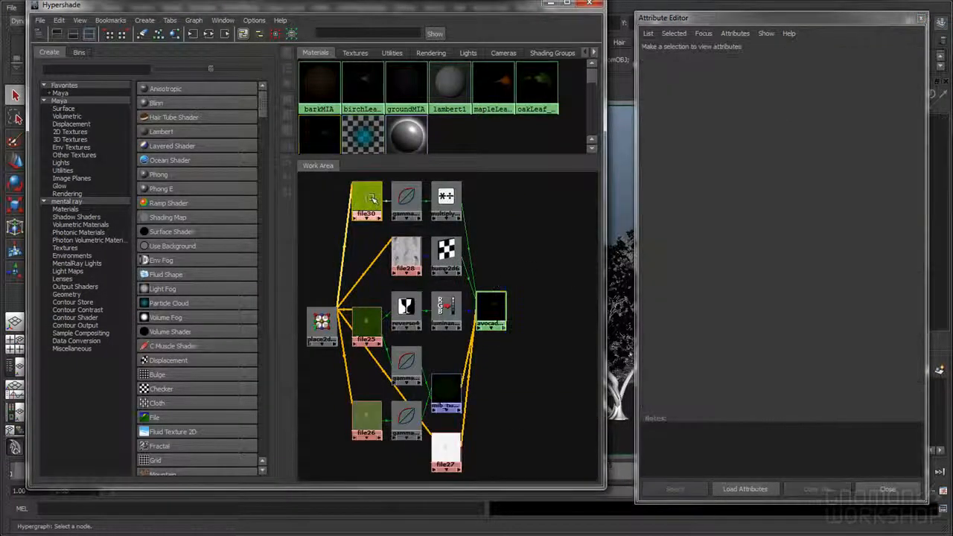
{"action": "left_click", "coordinate": [865, 222]}
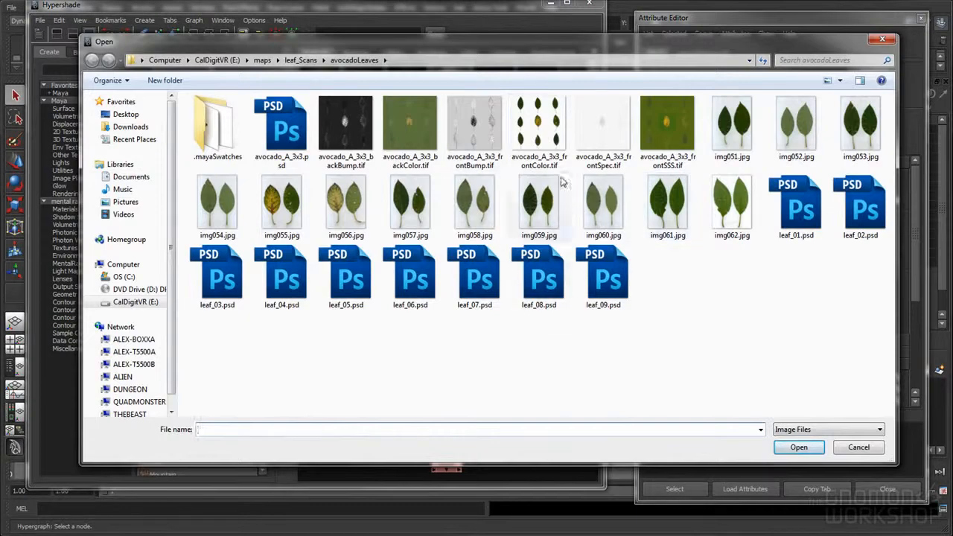
{"action": "double_click", "coordinate": [674, 134]}
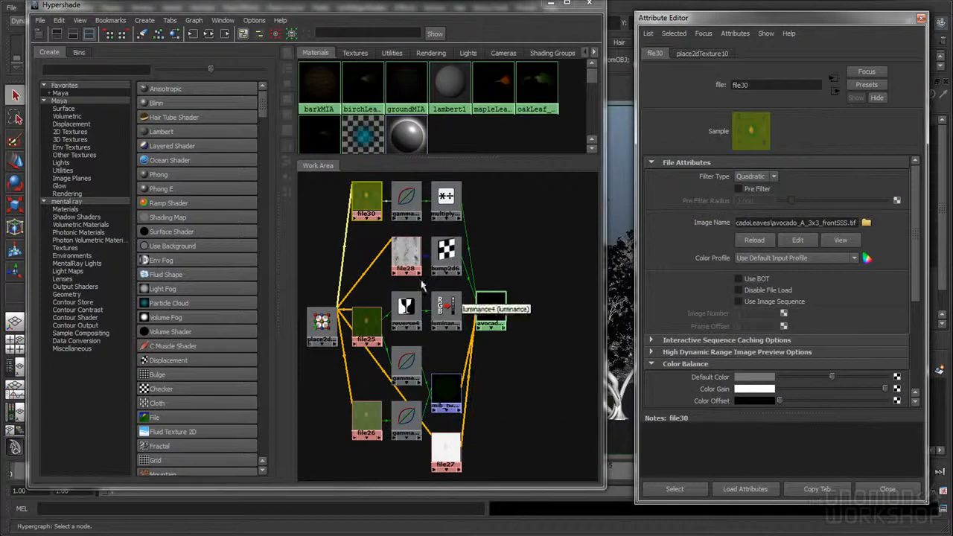
{"action": "left_click", "coordinate": [405, 253]}
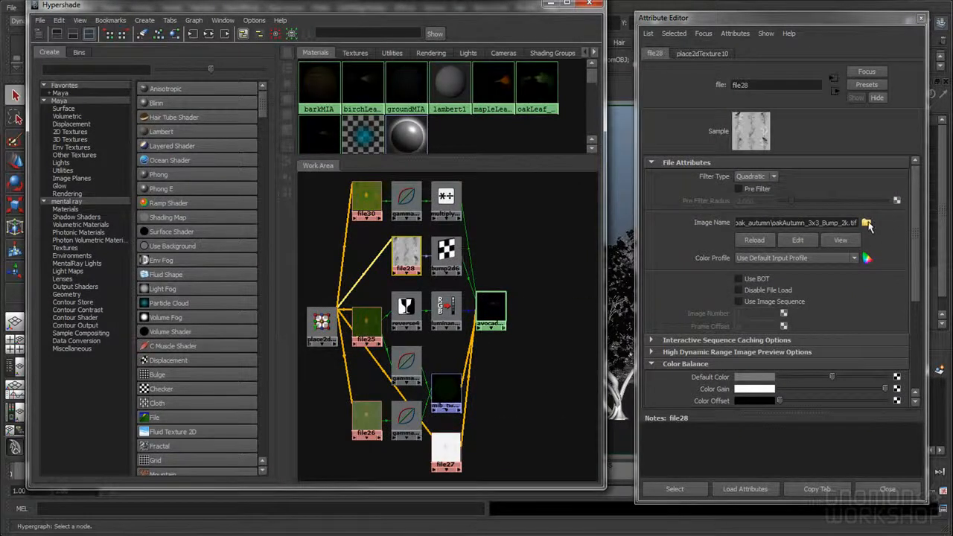
{"action": "left_click", "coordinate": [866, 222]}
{"action": "double_click", "coordinate": [490, 134]}
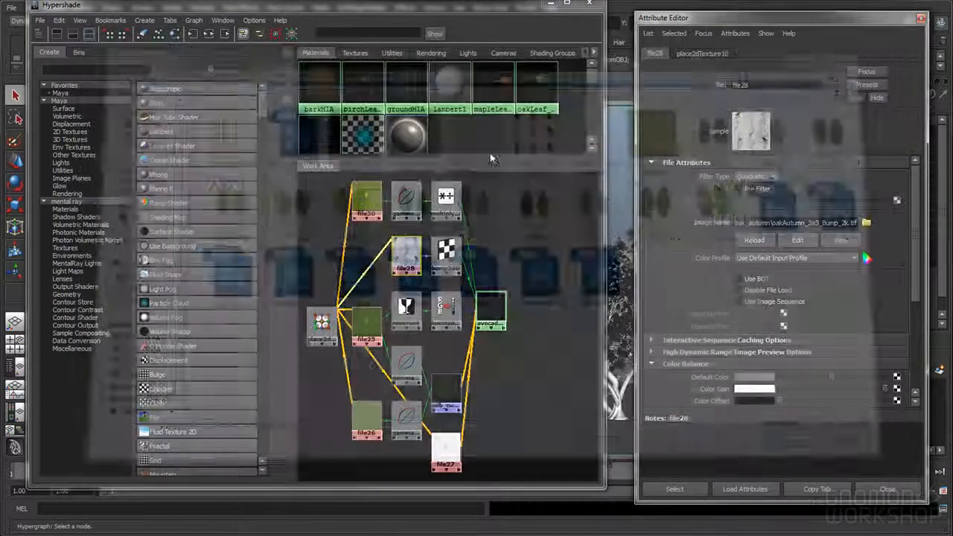
- Check the images assigned to file30, file28, file25, file26 and file27 in the avocadoLeaf_MIA network
{"action": "left_click", "coordinate": [365, 199]}
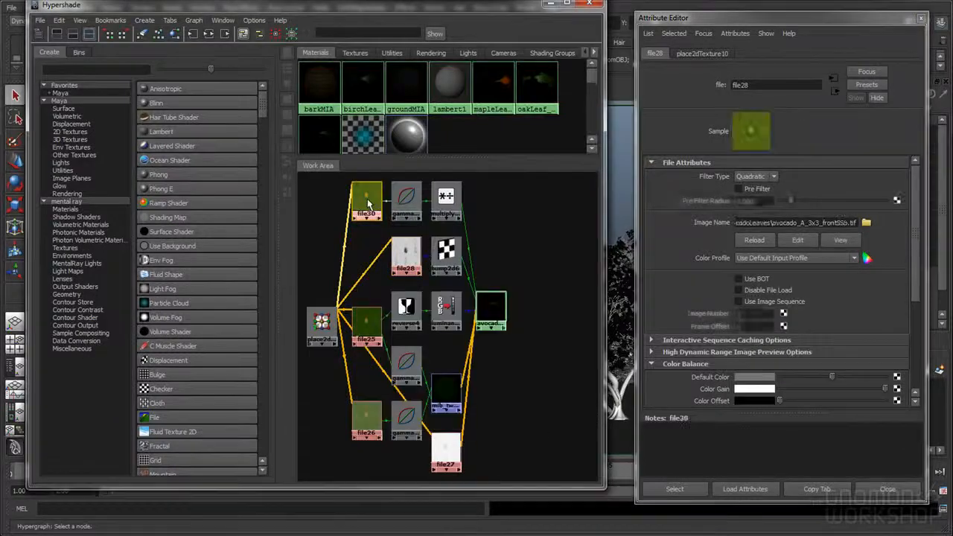
{"action": "left_click", "coordinate": [412, 258]}
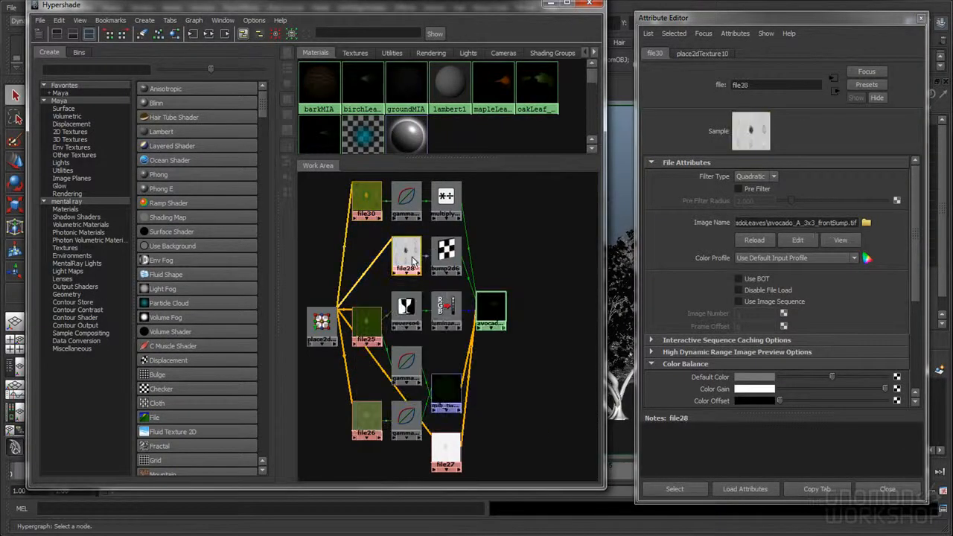
{"action": "left_click", "coordinate": [368, 197]}
{"action": "left_click", "coordinate": [408, 259]}
{"action": "left_click", "coordinate": [366, 320]}
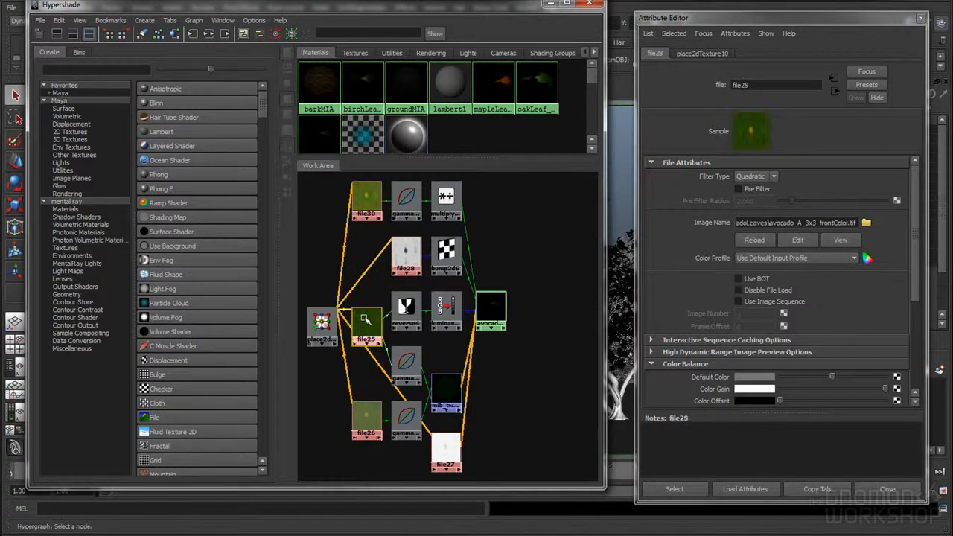
{"action": "left_click", "coordinate": [363, 422]}
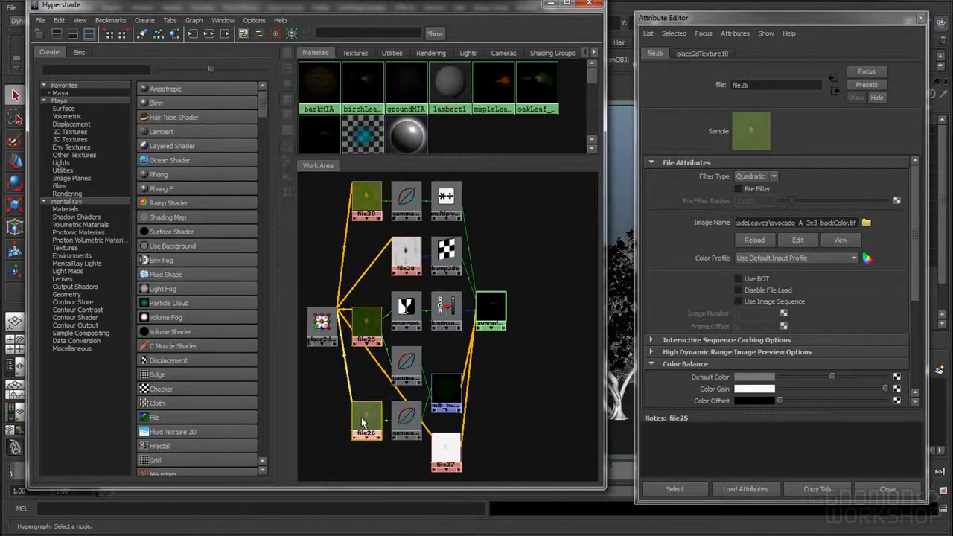
{"action": "left_click", "coordinate": [447, 453]}
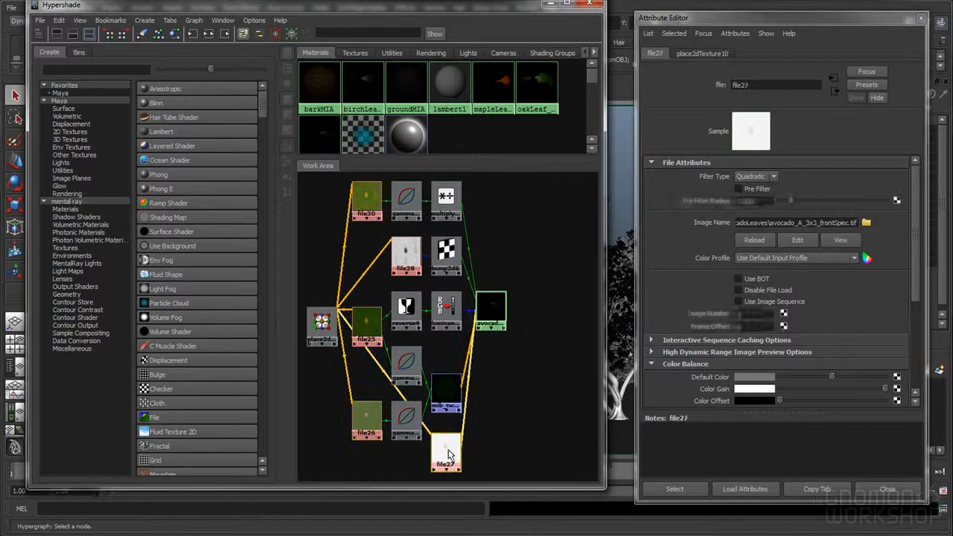
{"action": "left_click", "coordinate": [365, 199]}
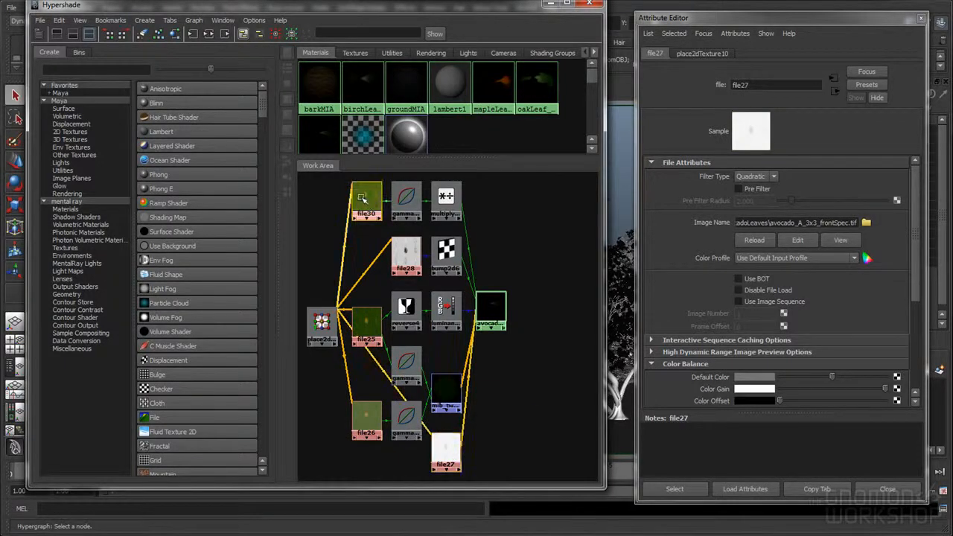
{"action": "left_click", "coordinate": [365, 321]}
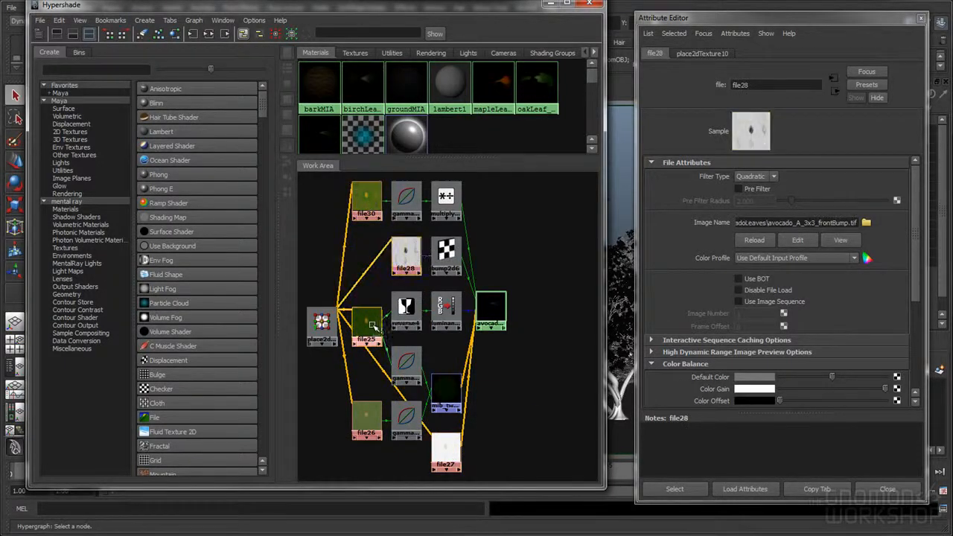
{"action": "left_click", "coordinate": [365, 418]}
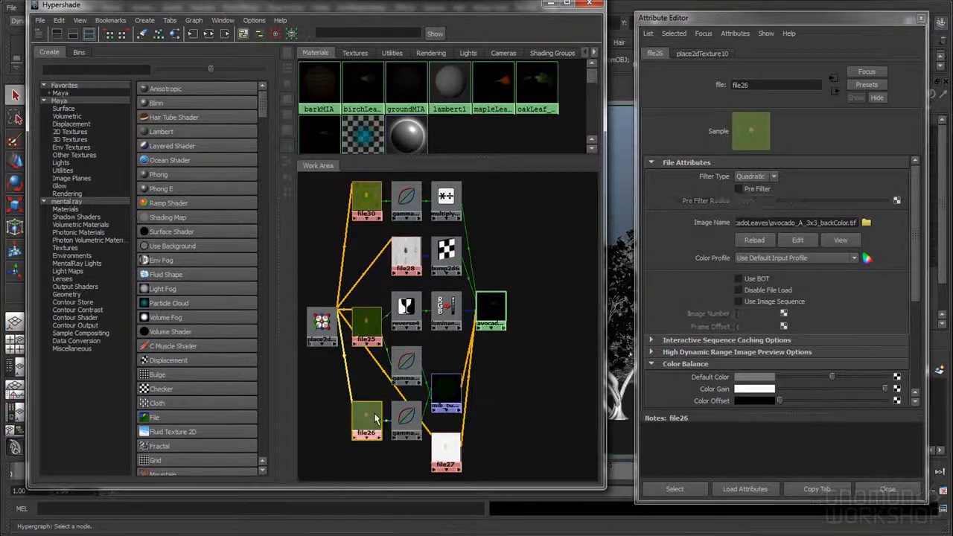
{"action": "left_click", "coordinate": [444, 447]}
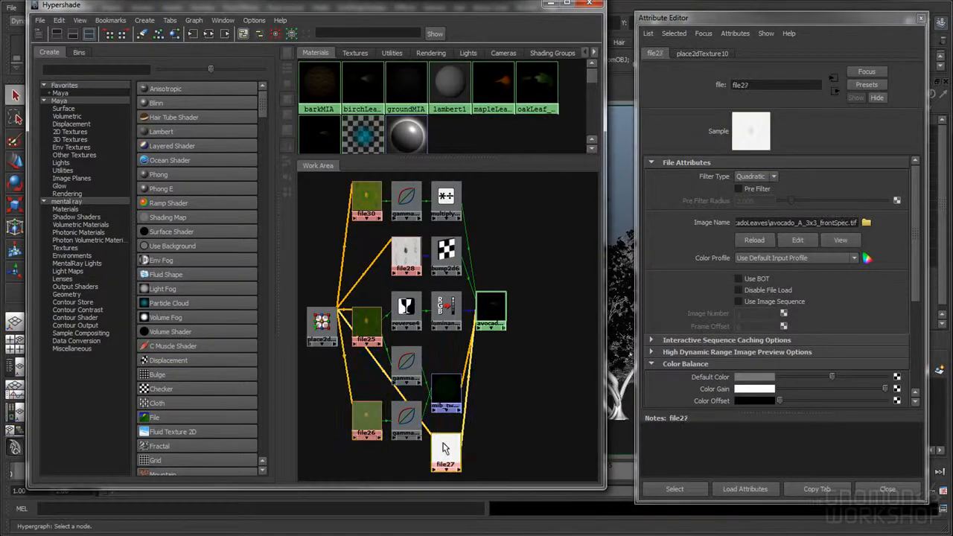
- Close the Attribute Editor and Hypershade, and in Photoshop browse to the leaf_Scans/avocadoLeaves folder for files to open
{"action": "left_click", "coordinate": [920, 18]}
{"action": "left_click", "coordinate": [589, 3]}
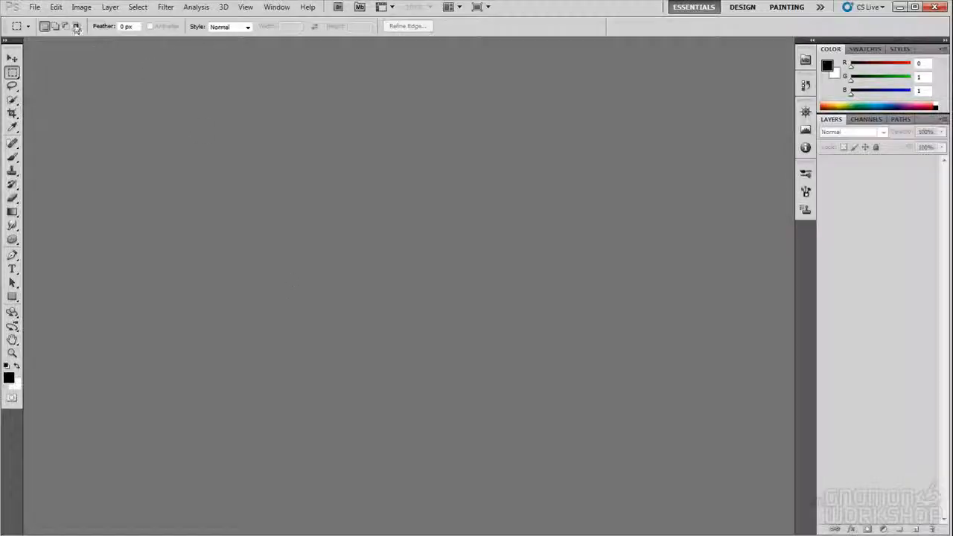
{"action": "left_click", "coordinate": [36, 8]}
{"action": "left_click", "coordinate": [46, 31]}
{"action": "left_click", "coordinate": [300, 55]}
{"action": "left_click", "coordinate": [242, 55]}
{"action": "left_click", "coordinate": [170, 173]}
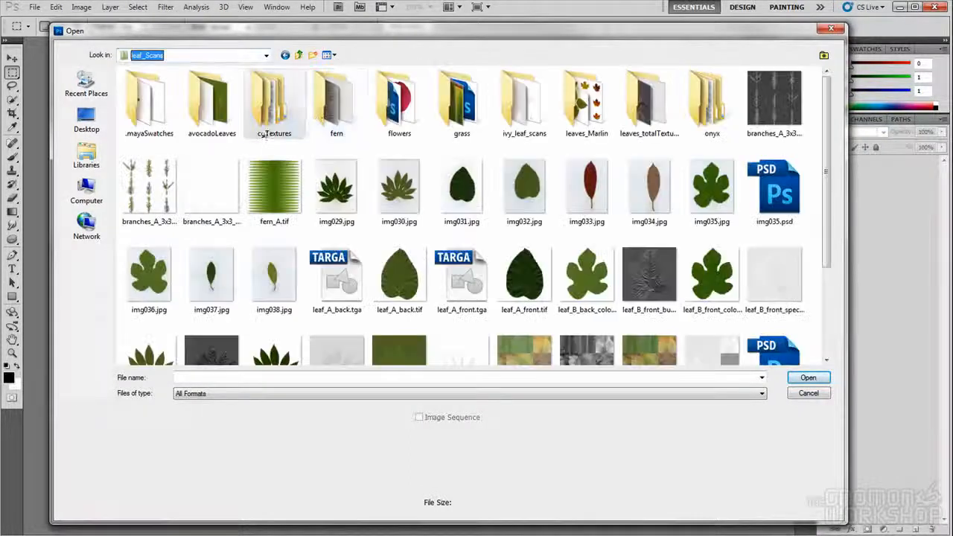
{"action": "double_click", "coordinate": [216, 93]}
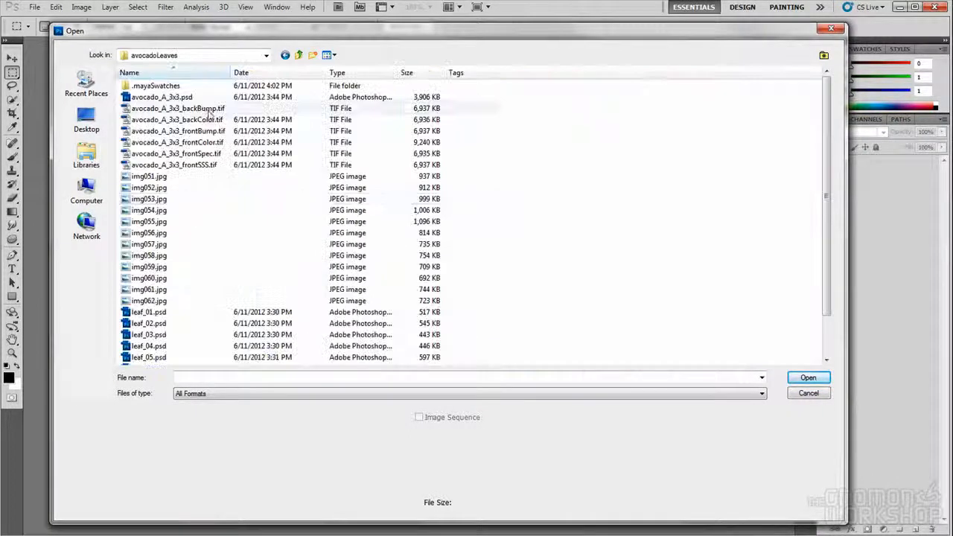
- Show the avocadoLeaves files as large thumbnails and open avocado_A_3x3_backColor.tif together with avocado_A_3x3_frontColor.tif
{"action": "left_click", "coordinate": [334, 55]}
{"action": "left_click", "coordinate": [364, 70]}
{"action": "left_click_drag", "start_coordinate": [827, 112], "coordinate": [828, 135]}
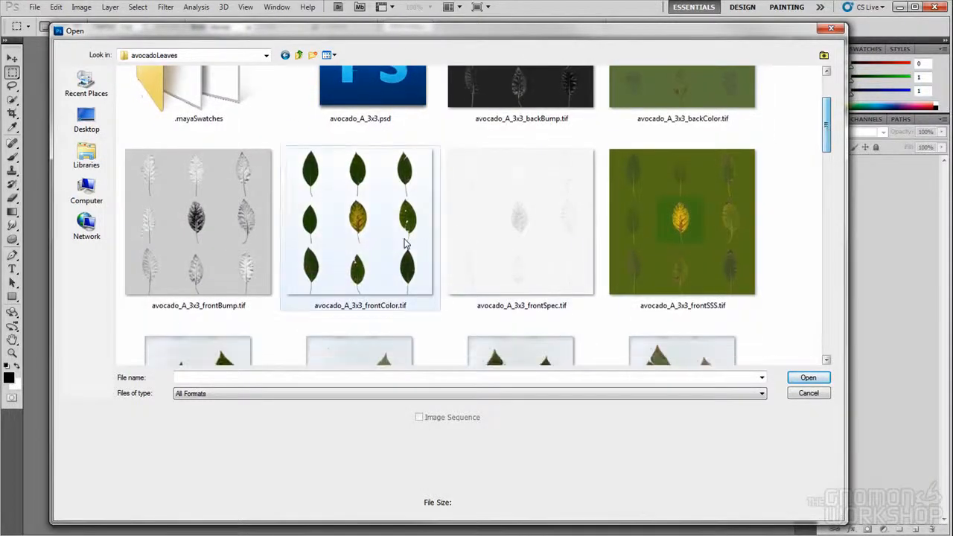
{"action": "left_click", "coordinate": [364, 223]}
{"action": "left_click", "coordinate": [722, 103], "text": "ctrl"}
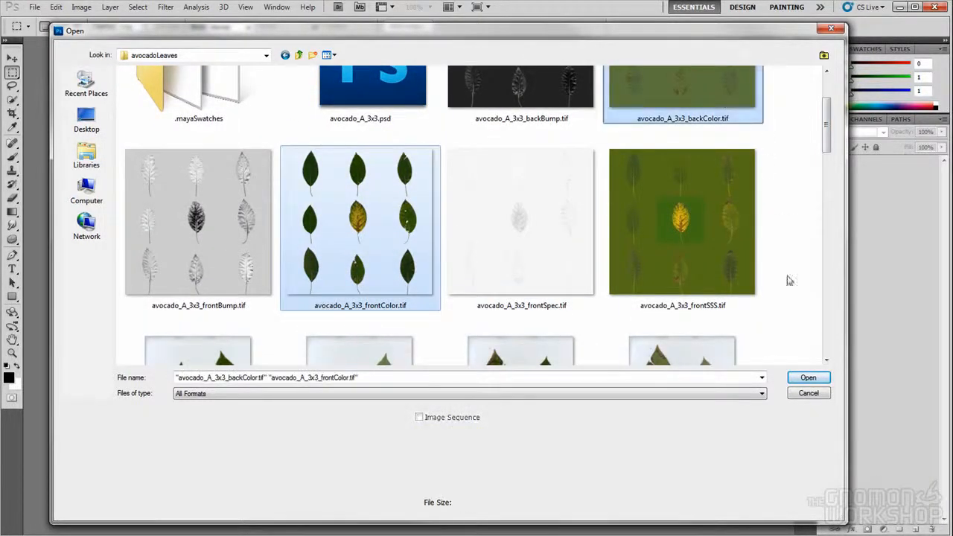
{"action": "left_click", "coordinate": [807, 378]}
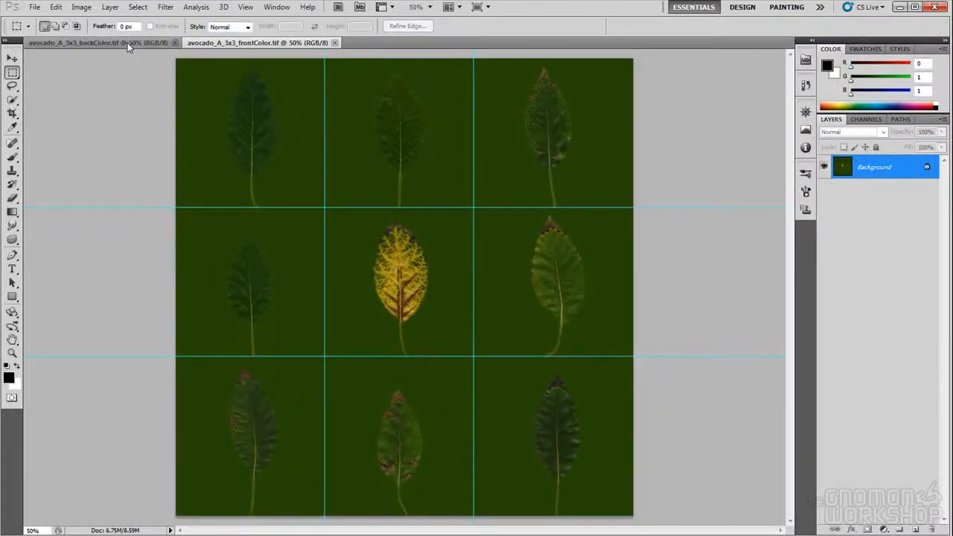
- Compare the front and back avocado color maps at 100%, looking at the yellow leaf in the center of the grid
{"action": "left_click", "coordinate": [128, 43]}
{"action": "left_click", "coordinate": [227, 43]}
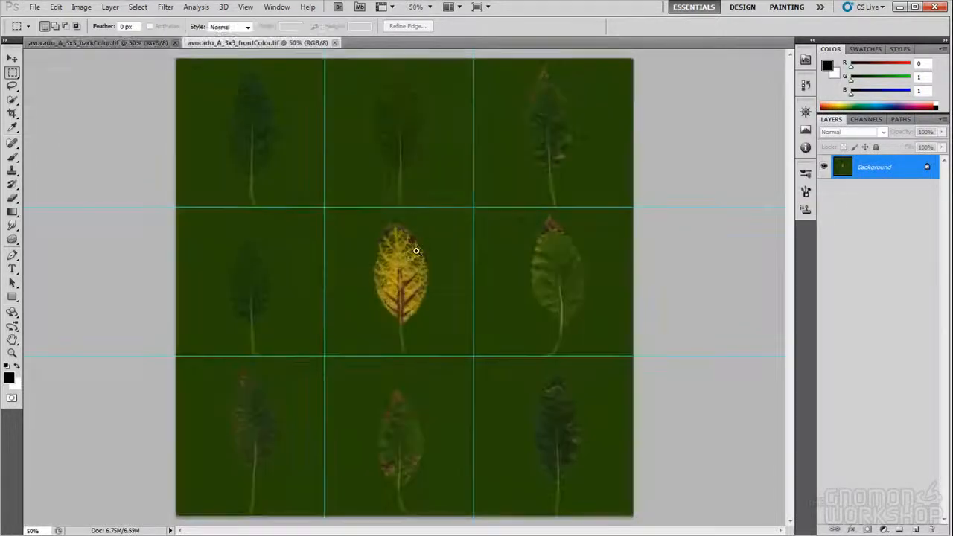
{"action": "key", "text": "ctrl+plus"}
{"action": "key", "text": "ctrl+plus"}
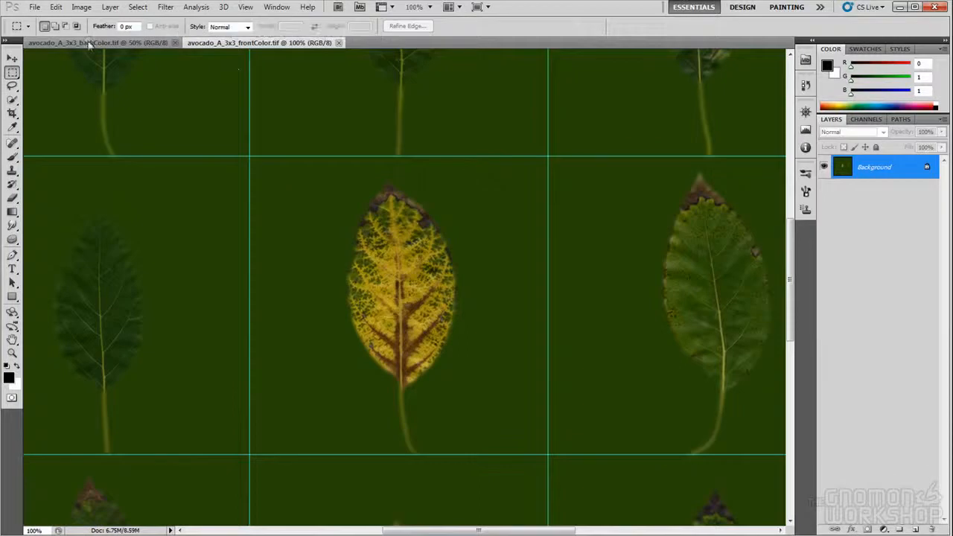
{"action": "left_click", "coordinate": [87, 42]}
{"action": "key", "text": "ctrl+plus"}
{"action": "key", "text": "ctrl+plus"}
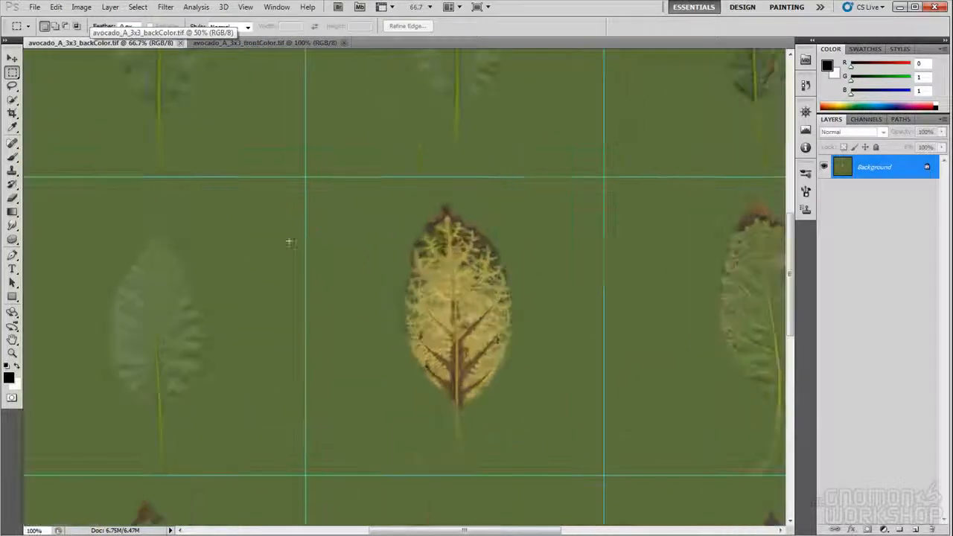
- Compare the two lower-right leaves of the grid between the back and front avocado color maps
{"action": "left_click_drag", "start_coordinate": [397, 140], "coordinate": [344, 89]}
{"action": "left_click_drag", "start_coordinate": [409, 278], "coordinate": [419, 155]}
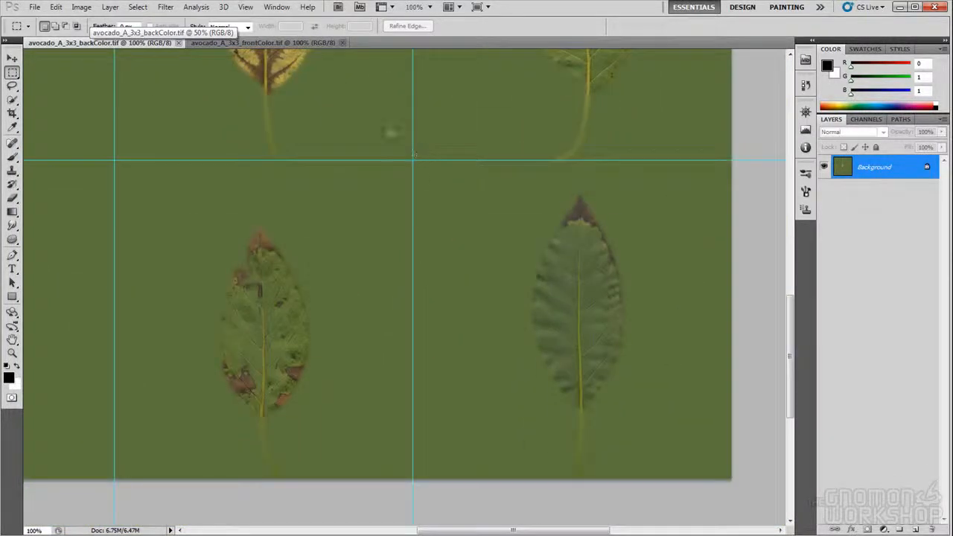
{"action": "left_click", "coordinate": [257, 43]}
{"action": "left_click_drag", "start_coordinate": [535, 289], "coordinate": [410, 92]}
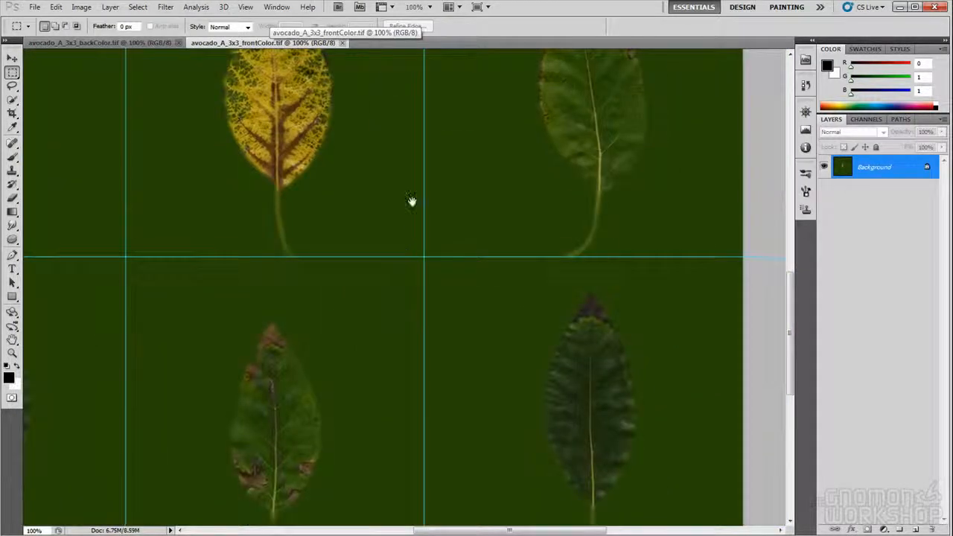
{"action": "left_click_drag", "start_coordinate": [404, 252], "coordinate": [416, 146]}
{"action": "left_click", "coordinate": [128, 44]}
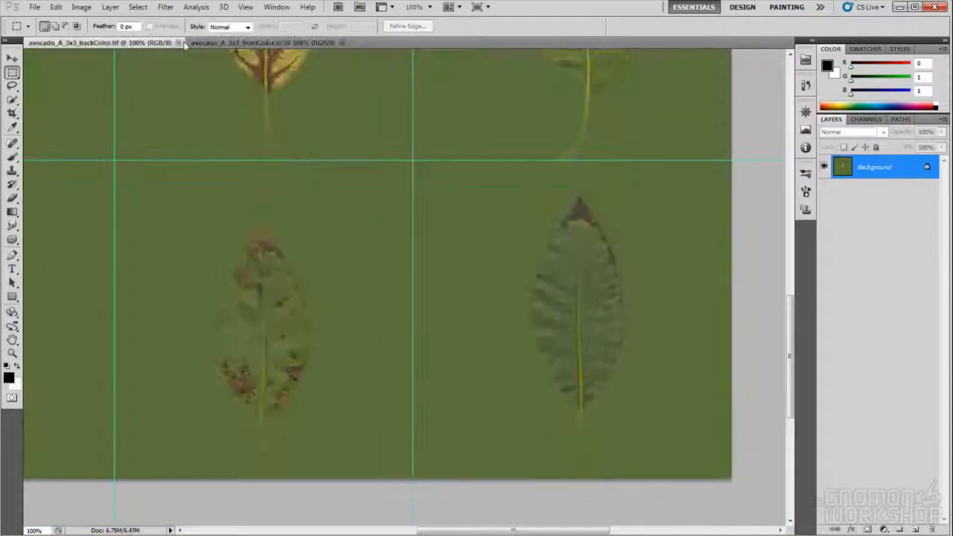
{"action": "left_click", "coordinate": [253, 42]}
- Examine the Alpha 1 channel of avocado_A_3x3_frontColor.tif, checking the holes in the leaf silhouettes across the whole grid
{"action": "left_click", "coordinate": [866, 119]}
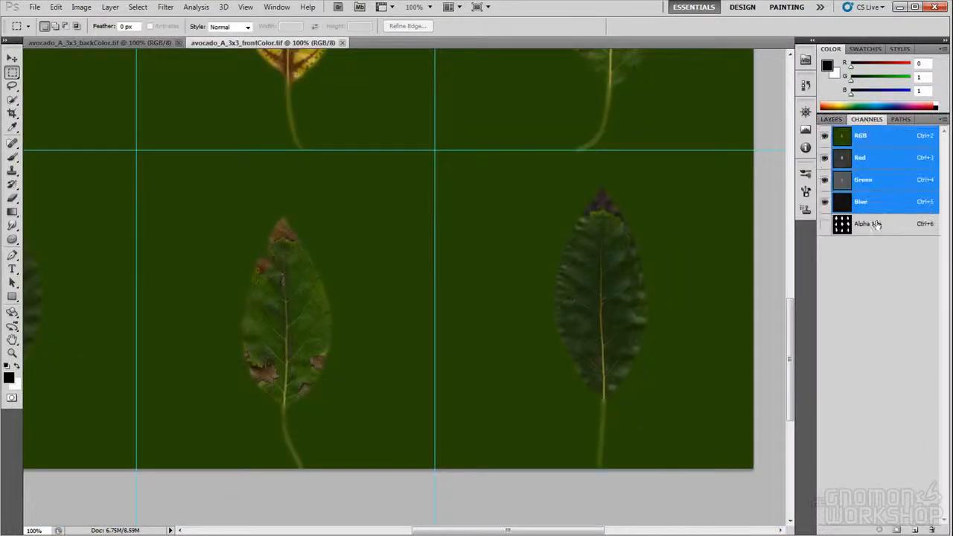
{"action": "left_click", "coordinate": [863, 226]}
{"action": "left_click_drag", "start_coordinate": [350, 198], "coordinate": [470, 345]}
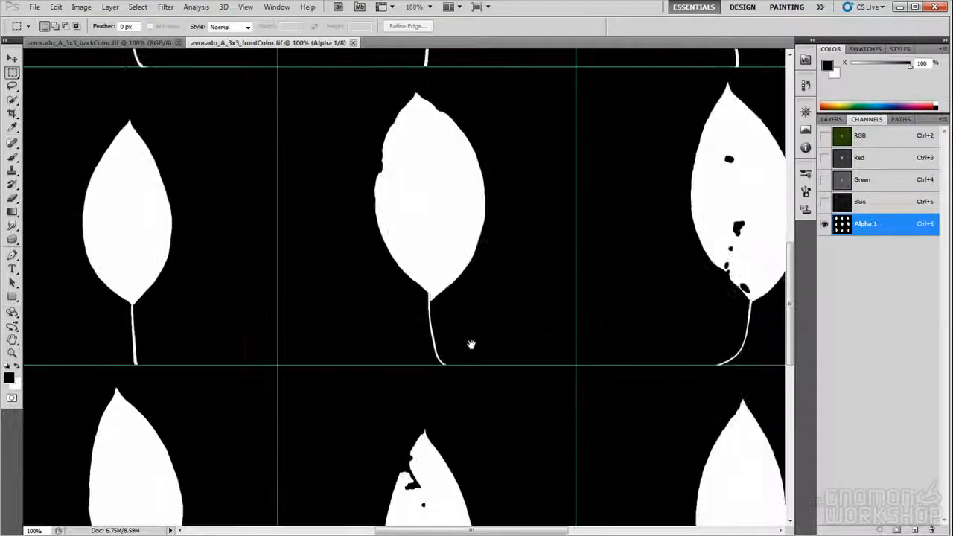
{"action": "left_click", "coordinate": [477, 290], "text": "alt"}
{"action": "left_click", "coordinate": [477, 290], "text": "alt"}
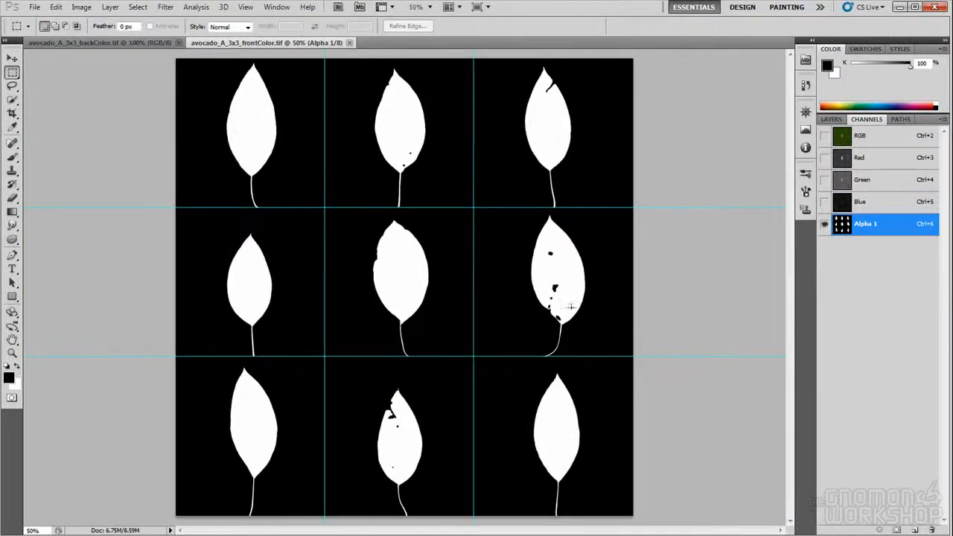
- Close both avocado color maps without changes and switch back to Maya
{"action": "left_click", "coordinate": [349, 43]}
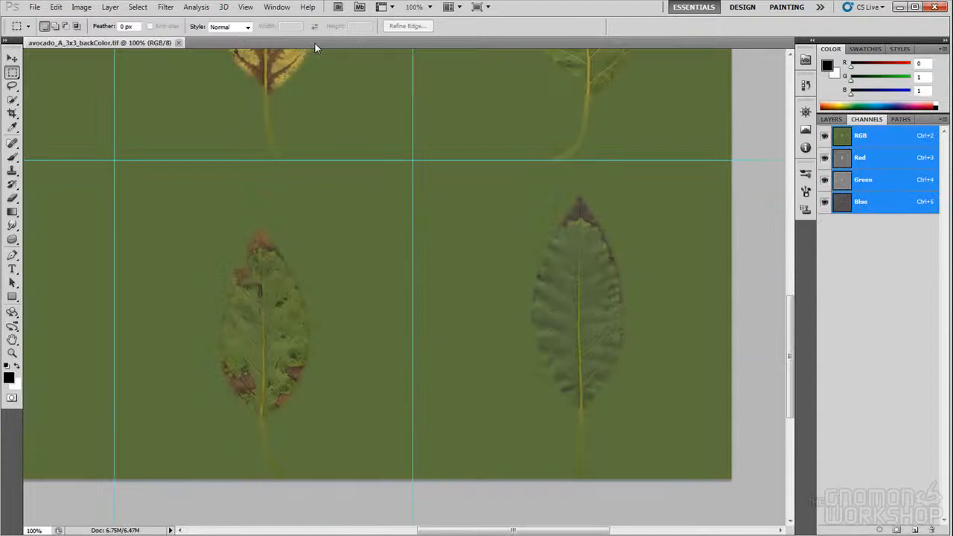
{"action": "left_click", "coordinate": [178, 43]}
{"action": "left_click", "coordinate": [899, 7]}
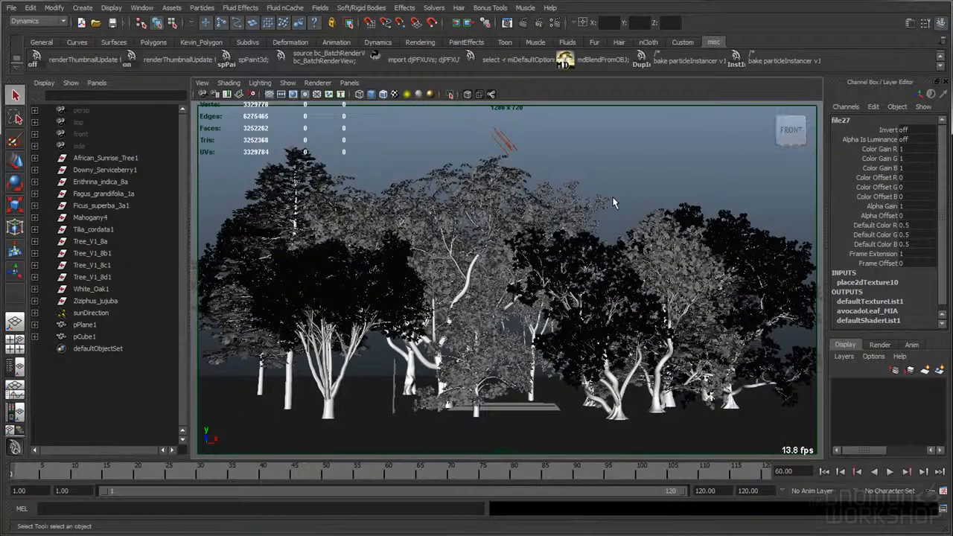
- Open Hypershade and assign avocadoLeaf_MIA to the leaves of the rear tree just right of the lineup's center
{"action": "left_click", "coordinate": [144, 10]}
{"action": "mouse_move", "coordinate": [171, 36]}
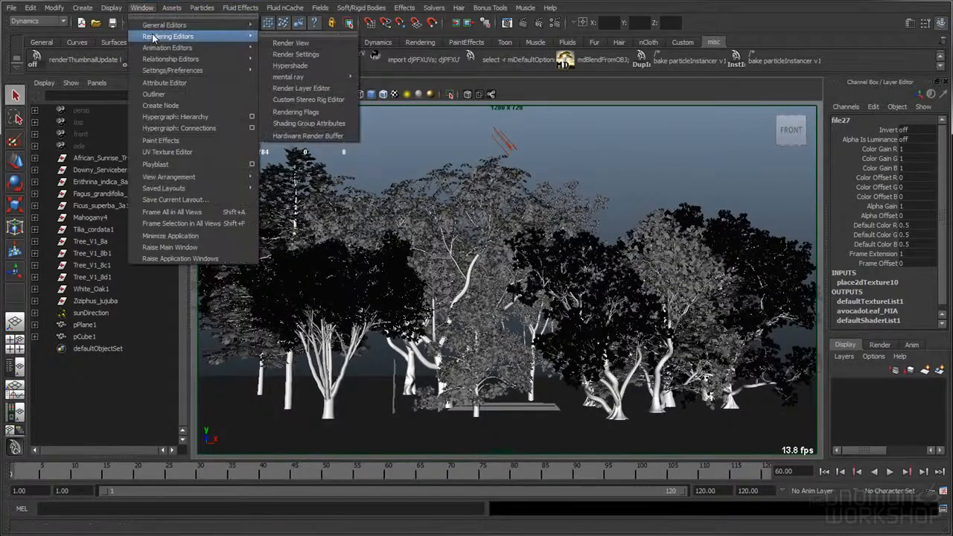
{"action": "left_click", "coordinate": [304, 63]}
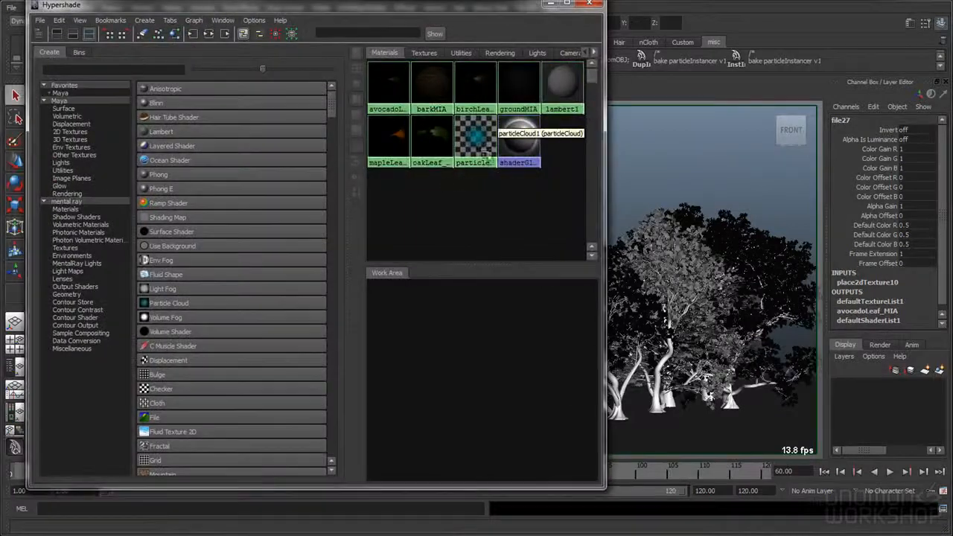
{"action": "left_click_drag", "start_coordinate": [442, 7], "coordinate": [221, 25]}
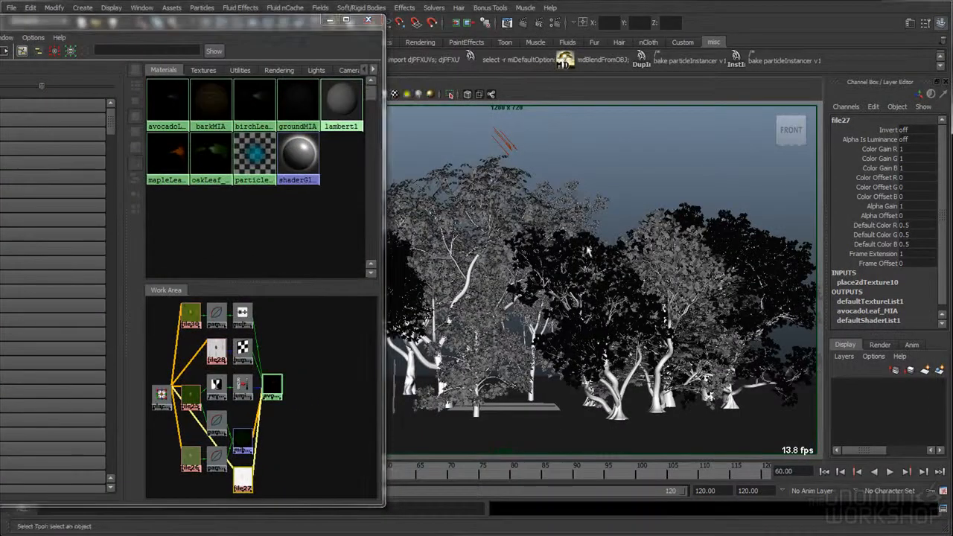
{"action": "left_click", "coordinate": [574, 202]}
{"action": "right_click", "coordinate": [275, 384]}
{"action": "right_click_drag", "start_coordinate": [269, 386], "coordinate": [264, 336]}
- Assign avocadoLeaf_MIA to the Tree_V1_8b:Leaf01 mesh
{"action": "left_click_drag", "start_coordinate": [278, 27], "coordinate": [153, 21]}
{"action": "left_click", "coordinate": [398, 195]}
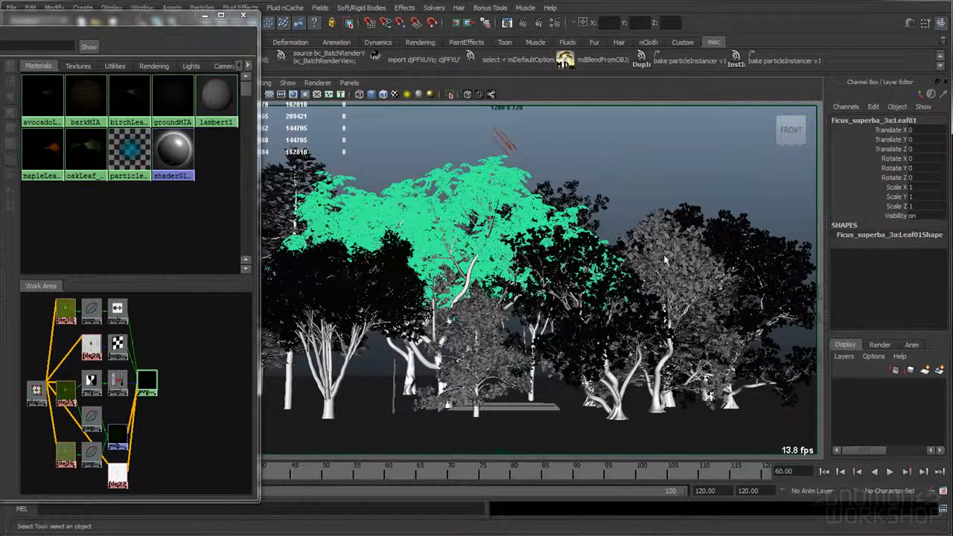
{"action": "left_click", "coordinate": [661, 292]}
{"action": "right_click_drag", "start_coordinate": [148, 382], "coordinate": [146, 335]}
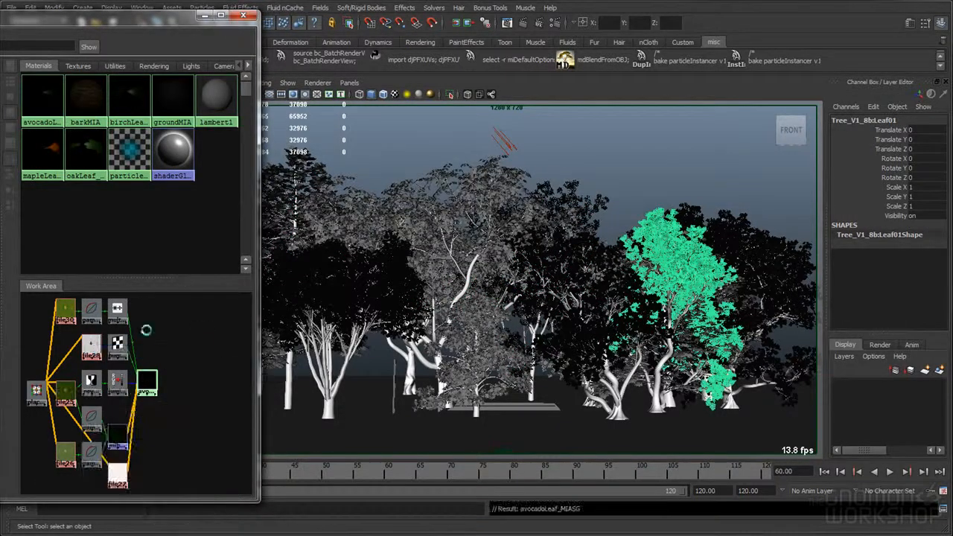
- Check which trees use the leaf materials by selecting the objects assigned to the maple and oak leaf materials
{"action": "left_click_drag", "start_coordinate": [168, 22], "coordinate": [525, 20]}
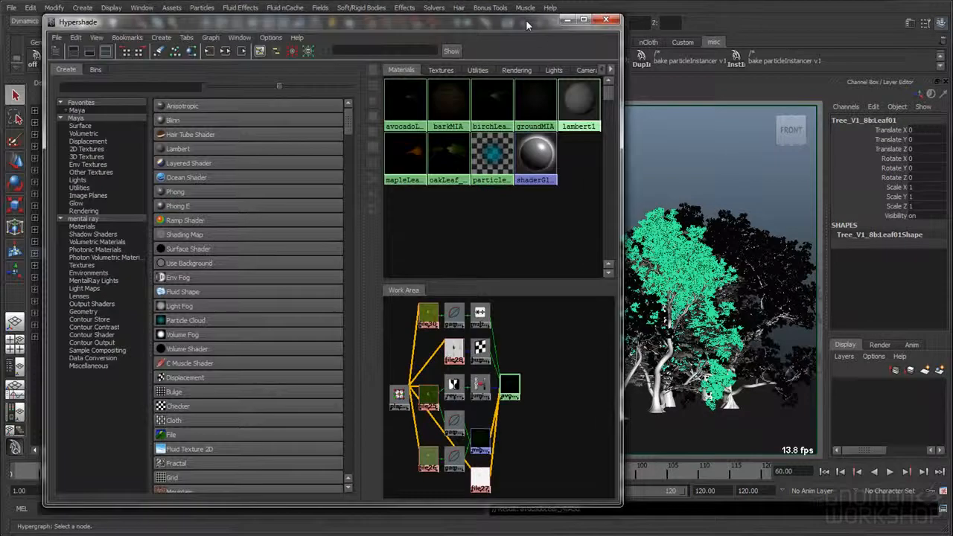
{"action": "left_click_drag", "start_coordinate": [364, 210], "coordinate": [286, 209]}
{"action": "left_click_drag", "start_coordinate": [380, 18], "coordinate": [315, 317]}
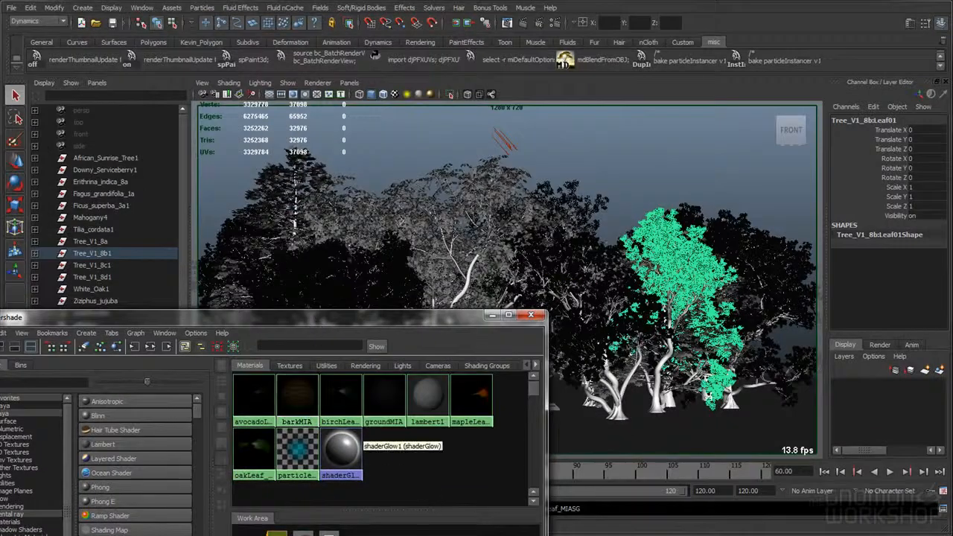
{"action": "left_click", "coordinate": [394, 471]}
{"action": "right_click_drag", "start_coordinate": [254, 402], "coordinate": [476, 403]}
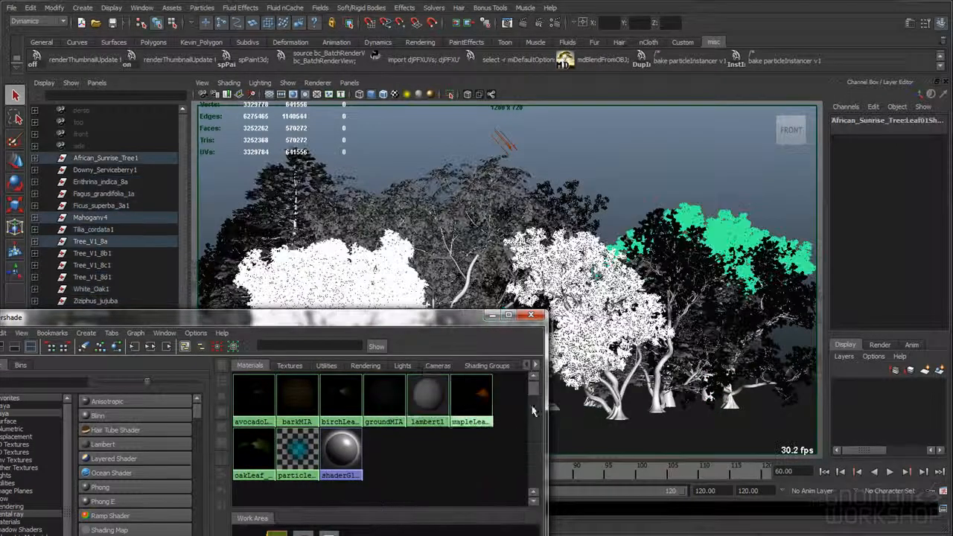
{"action": "right_click_drag", "start_coordinate": [255, 453], "coordinate": [309, 454]}
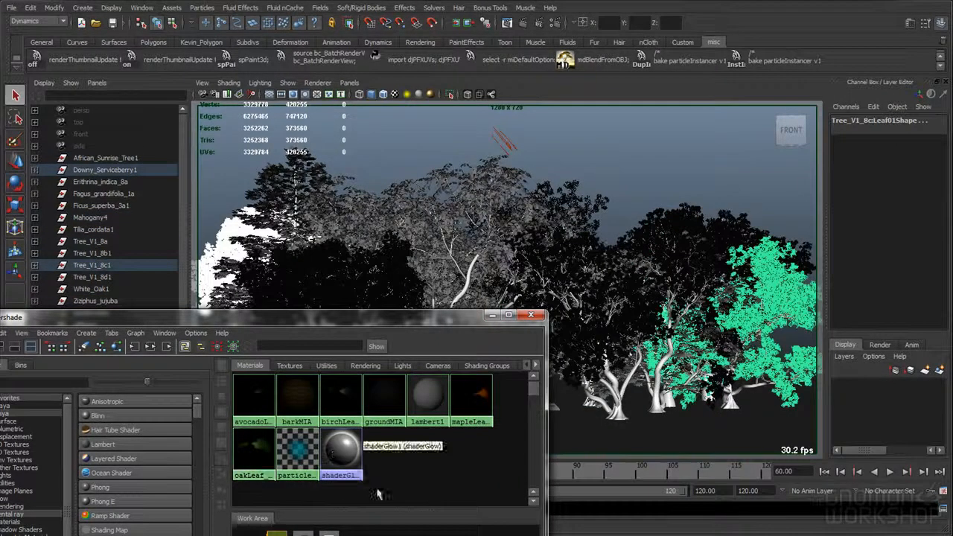
- Close Hypershade and the stray bake particles window
{"action": "left_click_drag", "start_coordinate": [381, 319], "coordinate": [533, 89]}
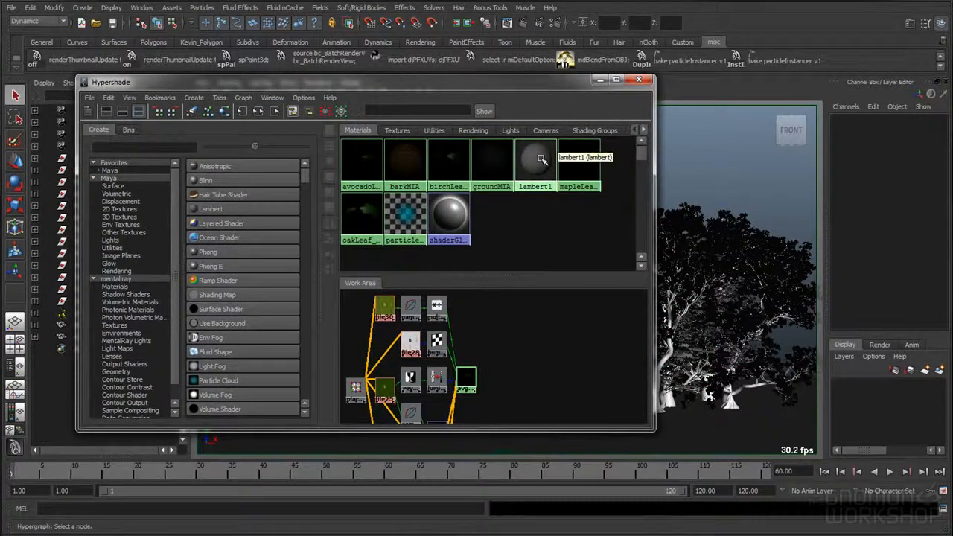
{"action": "left_click", "coordinate": [640, 80]}
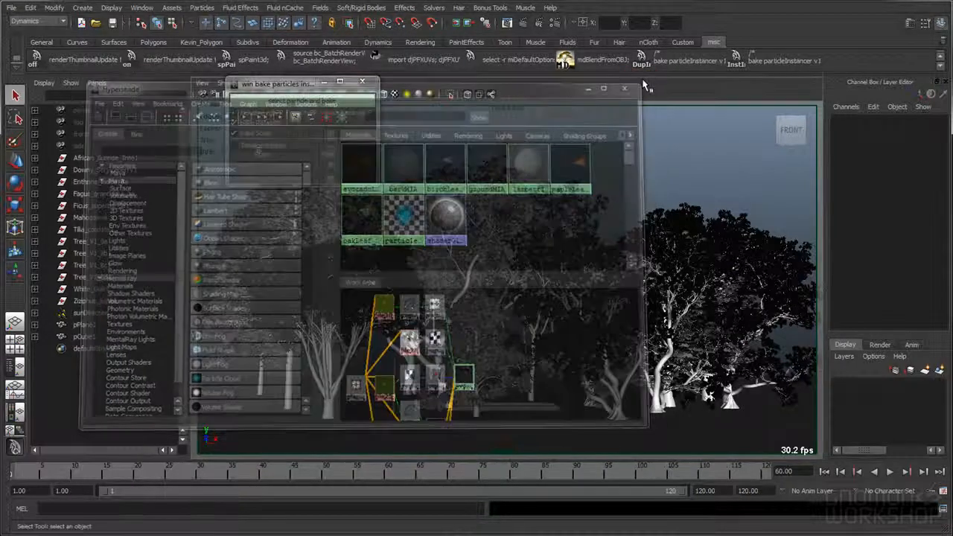
{"action": "left_click", "coordinate": [362, 81]}
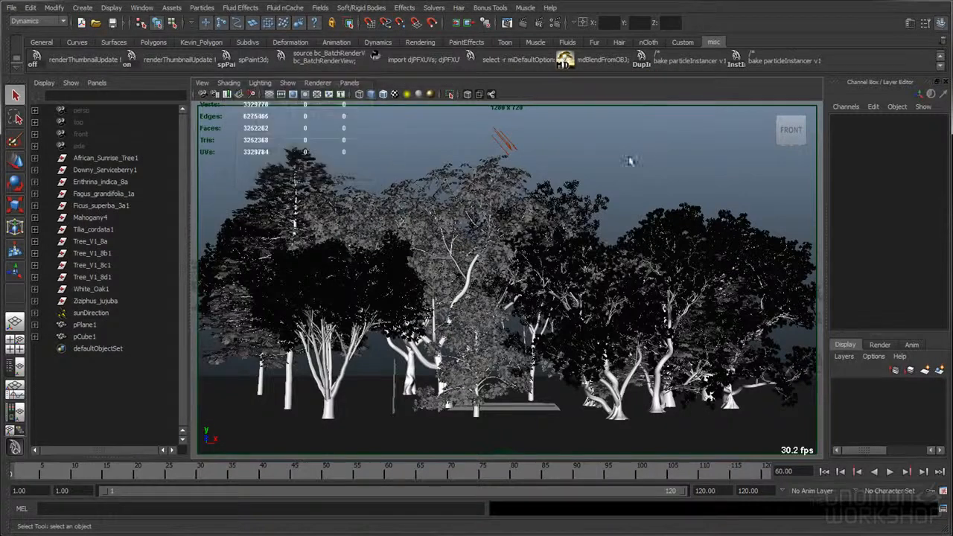
- Set file25 of avocadoLeaf_MIASG as the displayed texture for Tree_V1_8b:Leaf01 in the UV Texture Editor, and close the editor
{"action": "left_click", "coordinate": [680, 230]}
{"action": "left_click", "coordinate": [141, 10]}
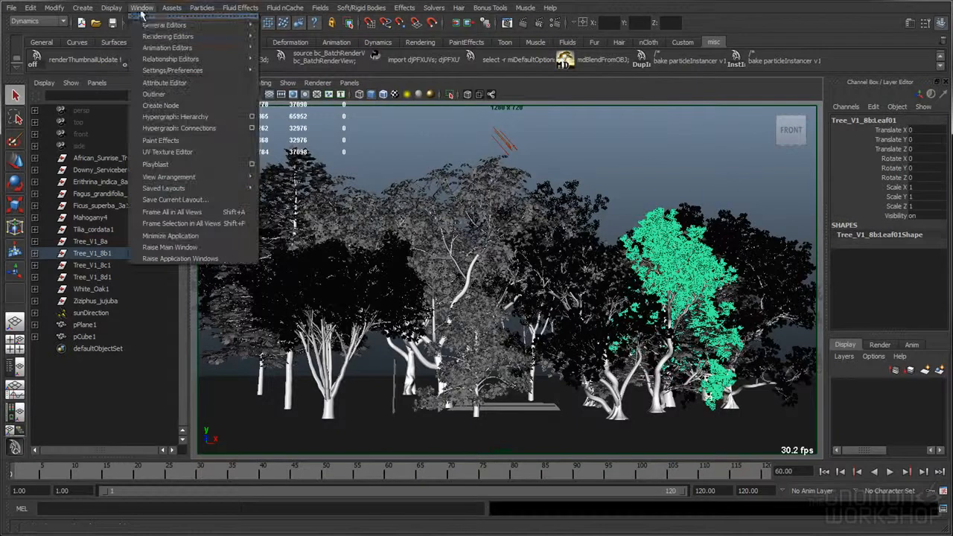
{"action": "left_click", "coordinate": [168, 161]}
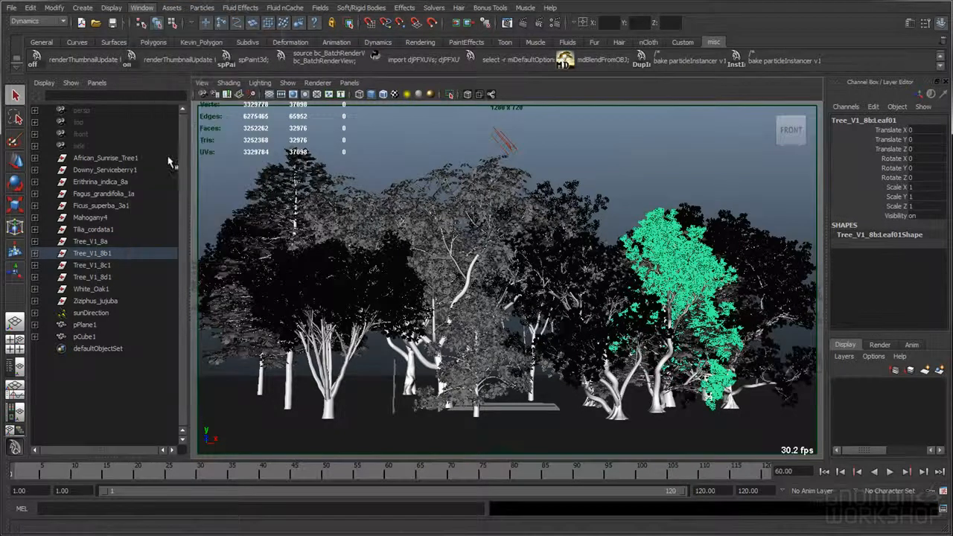
{"action": "left_click", "coordinate": [447, 39]}
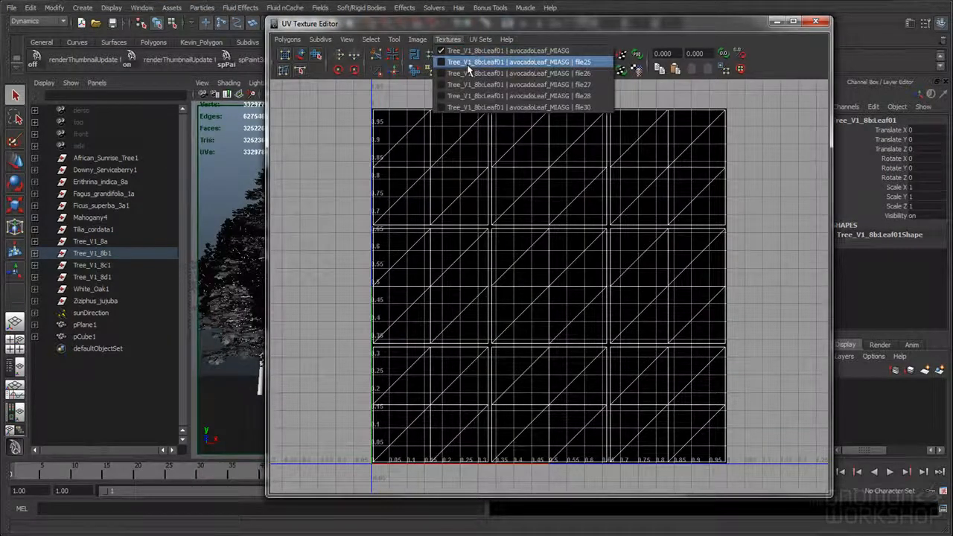
{"action": "left_click", "coordinate": [468, 63]}
{"action": "left_click", "coordinate": [817, 22]}
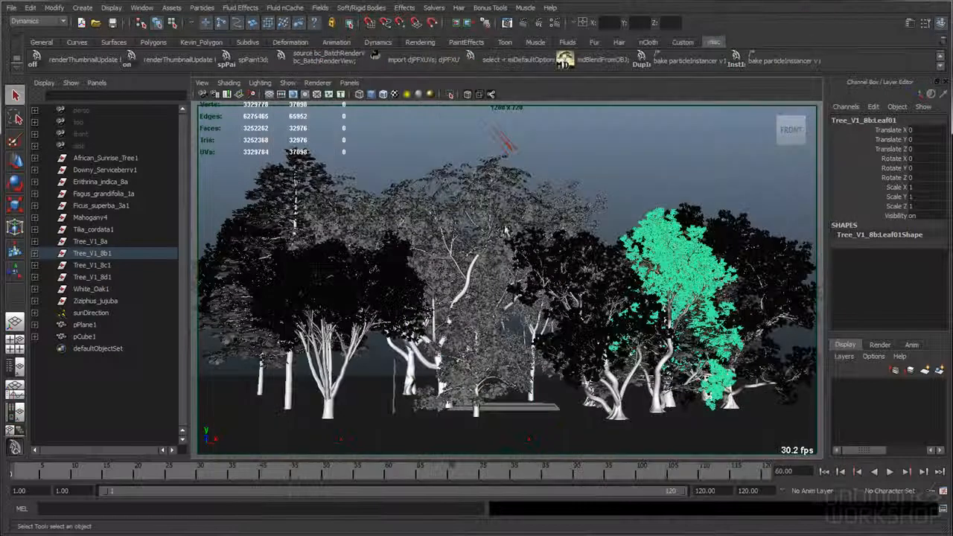
- Set file15 of mapleLeaf_MIASG as the displayed texture for Mahogany3:Leaf01 in the UV Texture Editor, and close the editor
{"action": "left_click", "coordinate": [327, 274]}
{"action": "left_click", "coordinate": [141, 8]}
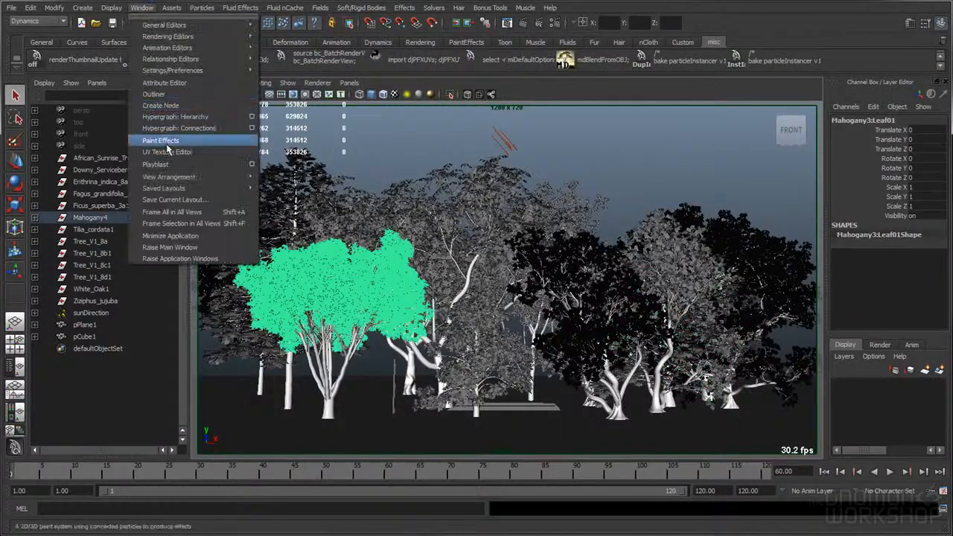
{"action": "left_click", "coordinate": [167, 152]}
{"action": "left_click", "coordinate": [447, 39]}
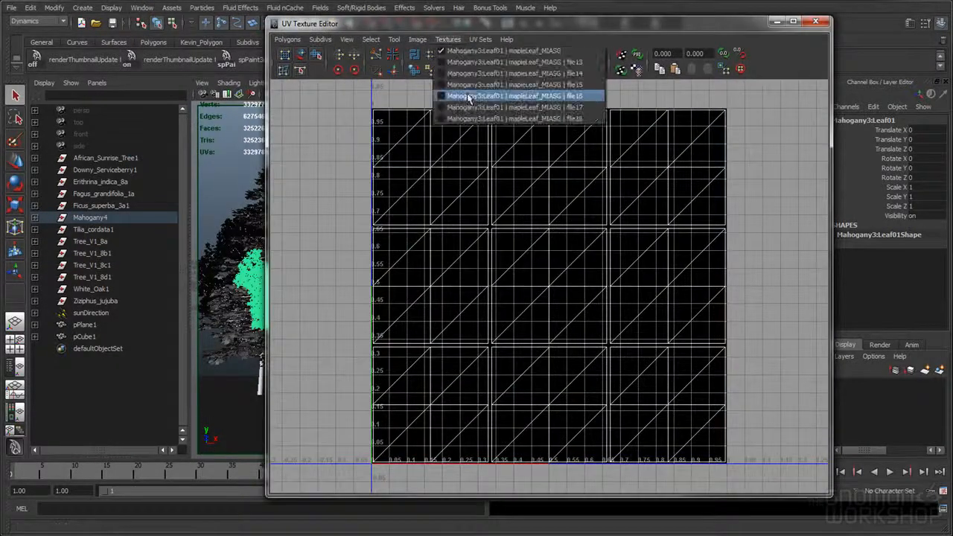
{"action": "left_click", "coordinate": [466, 84]}
{"action": "left_click", "coordinate": [816, 21]}
- Set a green file texture from the leaf material as the displayed texture for Tree_V1_8c:Leaf01 in the UV Texture Editor
{"action": "left_click", "coordinate": [543, 134]}
{"action": "left_click", "coordinate": [781, 304]}
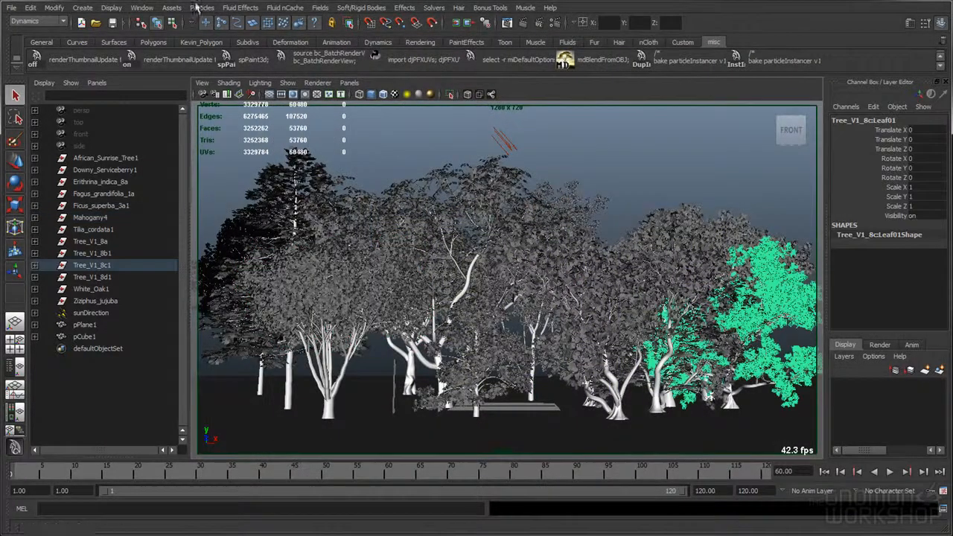
{"action": "left_click", "coordinate": [141, 7]}
{"action": "left_click", "coordinate": [167, 152]}
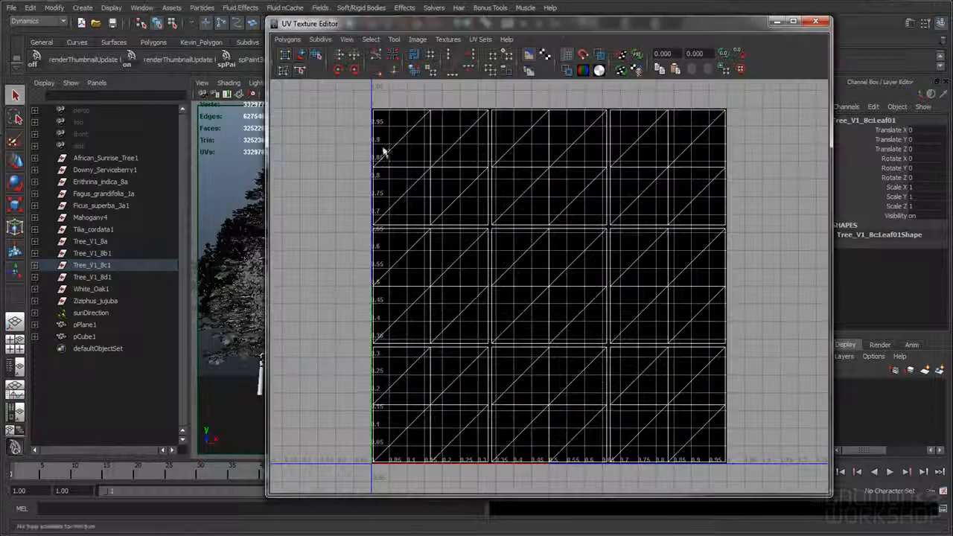
{"action": "left_click", "coordinate": [448, 39]}
{"action": "left_click", "coordinate": [476, 71]}
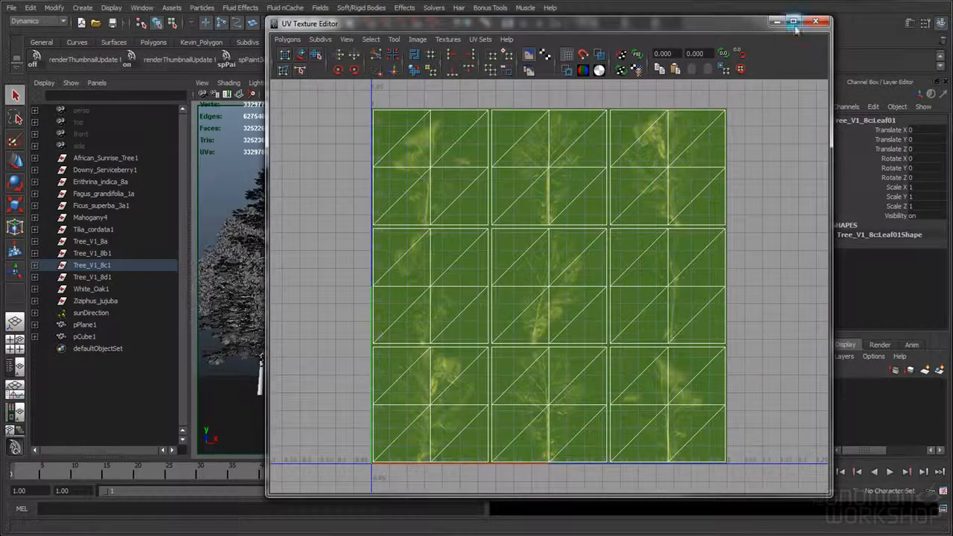
- Close the UV Texture Editor, clear the selection and save the scene
{"action": "left_click", "coordinate": [815, 22]}
{"action": "left_click", "coordinate": [583, 161]}
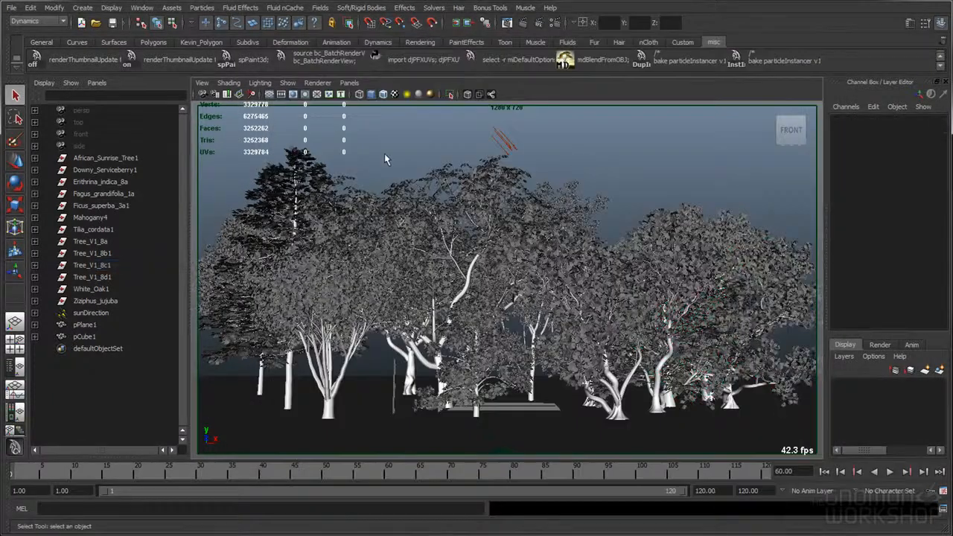
{"action": "left_click", "coordinate": [112, 23]}
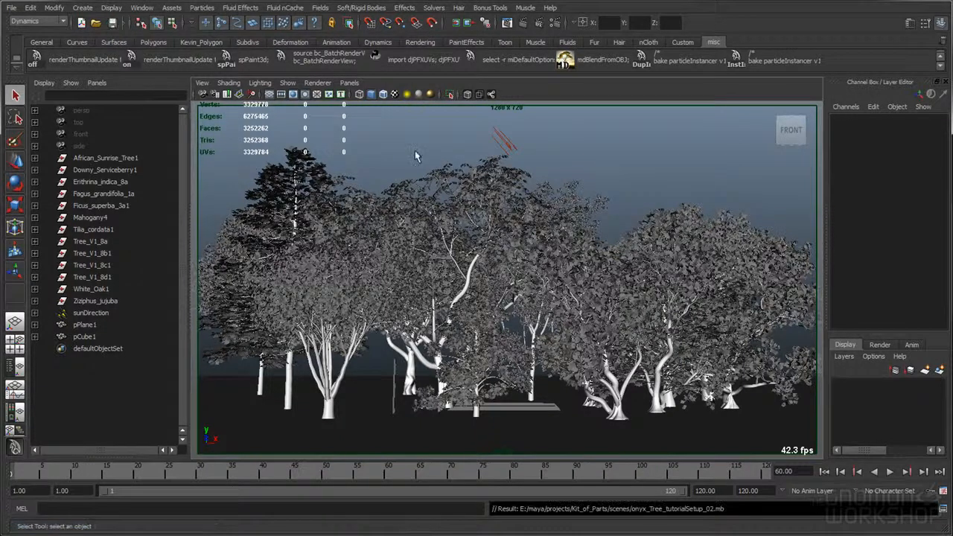
- Render the tree lineup with mental ray and compare the stored all-green and yellow-leaved renders under different sun directions
{"action": "left_click", "coordinate": [524, 23]}
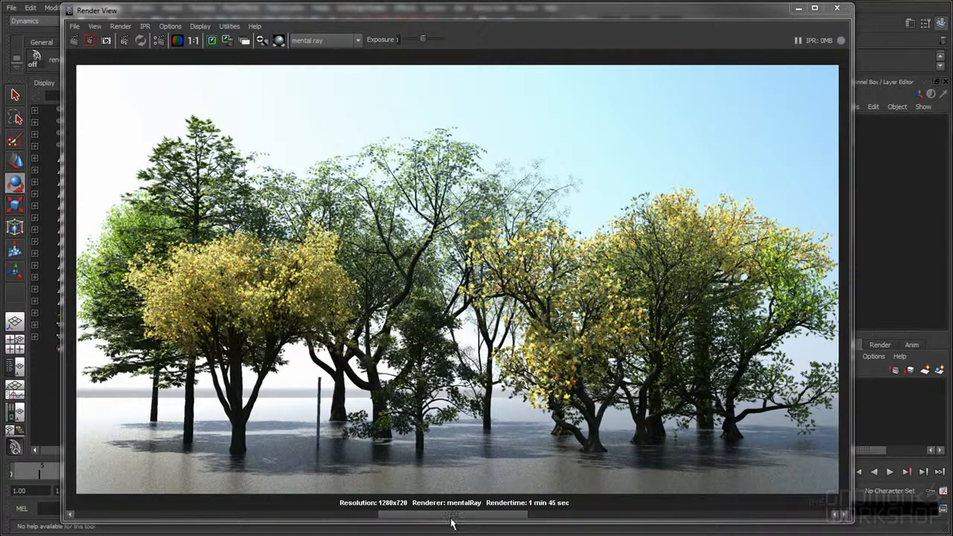
{"action": "left_click_drag", "start_coordinate": [452, 519], "coordinate": [603, 521]}
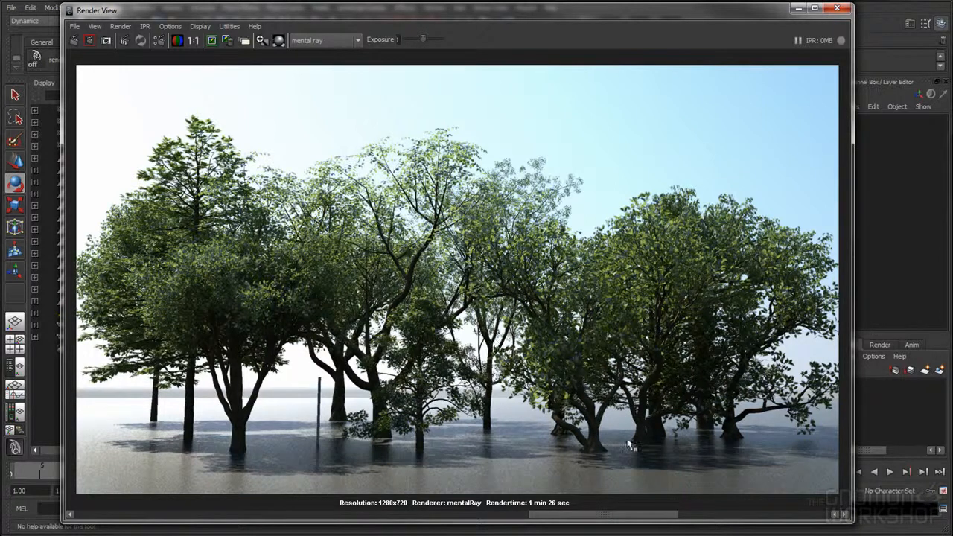
{"action": "left_click_drag", "start_coordinate": [522, 515], "coordinate": [518, 515]}
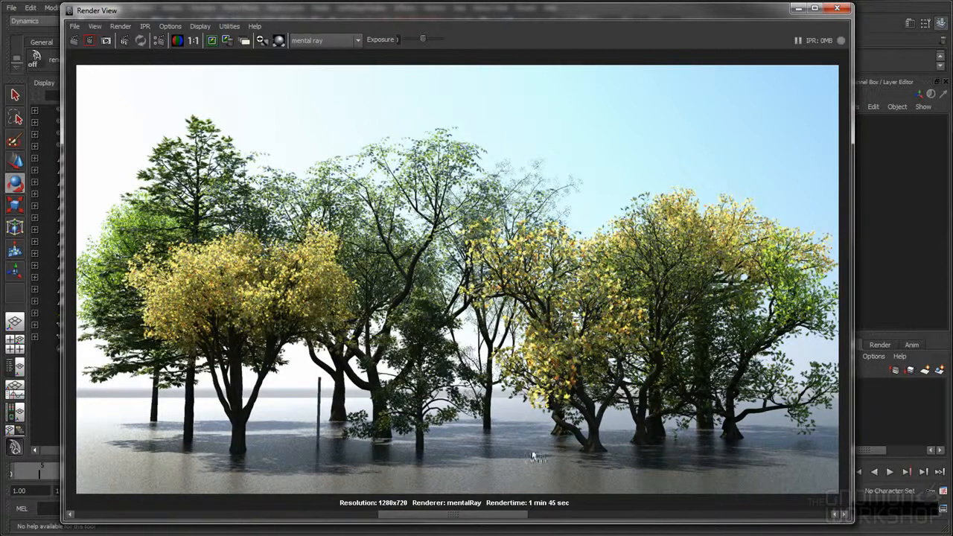
{"action": "left_click_drag", "start_coordinate": [471, 515], "coordinate": [379, 519]}
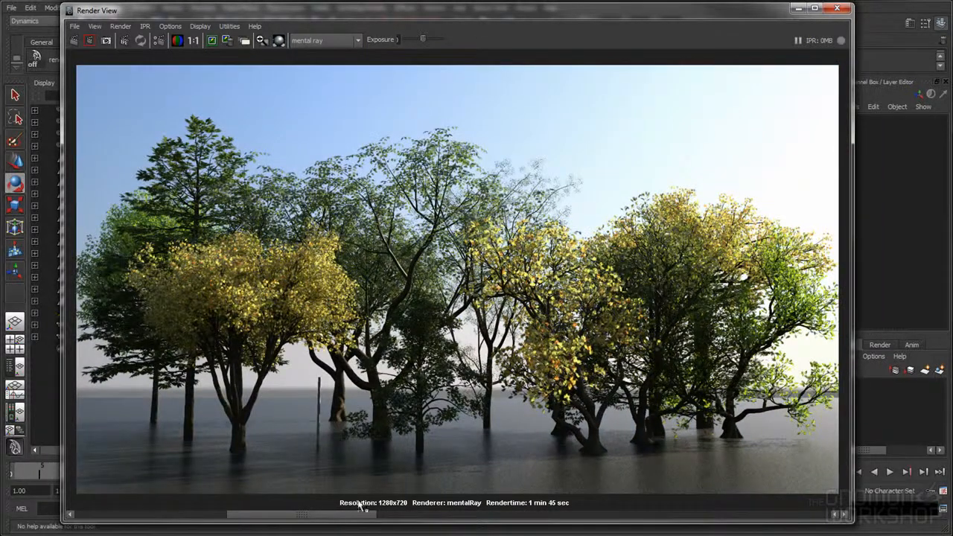
{"action": "left_click_drag", "start_coordinate": [334, 519], "coordinate": [218, 518]}
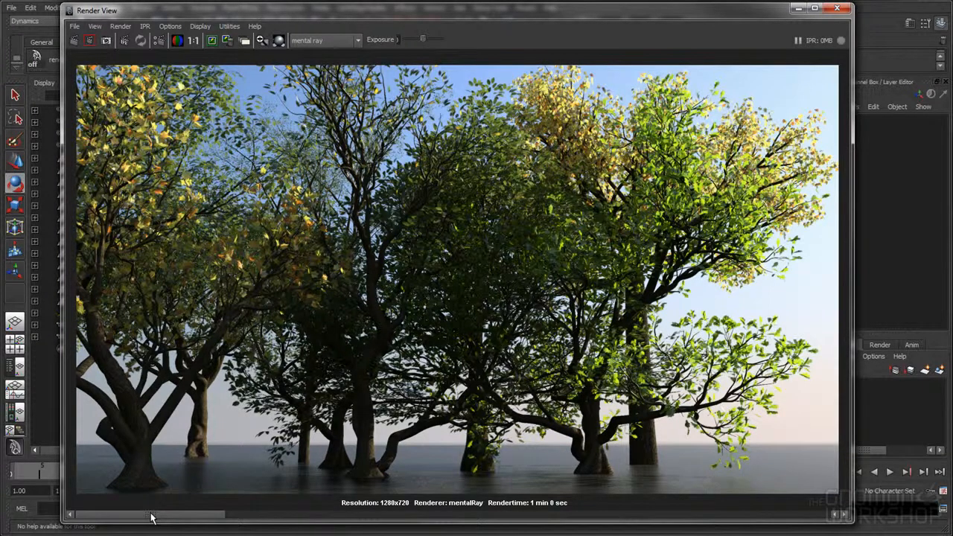
- Review the stored renders, comparing the close-up of the trees with the yellow-leaved and all-green lineups for leaf colour and lighting
{"action": "left_click_drag", "start_coordinate": [152, 519], "coordinate": [286, 521]}
{"action": "left_click", "coordinate": [381, 522]}
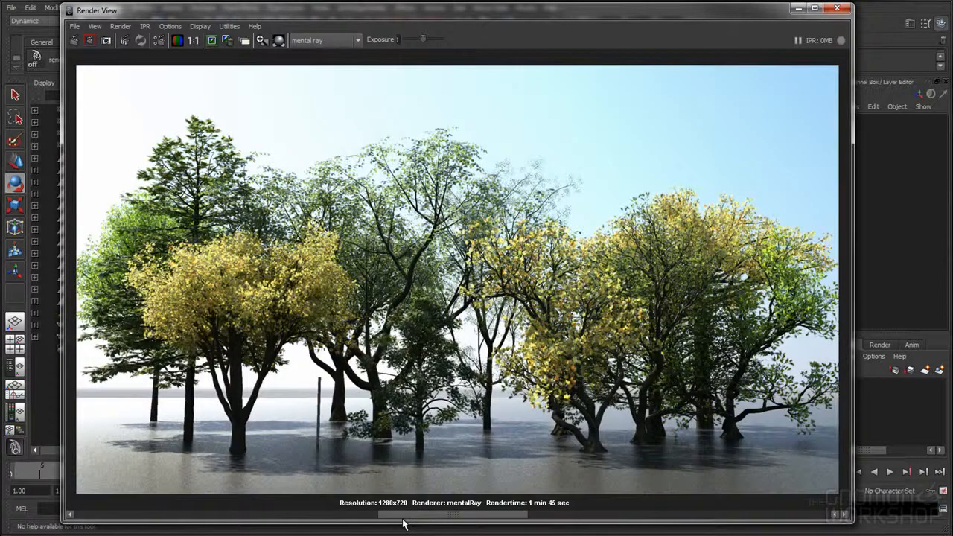
{"action": "left_click", "coordinate": [546, 523]}
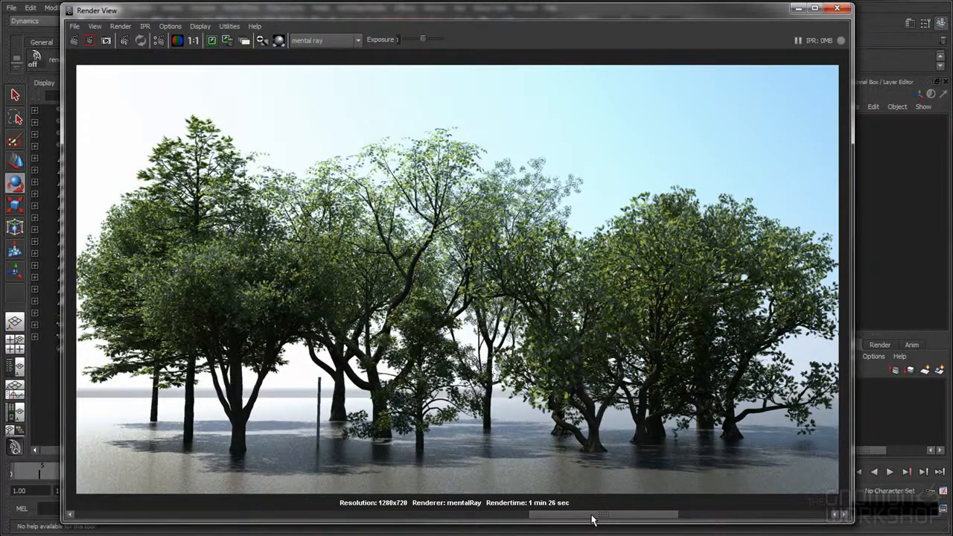
{"action": "left_click", "coordinate": [514, 518]}
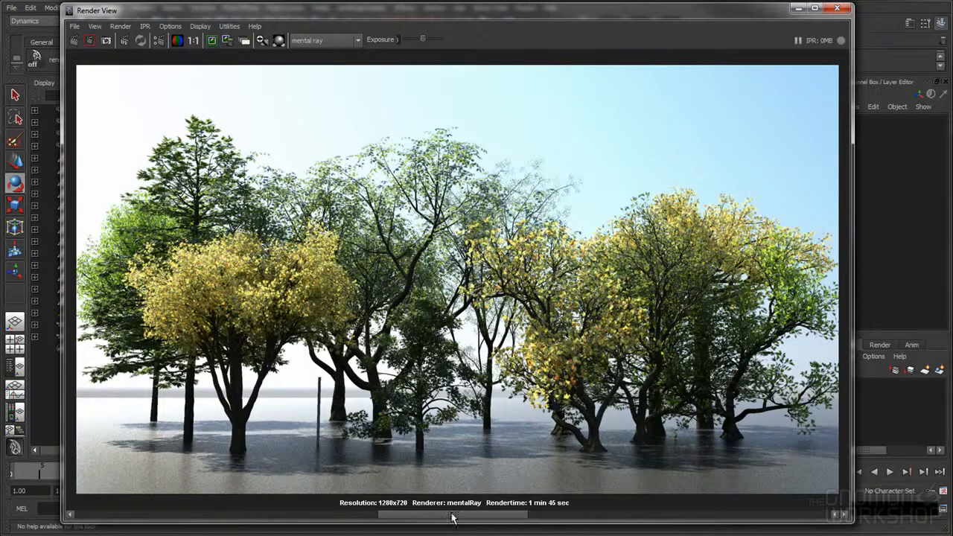
{"action": "left_click", "coordinate": [370, 524]}
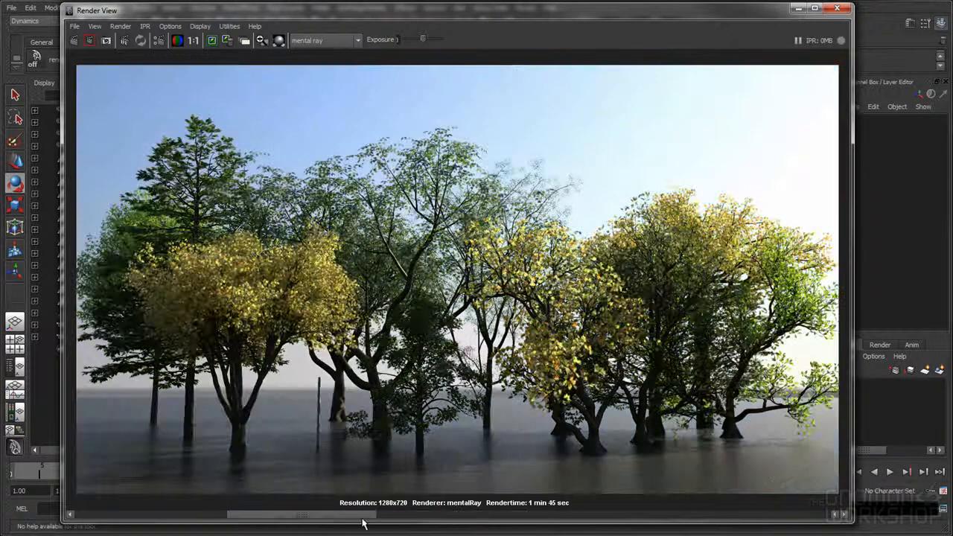
{"action": "left_click", "coordinate": [176, 523]}
{"action": "left_click", "coordinate": [253, 524]}
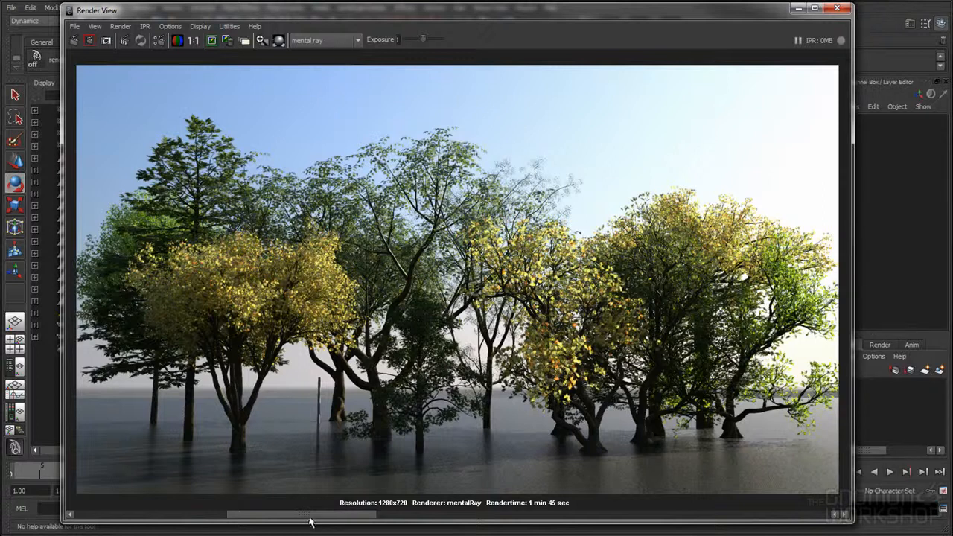
{"action": "left_click", "coordinate": [182, 515]}
{"action": "left_click", "coordinate": [249, 515]}
{"action": "left_click", "coordinate": [399, 522]}
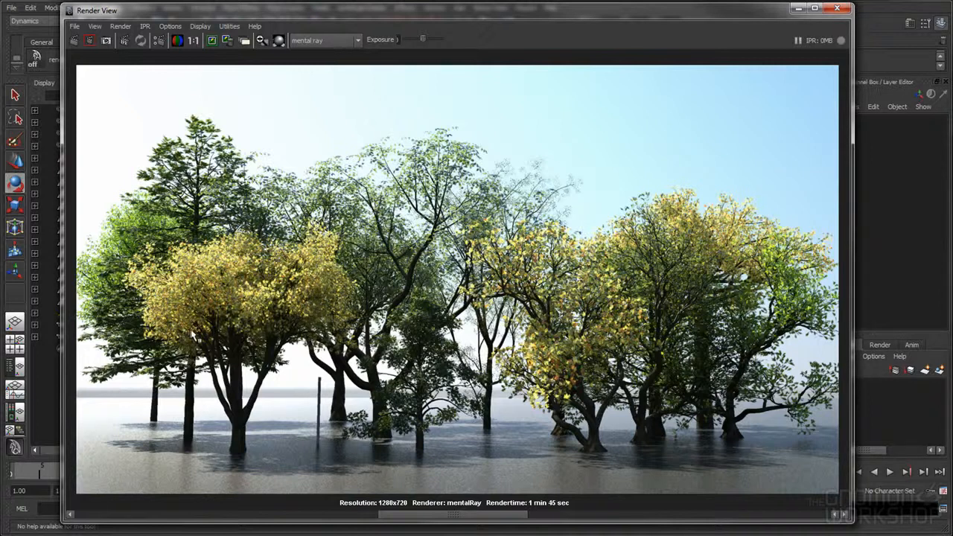
- Compare the darker yellow-leaved lineup render with the earliest all-green render to examine how sun direction affects the foliage
{"action": "left_click_drag", "start_coordinate": [395, 511], "coordinate": [228, 519]}
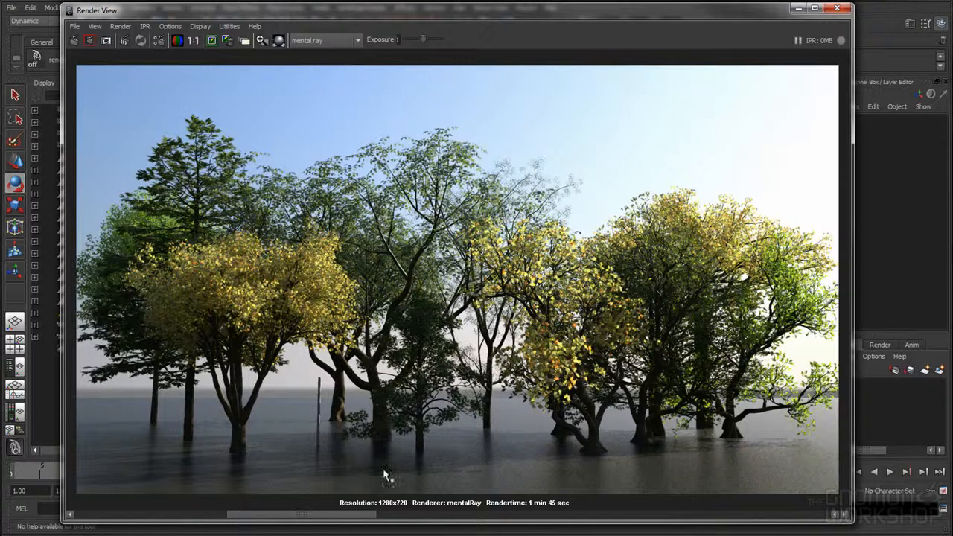
{"action": "mouse_move", "coordinate": [268, 521]}
{"action": "left_mouse_down"}
{"action": "mouse_move", "coordinate": [213, 521]}
{"action": "mouse_move", "coordinate": [257, 521]}
{"action": "left_mouse_up"}
{"action": "left_click_drag", "start_coordinate": [312, 520], "coordinate": [747, 523]}
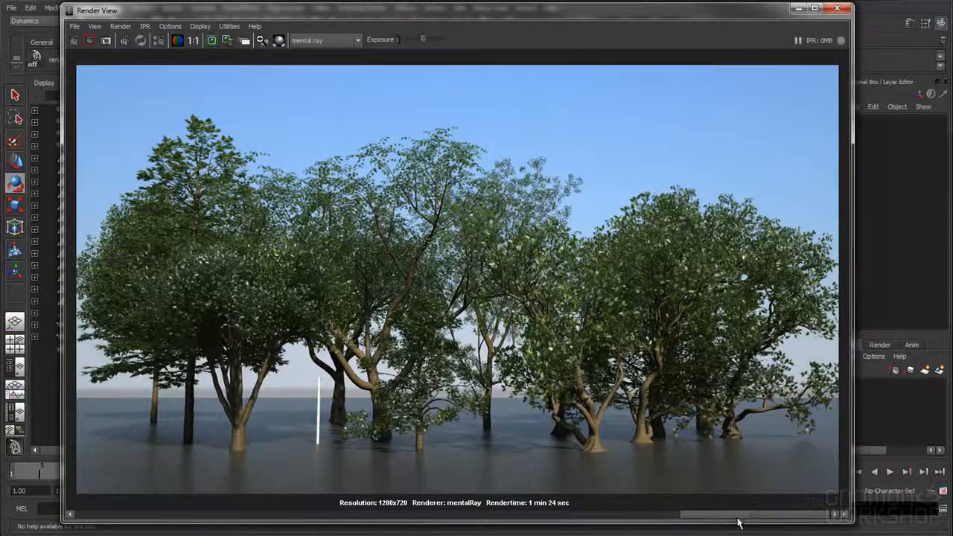
{"action": "left_click", "coordinate": [645, 525]}
{"action": "left_click_drag", "start_coordinate": [619, 524], "coordinate": [190, 524]}
{"action": "left_click", "coordinate": [273, 521]}
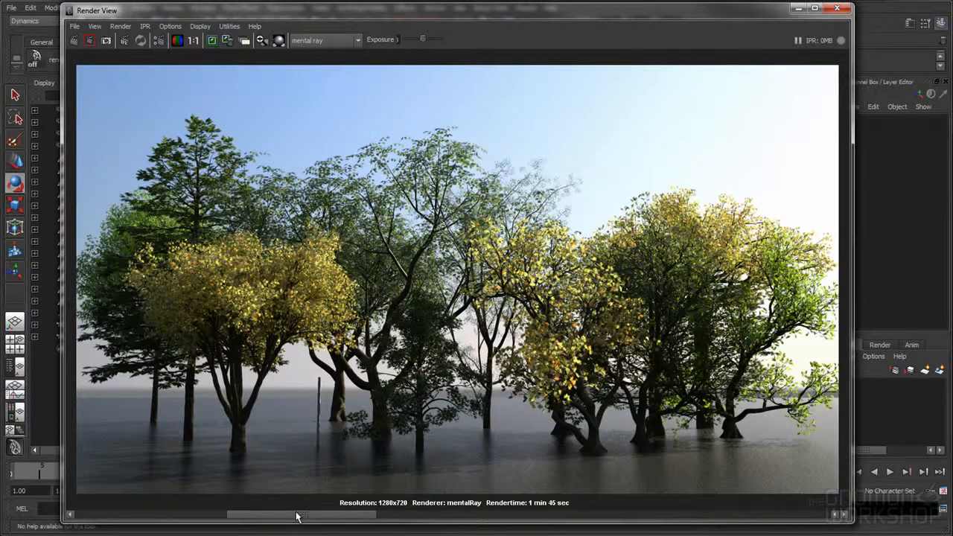
{"action": "left_click", "coordinate": [430, 516]}
{"action": "left_click", "coordinate": [332, 516]}
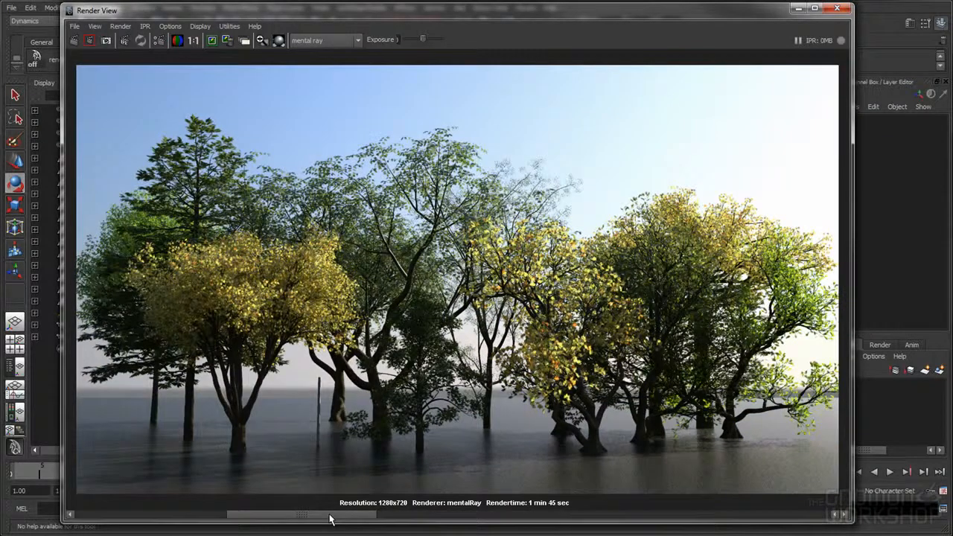